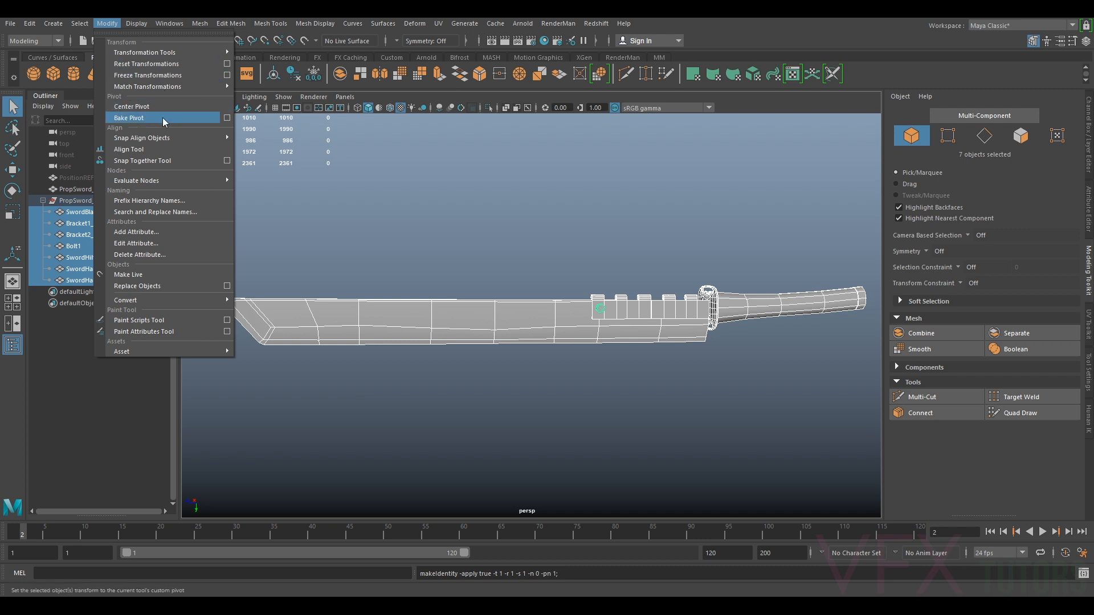
# Delete the construction history of the selected sword parts
pyautogui.moveTo(42, 25)
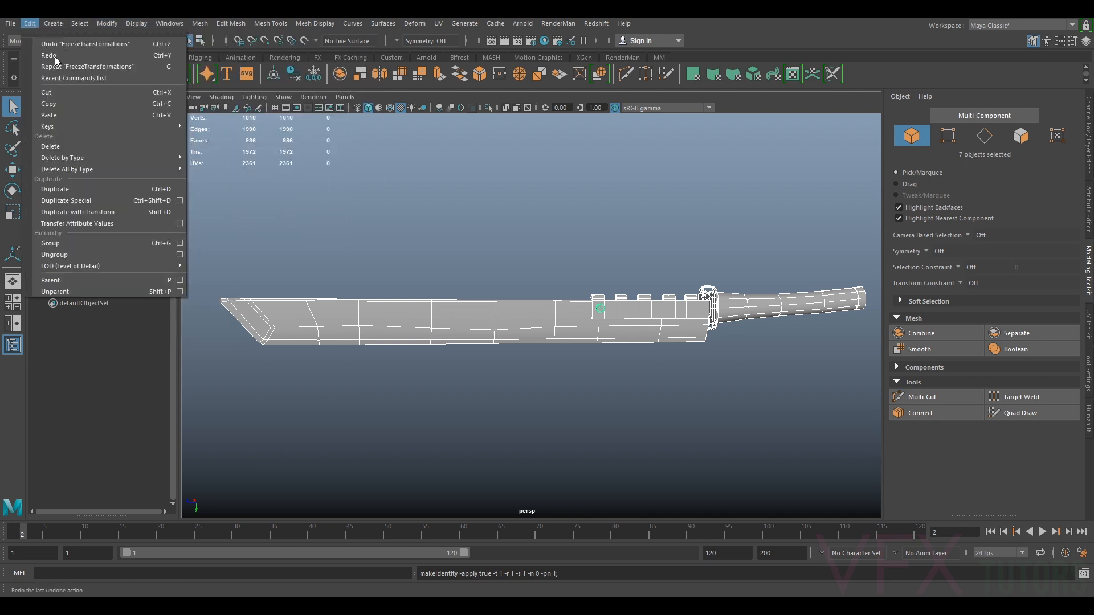
pyautogui.moveTo(173, 169)
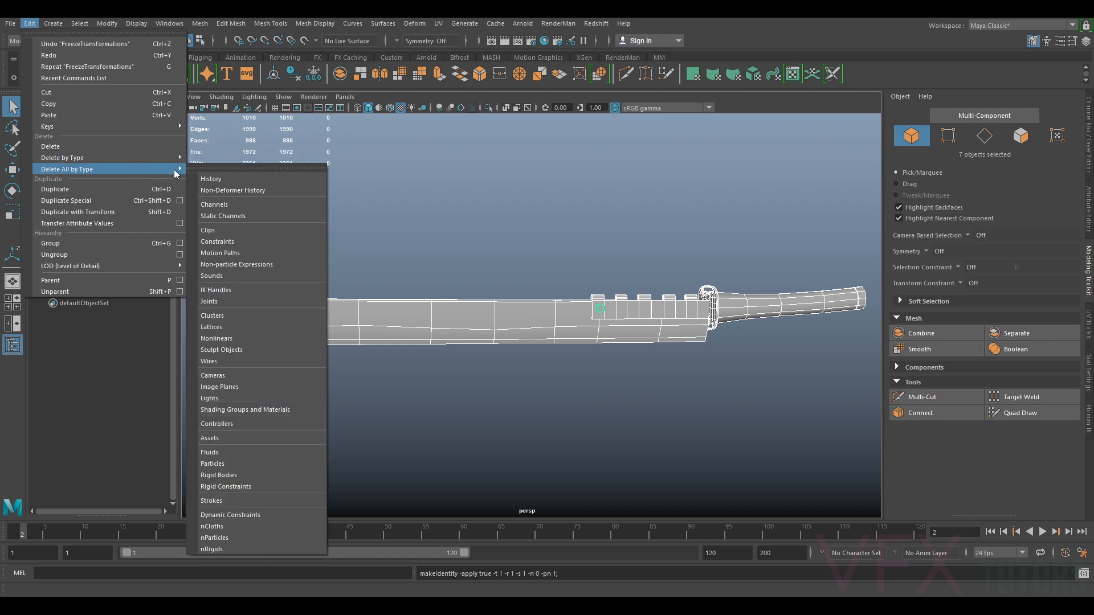
pyautogui.moveTo(136, 159)
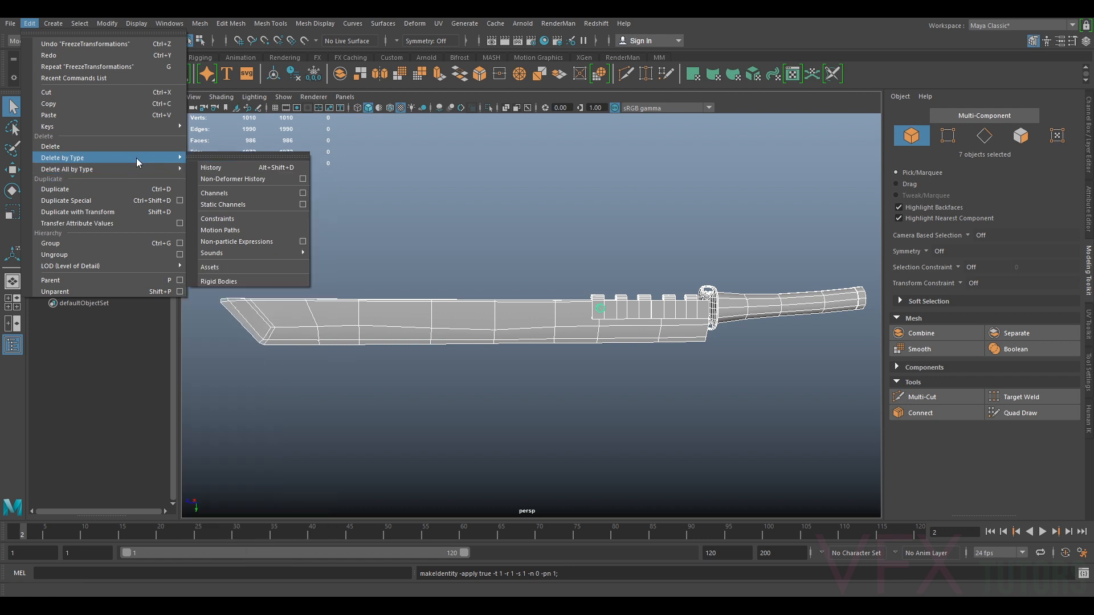
pyautogui.click(220, 166)
# Select the sword blade mesh and briefly open its attribute panel before returning to the channel box
pyautogui.click(589, 212)
pyautogui.click(622, 320)
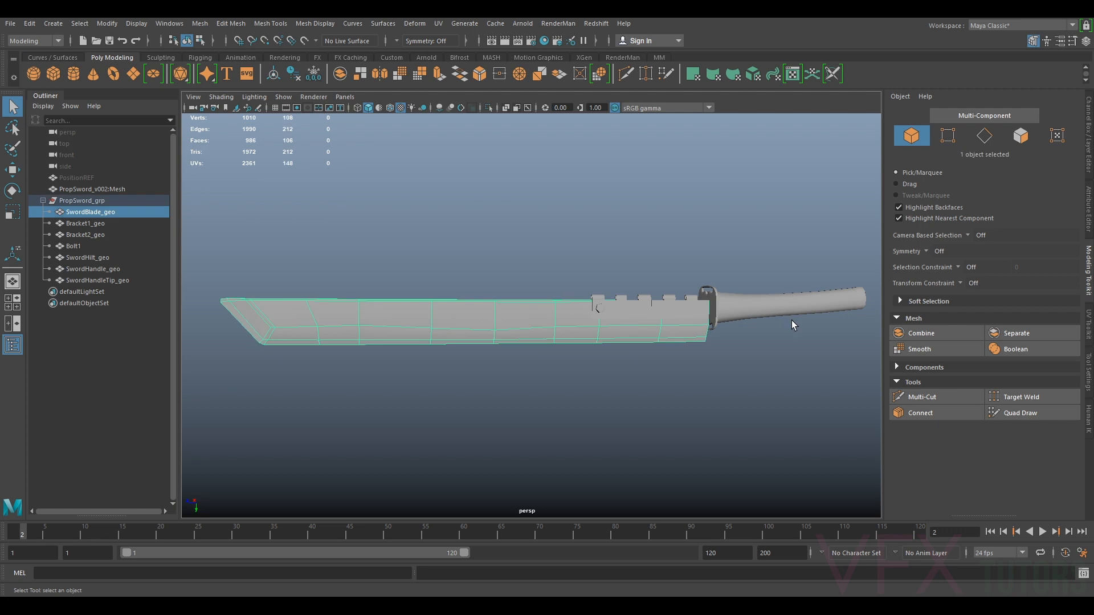
pyautogui.click(1087, 205)
pyautogui.click(912, 116)
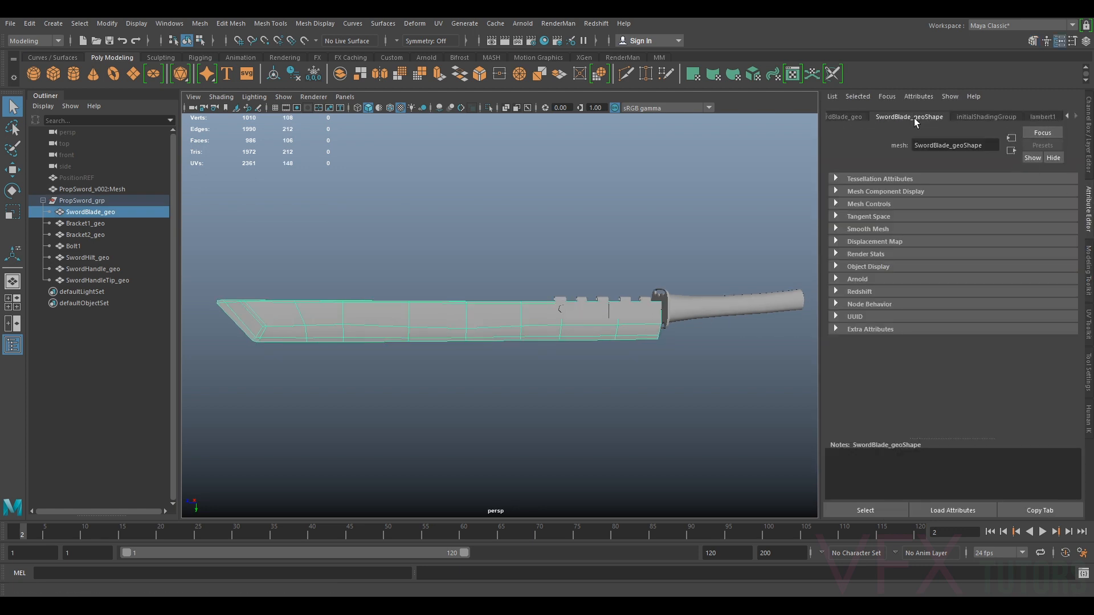
pyautogui.click(1083, 139)
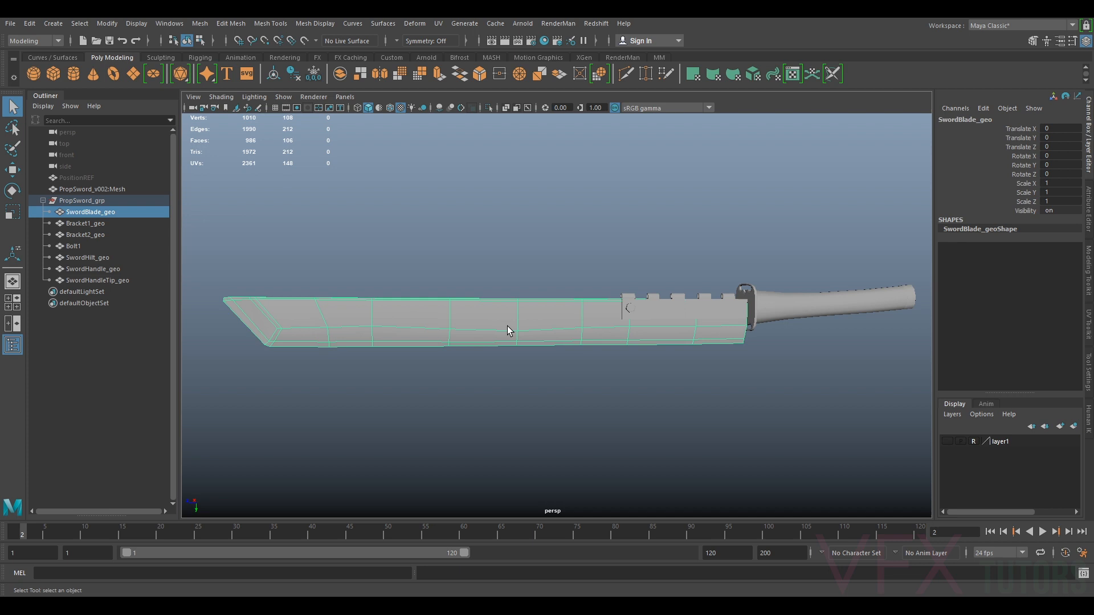
# Isolate the selected blade in the viewport
pyautogui.hotkey('ctrl', '1')
pyautogui.keyDown('alt'); pyautogui.moveTo(799, 283); pyautogui.dragTo(600, 354); pyautogui.keyUp('alt')
pyautogui.keyDown('alt'); pyautogui.moveTo(673, 330); pyautogui.dragTo(655, 346); pyautogui.keyUp('alt')
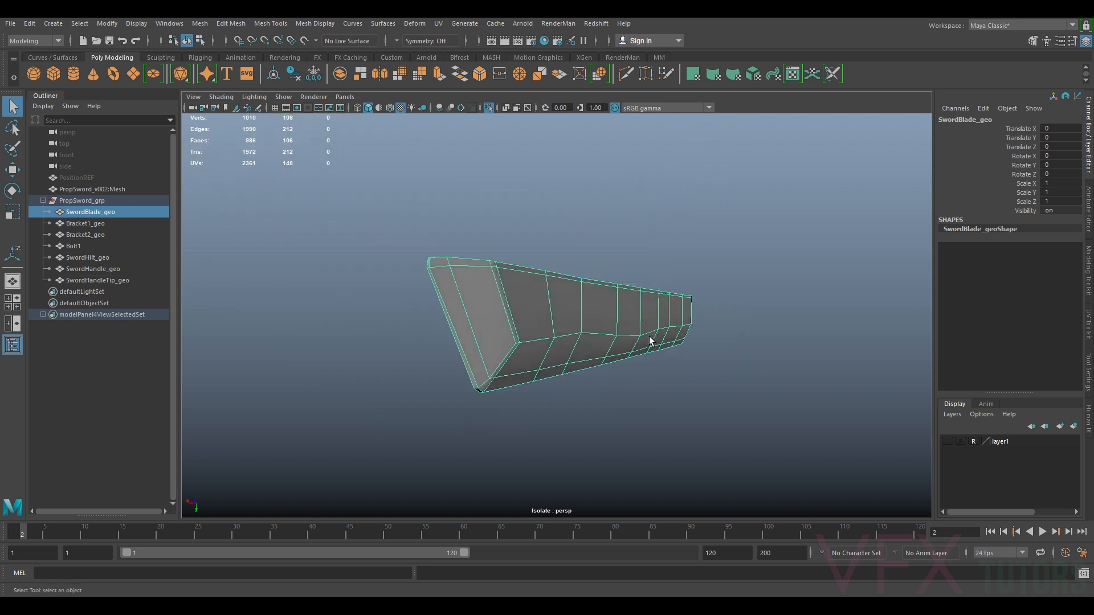
pyautogui.keyDown('alt'); pyautogui.moveTo(544, 320); pyautogui.dragTo(584, 365); pyautogui.keyUp('alt')
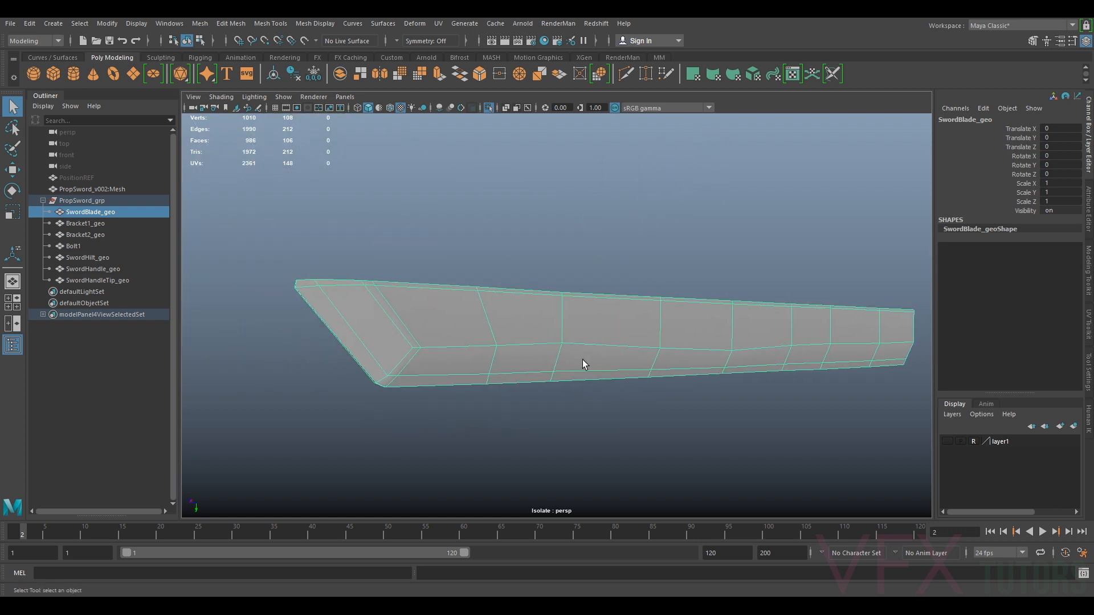
# Open the UV Editor and position its window beside the blade in the viewport
pyautogui.click(438, 23)
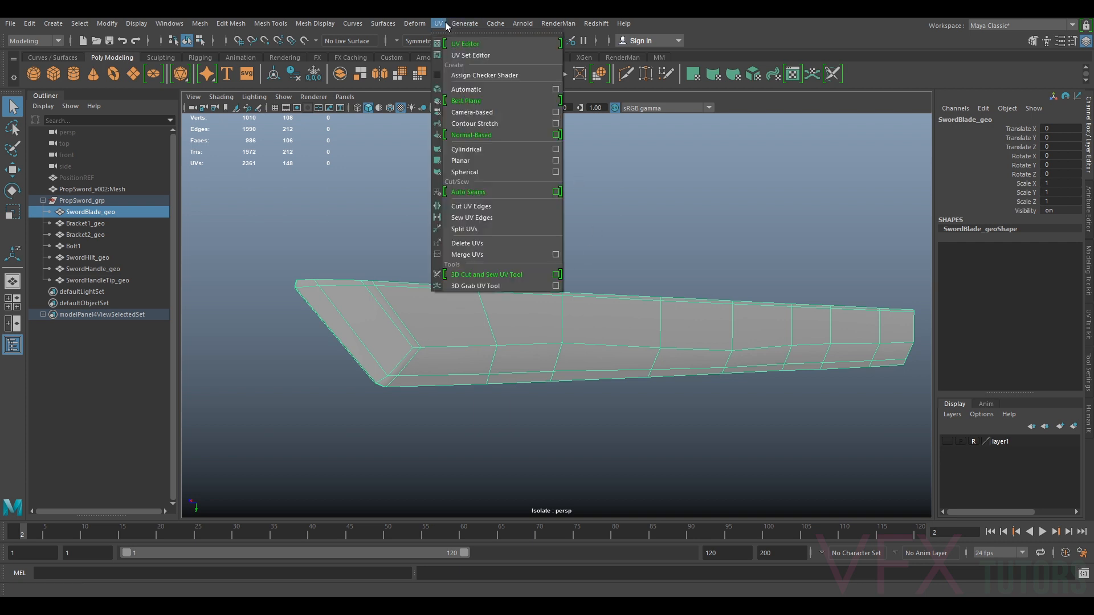
pyautogui.click(458, 43)
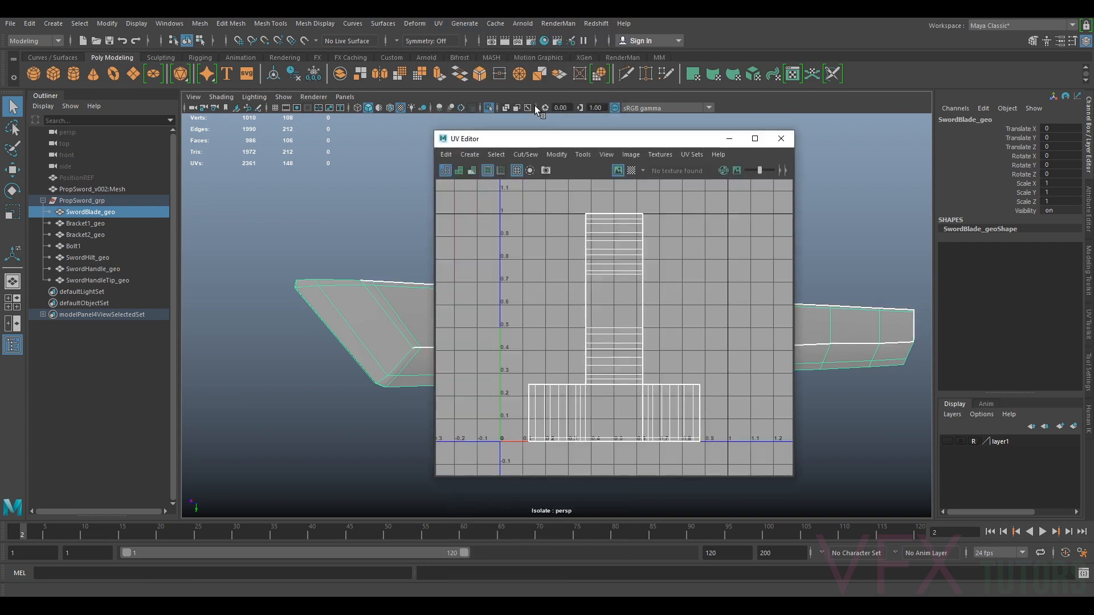
pyautogui.moveTo(431, 132); pyautogui.dragTo(356, 141)
pyautogui.scroll(3, 864, 342)
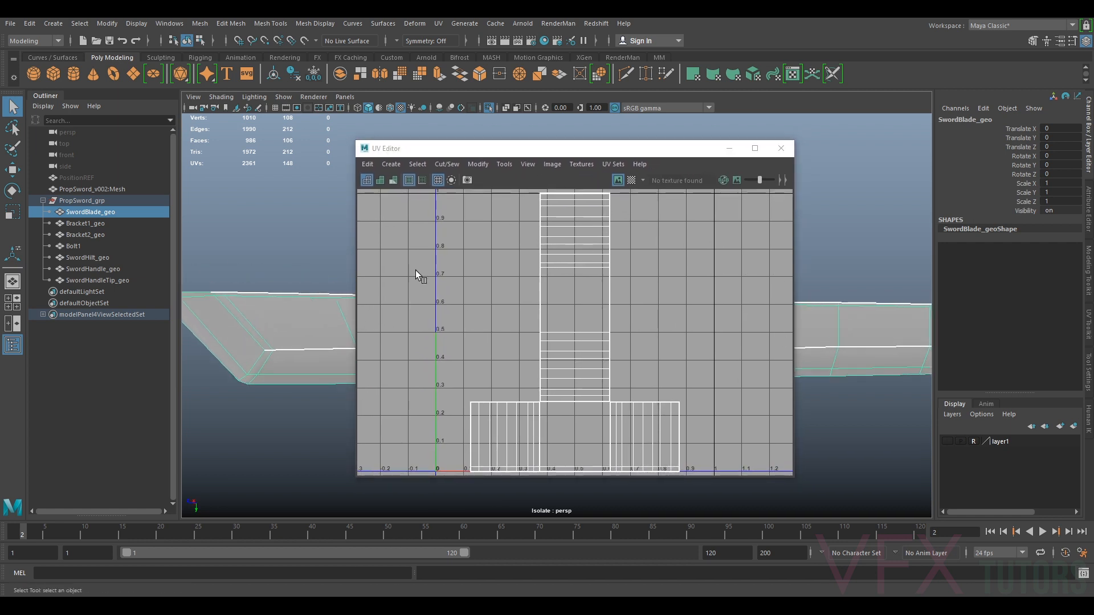
pyautogui.keyDown('alt'); pyautogui.moveTo(275, 324); pyautogui.dragTo(230, 299, button='middle'); pyautogui.keyUp('alt')
pyautogui.scroll(-3, 467, 311)
pyautogui.moveTo(575, 152); pyautogui.dragTo(717, 143)
pyautogui.keyDown('alt'); pyautogui.moveTo(469, 320); pyautogui.dragTo(308, 285); pyautogui.keyUp('alt')
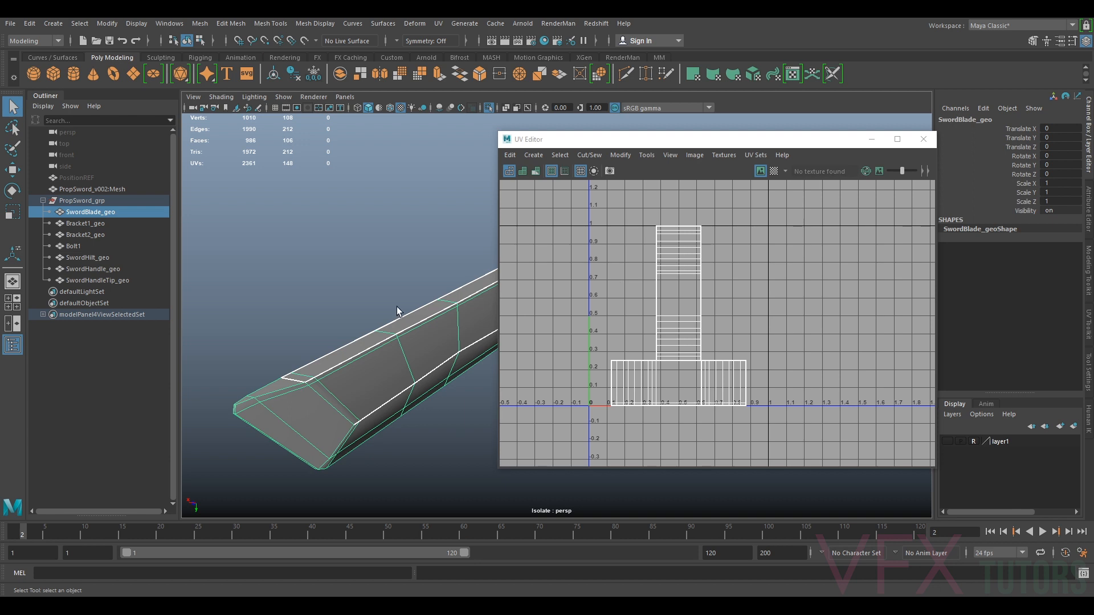
# Delete the blade's existing UVs
pyautogui.click(310, 280)
pyautogui.keyDown('alt'); pyautogui.moveTo(310, 279); pyautogui.dragTo(420, 342); pyautogui.keyUp('alt')
pyautogui.click(440, 272)
pyautogui.keyDown('alt'); pyautogui.moveTo(447, 254); pyautogui.dragTo(349, 266, button='middle'); pyautogui.keyUp('alt')
pyautogui.click(438, 24)
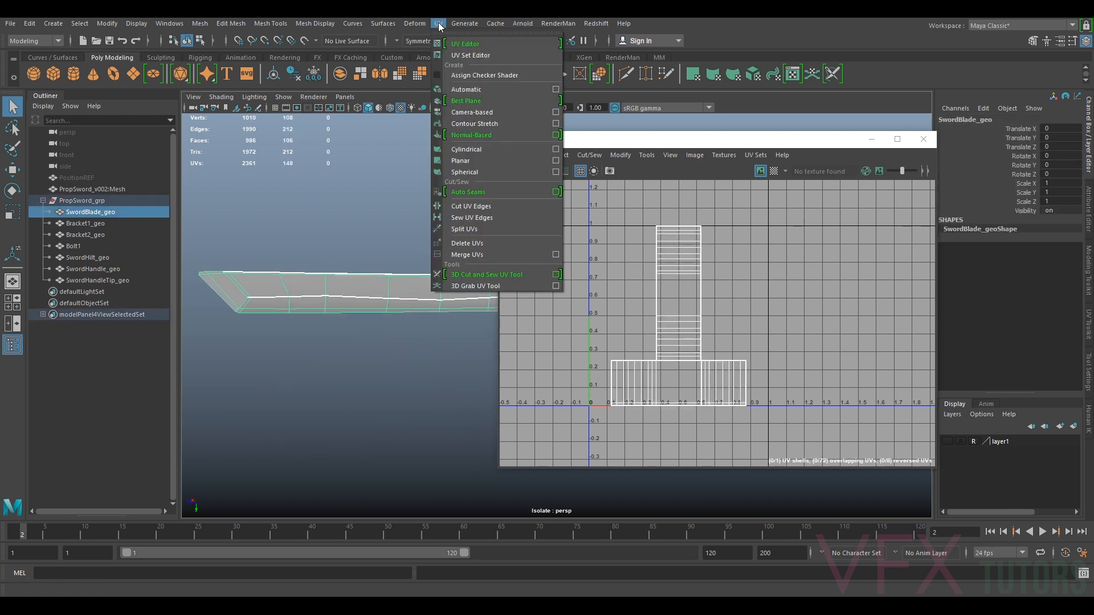
pyautogui.click(487, 243)
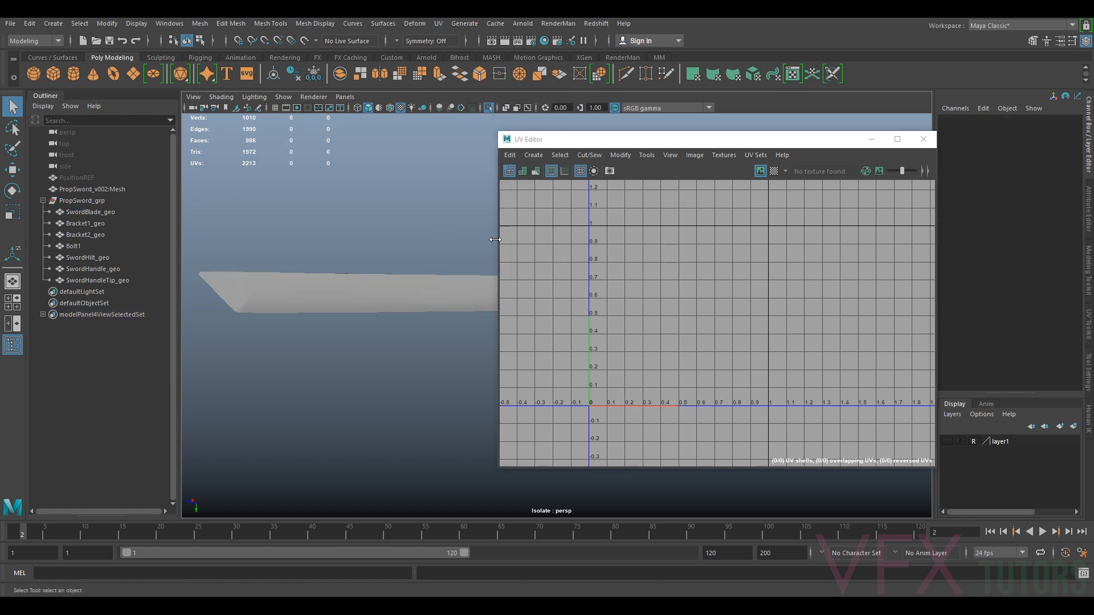
# Reselect the blade and apply a Camera-based UV projection to it
pyautogui.click(452, 292)
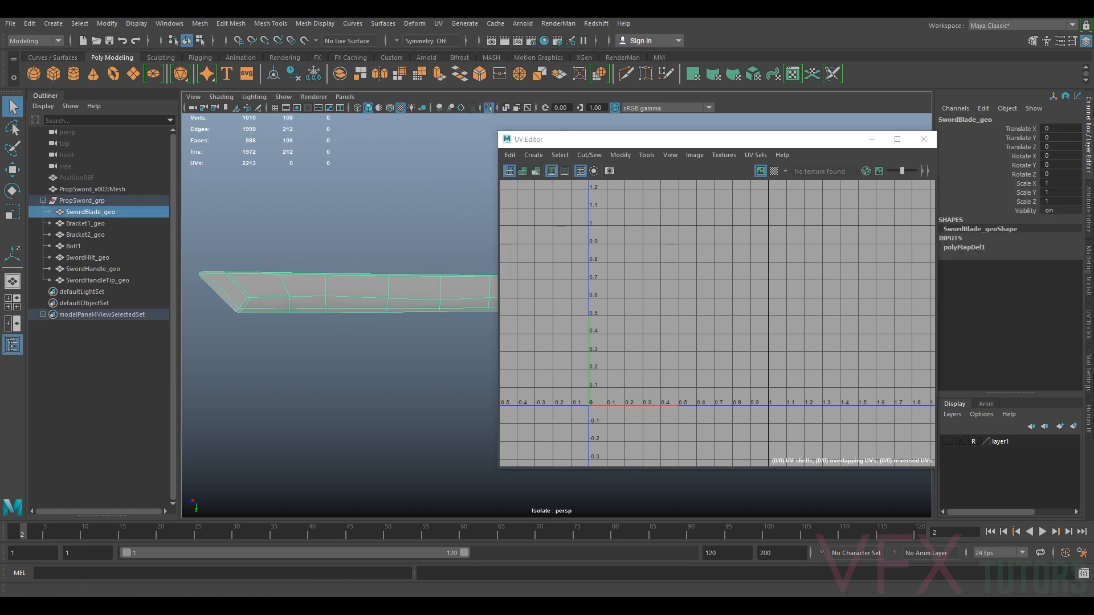
pyautogui.click(438, 24)
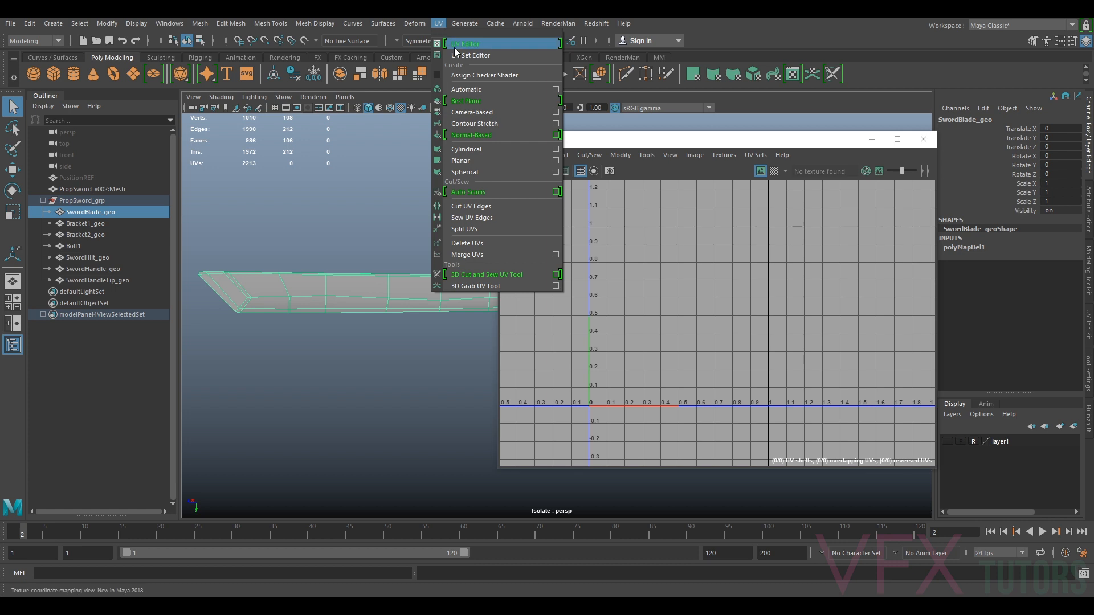
pyautogui.click(476, 113)
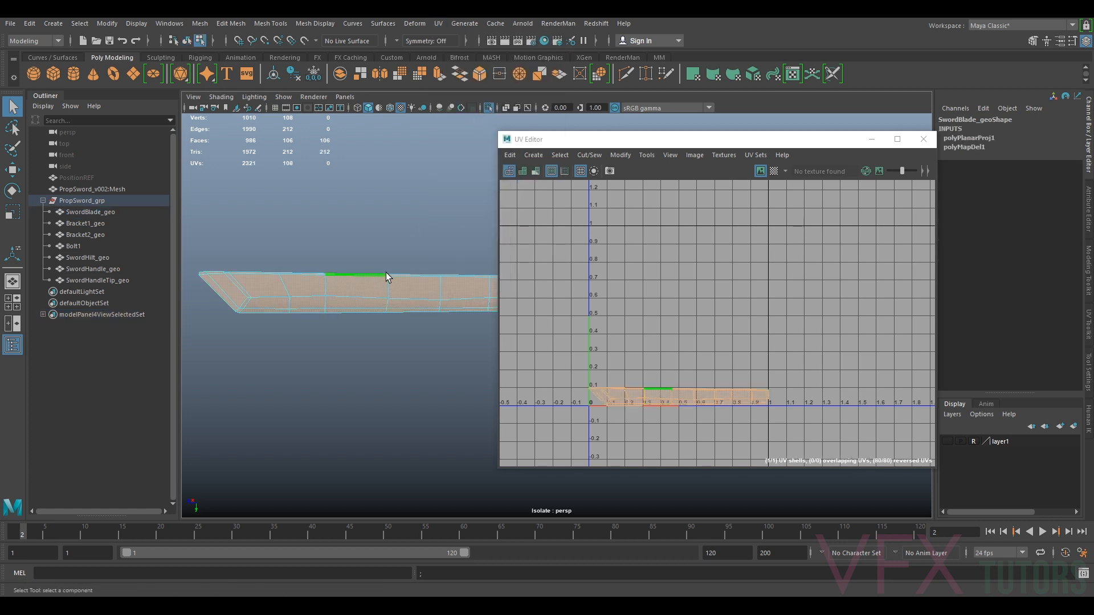
# Orbit around the blade to inspect the new projection from several angles
pyautogui.scroll(3, 461, 300)
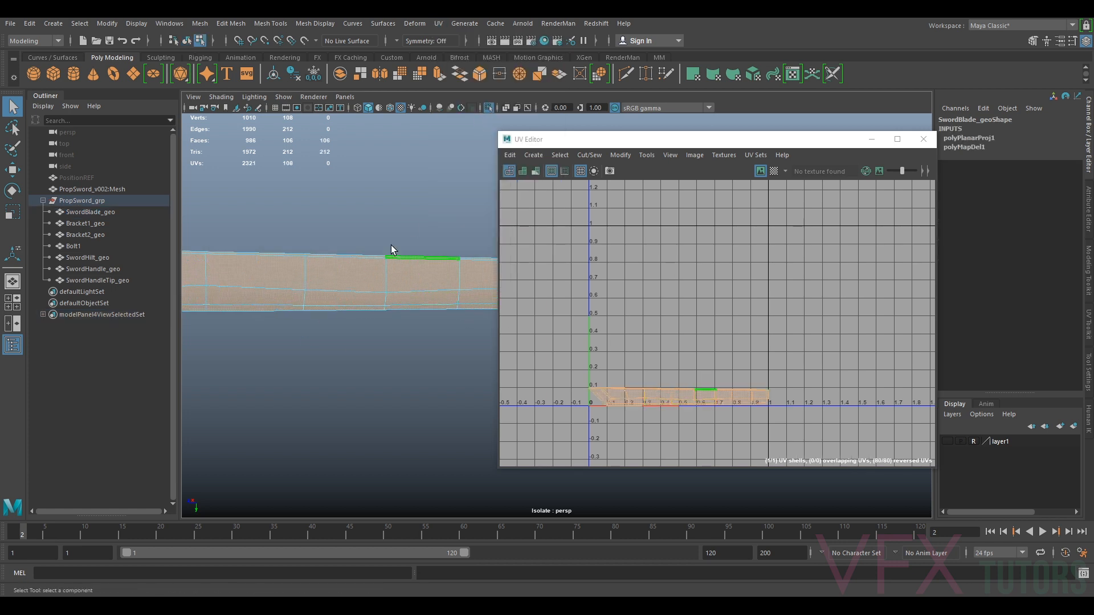
pyautogui.keyDown('alt'); pyautogui.moveTo(383, 296); pyautogui.dragTo(445, 296); pyautogui.keyUp('alt')
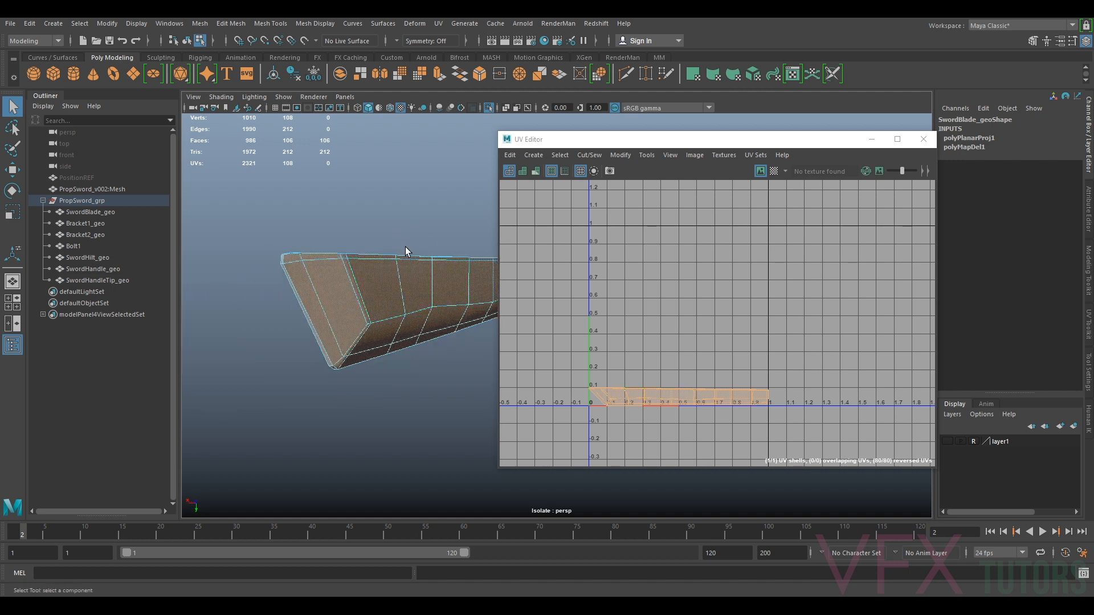
pyautogui.keyDown('alt'); pyautogui.moveTo(336, 302); pyautogui.dragTo(412, 296); pyautogui.keyUp('alt')
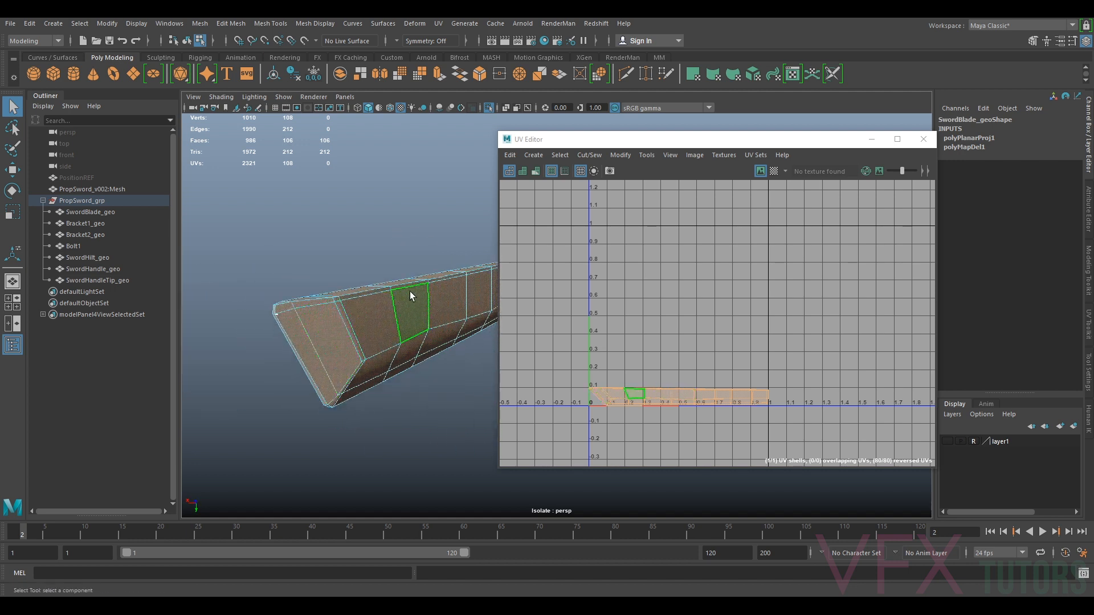
pyautogui.keyDown('alt'); pyautogui.moveTo(371, 356); pyautogui.dragTo(415, 357); pyautogui.keyUp('alt')
pyautogui.keyDown('alt'); pyautogui.moveTo(385, 353); pyautogui.dragTo(277, 340, button='middle'); pyautogui.keyUp('alt')
pyautogui.moveTo(353, 294); pyautogui.dragTo(355, 265, button='right')
pyautogui.keyDown('alt'); pyautogui.moveTo(354, 295); pyautogui.dragTo(481, 317); pyautogui.keyUp('alt')
pyautogui.keyDown('alt'); pyautogui.moveTo(486, 315); pyautogui.dragTo(386, 312, button='middle'); pyautogui.keyUp('alt')
pyautogui.keyDown('alt'); pyautogui.moveTo(354, 320); pyautogui.dragTo(200, 323); pyautogui.keyUp('alt')
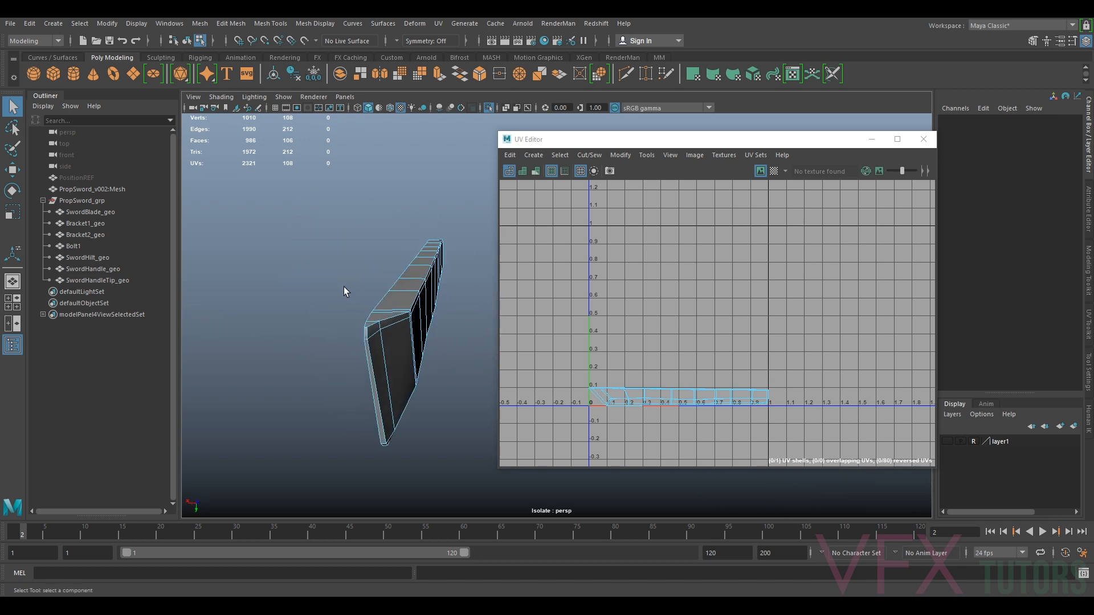
# Select edge loops along the blade's lower side as UV seams
pyautogui.doubleClick(384, 308)
pyautogui.keyDown('alt'); pyautogui.moveTo(383, 308); pyautogui.dragTo(420, 319); pyautogui.keyUp('alt')
pyautogui.scroll(3, 418, 302)
pyautogui.keyDown('alt'); pyautogui.moveTo(320, 249); pyautogui.dragTo(315, 313); pyautogui.keyUp('alt')
pyautogui.click(265, 360)
pyautogui.click(285, 399)
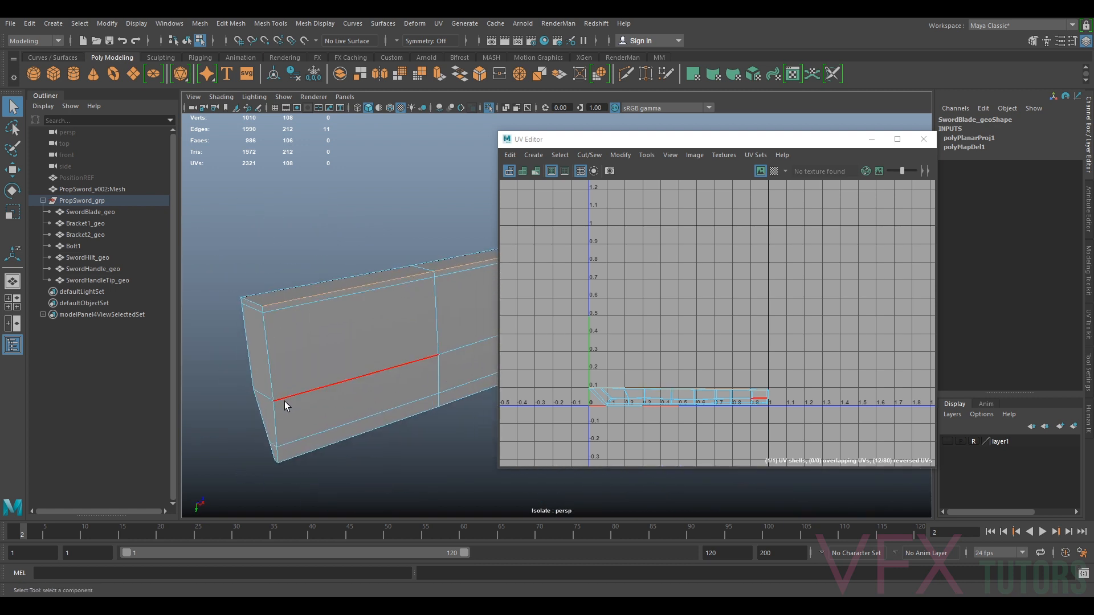
pyautogui.doubleClick(398, 364)
# Add edge loops along the blade's spine and back end to the seam selection
pyautogui.scroll(-4, 402, 364)
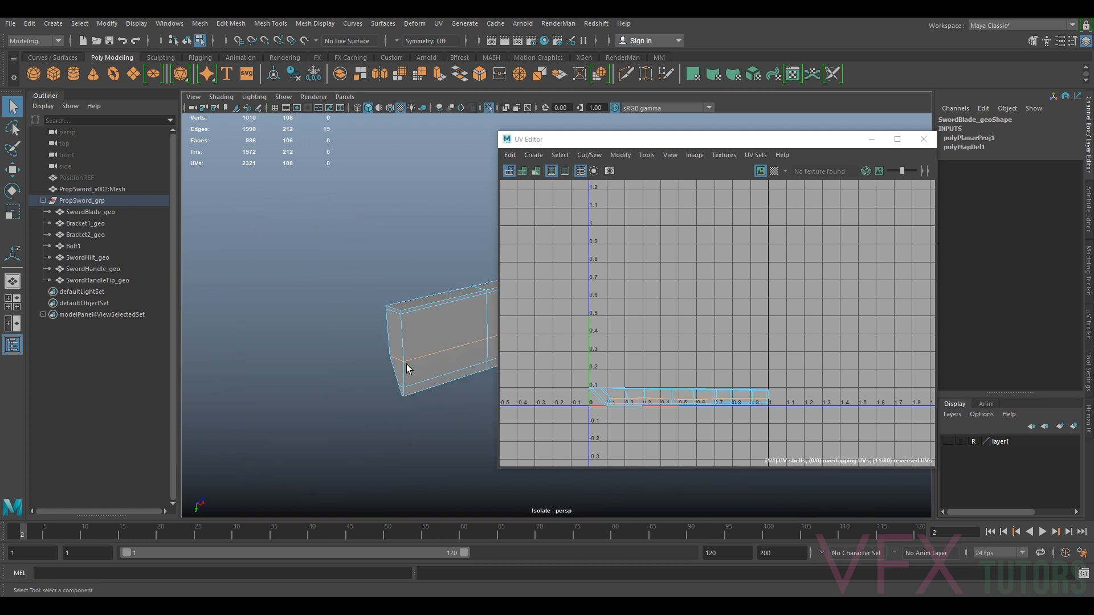
pyautogui.keyDown('alt'); pyautogui.moveTo(405, 364); pyautogui.dragTo(337, 359); pyautogui.keyUp('alt')
pyautogui.keyDown('alt'); pyautogui.moveTo(406, 329); pyautogui.dragTo(359, 366, button='middle'); pyautogui.keyUp('alt')
pyautogui.scroll(3, 348, 353)
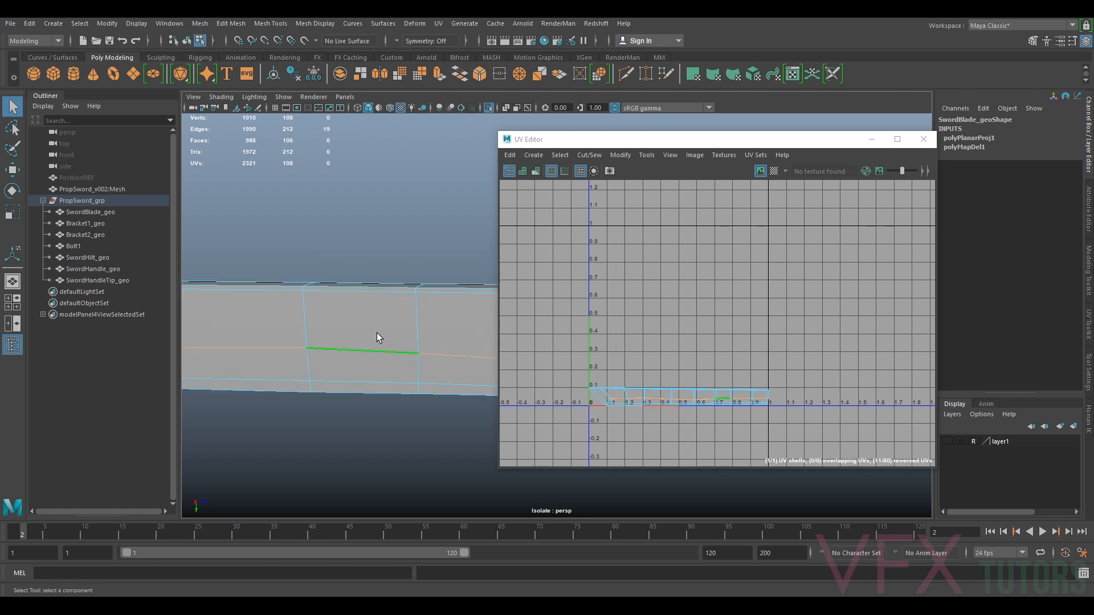
pyautogui.keyDown('alt'); pyautogui.moveTo(297, 359); pyautogui.dragTo(374, 356); pyautogui.keyUp('alt')
pyautogui.scroll(-3, 372, 354)
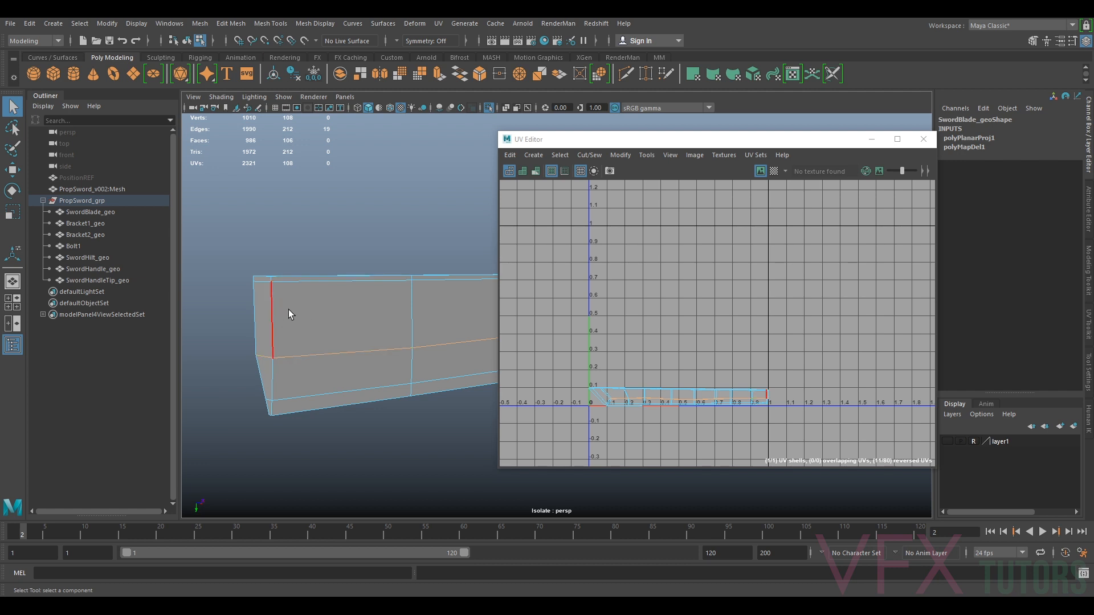
pyautogui.keyDown('alt'); pyautogui.moveTo(292, 319); pyautogui.dragTo(290, 283); pyautogui.keyUp('alt')
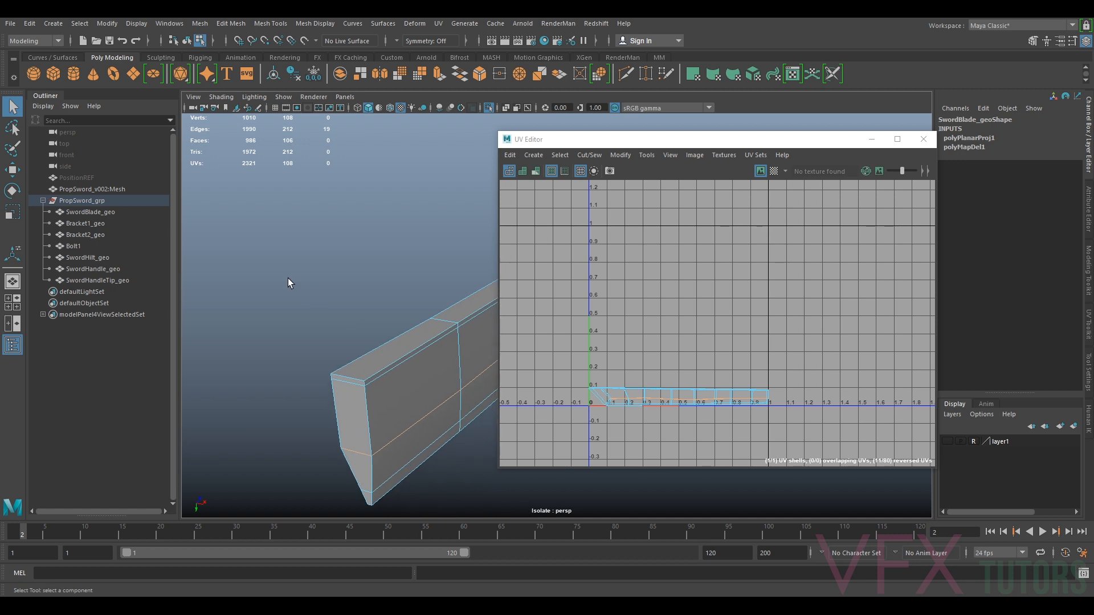
pyautogui.doubleClick(373, 374)
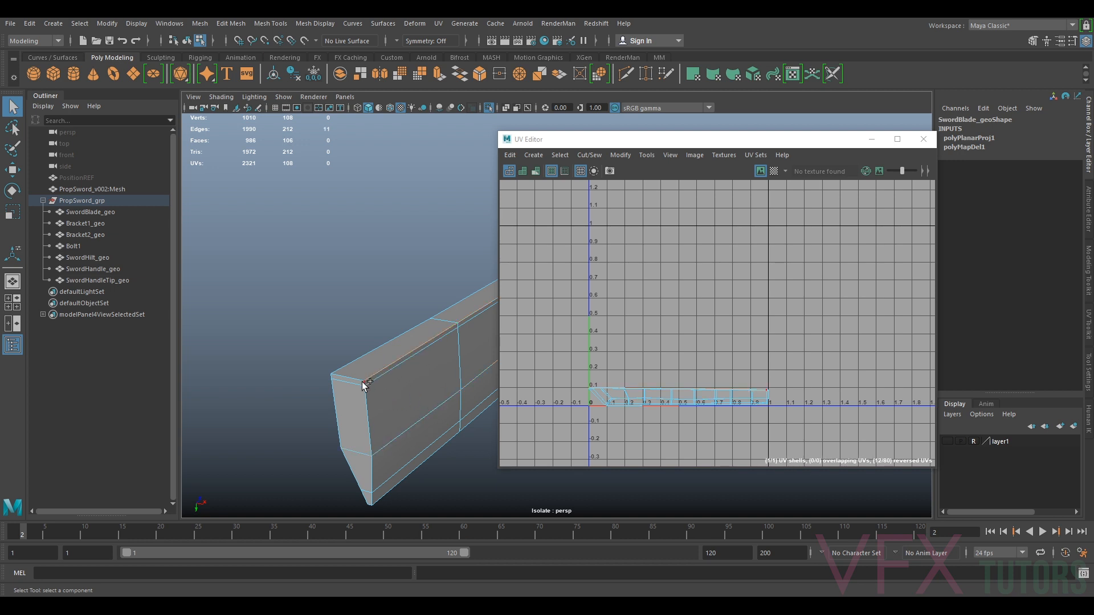
pyautogui.keyDown('shift'); pyautogui.doubleClick(366, 404); pyautogui.keyUp('shift')
# Add the edges at the blade's pointed tip to the seam selection
pyautogui.keyDown('alt'); pyautogui.moveTo(432, 477); pyautogui.dragTo(385, 384); pyautogui.keyUp('alt')
pyautogui.keyDown('shift'); pyautogui.click(365, 275); pyautogui.keyUp('shift')
pyautogui.keyDown('alt'); pyautogui.moveTo(481, 381); pyautogui.dragTo(434, 394); pyautogui.keyUp('alt')
pyautogui.moveTo(434, 395)
pyautogui.keyDown('alt'); pyautogui.mouseDown(button='middle')
pyautogui.moveTo(432, 367)
pyautogui.moveTo(436, 379)
pyautogui.mouseUp(button='middle'); pyautogui.keyUp('alt')
pyautogui.keyDown('alt'); pyautogui.moveTo(375, 173); pyautogui.dragTo(353, 236, button='middle'); pyautogui.keyUp('alt')
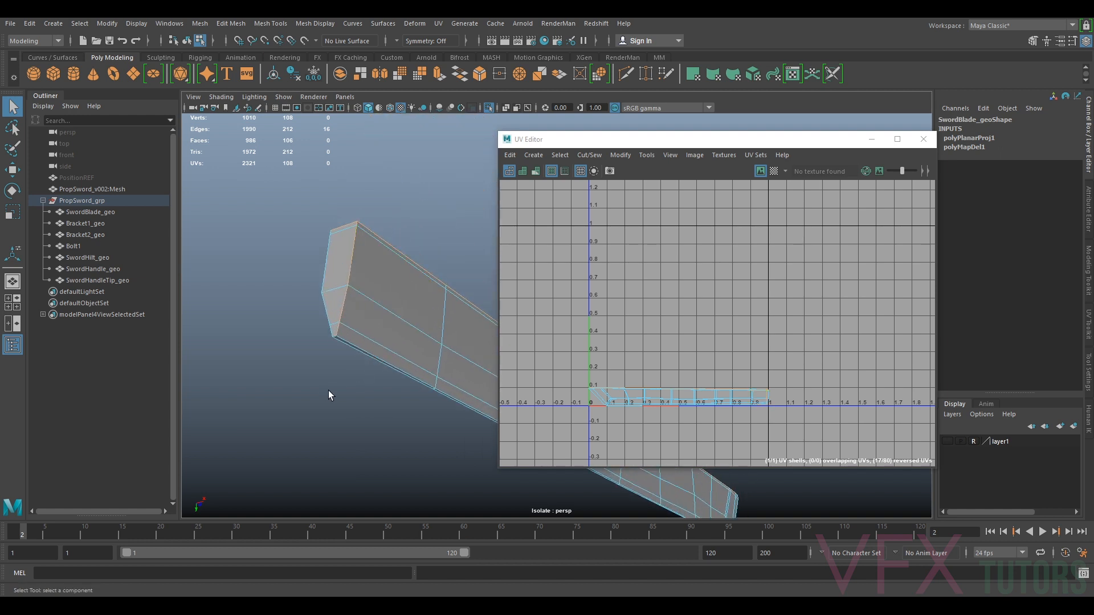
pyautogui.keyDown('alt'); pyautogui.moveTo(386, 315); pyautogui.dragTo(383, 261); pyautogui.keyUp('alt')
pyautogui.scroll(3, 382, 261)
pyautogui.keyDown('alt'); pyautogui.moveTo(388, 251); pyautogui.dragTo(447, 330, button='middle'); pyautogui.keyUp('alt')
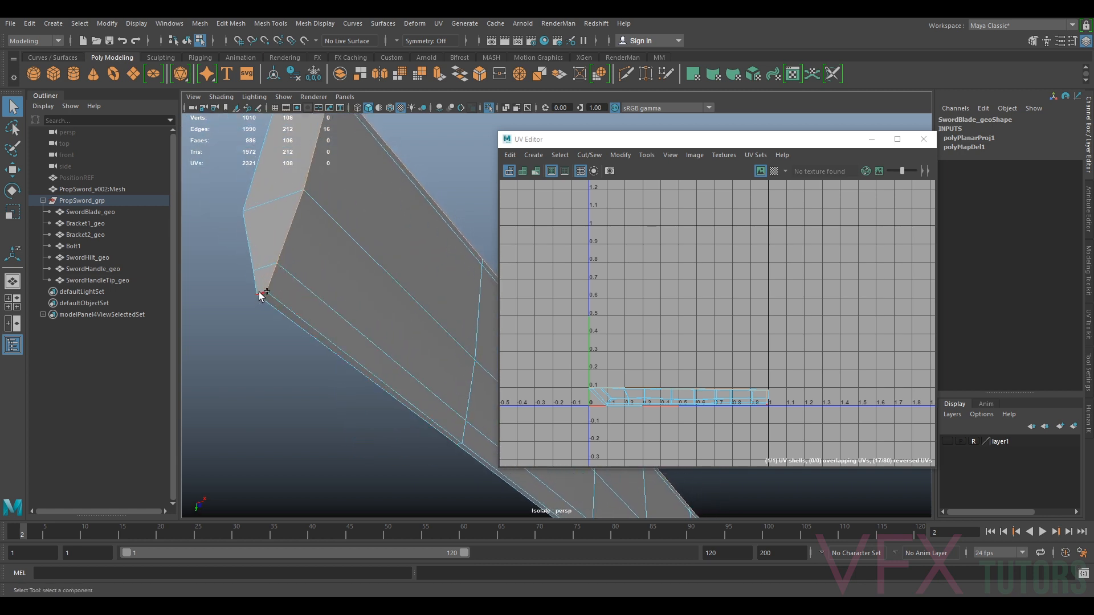
pyautogui.keyDown('shift'); pyautogui.click(262, 295); pyautogui.keyUp('shift')
# Orbit around the whole blade to review the selected seam edges
pyautogui.scroll(-7, 325, 293)
pyautogui.scroll(-2, 325, 292)
pyautogui.keyDown('alt'); pyautogui.moveTo(325, 292); pyautogui.dragTo(361, 327); pyautogui.keyUp('alt')
pyautogui.keyDown('alt'); pyautogui.moveTo(361, 328); pyautogui.dragTo(117, 330, button='middle'); pyautogui.keyUp('alt')
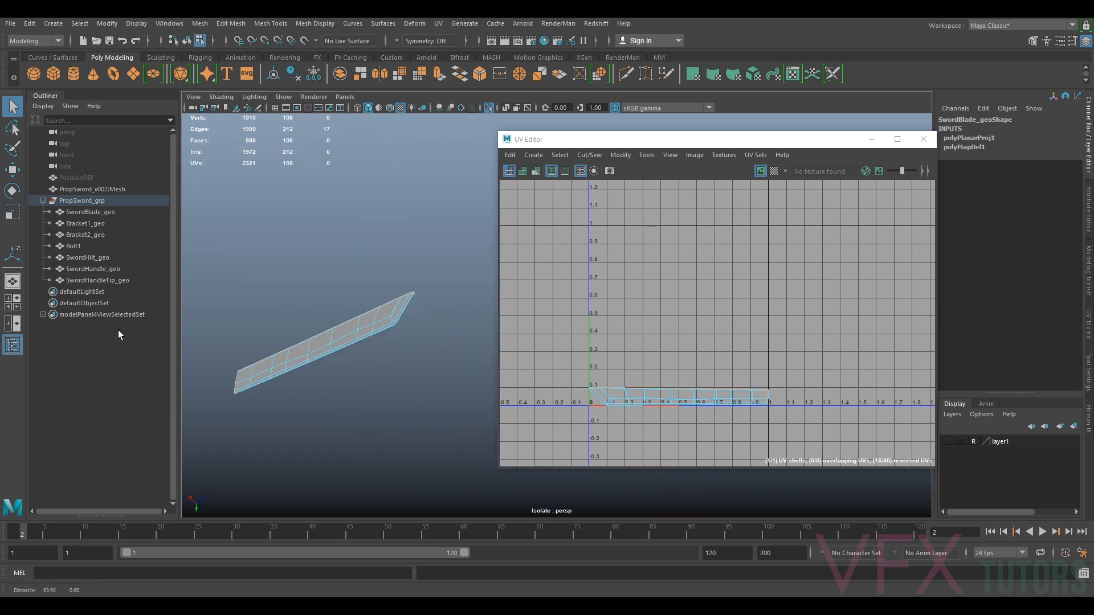
pyautogui.scroll(4, 364, 311)
pyautogui.keyDown('alt'); pyautogui.moveTo(364, 311); pyautogui.dragTo(304, 366); pyautogui.keyUp('alt')
pyautogui.scroll(-3, 298, 364)
pyautogui.keyDown('alt'); pyautogui.moveTo(298, 364); pyautogui.dragTo(441, 309, button='middle'); pyautogui.keyUp('alt')
pyautogui.scroll(3, 323, 356)
pyautogui.scroll(3, 442, 309)
pyautogui.keyDown('alt'); pyautogui.moveTo(441, 309); pyautogui.dragTo(547, 300); pyautogui.keyUp('alt')
pyautogui.keyDown('alt'); pyautogui.moveTo(448, 353); pyautogui.dragTo(400, 357); pyautogui.keyUp('alt')
pyautogui.scroll(-2, 432, 359)
pyautogui.moveTo(400, 357)
pyautogui.keyDown('alt'); pyautogui.mouseDown(button='middle')
pyautogui.moveTo(384, 347)
pyautogui.moveTo(345, 363)
pyautogui.moveTo(420, 361)
pyautogui.mouseUp(button='middle'); pyautogui.keyUp('alt')
pyautogui.rightClick(324, 294)
pyautogui.moveTo(324, 294); pyautogui.dragTo(299, 299, button='right')
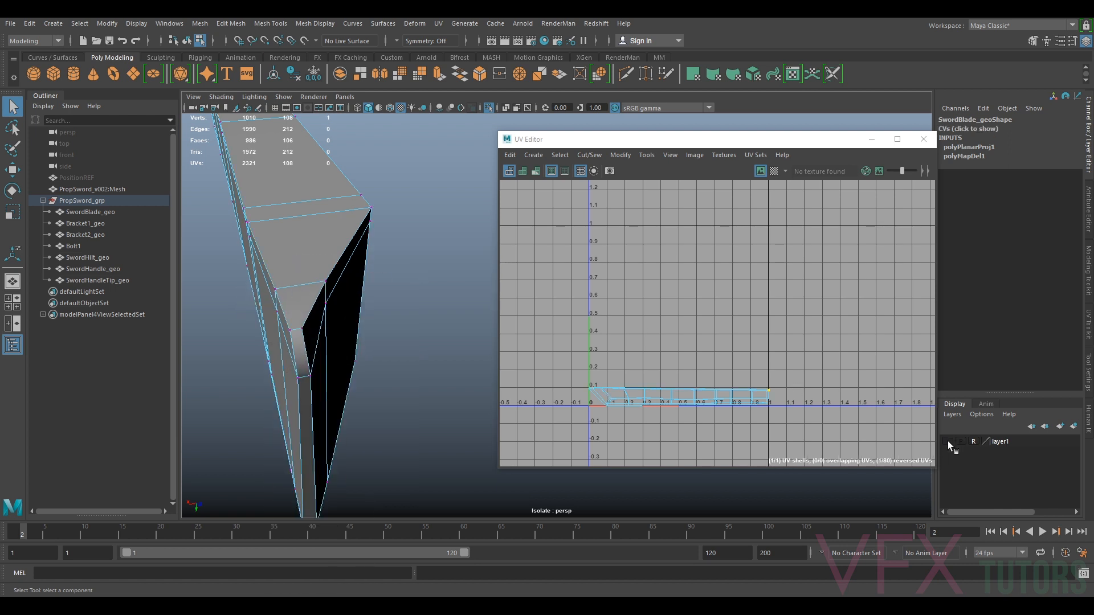
# Select the whole sword group and close the UV Editor
pyautogui.moveTo(106, 193); pyautogui.dragTo(94, 203)
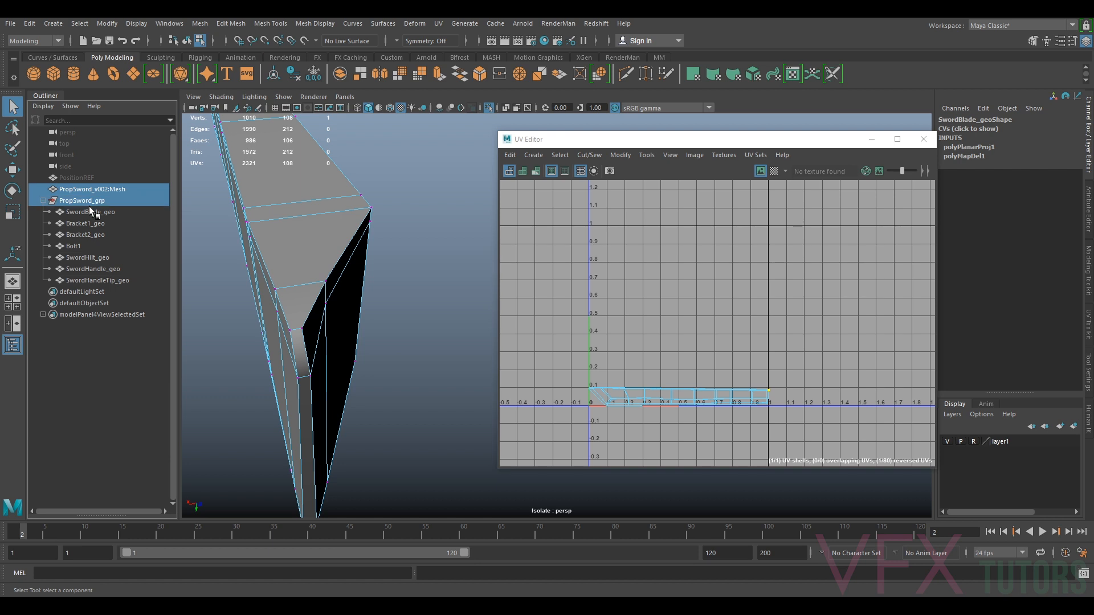
pyautogui.click(84, 202)
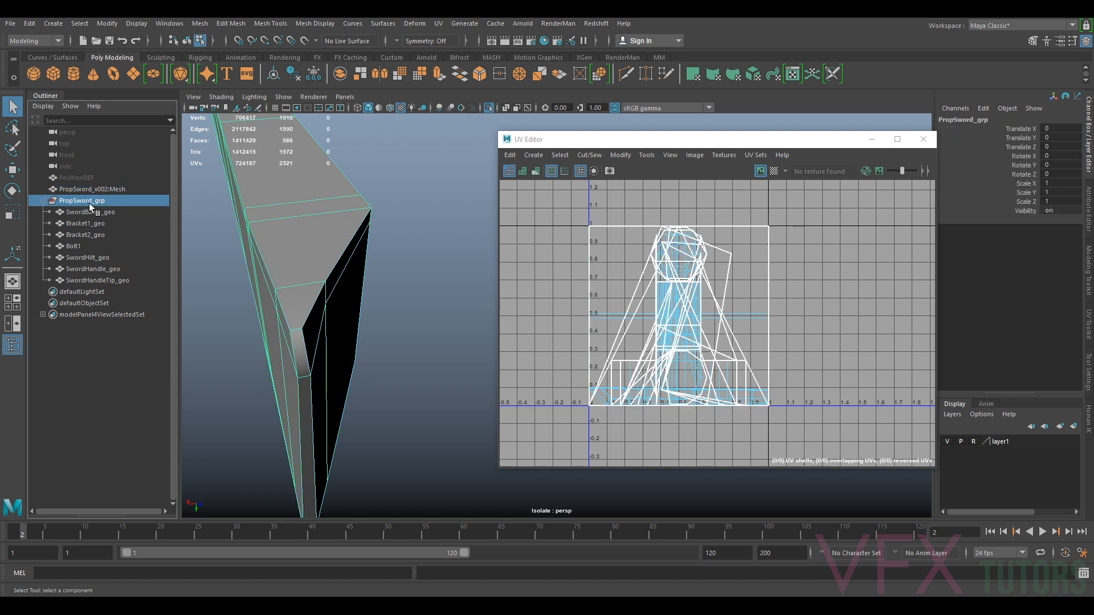
pyautogui.click(924, 139)
# Exit isolate view and orbit to the blade's tip with textured display
pyautogui.click(317, 295)
pyautogui.hotkey('ctrl', '1')
pyautogui.moveTo(340, 324)
pyautogui.keyDown('alt'); pyautogui.mouseDown()
pyautogui.moveTo(302, 311)
pyautogui.moveTo(334, 325)
pyautogui.mouseUp(); pyautogui.keyUp('alt')
pyautogui.keyDown('alt'); pyautogui.moveTo(333, 324); pyautogui.dragTo(359, 326, button='middle'); pyautogui.keyUp('alt')
pyautogui.keyDown('alt'); pyautogui.moveTo(360, 325); pyautogui.dragTo(429, 276); pyautogui.keyUp('alt')
pyautogui.rightClick(435, 266)
pyautogui.click(431, 295)
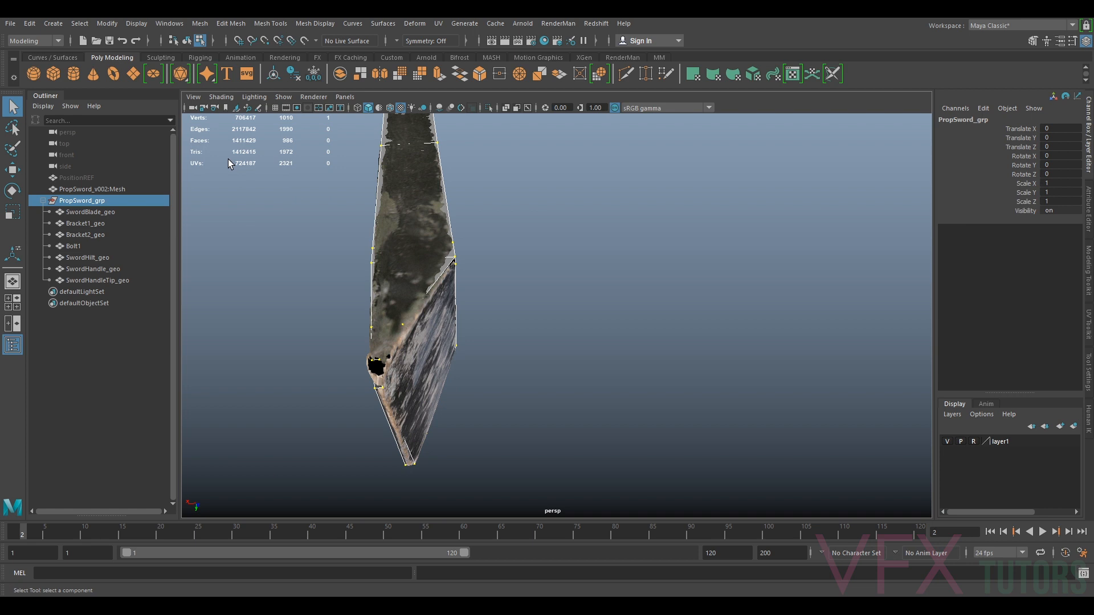
# Turn on X-Ray shading and select the blade
pyautogui.click(221, 97)
pyautogui.click(268, 214)
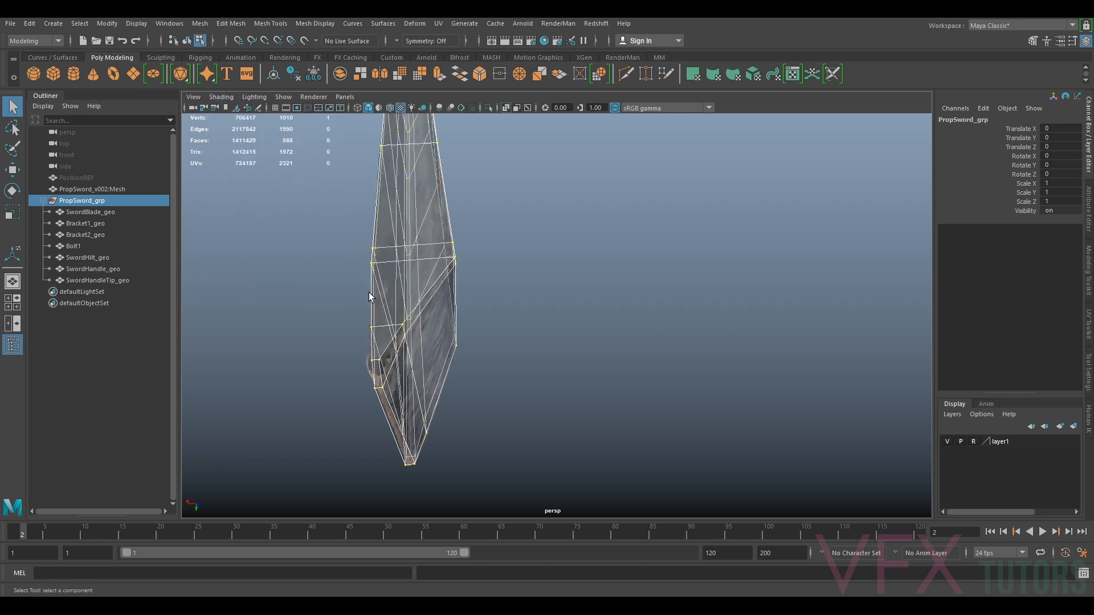
pyautogui.click(403, 325)
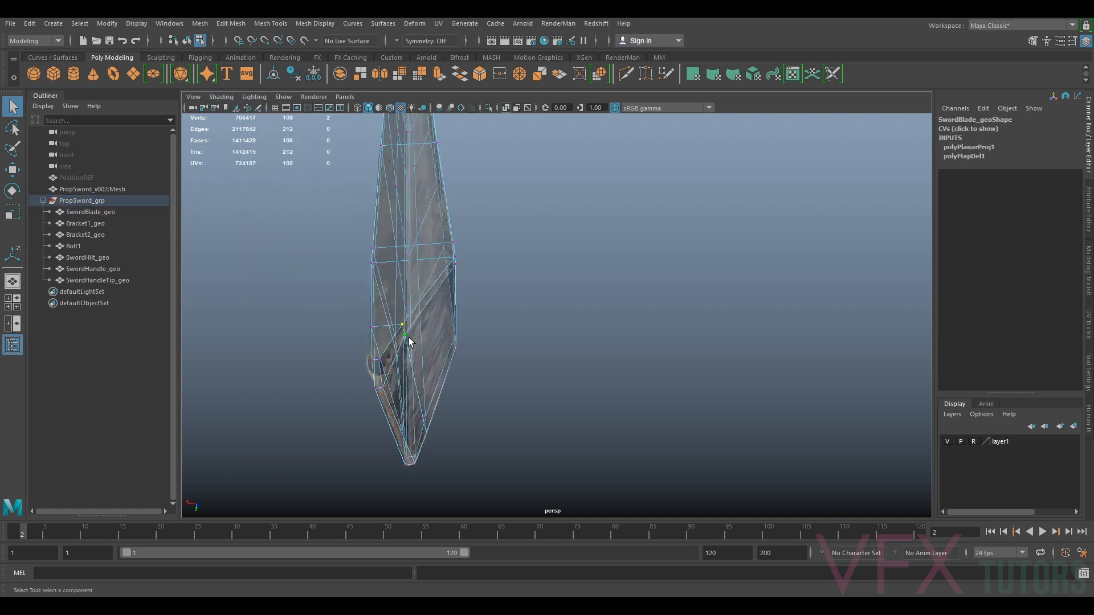
# Turn off X-Ray shading and orbit closer around the blade's lower section
pyautogui.press('w')
pyautogui.moveTo(401, 336); pyautogui.dragTo(391, 336)
pyautogui.click(383, 361)
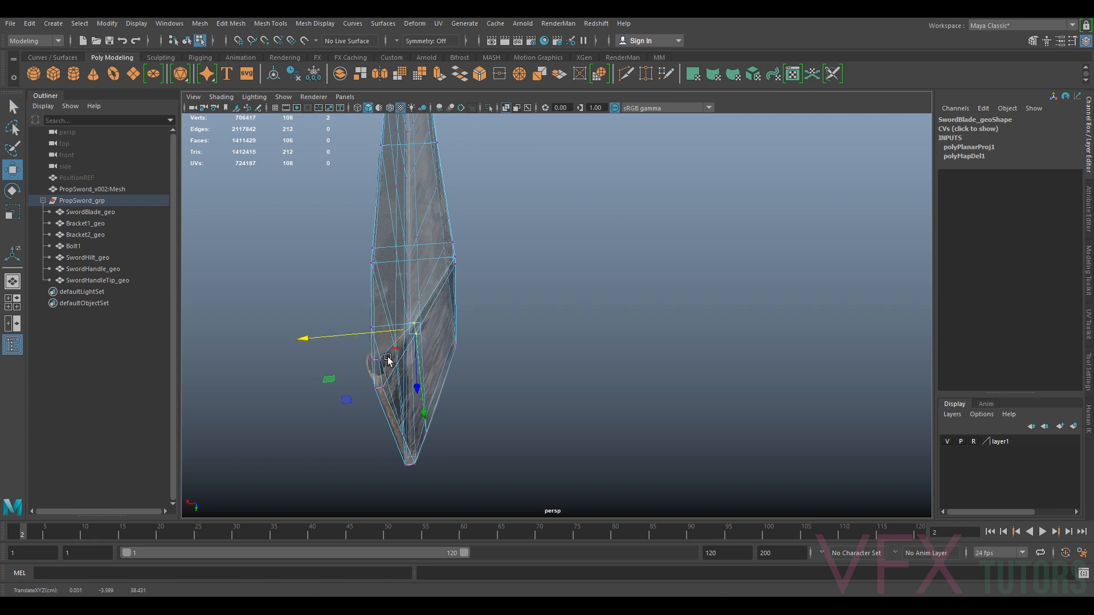
pyautogui.moveTo(361, 361); pyautogui.dragTo(377, 361)
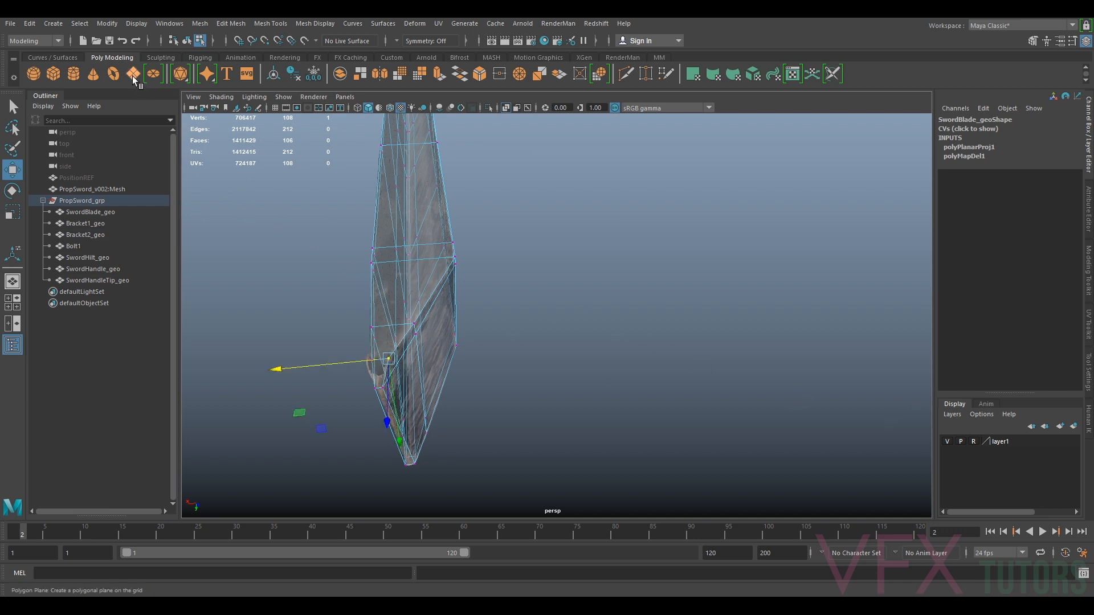
pyautogui.click(213, 98)
pyautogui.click(251, 209)
pyautogui.keyDown('alt'); pyautogui.moveTo(430, 315); pyautogui.dragTo(446, 295, button='middle'); pyautogui.keyUp('alt')
pyautogui.scroll(3, 446, 295)
pyautogui.moveTo(342, 316); pyautogui.dragTo(338, 318)
pyautogui.click(393, 268)
pyautogui.keyDown('shift'); pyautogui.click(404, 285); pyautogui.keyUp('shift')
pyautogui.moveTo(370, 277); pyautogui.dragTo(365, 277)
pyautogui.keyDown('alt'); pyautogui.moveTo(349, 364); pyautogui.dragTo(396, 368); pyautogui.keyUp('alt')
pyautogui.click(402, 291)
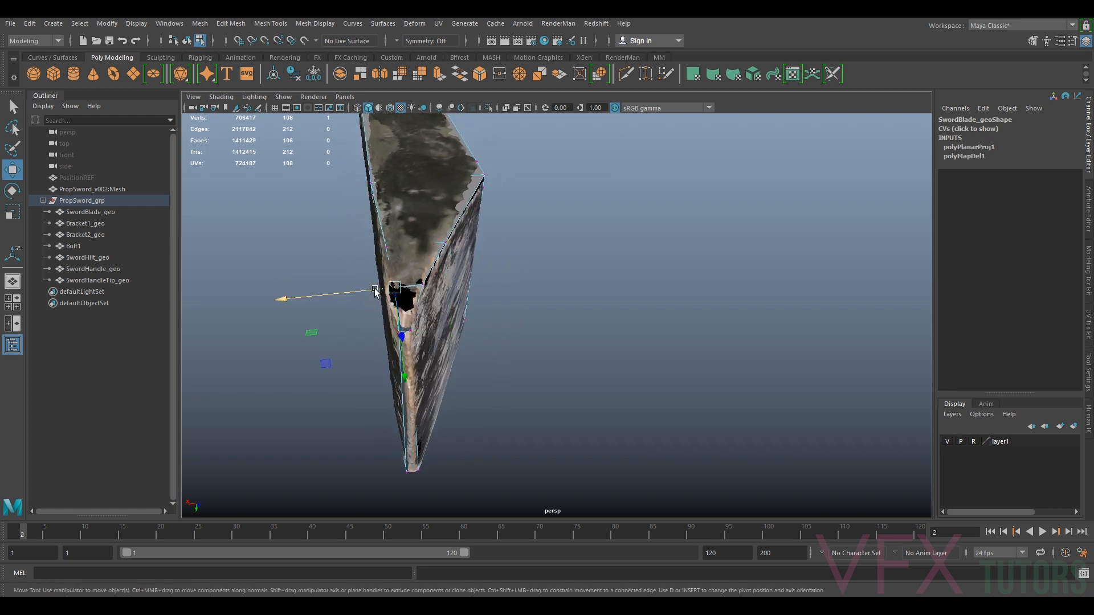
# Hide the reference layer and zoom in on the blade's tip
pyautogui.click(948, 442)
pyautogui.keyDown('alt'); pyautogui.moveTo(558, 383); pyautogui.dragTo(461, 350); pyautogui.keyUp('alt')
pyautogui.keyDown('alt'); pyautogui.moveTo(462, 349); pyautogui.dragTo(559, 390, button='middle'); pyautogui.keyUp('alt')
pyautogui.keyDown('alt'); pyautogui.moveTo(559, 393); pyautogui.dragTo(395, 409); pyautogui.keyUp('alt')
pyautogui.keyDown('alt'); pyautogui.moveTo(484, 228); pyautogui.dragTo(540, 314, button='middle'); pyautogui.keyUp('alt')
pyautogui.scroll(3, 540, 314)
pyautogui.keyDown('alt'); pyautogui.moveTo(439, 240); pyautogui.dragTo(568, 356, button='middle'); pyautogui.keyUp('alt')
pyautogui.scroll(4, 567, 357)
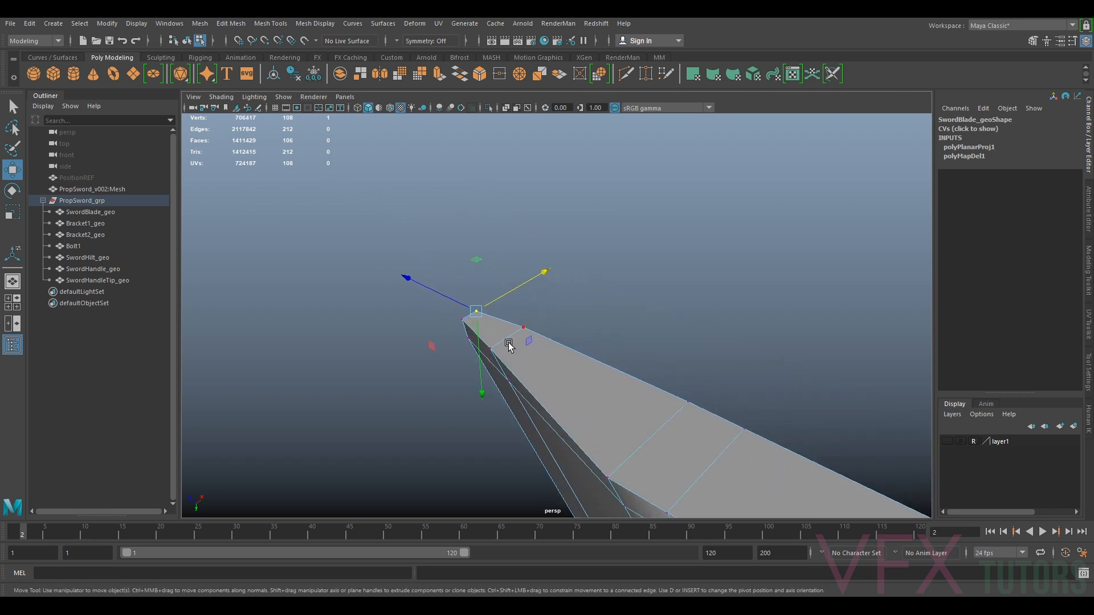
# Select the blade, freeze its transformations and delete its construction history
pyautogui.click(504, 382)
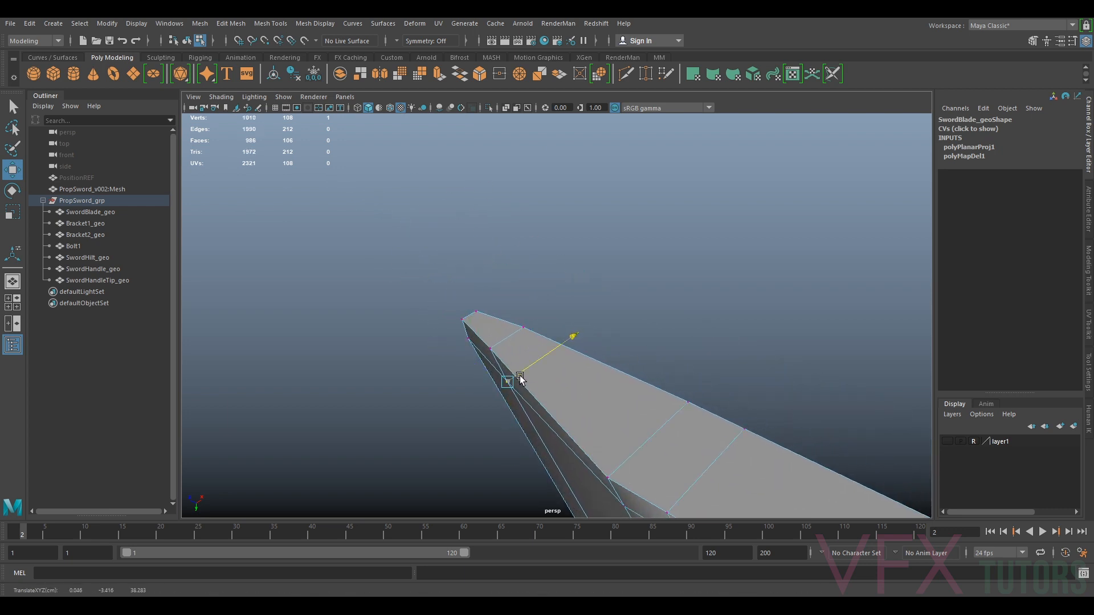
pyautogui.keyDown('alt'); pyautogui.moveTo(507, 344); pyautogui.dragTo(538, 378); pyautogui.keyUp('alt')
pyautogui.moveTo(548, 294); pyautogui.dragTo(607, 277, button='right')
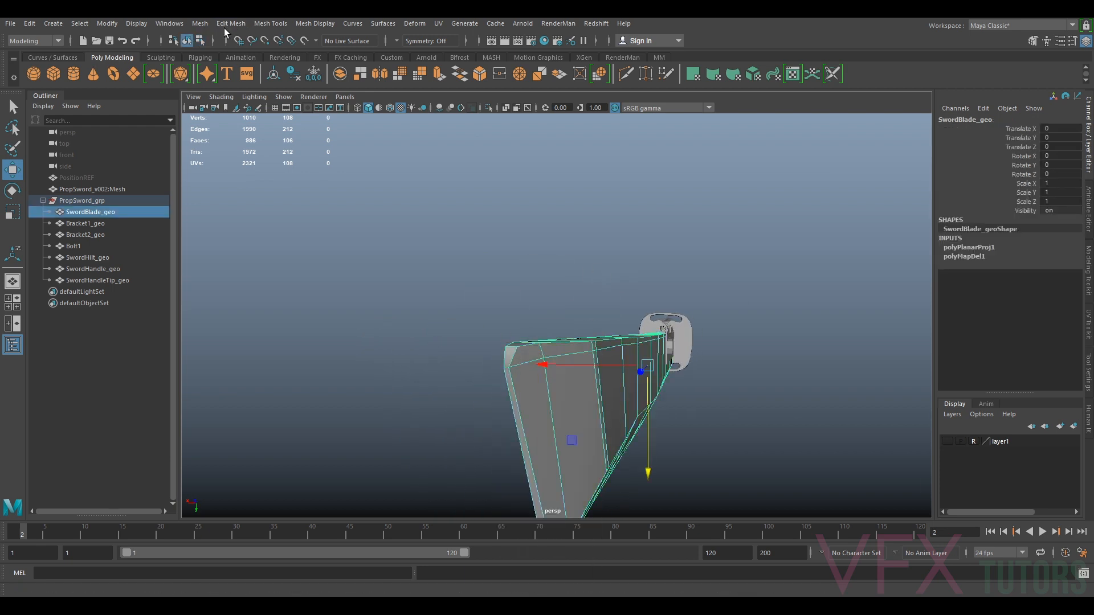
pyautogui.click(313, 74)
pyautogui.click(35, 23)
pyautogui.moveTo(85, 158)
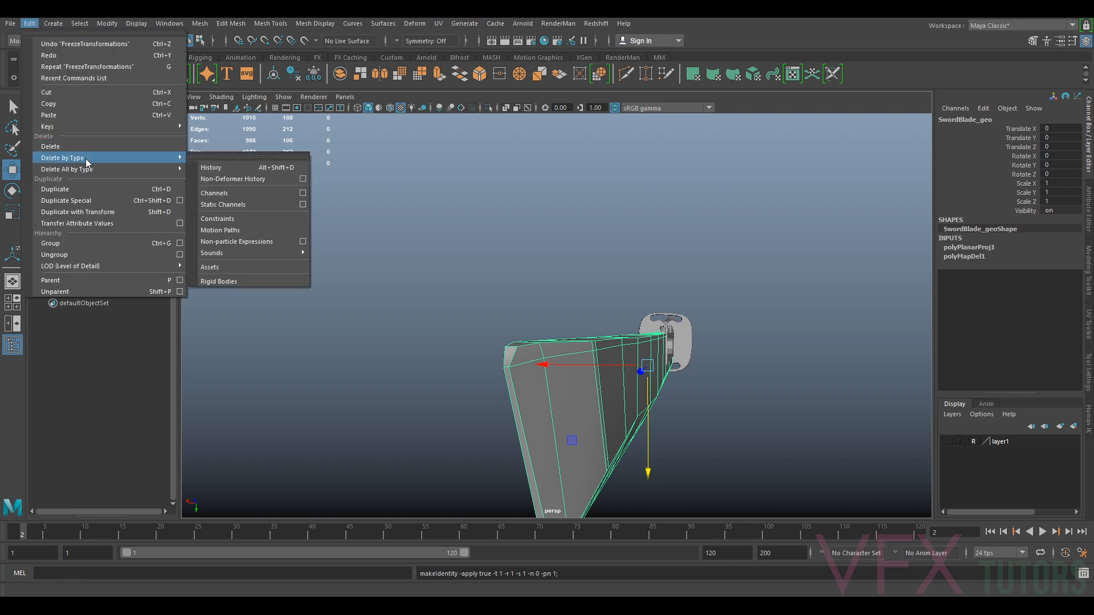
pyautogui.click(221, 167)
pyautogui.keyDown('alt'); pyautogui.moveTo(644, 399); pyautogui.dragTo(464, 264); pyautogui.keyUp('alt')
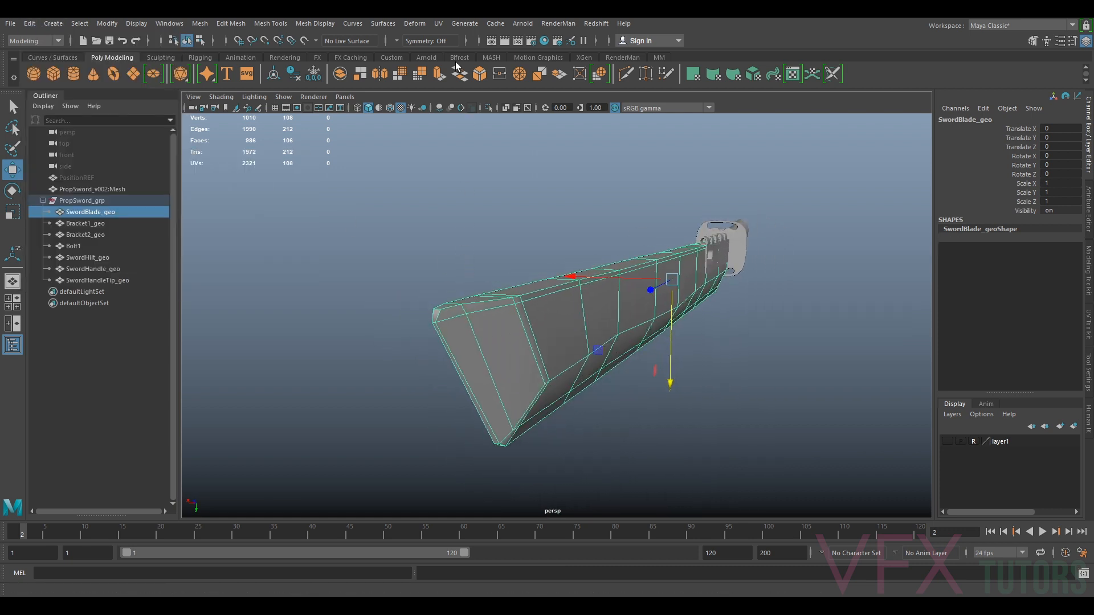
# Open the UV Editor and select the edge loop running along the blade's edge
pyautogui.click(439, 26)
pyautogui.click(457, 44)
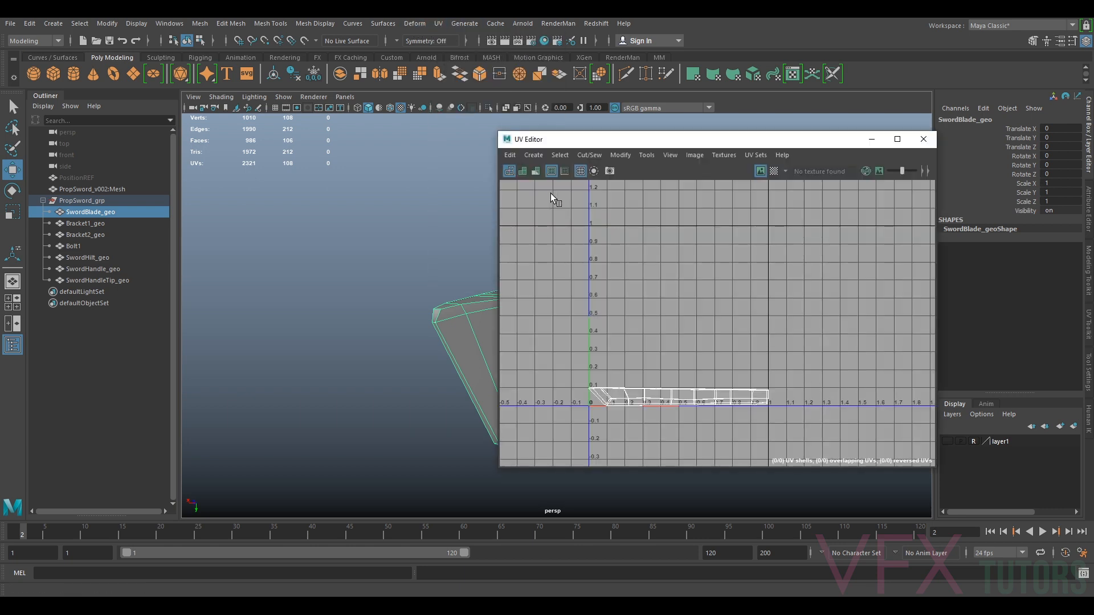
pyautogui.scroll(3, 405, 288)
pyautogui.moveTo(405, 288); pyautogui.dragTo(410, 258, button='right')
pyautogui.doubleClick(371, 278)
pyautogui.keyDown('alt'); pyautogui.moveTo(374, 279); pyautogui.dragTo(446, 296); pyautogui.keyUp('alt')
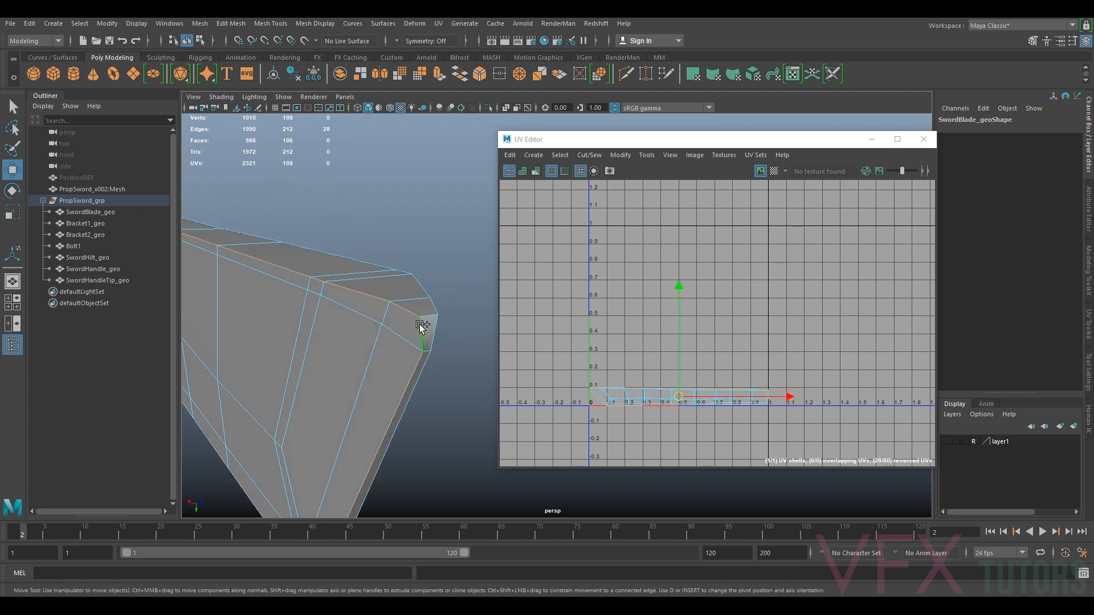
# Add edges around the blade's tip to the seam selection, undoing one extra edge pick
pyautogui.keyDown('alt'); pyautogui.moveTo(429, 378); pyautogui.dragTo(355, 324); pyautogui.keyUp('alt')
pyautogui.keyDown('shift'); pyautogui.click(392, 319); pyautogui.keyUp('shift')
pyautogui.keyDown('shift'); pyautogui.click(407, 290); pyautogui.keyUp('shift')
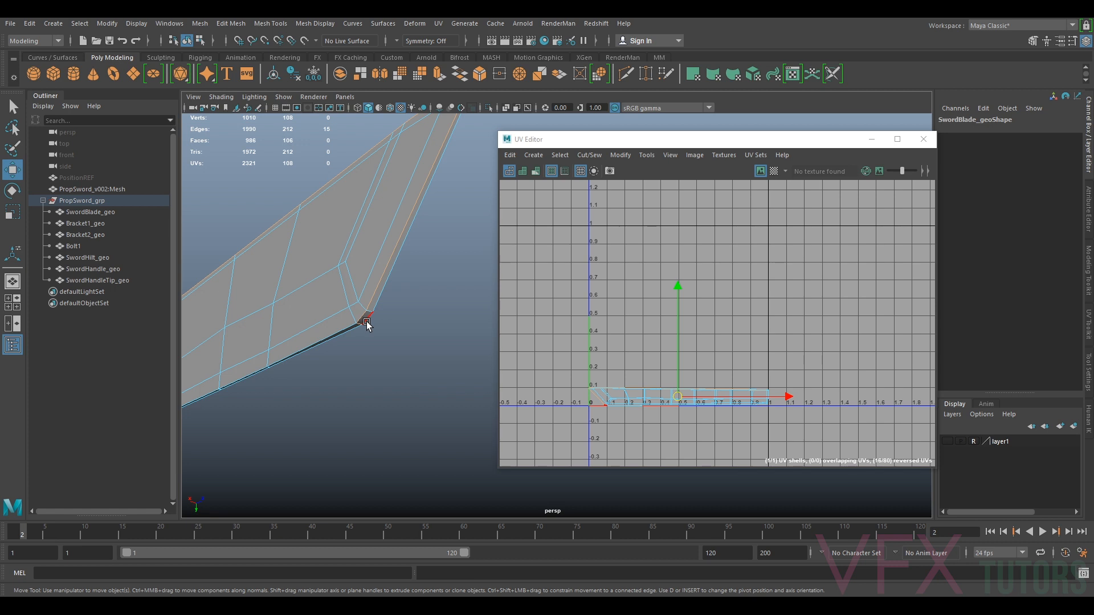
pyautogui.keyDown('alt'); pyautogui.moveTo(364, 315); pyautogui.dragTo(405, 272); pyautogui.keyUp('alt')
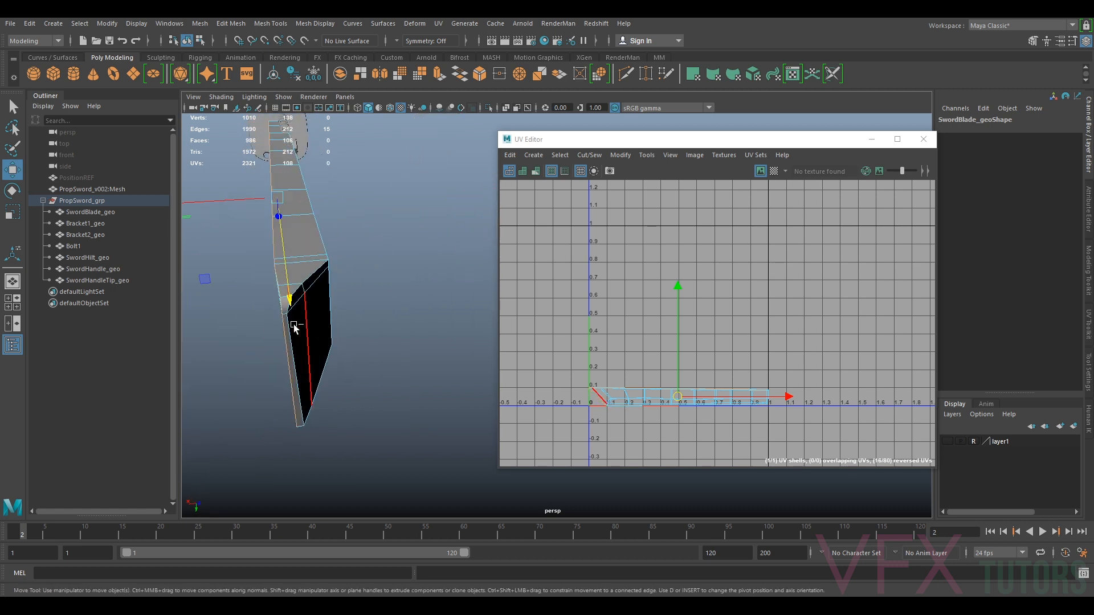
pyautogui.keyDown('alt'); pyautogui.moveTo(283, 319); pyautogui.dragTo(341, 342); pyautogui.keyUp('alt')
pyautogui.hotkey('ctrl', 'z')
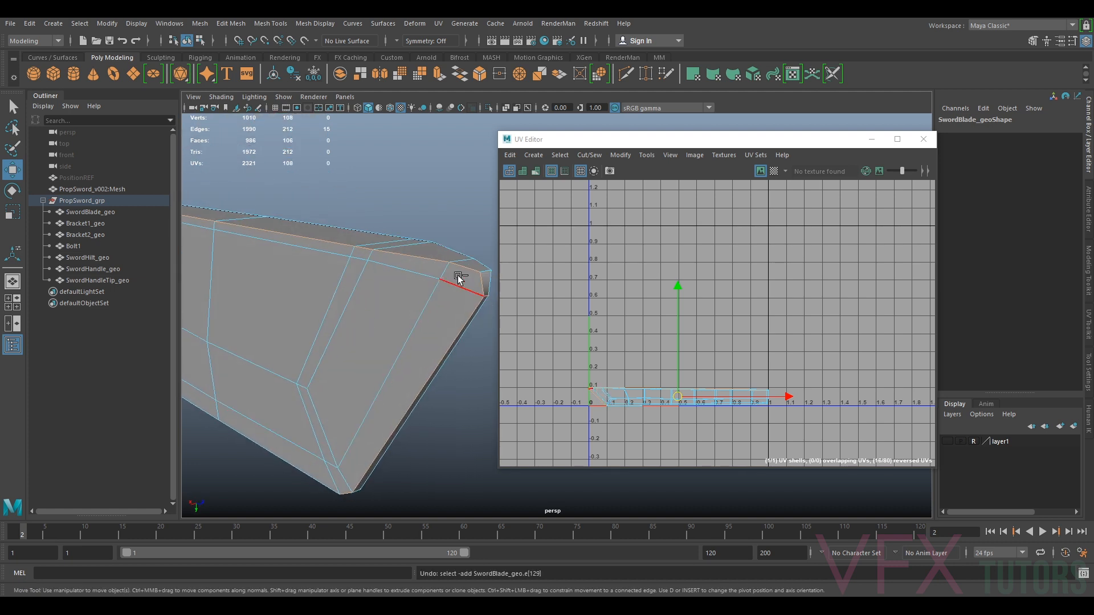
# Isolate the blade in the viewport and orbit along it to its base end
pyautogui.keyDown('alt'); pyautogui.moveTo(464, 305); pyautogui.dragTo(401, 337); pyautogui.keyUp('alt')
pyautogui.keyDown('alt'); pyautogui.moveTo(400, 336); pyautogui.dragTo(323, 333, button='right'); pyautogui.keyUp('alt')
pyautogui.keyDown('alt'); pyautogui.moveTo(324, 333); pyautogui.dragTo(438, 354, button='middle'); pyautogui.keyUp('alt')
pyautogui.keyDown('alt'); pyautogui.moveTo(312, 356); pyautogui.dragTo(689, 347, button='middle'); pyautogui.keyUp('alt')
pyautogui.keyDown('alt'); pyautogui.moveTo(408, 353); pyautogui.dragTo(446, 358); pyautogui.keyUp('alt')
pyautogui.keyDown('alt'); pyautogui.moveTo(446, 358); pyautogui.dragTo(224, 329, button='middle'); pyautogui.keyUp('alt')
pyautogui.keyDown('alt'); pyautogui.moveTo(225, 329); pyautogui.dragTo(333, 321); pyautogui.keyUp('alt')
pyautogui.hotkey('ctrl', '1')
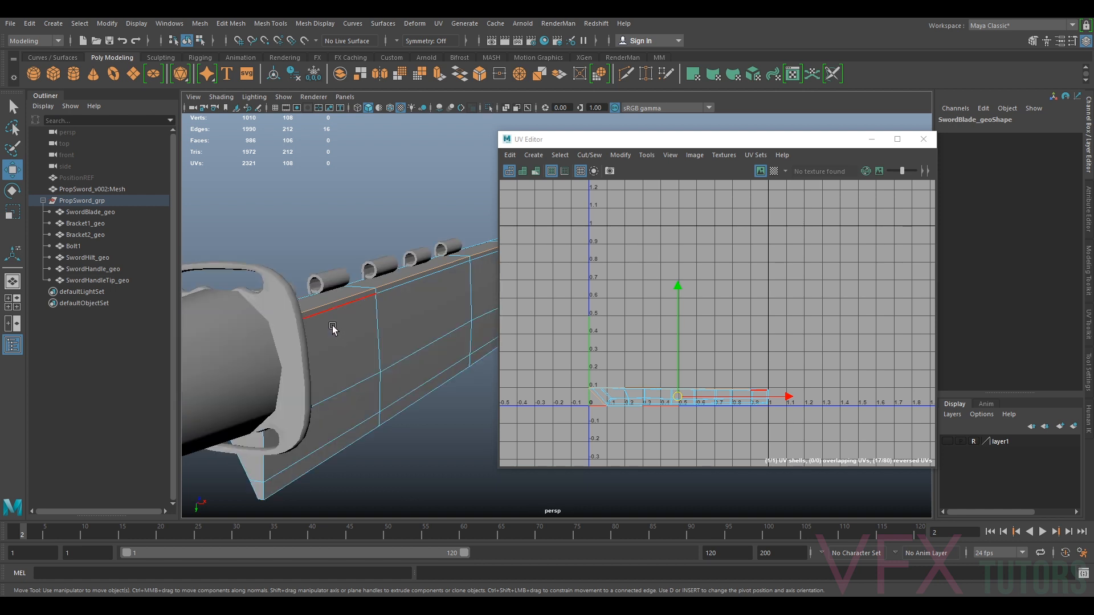
pyautogui.moveTo(342, 287); pyautogui.dragTo(374, 282, button='right')
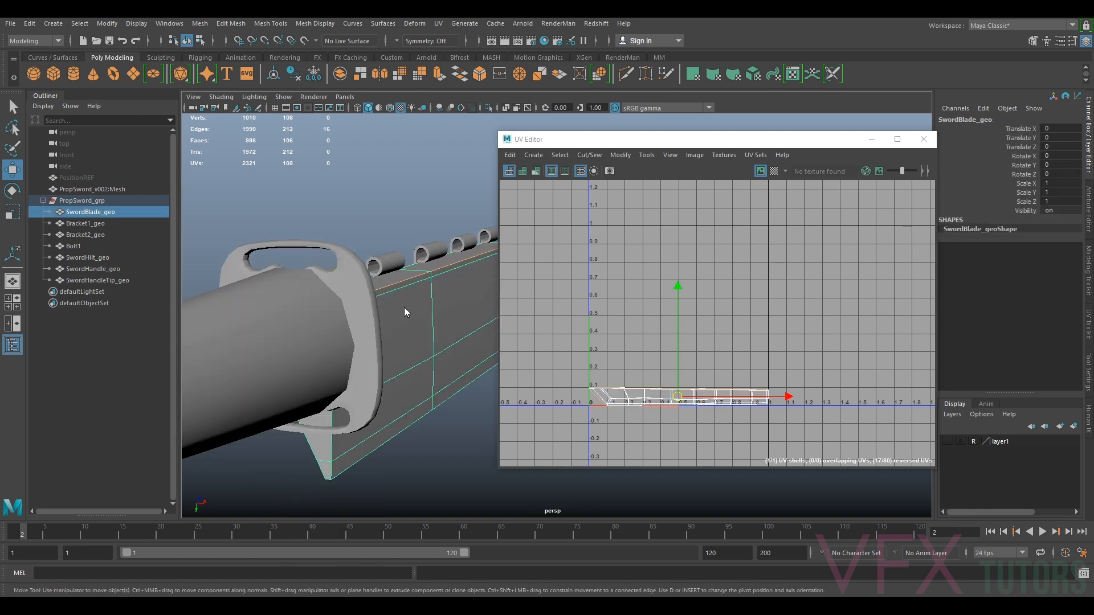
pyautogui.moveTo(404, 308); pyautogui.dragTo(422, 274, button='right')
pyautogui.click(411, 224)
pyautogui.click(426, 299)
pyautogui.hotkey('ctrl', '1')
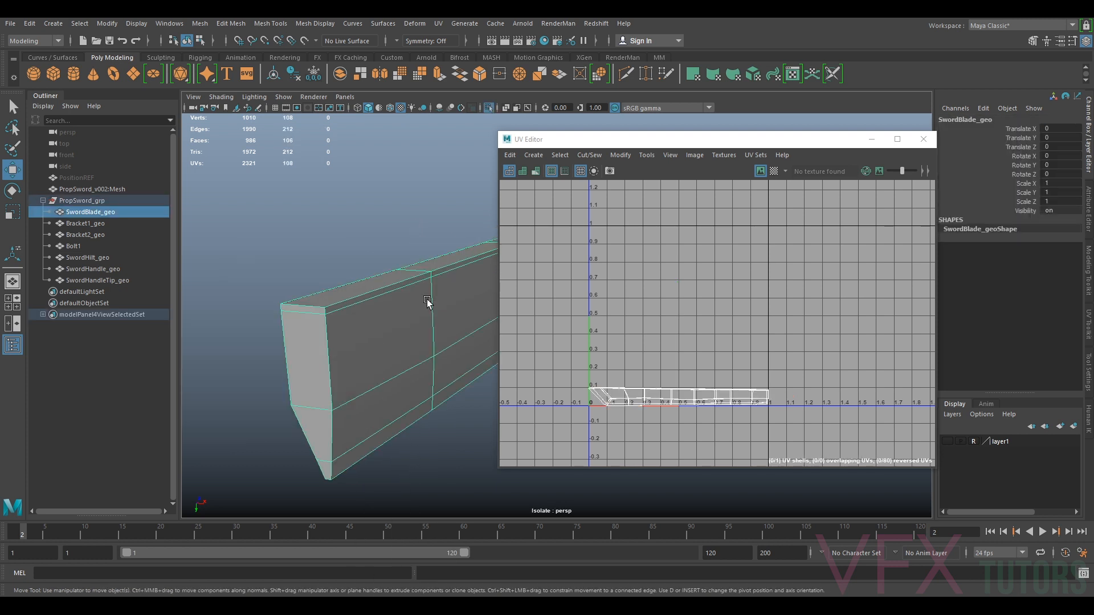
# Select the seam edges around the blade's base end
pyautogui.moveTo(331, 338); pyautogui.dragTo(331, 262, button='right')
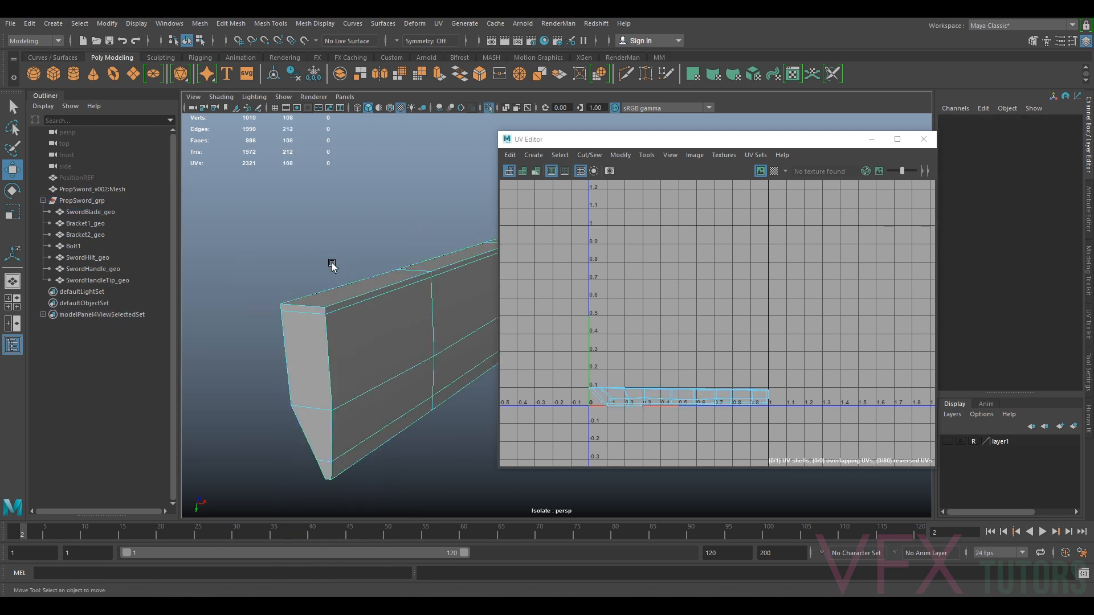
pyautogui.doubleClick(350, 303)
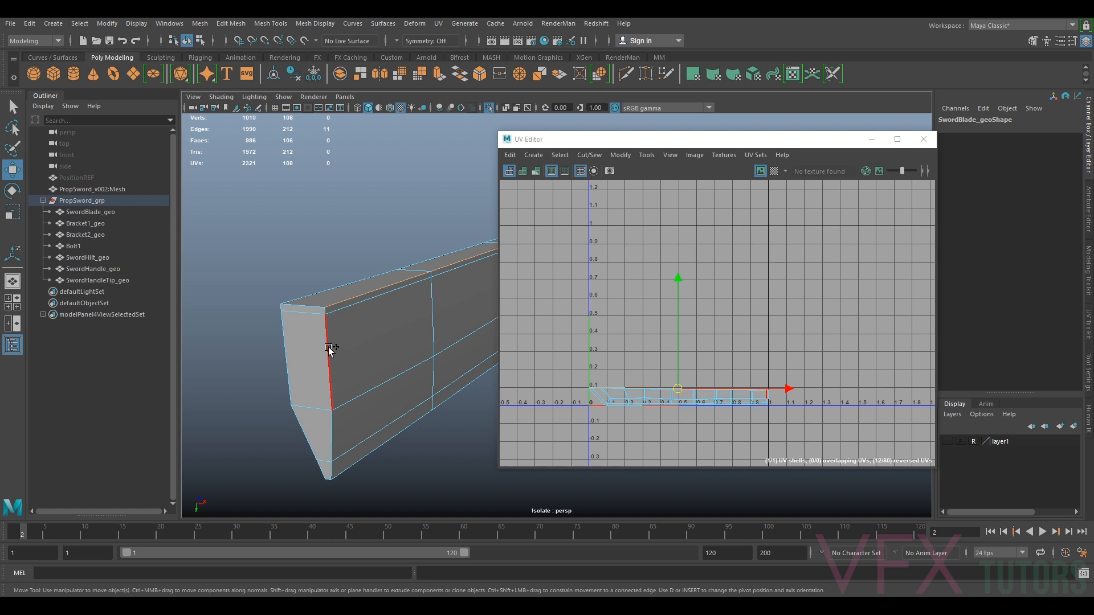
pyautogui.keyDown('alt'); pyautogui.moveTo(353, 392); pyautogui.dragTo(320, 322); pyautogui.keyUp('alt')
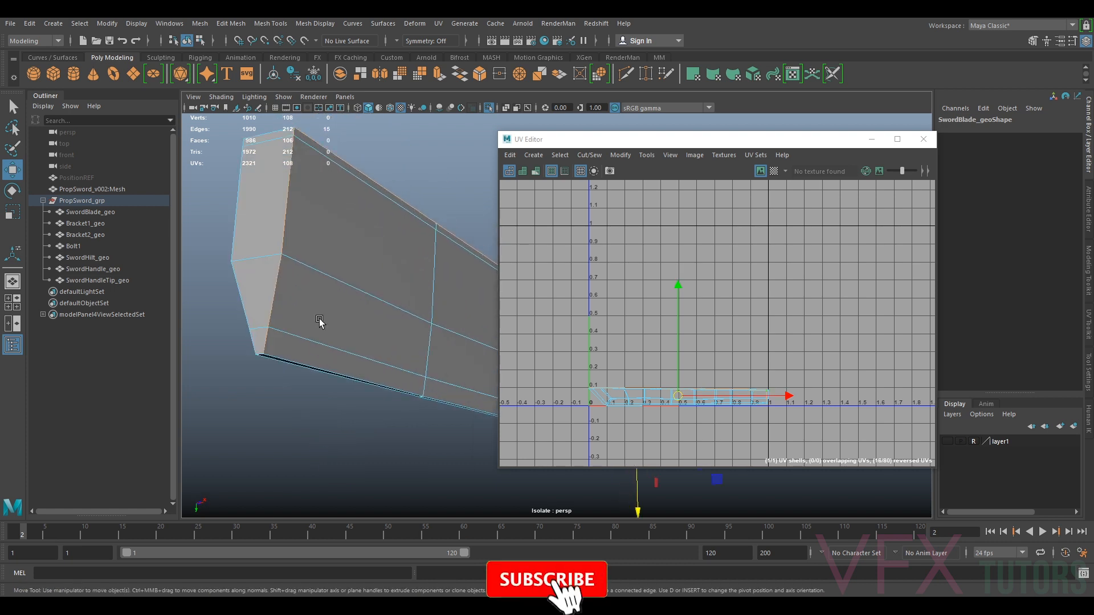
pyautogui.keyDown('shift'); pyautogui.click(264, 363); pyautogui.keyUp('shift')
pyautogui.keyDown('alt'); pyautogui.moveTo(262, 354); pyautogui.dragTo(354, 392); pyautogui.keyUp('alt')
pyautogui.keyDown('shift'); pyautogui.click(434, 341); pyautogui.keyUp('shift')
pyautogui.keyDown('shift'); pyautogui.click(438, 331); pyautogui.keyUp('shift')
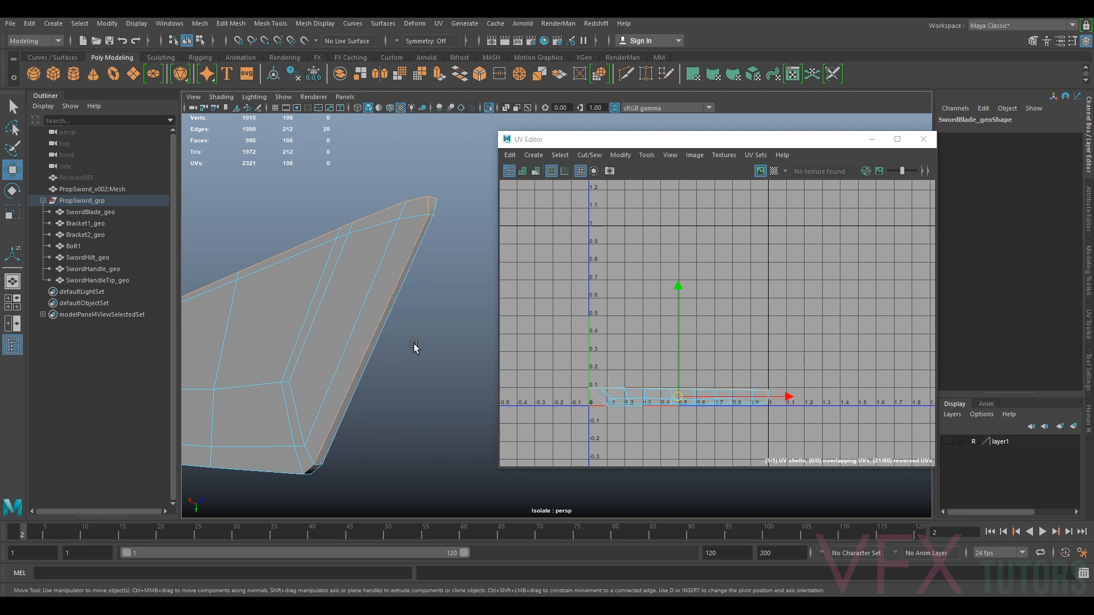
# Open the UV Toolkit and cut the UVs along the selected seam edges
pyautogui.moveTo(799, 143); pyautogui.dragTo(760, 134)
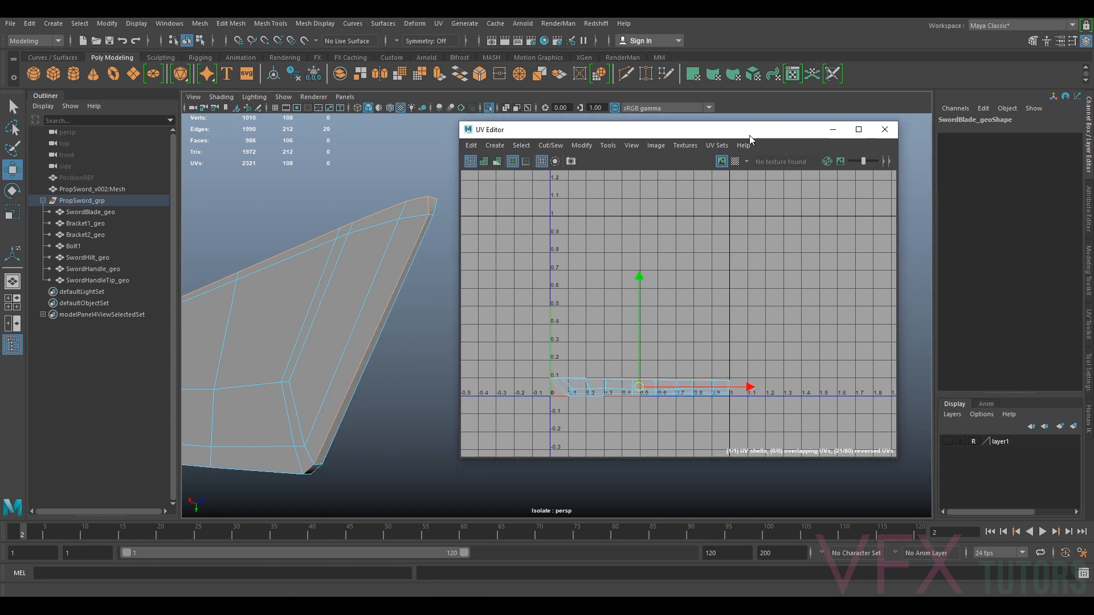
pyautogui.click(1087, 373)
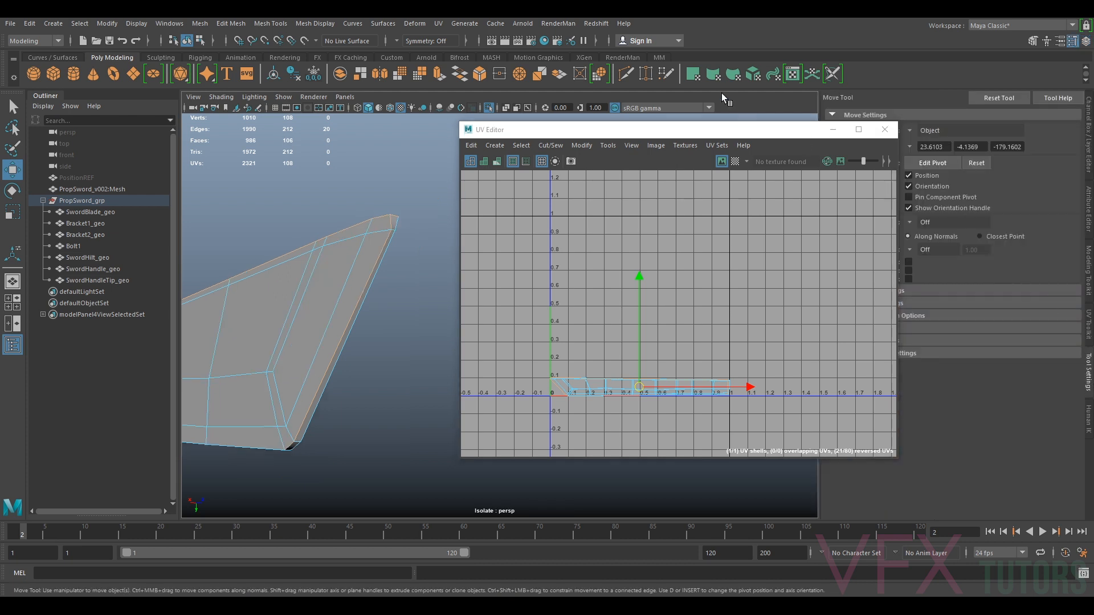
pyautogui.moveTo(679, 136); pyautogui.dragTo(549, 131)
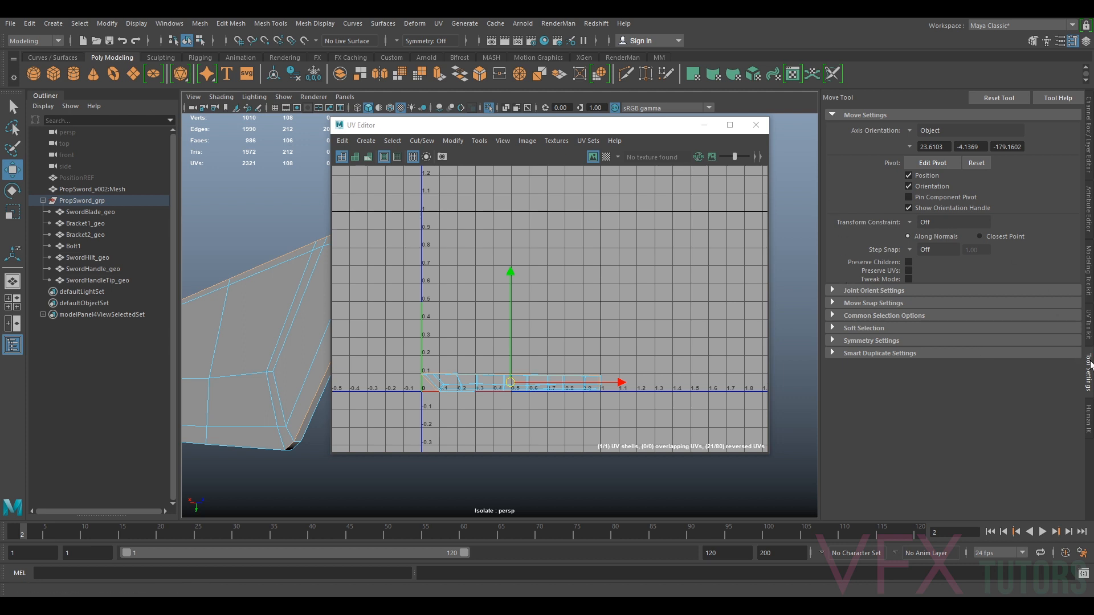
pyautogui.click(1088, 340)
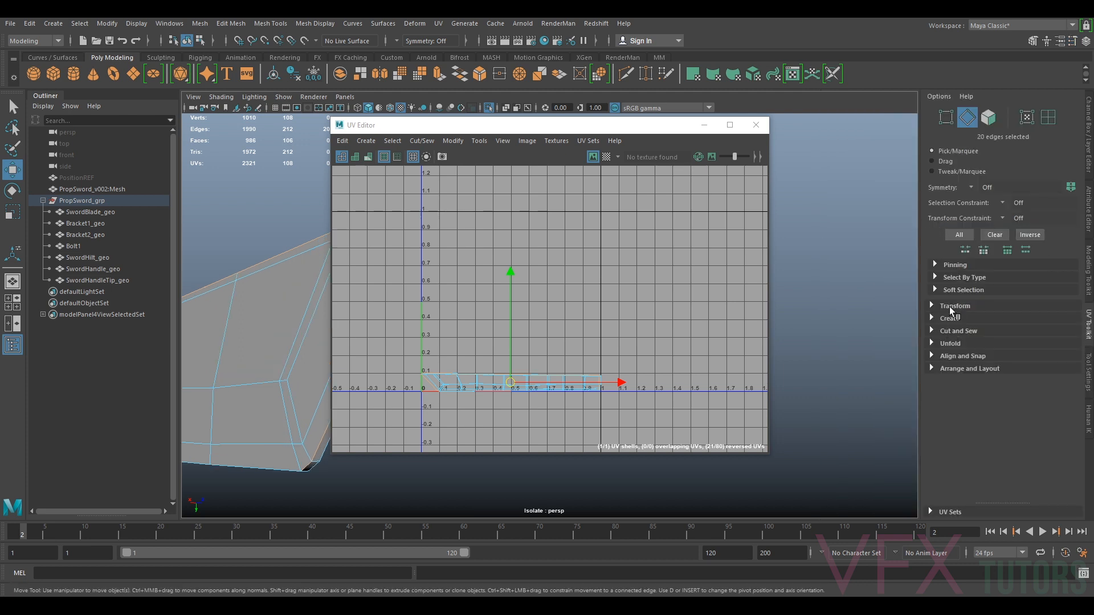
pyautogui.click(933, 330)
pyautogui.click(952, 362)
# Select the blade's UV shell and unfold it
pyautogui.rightClick(483, 386)
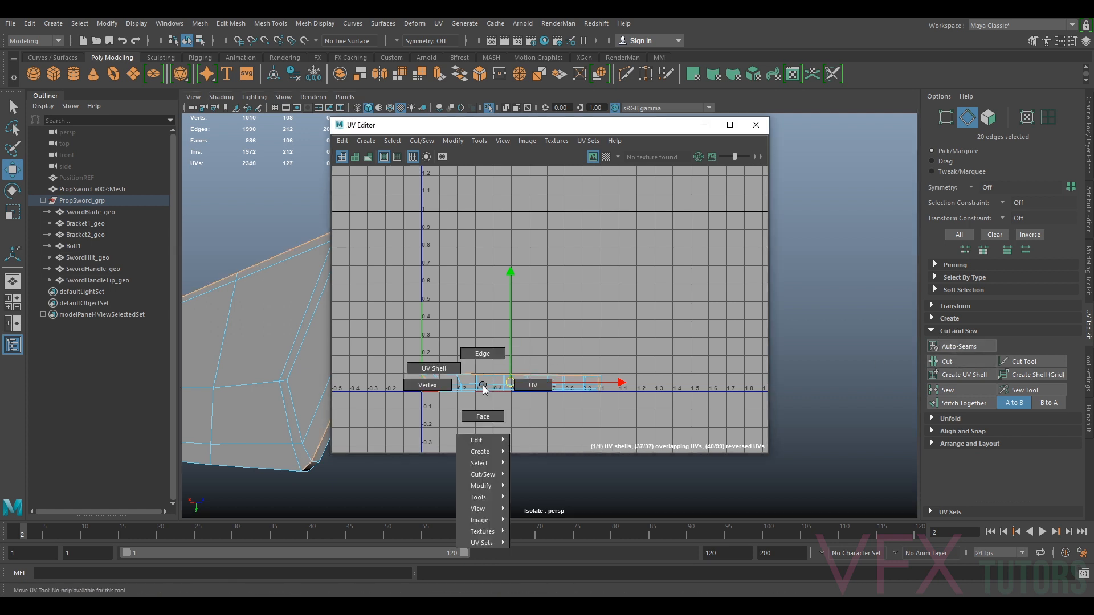
pyautogui.moveTo(464, 365); pyautogui.dragTo(418, 354, button='right')
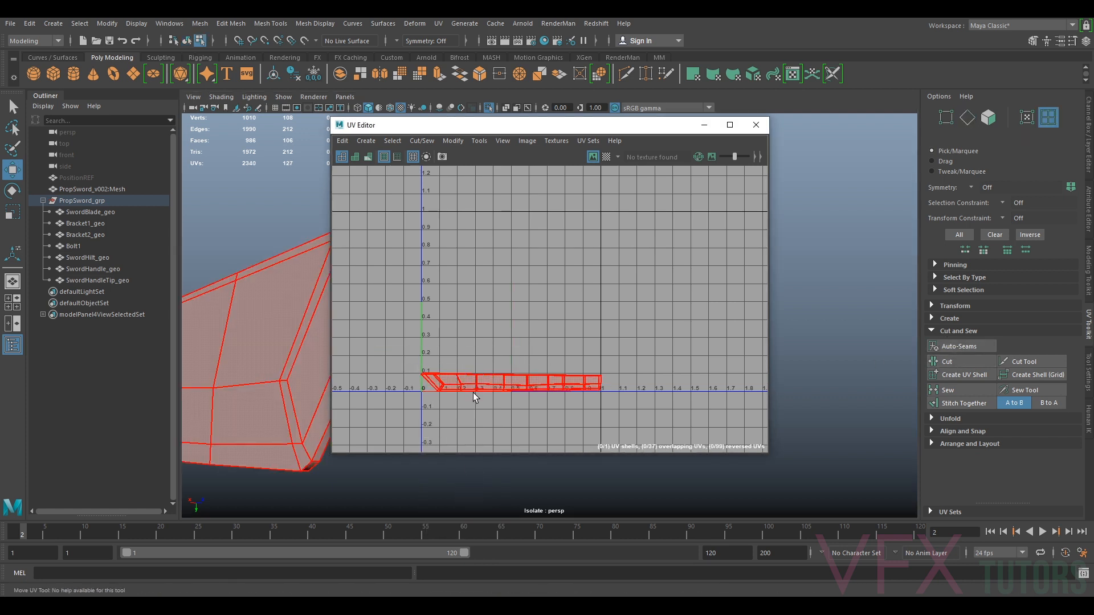
pyautogui.click(474, 382)
pyautogui.click(452, 141)
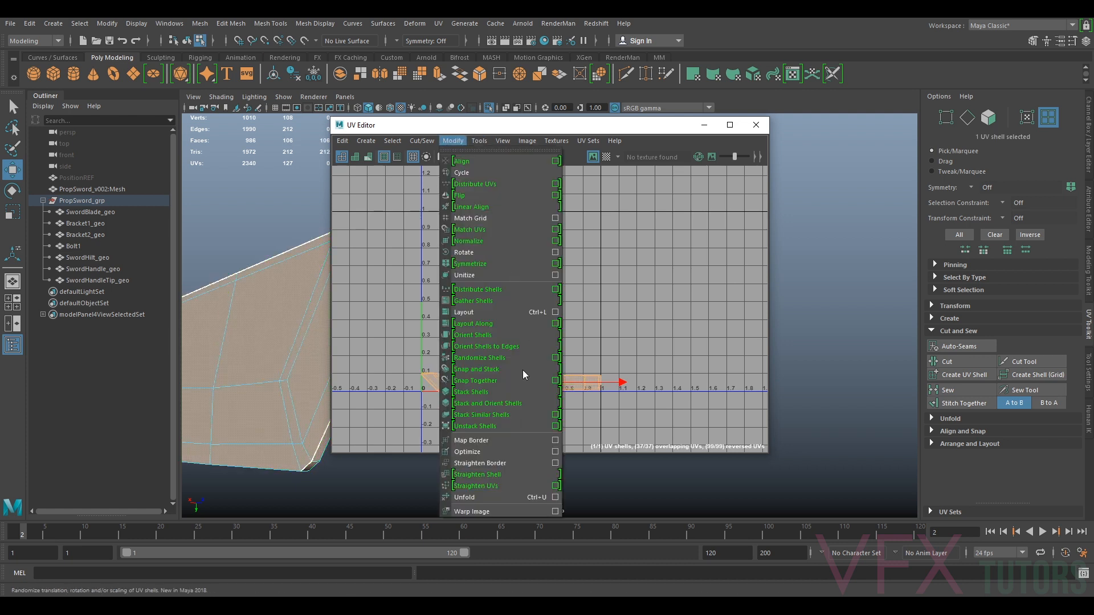
pyautogui.click(465, 497)
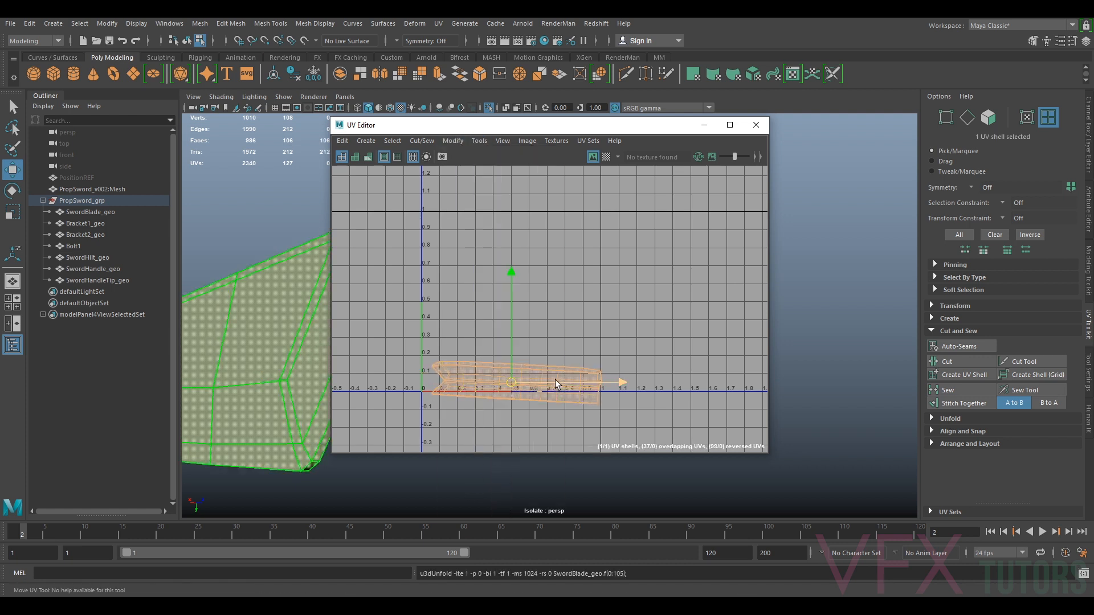
# Rotate the unfolded UV shell to lie horizontally
pyautogui.moveTo(519, 387); pyautogui.dragTo(521, 367)
pyautogui.press('e')
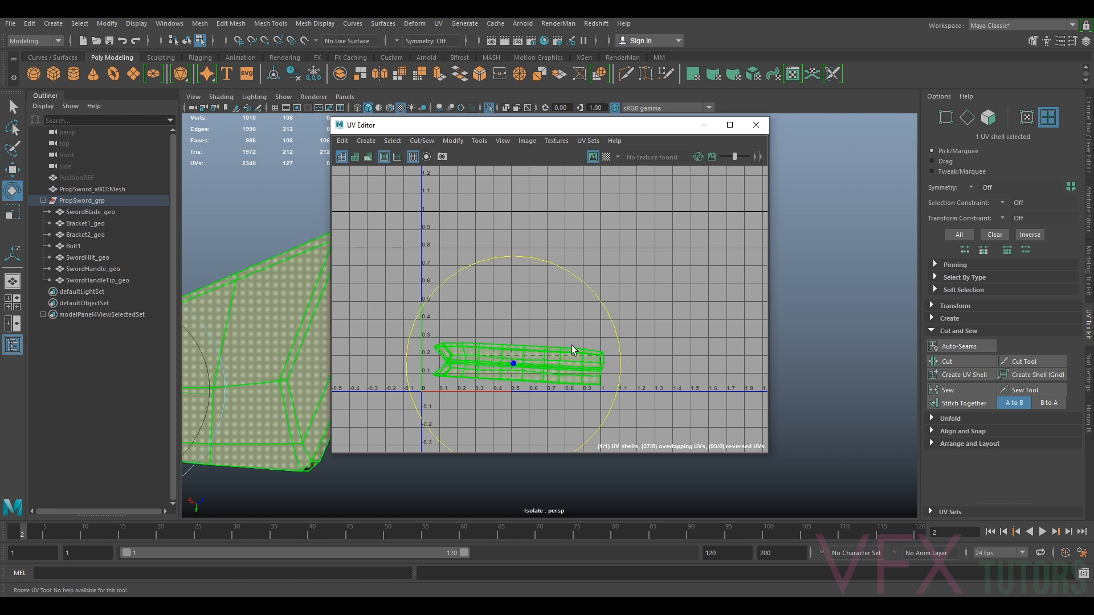
pyautogui.keyDown('alt'); pyautogui.moveTo(600, 362); pyautogui.dragTo(604, 330, button='middle'); pyautogui.keyUp('alt')
pyautogui.scroll(5, 605, 330)
pyautogui.keyDown('alt'); pyautogui.moveTo(452, 304); pyautogui.dragTo(556, 289, button='middle'); pyautogui.keyUp('alt')
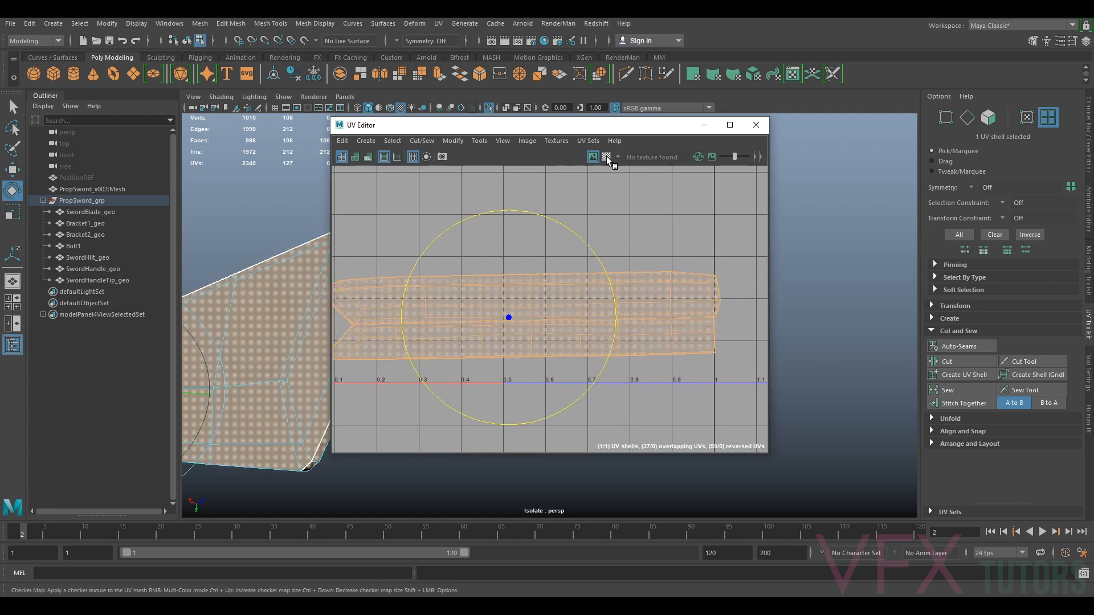
# Display the checker map and orbit around the blade to inspect the texture distribution
pyautogui.click(606, 157)
pyautogui.moveTo(522, 125); pyautogui.dragTo(756, 149)
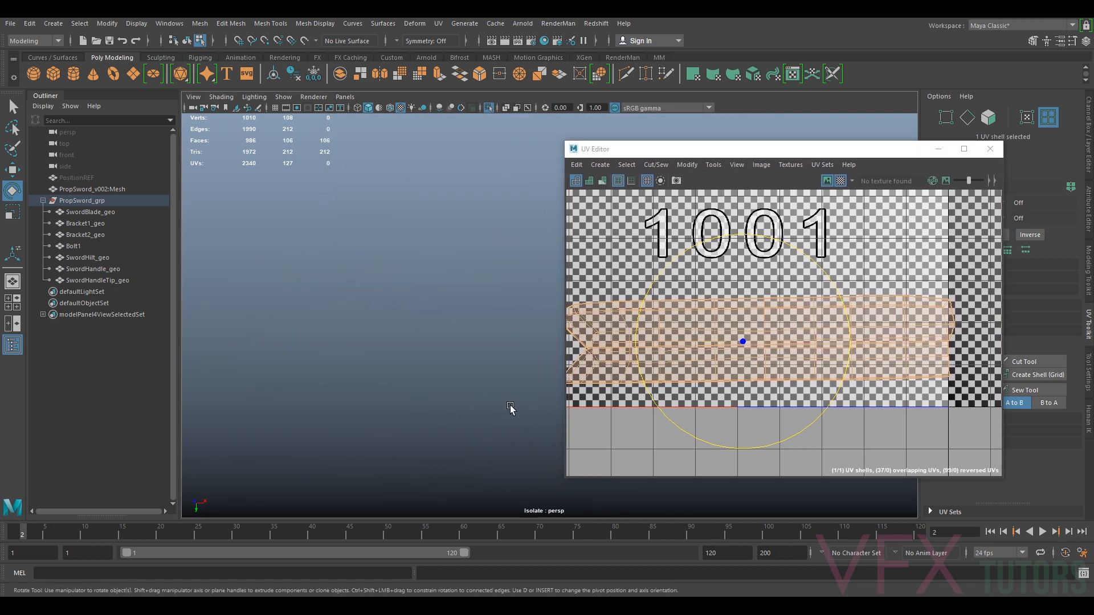
pyautogui.keyDown('alt'); pyautogui.moveTo(482, 394); pyautogui.dragTo(407, 390, button='middle'); pyautogui.keyUp('alt')
pyautogui.keyDown('alt'); pyautogui.moveTo(407, 390); pyautogui.dragTo(528, 396); pyautogui.keyUp('alt')
pyautogui.keyDown('alt'); pyautogui.moveTo(528, 396); pyautogui.dragTo(492, 399, button='right'); pyautogui.keyUp('alt')
pyautogui.keyDown('alt'); pyautogui.moveTo(492, 400); pyautogui.dragTo(334, 396, button='middle'); pyautogui.keyUp('alt')
pyautogui.keyDown('alt'); pyautogui.moveTo(334, 396); pyautogui.dragTo(420, 398); pyautogui.keyUp('alt')
pyautogui.keyDown('alt'); pyautogui.moveTo(345, 404); pyautogui.dragTo(500, 422, button='middle'); pyautogui.keyUp('alt')
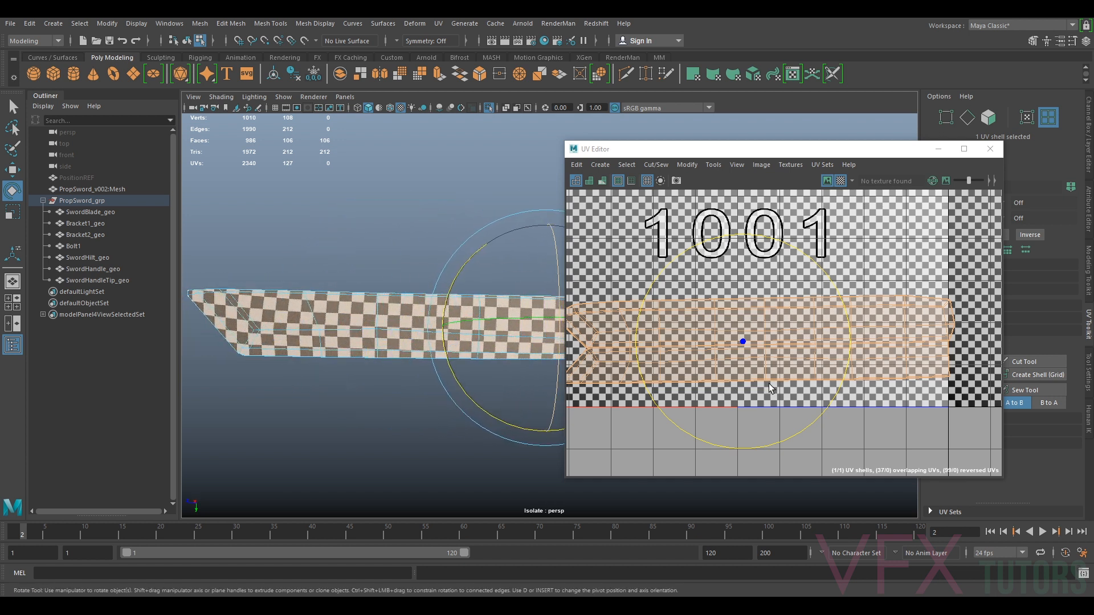
pyautogui.click(794, 360)
pyautogui.moveTo(843, 304); pyautogui.dragTo(846, 306)
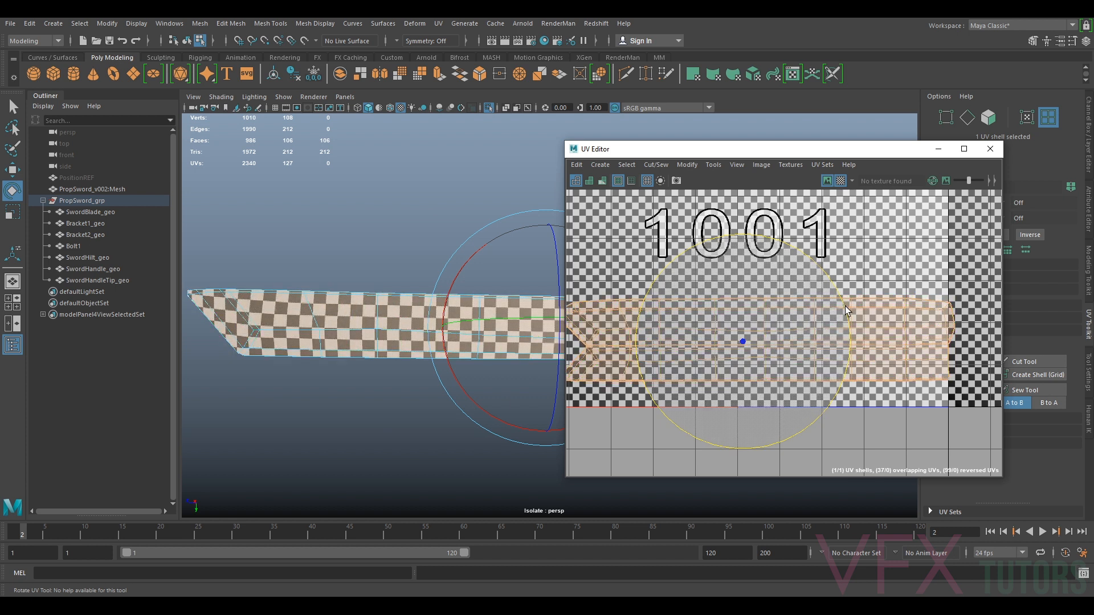
# Move the UV shell to sit inside the 1001 UV tile
pyautogui.press('w')
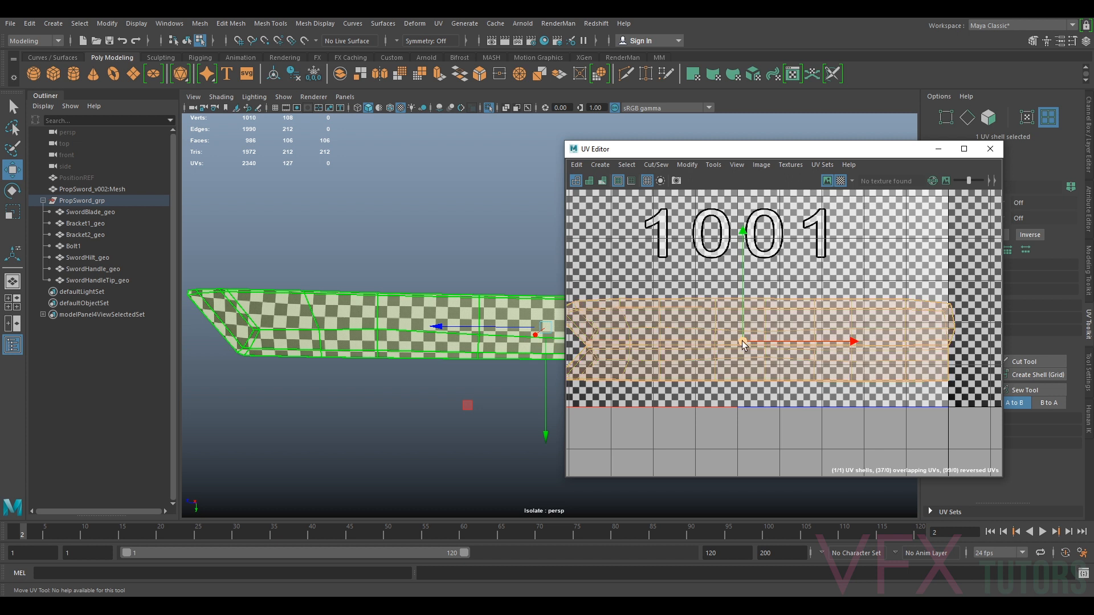
pyautogui.scroll(-3, 727, 357)
pyautogui.keyDown('alt'); pyautogui.moveTo(726, 357); pyautogui.dragTo(758, 354, button='middle'); pyautogui.keyUp('alt')
pyautogui.moveTo(747, 354); pyautogui.dragTo(746, 360)
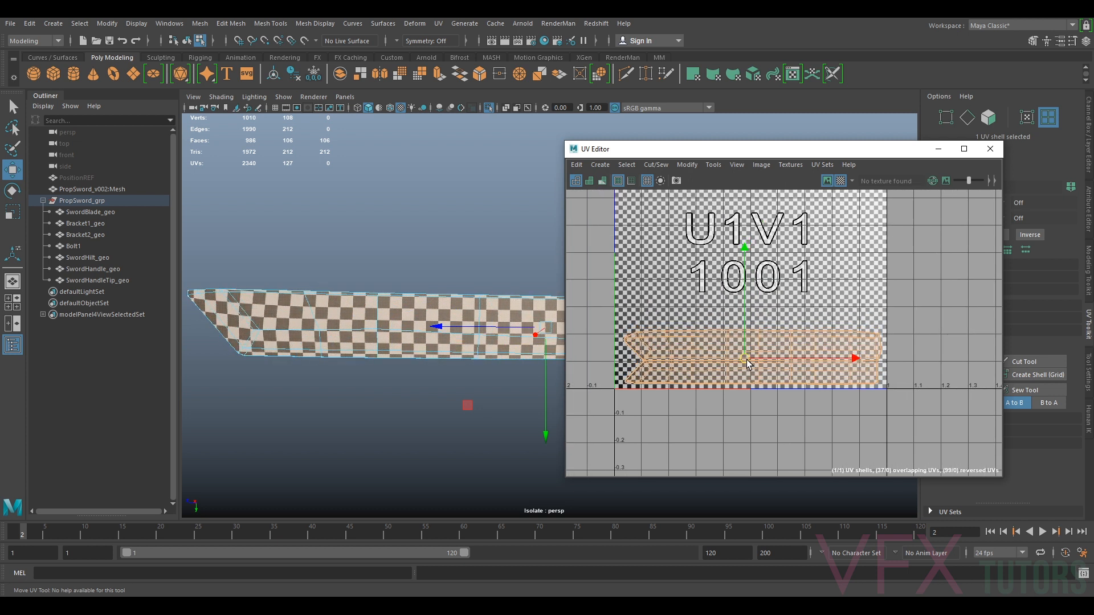
# Orbit and zoom around the blade's end to inspect the checker texture distribution
pyautogui.press('e')
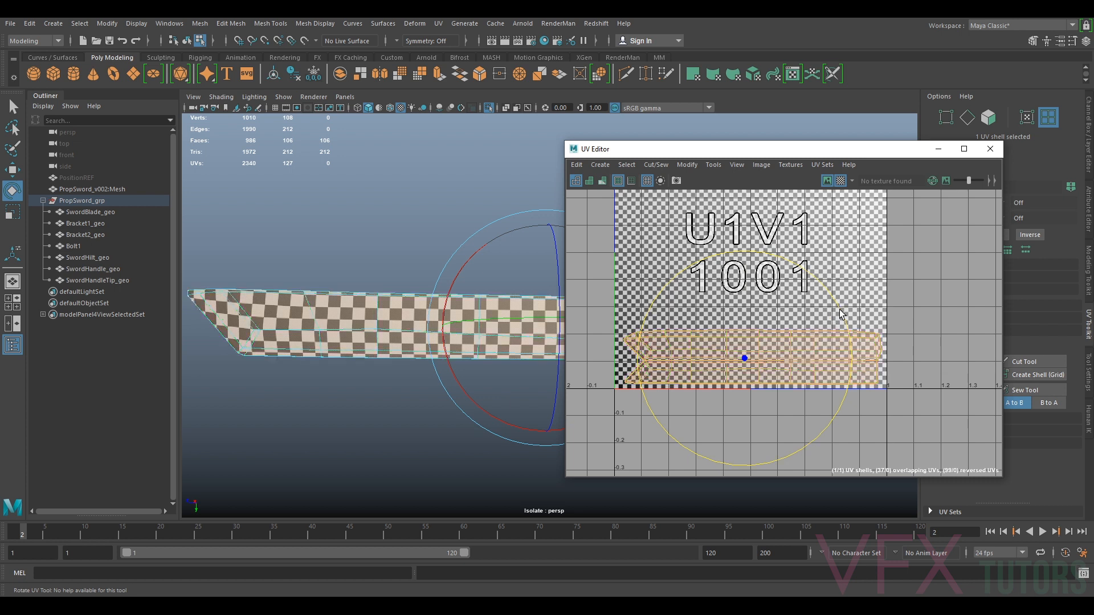
pyautogui.moveTo(842, 314); pyautogui.dragTo(843, 313)
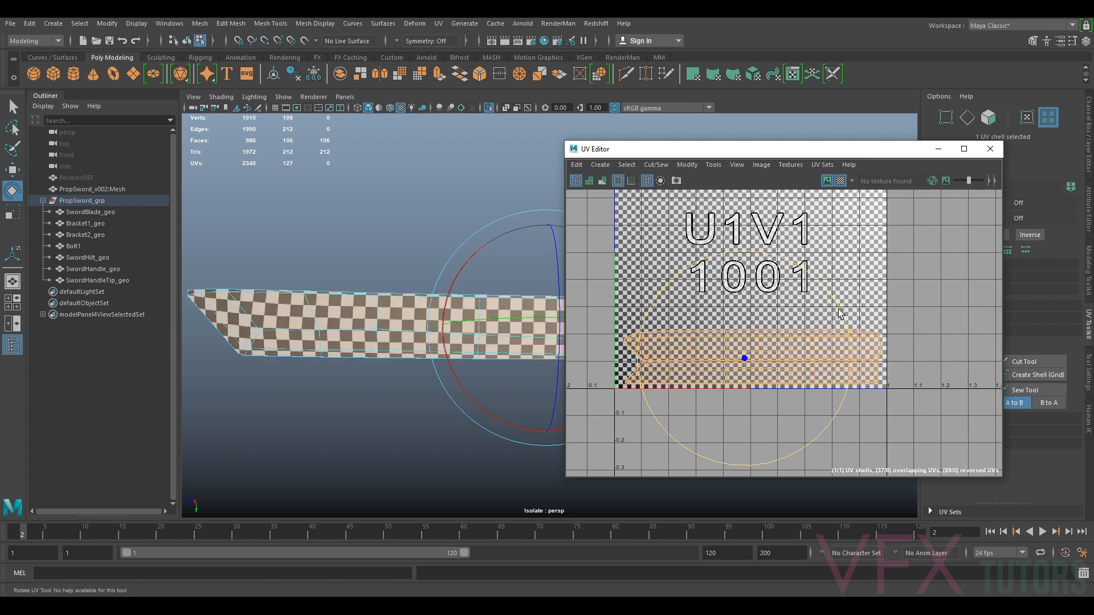
pyautogui.keyDown('alt'); pyautogui.moveTo(462, 381); pyautogui.dragTo(330, 387, button='middle'); pyautogui.keyUp('alt')
pyautogui.keyDown('alt'); pyautogui.moveTo(437, 393); pyautogui.dragTo(374, 395); pyautogui.keyUp('alt')
pyautogui.keyDown('alt'); pyautogui.moveTo(436, 393); pyautogui.dragTo(296, 405, button='middle'); pyautogui.keyUp('alt')
pyautogui.keyDown('alt'); pyautogui.moveTo(311, 408); pyautogui.dragTo(276, 413); pyautogui.keyUp('alt')
pyautogui.keyDown('alt'); pyautogui.moveTo(275, 413); pyautogui.dragTo(405, 376, button='right'); pyautogui.keyUp('alt')
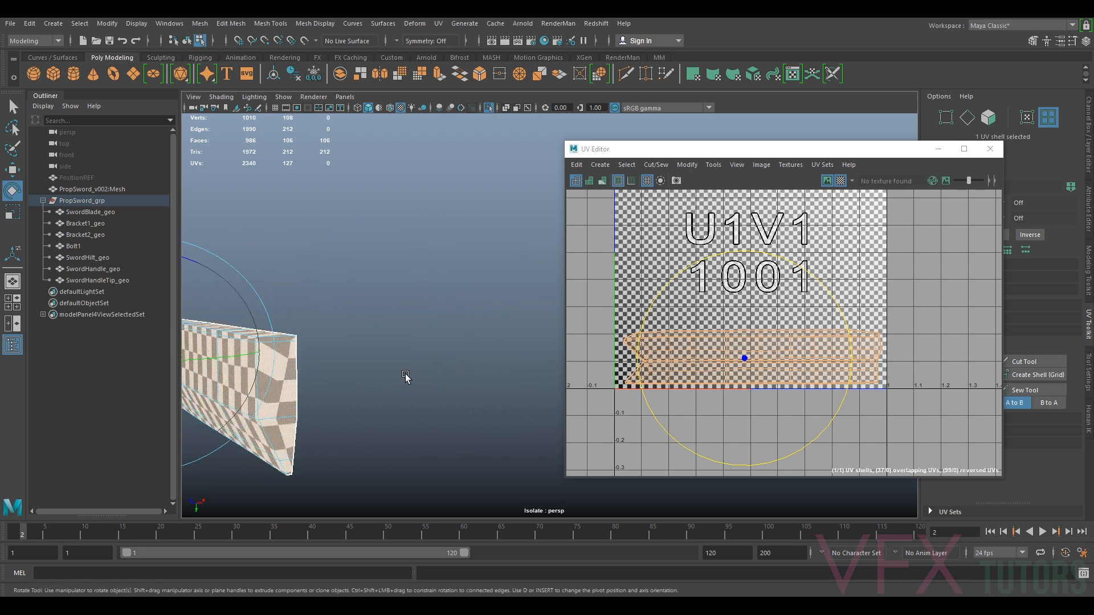
pyautogui.keyDown('alt'); pyautogui.moveTo(405, 376); pyautogui.dragTo(489, 319); pyautogui.keyUp('alt')
pyautogui.scroll(2, 414, 347)
pyautogui.scroll(4, 925, 362)
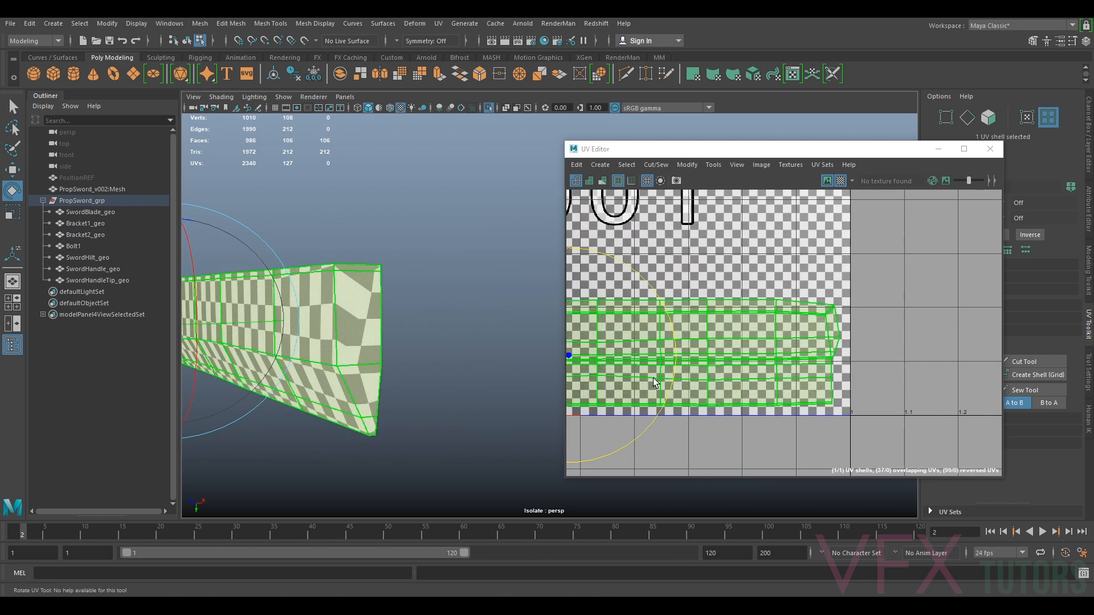
# Select an edge at the blade's flat back end and cut it as a UV seam
pyautogui.rightClick(345, 290)
pyautogui.moveTo(360, 265); pyautogui.dragTo(432, 303, button='right')
pyautogui.keyDown('alt'); pyautogui.moveTo(432, 302); pyautogui.dragTo(399, 336); pyautogui.keyUp('alt')
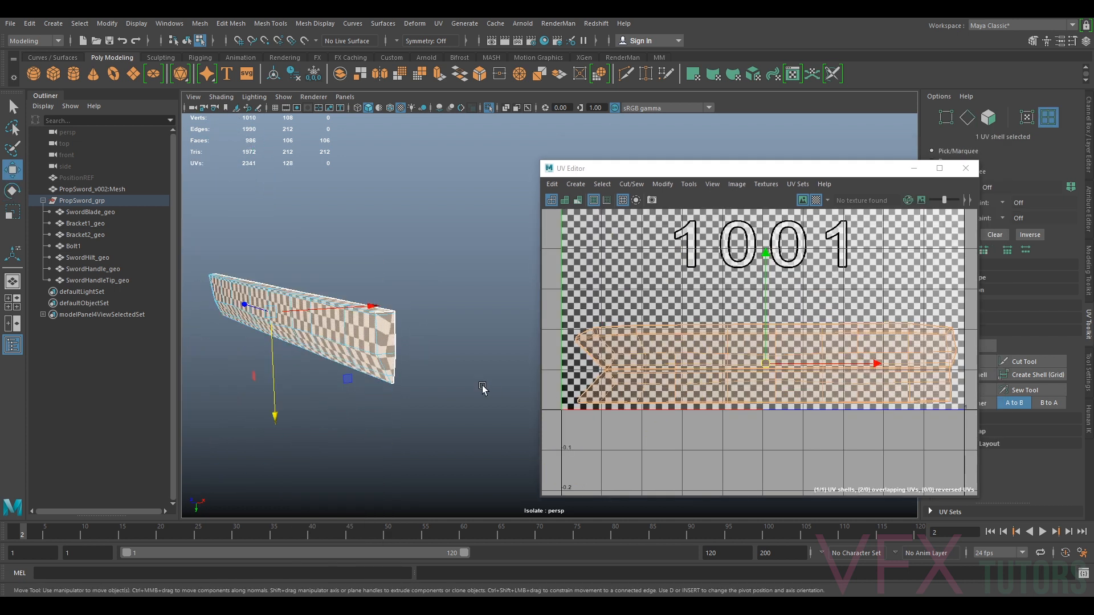
pyautogui.scroll(2, 391, 363)
pyautogui.keyDown('alt'); pyautogui.moveTo(391, 364); pyautogui.dragTo(437, 334); pyautogui.keyUp('alt')
pyautogui.scroll(3, 428, 328)
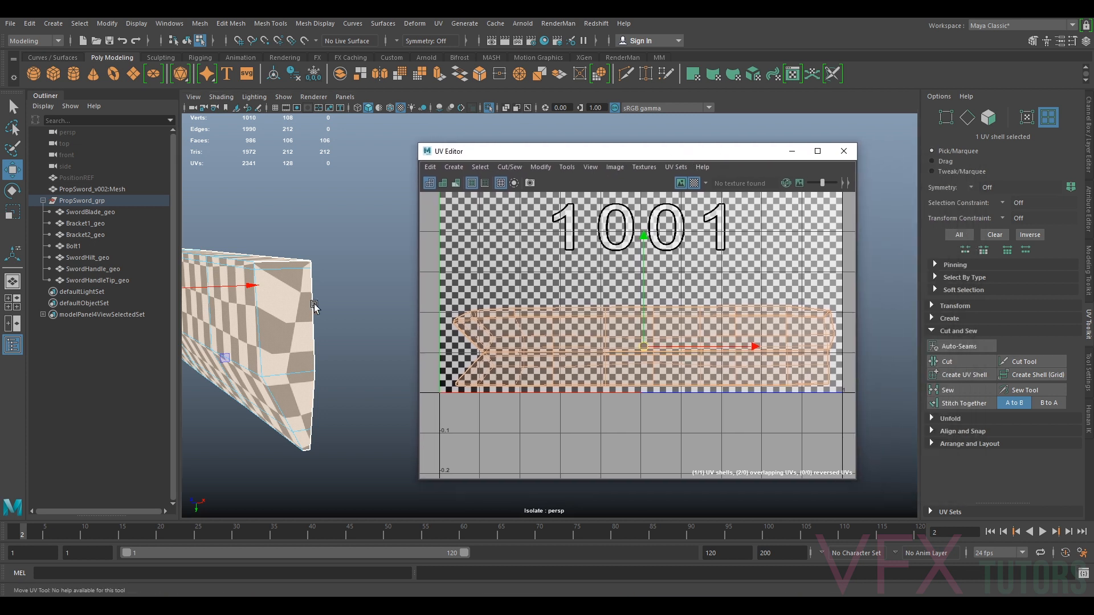
pyautogui.rightClick(287, 284)
pyautogui.moveTo(288, 283); pyautogui.dragTo(287, 251, button='right')
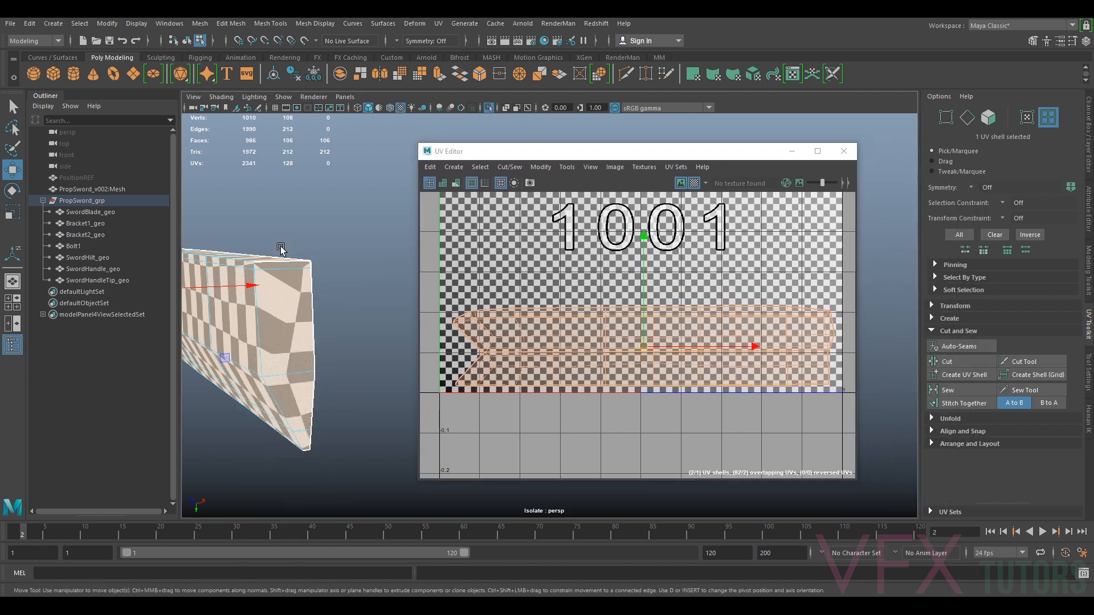
pyautogui.click(281, 255)
pyautogui.click(956, 361)
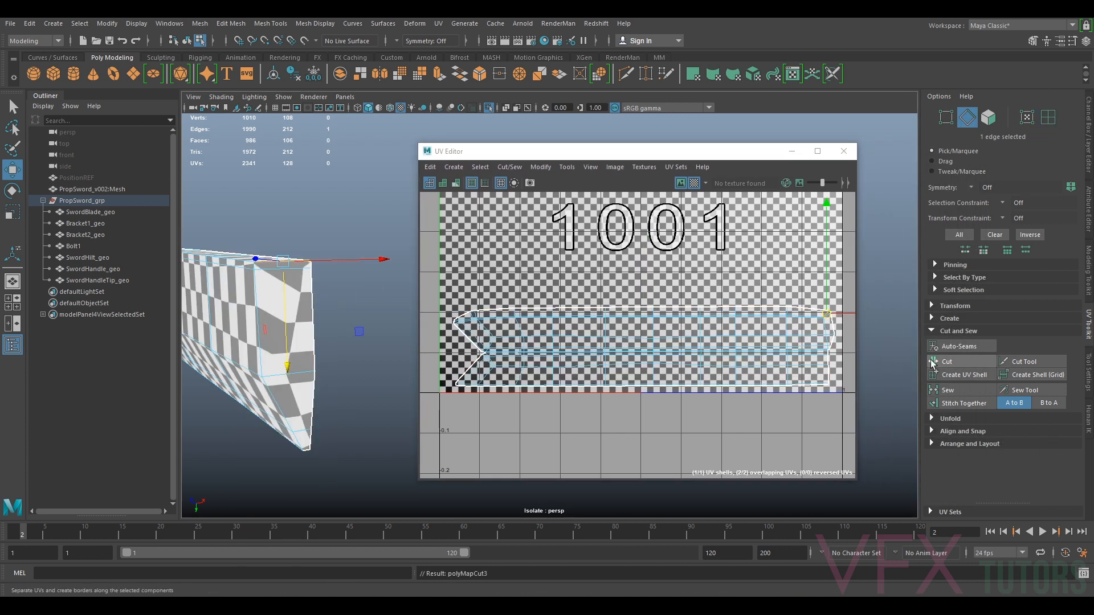
# Select the blade's UV shell and unfold it again
pyautogui.moveTo(751, 324); pyautogui.dragTo(712, 313, button='right')
pyautogui.click(706, 330)
pyautogui.click(540, 169)
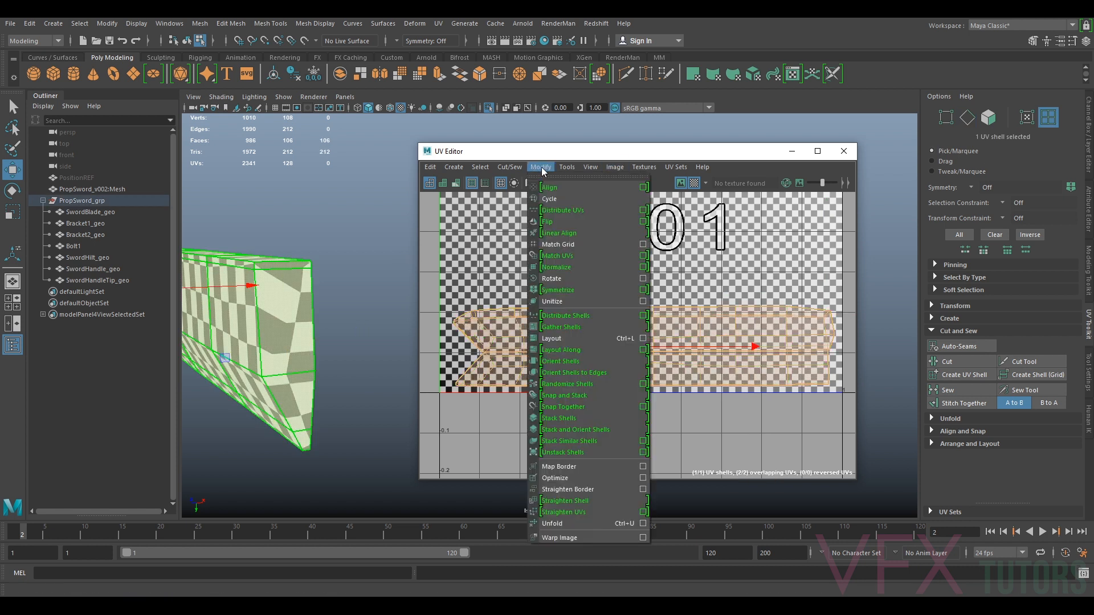
pyautogui.click(574, 524)
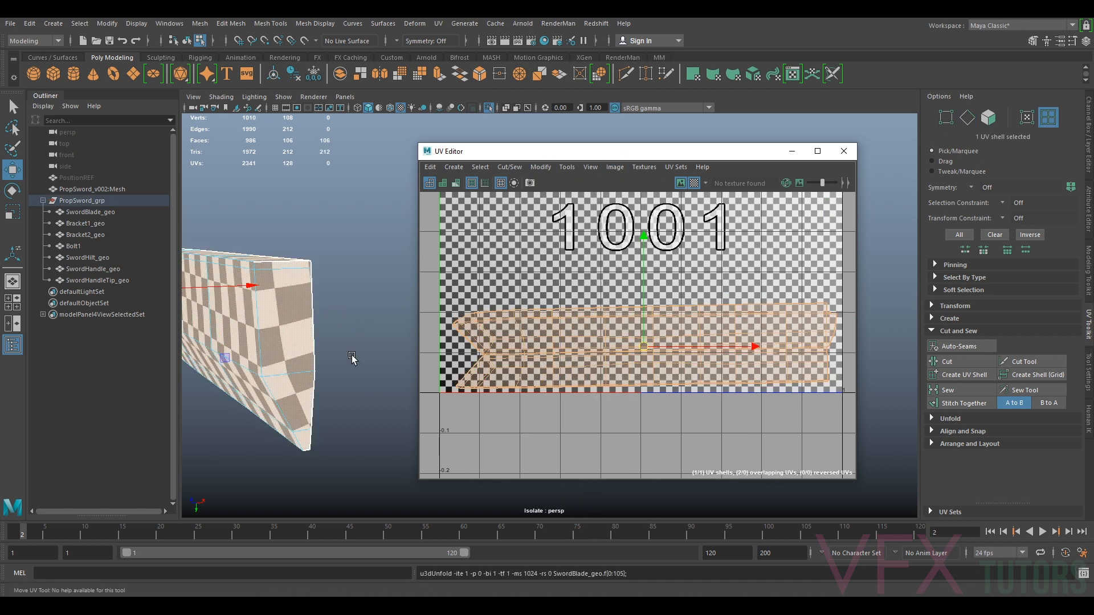
# Orbit and zoom along the blade to check the checker pattern after unfolding
pyautogui.press('e')
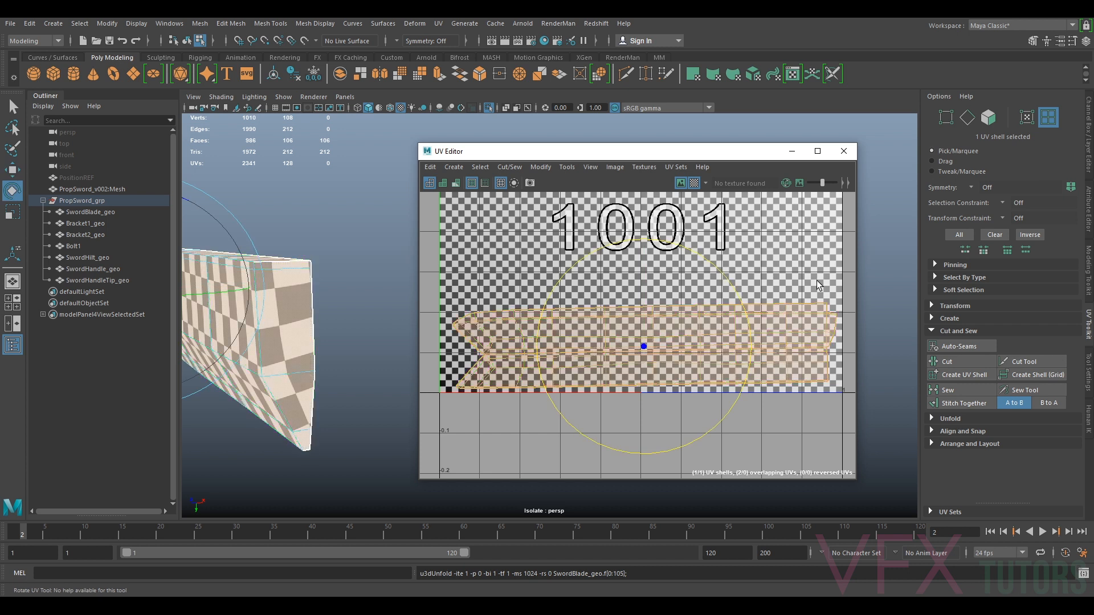
pyautogui.moveTo(729, 282); pyautogui.dragTo(730, 285)
pyautogui.keyDown('alt'); pyautogui.moveTo(289, 401); pyautogui.dragTo(365, 403); pyautogui.keyUp('alt')
pyautogui.press('w')
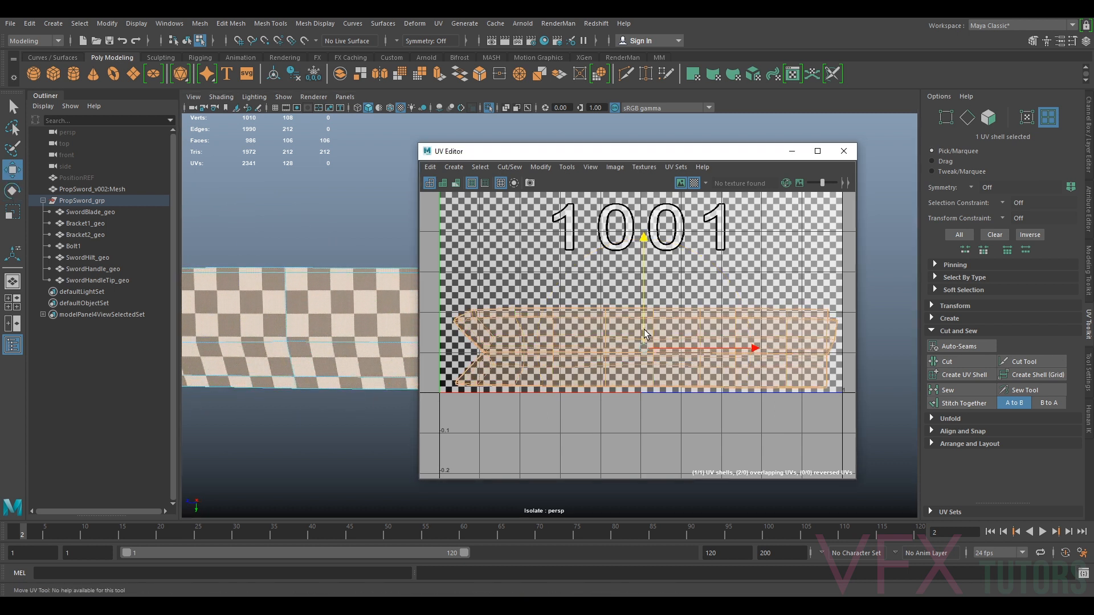
pyautogui.scroll(-2, 644, 331)
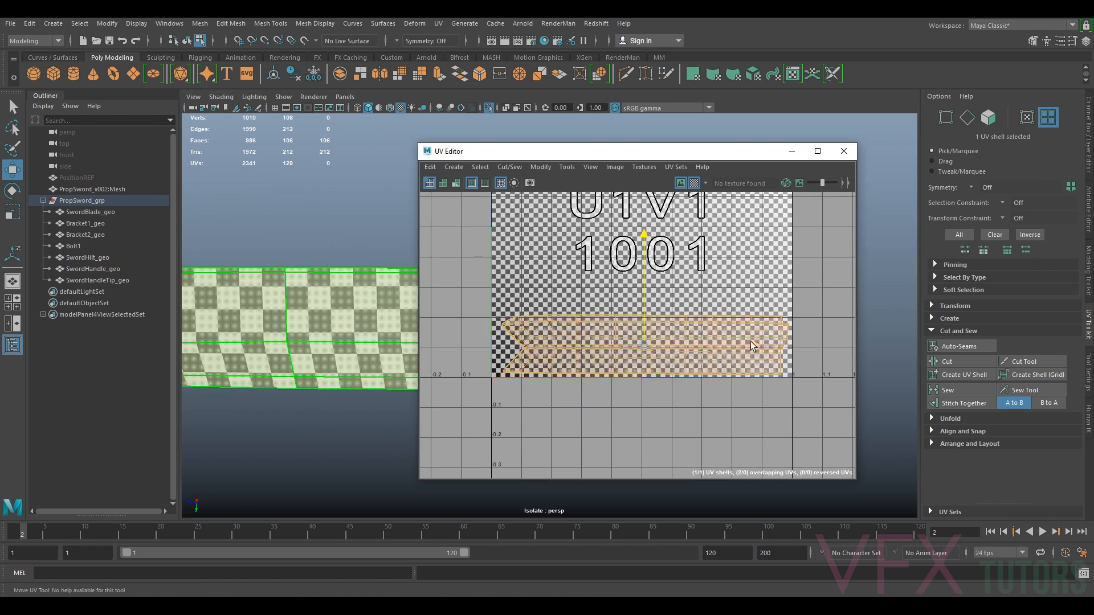
pyautogui.keyDown('alt'); pyautogui.moveTo(305, 364); pyautogui.dragTo(226, 392, button='middle'); pyautogui.keyUp('alt')
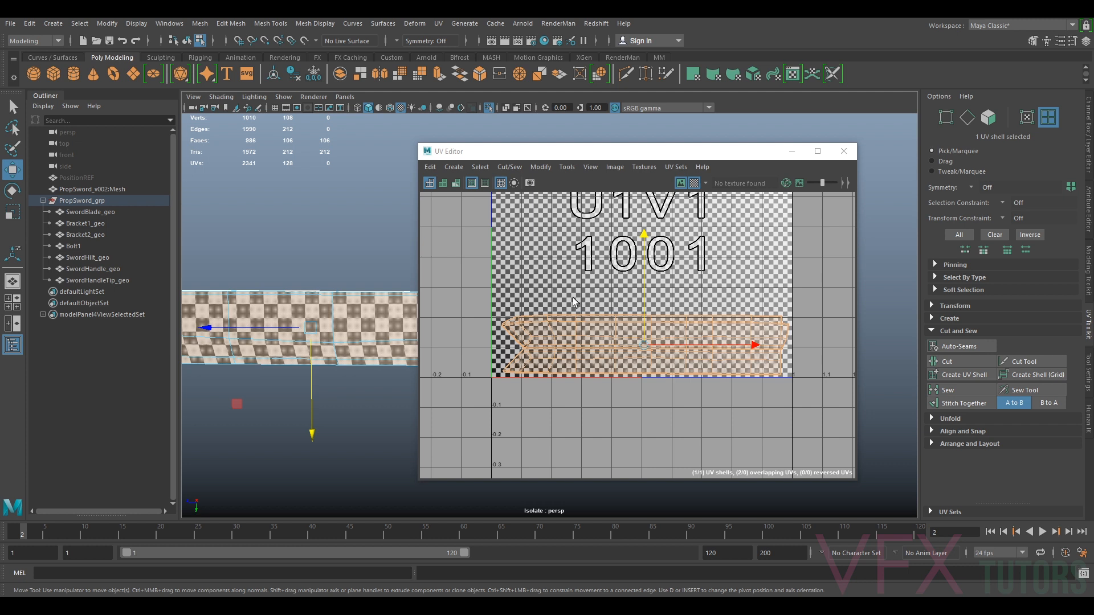
pyautogui.scroll(-2, 556, 337)
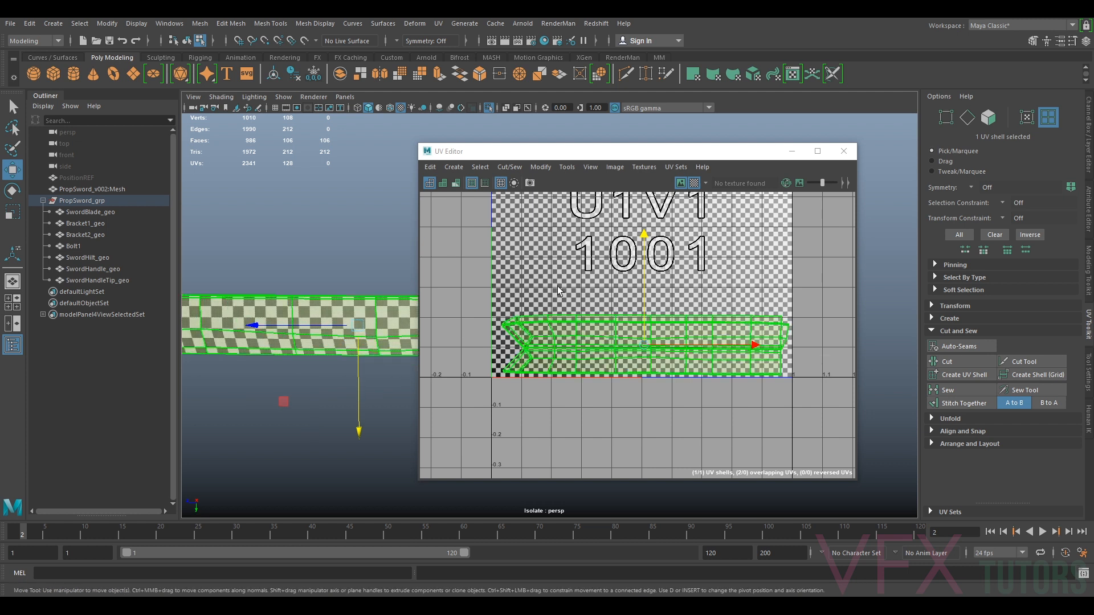
pyautogui.scroll(-3, 316, 326)
pyautogui.keyDown('alt'); pyautogui.moveTo(317, 326); pyautogui.dragTo(341, 336); pyautogui.keyUp('alt')
pyautogui.moveTo(341, 336)
pyautogui.keyDown('alt'); pyautogui.mouseDown(button='middle')
pyautogui.moveTo(296, 344)
pyautogui.moveTo(210, 321)
pyautogui.mouseUp(button='middle'); pyautogui.keyUp('alt')
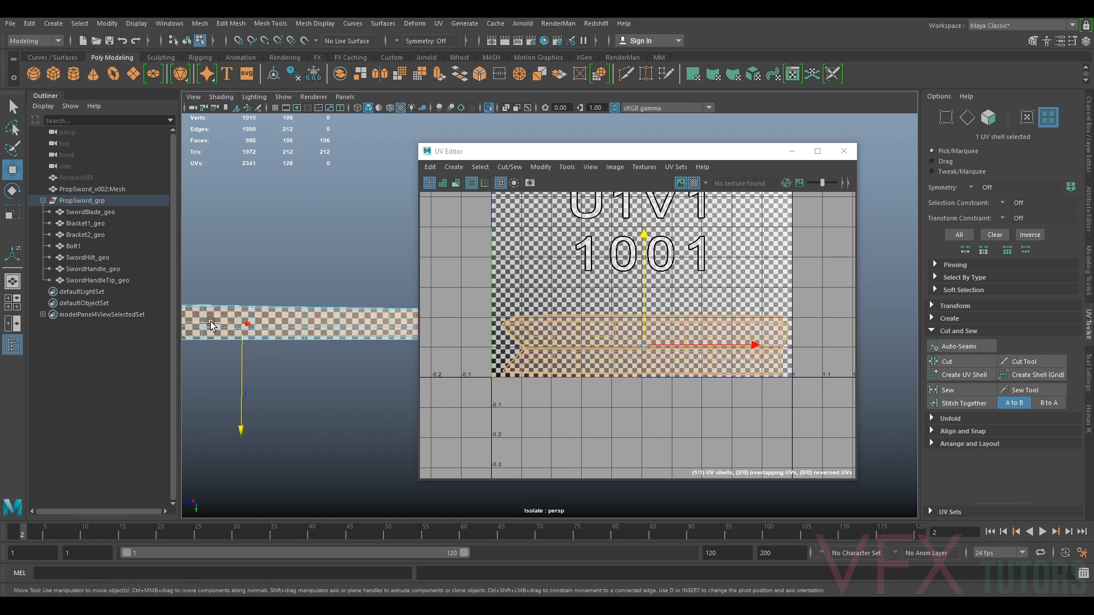
# Reposition the UV Editor window and frame the blade in the viewport for inspection
pyautogui.moveTo(631, 157); pyautogui.dragTo(598, 154)
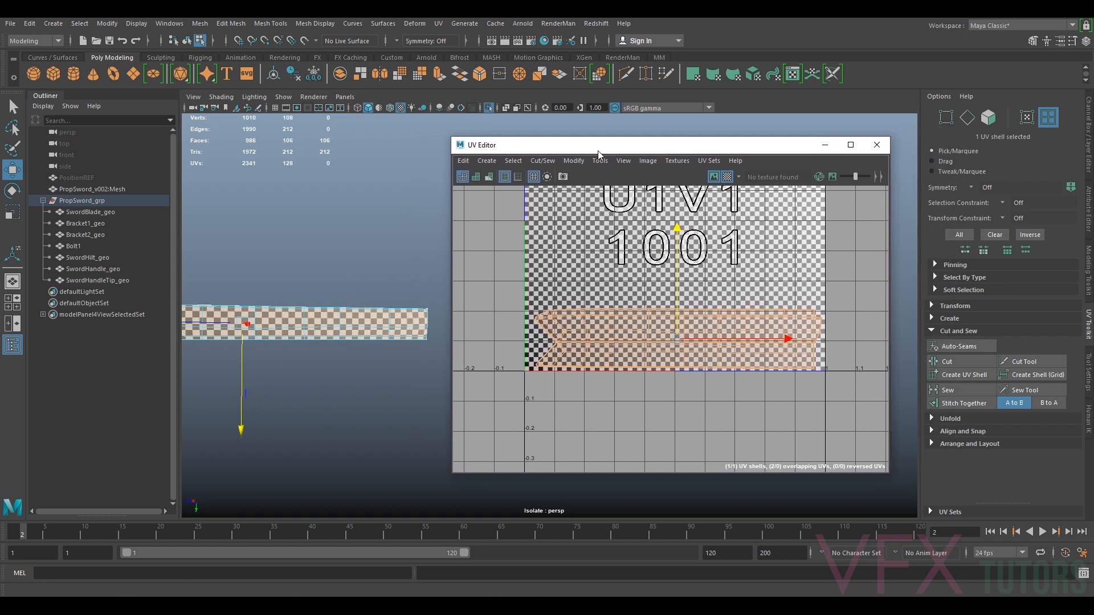
pyautogui.moveTo(318, 295); pyautogui.dragTo(320, 326, button='right')
pyautogui.keyDown('alt'); pyautogui.moveTo(318, 297); pyautogui.dragTo(274, 390); pyautogui.keyUp('alt')
pyautogui.moveTo(428, 387)
pyautogui.keyDown('alt'); pyautogui.mouseDown(button='middle')
pyautogui.moveTo(192, 375)
pyautogui.moveTo(233, 408)
pyautogui.mouseUp(button='middle'); pyautogui.keyUp('alt')
pyautogui.keyDown('alt'); pyautogui.moveTo(234, 408); pyautogui.dragTo(352, 406); pyautogui.keyUp('alt')
pyautogui.keyDown('alt'); pyautogui.moveTo(362, 404); pyautogui.dragTo(242, 405, button='middle'); pyautogui.keyUp('alt')
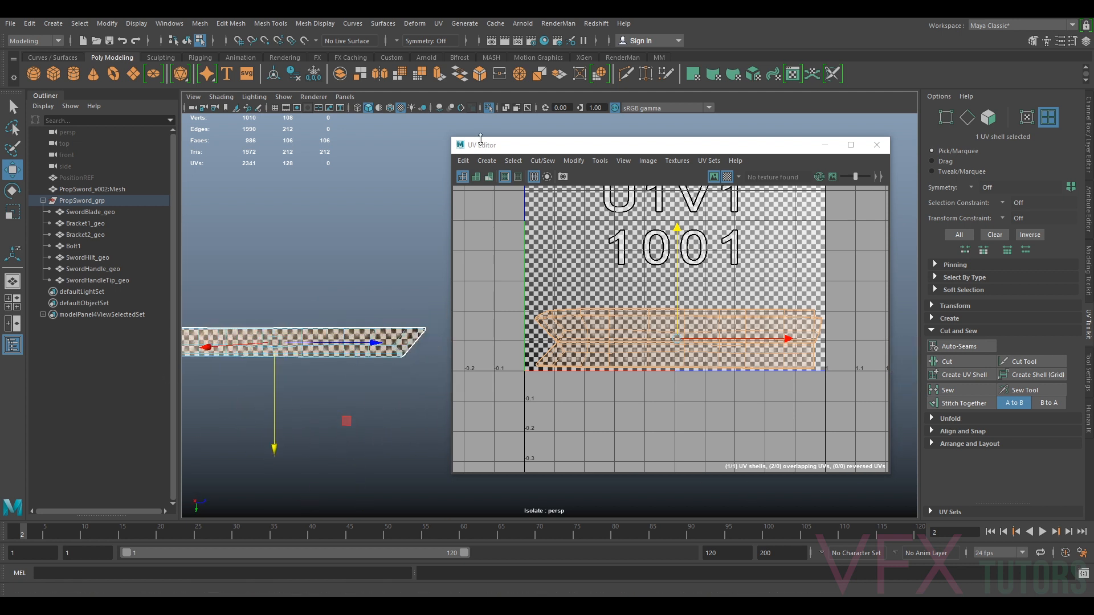
pyautogui.moveTo(454, 137); pyautogui.dragTo(666, 177)
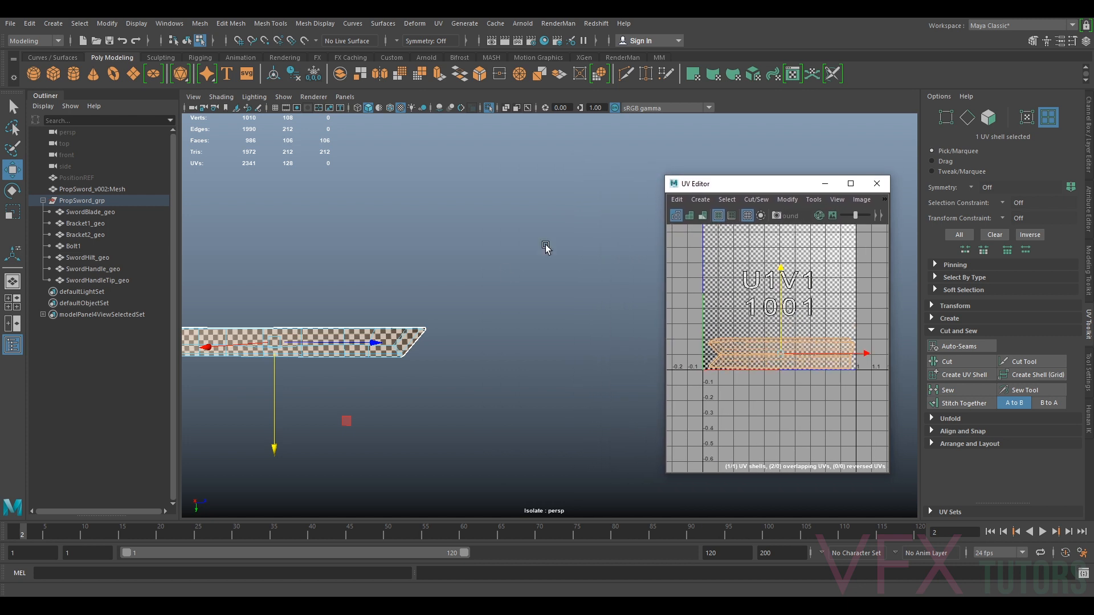
pyautogui.press('f')
pyautogui.keyDown('alt'); pyautogui.moveTo(574, 348); pyautogui.dragTo(447, 333, button='middle'); pyautogui.keyUp('alt')
pyautogui.scroll(-3, 455, 350)
pyautogui.keyDown('alt'); pyautogui.moveTo(456, 352); pyautogui.dragTo(427, 353); pyautogui.keyUp('alt')
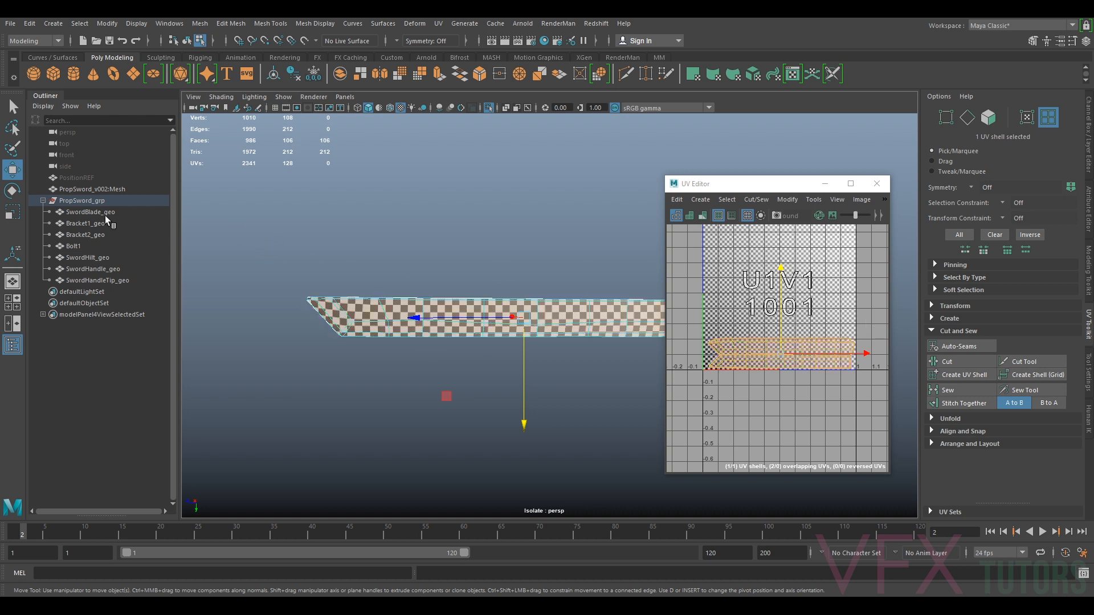
# Exit isolation, reselect the blade and move it to Translate Y about 4.1
pyautogui.click(104, 214)
pyautogui.moveTo(572, 327); pyautogui.dragTo(621, 280, button='right')
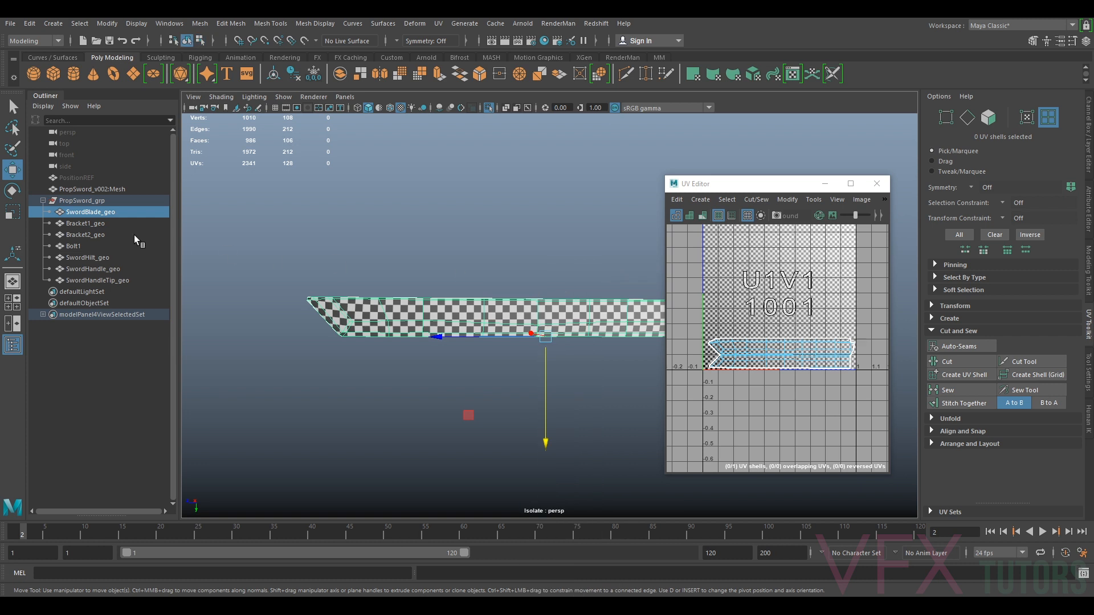
pyautogui.click(101, 224)
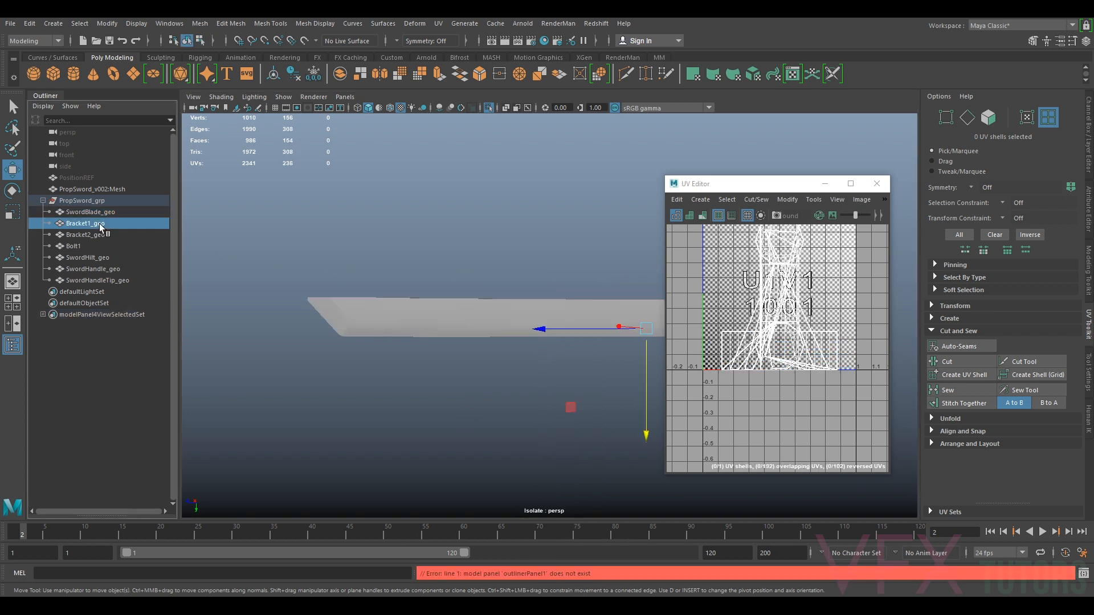
pyautogui.moveTo(775, 186); pyautogui.dragTo(376, 194)
pyautogui.hotkey('ctrl', '1')
pyautogui.keyDown('alt'); pyautogui.moveTo(662, 301); pyautogui.dragTo(607, 277); pyautogui.keyUp('alt')
pyautogui.click(724, 310)
pyautogui.click(1089, 130)
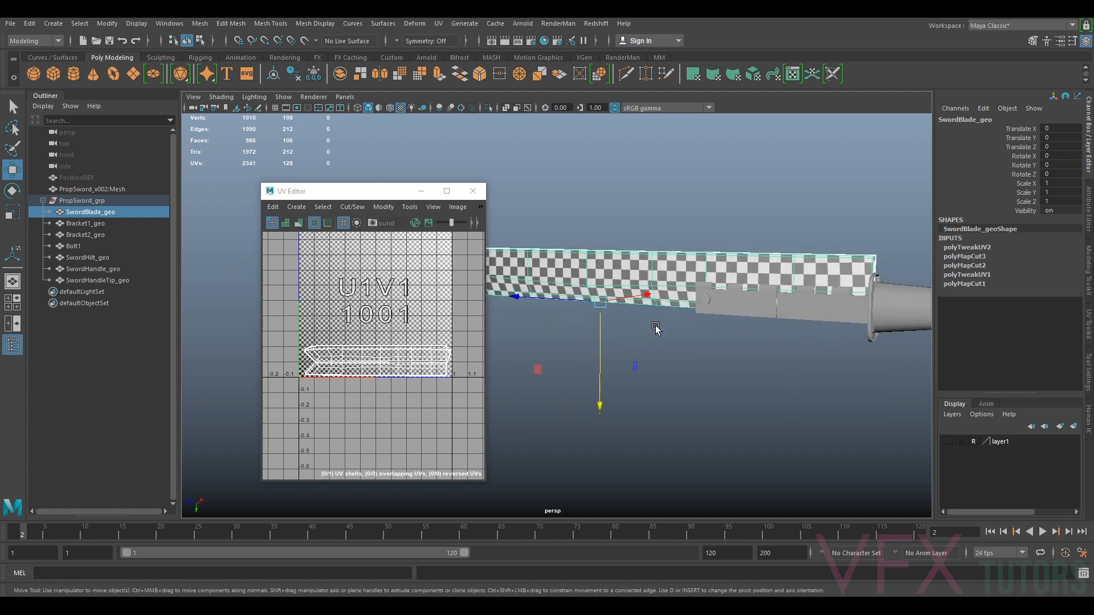
pyautogui.moveTo(600, 335); pyautogui.dragTo(608, 371)
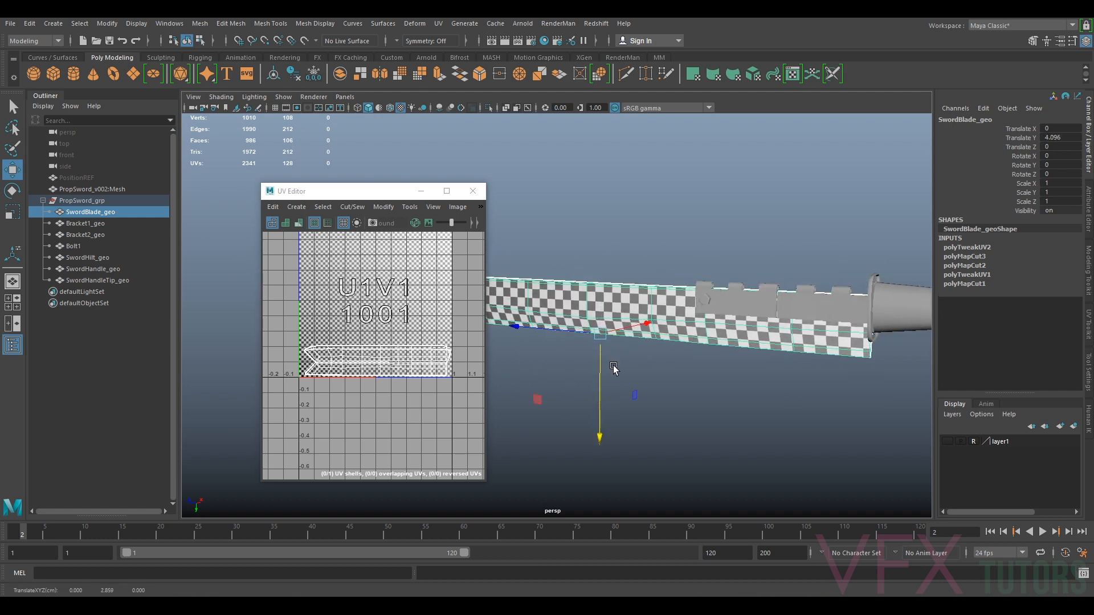
# Show layer1, align the blade to the scanned reference at Translate Y about 4.09, and freeze its transformations
pyautogui.click(947, 442)
pyautogui.scroll(3, 623, 408)
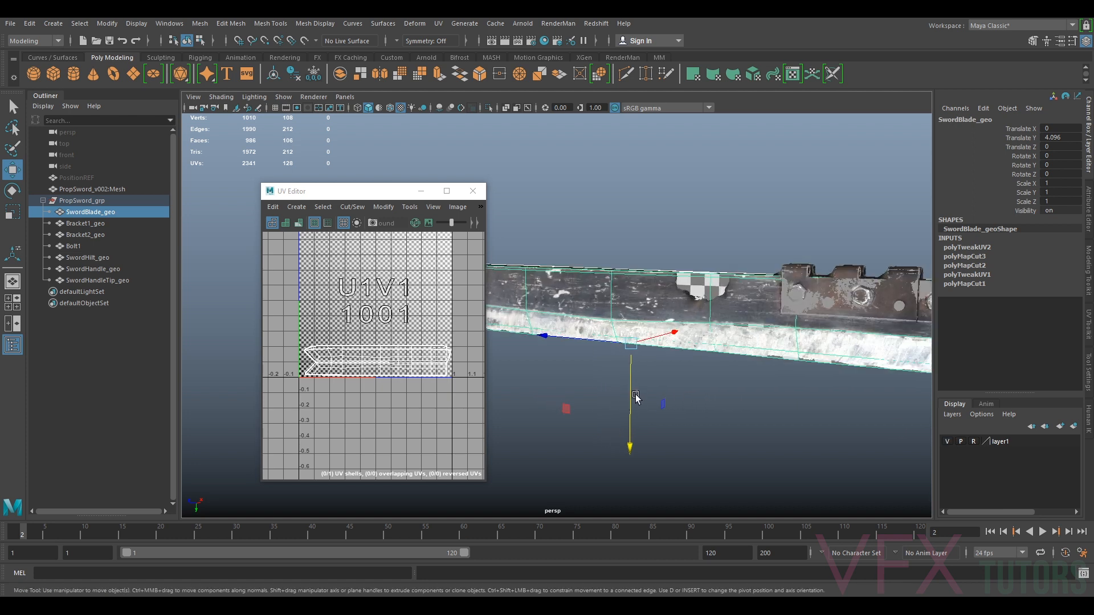
pyautogui.scroll(2, 637, 379)
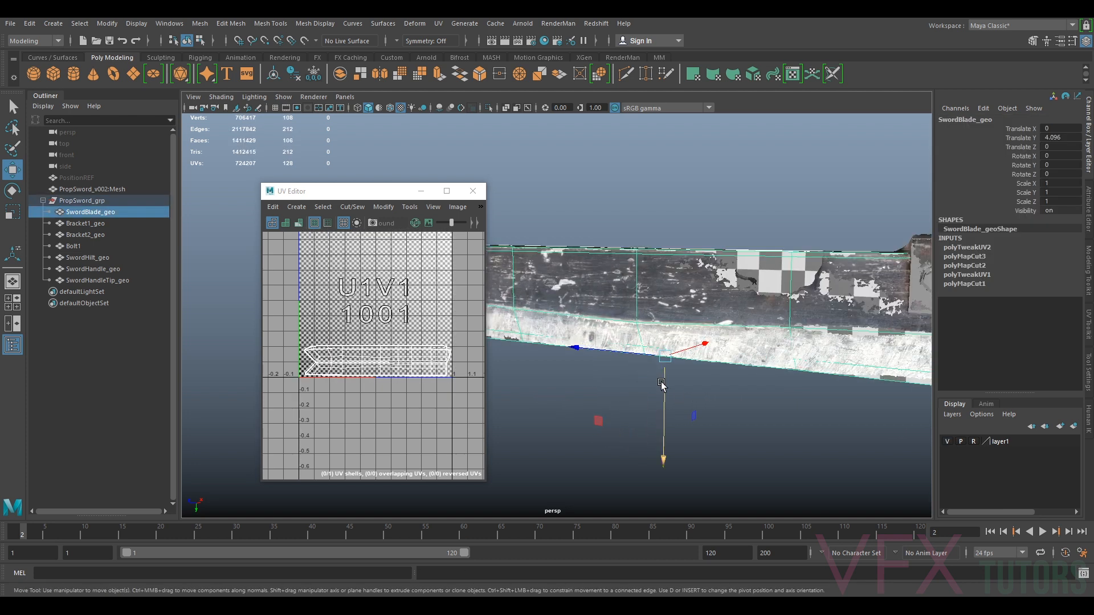
pyautogui.moveTo(667, 383); pyautogui.dragTo(670, 380)
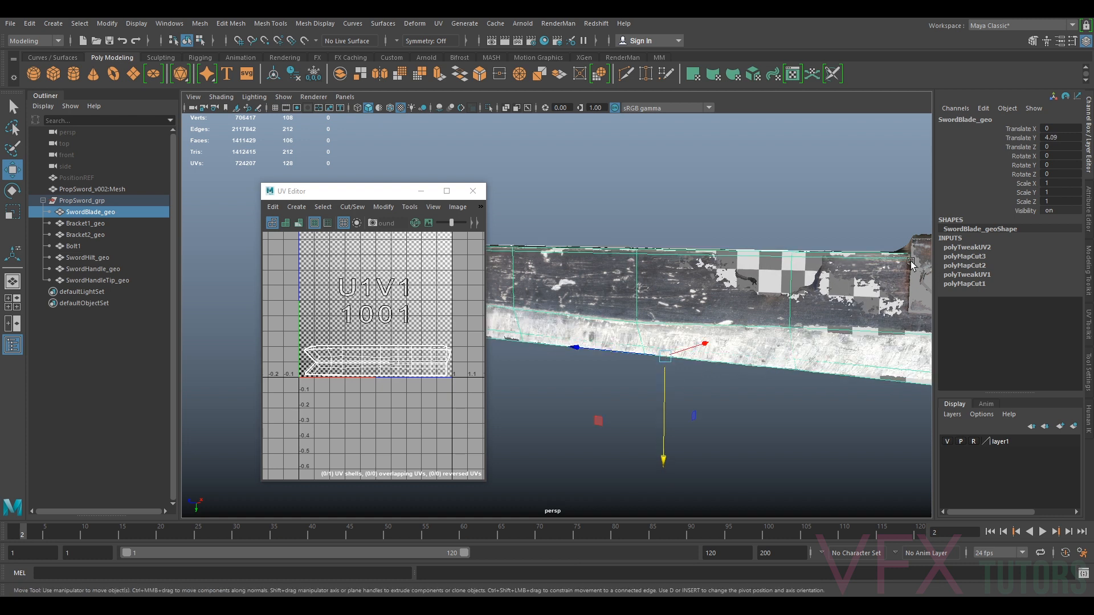
pyautogui.keyDown('alt'); pyautogui.moveTo(901, 260); pyautogui.dragTo(762, 281, button='middle'); pyautogui.keyUp('alt')
pyautogui.keyDown('alt'); pyautogui.moveTo(763, 281); pyautogui.dragTo(554, 244); pyautogui.keyUp('alt')
pyautogui.click(314, 75)
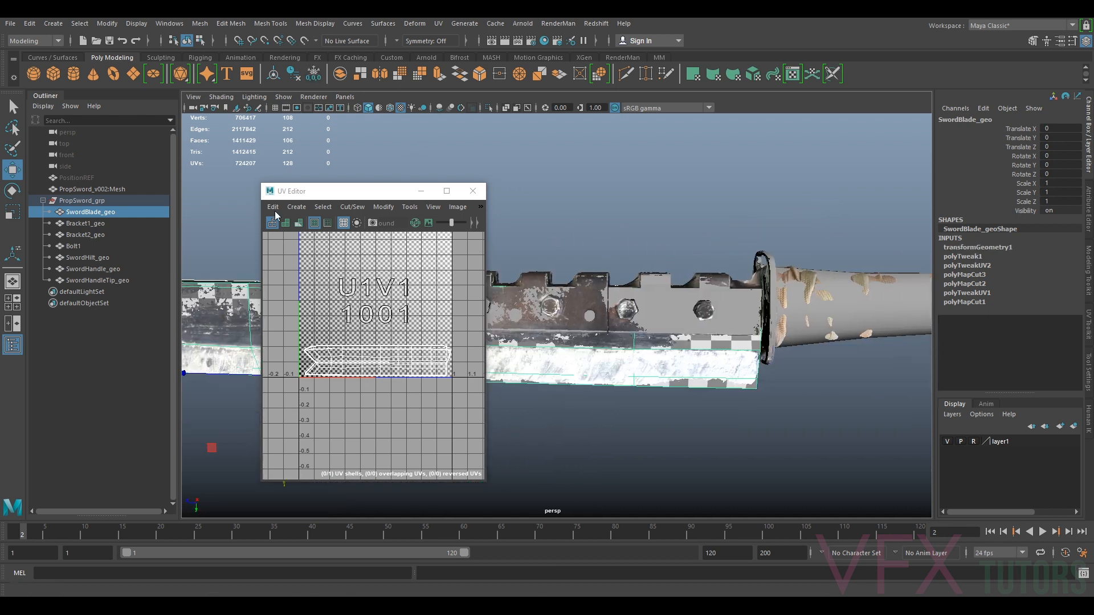
# Select Bracket1_geo, hide layer1 and isolate the bracket in the viewport
pyautogui.click(74, 223)
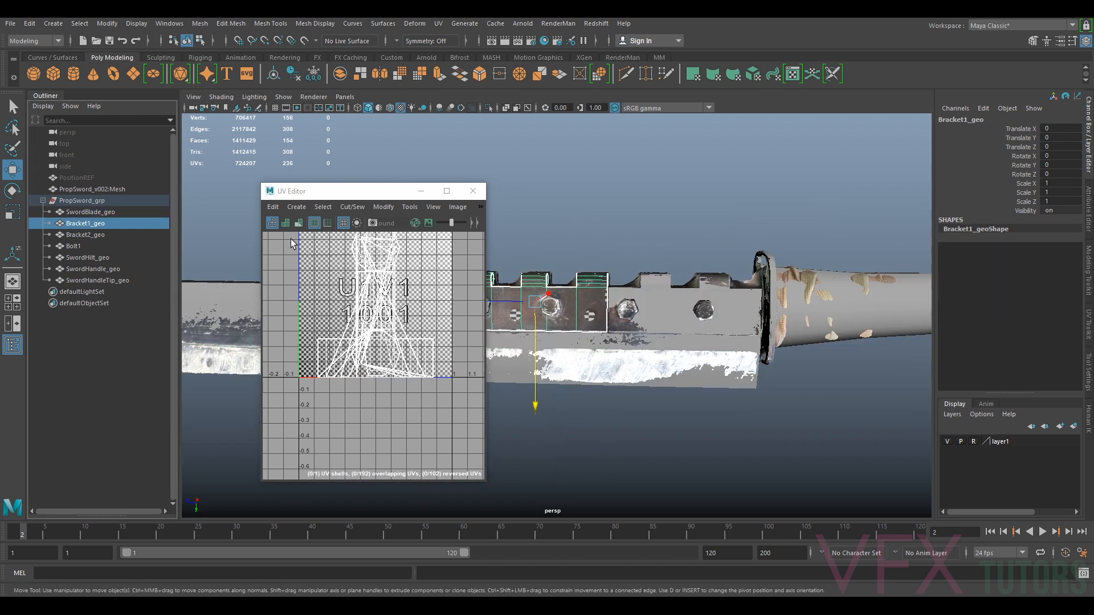
pyautogui.click(947, 443)
pyautogui.keyDown('alt'); pyautogui.moveTo(706, 335); pyautogui.dragTo(791, 331, button='middle'); pyautogui.keyUp('alt')
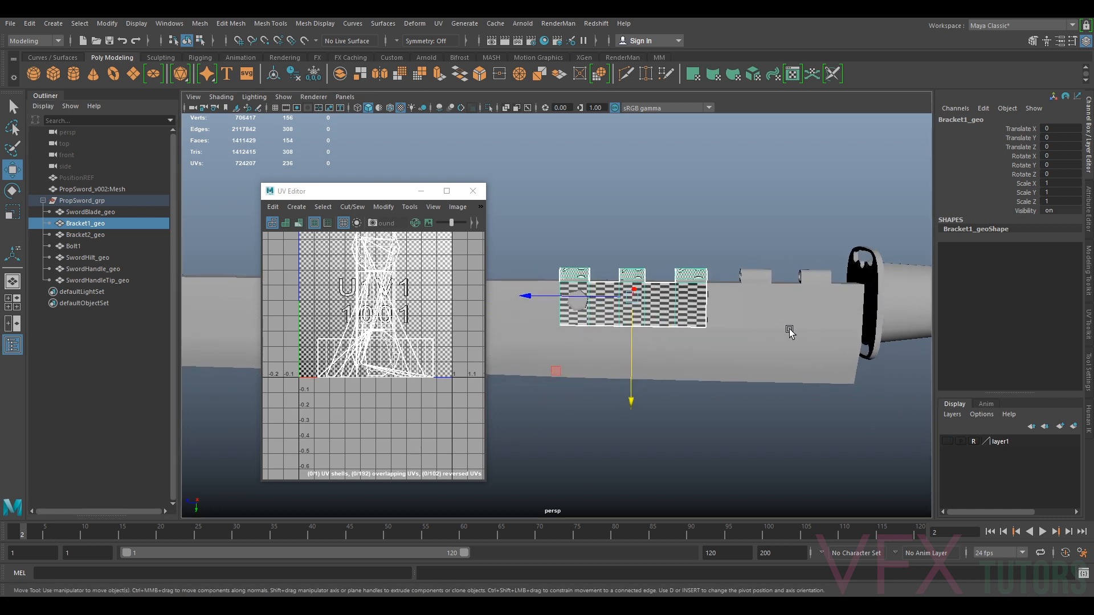
pyautogui.hotkey('ctrl', '1')
pyautogui.keyDown('alt'); pyautogui.moveTo(670, 313); pyautogui.dragTo(712, 263); pyautogui.keyUp('alt')
pyautogui.scroll(5, 722, 330)
pyautogui.press('f')
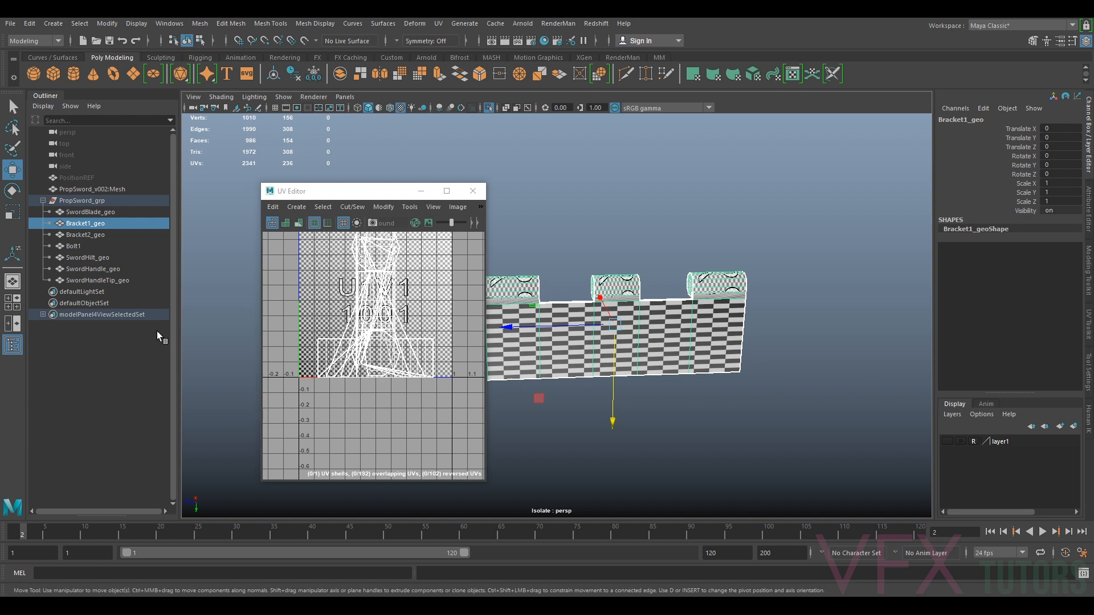
pyautogui.keyDown('alt'); pyautogui.moveTo(509, 354); pyautogui.dragTo(544, 357, button='middle'); pyautogui.keyUp('alt')
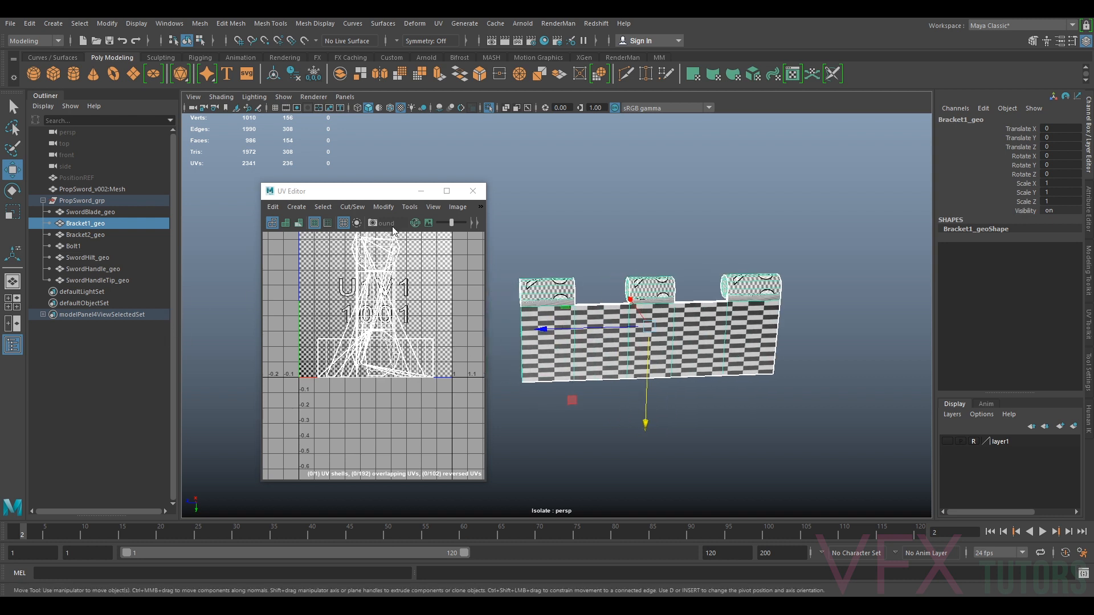
# Delete the bracket's existing UVs and reselect it
pyautogui.click(439, 24)
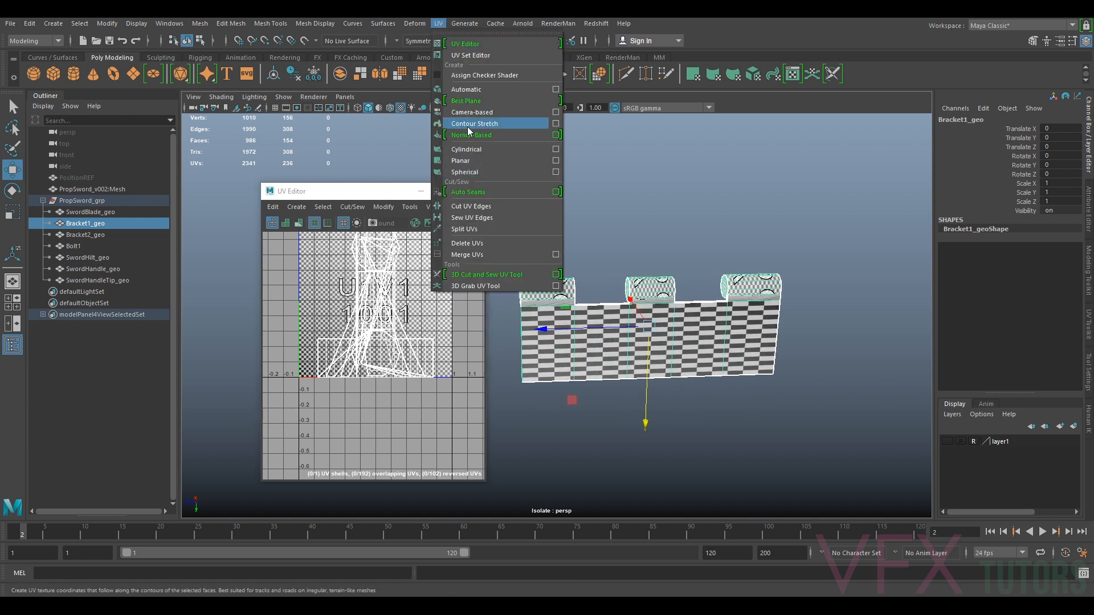
pyautogui.click(469, 244)
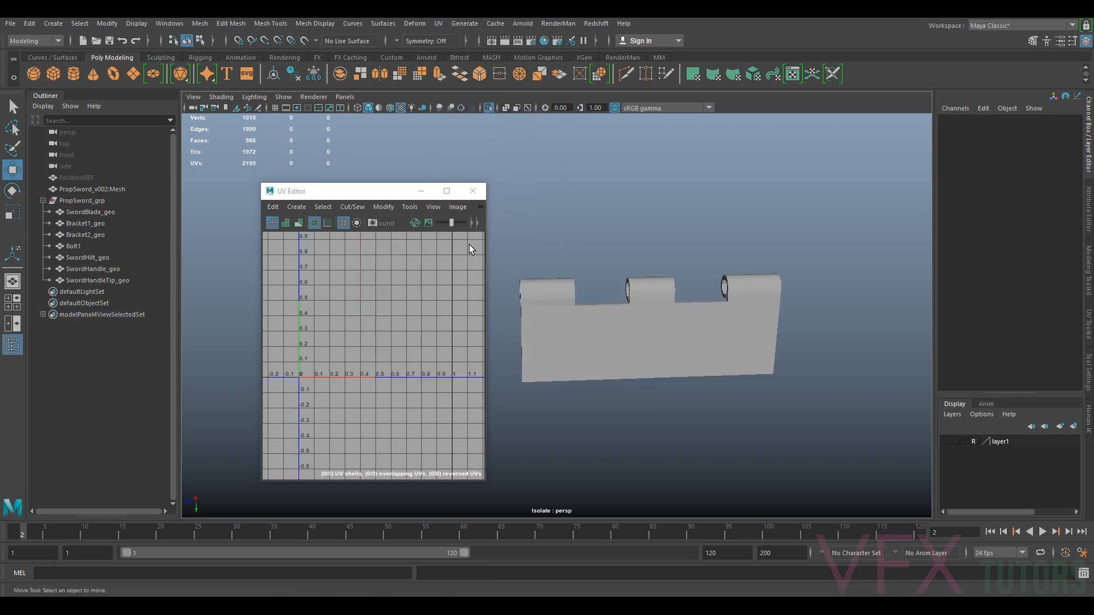
pyautogui.click(648, 341)
pyautogui.keyDown('alt'); pyautogui.moveTo(650, 340); pyautogui.dragTo(640, 323); pyautogui.keyUp('alt')
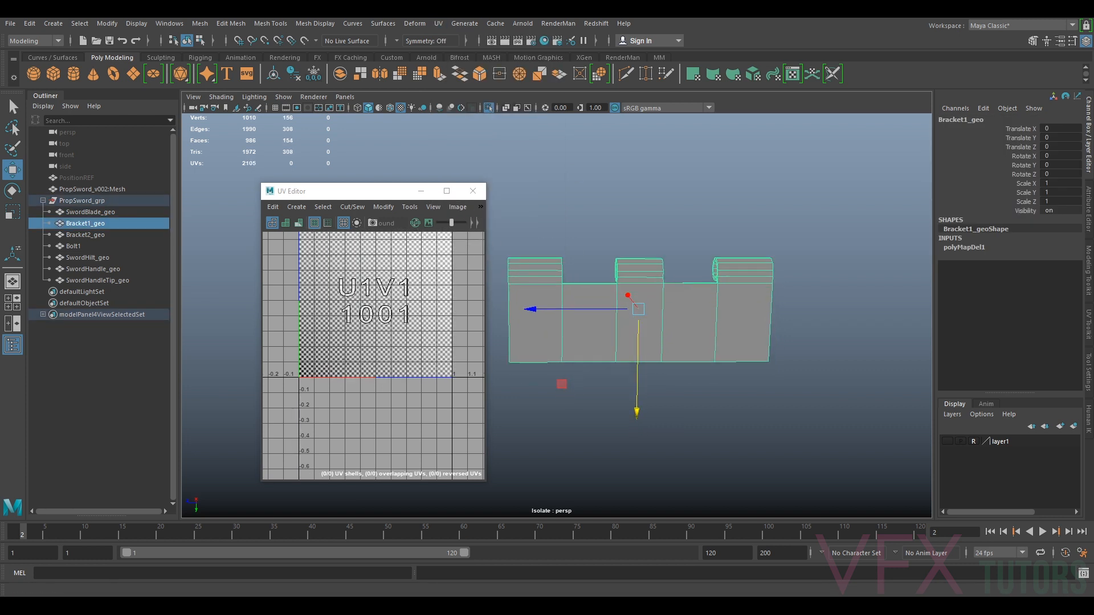
# Apply a camera-based UV projection to the bracket, then enlarge the UV Editor and turn off its checker map display
pyautogui.click(438, 23)
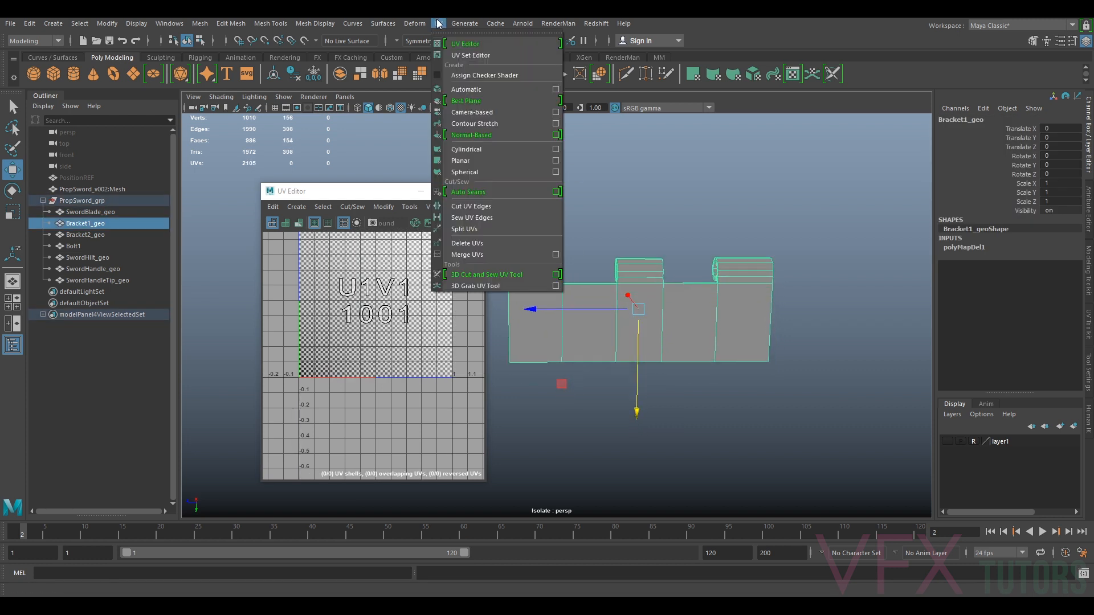
pyautogui.click(477, 112)
pyautogui.keyDown('alt'); pyautogui.moveTo(604, 306); pyautogui.dragTo(675, 308); pyautogui.keyUp('alt')
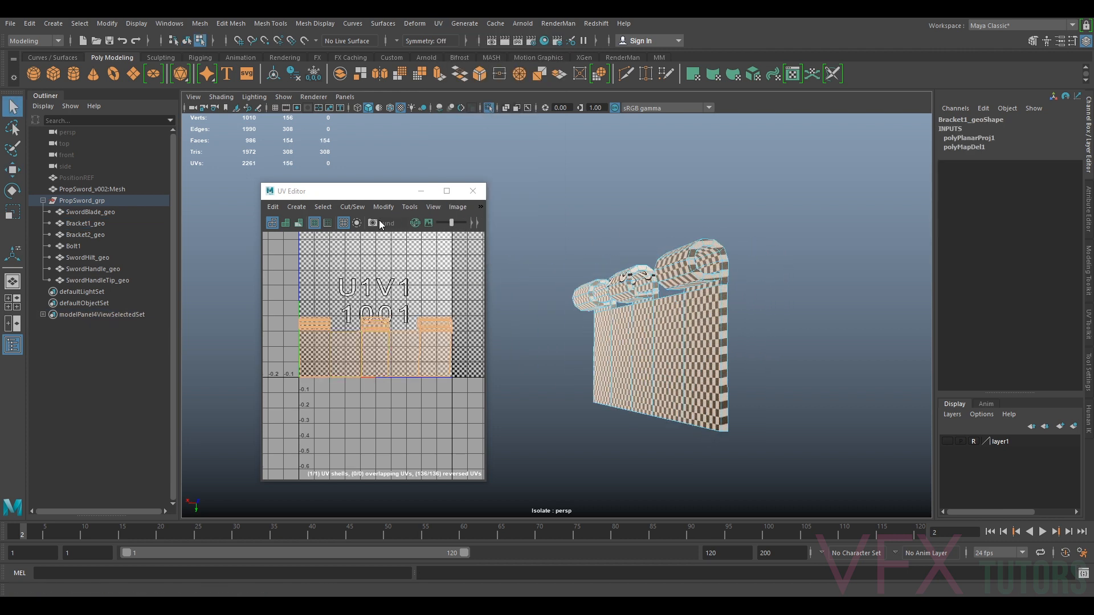
pyautogui.moveTo(485, 303); pyautogui.dragTo(575, 303)
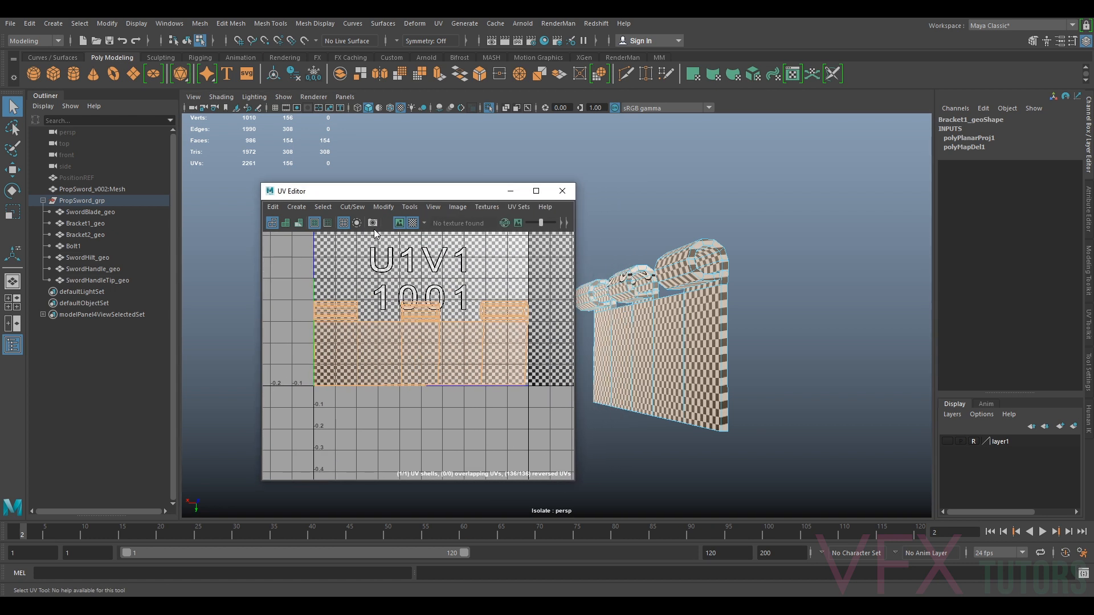
pyautogui.click(413, 224)
# Select seam edges along the bracket plate's outer vertical edge
pyautogui.keyDown('alt'); pyautogui.moveTo(686, 279); pyautogui.dragTo(721, 269, button='right'); pyautogui.keyUp('alt')
pyautogui.moveTo(743, 232); pyautogui.dragTo(743, 193, button='right')
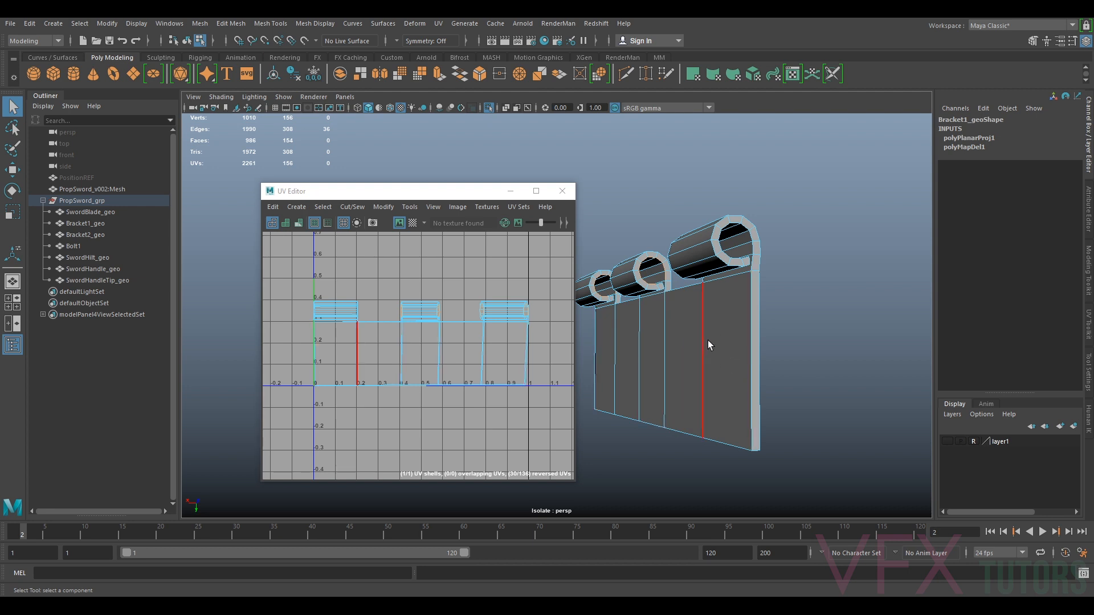
pyautogui.keyDown('alt'); pyautogui.moveTo(738, 348); pyautogui.dragTo(724, 355); pyautogui.keyUp('alt')
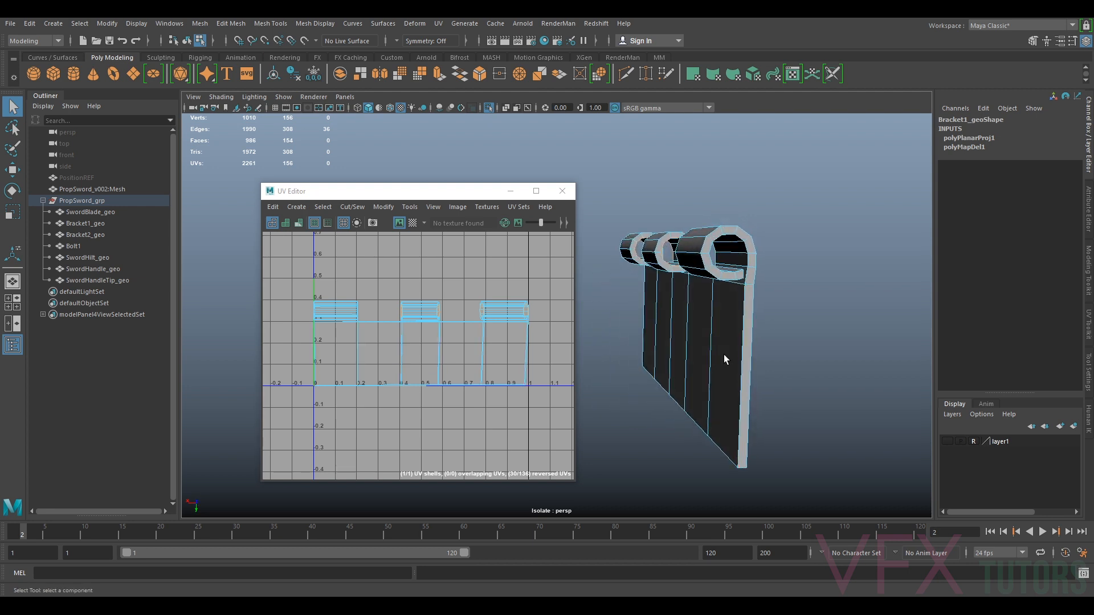
pyautogui.scroll(3, 737, 309)
pyautogui.keyDown('alt'); pyautogui.moveTo(737, 309); pyautogui.dragTo(761, 332); pyautogui.keyUp('alt')
pyautogui.moveTo(774, 320); pyautogui.dragTo(777, 299, button='right')
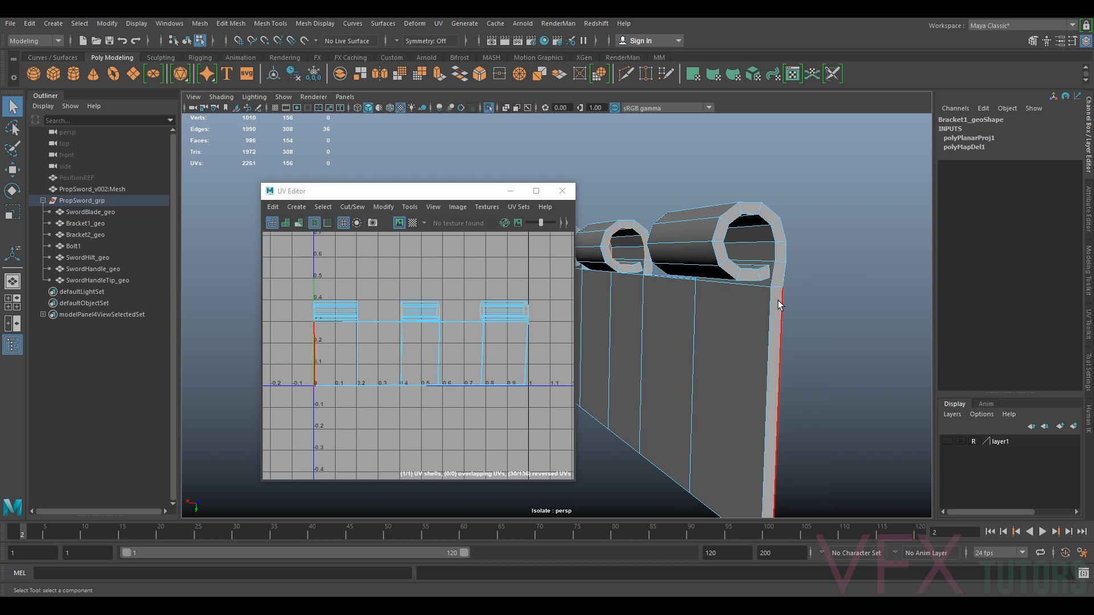
pyautogui.doubleClick(769, 306)
pyautogui.keyDown('alt'); pyautogui.moveTo(737, 311); pyautogui.dragTo(710, 299); pyautogui.keyUp('alt')
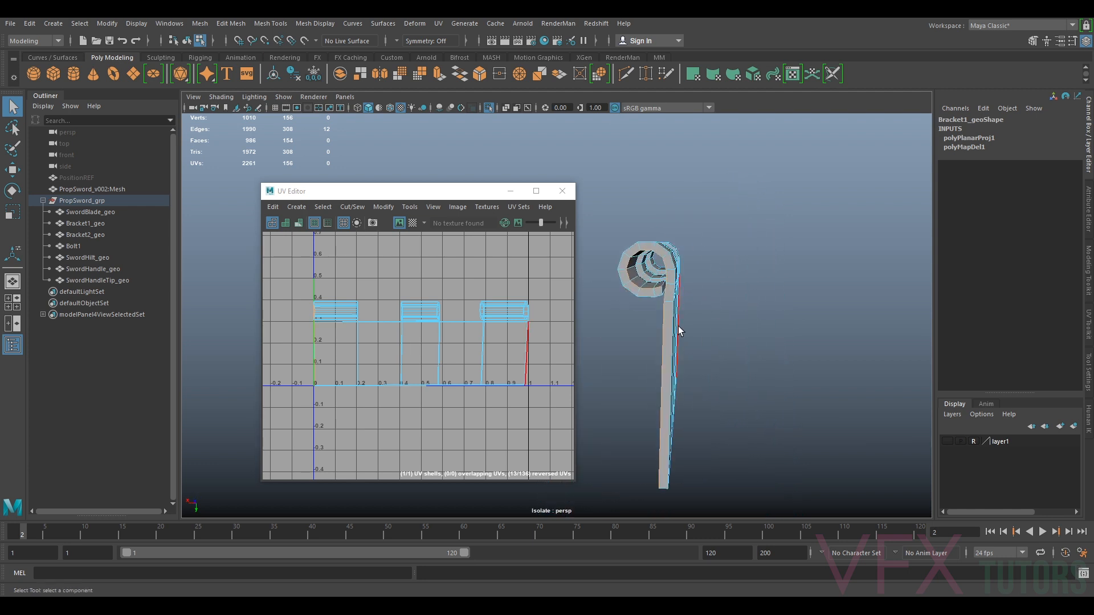
# Add the inner edge loops of the end cylinder loop to the seam selection
pyautogui.keyDown('alt'); pyautogui.moveTo(674, 300); pyautogui.dragTo(722, 228, button='middle'); pyautogui.keyUp('alt')
pyautogui.scroll(-2, 723, 228)
pyautogui.scroll(2, 705, 259)
pyautogui.keyDown('alt'); pyautogui.moveTo(776, 200); pyautogui.dragTo(738, 296, button='middle'); pyautogui.keyUp('alt')
pyautogui.scroll(1, 747, 302)
pyautogui.scroll(1, 739, 295)
pyautogui.keyDown('alt'); pyautogui.moveTo(739, 296); pyautogui.dragTo(736, 302); pyautogui.keyUp('alt')
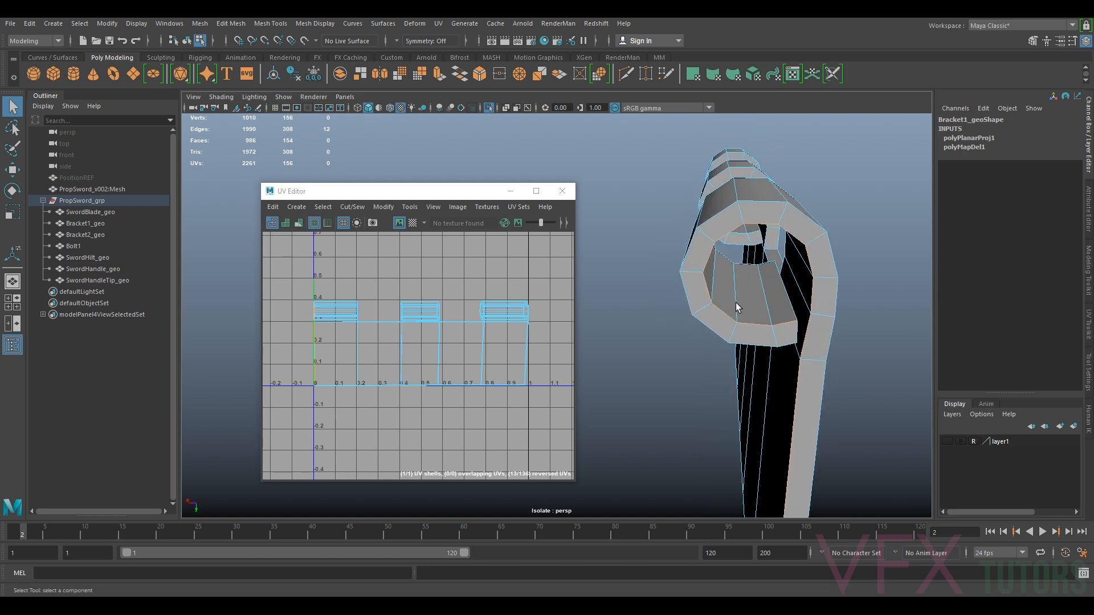
pyautogui.keyDown('shift'); pyautogui.click(788, 296); pyautogui.keyUp('shift')
pyautogui.keyDown('shift'); pyautogui.doubleClick(767, 266); pyautogui.keyUp('shift')
pyautogui.keyDown('alt'); pyautogui.moveTo(782, 329); pyautogui.dragTo(676, 347); pyautogui.keyUp('alt')
pyautogui.keyDown('shift'); pyautogui.click(691, 324); pyautogui.keyUp('shift')
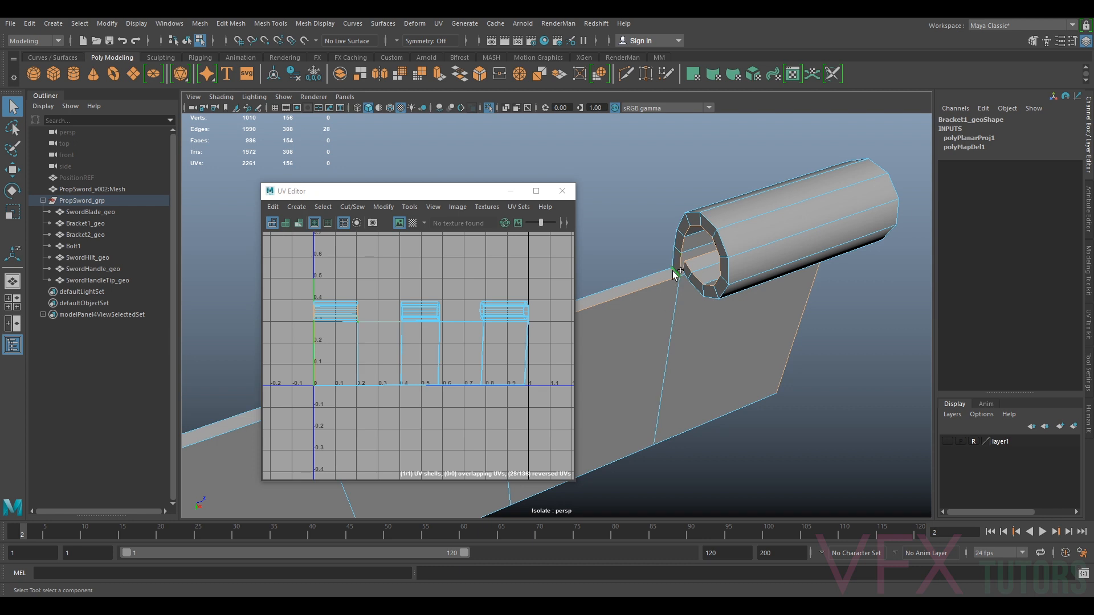
# Add seam edges inside the middle and remaining cylinder loops where they join the plate
pyautogui.keyDown('alt'); pyautogui.moveTo(674, 275); pyautogui.dragTo(758, 341); pyautogui.keyUp('alt')
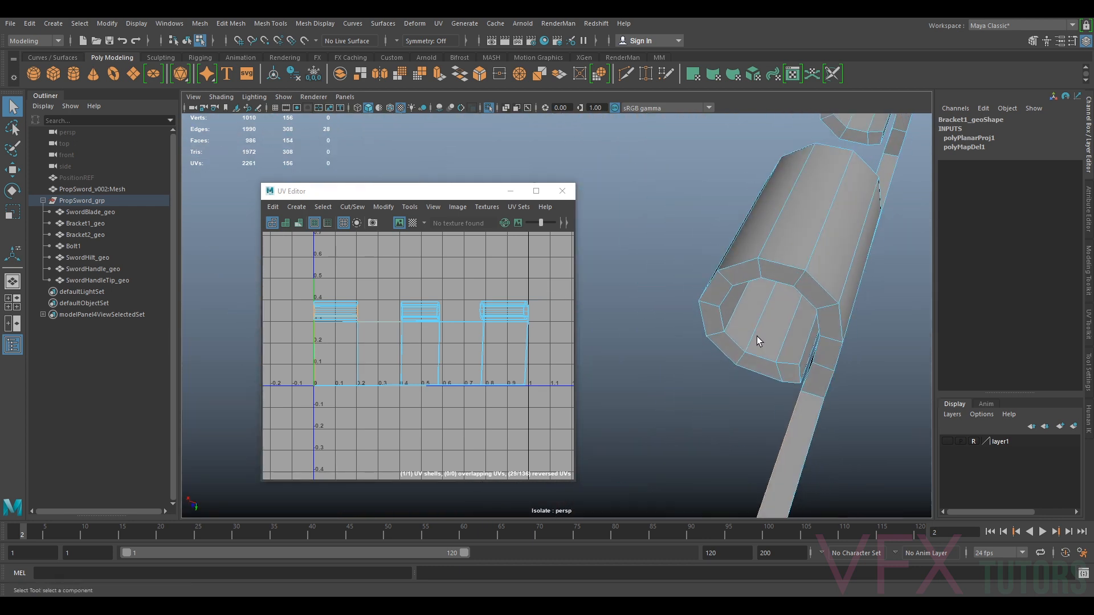
pyautogui.keyDown('shift'); pyautogui.doubleClick(795, 361); pyautogui.keyUp('shift')
pyautogui.keyDown('alt'); pyautogui.moveTo(795, 361); pyautogui.dragTo(896, 366); pyautogui.keyUp('alt')
pyautogui.keyDown('shift'); pyautogui.click(841, 336); pyautogui.keyUp('shift')
pyautogui.keyDown('alt'); pyautogui.moveTo(845, 338); pyautogui.dragTo(775, 358); pyautogui.keyUp('alt')
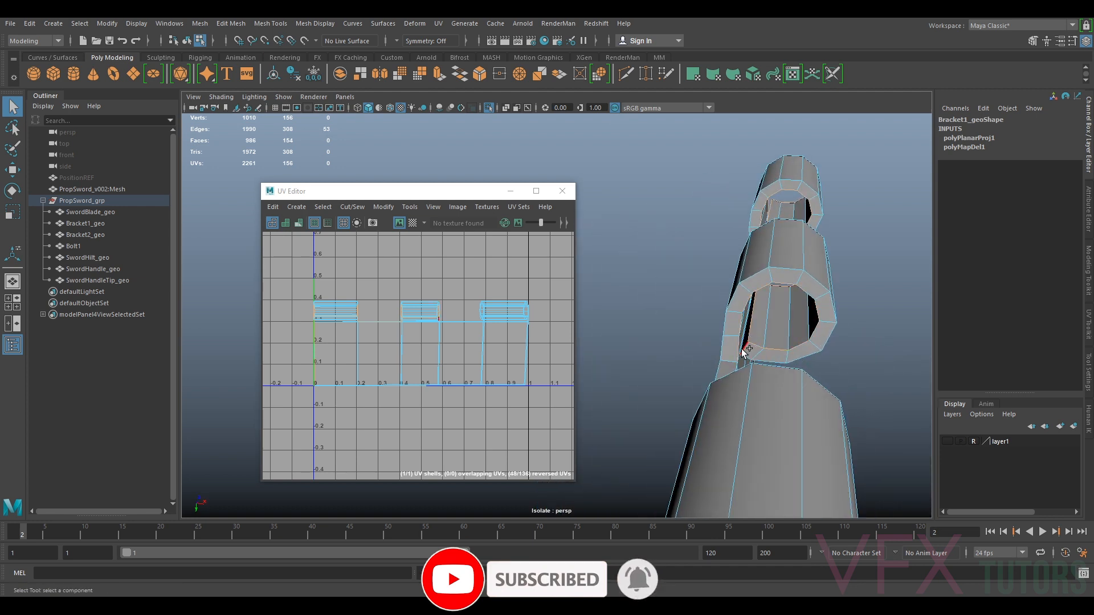
pyautogui.moveTo(783, 355)
pyautogui.keyDown('alt'); pyautogui.mouseDown()
pyautogui.moveTo(752, 333)
pyautogui.moveTo(746, 347)
pyautogui.moveTo(761, 354)
pyautogui.mouseUp(); pyautogui.keyUp('alt')
pyautogui.keyDown('alt'); pyautogui.moveTo(887, 376); pyautogui.dragTo(701, 315, button='middle'); pyautogui.keyUp('alt')
pyautogui.keyDown('shift'); pyautogui.click(679, 373); pyautogui.keyUp('shift')
pyautogui.keyDown('alt'); pyautogui.moveTo(747, 359); pyautogui.dragTo(765, 380); pyautogui.keyUp('alt')
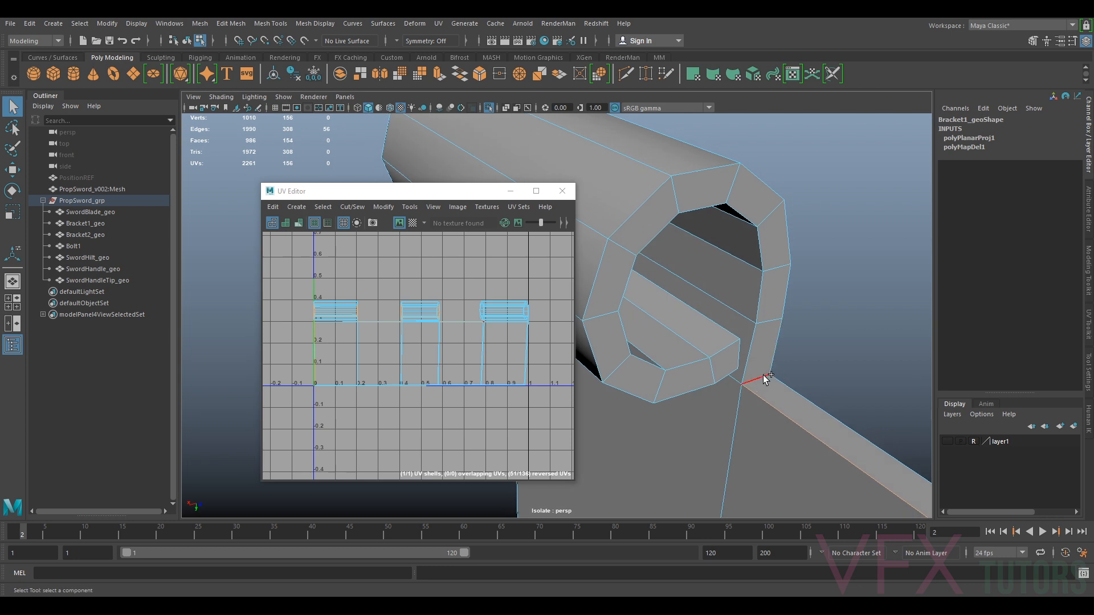
# Add the remaining loop seam edges and the plate's bottom edge to the selection
pyautogui.keyDown('shift'); pyautogui.click(736, 344); pyautogui.keyUp('shift')
pyautogui.keyDown('alt'); pyautogui.moveTo(725, 333); pyautogui.dragTo(833, 408); pyautogui.keyUp('alt')
pyautogui.keyDown('alt'); pyautogui.moveTo(743, 402); pyautogui.dragTo(809, 419); pyautogui.keyUp('alt')
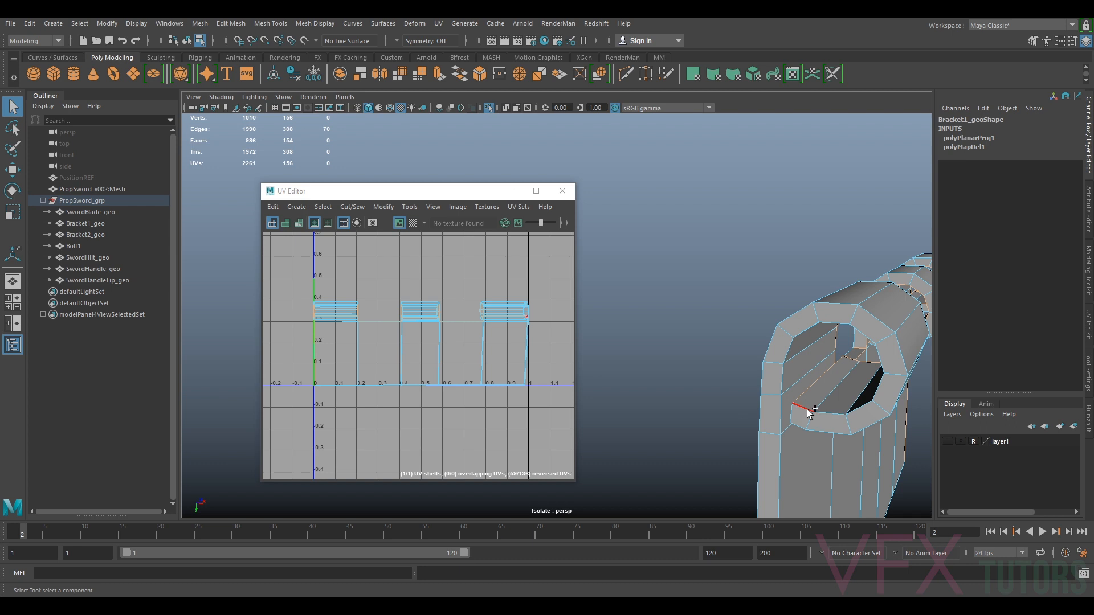
pyautogui.keyDown('alt'); pyautogui.moveTo(856, 463); pyautogui.dragTo(813, 353); pyautogui.keyUp('alt')
pyautogui.keyDown('shift'); pyautogui.click(862, 371); pyautogui.keyUp('shift')
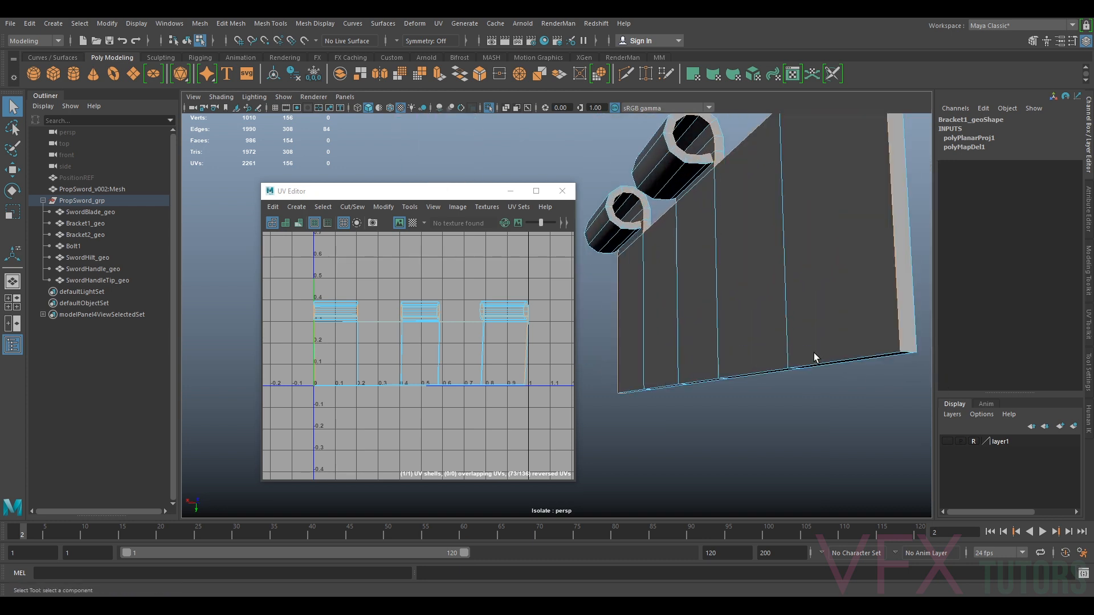
pyautogui.keyDown('shift'); pyautogui.click(910, 350); pyautogui.keyUp('shift')
pyautogui.keyDown('alt'); pyautogui.moveTo(910, 351); pyautogui.dragTo(684, 319); pyautogui.keyUp('alt')
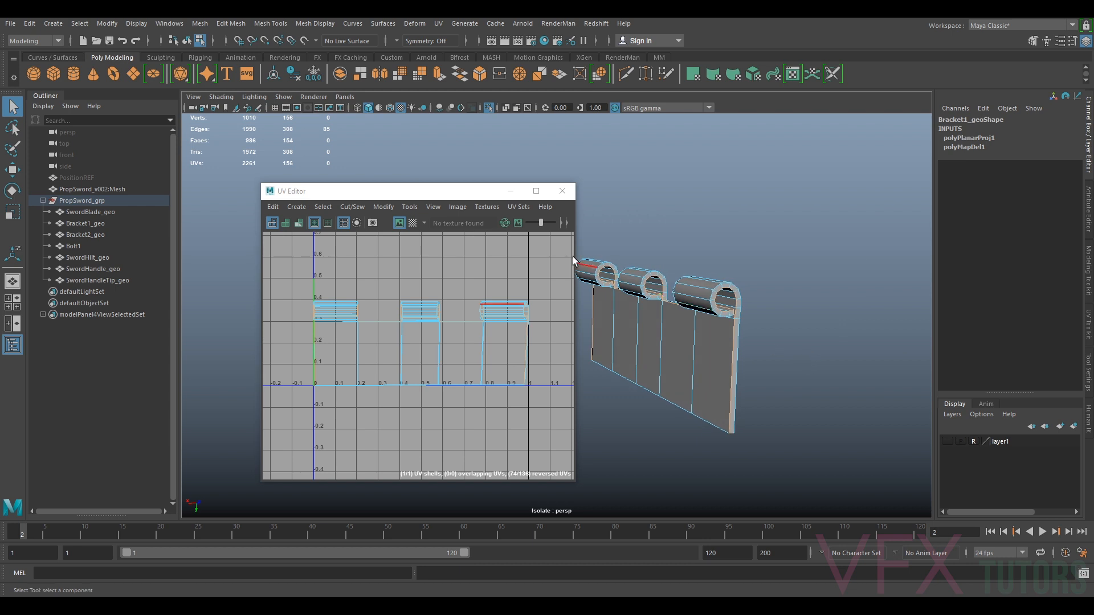
# Cut the selected edges into UV seams with the UV Toolkit and select the bracket's UV shell
pyautogui.click(1086, 324)
pyautogui.click(973, 360)
pyautogui.keyDown('alt'); pyautogui.moveTo(748, 336); pyautogui.dragTo(818, 293, button='middle'); pyautogui.keyUp('alt')
pyautogui.moveTo(501, 344); pyautogui.dragTo(446, 333, button='right')
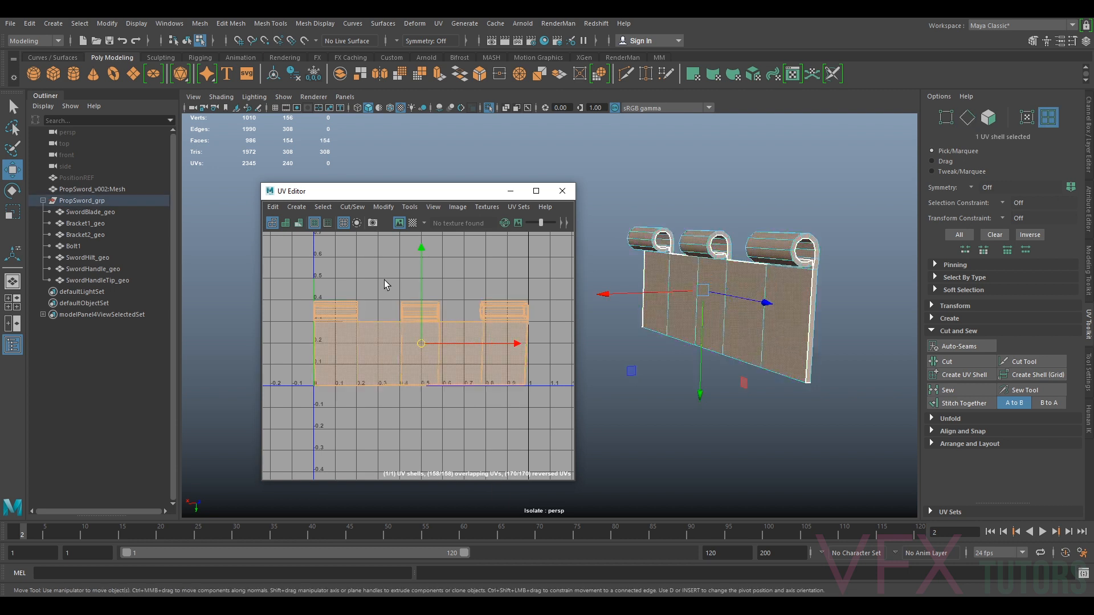
# Unfold the bracket's UV shell
pyautogui.click(384, 207)
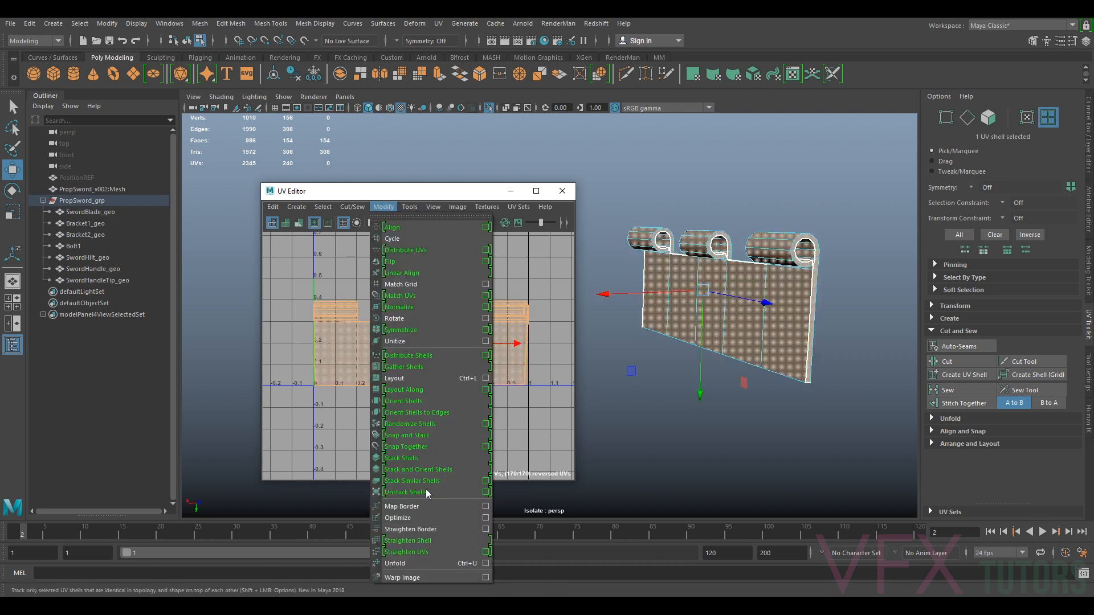
pyautogui.click(416, 560)
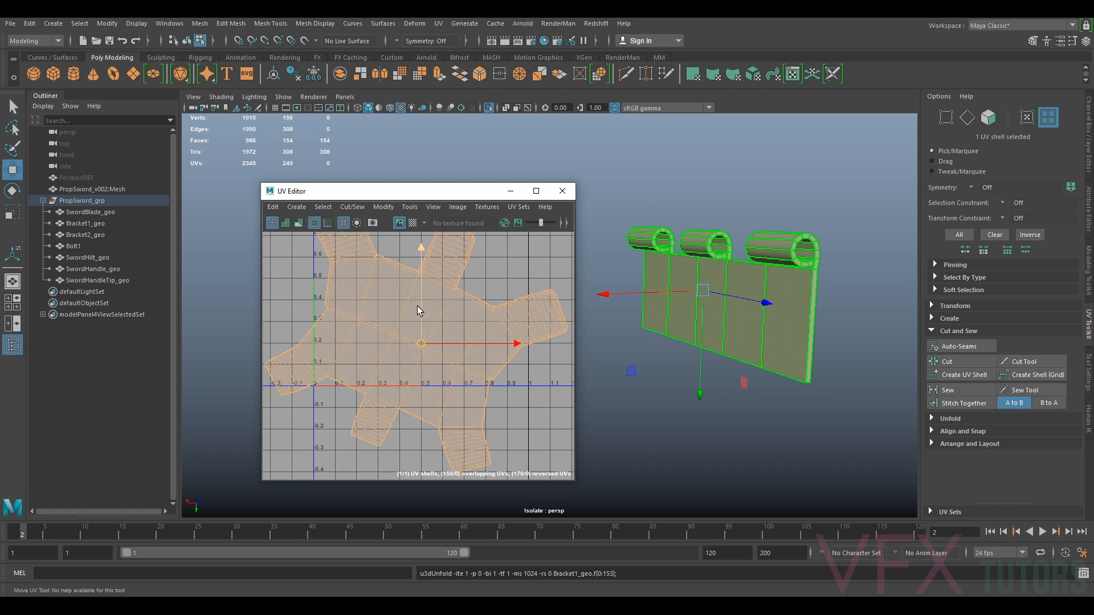
# Turn the checker map back on, rotate the unfolded shell upright and move it into the 0–1 UV space
pyautogui.click(413, 223)
pyautogui.keyDown('alt'); pyautogui.moveTo(673, 296); pyautogui.dragTo(704, 280); pyautogui.keyUp('alt')
pyautogui.press('e')
pyautogui.moveTo(487, 278); pyautogui.dragTo(465, 274)
pyautogui.press('w')
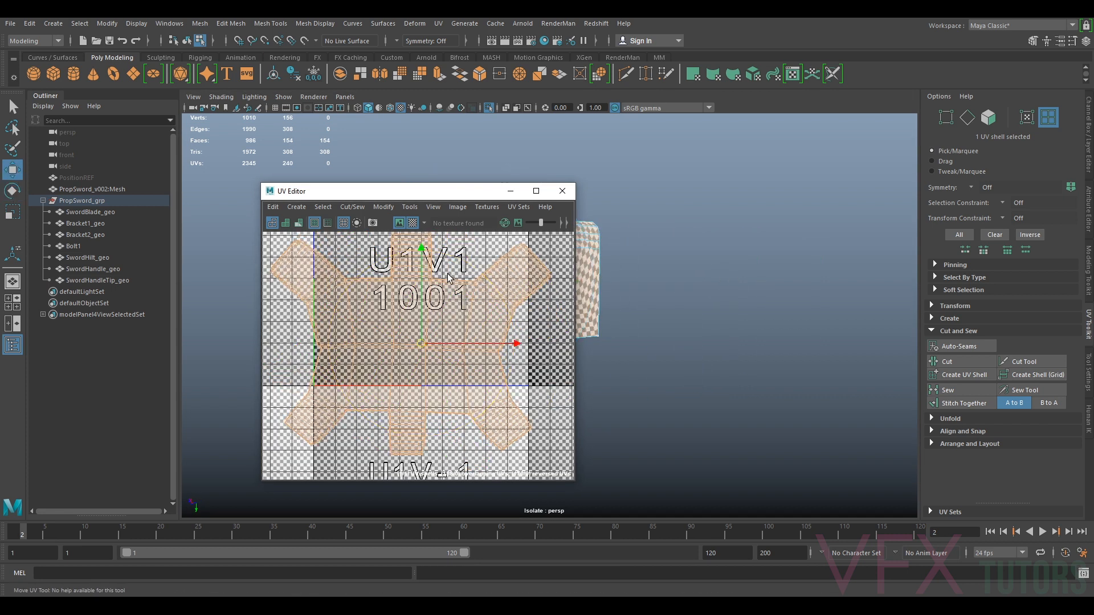
pyautogui.moveTo(425, 348); pyautogui.dragTo(446, 375)
pyautogui.press('f')
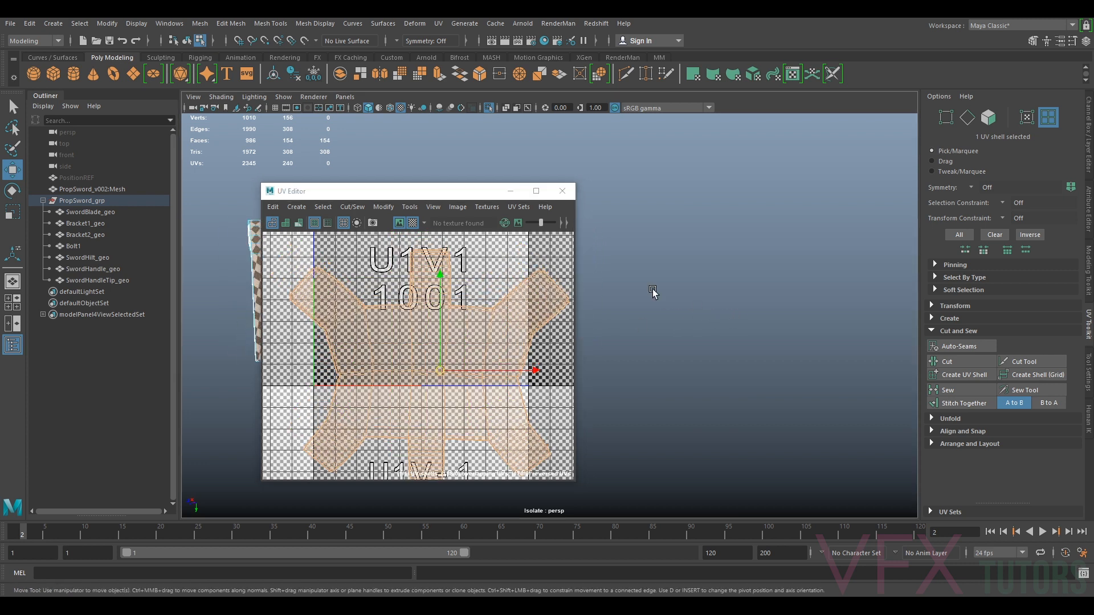
# Cut two more seam edges where a cylinder loop meets the plate
pyautogui.moveTo(471, 195); pyautogui.dragTo(756, 218)
pyautogui.keyDown('alt'); pyautogui.moveTo(347, 285); pyautogui.dragTo(478, 311); pyautogui.keyUp('alt')
pyautogui.scroll(3, 479, 310)
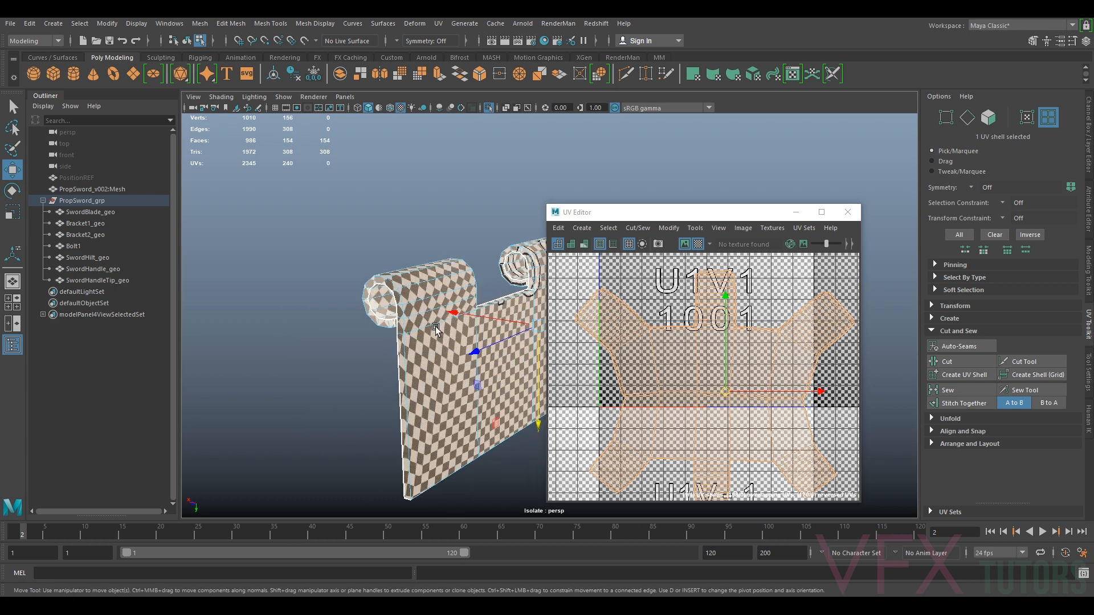
pyautogui.keyDown('alt'); pyautogui.moveTo(421, 322); pyautogui.dragTo(456, 318, button='middle'); pyautogui.keyUp('alt')
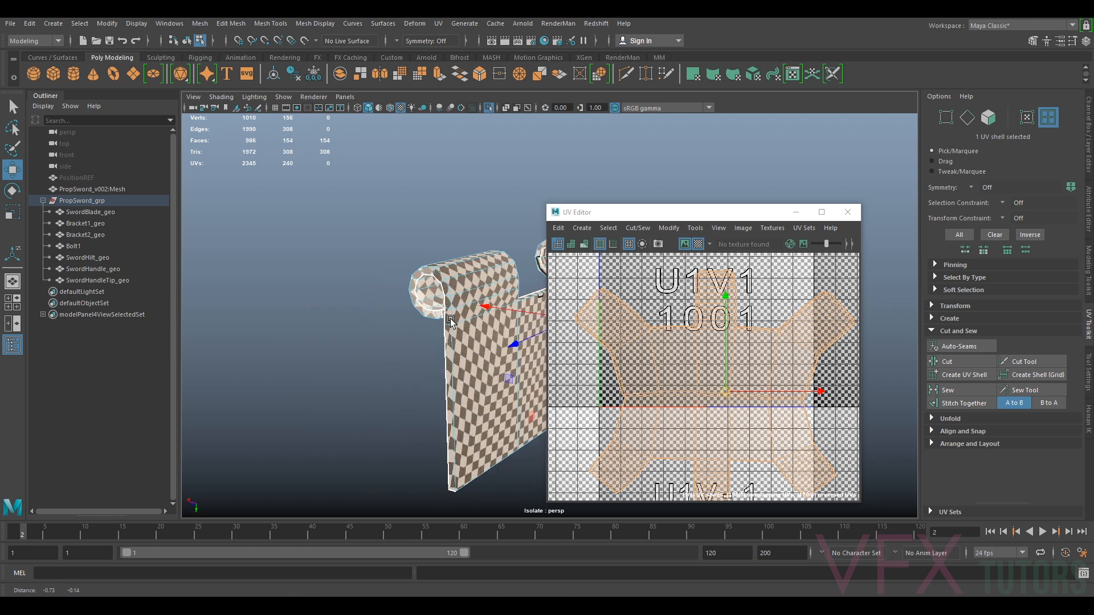
pyautogui.scroll(3, 447, 318)
pyautogui.moveTo(433, 295); pyautogui.dragTo(432, 263, button='right')
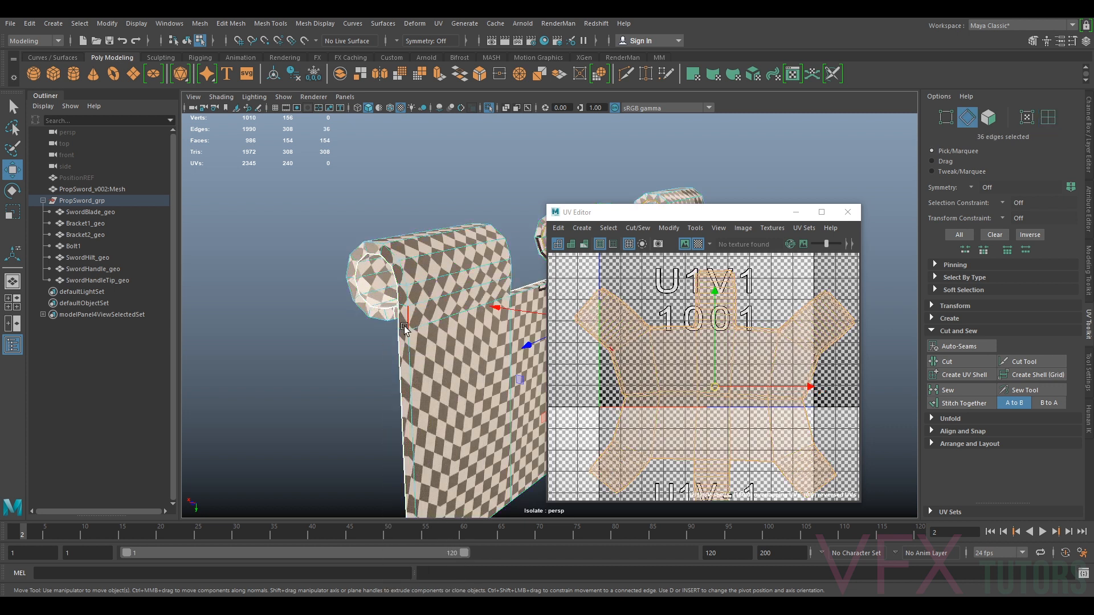
pyautogui.click(405, 333)
pyautogui.click(948, 362)
pyautogui.keyDown('alt'); pyautogui.moveTo(319, 319); pyautogui.dragTo(465, 313); pyautogui.keyUp('alt')
pyautogui.click(465, 322)
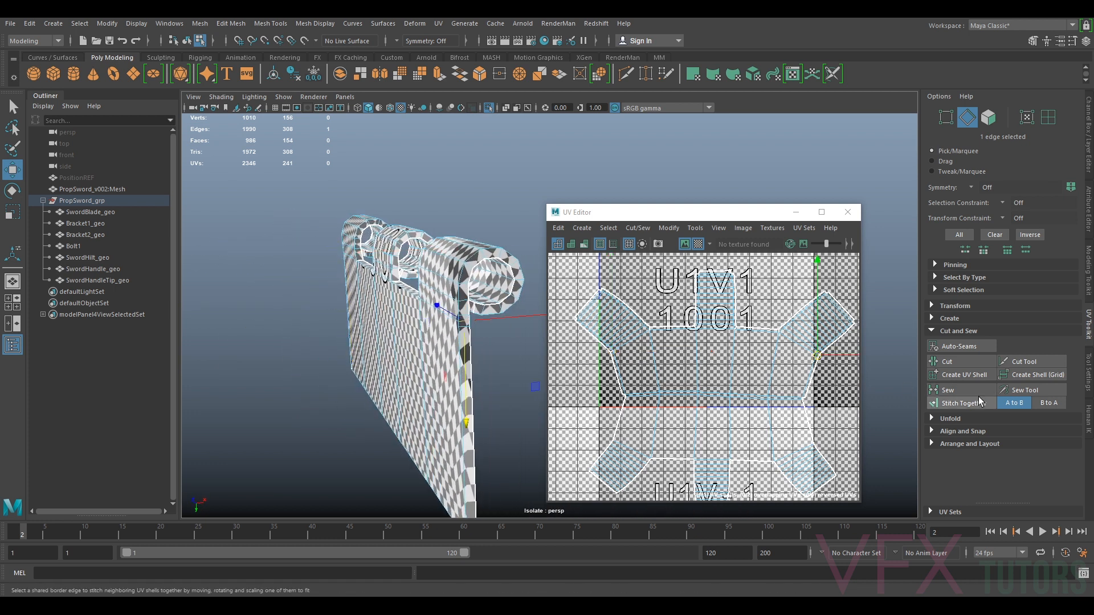
pyautogui.click(947, 362)
# Select the bracket's UV shell and unfold it again
pyautogui.rightClick(739, 370)
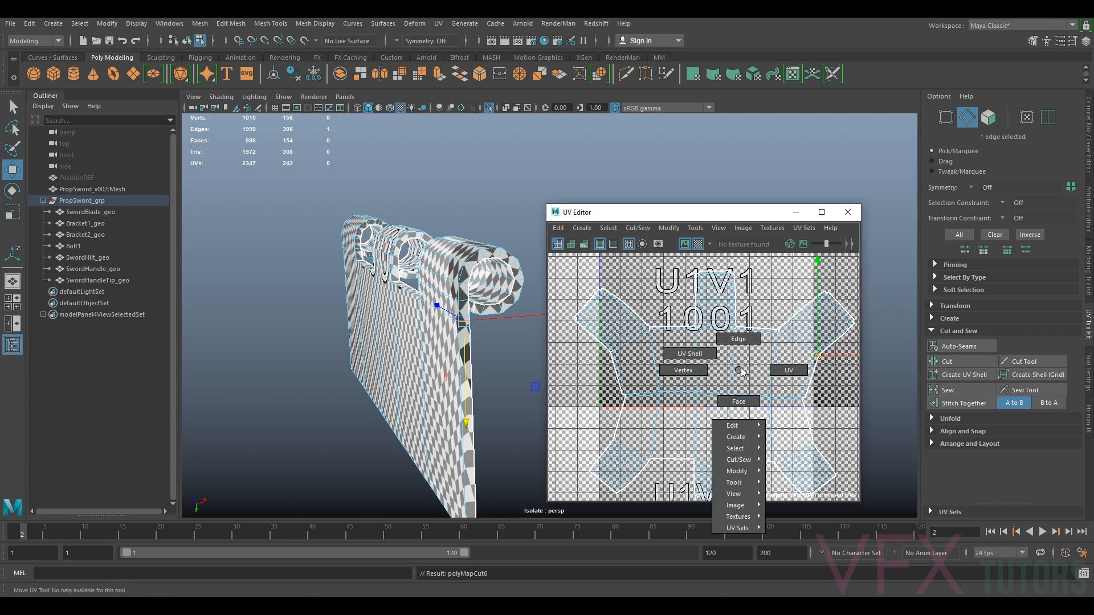
pyautogui.click(690, 354)
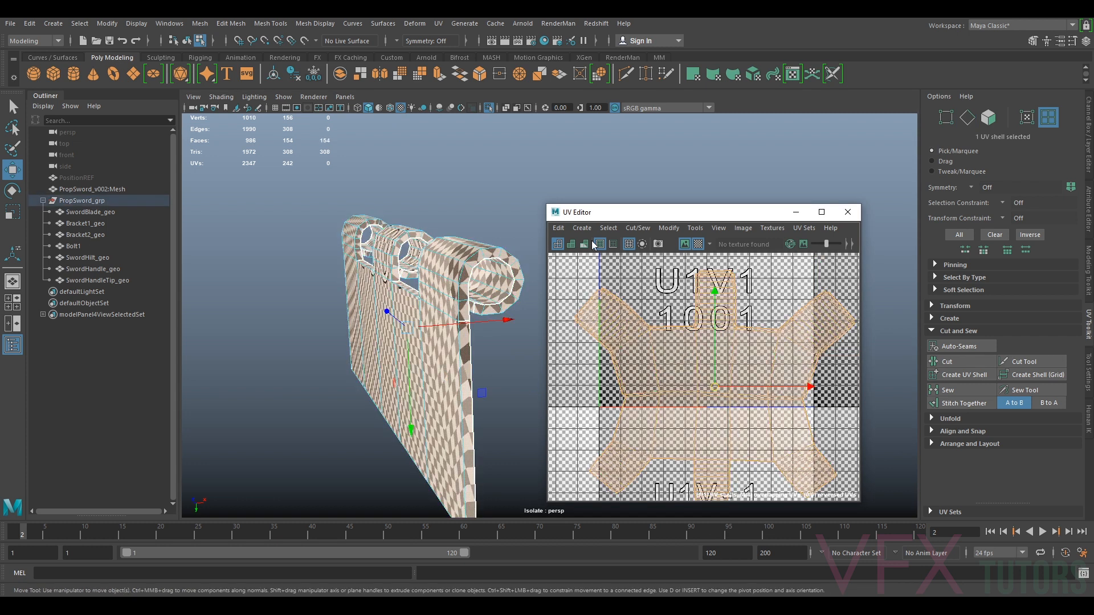
pyautogui.click(637, 228)
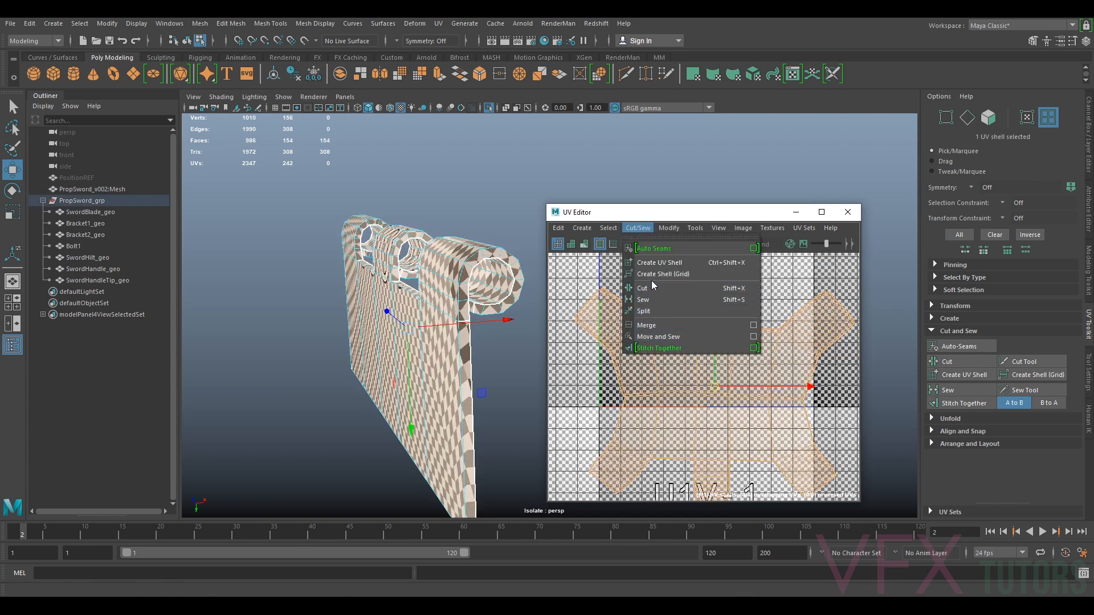
pyautogui.moveTo(621, 238)
pyautogui.moveTo(669, 228)
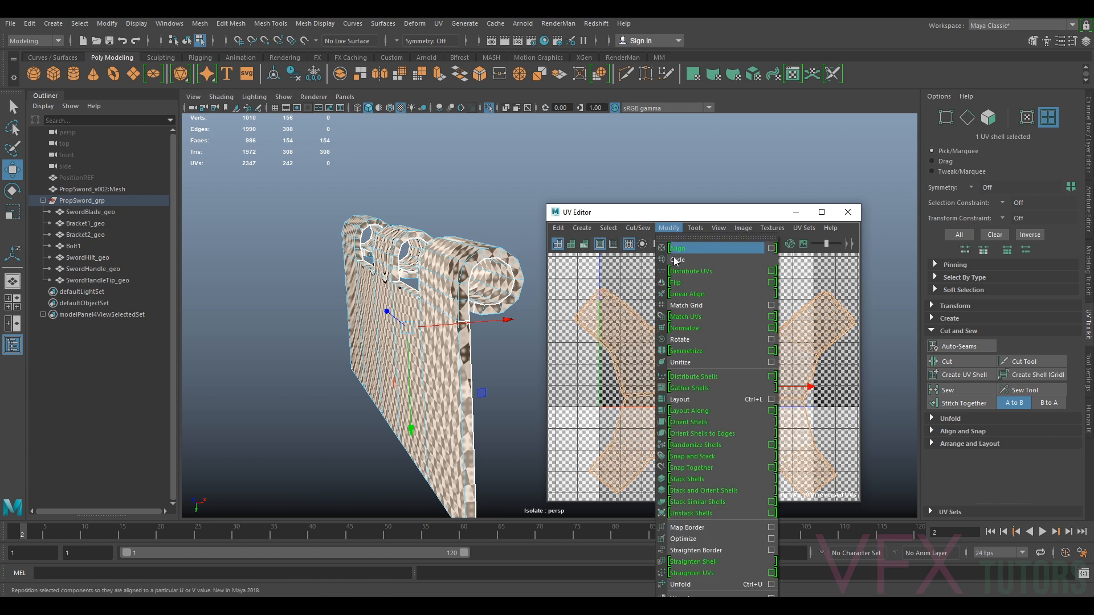
pyautogui.click(689, 584)
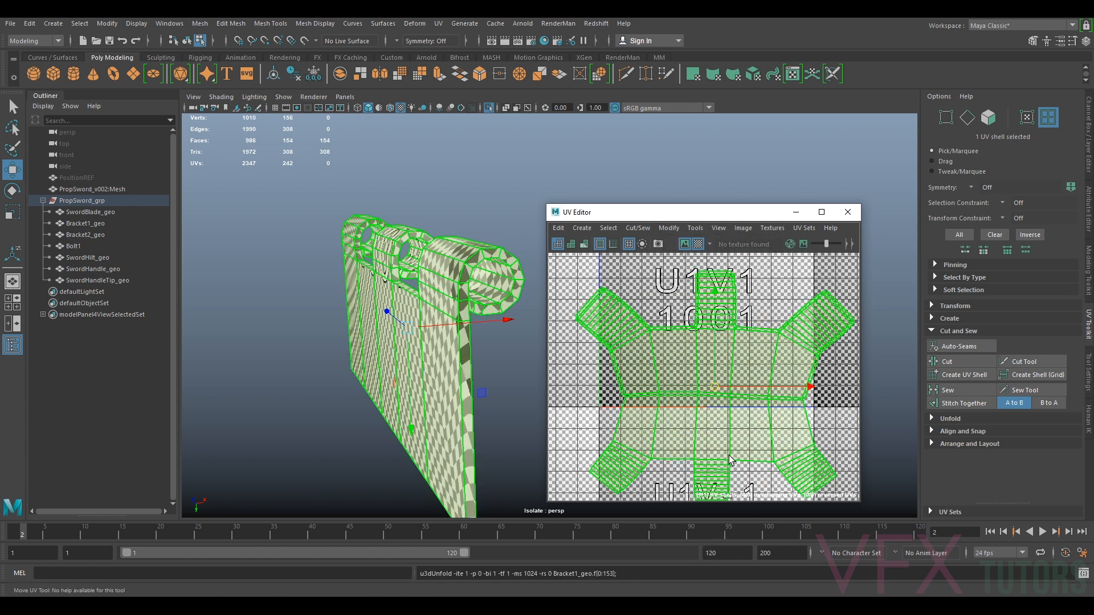
# Select an edge loop along the plate's lower border in the UV Editor and cut it
pyautogui.scroll(3, 631, 389)
pyautogui.moveTo(488, 362)
pyautogui.keyDown('alt'); pyautogui.mouseDown()
pyautogui.moveTo(471, 358)
pyautogui.moveTo(488, 361)
pyautogui.mouseUp(); pyautogui.keyUp('alt')
pyautogui.moveTo(810, 371); pyautogui.dragTo(767, 370, button='right')
pyautogui.click(795, 392)
pyautogui.keyDown('alt'); pyautogui.moveTo(384, 398); pyautogui.dragTo(393, 369); pyautogui.keyUp('alt')
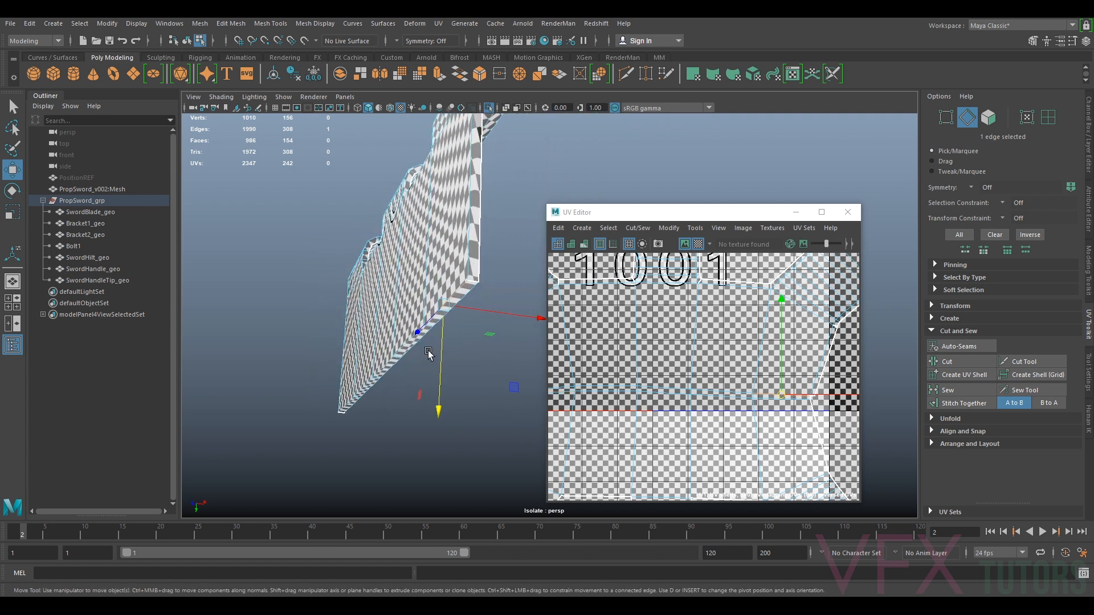
pyautogui.keyDown('alt'); pyautogui.moveTo(810, 342); pyautogui.dragTo(781, 379); pyautogui.keyUp('alt')
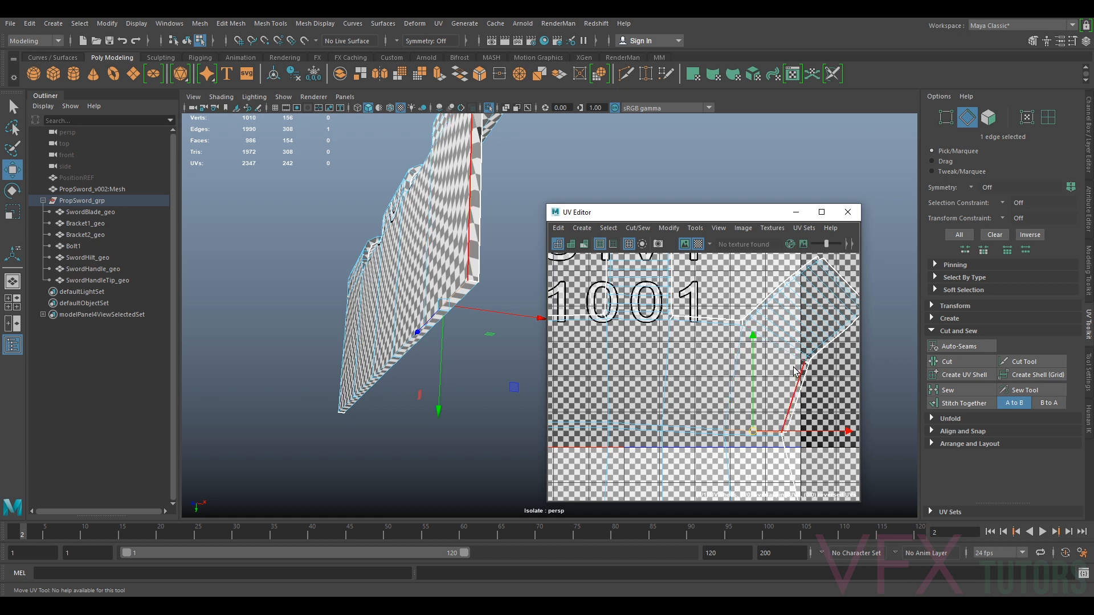
pyautogui.keyDown('alt'); pyautogui.moveTo(518, 334); pyautogui.dragTo(495, 364); pyautogui.keyUp('alt')
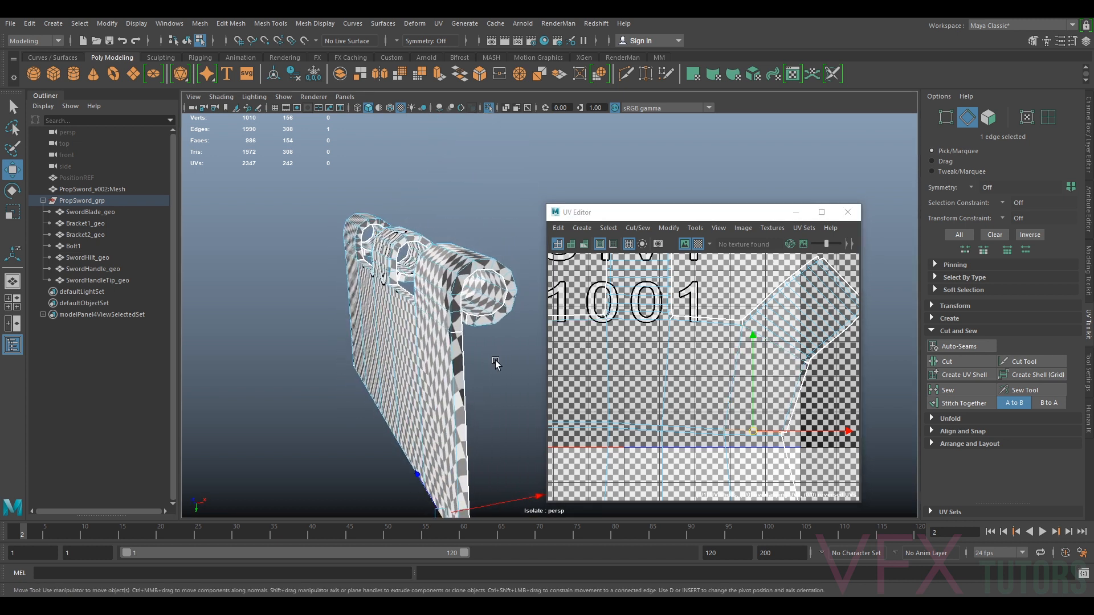
pyautogui.scroll(-3, 736, 397)
pyautogui.keyDown('alt'); pyautogui.moveTo(742, 401); pyautogui.dragTo(811, 387, button='middle'); pyautogui.keyUp('alt')
pyautogui.click(666, 401)
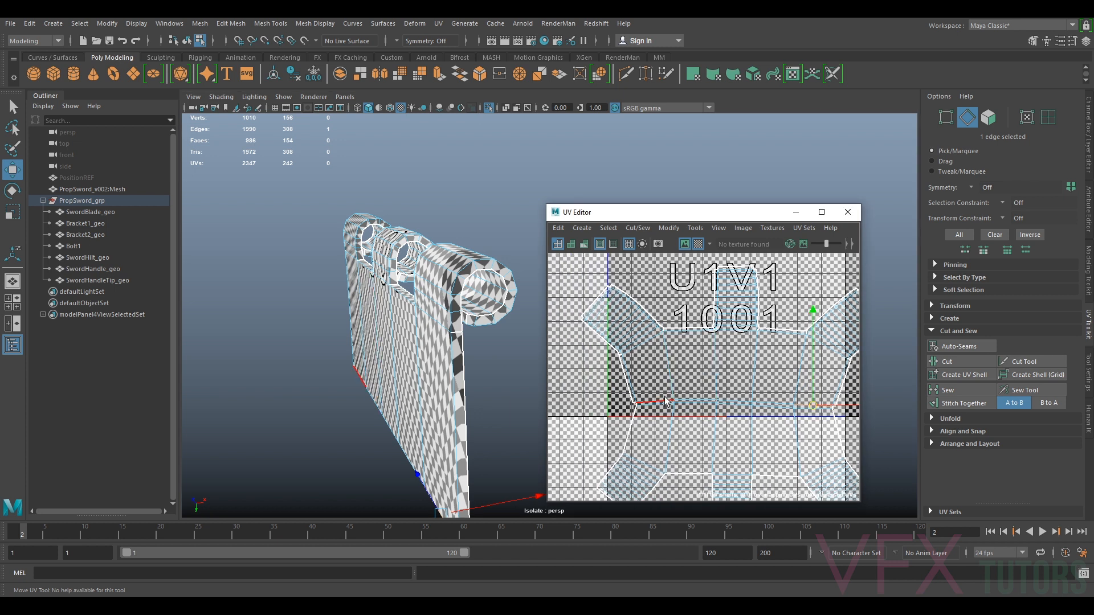
pyautogui.scroll(2, 662, 406)
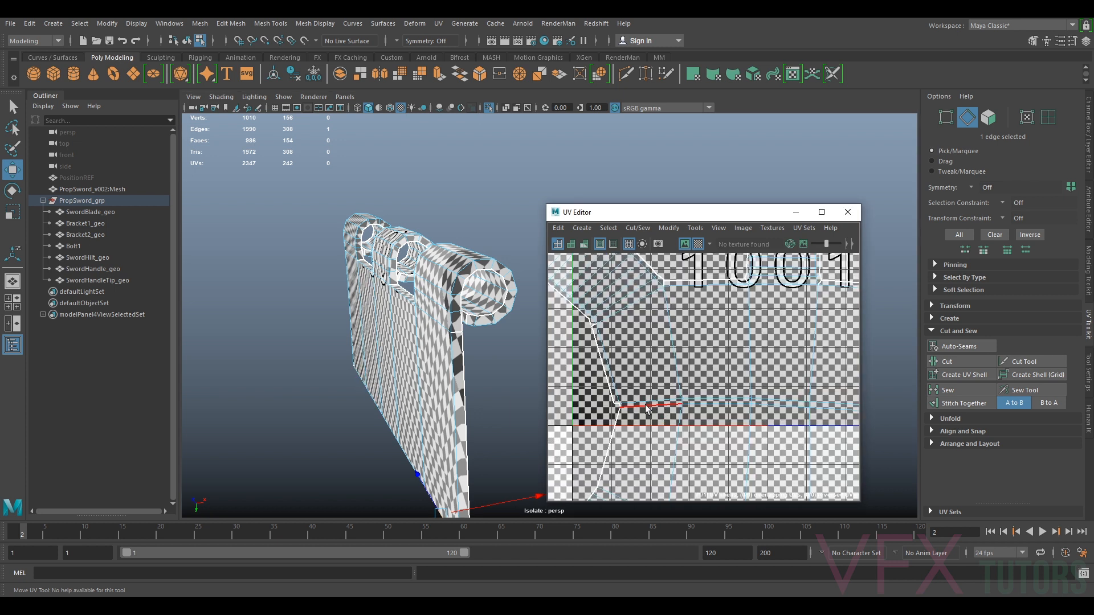
pyautogui.doubleClick(644, 402)
pyautogui.click(951, 362)
# Switch to UV shell selection, pick the bracket plate's shell and unfold it after the lower-border cut
pyautogui.rightClick(762, 347)
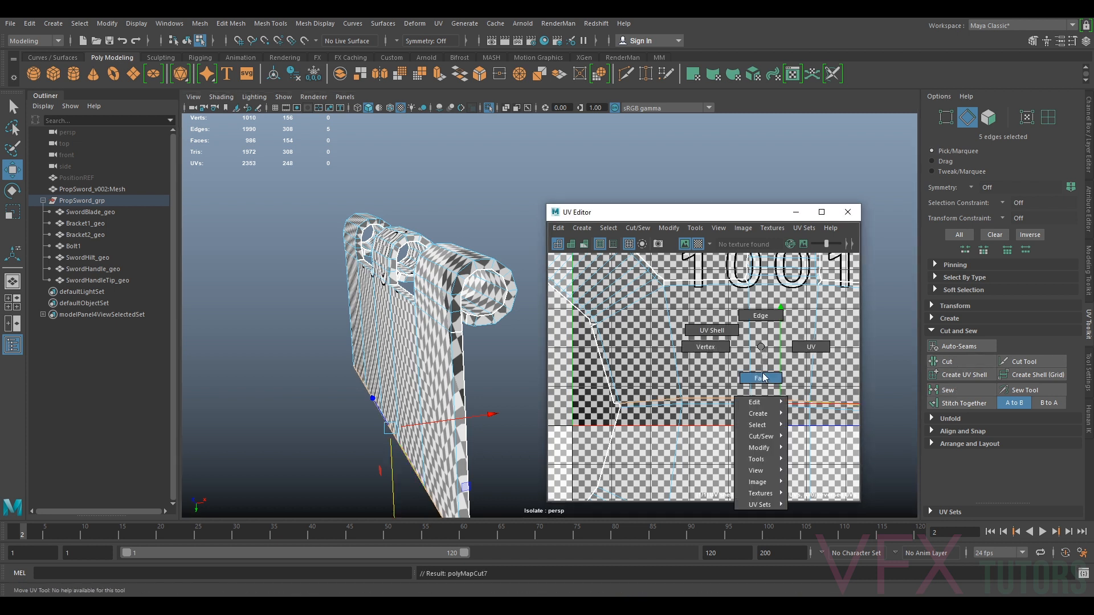
pyautogui.moveTo(765, 377); pyautogui.dragTo(712, 329, button='right')
pyautogui.click(688, 312)
pyautogui.click(669, 228)
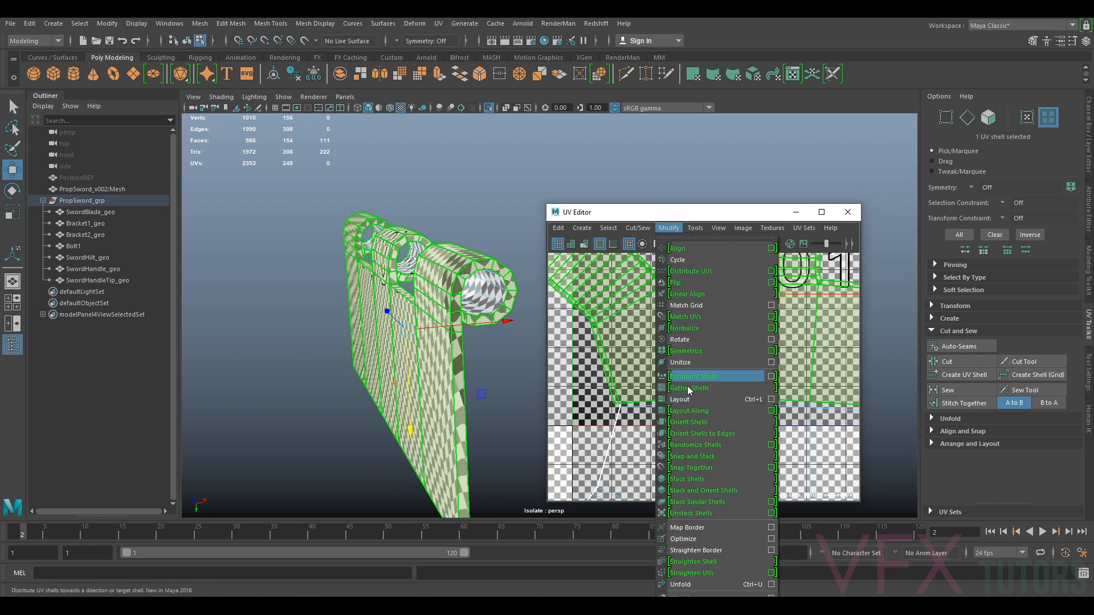
pyautogui.click(686, 586)
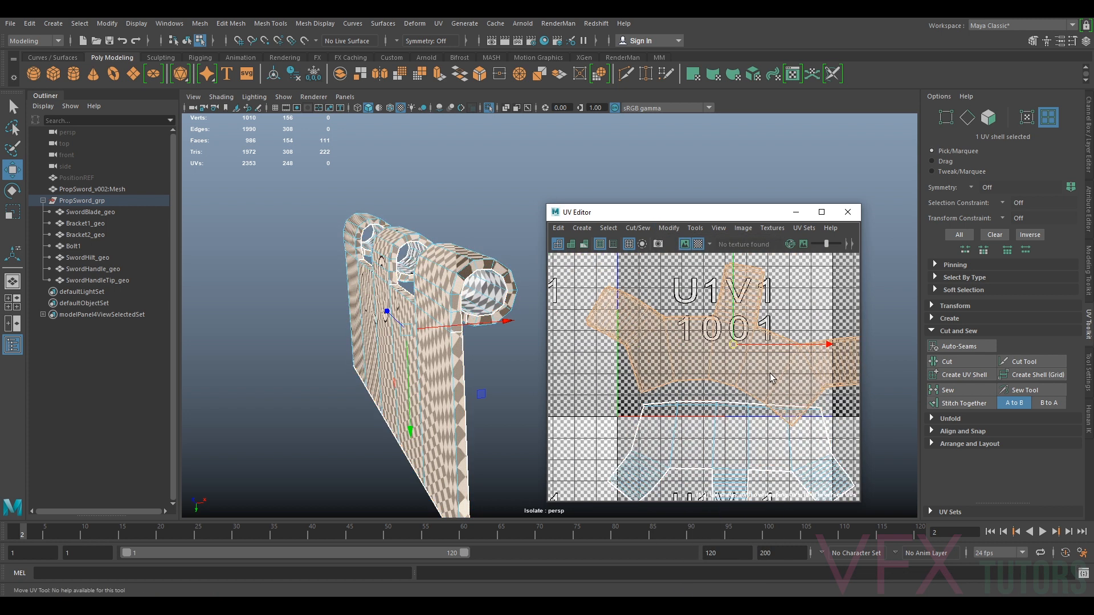
# Rotate the unfolded plate shell slightly and reposition it within the UV space
pyautogui.press('e')
pyautogui.moveTo(751, 281); pyautogui.dragTo(748, 277)
pyautogui.press('w')
pyautogui.moveTo(688, 343); pyautogui.dragTo(695, 329)
pyautogui.keyDown('alt'); pyautogui.moveTo(611, 345); pyautogui.dragTo(694, 396, button='middle'); pyautogui.keyUp('alt')
# Select an edge where the plate meets the cylinder in the UV Editor and cut it
pyautogui.scroll(5, 600, 358)
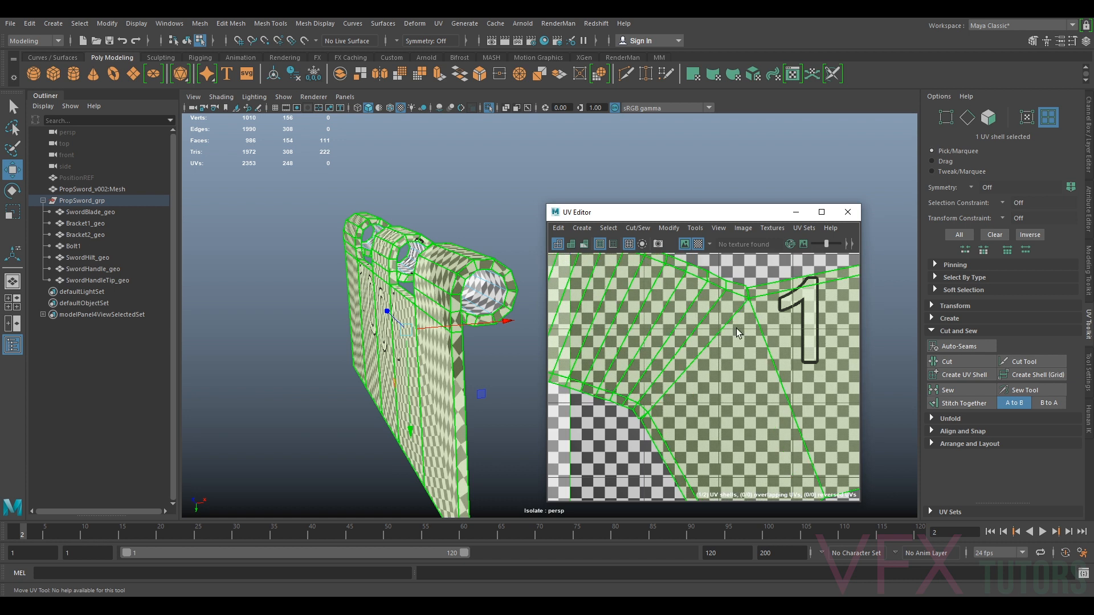
pyautogui.scroll(2, 743, 325)
pyautogui.scroll(-3, 741, 319)
pyautogui.moveTo(720, 334); pyautogui.dragTo(720, 308, button='right')
pyautogui.click(708, 349)
pyautogui.click(969, 360)
# Select another edge along the plate–cylinder junction and cut it as well
pyautogui.moveTo(720, 322)
pyautogui.mouseDown(button='right')
pyautogui.moveTo(734, 342)
pyautogui.moveTo(721, 329)
pyautogui.moveTo(739, 319)
pyautogui.mouseUp(button='right')
pyautogui.press('f')
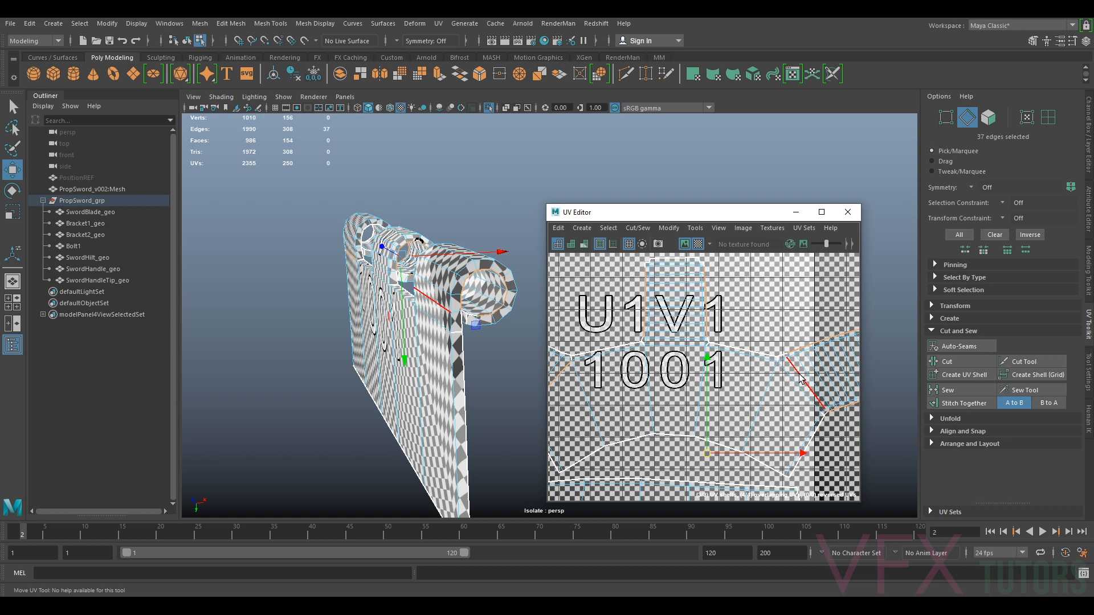
pyautogui.scroll(5, 799, 378)
pyautogui.click(705, 391)
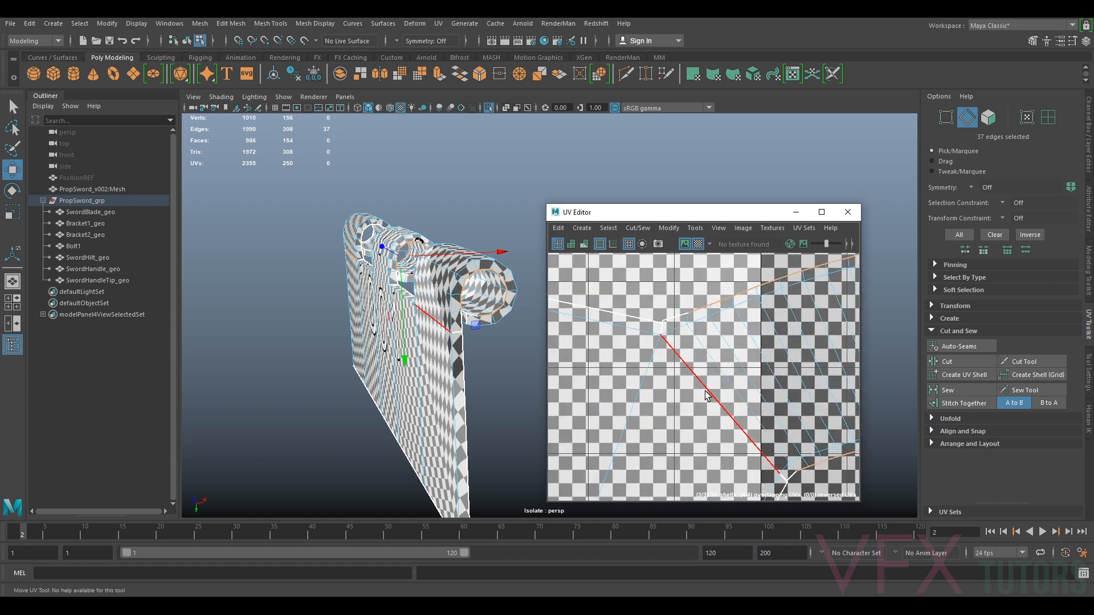
pyautogui.click(949, 362)
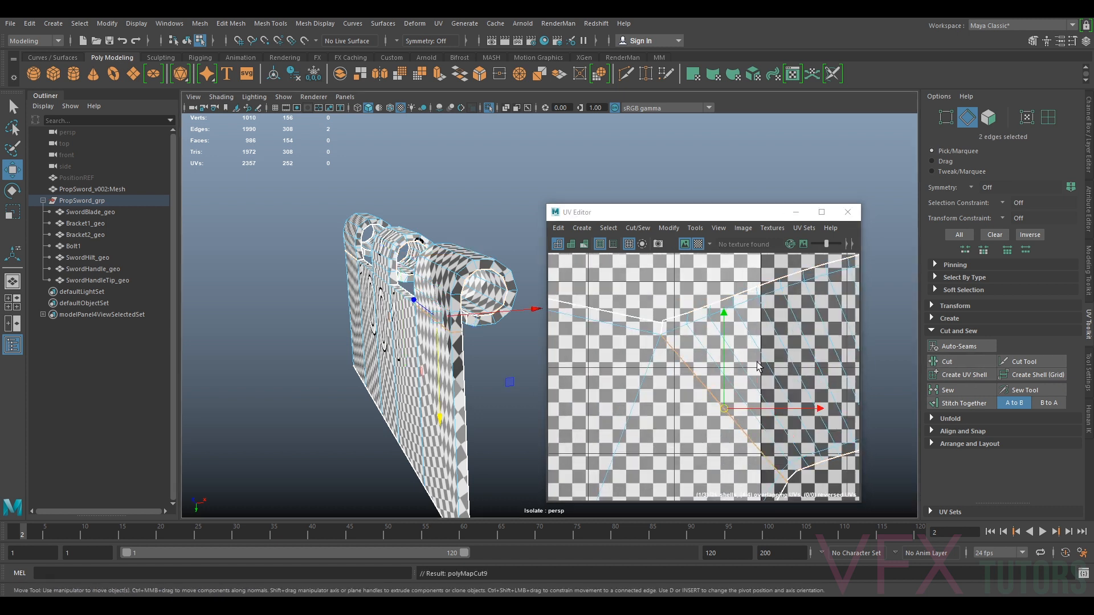
# Select the plate's faces and unfold the shell again
pyautogui.scroll(-3, 740, 376)
pyautogui.moveTo(736, 375); pyautogui.dragTo(735, 407, button='right')
pyautogui.doubleClick(708, 389)
pyautogui.click(669, 228)
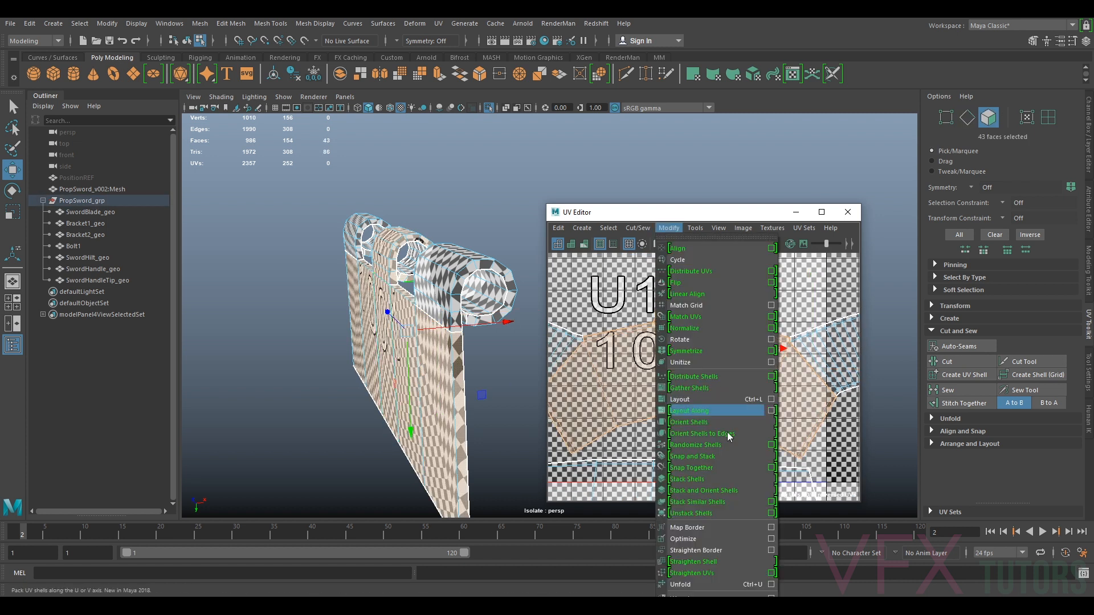
pyautogui.click(685, 579)
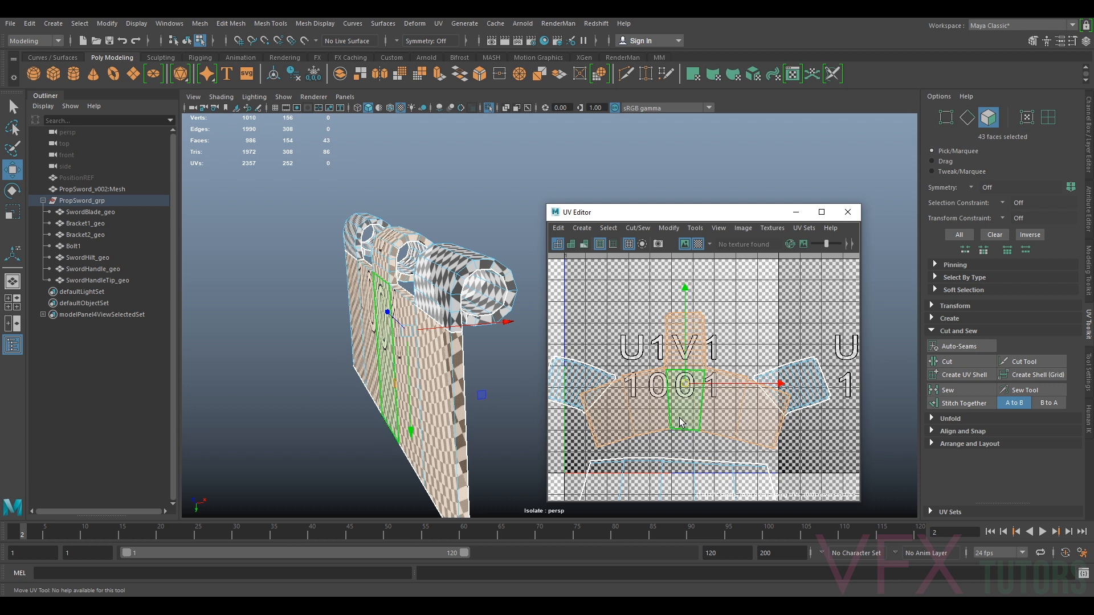
# Select the edge where the second cylinder joins the plate and cut it
pyautogui.keyDown('alt'); pyautogui.moveTo(393, 393); pyautogui.dragTo(481, 377); pyautogui.keyUp('alt')
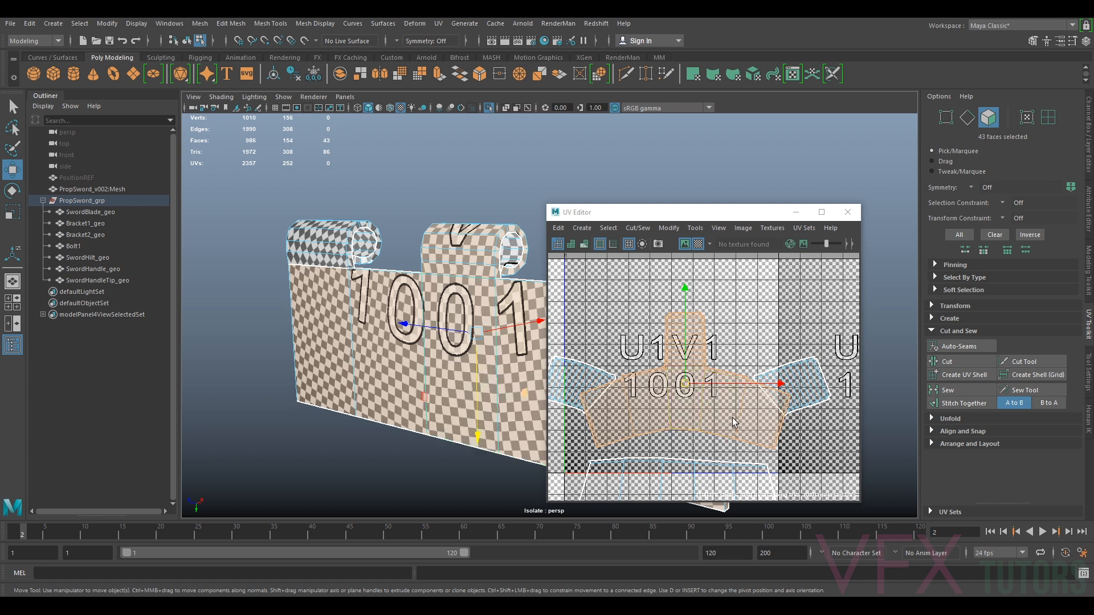
pyautogui.scroll(5, 728, 417)
pyautogui.keyDown('alt'); pyautogui.moveTo(675, 376); pyautogui.dragTo(743, 446, button='middle'); pyautogui.keyUp('alt')
pyautogui.scroll(-1, 739, 433)
pyautogui.moveTo(726, 368); pyautogui.dragTo(726, 337, button='right')
pyautogui.scroll(1, 744, 351)
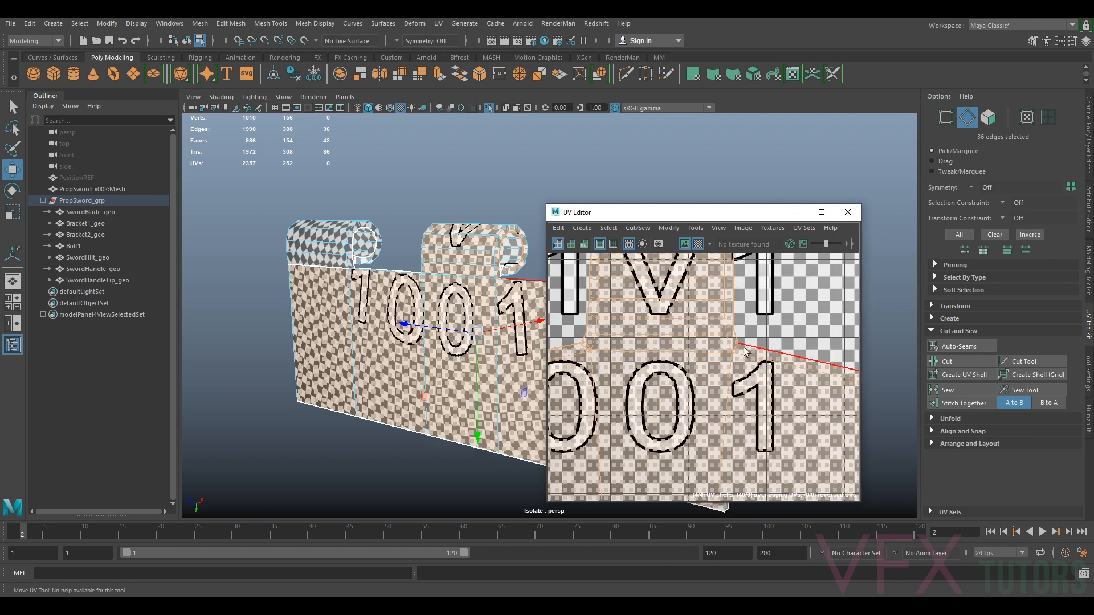
pyautogui.click(737, 347)
pyautogui.keyDown('alt'); pyautogui.moveTo(484, 348); pyautogui.dragTo(496, 397); pyautogui.keyUp('alt')
pyautogui.scroll(3, 496, 397)
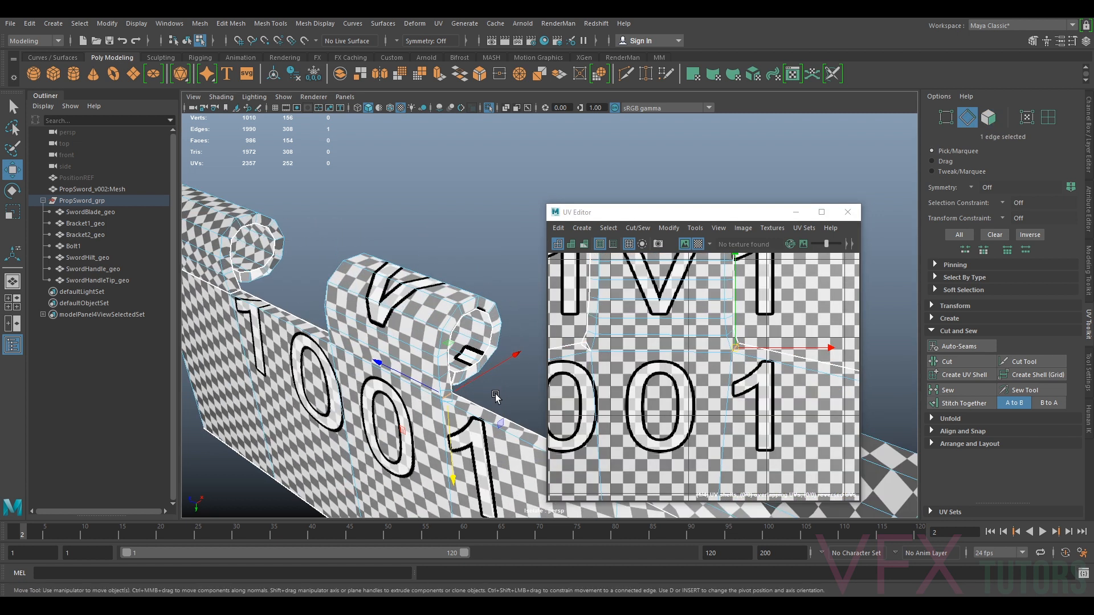
pyautogui.click(503, 405)
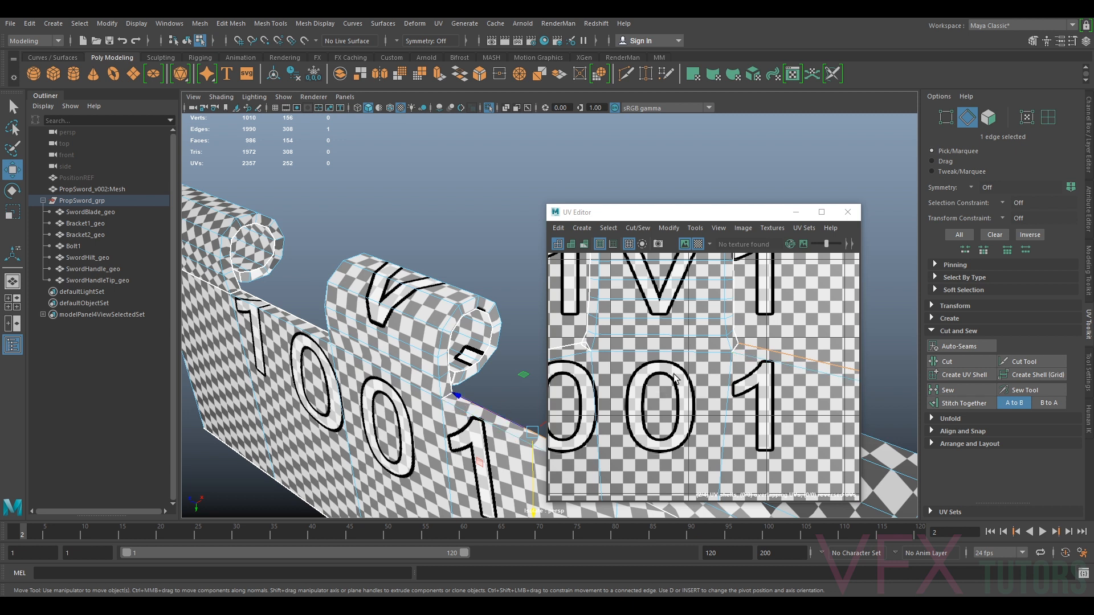
pyautogui.click(655, 354)
pyautogui.click(946, 362)
# Select the cut cylinder's UV shell, unfold it and move it into open space
pyautogui.moveTo(719, 364); pyautogui.dragTo(686, 354, button='right')
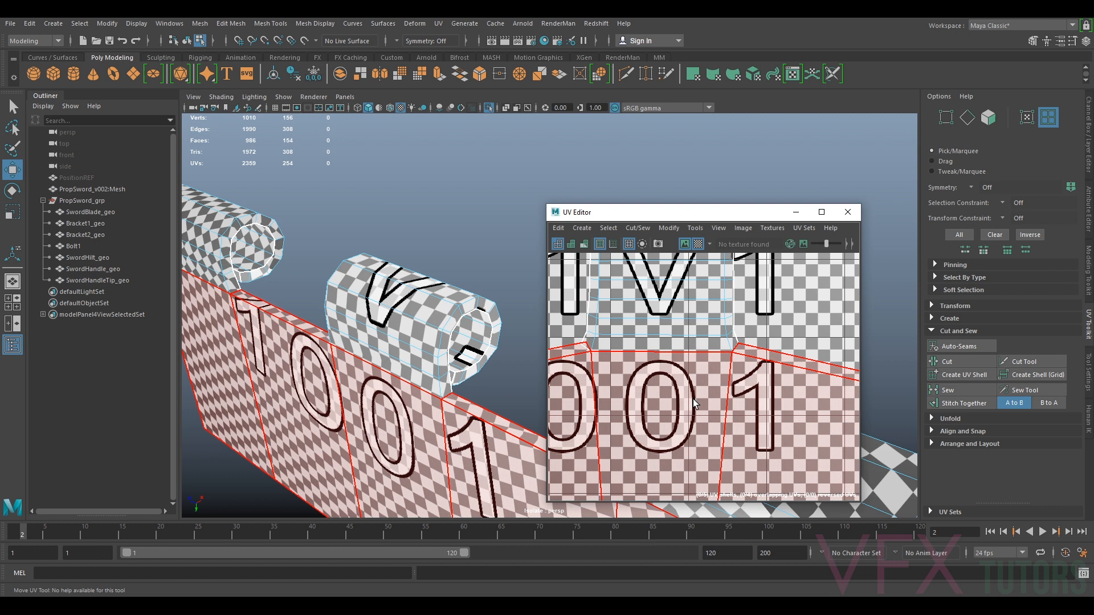
pyautogui.click(662, 383)
pyautogui.click(638, 228)
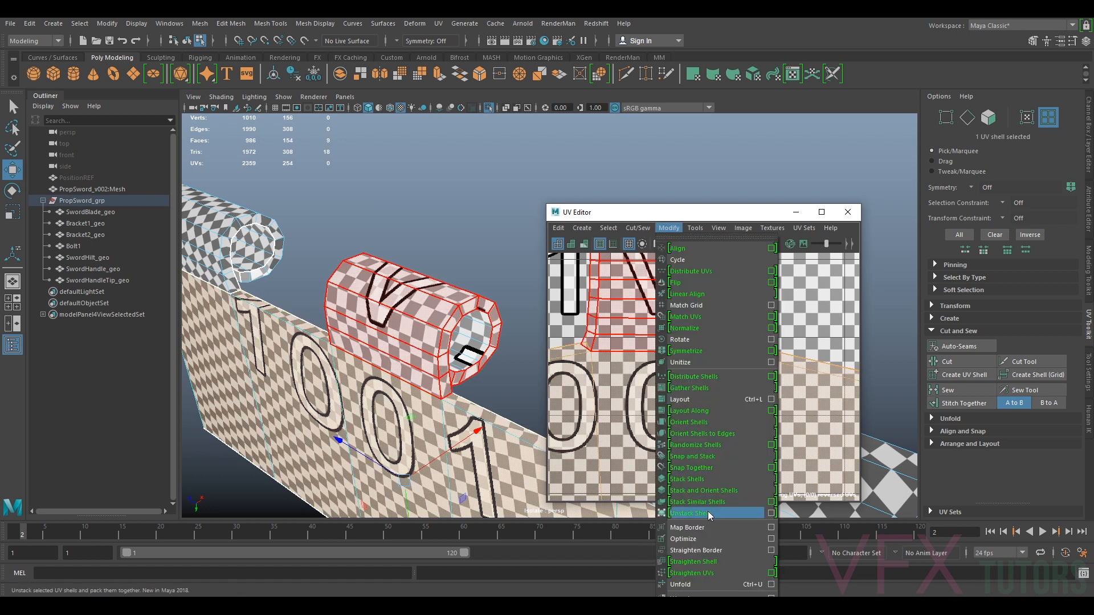
pyautogui.click(682, 575)
pyautogui.scroll(-5, 687, 388)
pyautogui.keyDown('alt'); pyautogui.moveTo(687, 394); pyautogui.dragTo(684, 342, button='middle'); pyautogui.keyUp('alt')
pyautogui.scroll(1, 684, 341)
pyautogui.moveTo(686, 346); pyautogui.dragTo(674, 354)
# Rotate the other cylinder's UV shell upright and move it beside the plate shell
pyautogui.click(581, 355)
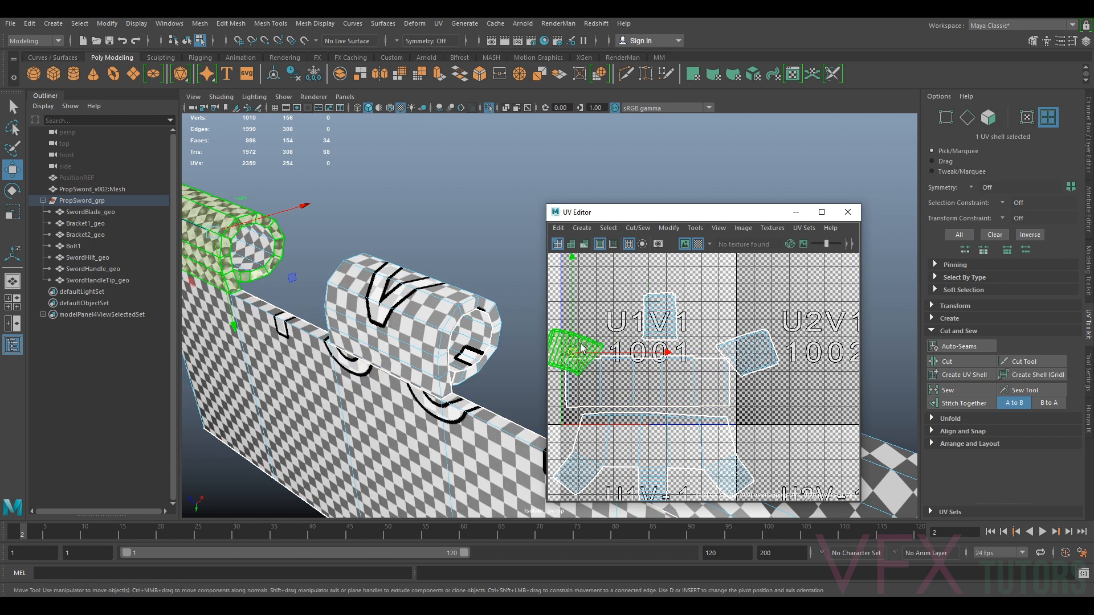
pyautogui.press('e')
pyautogui.keyDown('alt'); pyautogui.moveTo(661, 336); pyautogui.dragTo(755, 322, button='middle'); pyautogui.keyUp('alt')
pyautogui.scroll(4, 709, 319)
pyautogui.moveTo(737, 336); pyautogui.dragTo(770, 439)
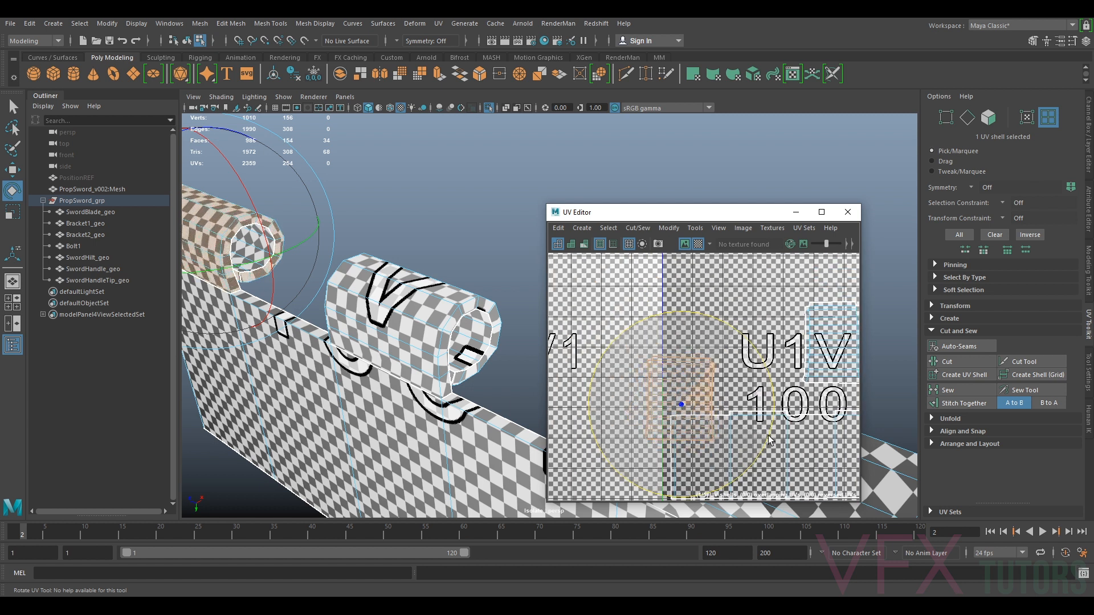
pyautogui.press('w')
pyautogui.moveTo(682, 402); pyautogui.dragTo(699, 374)
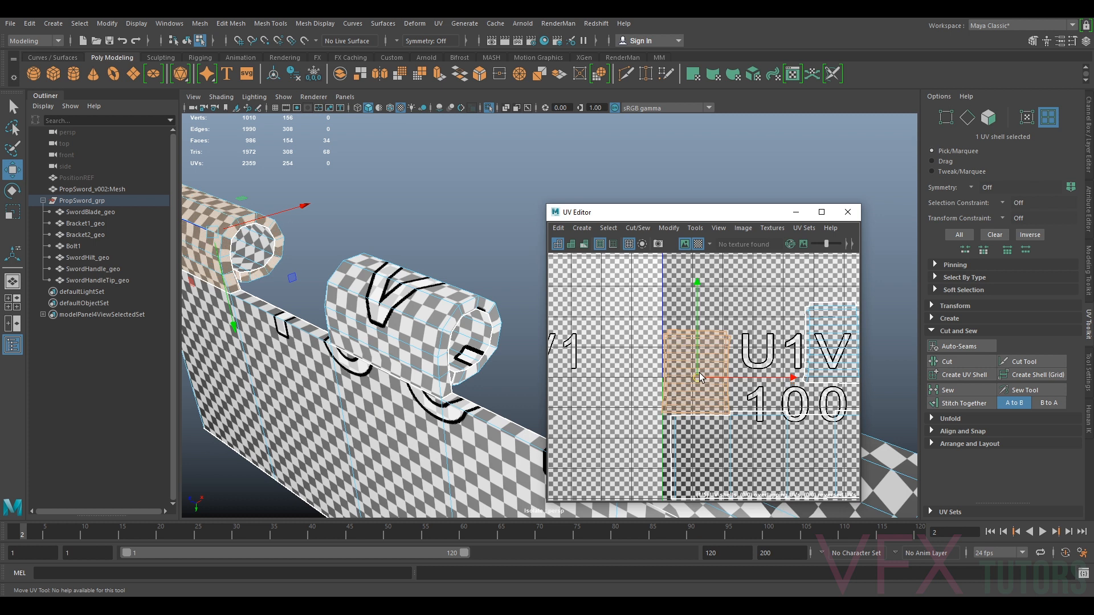
pyautogui.keyDown('alt'); pyautogui.moveTo(712, 371); pyautogui.dragTo(594, 371, button='middle'); pyautogui.keyUp('alt')
# Unfold the selected cylinder shell and move both cylinder shells into free UV space
pyautogui.click(721, 359)
pyautogui.hotkey('ctrl', 'u')
pyautogui.moveTo(721, 353); pyautogui.dragTo(694, 369)
pyautogui.keyDown('alt'); pyautogui.moveTo(707, 372); pyautogui.dragTo(598, 373, button='middle'); pyautogui.keyUp('alt')
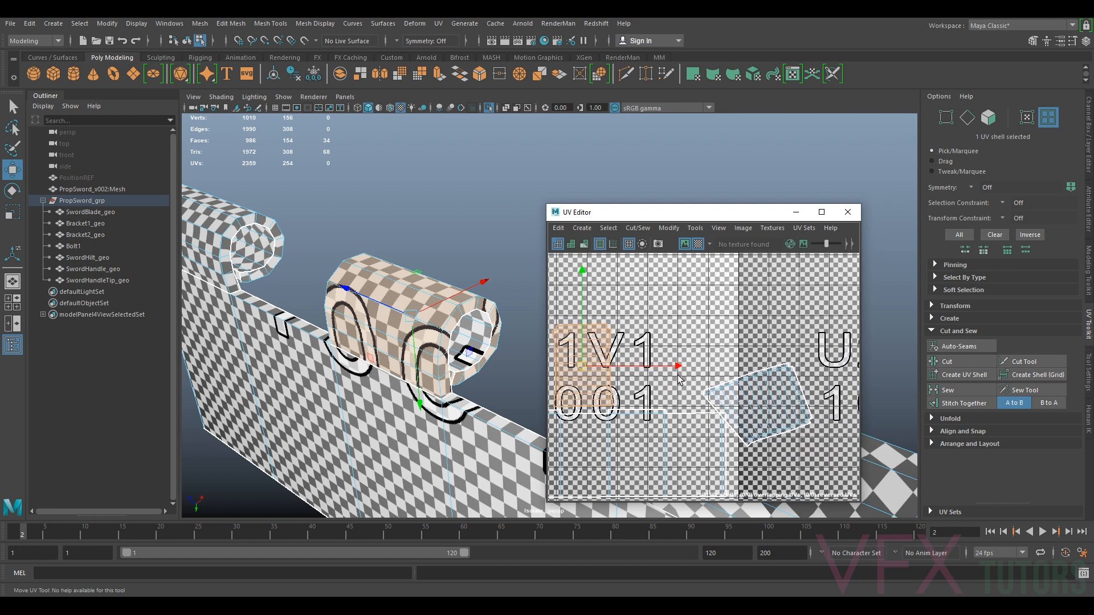
pyautogui.click(748, 402)
pyautogui.moveTo(760, 405); pyautogui.dragTo(734, 360)
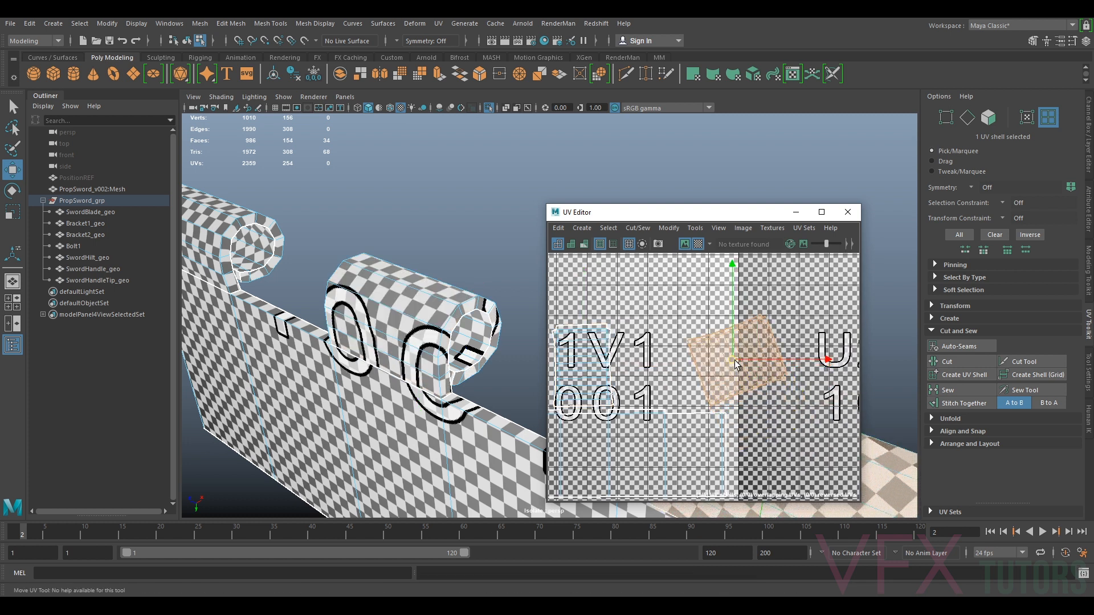
pyautogui.press('e')
pyautogui.moveTo(786, 290); pyautogui.dragTo(686, 276)
pyautogui.keyDown('alt'); pyautogui.moveTo(490, 444); pyautogui.dragTo(343, 400, button='right'); pyautogui.keyUp('alt')
pyautogui.keyDown('alt'); pyautogui.moveTo(342, 398); pyautogui.dragTo(490, 399); pyautogui.keyUp('alt')
pyautogui.hotkey('ctrl', 'z')
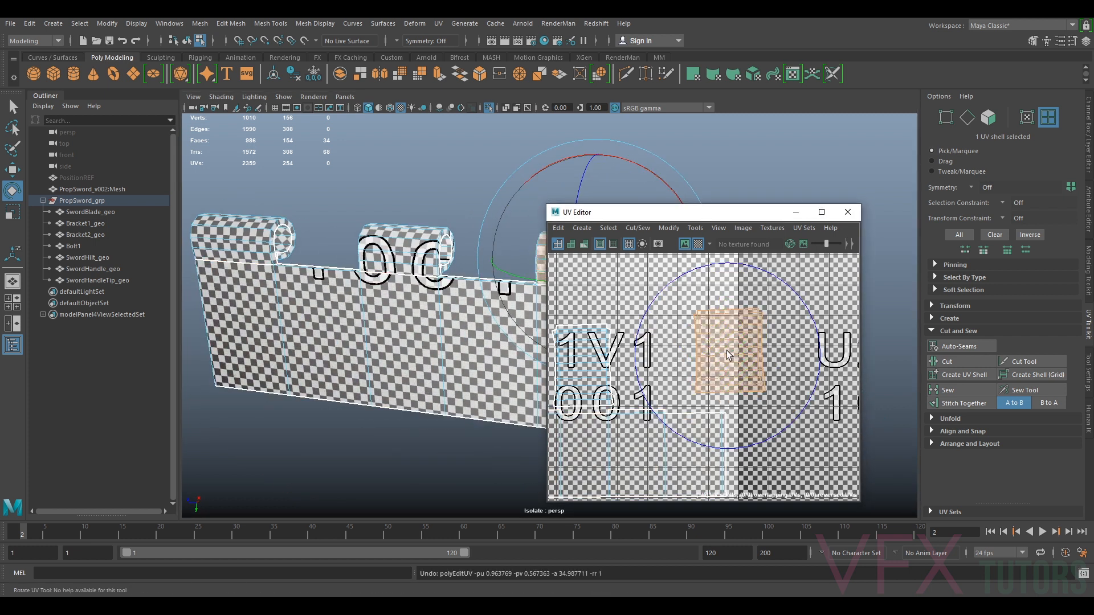
# Move the plate and cylinder shells so they sit side by side inside the 0–1 space
pyautogui.press('w')
pyautogui.moveTo(730, 354); pyautogui.dragTo(670, 359)
pyautogui.keyDown('alt'); pyautogui.moveTo(513, 360); pyautogui.dragTo(476, 366, button='middle'); pyautogui.keyUp('alt')
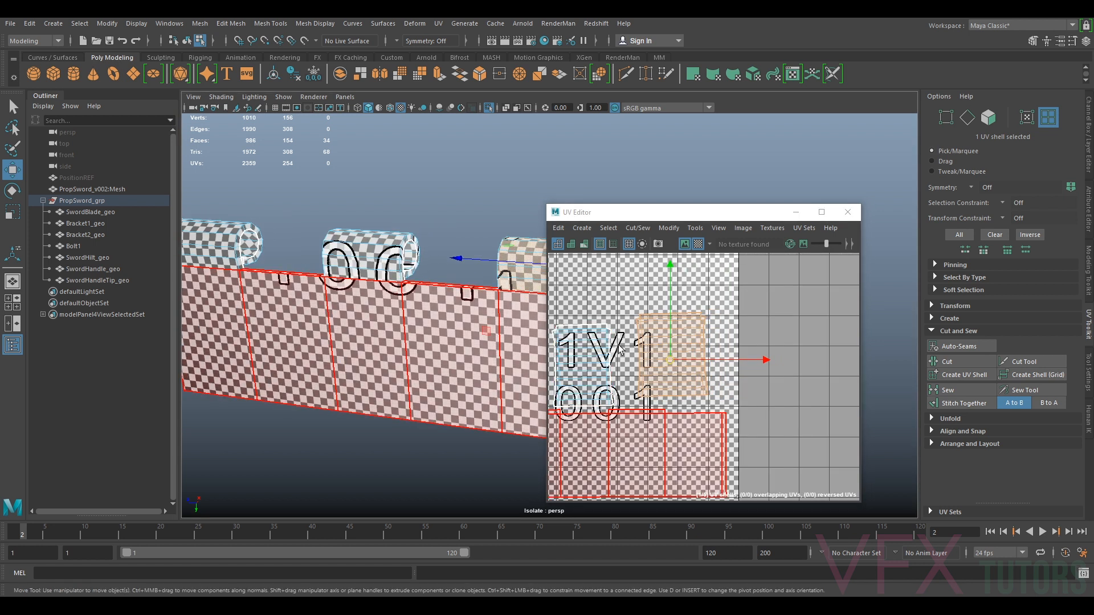
pyautogui.moveTo(670, 359); pyautogui.dragTo(698, 375)
pyautogui.scroll(3, 724, 395)
pyautogui.keyDown('alt'); pyautogui.moveTo(724, 394); pyautogui.dragTo(828, 362, button='middle'); pyautogui.keyUp('alt')
pyautogui.keyDown('alt'); pyautogui.moveTo(475, 341); pyautogui.dragTo(490, 336); pyautogui.keyUp('alt')
pyautogui.keyDown('alt'); pyautogui.moveTo(490, 336); pyautogui.dragTo(388, 341, button='middle'); pyautogui.keyUp('alt')
pyautogui.scroll(-4, 818, 345)
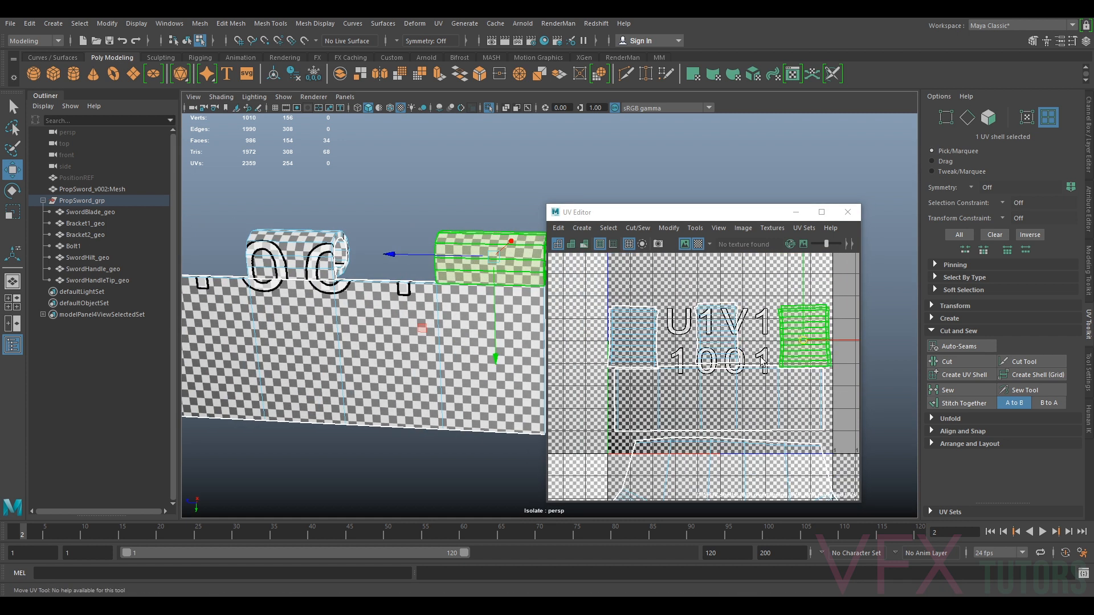
# Select the three bracket UV shells and apply Orient Shells to them
pyautogui.scroll(-1, 702, 367)
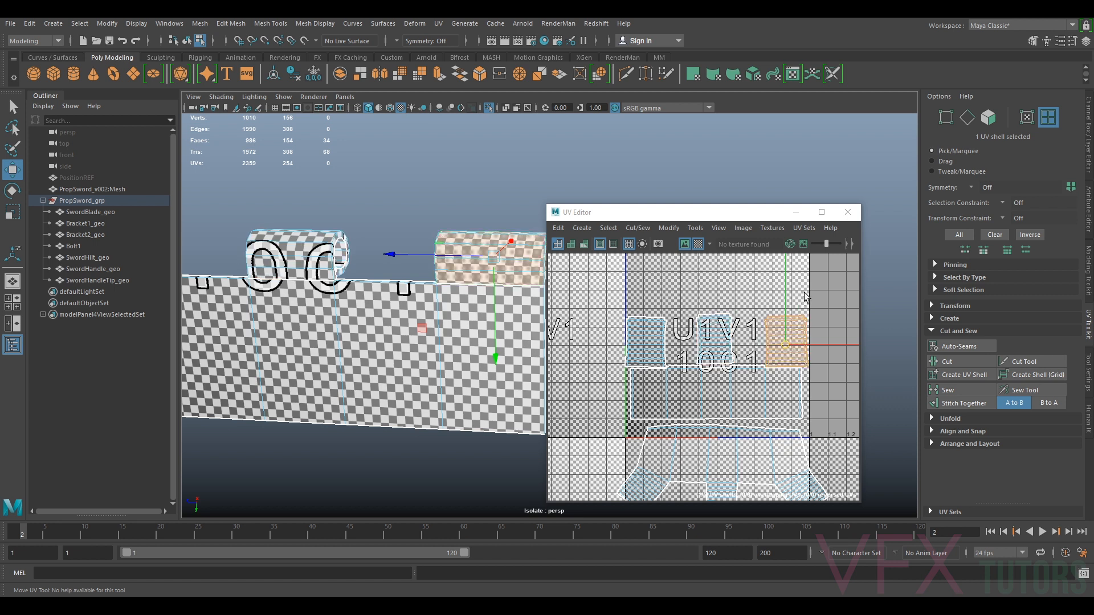
pyautogui.moveTo(817, 284); pyautogui.dragTo(626, 336)
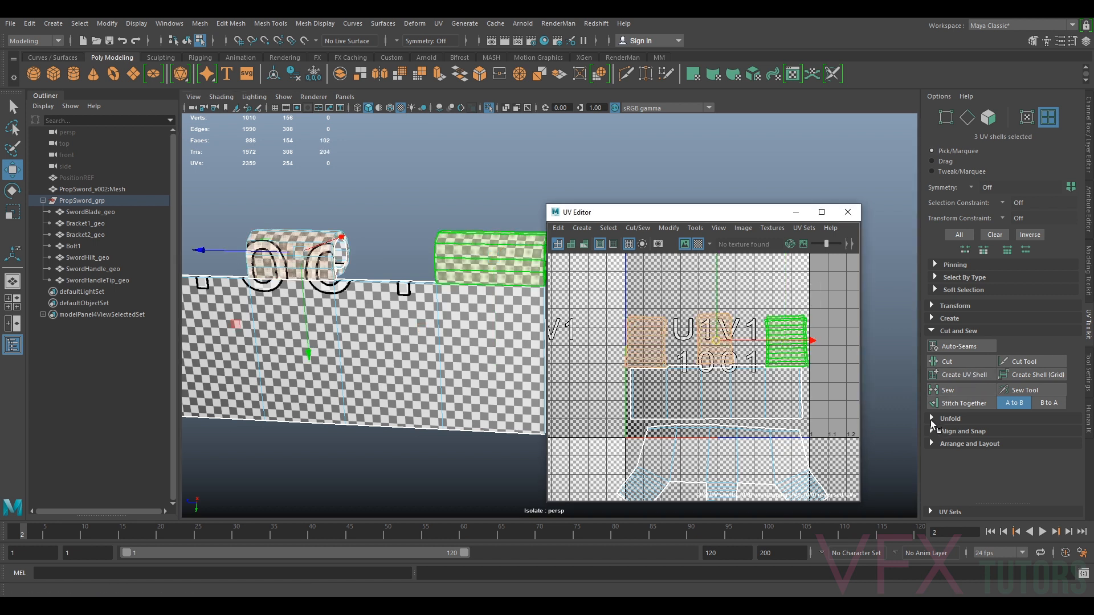
pyautogui.click(932, 443)
pyautogui.scroll(-3, 952, 454)
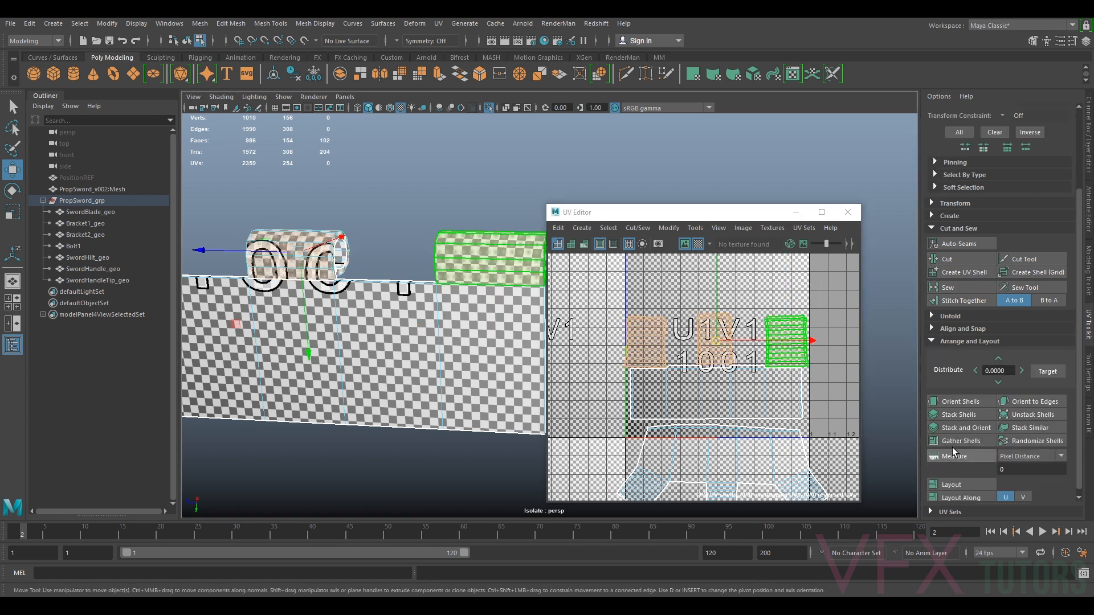
pyautogui.click(949, 405)
pyautogui.scroll(2, 757, 372)
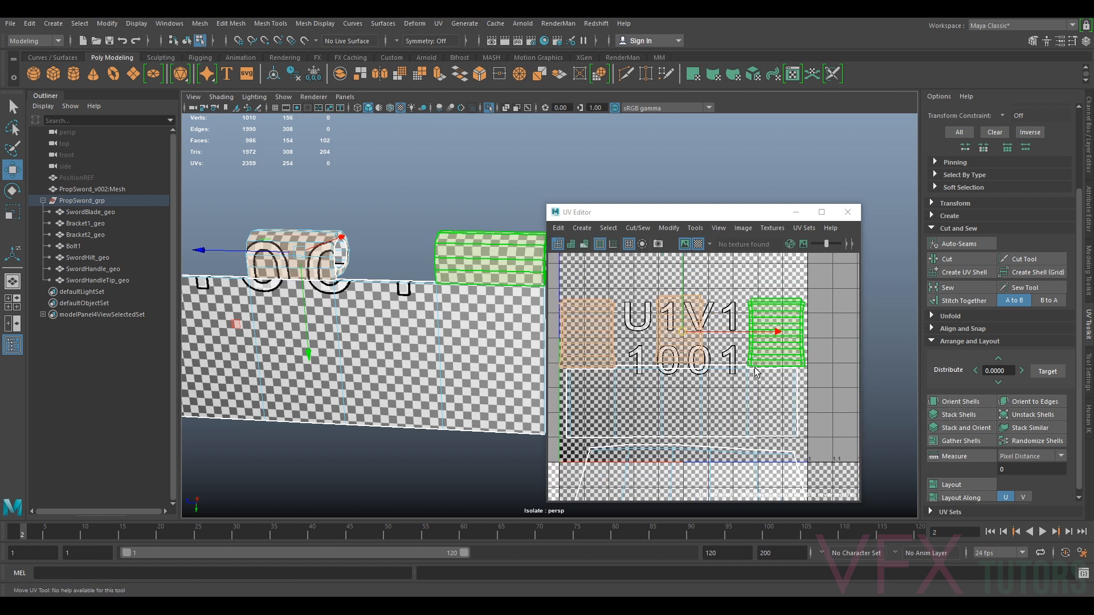
# Inspect the texel density settings in the Transform section for the bracket's shells
pyautogui.click(743, 387)
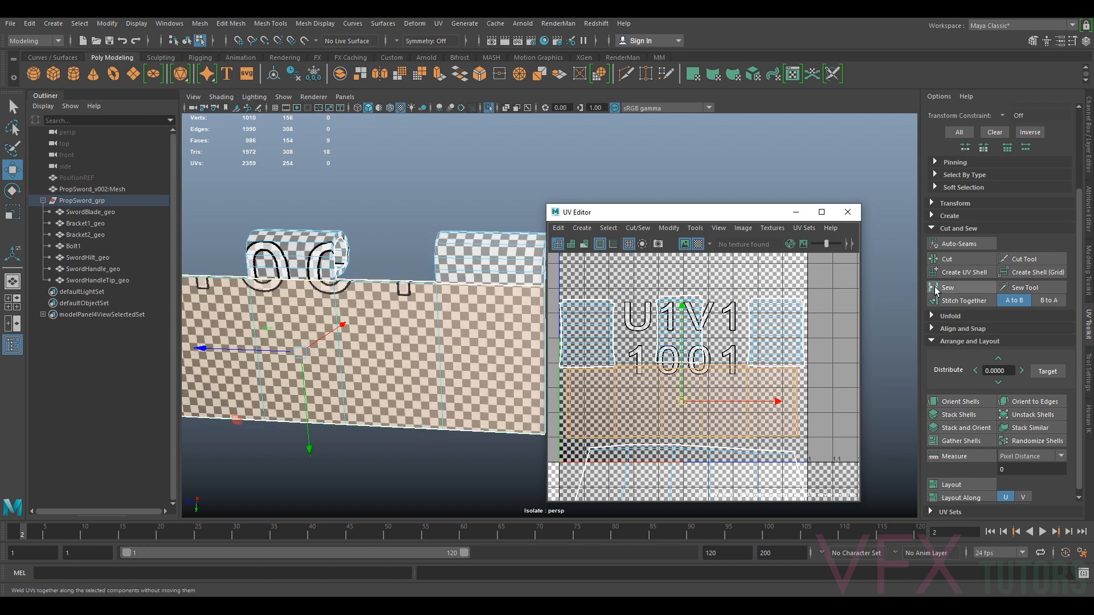
pyautogui.scroll(3, 1033, 337)
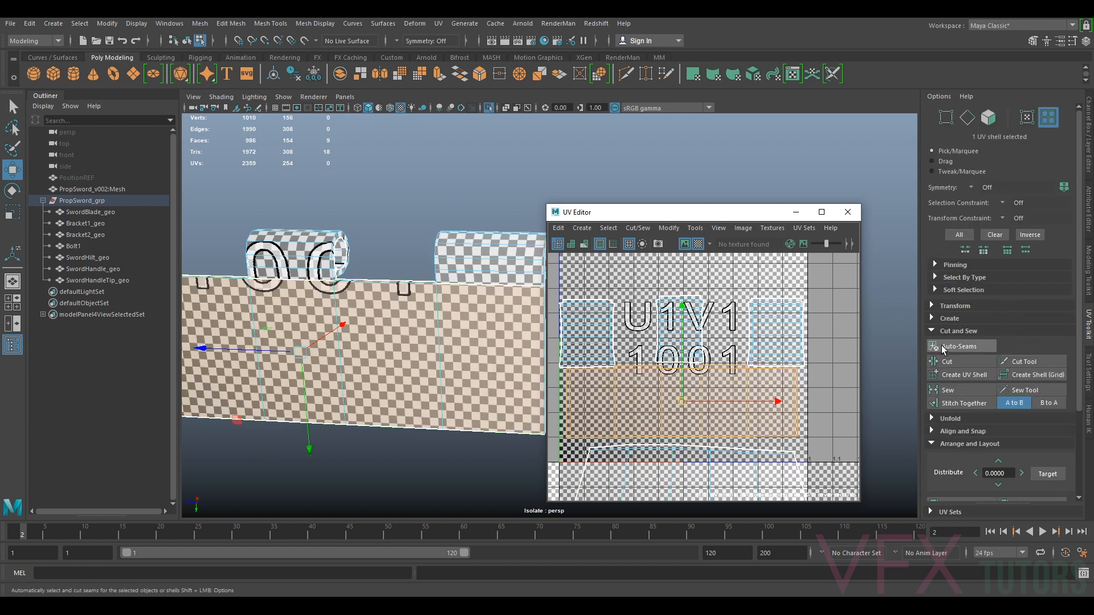
pyautogui.click(933, 306)
pyautogui.scroll(-3, 991, 323)
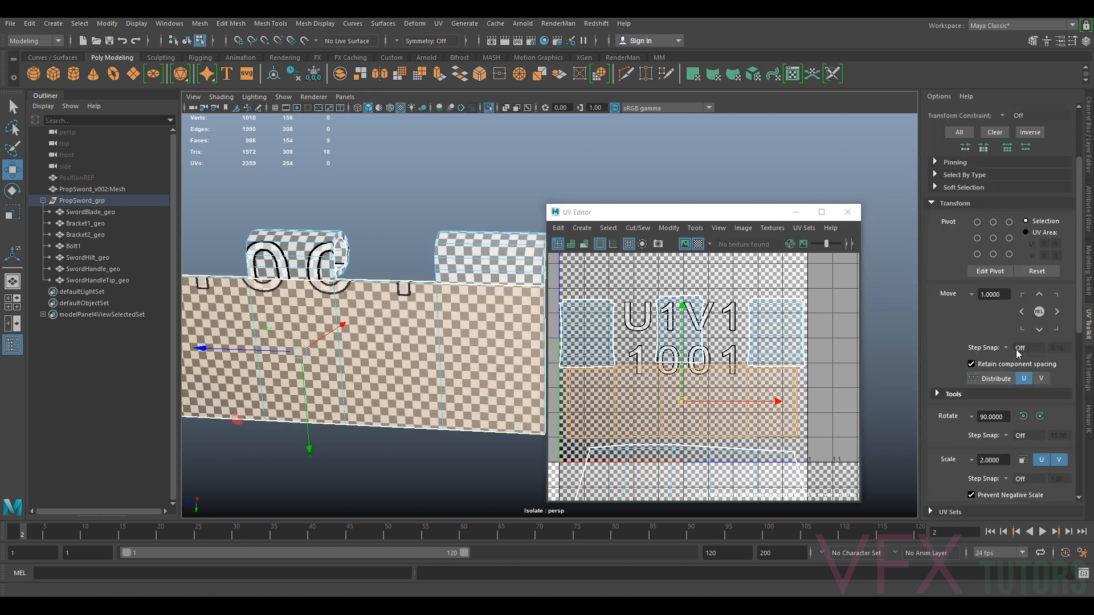
pyautogui.scroll(-2, 1034, 386)
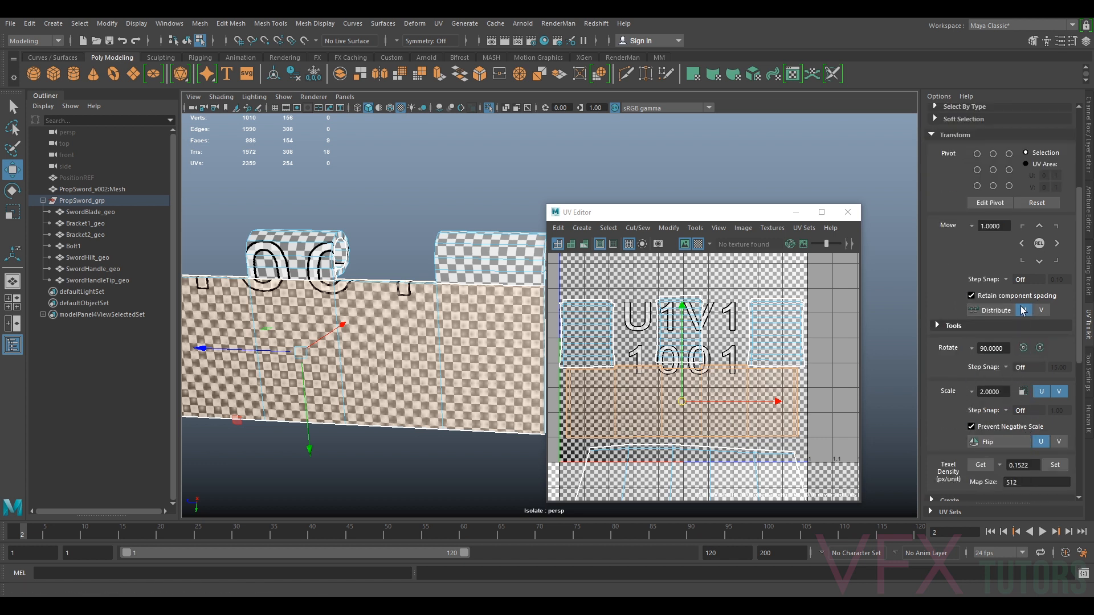
pyautogui.scroll(-1, 1004, 324)
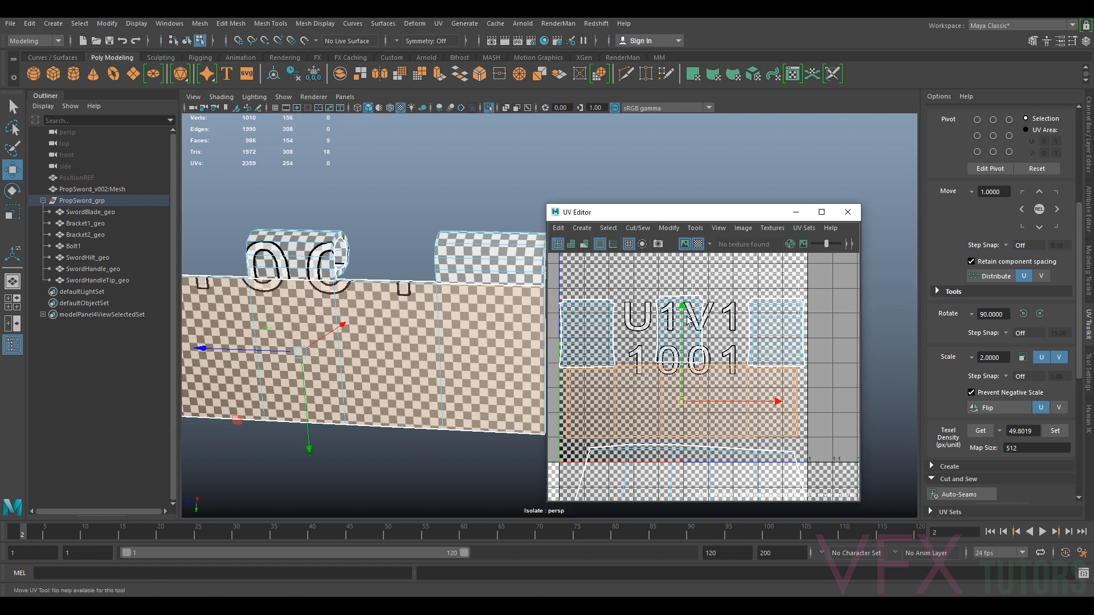
pyautogui.moveTo(591, 331); pyautogui.dragTo(800, 344)
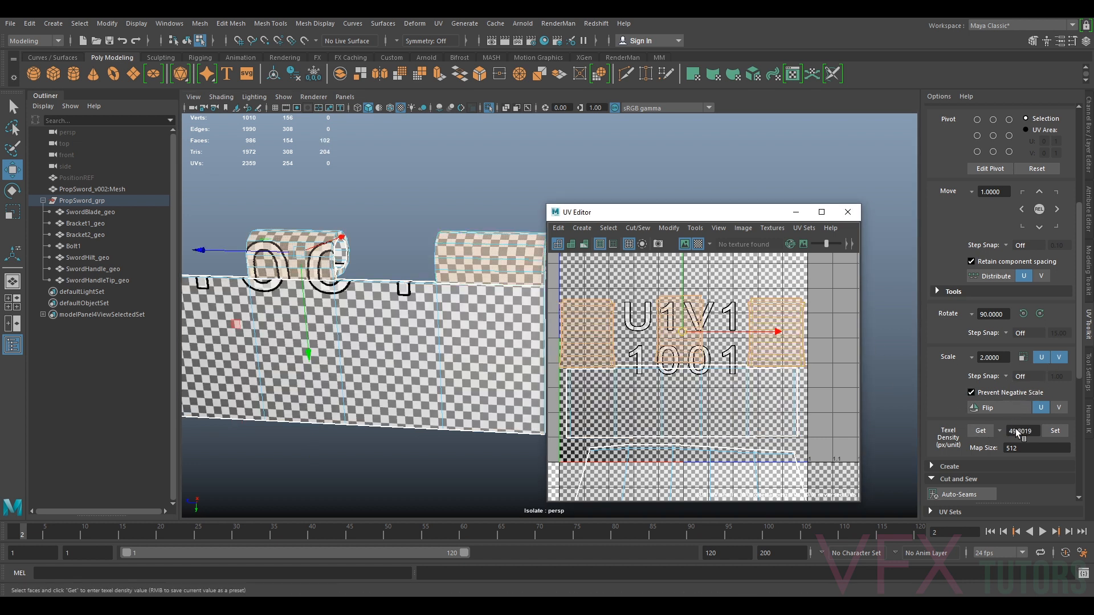
# Move the selected cylinder shell toward the right side of the 0–1 space
pyautogui.scroll(3, 735, 338)
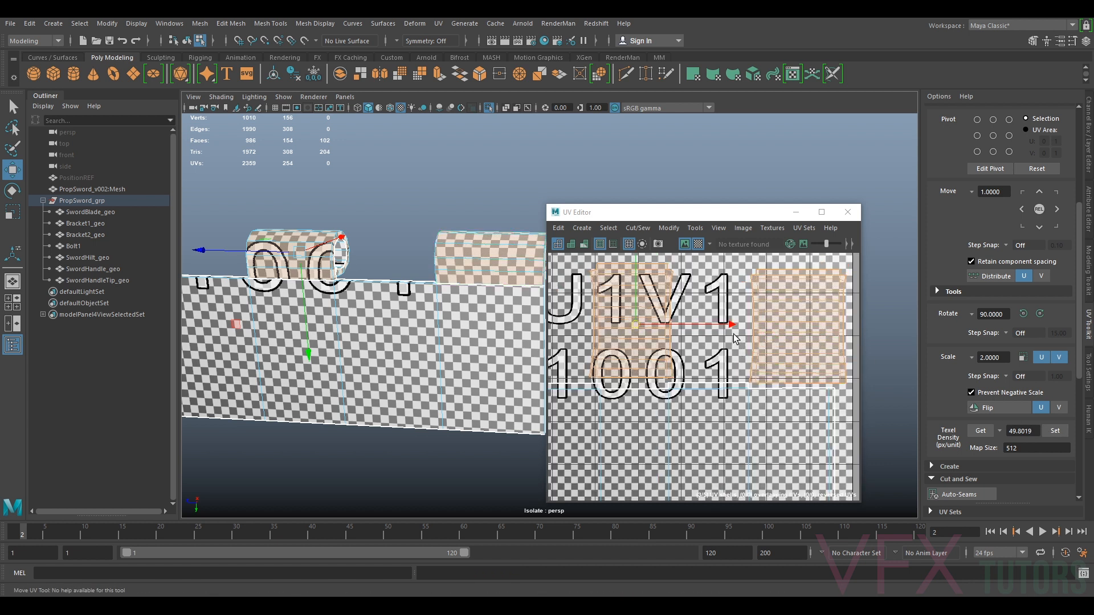
pyautogui.scroll(2, 734, 336)
pyautogui.scroll(-2, 666, 353)
pyautogui.keyDown('alt'); pyautogui.moveTo(665, 353); pyautogui.dragTo(773, 334, button='middle'); pyautogui.keyUp('alt')
pyautogui.scroll(3, 847, 313)
pyautogui.click(845, 350)
pyautogui.scroll(-2, 820, 354)
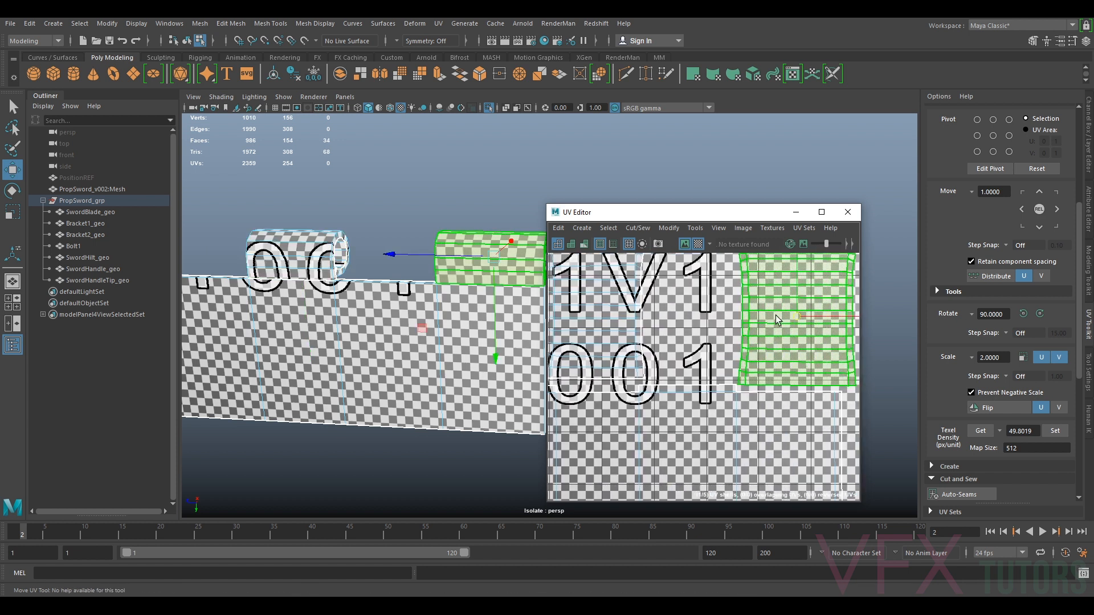
pyautogui.press('f')
pyautogui.keyDown('alt'); pyautogui.moveTo(459, 347); pyautogui.dragTo(507, 368); pyautogui.keyUp('alt')
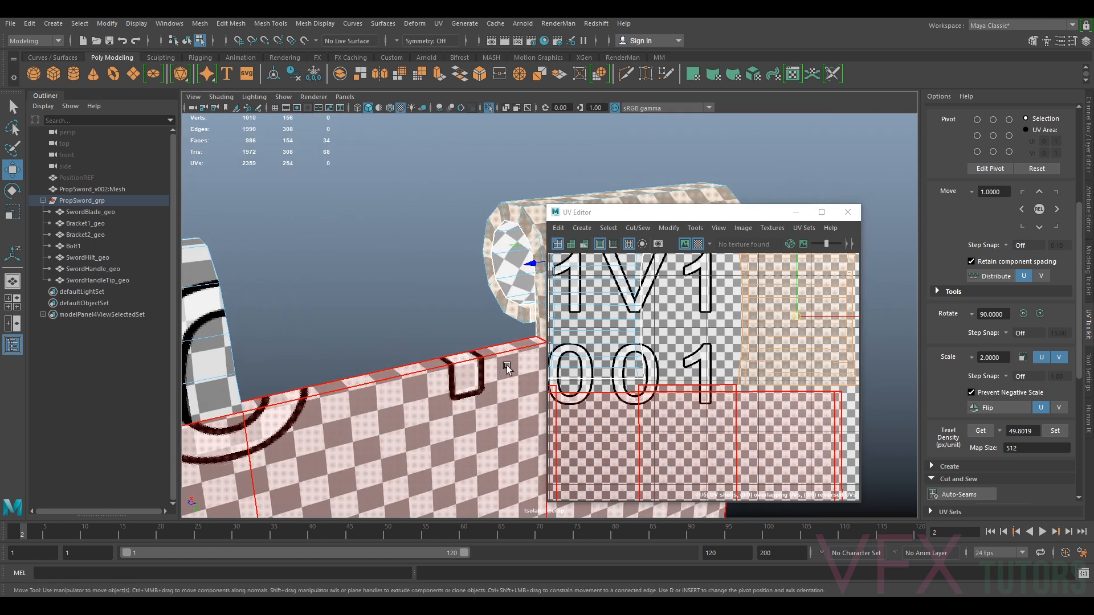
# Select the other cylinder shell and adjust both cylinder shells' positions along the top of the 0–1 space
pyautogui.scroll(8, 751, 389)
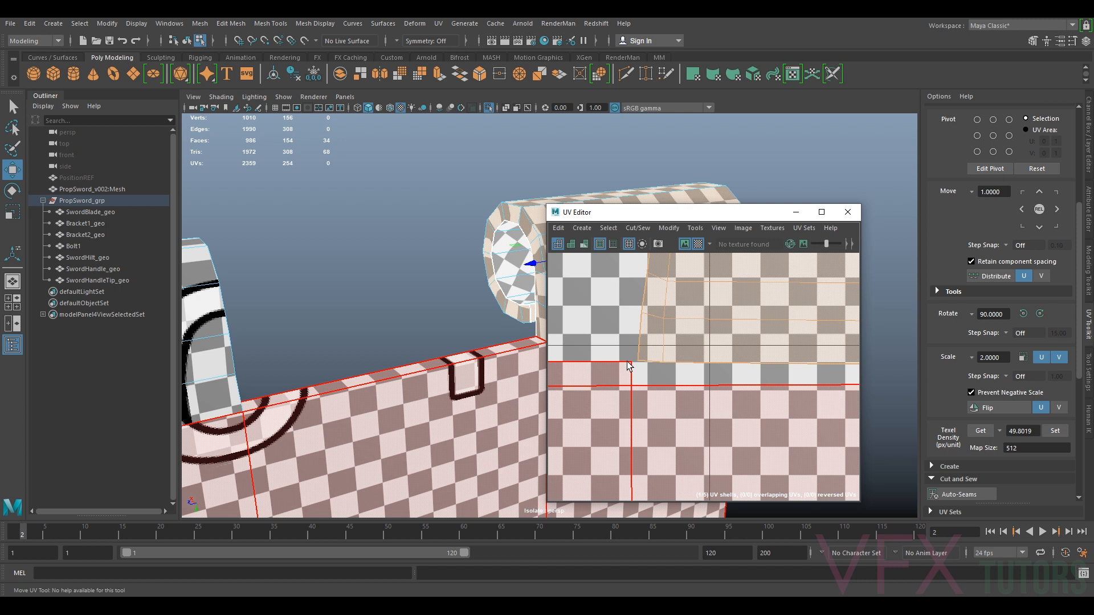
pyautogui.scroll(-2, 710, 393)
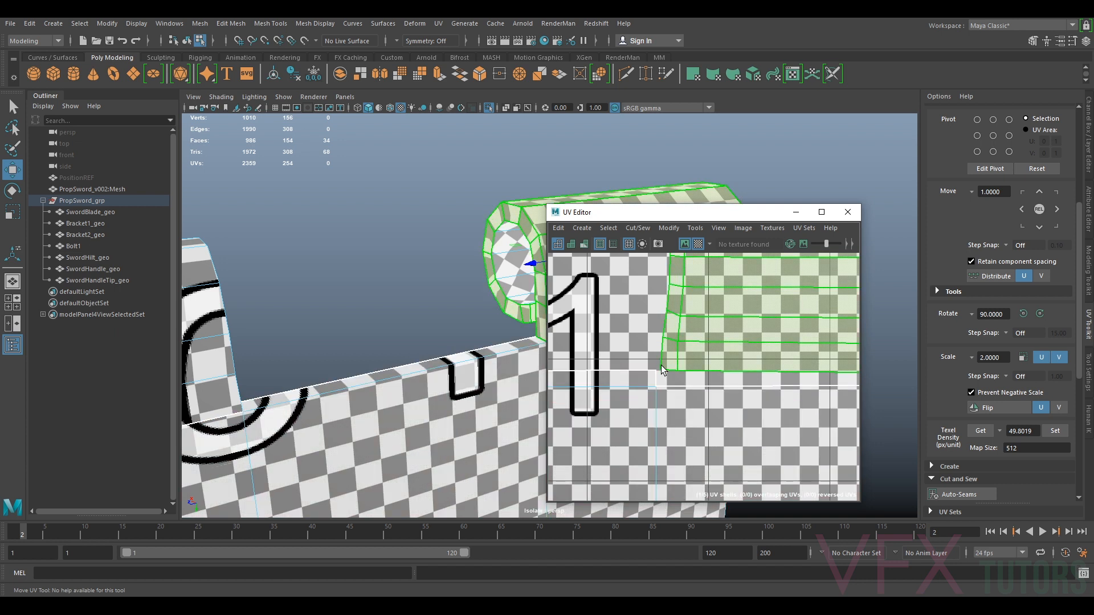
pyautogui.scroll(-2, 663, 371)
pyautogui.click(705, 351)
pyautogui.moveTo(740, 279); pyautogui.dragTo(734, 278)
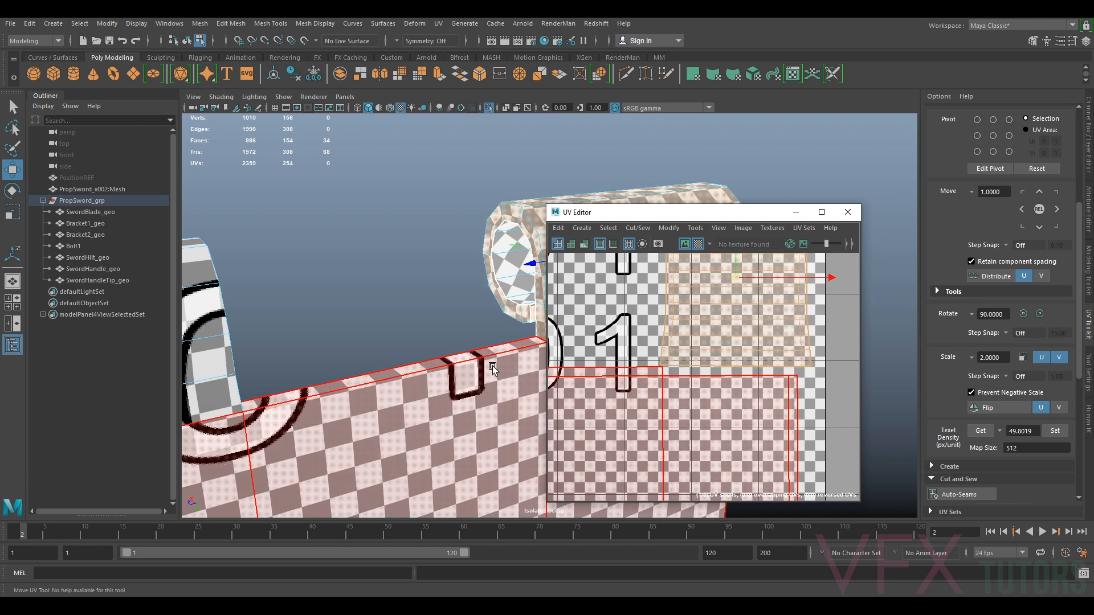
pyautogui.scroll(-5, 490, 363)
pyautogui.keyDown('alt'); pyautogui.moveTo(491, 364); pyautogui.dragTo(495, 345); pyautogui.keyUp('alt')
pyautogui.keyDown('alt'); pyautogui.moveTo(761, 395); pyautogui.dragTo(784, 393, button='middle'); pyautogui.keyUp('alt')
pyautogui.scroll(-5, 716, 383)
pyautogui.scroll(5, 700, 303)
pyautogui.keyDown('alt'); pyautogui.moveTo(700, 303); pyautogui.dragTo(732, 333, button='middle'); pyautogui.keyUp('alt')
pyautogui.click(732, 338)
pyautogui.moveTo(737, 311); pyautogui.dragTo(741, 317)
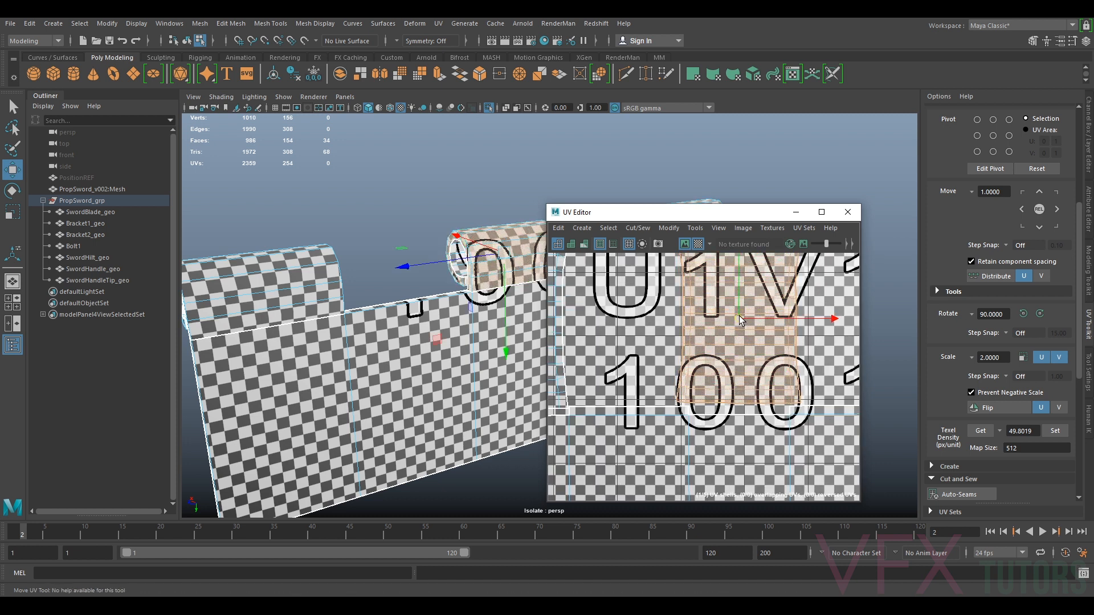
# Move the plate shell up so it sits against the cylinder shells
pyautogui.scroll(-2, 741, 321)
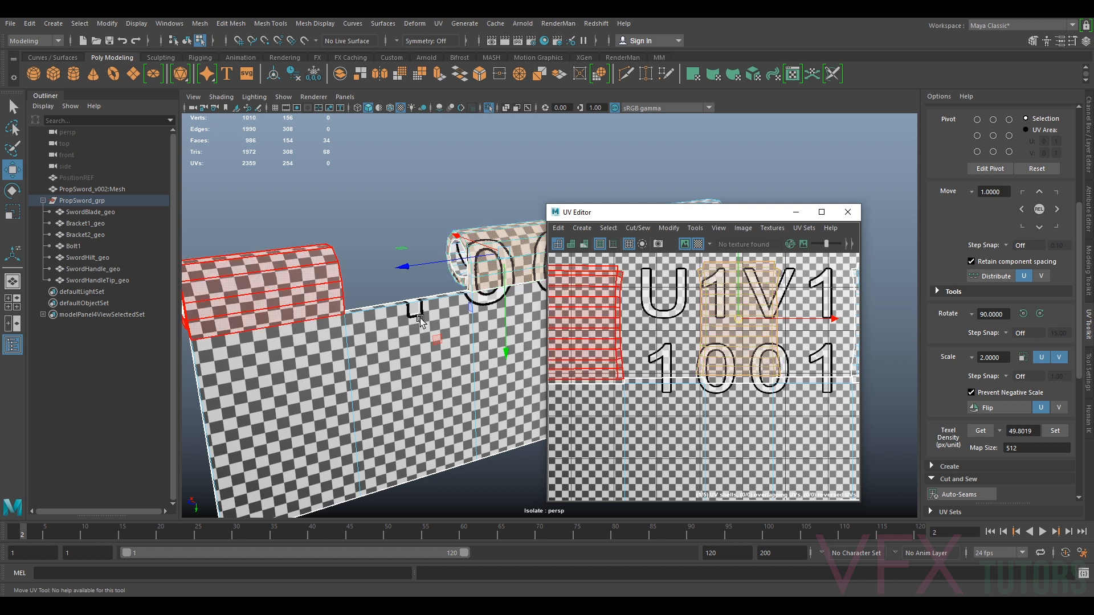
pyautogui.keyDown('alt'); pyautogui.moveTo(661, 377); pyautogui.dragTo(738, 361, button='middle'); pyautogui.keyUp('alt')
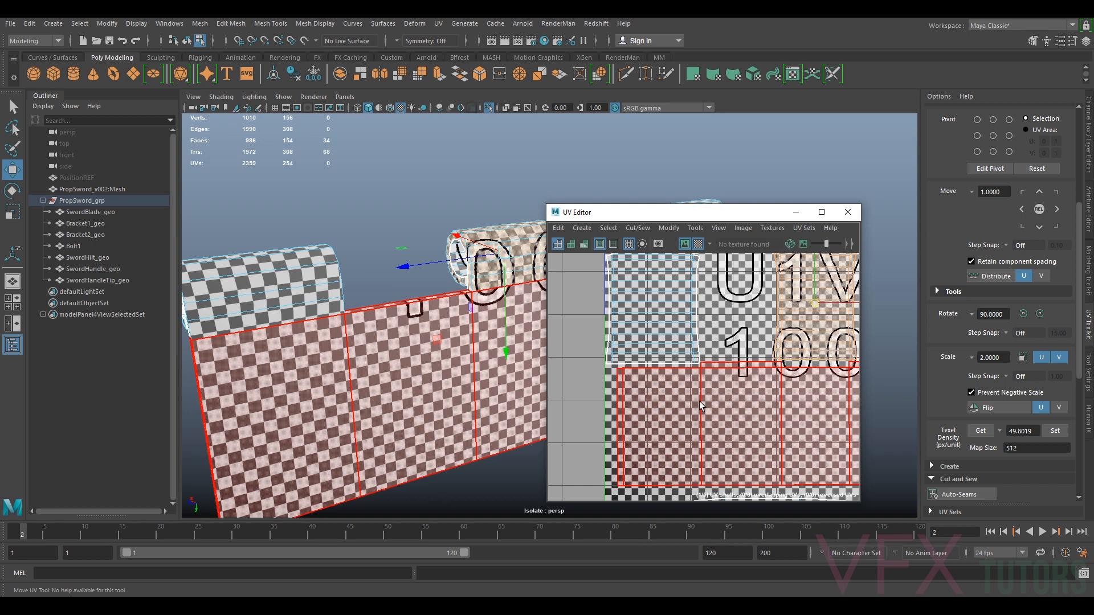
pyautogui.scroll(3, 711, 375)
pyautogui.moveTo(637, 338); pyautogui.dragTo(635, 321, button='right')
pyautogui.click(664, 335)
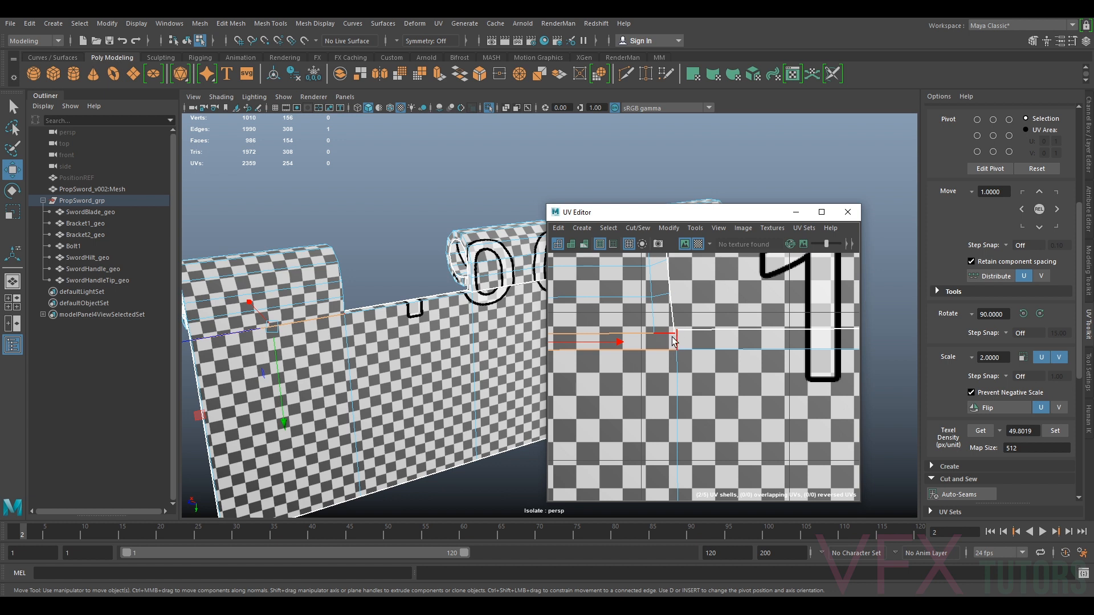
# Select the bracket's plate and cylinder shells, scale them down and reposition them in UV space
pyautogui.scroll(-5, 713, 356)
pyautogui.scroll(4, 681, 354)
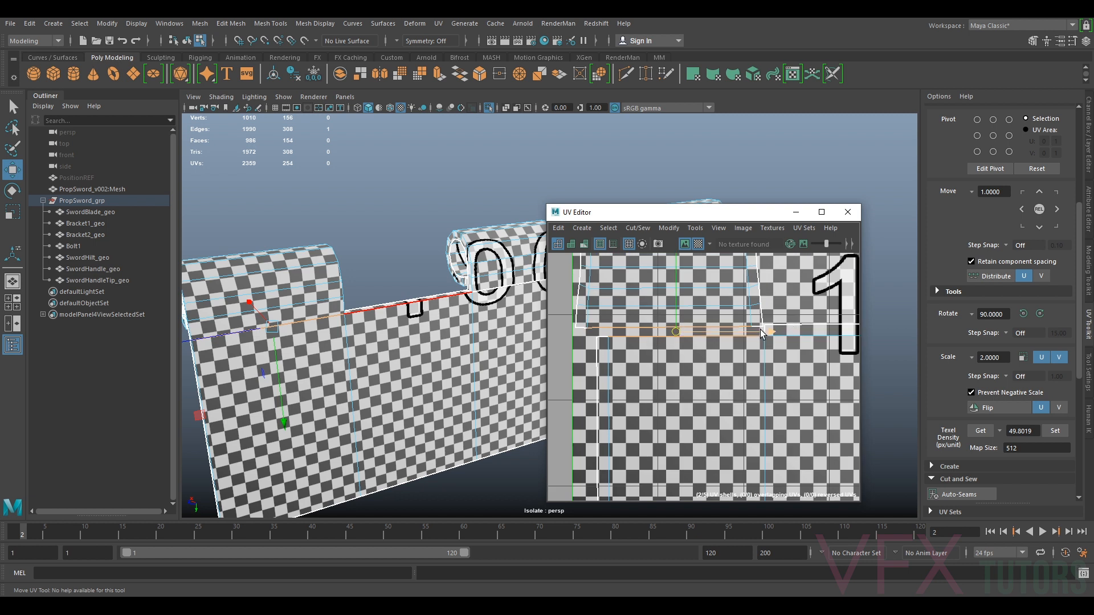
pyautogui.keyDown('alt'); pyautogui.moveTo(382, 325); pyautogui.dragTo(461, 345); pyautogui.keyUp('alt')
pyautogui.scroll(-5, 730, 337)
pyautogui.scroll(3, 730, 337)
pyautogui.scroll(-6, 741, 342)
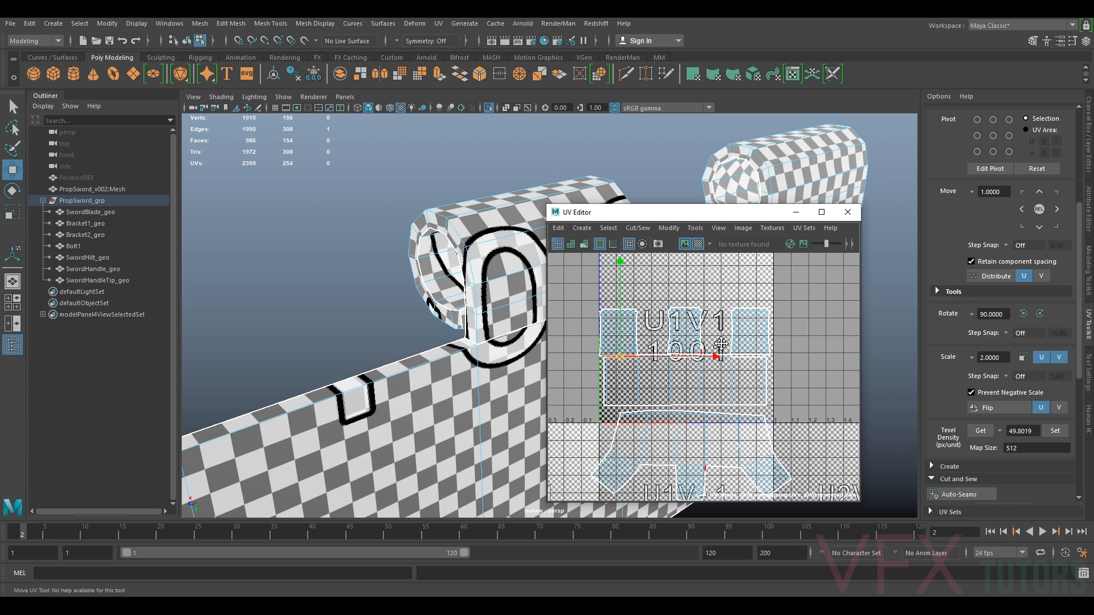
pyautogui.scroll(2, 721, 346)
pyautogui.moveTo(575, 392); pyautogui.dragTo(574, 392)
pyautogui.scroll(5, 698, 362)
pyautogui.scroll(-9, 698, 362)
pyautogui.keyDown('ctrl'); pyautogui.moveTo(706, 361); pyautogui.dragTo(633, 345, button='right'); pyautogui.keyUp('ctrl')
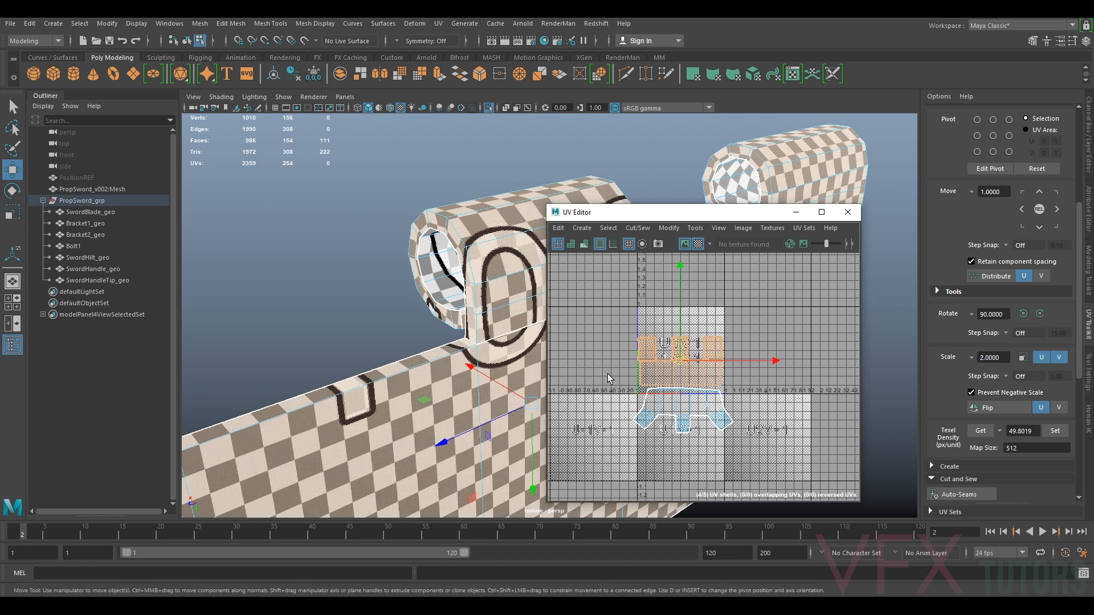
pyautogui.press('r')
pyautogui.moveTo(680, 361); pyautogui.dragTo(602, 395)
pyautogui.press('w')
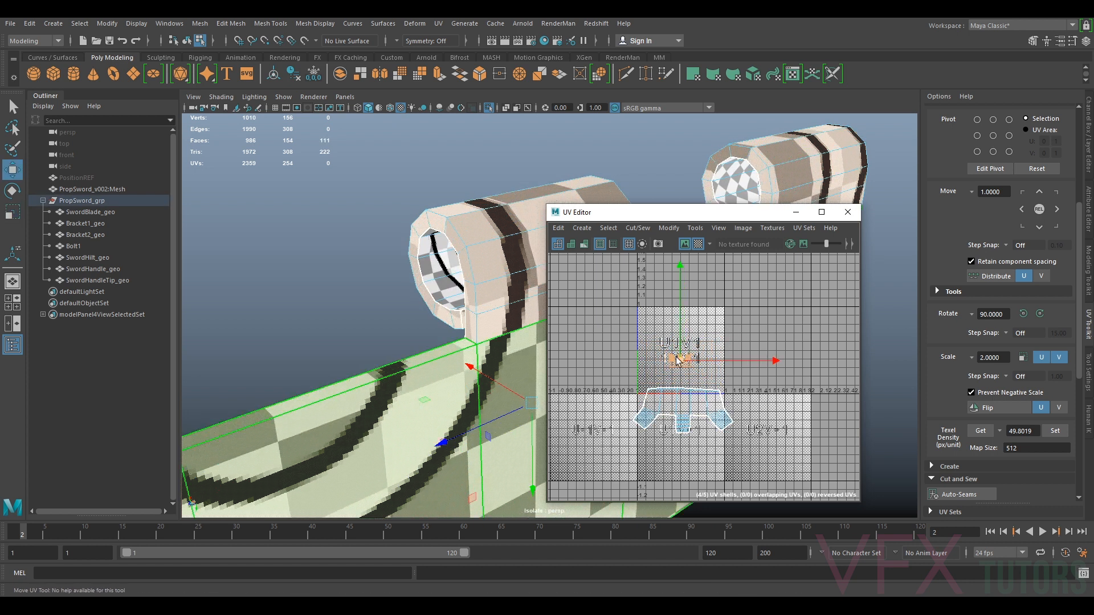
pyautogui.moveTo(681, 361); pyautogui.dragTo(658, 337)
pyautogui.scroll(6, 703, 409)
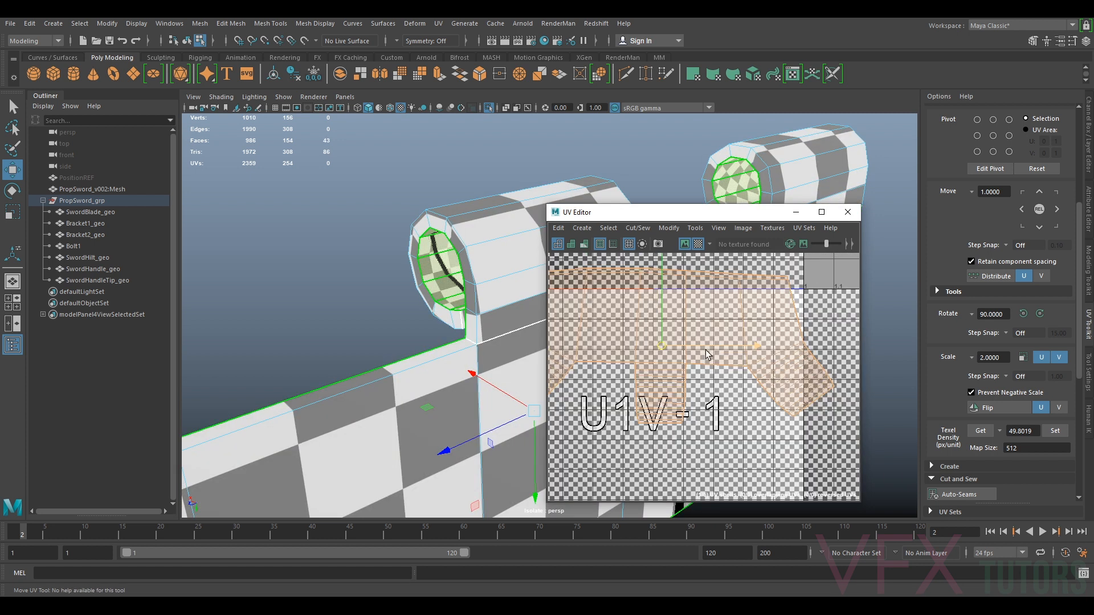
# Select the edges around the cylinder's end cap and cut them into separate UV shells
pyautogui.rightClick(737, 353)
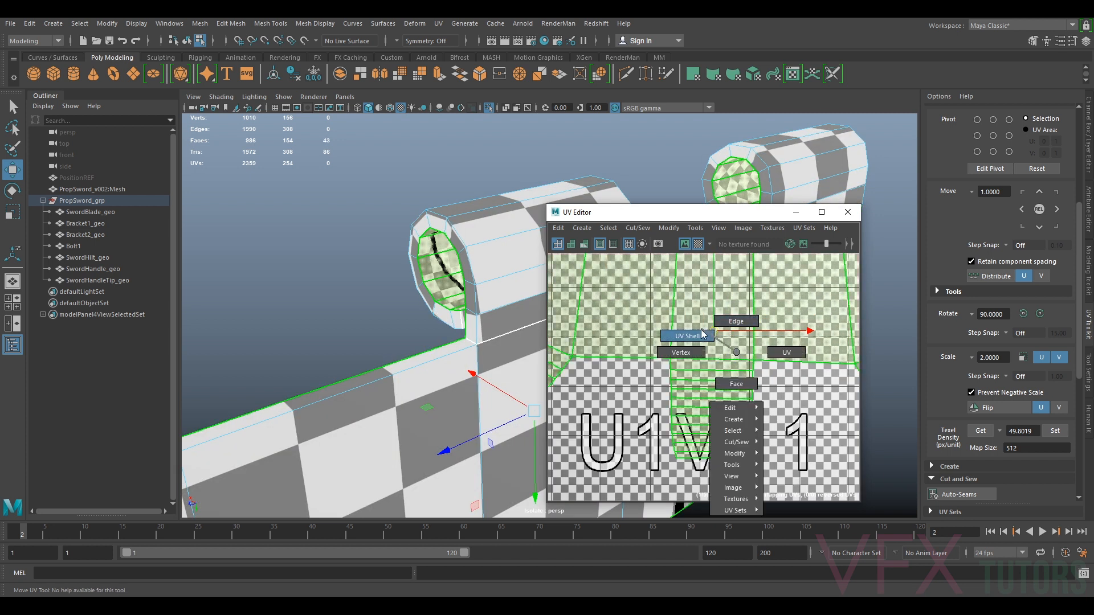
pyautogui.click(727, 321)
pyautogui.click(716, 359)
pyautogui.keyDown('alt'); pyautogui.moveTo(646, 363); pyautogui.dragTo(844, 365, button='middle'); pyautogui.keyUp('alt')
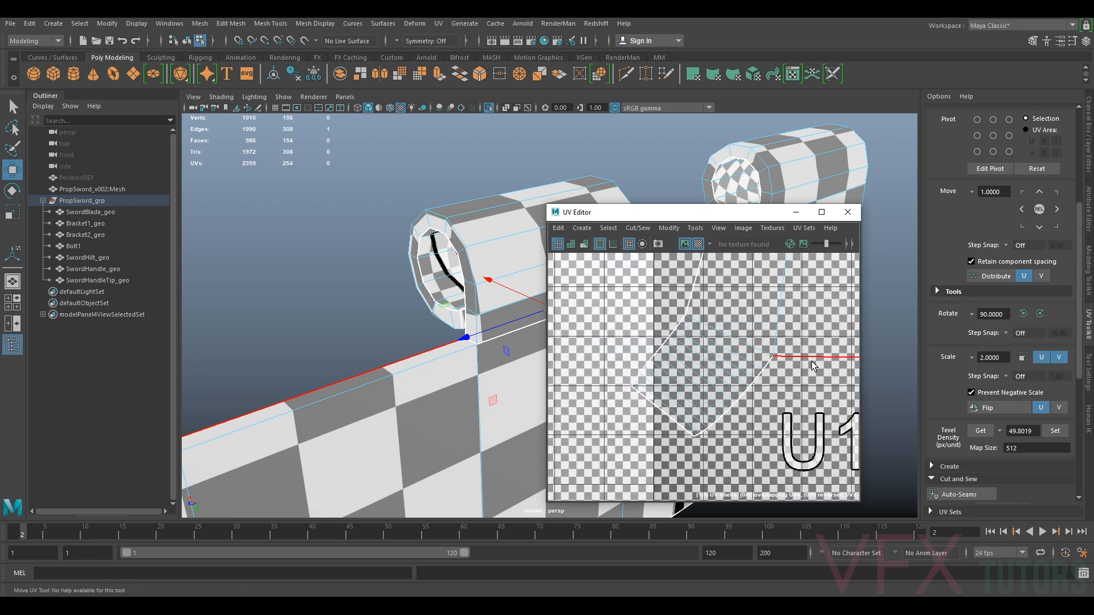
pyautogui.keyDown('shift'); pyautogui.click(749, 345); pyautogui.keyUp('shift')
pyautogui.scroll(-5, 757, 342)
pyautogui.scroll(5, 756, 344)
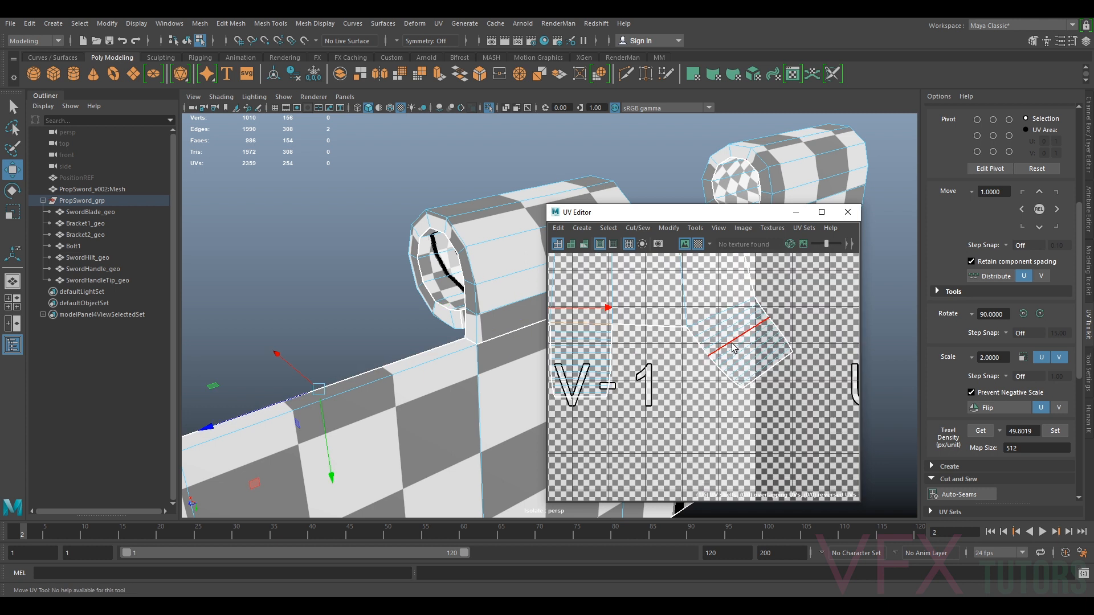
pyautogui.keyDown('shift'); pyautogui.click(717, 307); pyautogui.keyUp('shift')
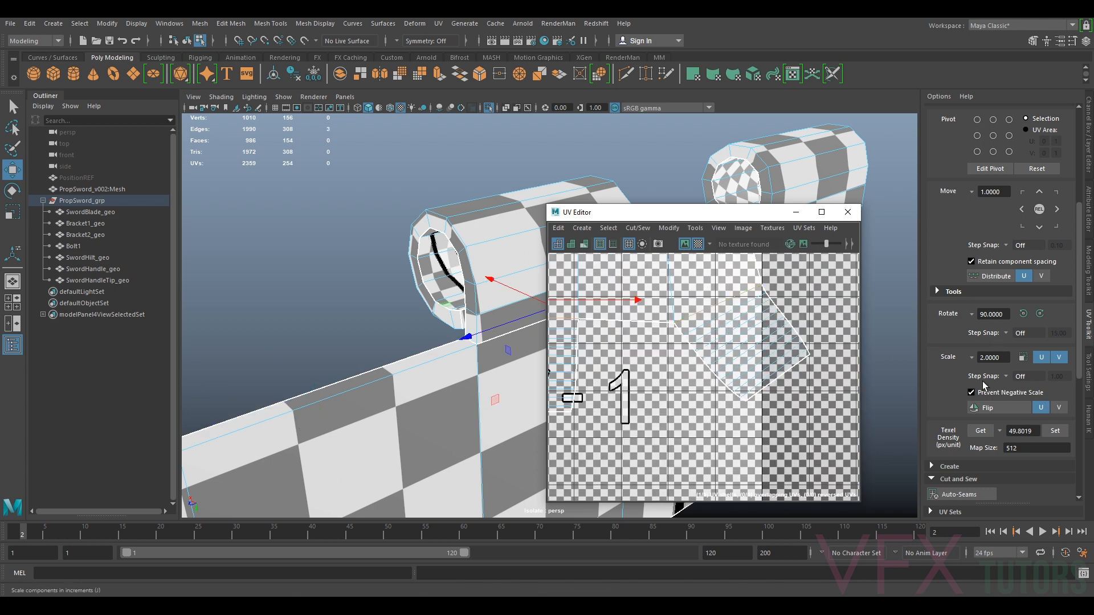
pyautogui.scroll(-5, 984, 386)
pyautogui.click(957, 271)
pyautogui.scroll(-4, 708, 314)
# Select the cylinder's body shell and unfold it
pyautogui.keyDown('alt'); pyautogui.moveTo(706, 331); pyautogui.dragTo(762, 384, button='middle'); pyautogui.keyUp('alt')
pyautogui.moveTo(742, 340); pyautogui.dragTo(693, 323, button='right')
pyautogui.click(692, 327)
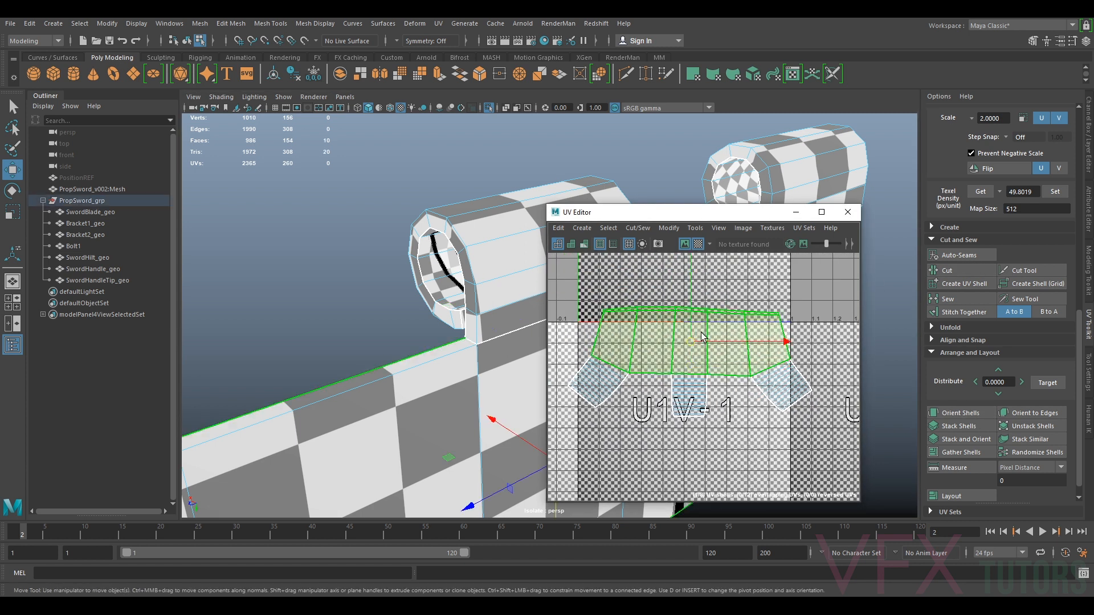
pyautogui.click(665, 227)
pyautogui.click(721, 582)
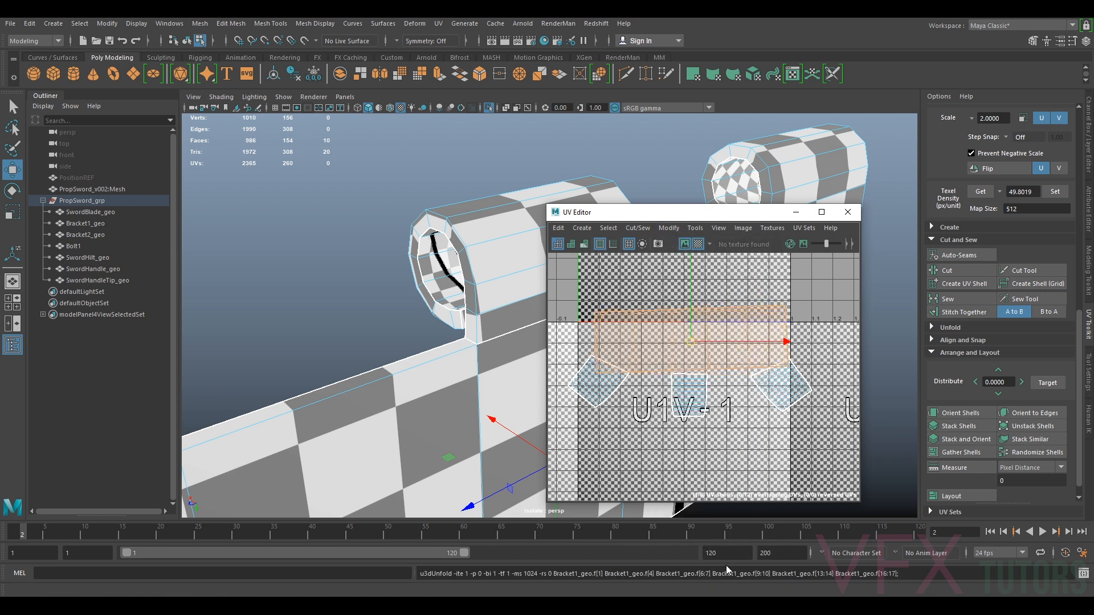
# Move the unfolded cylinder shell up into the 0–1 space
pyautogui.scroll(-2, 757, 338)
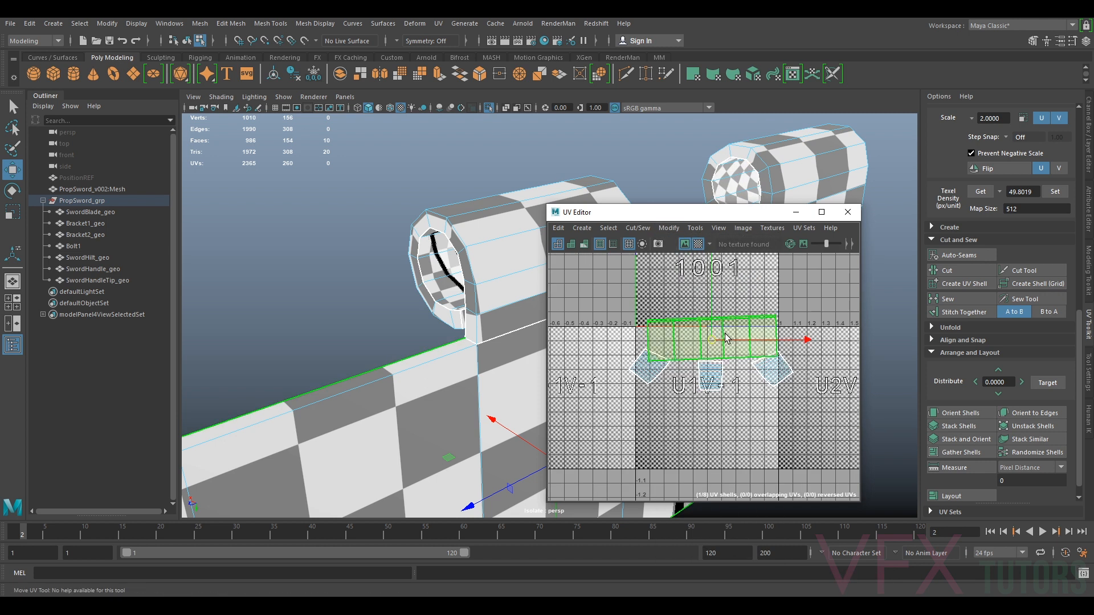
pyautogui.moveTo(714, 339); pyautogui.dragTo(713, 272)
pyautogui.scroll(-4, 454, 349)
pyautogui.scroll(-4, 454, 349)
pyautogui.keyDown('alt'); pyautogui.moveTo(454, 349); pyautogui.dragTo(384, 403); pyautogui.keyUp('alt')
pyautogui.keyDown('alt'); pyautogui.moveTo(478, 402); pyautogui.dragTo(372, 423, button='middle'); pyautogui.keyUp('alt')
pyautogui.keyDown('alt'); pyautogui.moveTo(372, 422); pyautogui.dragTo(417, 410); pyautogui.keyUp('alt')
pyautogui.keyDown('alt'); pyautogui.moveTo(756, 316); pyautogui.dragTo(758, 358, button='middle'); pyautogui.keyUp('alt')
pyautogui.scroll(3, 1020, 195)
# Rotate the cylinder shell 90 degrees and apply Orient Shells to it
pyautogui.click(1041, 211)
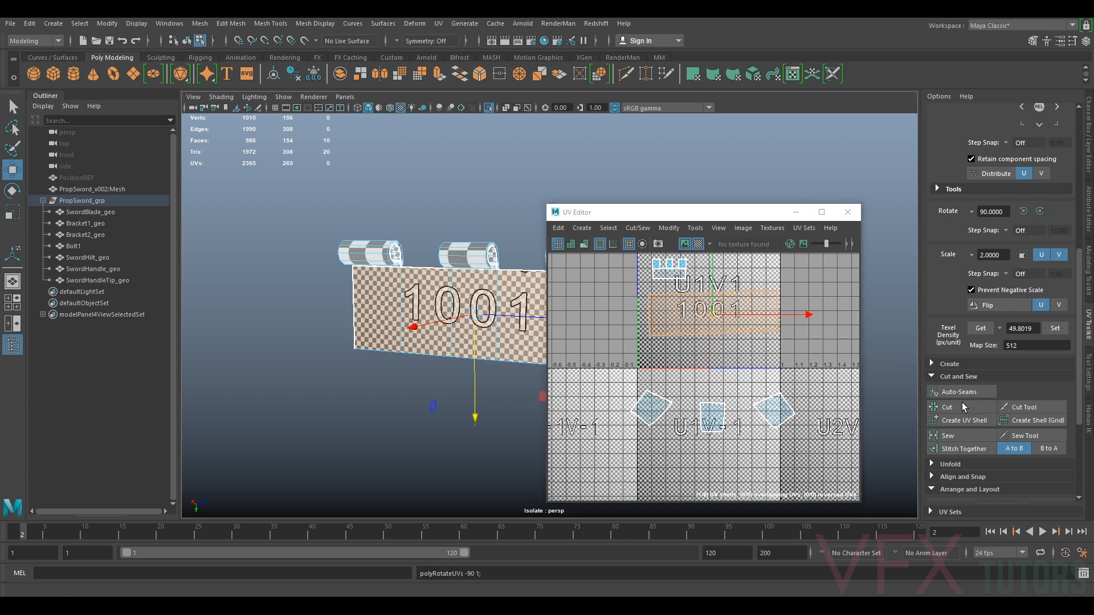
pyautogui.scroll(2, 963, 425)
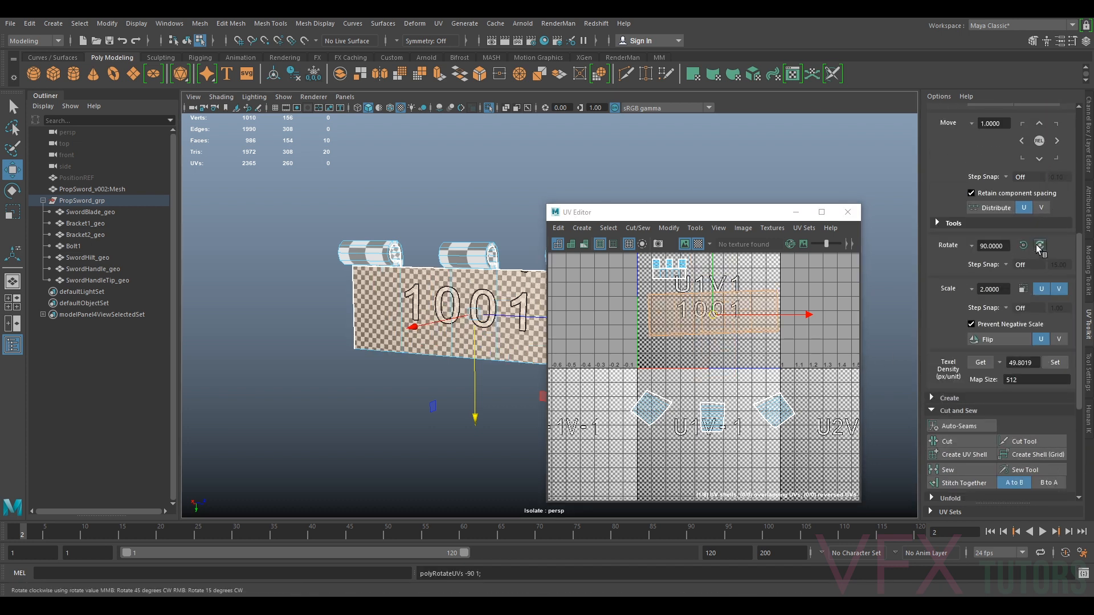
pyautogui.scroll(-5, 1017, 376)
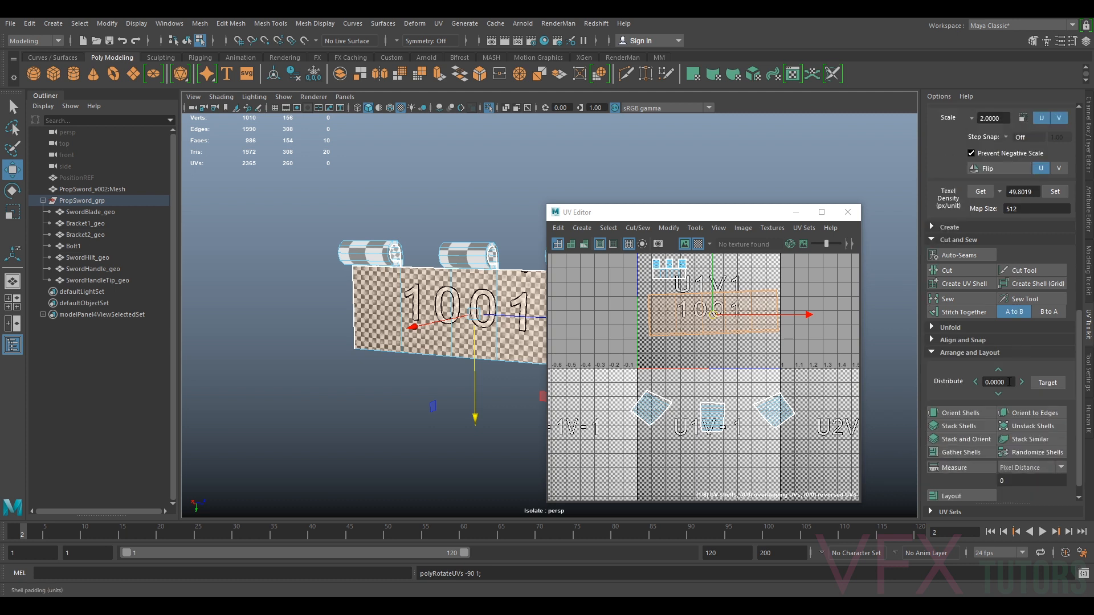
pyautogui.click(961, 413)
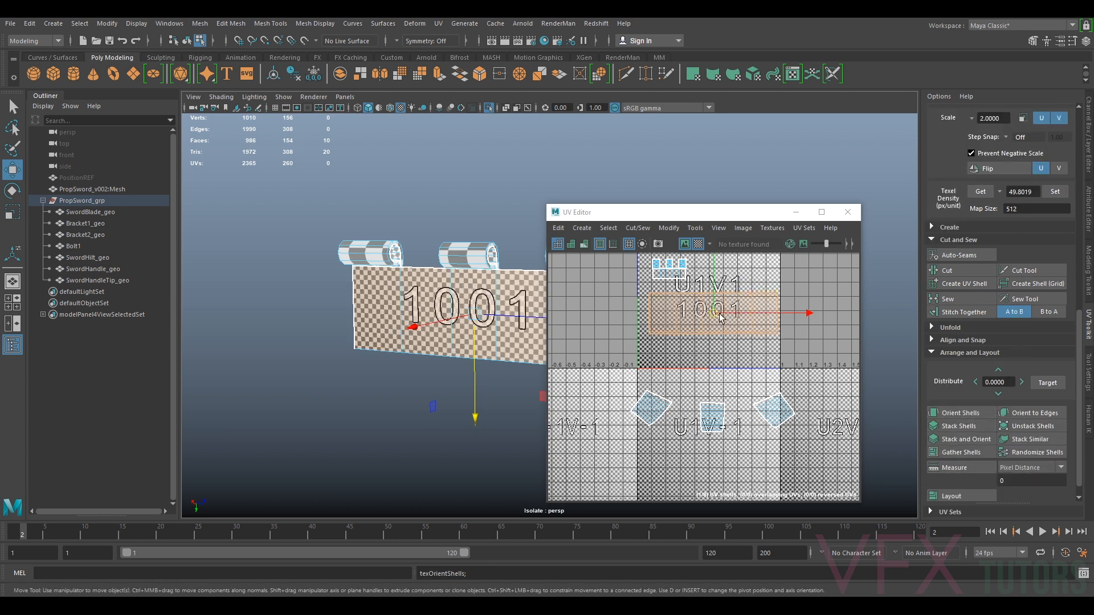
# Select the three small shells below the 0–1 space and unfold them
pyautogui.scroll(4, 716, 313)
pyautogui.keyDown('alt'); pyautogui.moveTo(716, 313); pyautogui.dragTo(741, 347, button='middle'); pyautogui.keyUp('alt')
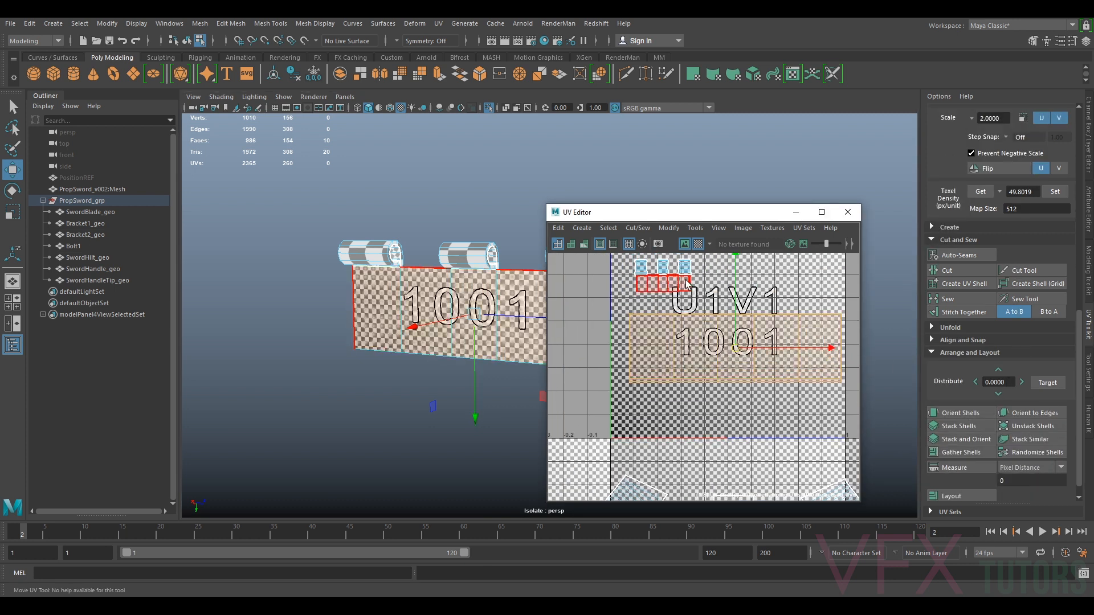
pyautogui.scroll(-5, 755, 393)
pyautogui.keyDown('alt'); pyautogui.moveTo(756, 404); pyautogui.dragTo(743, 370, button='middle'); pyautogui.keyUp('alt')
pyautogui.moveTo(722, 428); pyautogui.dragTo(635, 431)
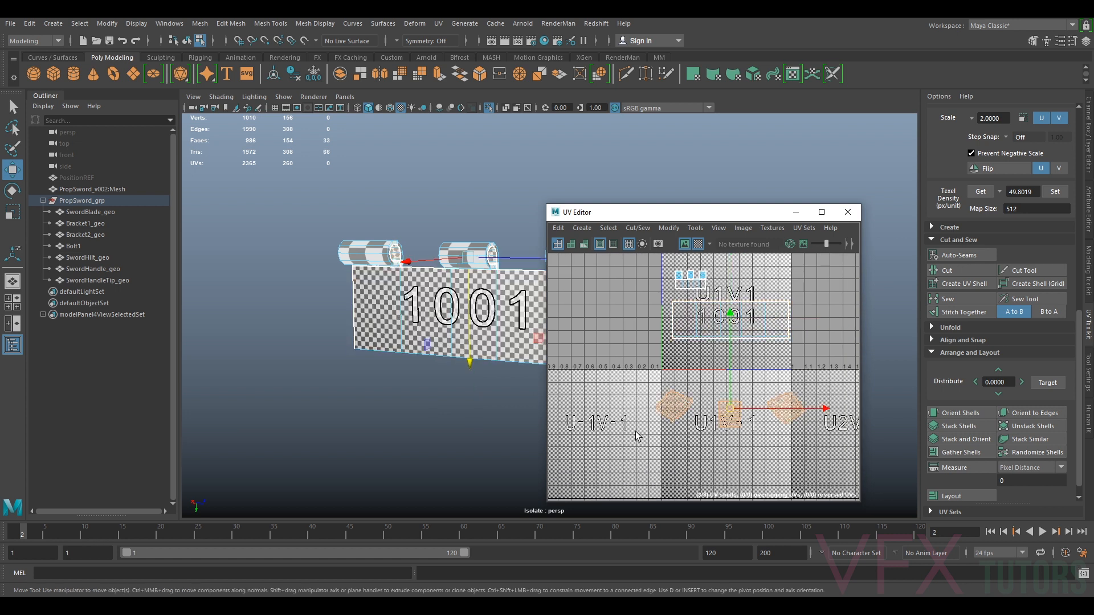
pyautogui.click(663, 231)
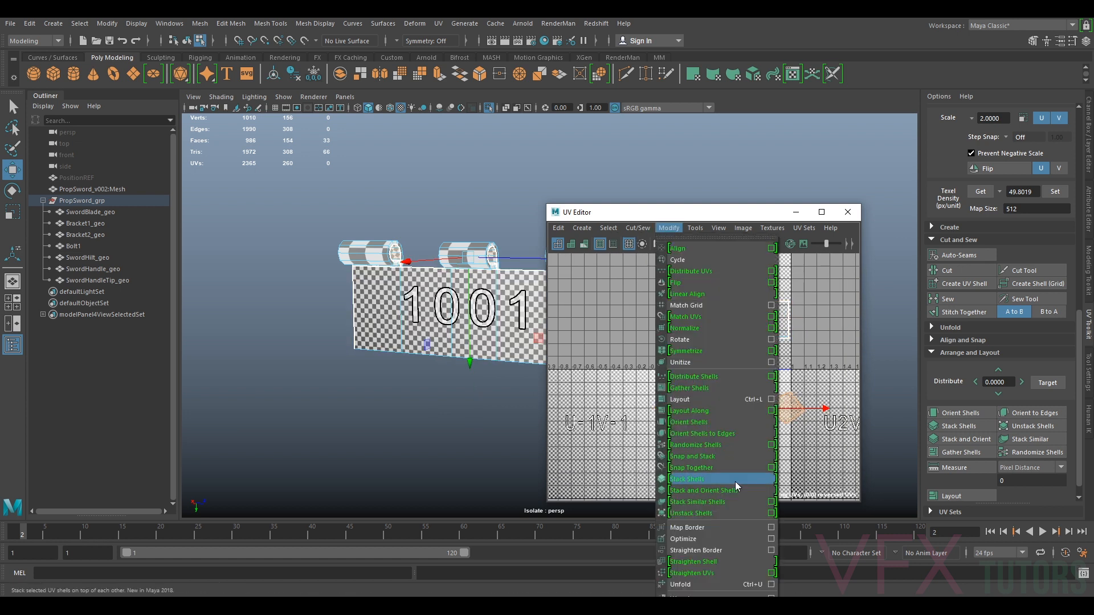
pyautogui.click(714, 581)
# Orient the three small shells and move them up beside the plate shell in the 0–1 space
pyautogui.click(982, 415)
pyautogui.moveTo(733, 411); pyautogui.dragTo(744, 374)
pyautogui.moveTo(725, 333); pyautogui.dragTo(783, 340)
pyautogui.moveTo(692, 368); pyautogui.dragTo(751, 368)
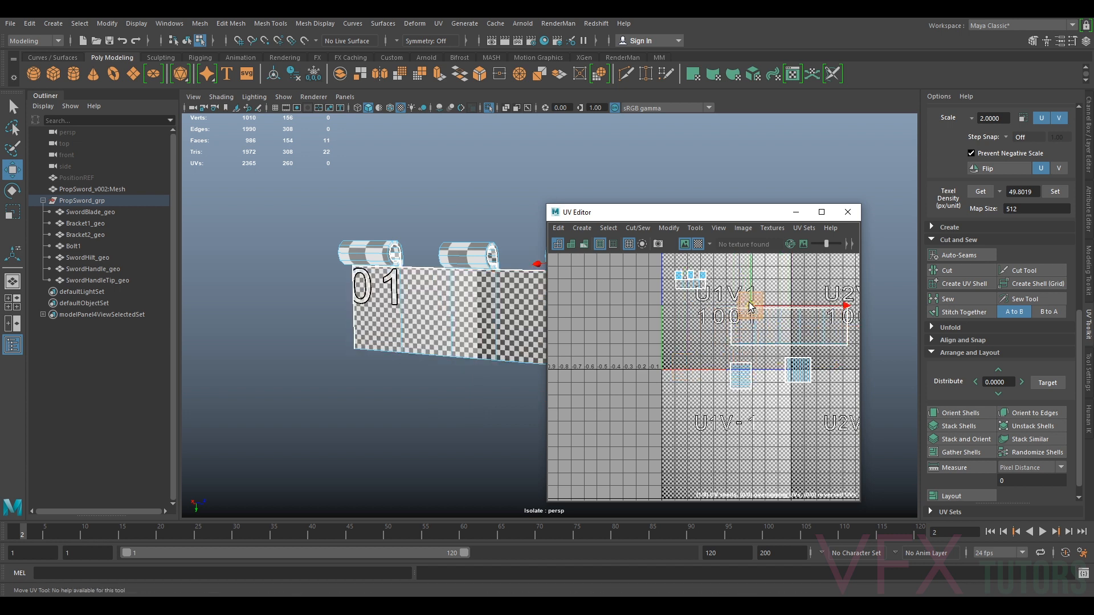
# Move one small end-cap shell next to the plate shell and rotate it twice by 90 degrees
pyautogui.scroll(4, 480, 317)
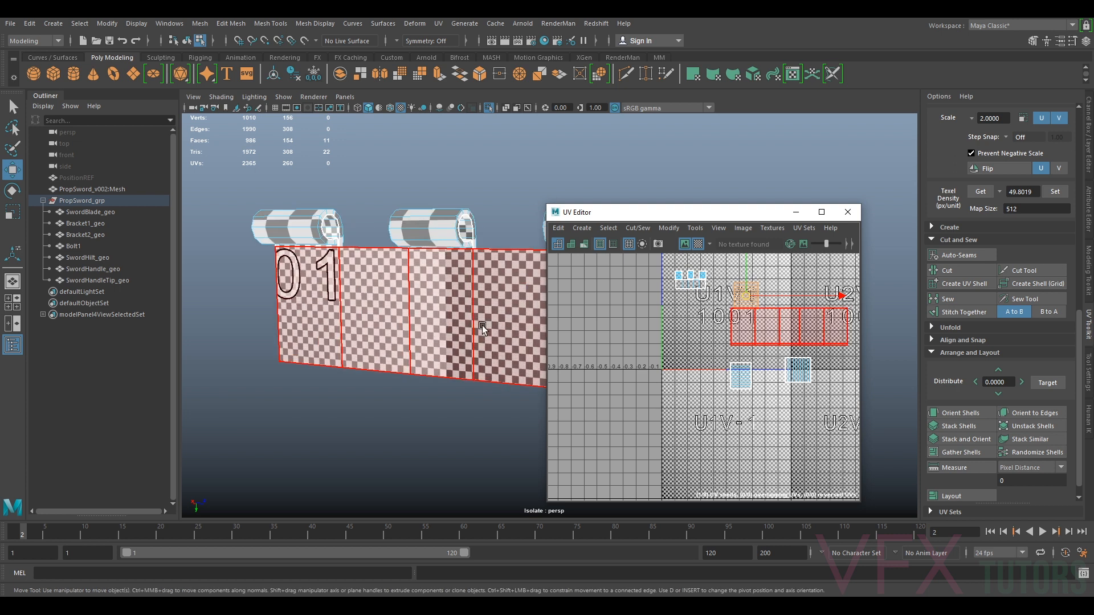
pyautogui.keyDown('alt'); pyautogui.moveTo(482, 326); pyautogui.dragTo(345, 349, button='middle'); pyautogui.keyUp('alt')
pyautogui.keyDown('alt'); pyautogui.moveTo(402, 360); pyautogui.dragTo(433, 365); pyautogui.keyUp('alt')
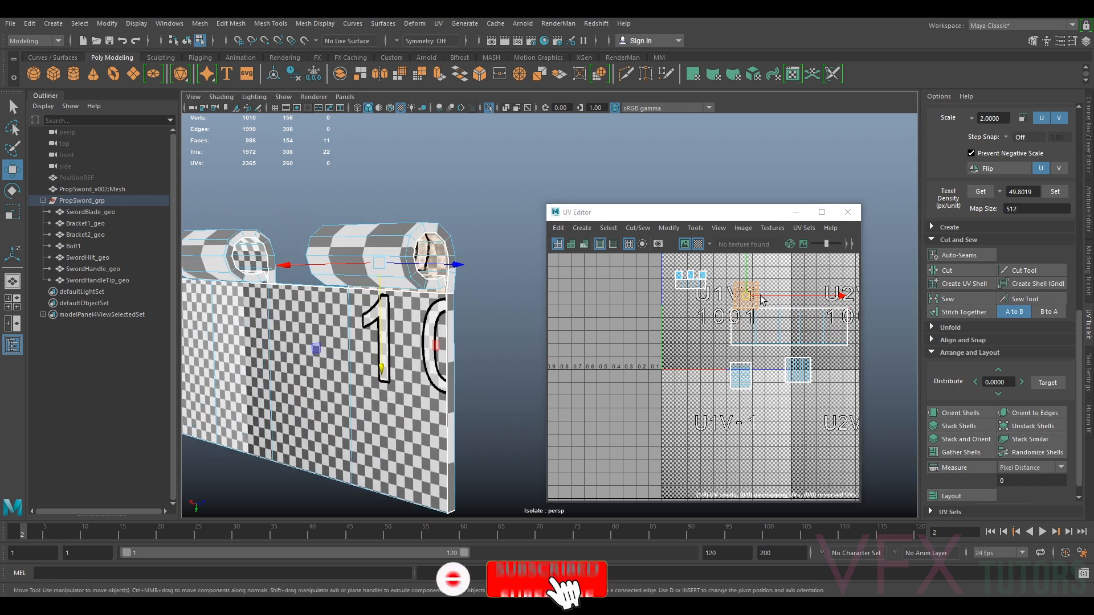
pyautogui.click(747, 385)
pyautogui.click(746, 384)
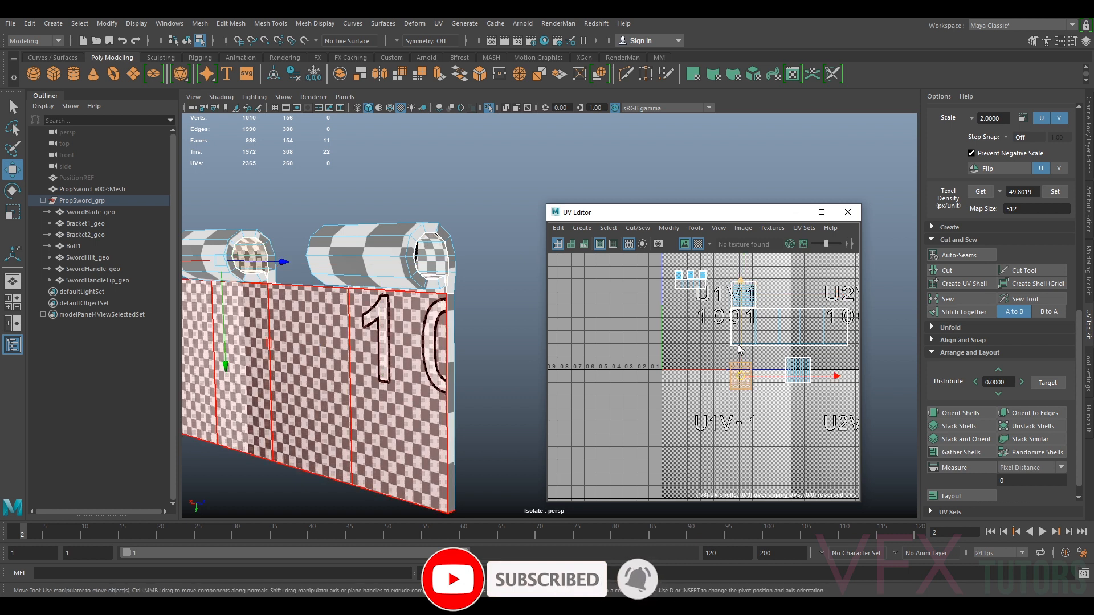
pyautogui.moveTo(743, 375); pyautogui.dragTo(710, 325)
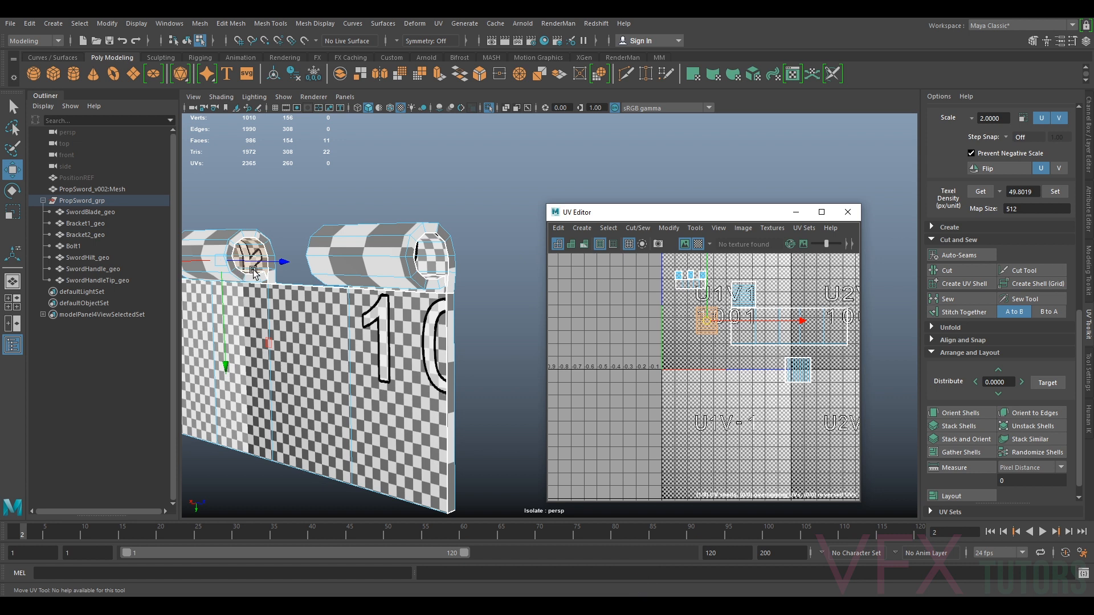
pyautogui.scroll(4, 1043, 188)
pyautogui.click(1041, 177)
pyautogui.click(1041, 177)
pyautogui.moveTo(705, 325); pyautogui.dragTo(703, 318)
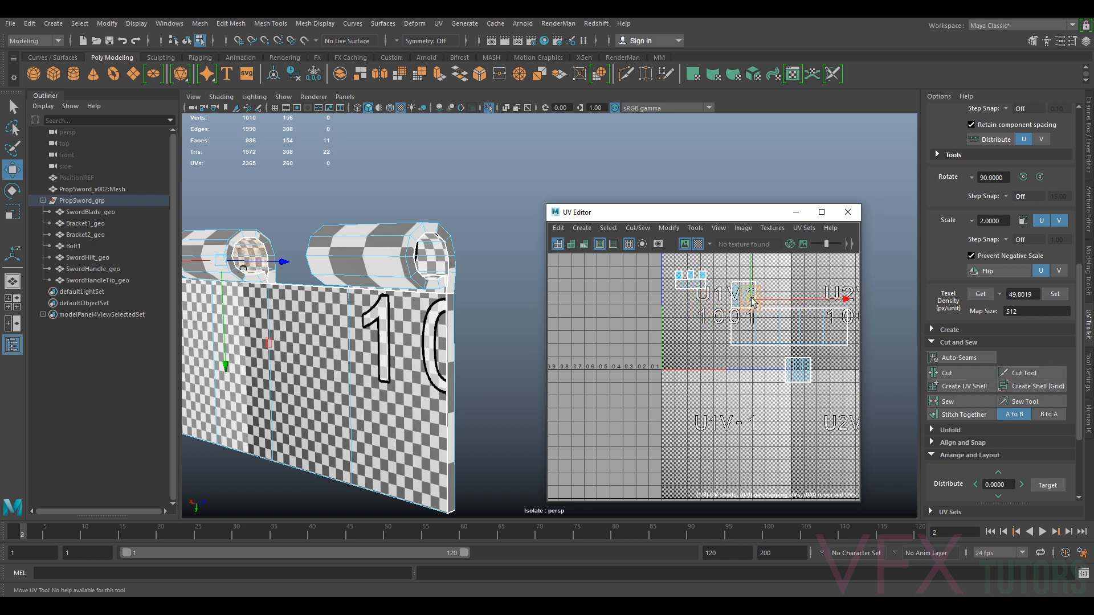
# Select the second end-cap's shell and rotate it 90 degrees twice
pyautogui.moveTo(805, 367); pyautogui.dragTo(710, 330)
pyautogui.keyDown('alt'); pyautogui.moveTo(468, 321); pyautogui.dragTo(370, 311); pyautogui.keyUp('alt')
pyautogui.keyDown('alt'); pyautogui.moveTo(342, 305); pyautogui.dragTo(382, 302, button='right'); pyautogui.keyUp('alt')
pyautogui.keyDown('alt'); pyautogui.moveTo(370, 299); pyautogui.dragTo(446, 358, button='middle'); pyautogui.keyUp('alt')
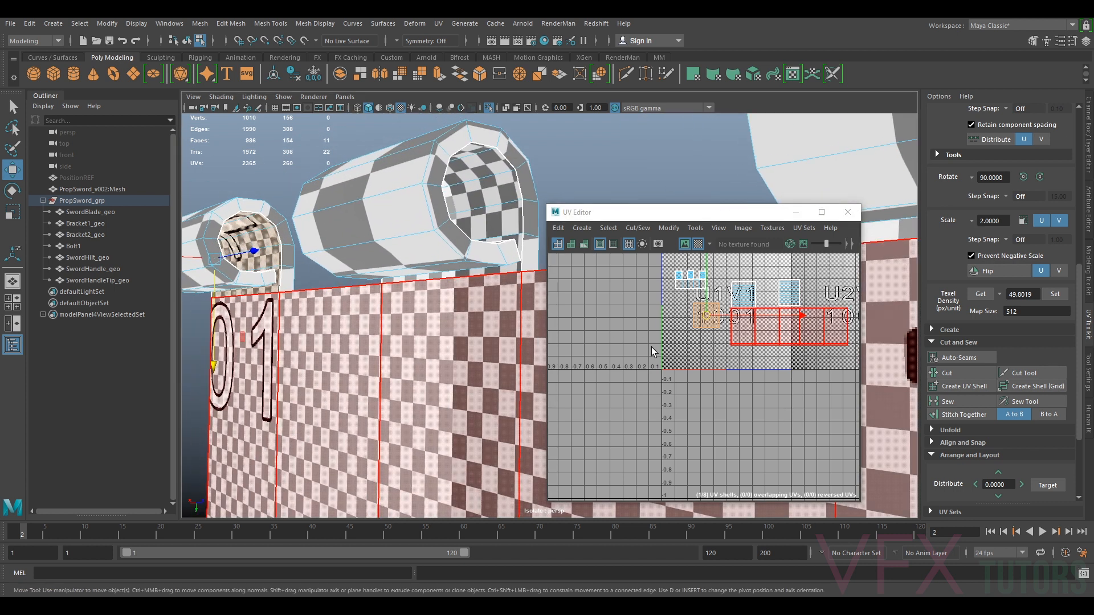
pyautogui.click(1040, 177)
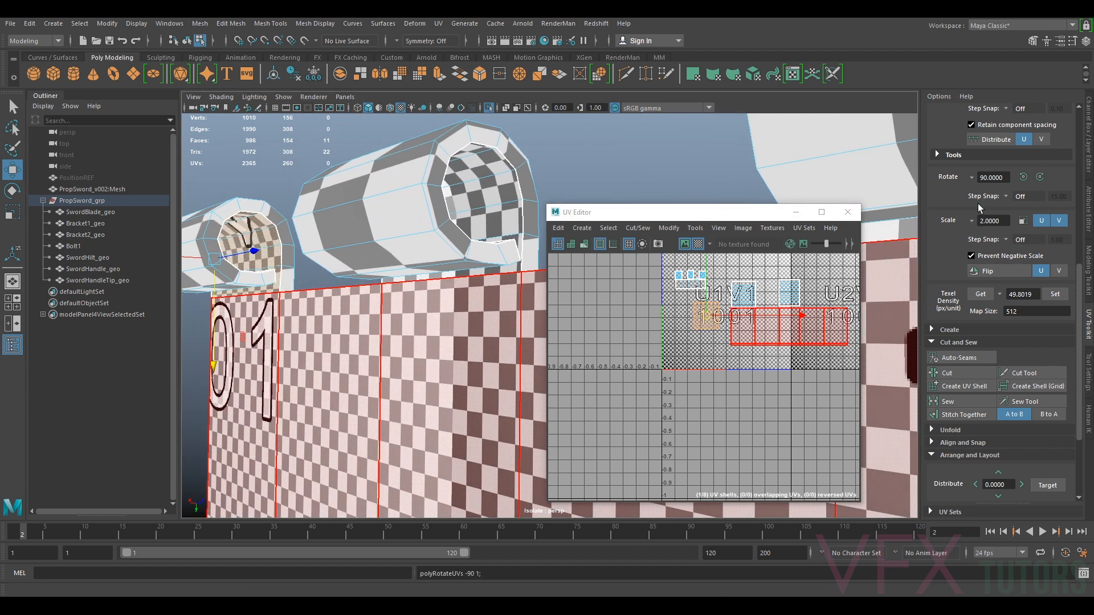
pyautogui.click(1041, 177)
# Move the rotated end-cap shell up beside the plate shell inside the 0–1 space
pyautogui.moveTo(709, 320); pyautogui.dragTo(838, 296)
pyautogui.scroll(4, 821, 317)
pyautogui.keyDown('alt'); pyautogui.moveTo(821, 319); pyautogui.dragTo(892, 385, button='middle'); pyautogui.keyUp('alt')
pyautogui.click(637, 311)
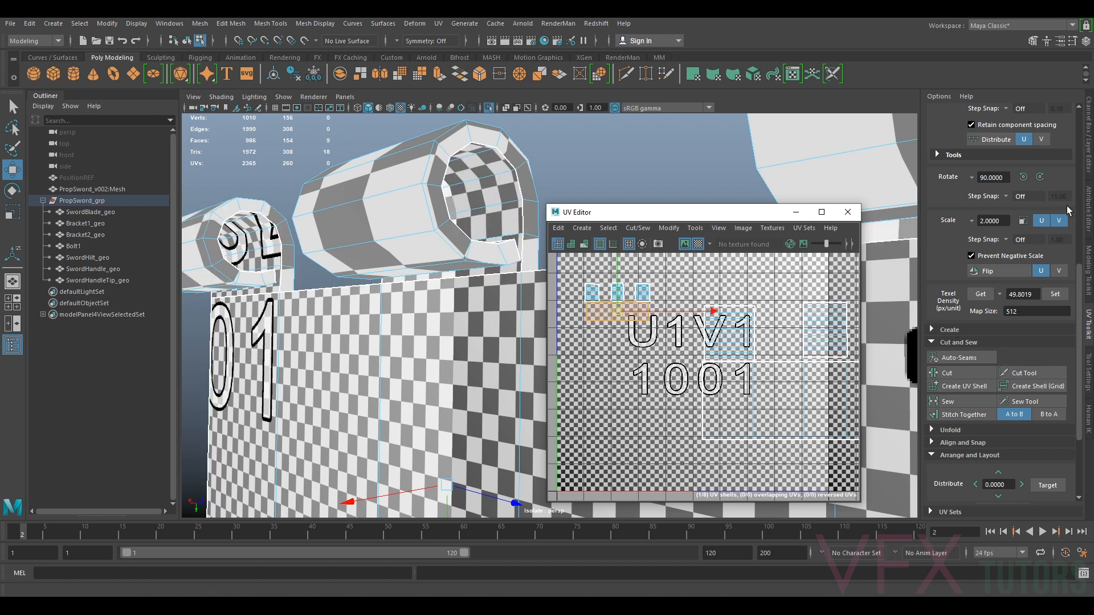
# Get the texel density from the selected shell and set 12.2501 on all bracket shells
pyautogui.scroll(2, 1031, 186)
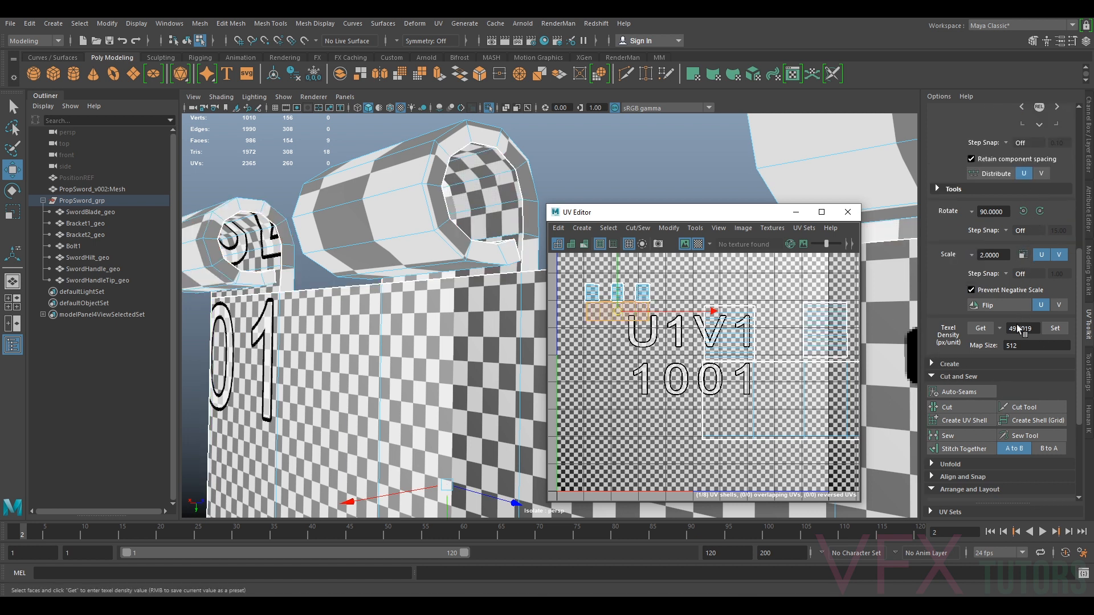
pyautogui.click(986, 334)
pyautogui.scroll(-3, 838, 317)
pyautogui.keyDown('alt'); pyautogui.moveTo(834, 319); pyautogui.dragTo(757, 323, button='middle'); pyautogui.keyUp('alt')
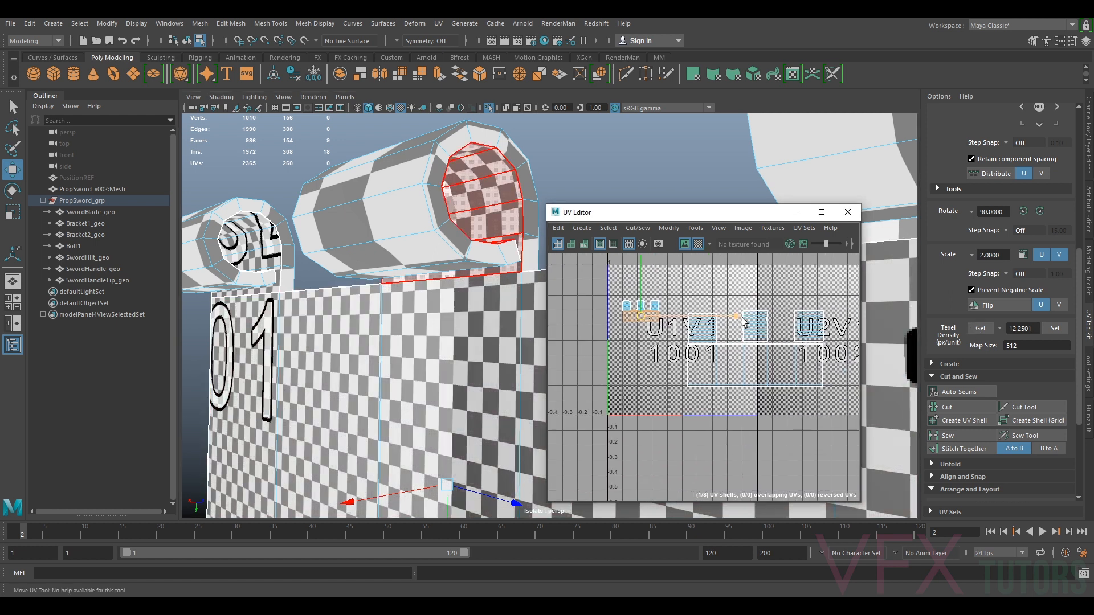
pyautogui.keyDown('shift'); pyautogui.moveTo(693, 393); pyautogui.dragTo(690, 391); pyautogui.keyUp('shift')
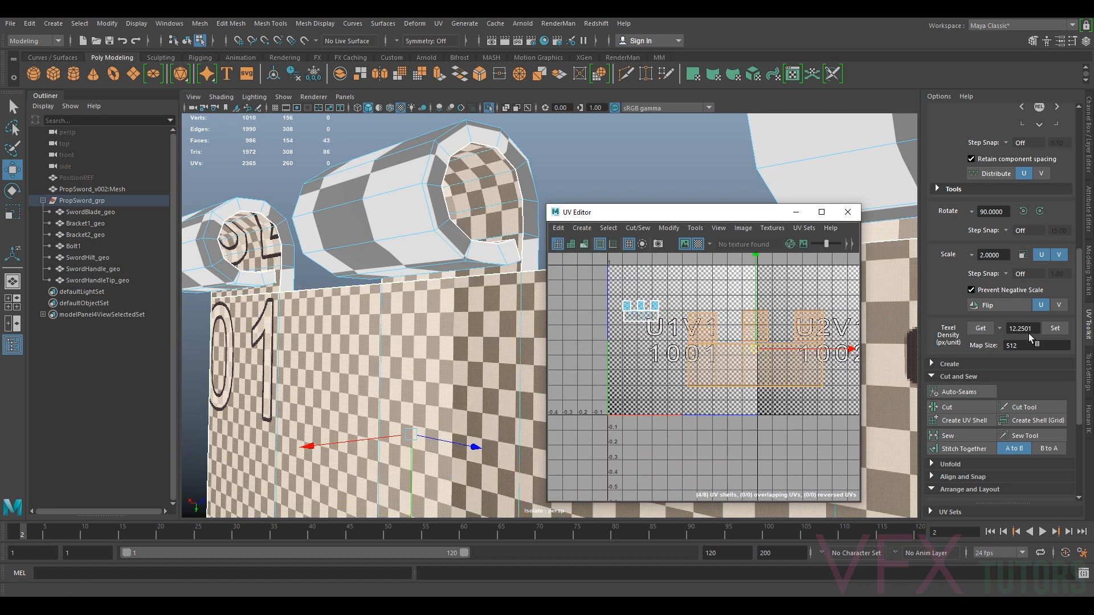
pyautogui.click(1055, 329)
# Rearrange the small end-cap shells side by side next to the plate shell
pyautogui.click(761, 366)
pyautogui.moveTo(763, 370); pyautogui.dragTo(745, 336)
pyautogui.scroll(6, 728, 334)
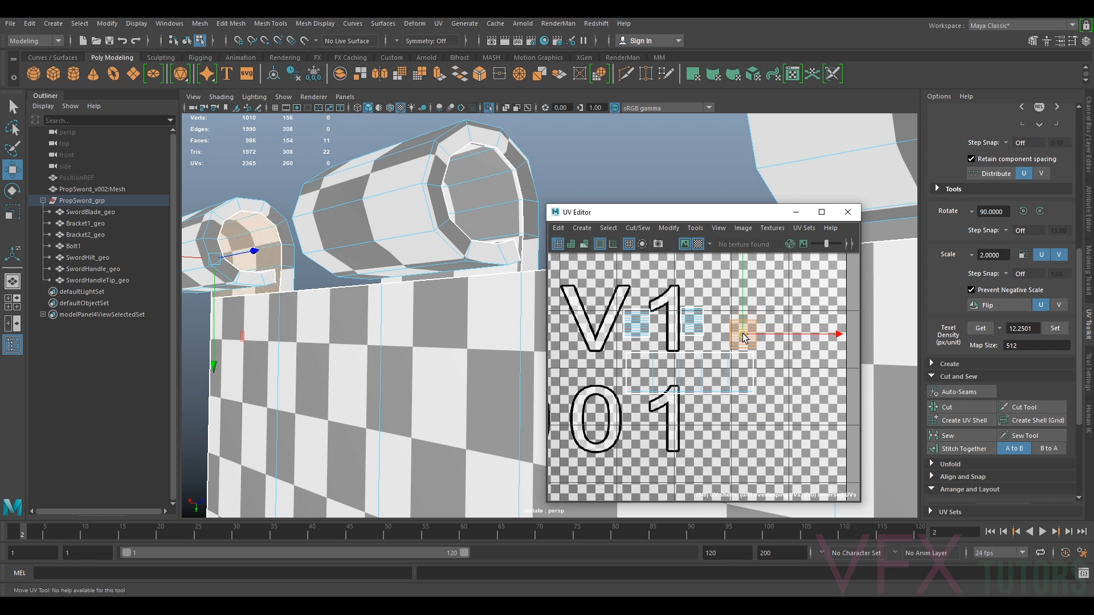
pyautogui.scroll(4, 732, 338)
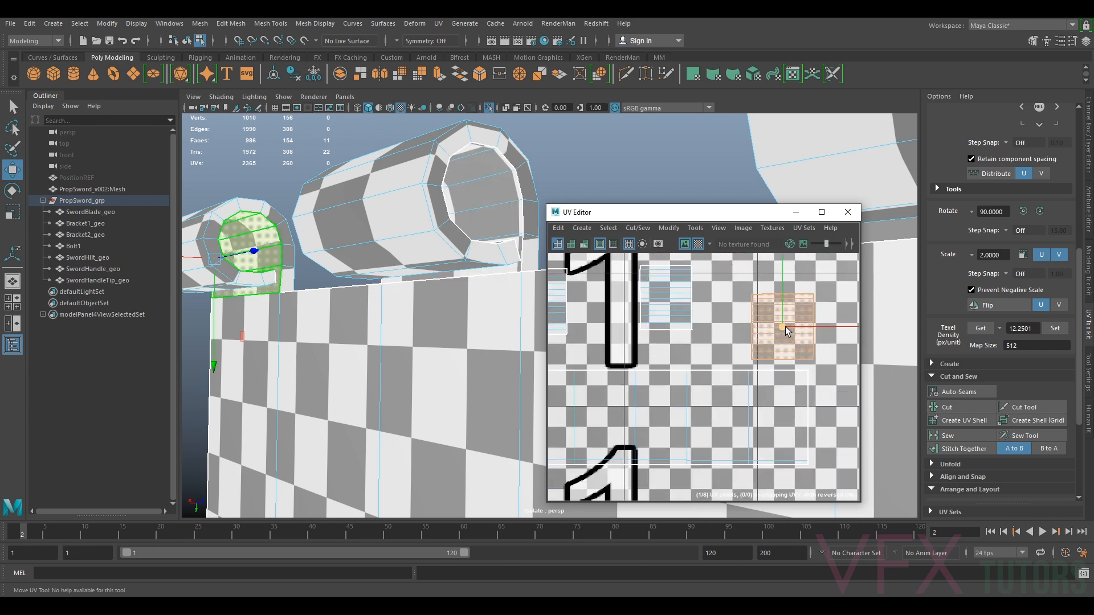
pyautogui.click(678, 309)
pyautogui.moveTo(661, 298); pyautogui.dragTo(655, 336)
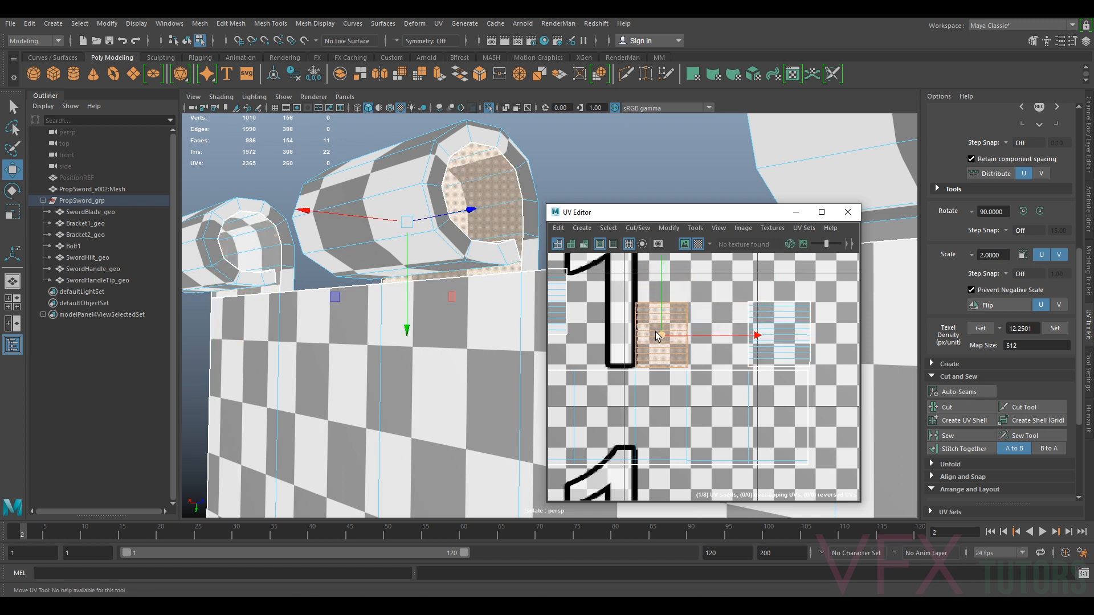
pyautogui.keyDown('alt'); pyautogui.moveTo(656, 336); pyautogui.dragTo(790, 349, button='middle'); pyautogui.keyUp('alt')
pyautogui.click(678, 321)
pyautogui.moveTo(672, 315); pyautogui.dragTo(621, 324)
pyautogui.scroll(-10, 687, 316)
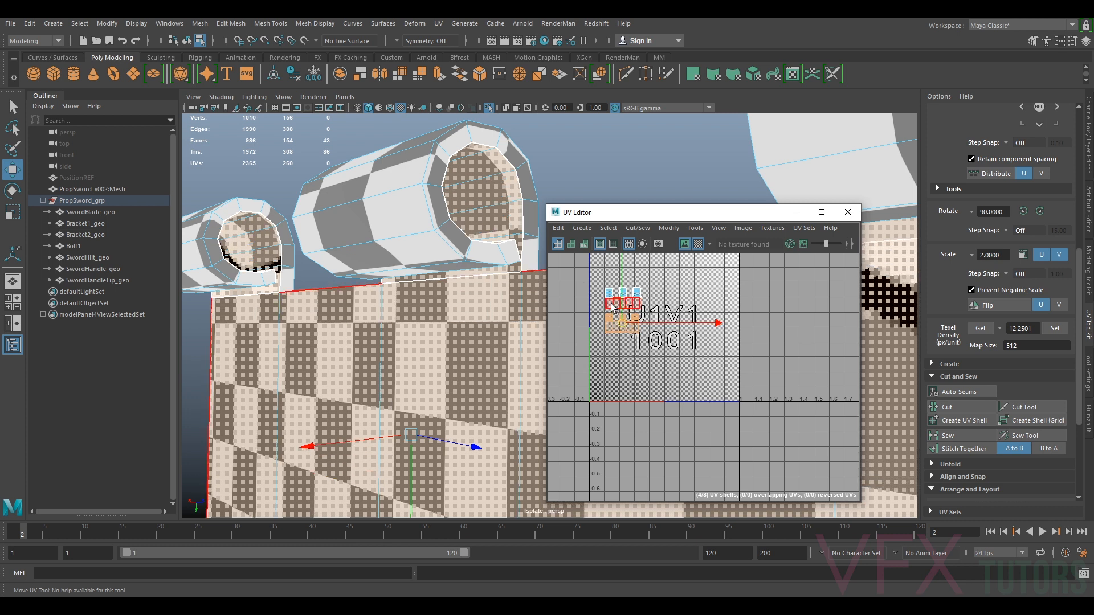
# Move all the bracket's shells together into the corner of the 0–1 space
pyautogui.moveTo(656, 270); pyautogui.dragTo(583, 351)
pyautogui.moveTo(624, 310); pyautogui.dragTo(616, 328)
pyautogui.scroll(-5, 457, 297)
pyautogui.keyDown('alt'); pyautogui.moveTo(461, 320); pyautogui.dragTo(810, 347); pyautogui.keyUp('alt')
pyautogui.keyDown('alt'); pyautogui.moveTo(403, 393); pyautogui.dragTo(312, 374, button='middle'); pyautogui.keyUp('alt')
pyautogui.keyDown('alt'); pyautogui.moveTo(479, 370); pyautogui.dragTo(511, 363); pyautogui.keyUp('alt')
pyautogui.moveTo(531, 316); pyautogui.dragTo(560, 257, button='right')
# Exit isolation, take the sword blade's 6.5900 texel density and set it on all bracket shells
pyautogui.click(473, 251)
pyautogui.click(502, 308)
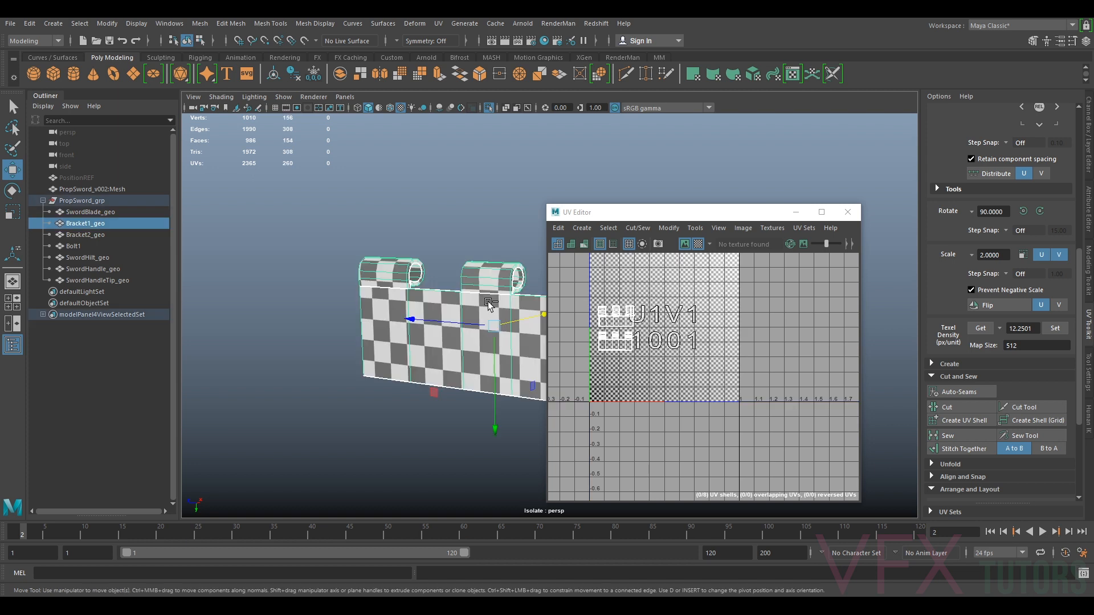
pyautogui.hotkey('ctrl', '1')
pyautogui.click(292, 387)
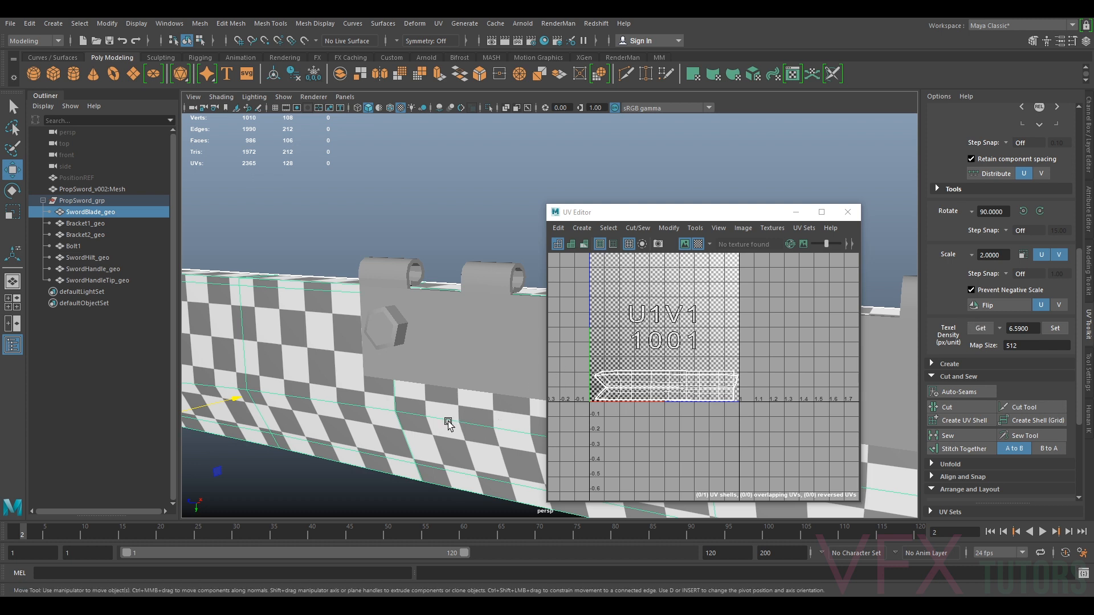
pyautogui.click(446, 338)
pyautogui.moveTo(632, 351); pyautogui.dragTo(643, 295, button='right')
pyautogui.moveTo(589, 382); pyautogui.dragTo(830, 305)
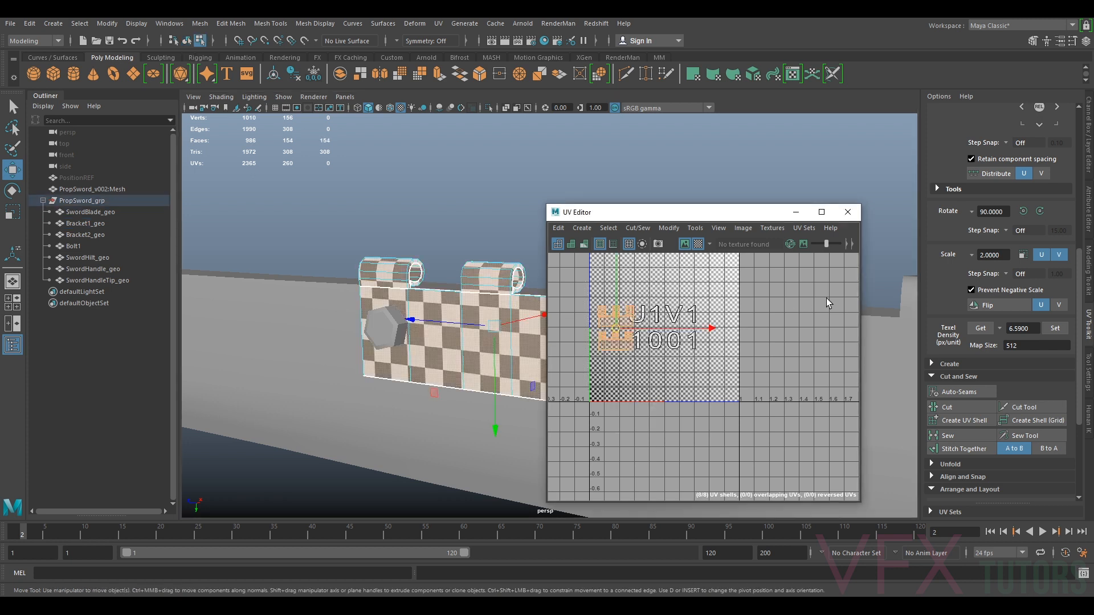
pyautogui.click(1056, 329)
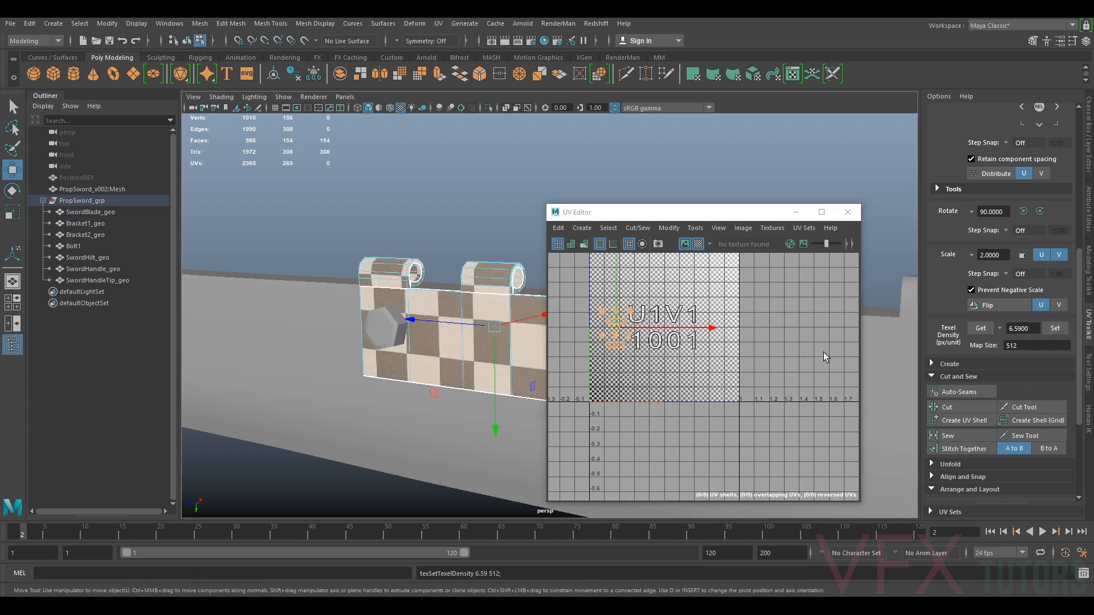
# Lay out the bracket's shells automatically with Layout
pyautogui.scroll(5, 627, 336)
pyautogui.scroll(-3, 946, 455)
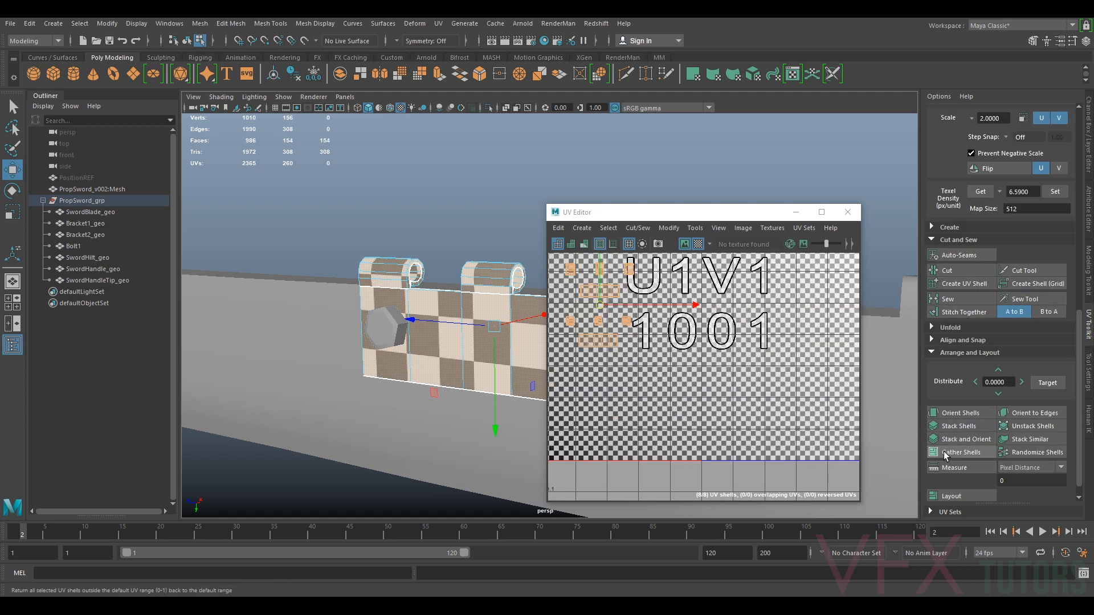
pyautogui.click(951, 495)
# Regroup the laid-out end-cap shells next to the cylinder shells, undoing one accidental move
pyautogui.scroll(2, 633, 402)
pyautogui.keyDown('alt'); pyautogui.moveTo(633, 401); pyautogui.dragTo(766, 347, button='middle'); pyautogui.keyUp('alt')
pyautogui.hotkey('ctrl', 'z')
pyautogui.keyDown('alt'); pyautogui.moveTo(770, 307); pyautogui.dragTo(743, 469, button='middle'); pyautogui.keyUp('alt')
pyautogui.click(687, 403)
pyautogui.scroll(3, 684, 399)
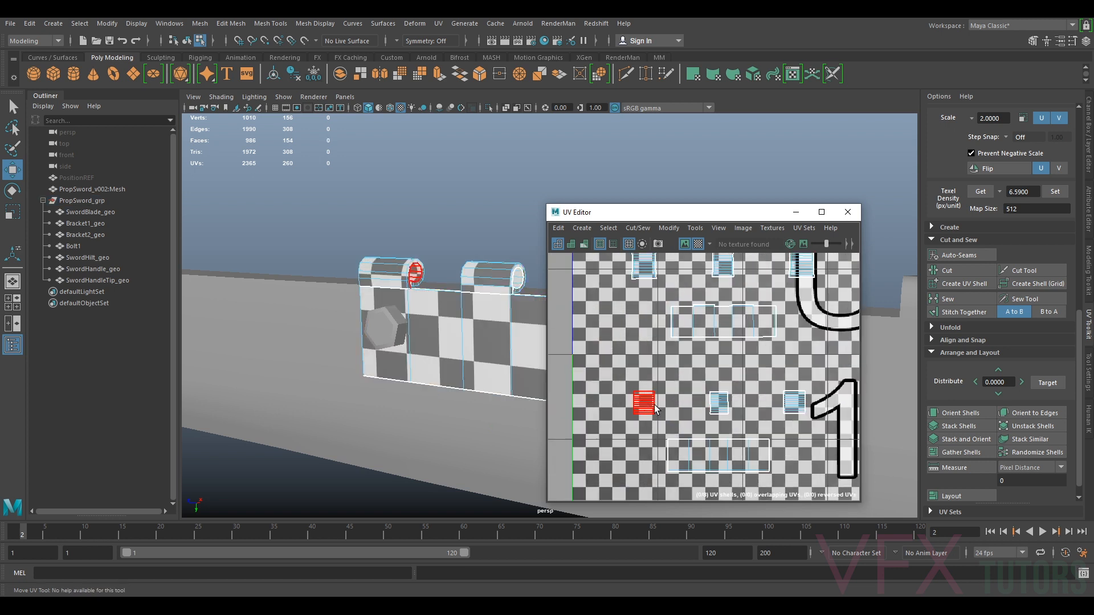
pyautogui.click(647, 403)
pyautogui.moveTo(647, 405); pyautogui.dragTo(721, 418)
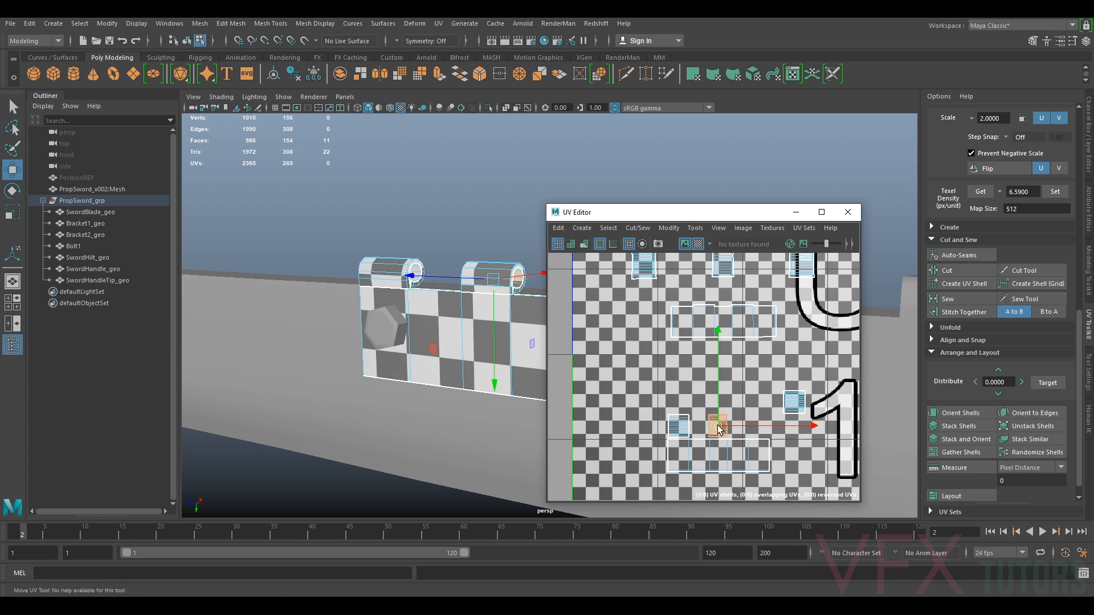
pyautogui.click(802, 401)
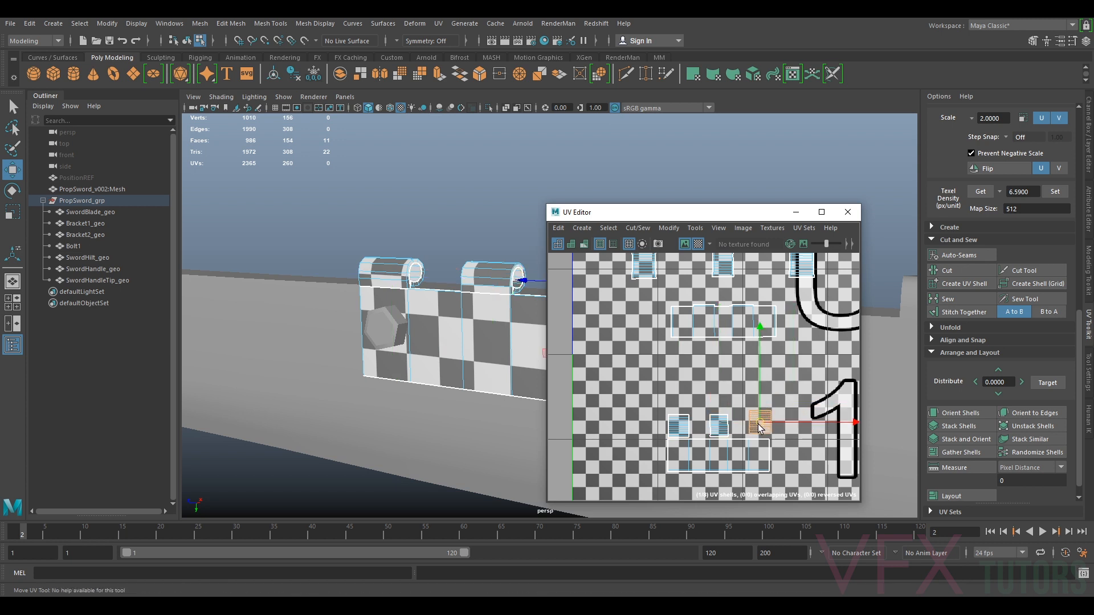
pyautogui.keyDown('alt'); pyautogui.moveTo(756, 387); pyautogui.dragTo(757, 462, button='middle'); pyautogui.keyUp('alt')
pyautogui.click(729, 347)
pyautogui.moveTo(727, 342); pyautogui.dragTo(728, 366)
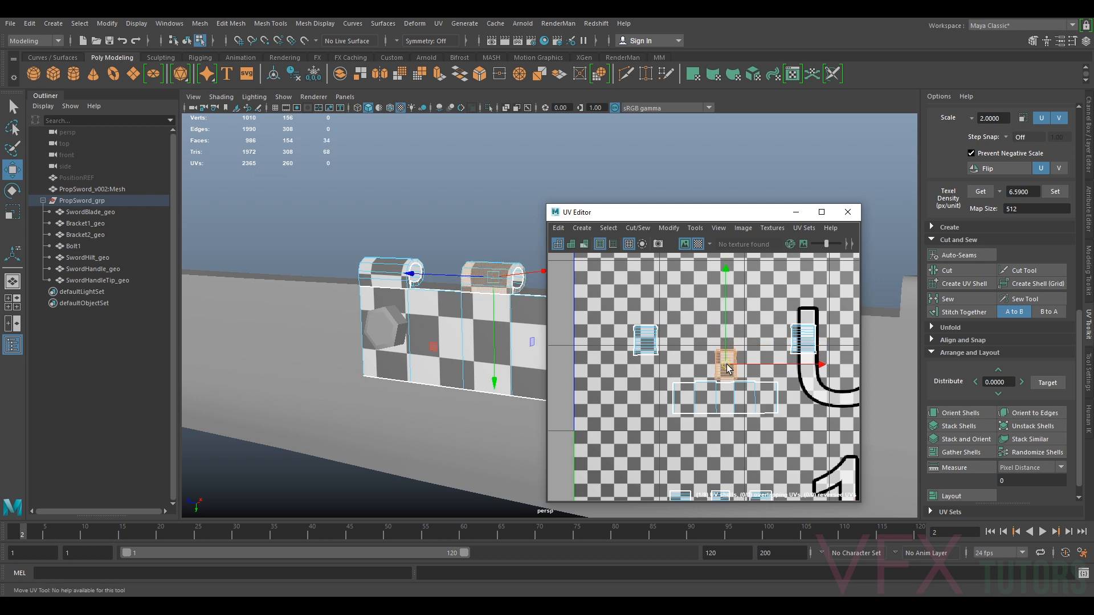
# Gather the remaining small shells and move the bracket's shell group beside the plate shell
pyautogui.click(651, 347)
pyautogui.moveTo(650, 348); pyautogui.dragTo(689, 371)
pyautogui.click(805, 346)
pyautogui.moveTo(806, 346); pyautogui.dragTo(731, 387)
pyautogui.scroll(-5, 768, 367)
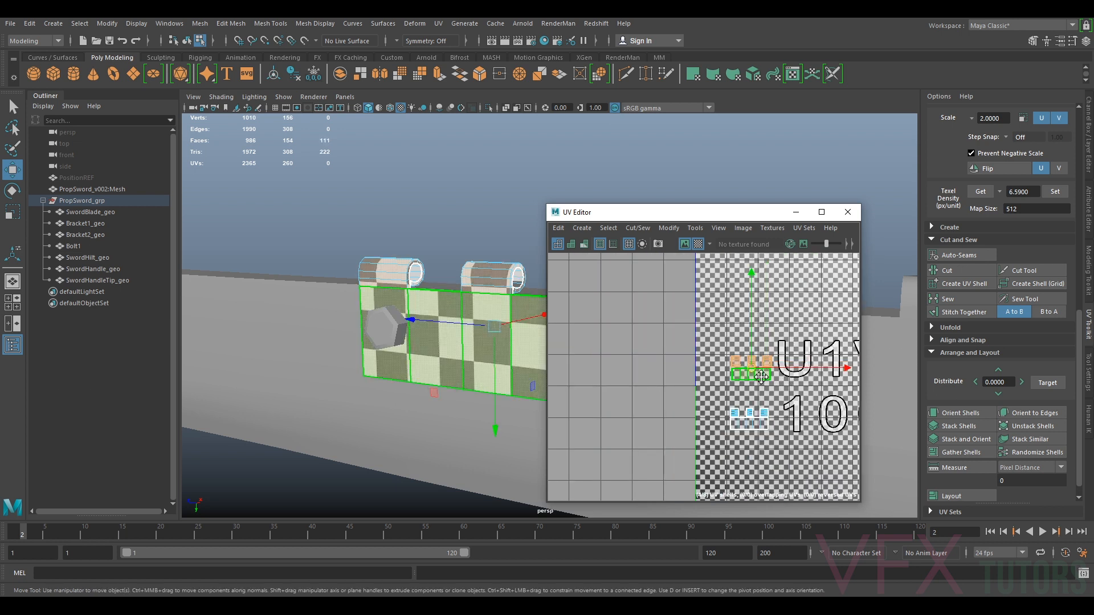
pyautogui.keyDown('alt'); pyautogui.moveTo(750, 368); pyautogui.dragTo(750, 315, button='middle'); pyautogui.keyUp('alt')
pyautogui.moveTo(750, 315); pyautogui.dragTo(726, 410)
pyautogui.click(741, 363)
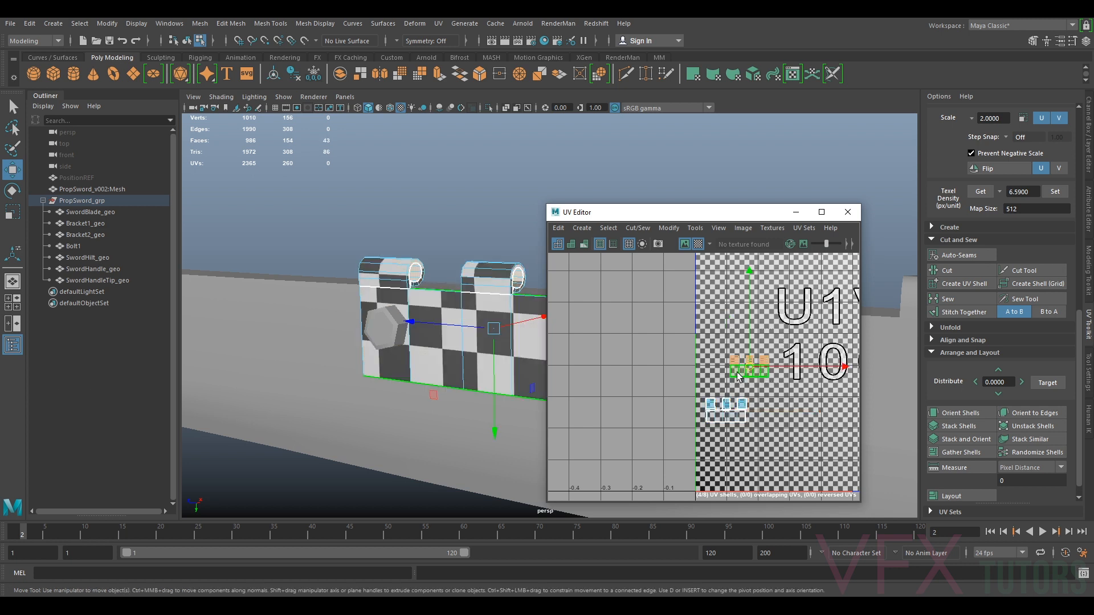
pyautogui.moveTo(750, 365); pyautogui.dragTo(726, 379)
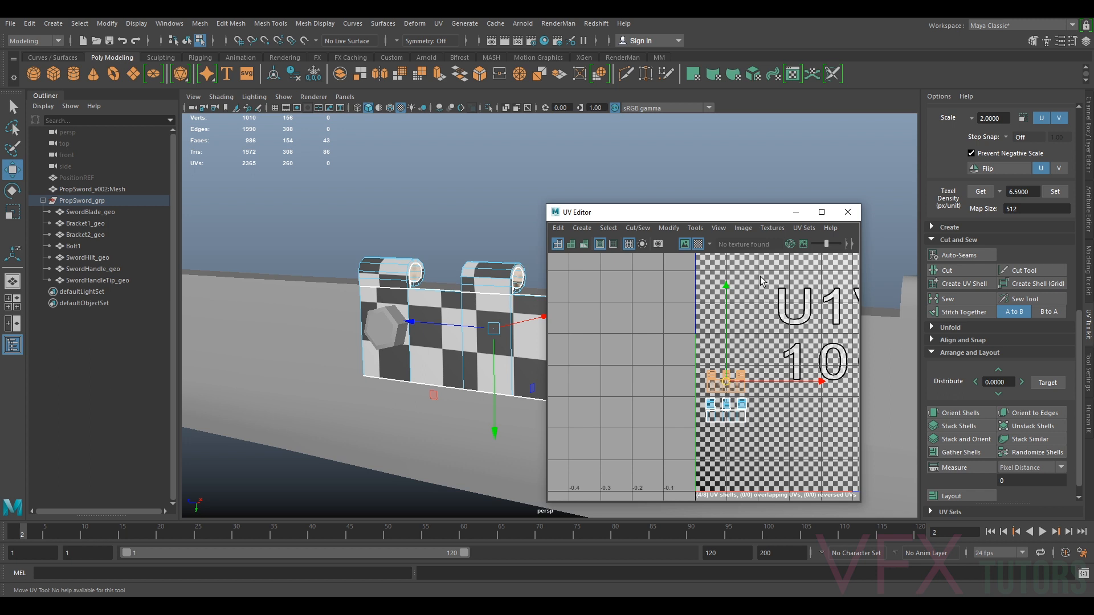
# Reposition the UV Editor window and turn on visibility of the reference layer
pyautogui.moveTo(762, 208)
pyautogui.mouseDown()
pyautogui.moveTo(780, 232)
pyautogui.moveTo(775, 210)
pyautogui.mouseUp()
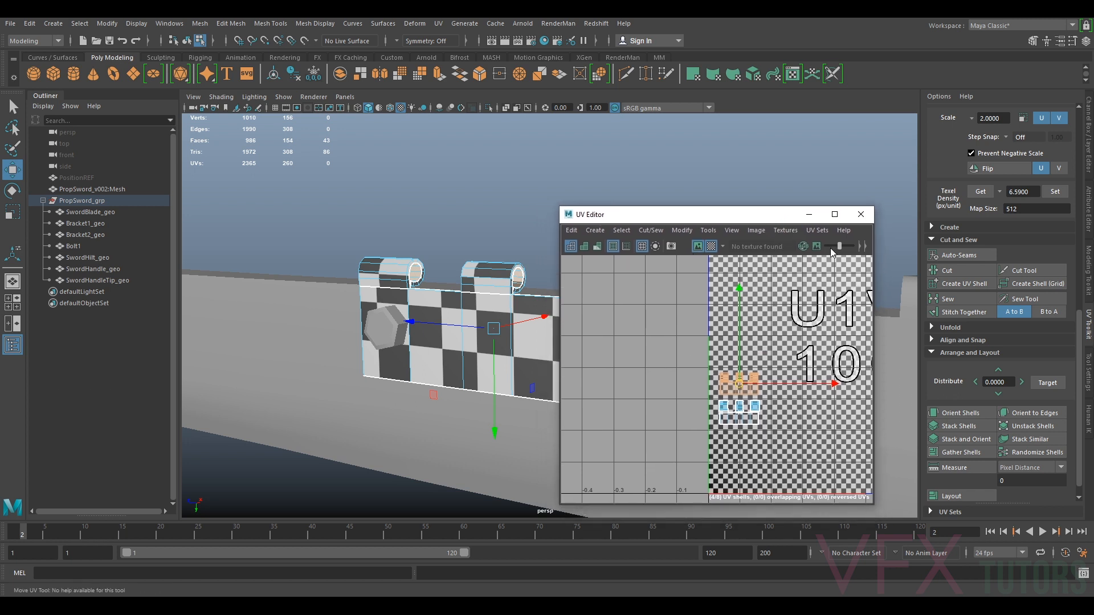
pyautogui.moveTo(842, 218); pyautogui.dragTo(888, 206)
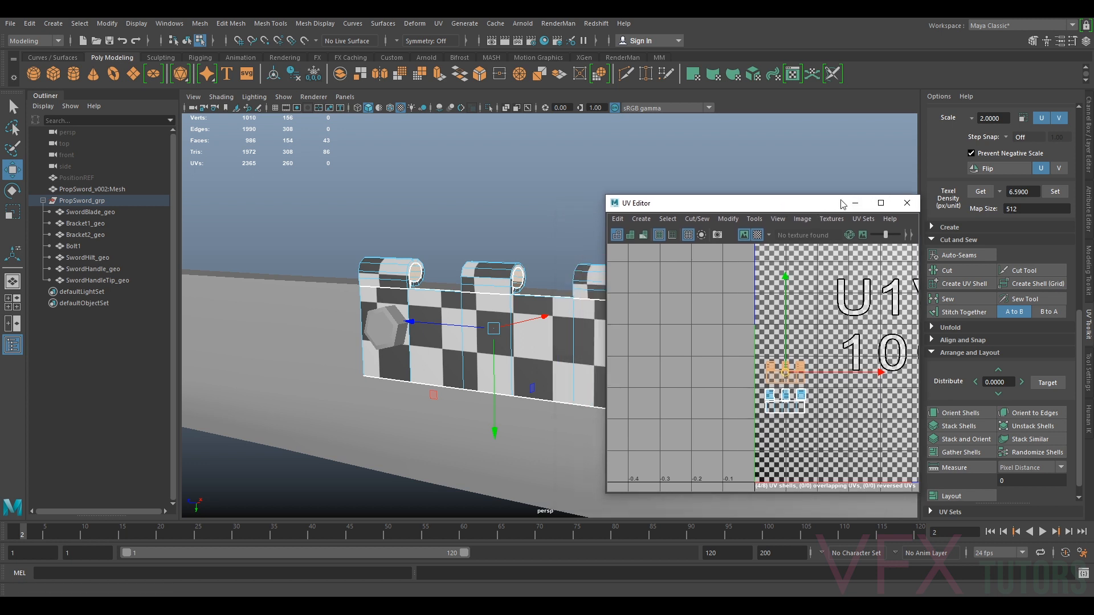
pyautogui.keyDown('alt'); pyautogui.moveTo(584, 301); pyautogui.dragTo(530, 353); pyautogui.keyUp('alt')
pyautogui.moveTo(525, 295); pyautogui.dragTo(598, 277, button='right')
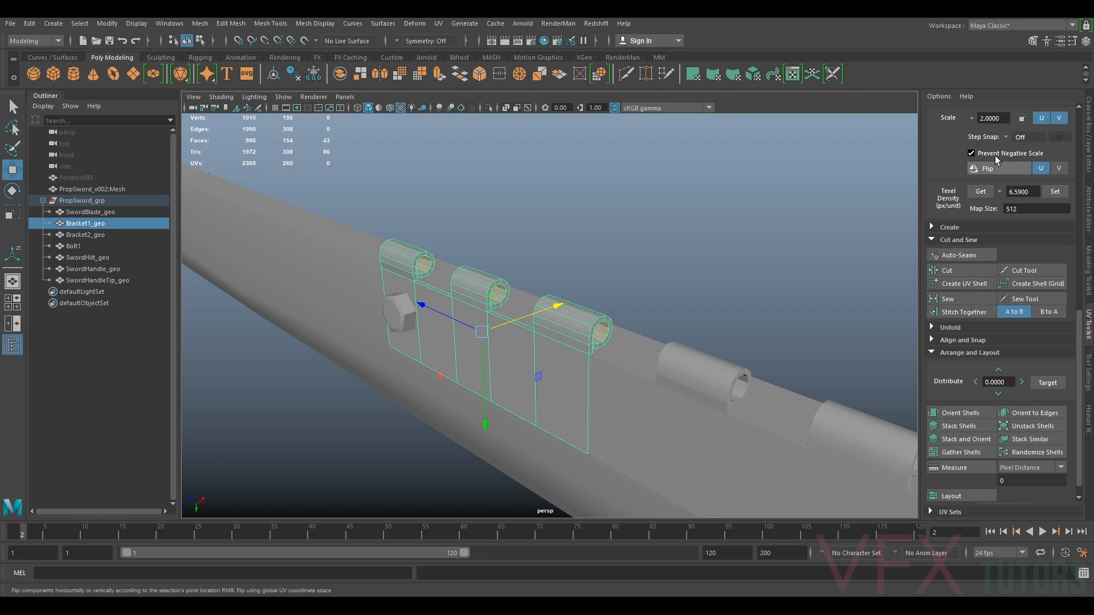
pyautogui.click(1088, 137)
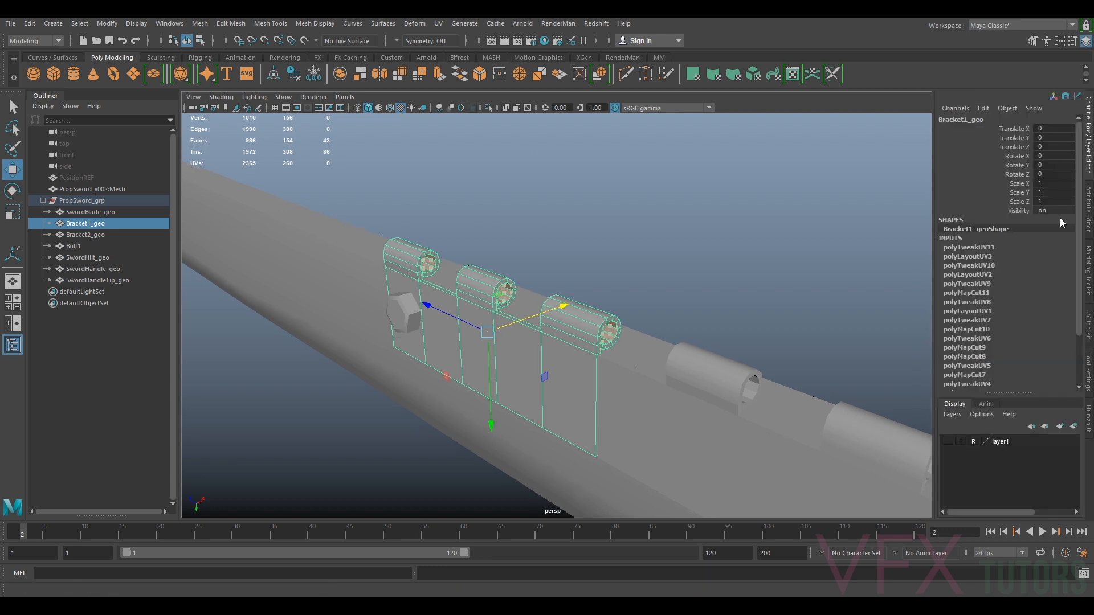
pyautogui.click(947, 441)
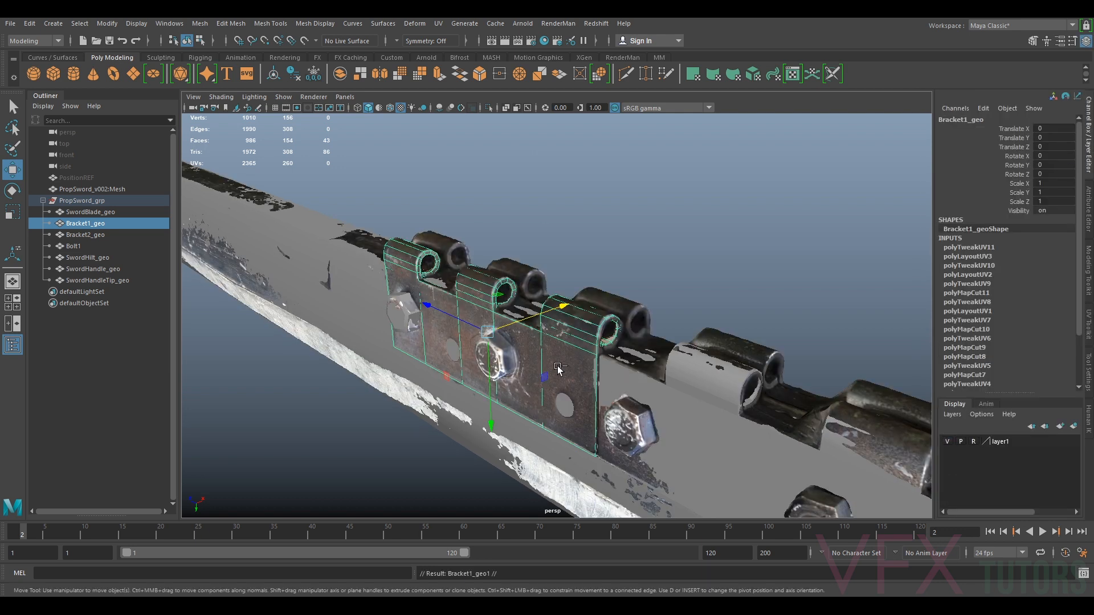
# Move the duplicated bracket along X and mirror it by setting Scale X to -1
pyautogui.moveTo(532, 322); pyautogui.dragTo(564, 312)
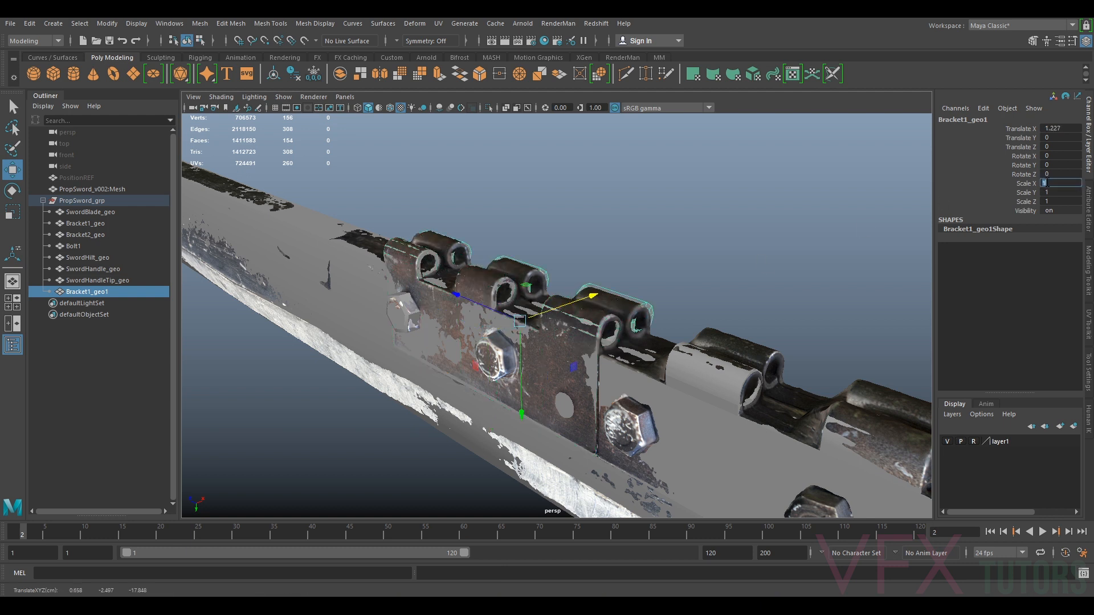
pyautogui.click(1048, 183)
pyautogui.write('-1')
pyautogui.press('Return')
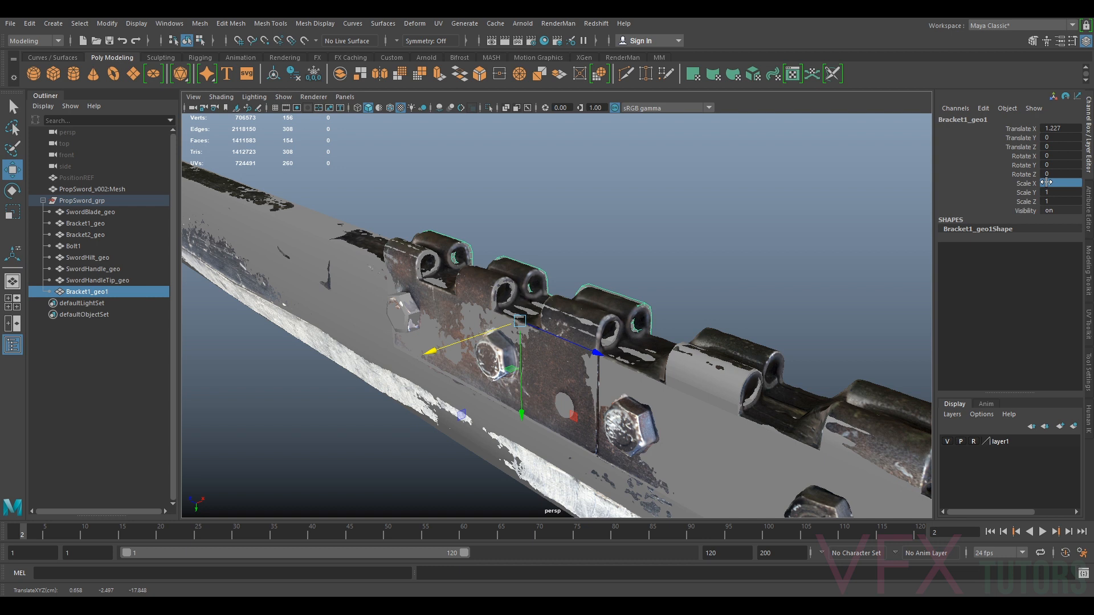
# Position and rotate the mirrored bracket onto the matching bracket of the reference
pyautogui.keyDown('alt'); pyautogui.moveTo(452, 195); pyautogui.dragTo(558, 320); pyautogui.keyUp('alt')
pyautogui.keyDown('alt'); pyautogui.moveTo(516, 313); pyautogui.dragTo(522, 281); pyautogui.keyUp('alt')
pyautogui.moveTo(562, 331); pyautogui.dragTo(535, 312)
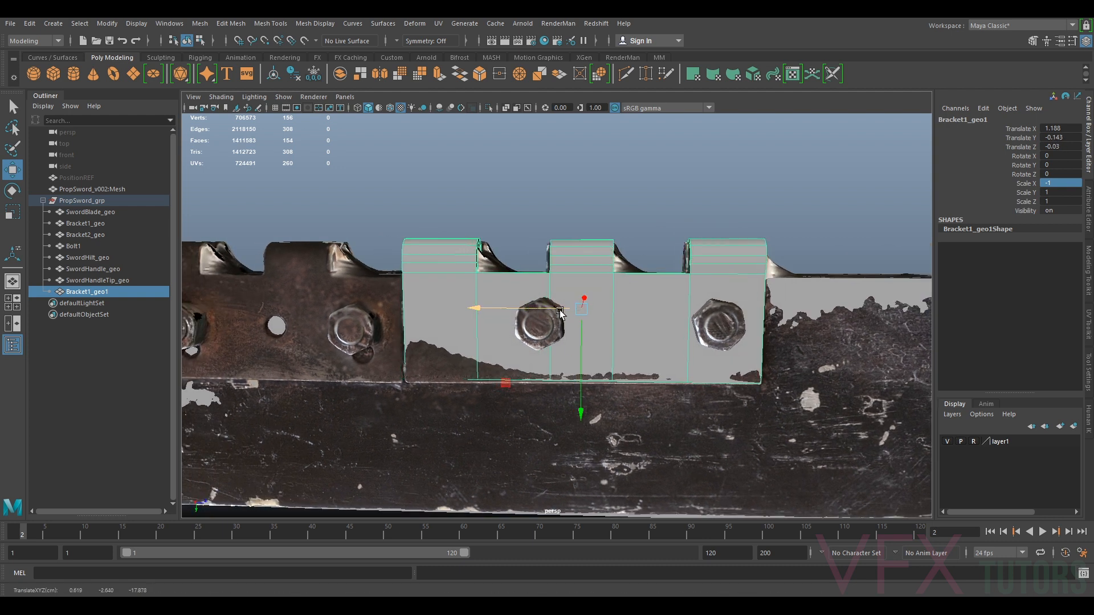
pyautogui.press('e')
pyautogui.moveTo(671, 254); pyautogui.dragTo(656, 285)
pyautogui.press('w')
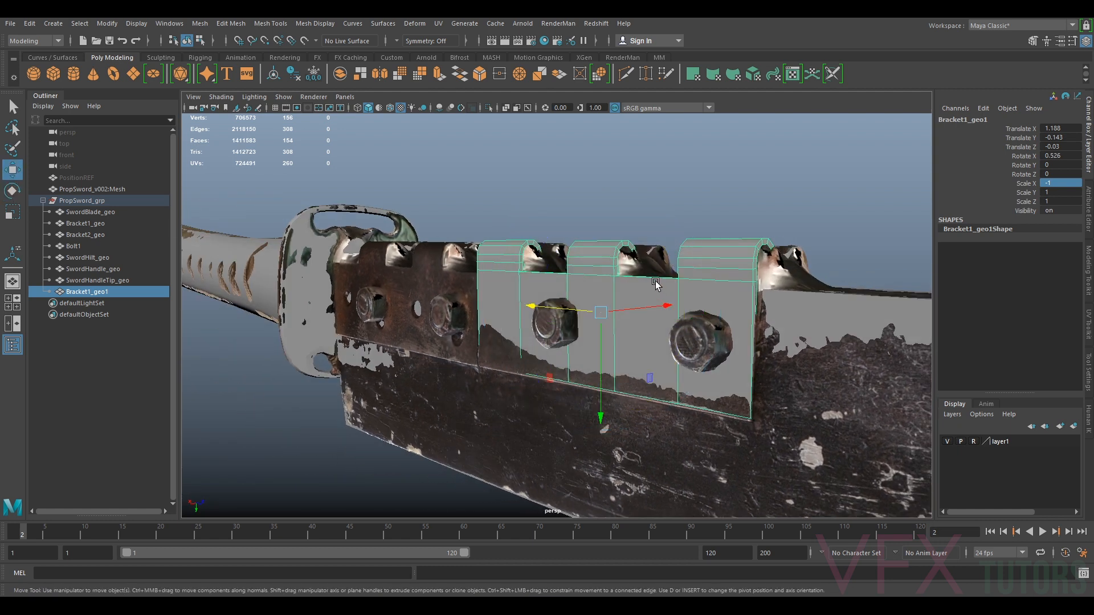
# Fine-tune the mirrored bracket's position and rotation to line up with the reference
pyautogui.moveTo(594, 326); pyautogui.dragTo(598, 330)
pyautogui.press('e')
pyautogui.moveTo(525, 304); pyautogui.dragTo(527, 306)
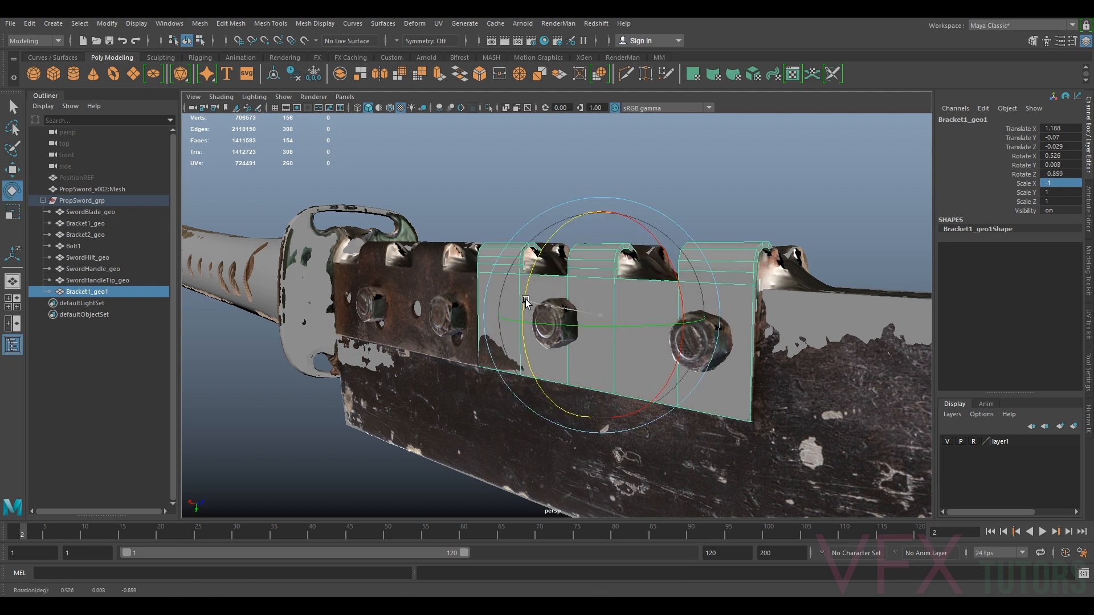
pyautogui.press('w')
pyautogui.moveTo(615, 312); pyautogui.dragTo(618, 313)
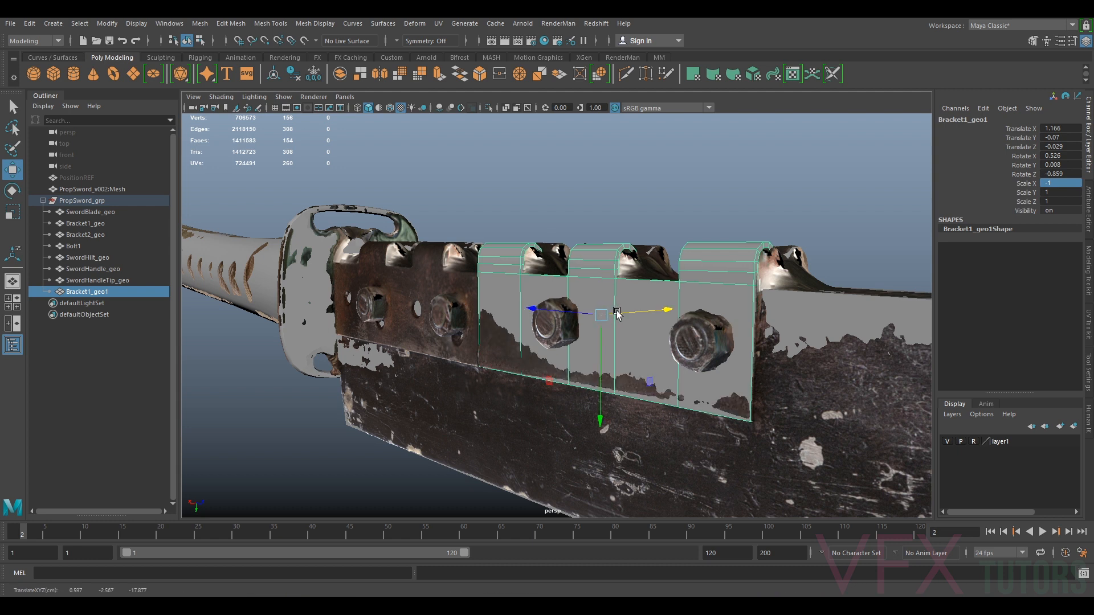
pyautogui.press('e')
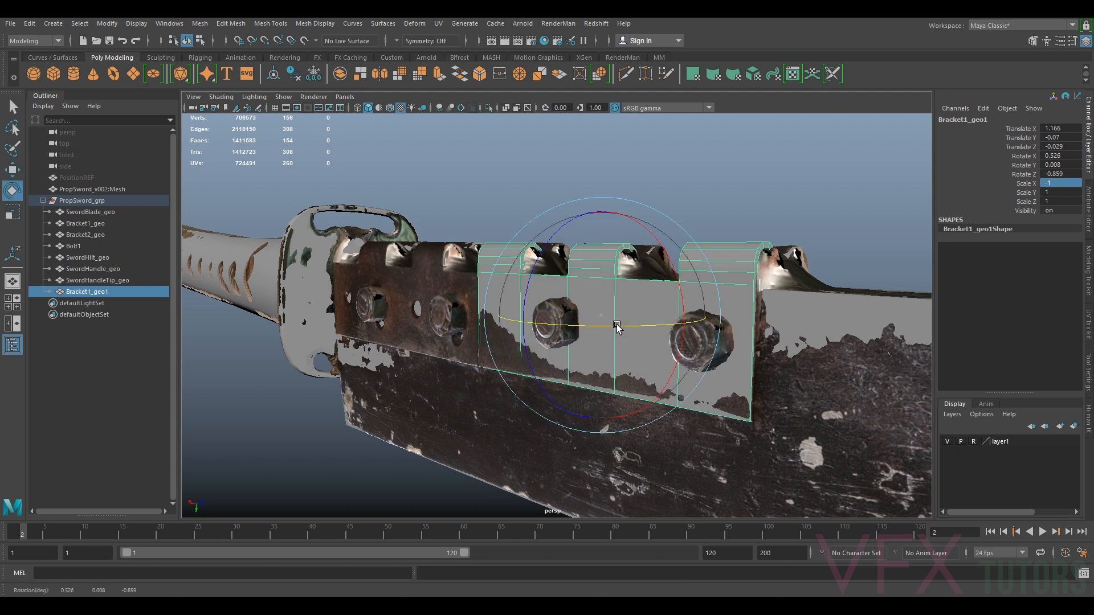
pyautogui.moveTo(617, 326); pyautogui.dragTo(525, 295)
pyautogui.press('w')
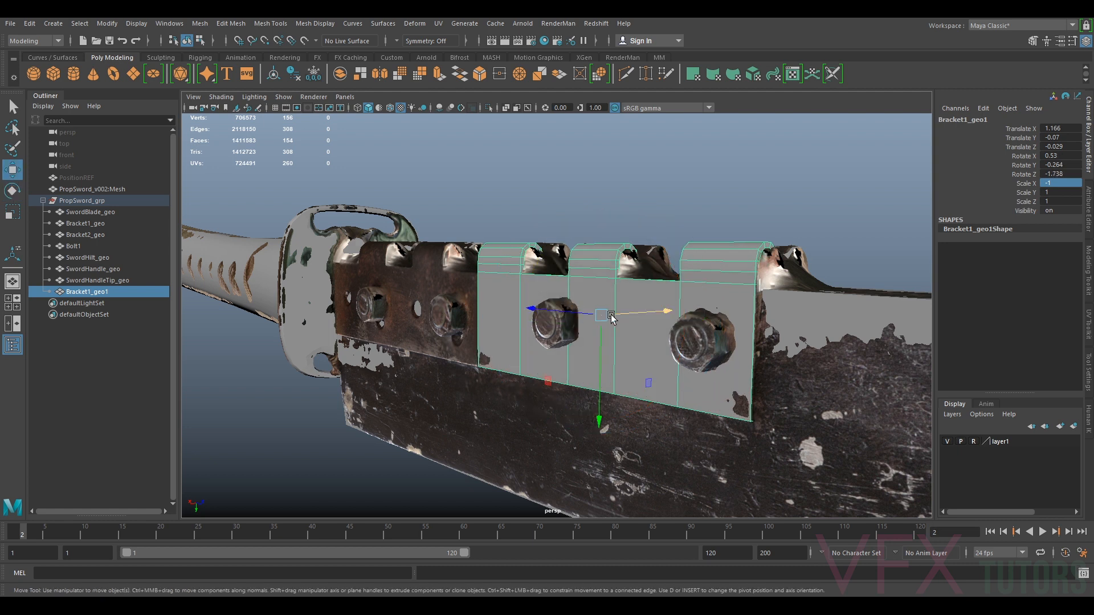
# Nudge and rotate the mirrored bracket slightly so it sits exactly on the reference bracket
pyautogui.moveTo(612, 317); pyautogui.dragTo(625, 317)
pyautogui.press('e')
pyautogui.moveTo(542, 293)
pyautogui.mouseDown()
pyautogui.moveTo(524, 300)
pyautogui.moveTo(526, 335)
pyautogui.moveTo(535, 313)
pyautogui.mouseUp()
pyautogui.press('w')
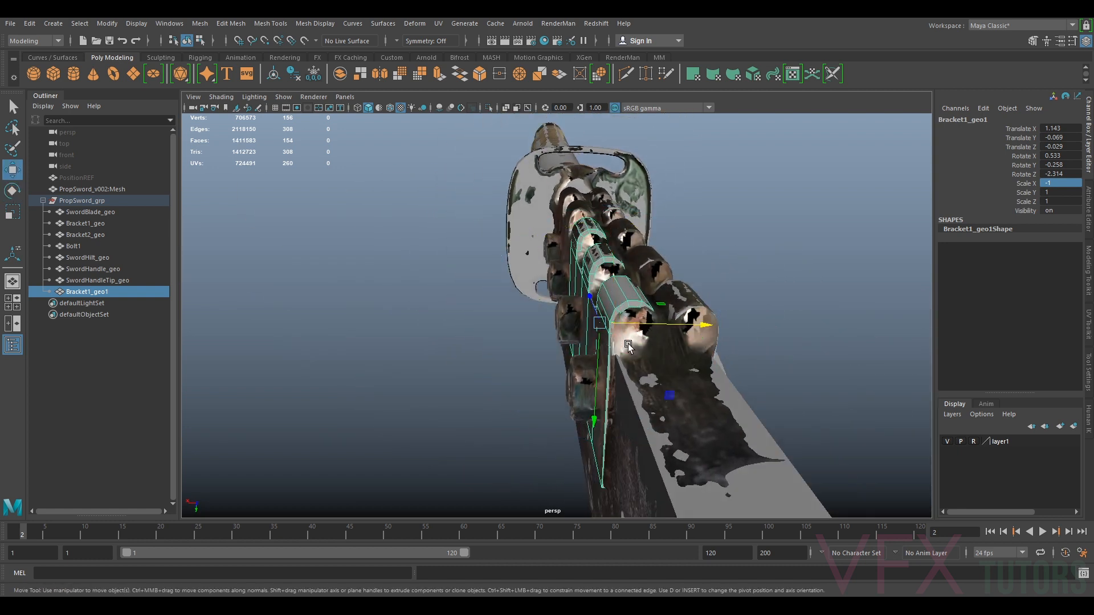
pyautogui.moveTo(625, 325); pyautogui.dragTo(672, 326)
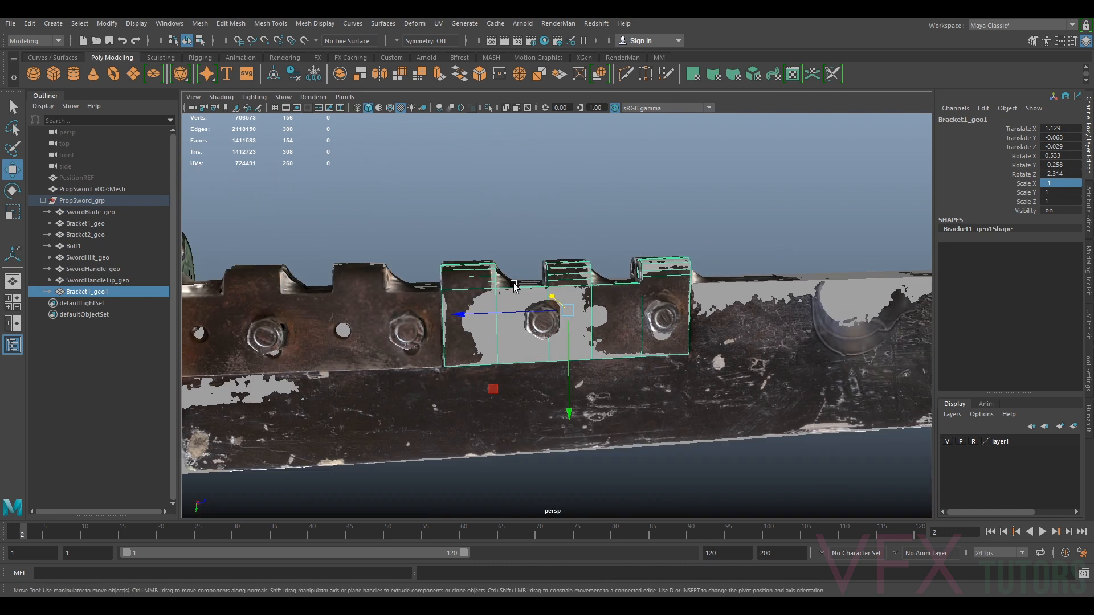
# Open the UV Editor and move the mirrored bracket's UV shells up into the empty row above the original shells
pyautogui.click(439, 23)
pyautogui.click(464, 40)
pyautogui.scroll(4, 832, 374)
pyautogui.moveTo(735, 346); pyautogui.dragTo(708, 334, button='right')
pyautogui.click(709, 346)
pyautogui.keyDown('shift'); pyautogui.click(689, 331); pyautogui.keyUp('shift')
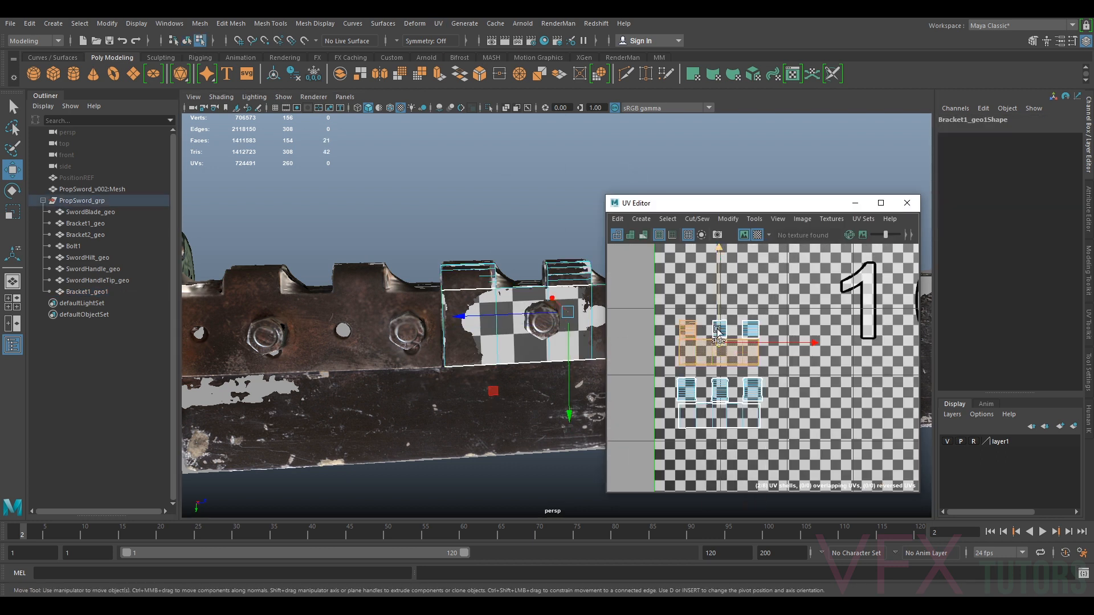
pyautogui.keyDown('shift'); pyautogui.click(721, 329); pyautogui.keyUp('shift')
pyautogui.keyDown('shift'); pyautogui.click(751, 329); pyautogui.keyUp('shift')
pyautogui.moveTo(719, 335); pyautogui.dragTo(723, 276)
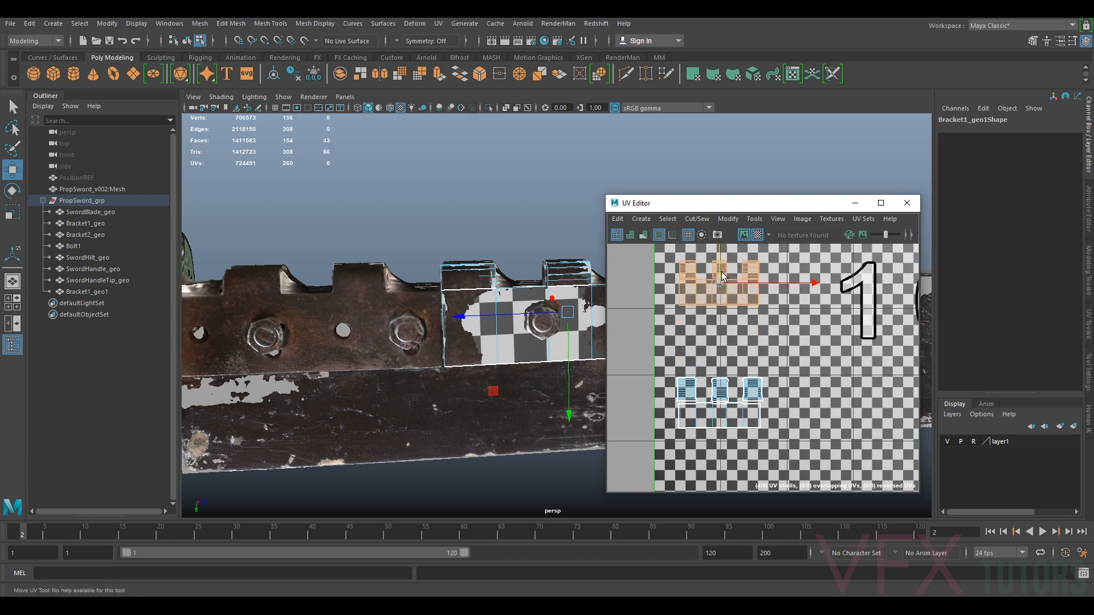
# Duplicate the mirrored bracket and reset the copy's translation and rotation to 0 and Scale X to 1
pyautogui.keyDown('alt'); pyautogui.moveTo(569, 332); pyautogui.dragTo(666, 334); pyautogui.keyUp('alt')
pyautogui.moveTo(537, 298); pyautogui.dragTo(569, 284, button='right')
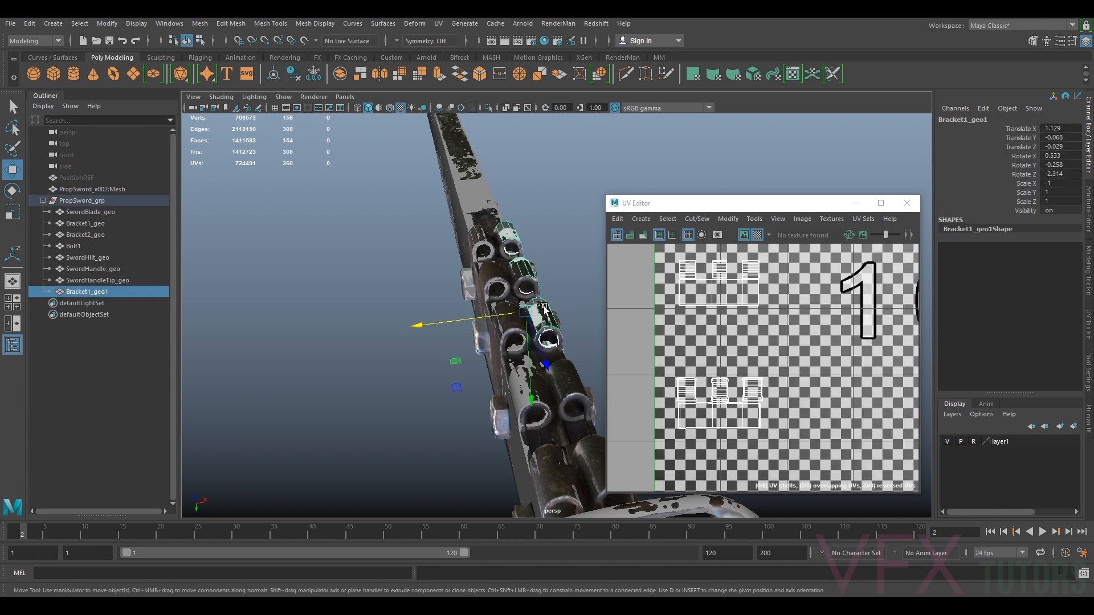
pyautogui.hotkey('ctrl', 'd')
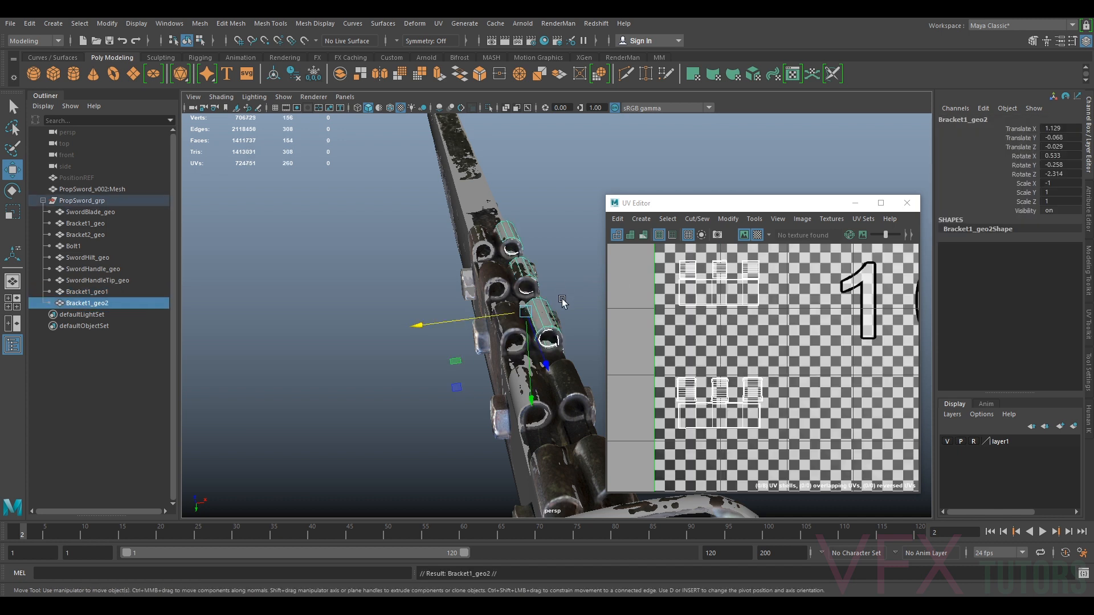
pyautogui.keyDown('shift'); pyautogui.click(1061, 174); pyautogui.keyUp('shift')
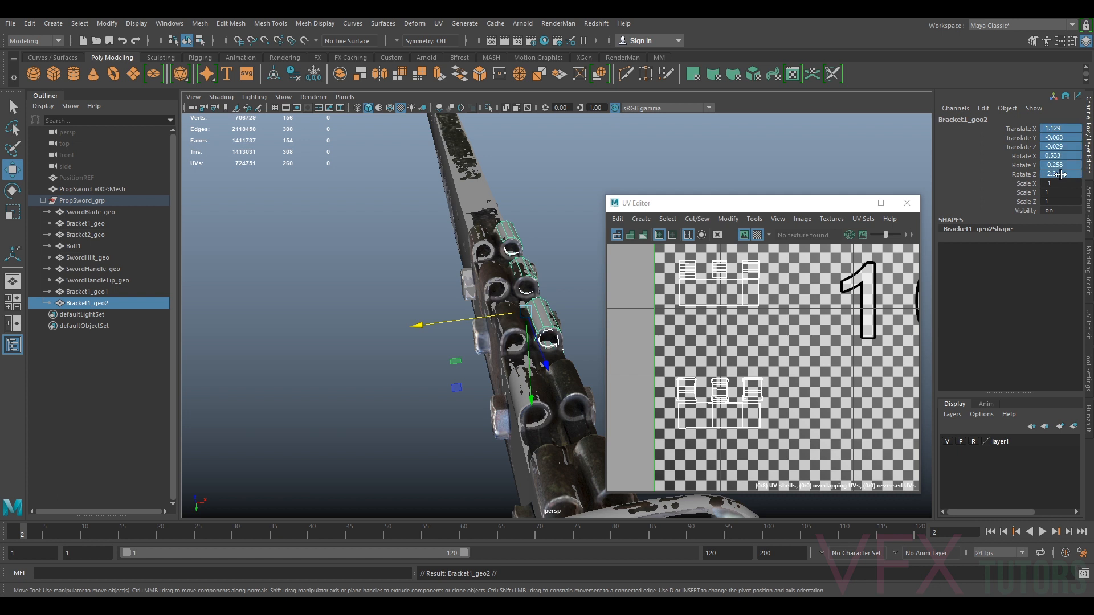
pyautogui.press('Return')
pyautogui.click(1057, 183)
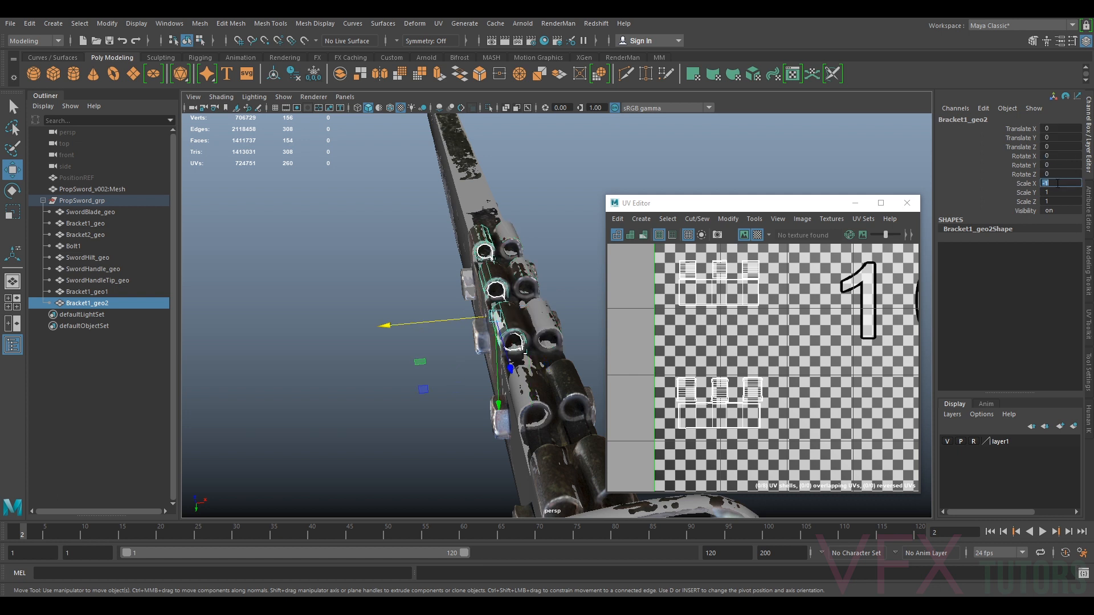
pyautogui.press('Return')
# Move the duplicated bracket's UV shells down into the empty middle row of UV space
pyautogui.keyDown('alt'); pyautogui.moveTo(542, 235); pyautogui.dragTo(516, 259); pyautogui.keyUp('alt')
pyautogui.moveTo(721, 291); pyautogui.dragTo(696, 289, button='right')
pyautogui.click(696, 292)
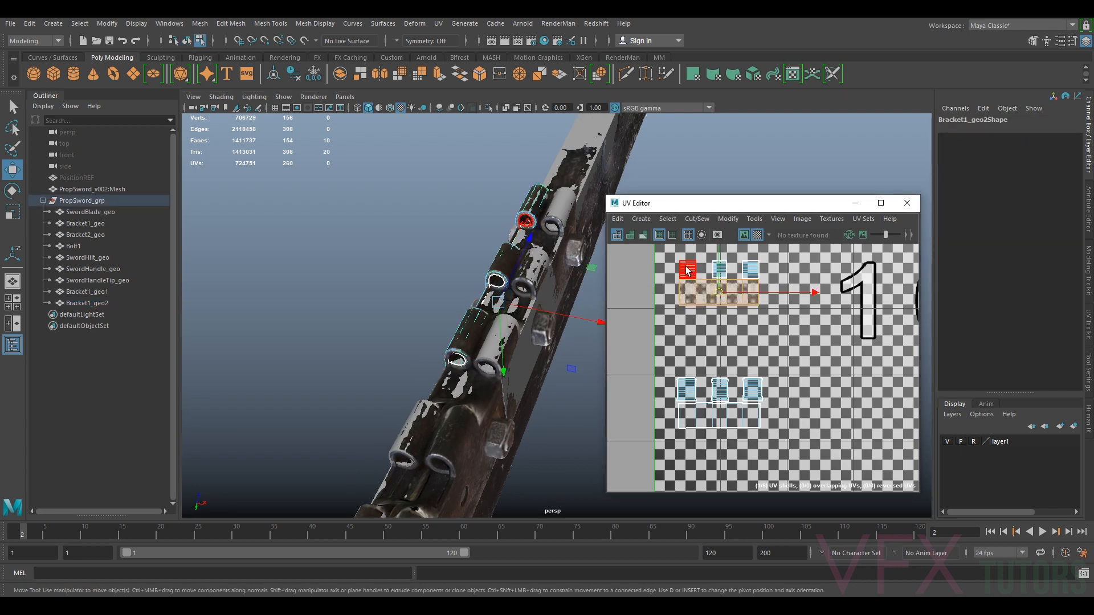
pyautogui.press('w')
pyautogui.keyDown('shift'); pyautogui.click(750, 271); pyautogui.keyUp('shift')
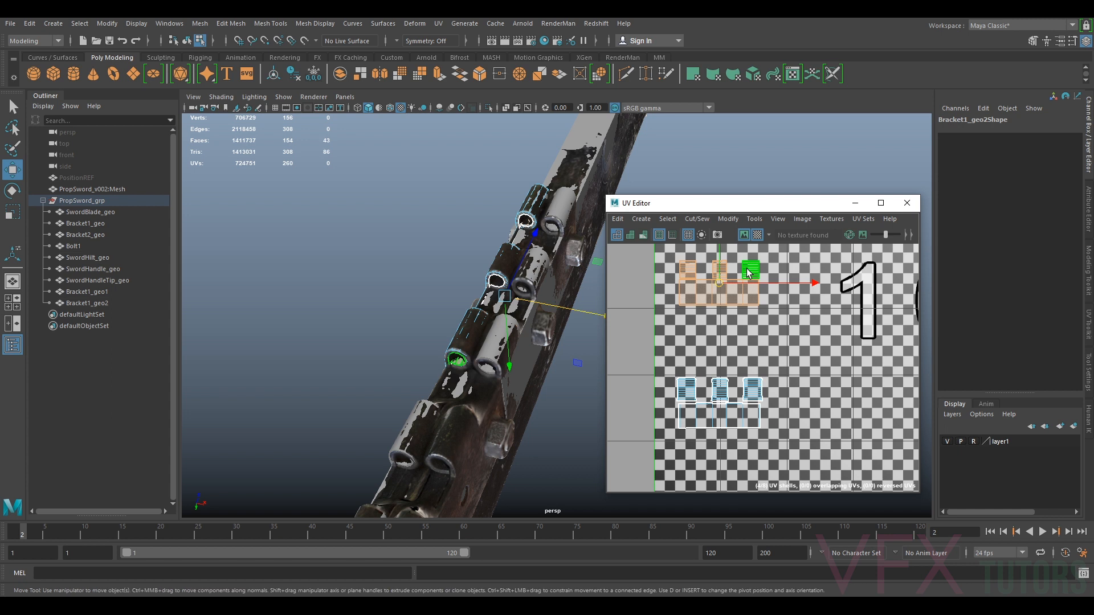
pyautogui.moveTo(719, 271); pyautogui.dragTo(719, 321)
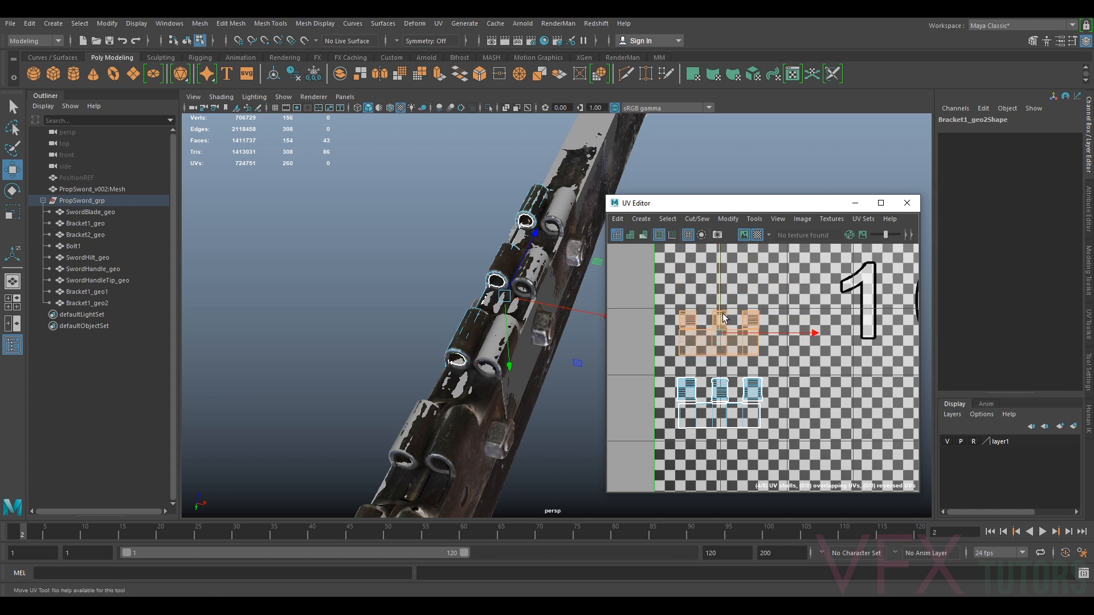
pyautogui.keyDown('alt'); pyautogui.moveTo(530, 319); pyautogui.dragTo(524, 297); pyautogui.keyUp('alt')
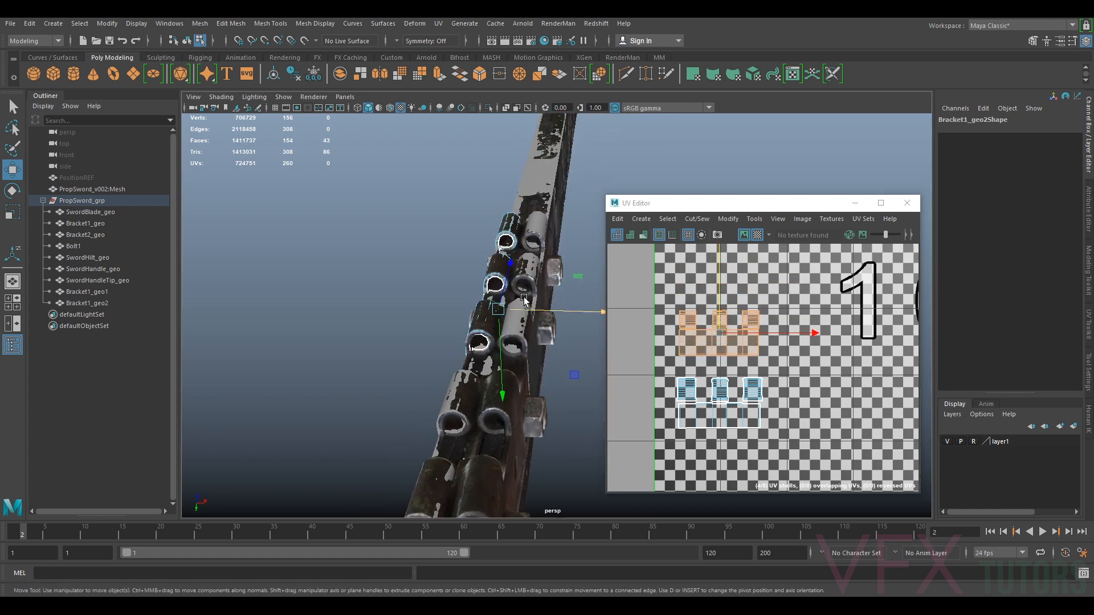
pyautogui.click(587, 232)
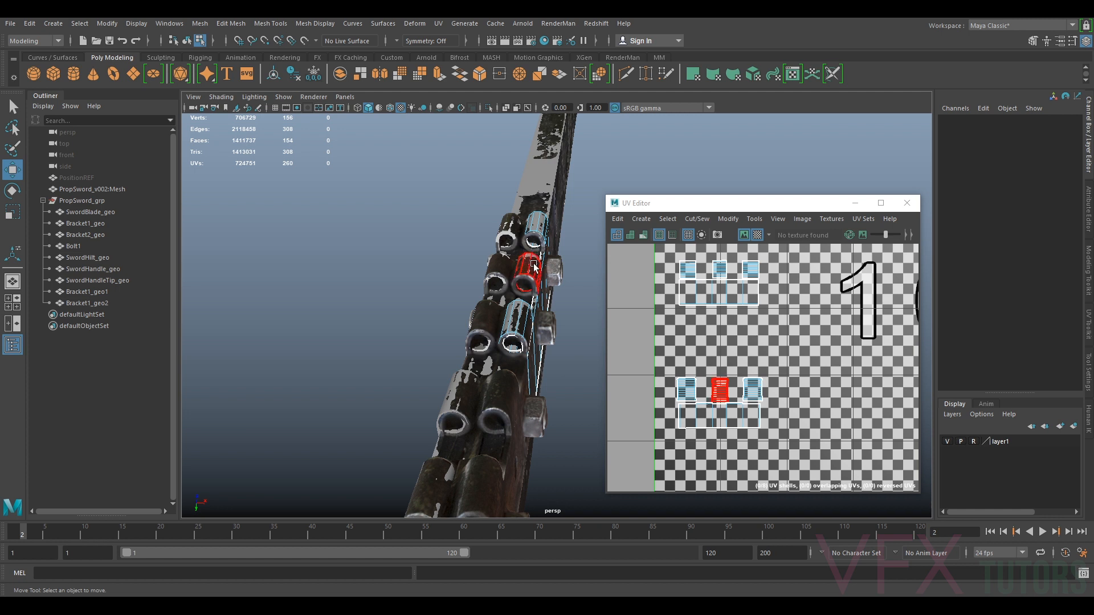
# Hide the reference layer and select the bracket pieces to show all their UV shells together
pyautogui.moveTo(556, 247); pyautogui.dragTo(563, 244, button='right')
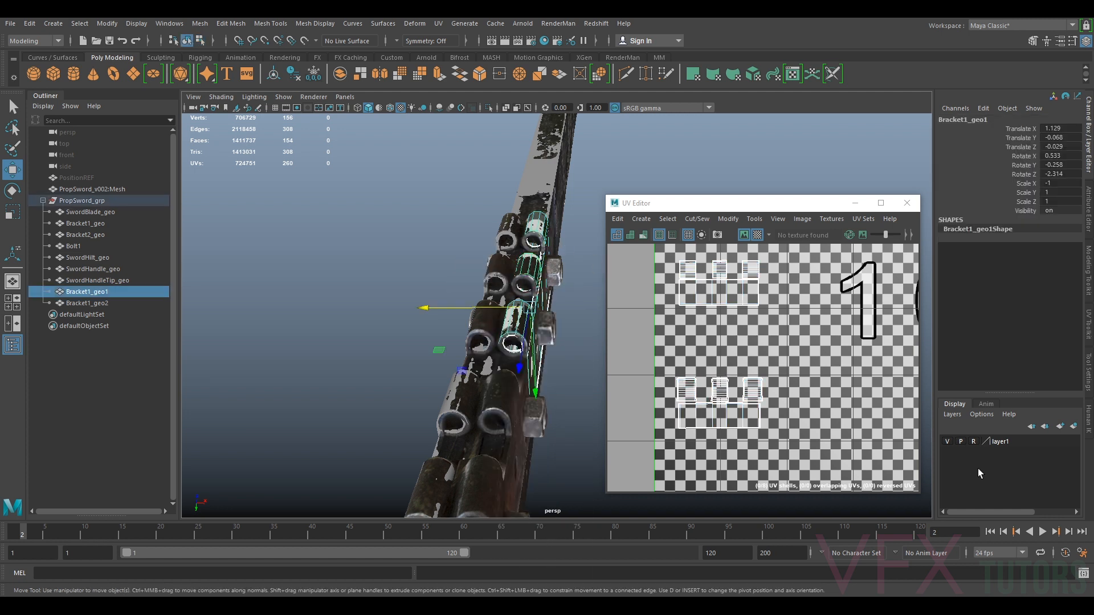
pyautogui.click(948, 442)
pyautogui.click(574, 340)
pyautogui.click(513, 337)
pyautogui.keyDown('shift'); pyautogui.click(483, 327); pyautogui.keyUp('shift')
pyautogui.moveTo(720, 323); pyautogui.dragTo(700, 315, button='right')
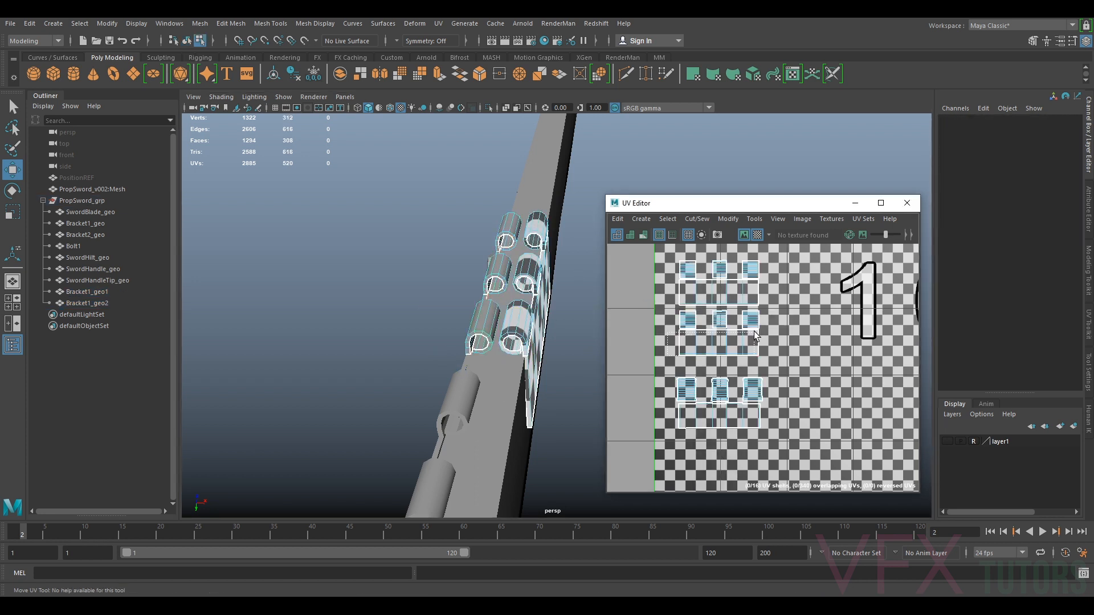
# Shift the duplicated bracket's UV shells and compare them against the other bracket shells
pyautogui.click(724, 325)
pyautogui.press('w')
pyautogui.moveTo(721, 318); pyautogui.dragTo(721, 326)
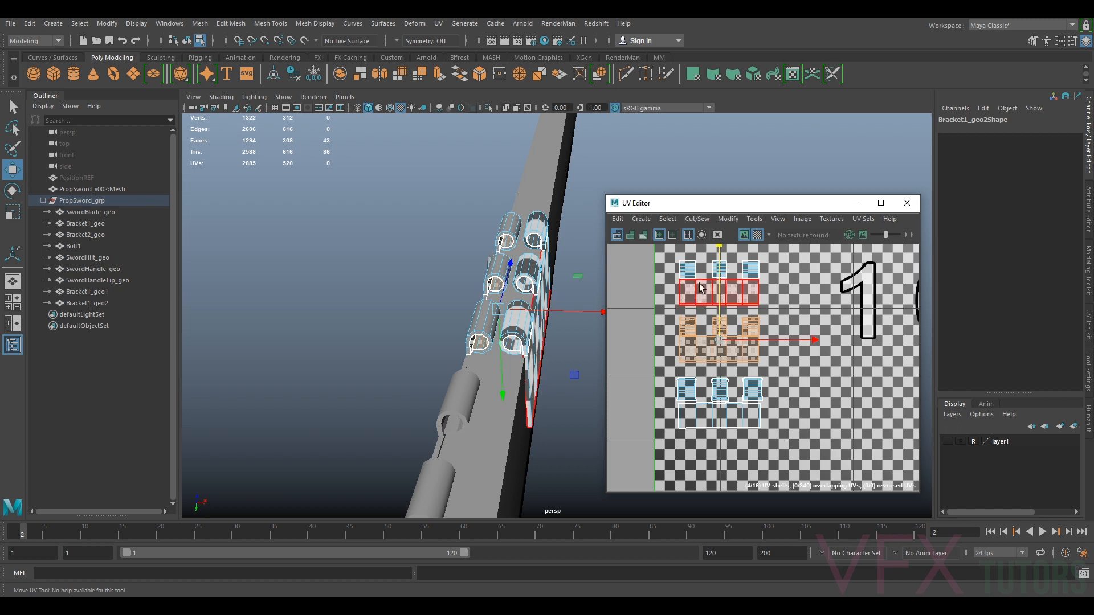
pyautogui.press('f')
pyautogui.moveTo(799, 258); pyautogui.dragTo(663, 490)
pyautogui.scroll(-6, 565, 397)
pyautogui.keyDown('alt'); pyautogui.moveTo(530, 399); pyautogui.dragTo(463, 420); pyautogui.keyUp('alt')
pyautogui.click(519, 340)
pyautogui.keyDown('alt'); pyautogui.moveTo(471, 336); pyautogui.dragTo(549, 314); pyautogui.keyUp('alt')
pyautogui.moveTo(548, 314); pyautogui.dragTo(602, 279, button='right')
pyautogui.keyDown('alt'); pyautogui.moveTo(587, 290); pyautogui.dragTo(506, 312); pyautogui.keyUp('alt')
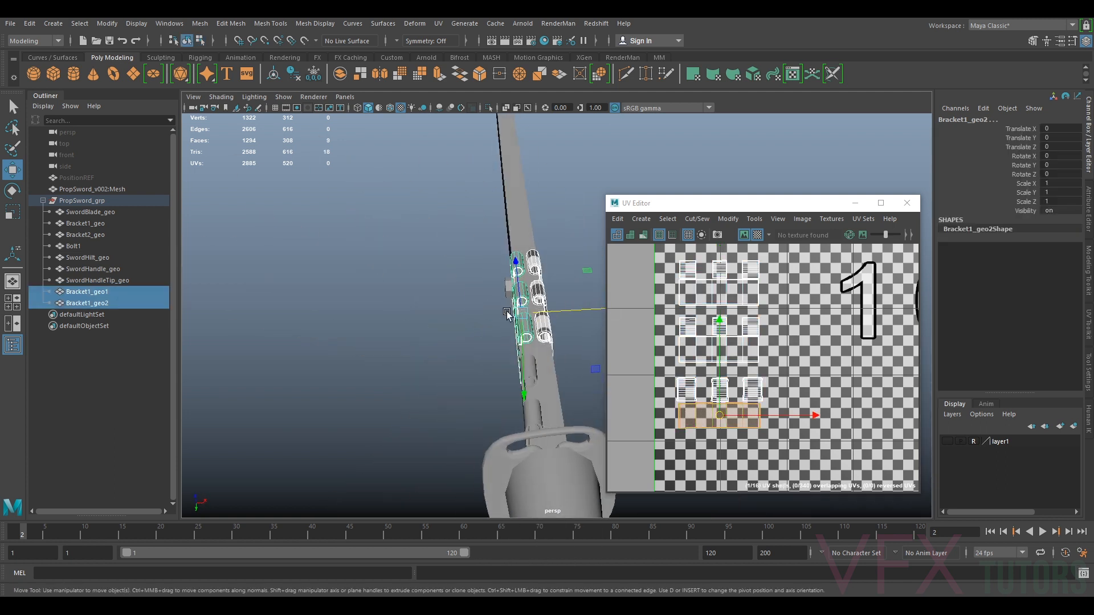
pyautogui.click(575, 249)
pyautogui.click(519, 298)
pyautogui.scroll(3, 706, 348)
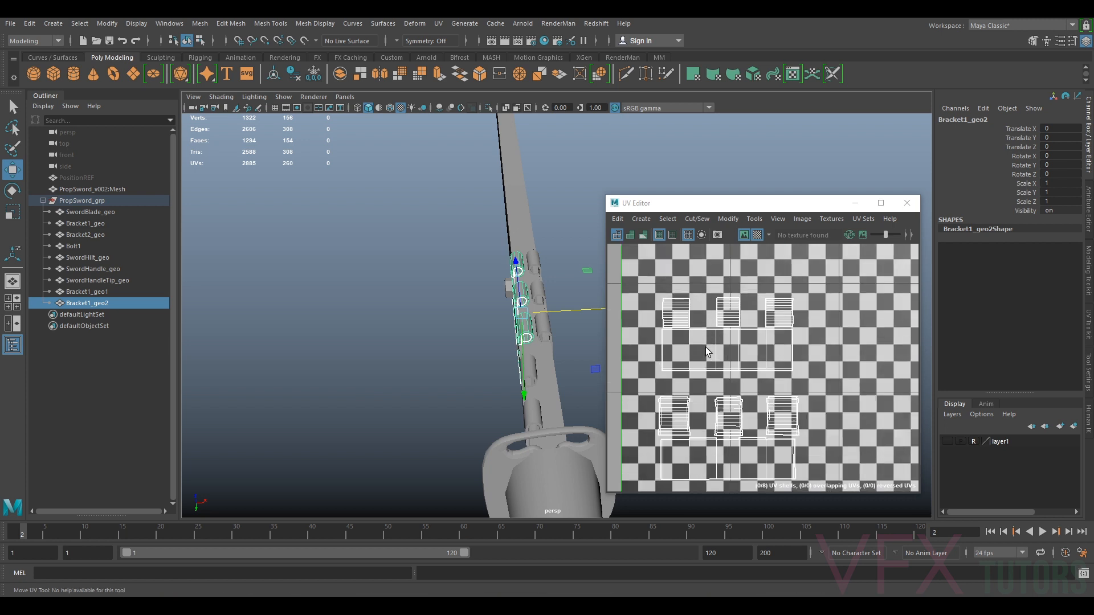
pyautogui.moveTo(714, 351); pyautogui.dragTo(712, 385, button='right')
pyautogui.click(691, 347)
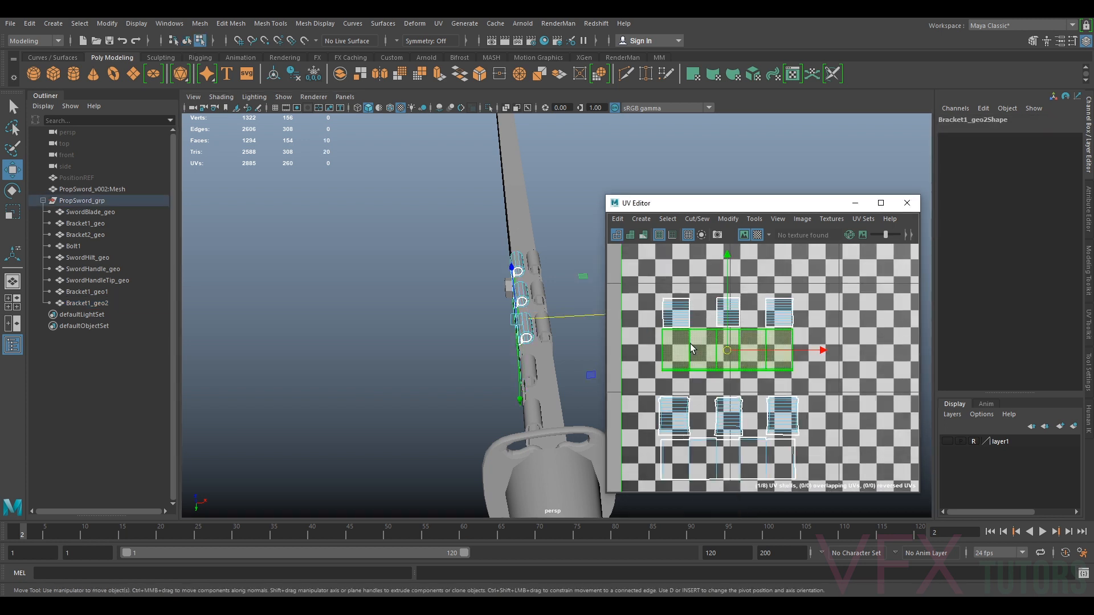
# Isolate the duplicated bracket to inspect it and delete it
pyautogui.keyDown('alt'); pyautogui.moveTo(485, 345); pyautogui.dragTo(571, 334); pyautogui.keyUp('alt')
pyautogui.moveTo(570, 295); pyautogui.dragTo(605, 275, button='right')
pyautogui.hotkey('ctrl', '1')
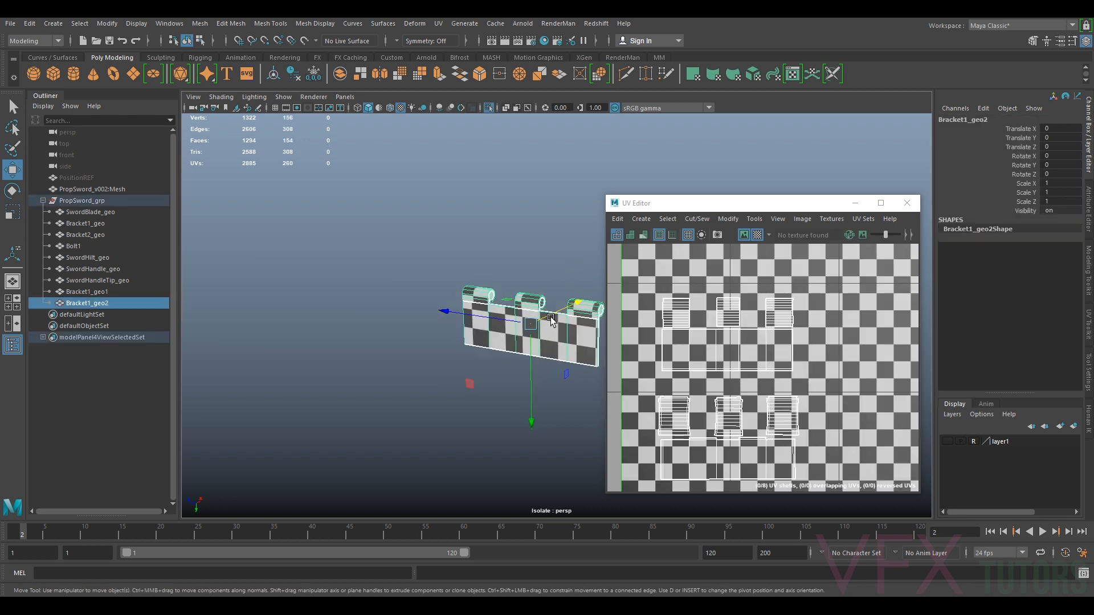
pyautogui.hotkey('ctrl', '1')
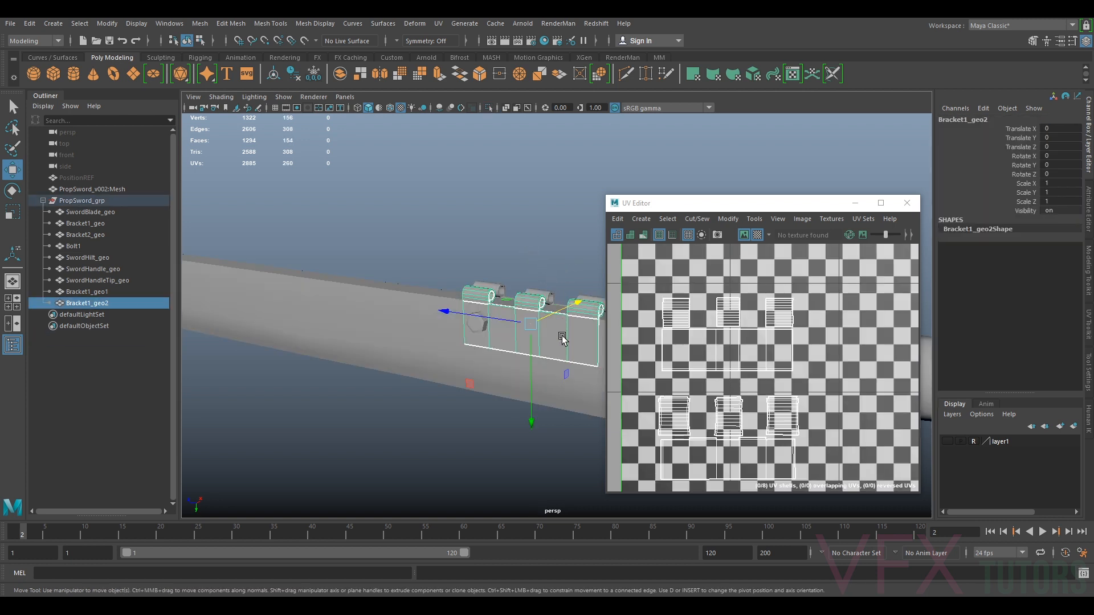
pyautogui.moveTo(530, 295); pyautogui.dragTo(557, 269, button='right')
pyautogui.click(556, 269)
pyautogui.click(530, 296)
pyautogui.press('Delete')
# Select each bracket in turn to compare their UV layouts in the UV Editor
pyautogui.click(535, 302)
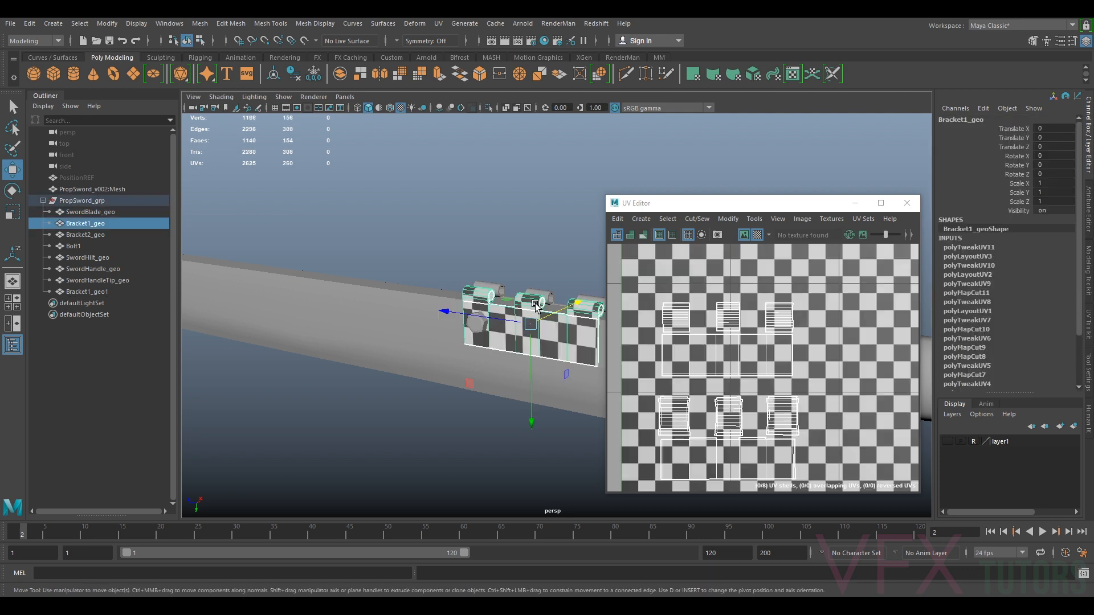
pyautogui.click(551, 295)
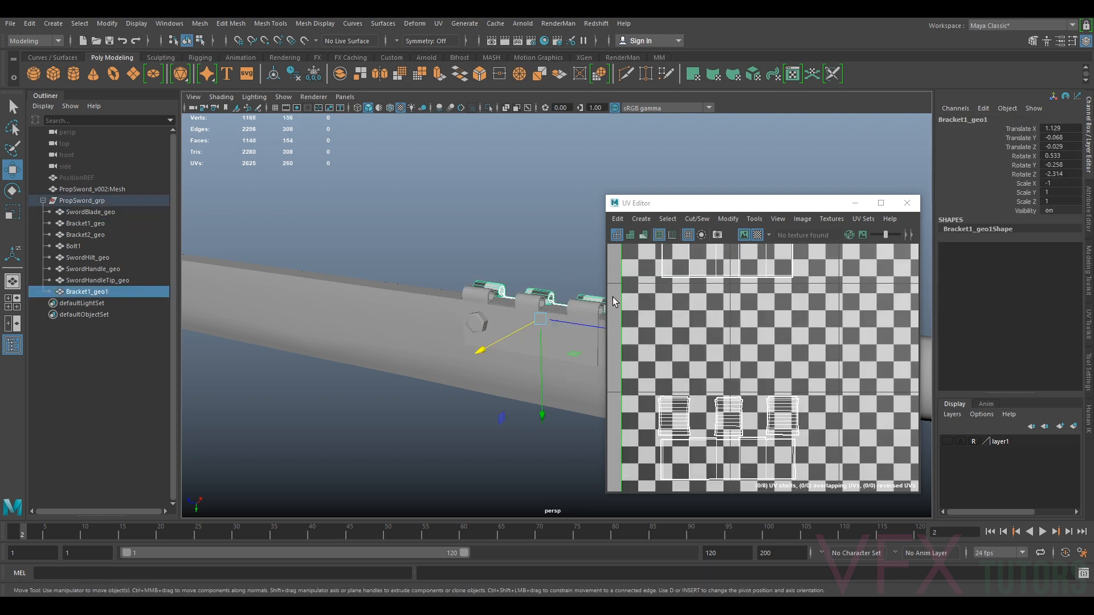
pyautogui.scroll(-3, 713, 292)
pyautogui.keyDown('alt'); pyautogui.moveTo(713, 292); pyautogui.dragTo(709, 352, button='middle'); pyautogui.keyUp('alt')
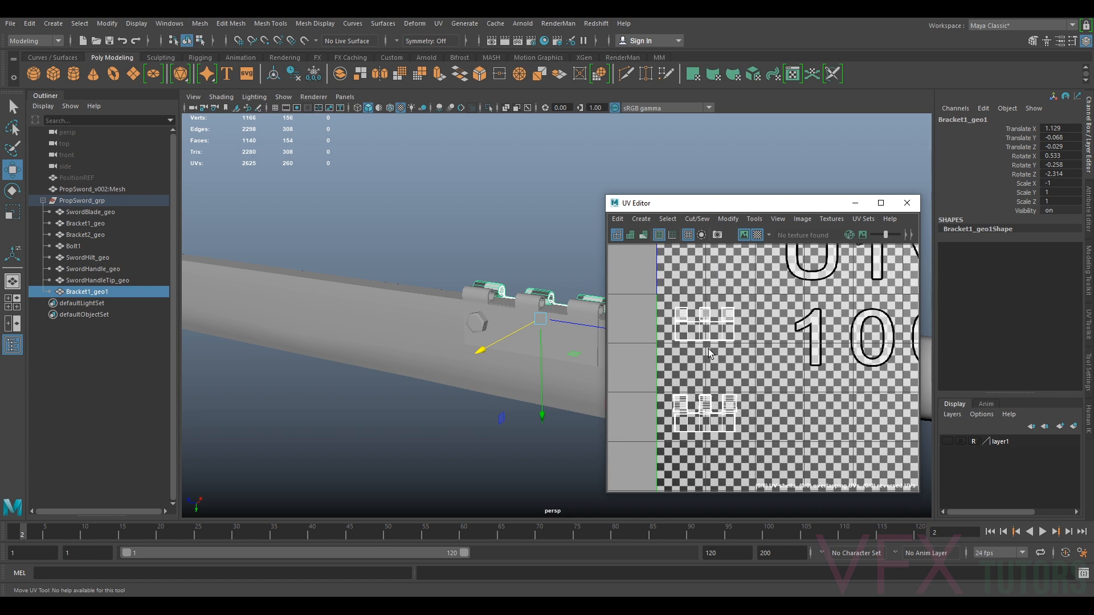
pyautogui.click(519, 302)
pyautogui.keyDown('alt'); pyautogui.moveTo(545, 305); pyautogui.dragTo(441, 293, button='middle'); pyautogui.keyUp('alt')
pyautogui.click(572, 335)
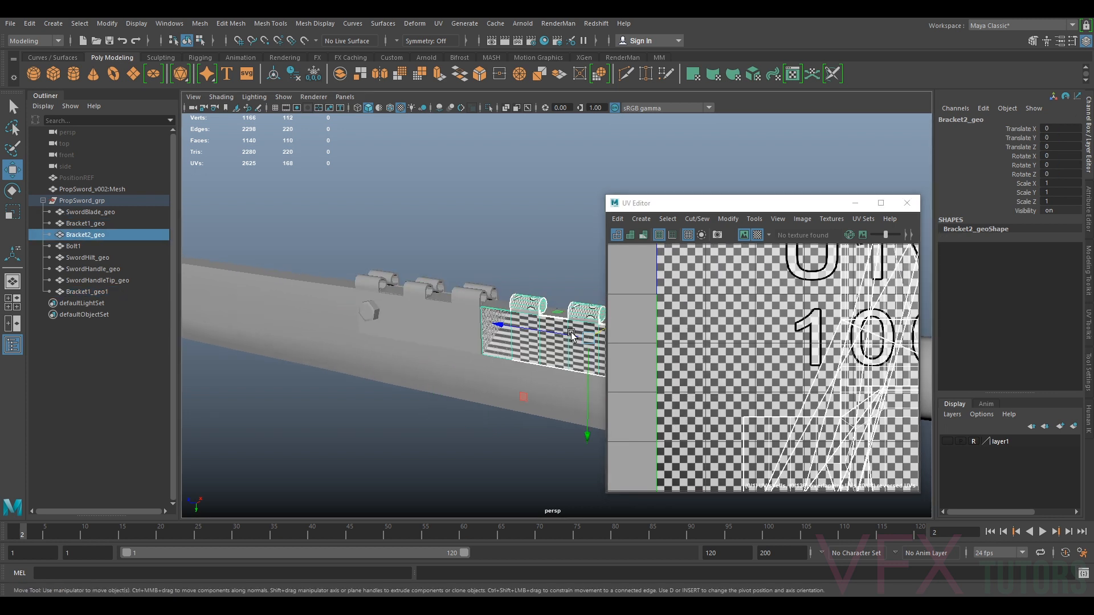
pyautogui.keyDown('alt'); pyautogui.moveTo(565, 349); pyautogui.dragTo(531, 308); pyautogui.keyUp('alt')
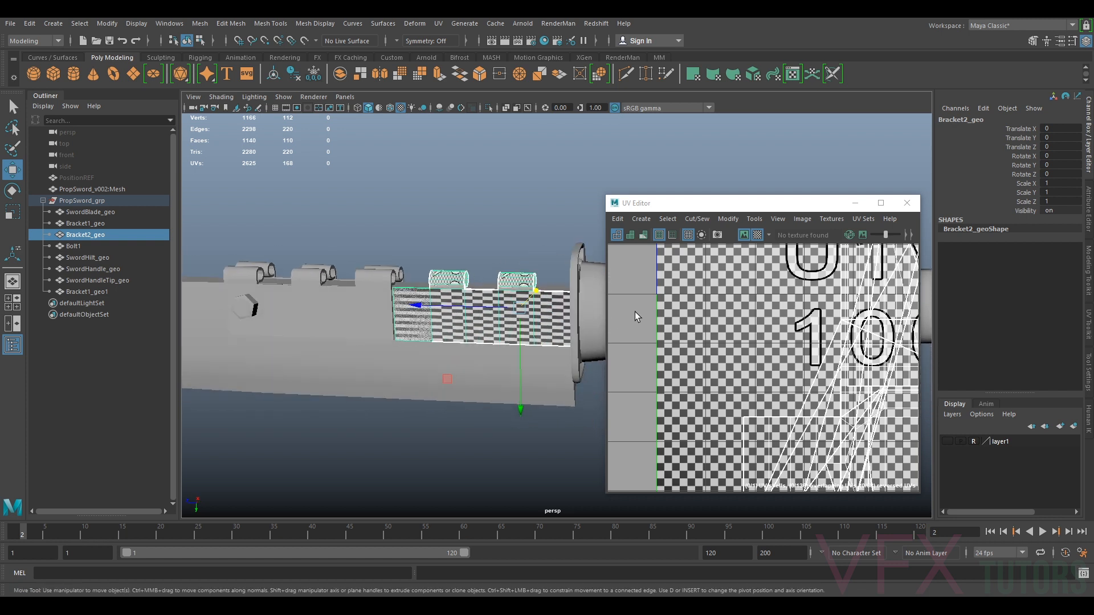
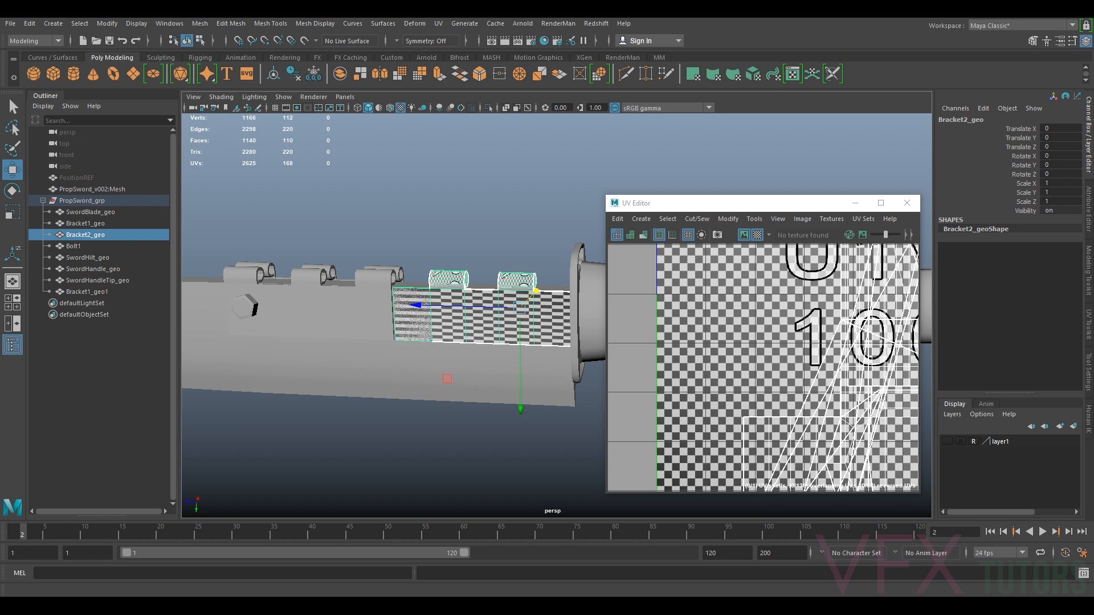
# Delete Bracket2_geo's existing UVs and give it new UVs with a planar projection
pyautogui.click(438, 24)
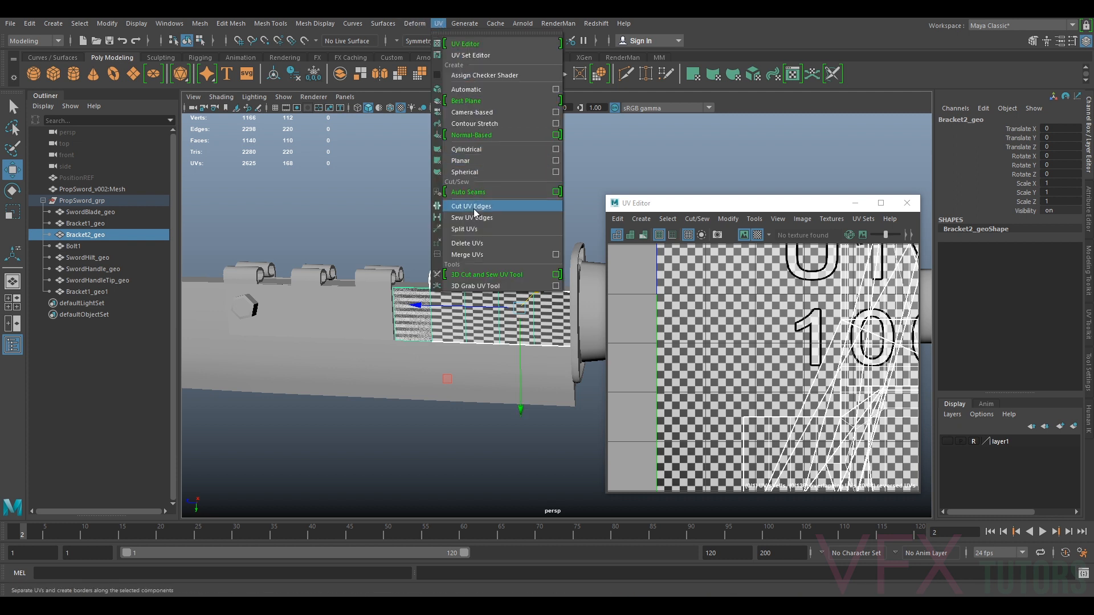
pyautogui.click(477, 243)
pyautogui.click(453, 343)
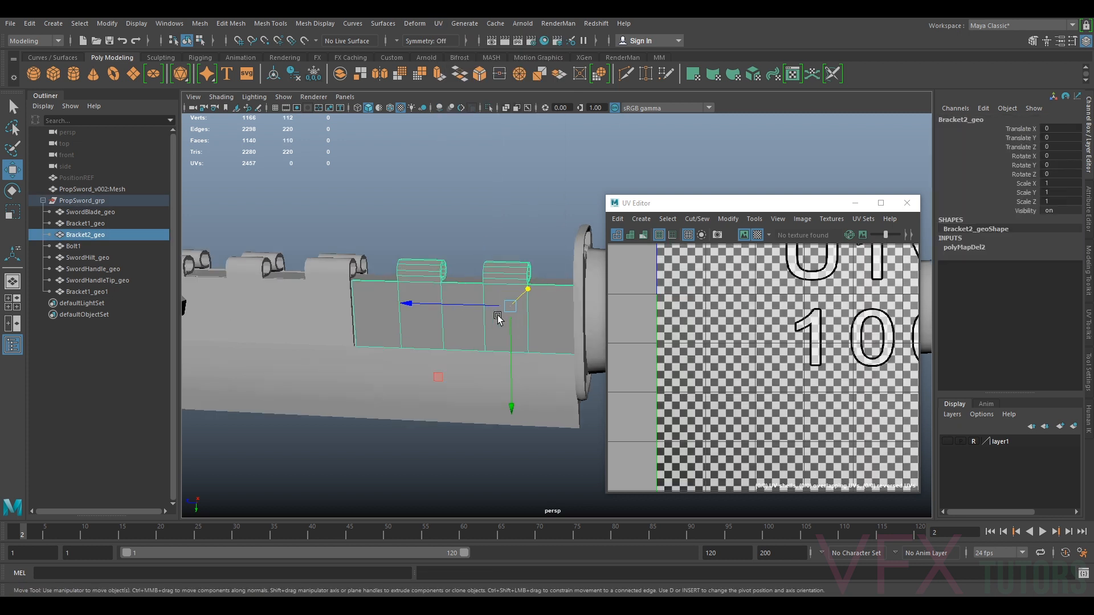
pyautogui.click(440, 24)
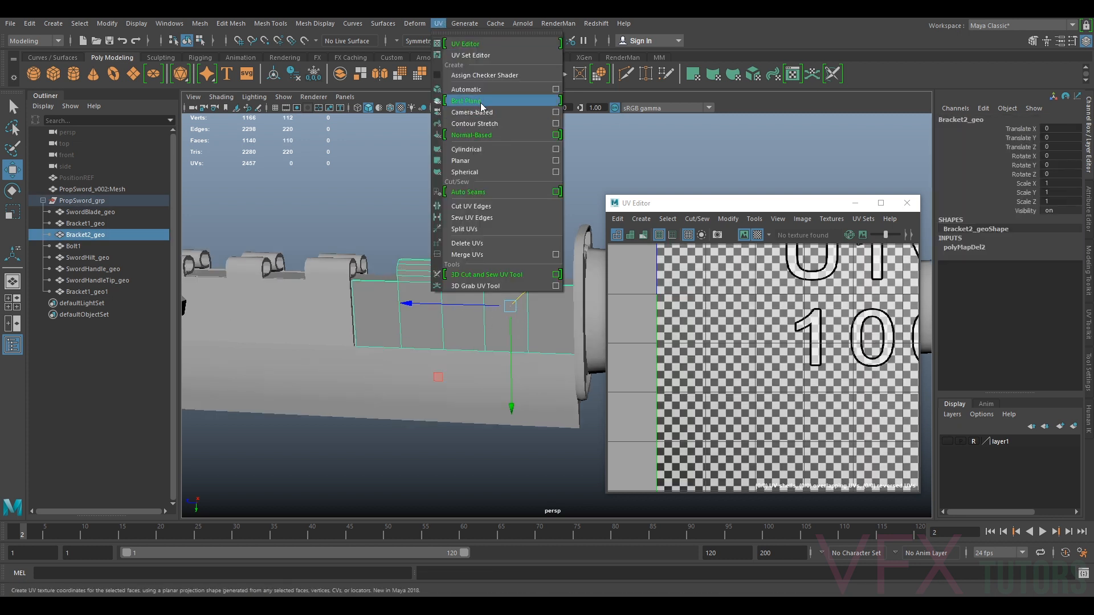
pyautogui.click(482, 106)
# Isolate the bracket and select edges along its corners and around the tabs as UV seams
pyautogui.hotkey('ctrl', '1')
pyautogui.keyDown('alt'); pyautogui.moveTo(471, 306); pyautogui.dragTo(376, 335, button='middle'); pyautogui.keyUp('alt')
pyautogui.scroll(2, 367, 340)
pyautogui.keyDown('alt'); pyautogui.moveTo(367, 339); pyautogui.dragTo(390, 334); pyautogui.keyUp('alt')
pyautogui.scroll(2, 443, 271)
pyautogui.rightClick(443, 269)
pyautogui.click(442, 238)
pyautogui.click(386, 269)
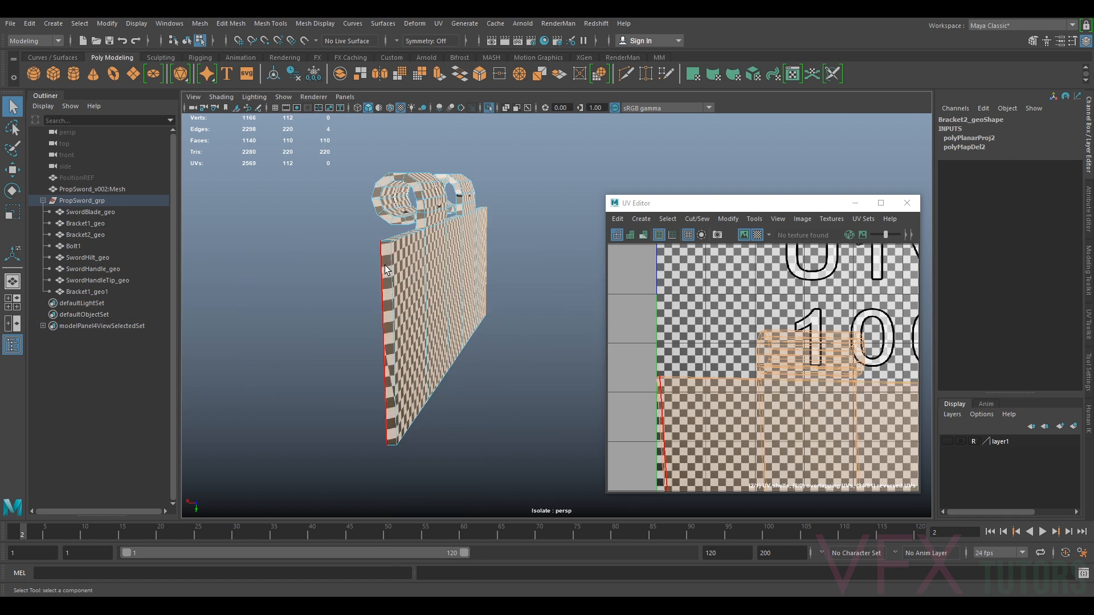
pyautogui.keyDown('alt'); pyautogui.moveTo(386, 267); pyautogui.dragTo(342, 247); pyautogui.keyUp('alt')
pyautogui.click(463, 291)
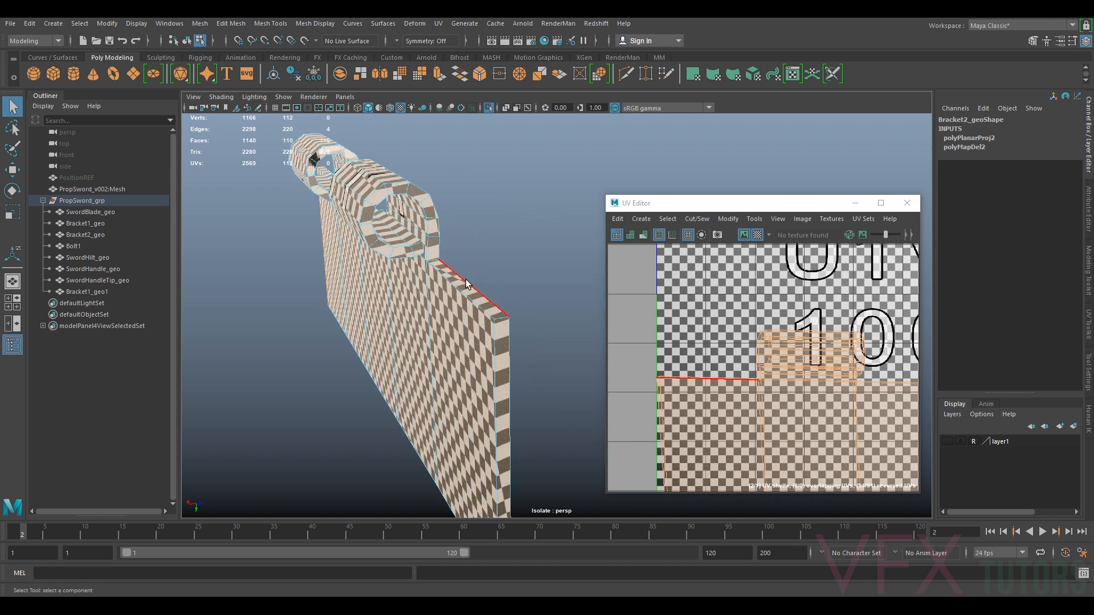
pyautogui.click(489, 321)
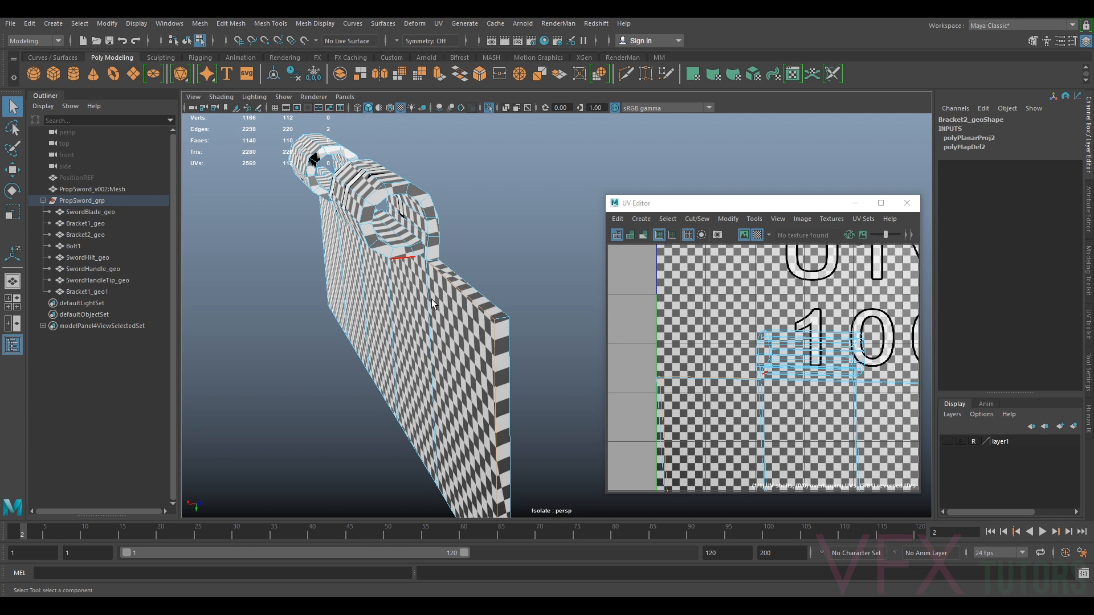
pyautogui.scroll(3, 456, 279)
pyautogui.keyDown('alt'); pyautogui.moveTo(457, 280); pyautogui.dragTo(466, 313, button='middle'); pyautogui.keyUp('alt')
pyautogui.keyDown('shift'); pyautogui.click(466, 312); pyautogui.keyUp('shift')
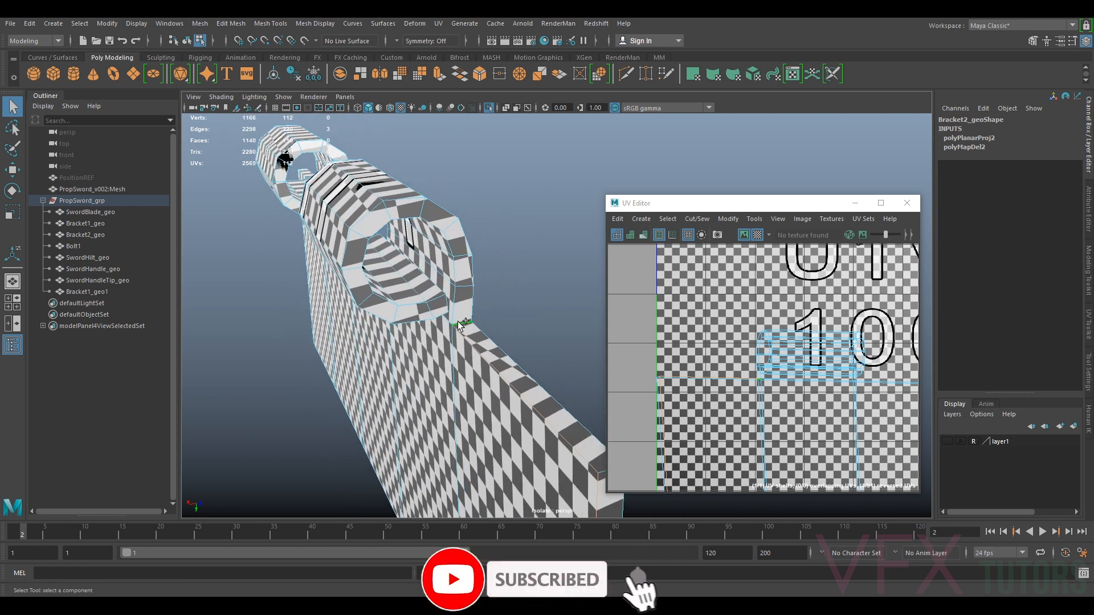
pyautogui.keyDown('shift'); pyautogui.click(440, 287); pyautogui.keyUp('shift')
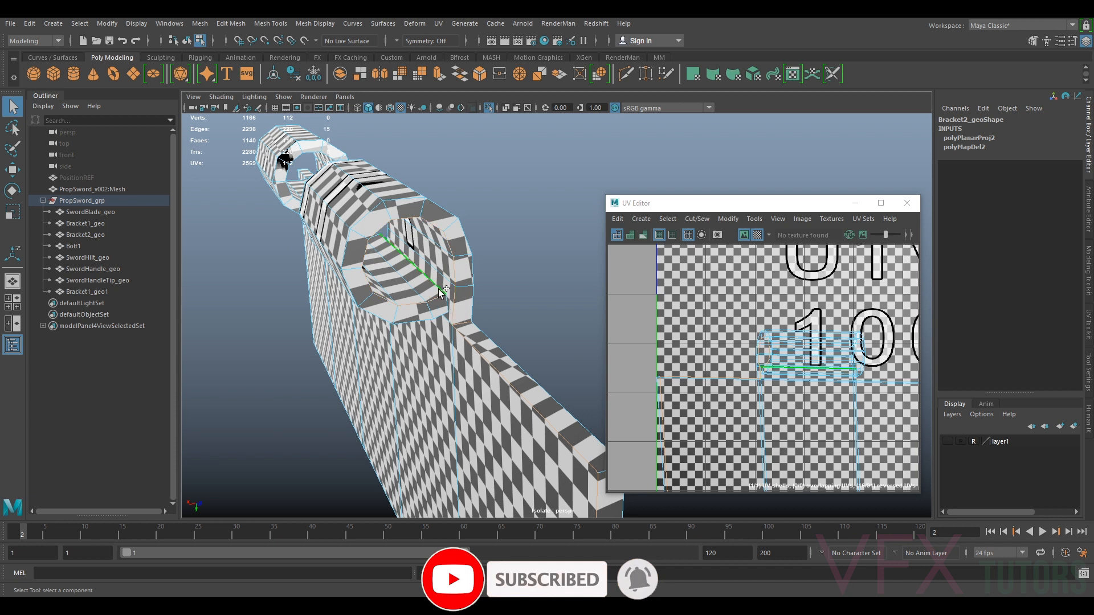
pyautogui.keyDown('alt'); pyautogui.moveTo(473, 311); pyautogui.dragTo(313, 315); pyautogui.keyUp('alt')
pyautogui.keyDown('shift'); pyautogui.click(313, 317); pyautogui.keyUp('shift')
pyautogui.keyDown('alt'); pyautogui.moveTo(387, 299); pyautogui.dragTo(246, 266); pyautogui.keyUp('alt')
pyautogui.keyDown('alt'); pyautogui.moveTo(246, 267); pyautogui.dragTo(526, 387, button='middle'); pyautogui.keyUp('alt')
pyautogui.scroll(3, 526, 387)
pyautogui.keyDown('alt'); pyautogui.moveTo(302, 356); pyautogui.dragTo(406, 360, button='middle'); pyautogui.keyUp('alt')
pyautogui.scroll(1, 406, 360)
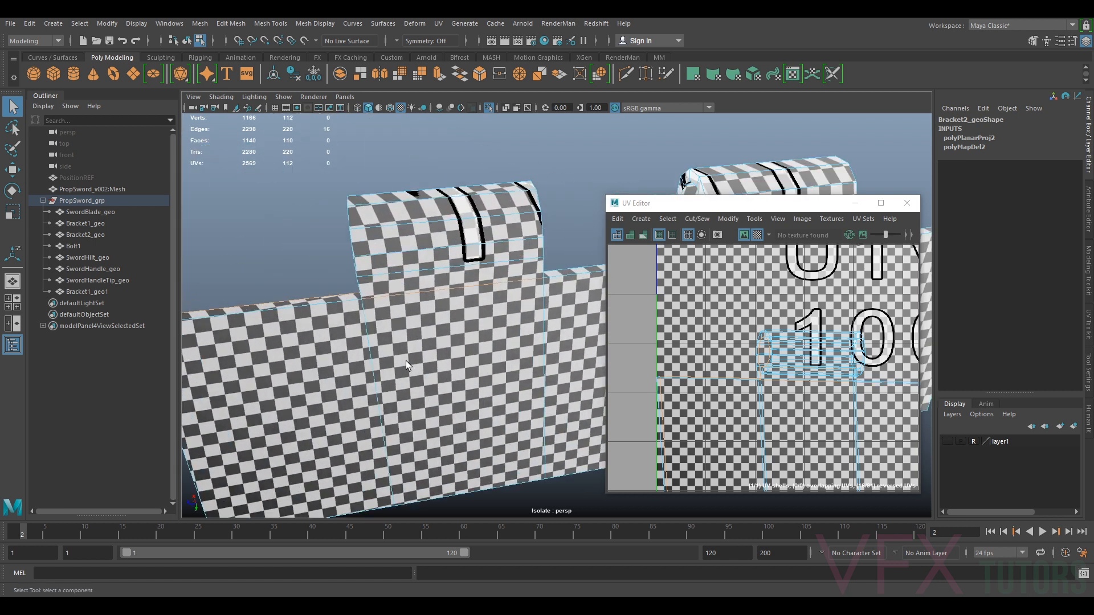
pyautogui.keyDown('alt'); pyautogui.moveTo(445, 349); pyautogui.dragTo(342, 333); pyautogui.keyUp('alt')
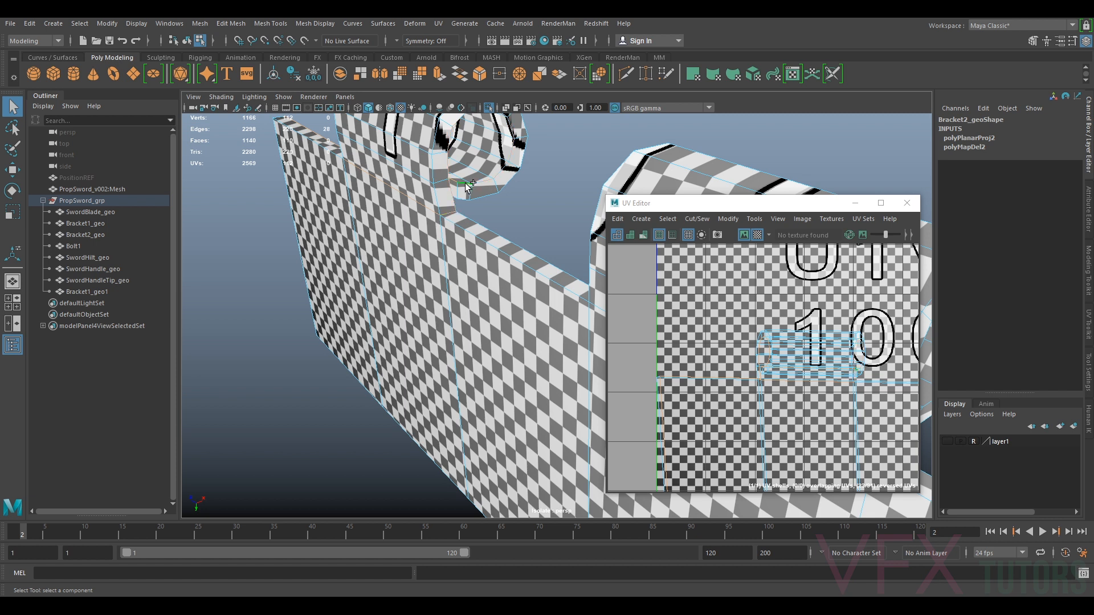
pyautogui.keyDown('alt'); pyautogui.moveTo(479, 217); pyautogui.dragTo(467, 291); pyautogui.keyUp('alt')
pyautogui.keyDown('alt'); pyautogui.moveTo(550, 298); pyautogui.dragTo(477, 267); pyautogui.keyUp('alt')
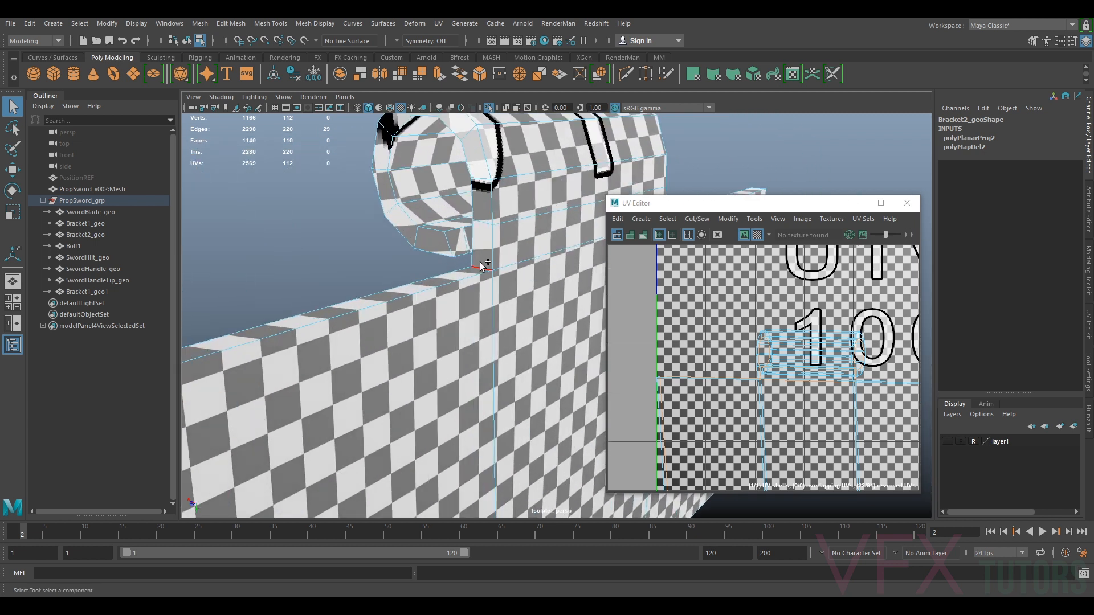
pyautogui.keyDown('shift'); pyautogui.click(529, 258); pyautogui.keyUp('shift')
pyautogui.moveTo(537, 249)
pyautogui.keyDown('alt'); pyautogui.mouseDown()
pyautogui.moveTo(323, 271)
pyautogui.moveTo(529, 255)
pyautogui.mouseUp(); pyautogui.keyUp('alt')
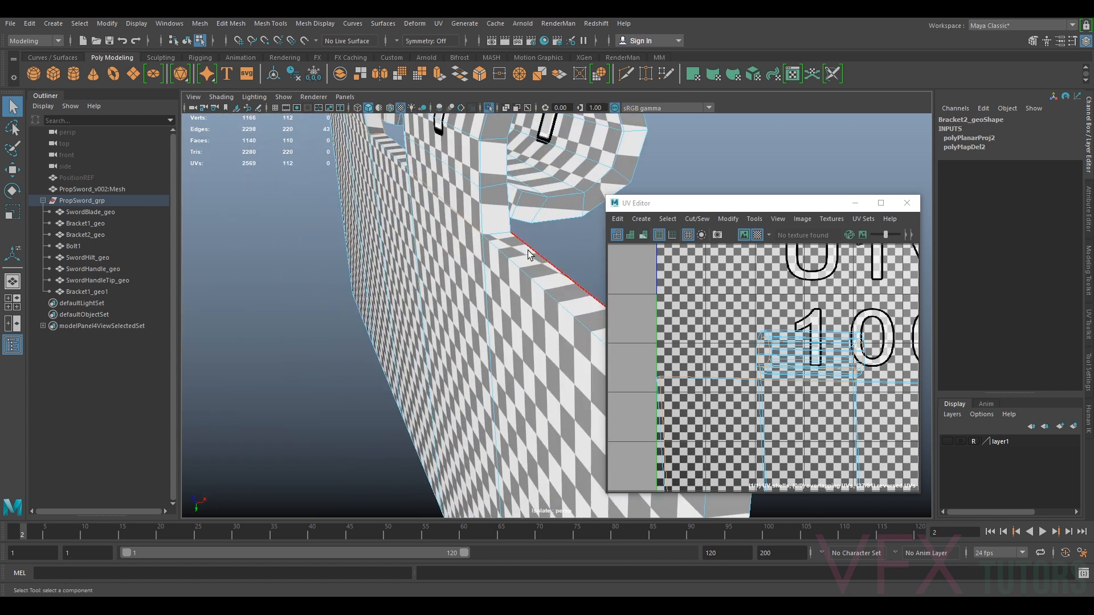
# Undo the last three edge selections, pick the remaining seam edges, and cut the UVs along them
pyautogui.hotkey('ctrl', 'z')
pyautogui.hotkey('ctrl', 'z')
pyautogui.hotkey('ctrl', 'z')
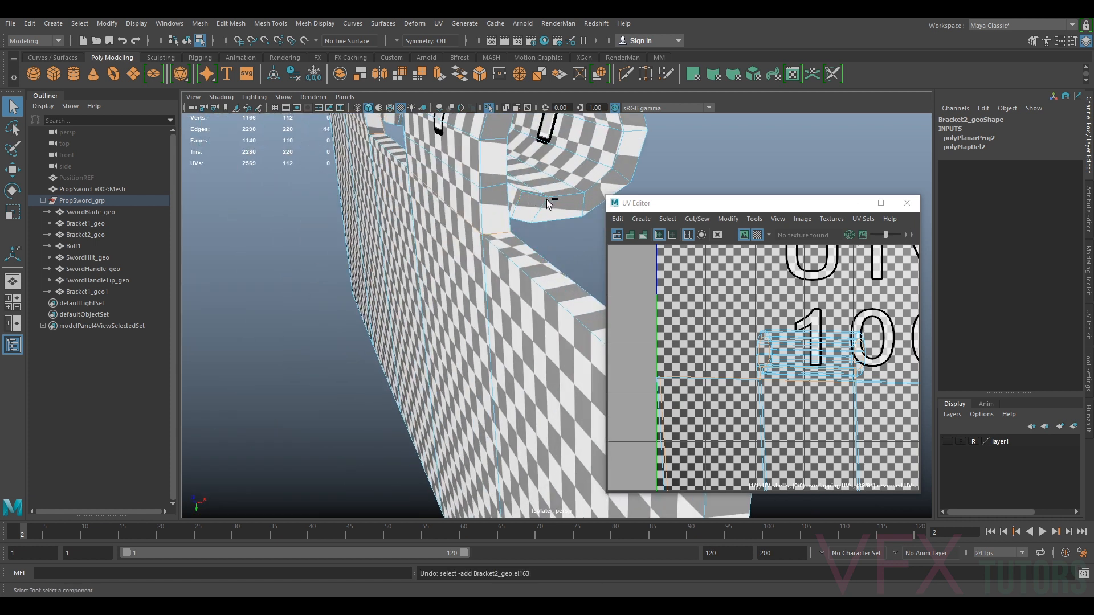
pyautogui.keyDown('shift'); pyautogui.click(517, 191); pyautogui.keyUp('shift')
pyautogui.scroll(-5, 512, 266)
pyautogui.scroll(1, 512, 268)
pyautogui.keyDown('alt'); pyautogui.moveTo(538, 310); pyautogui.dragTo(509, 295); pyautogui.keyUp('alt')
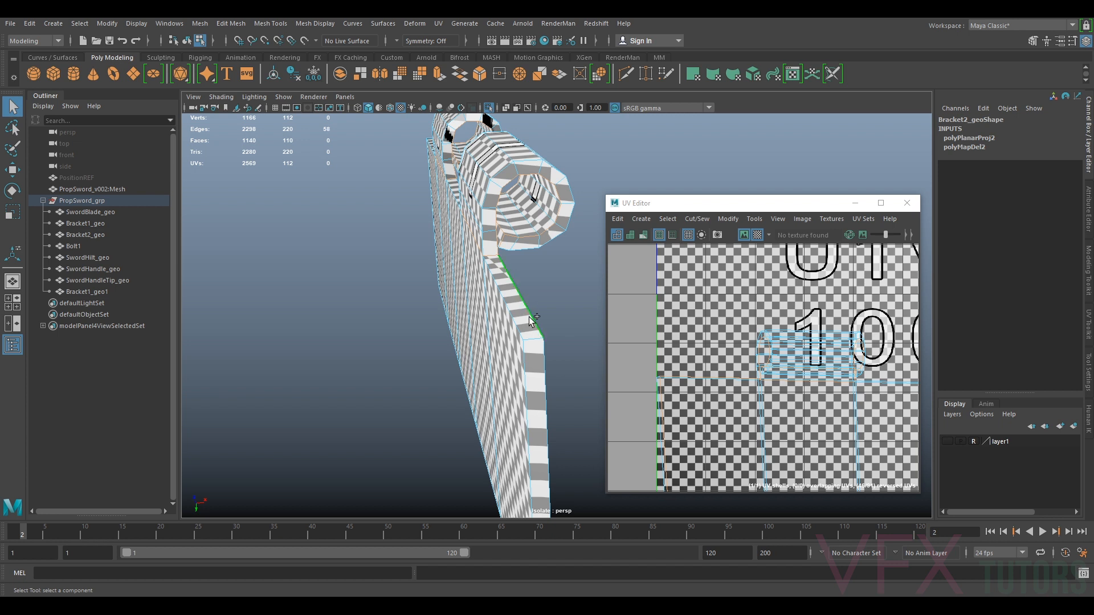
pyautogui.keyDown('shift'); pyautogui.click(545, 354); pyautogui.keyUp('shift')
pyautogui.keyDown('alt'); pyautogui.moveTo(543, 352); pyautogui.dragTo(493, 306); pyautogui.keyUp('alt')
pyautogui.keyDown('shift'); pyautogui.click(465, 342); pyautogui.keyUp('shift')
pyautogui.keyDown('alt'); pyautogui.moveTo(540, 355); pyautogui.dragTo(510, 403); pyautogui.keyUp('alt')
pyautogui.scroll(6, 518, 306)
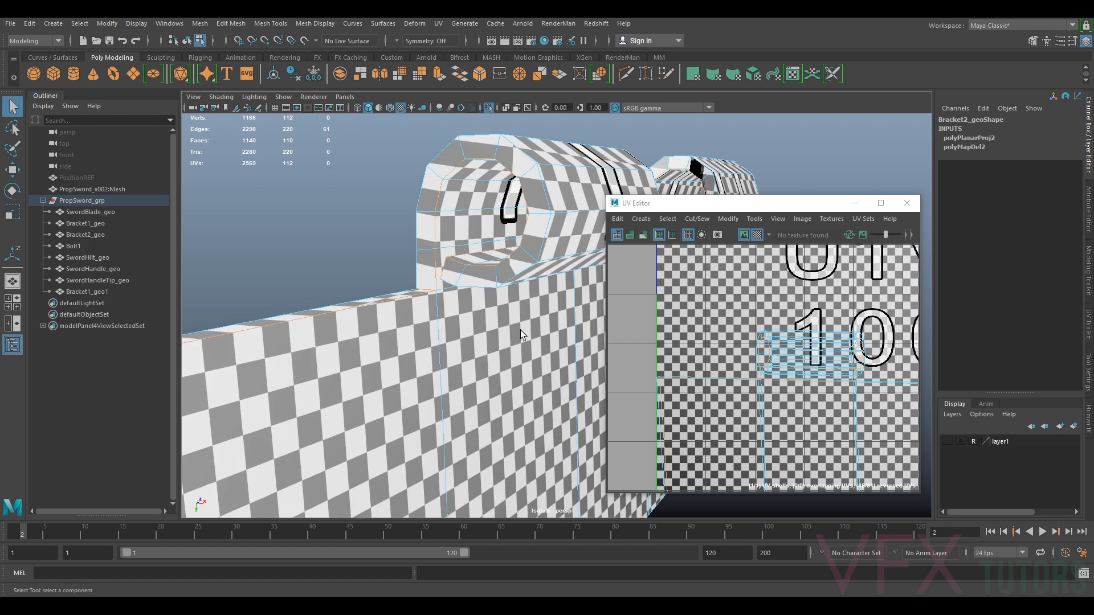
pyautogui.scroll(-4, 518, 360)
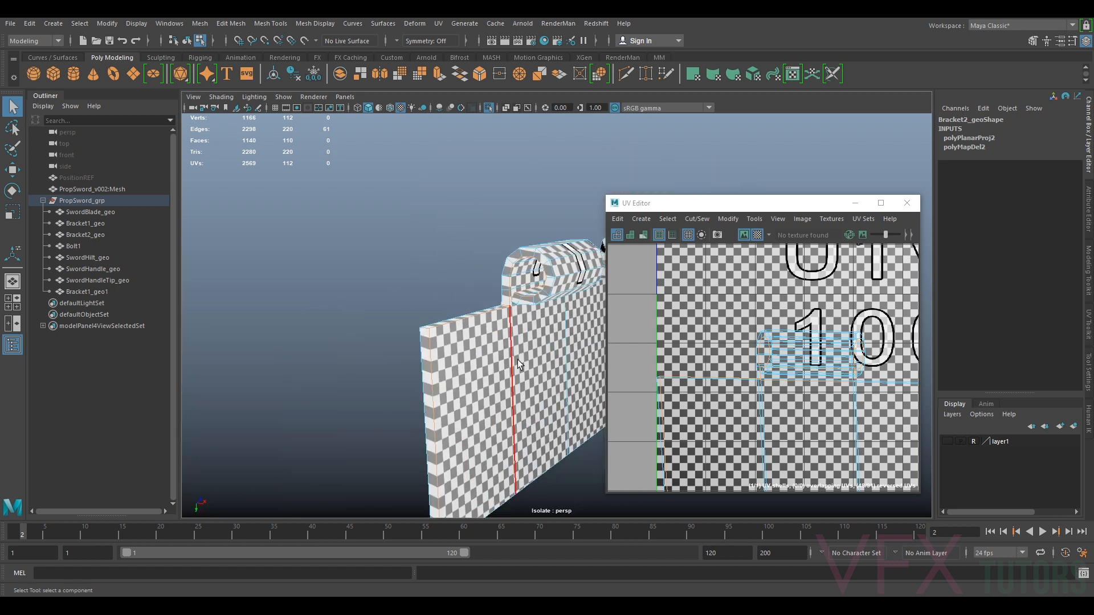
pyautogui.click(1089, 323)
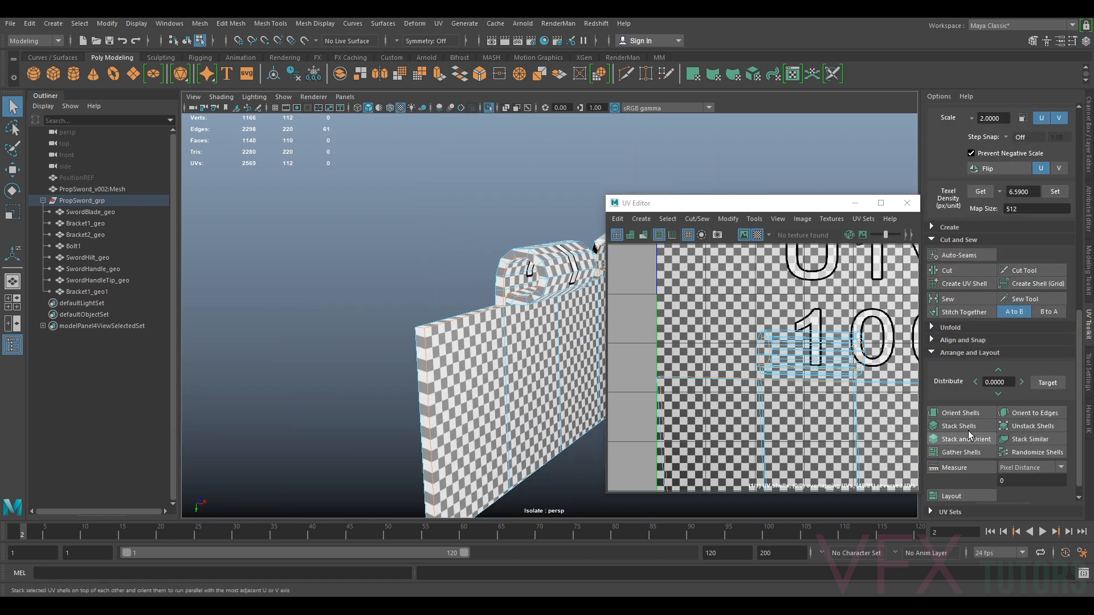
pyautogui.click(946, 272)
# Select the bracket's UV shells and unfold them
pyautogui.press('w')
pyautogui.keyDown('alt'); pyautogui.moveTo(794, 413); pyautogui.dragTo(743, 337, button='middle'); pyautogui.keyUp('alt')
pyautogui.moveTo(743, 339); pyautogui.dragTo(716, 324, button='right')
pyautogui.click(714, 332)
pyautogui.scroll(-4, 712, 322)
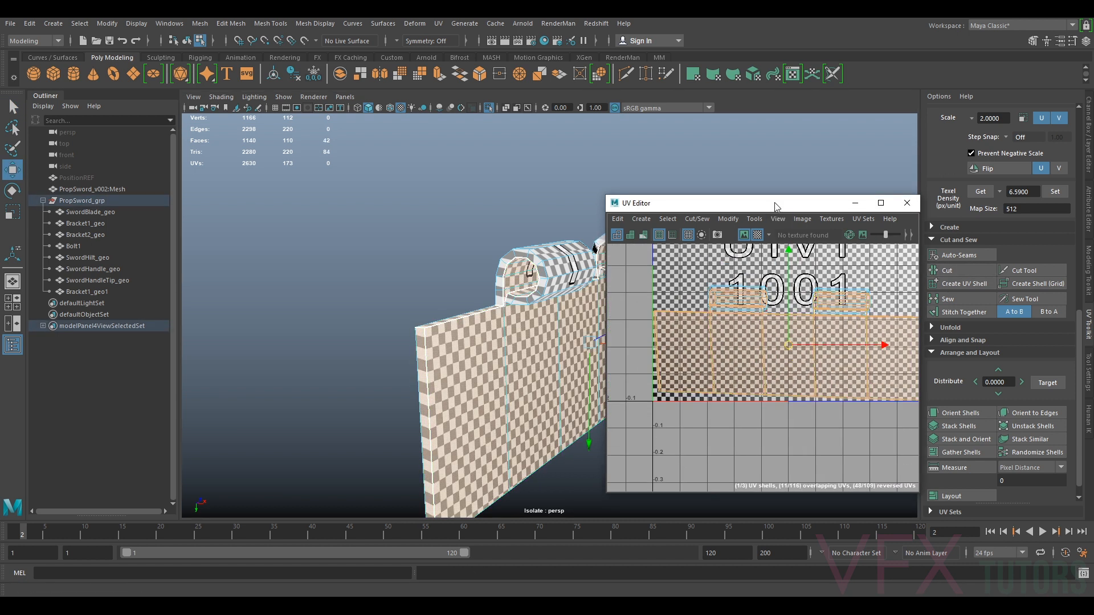
pyautogui.click(728, 219)
pyautogui.click(751, 572)
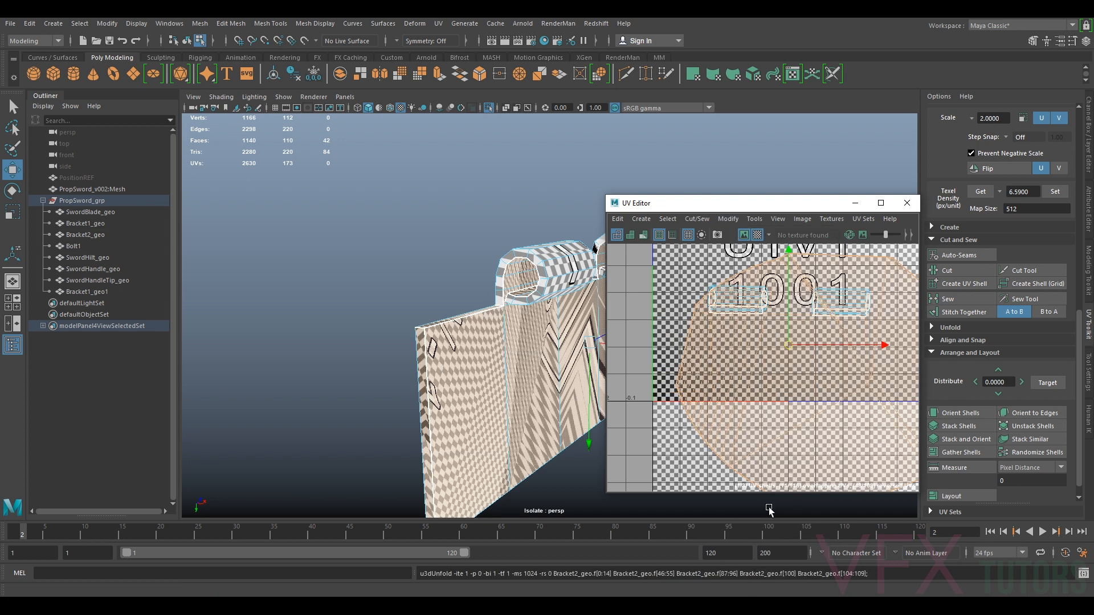
# Select another seam edge on the bracket's end and cut the UVs along it
pyautogui.keyDown('alt'); pyautogui.moveTo(592, 391); pyautogui.dragTo(517, 381); pyautogui.keyUp('alt')
pyautogui.keyDown('alt'); pyautogui.moveTo(530, 393); pyautogui.dragTo(572, 236, button='middle'); pyautogui.keyUp('alt')
pyautogui.keyDown('alt'); pyautogui.moveTo(435, 342); pyautogui.dragTo(521, 288); pyautogui.keyUp('alt')
pyautogui.hotkey('ctrl', 'z')
pyautogui.moveTo(537, 267); pyautogui.dragTo(538, 242, button='right')
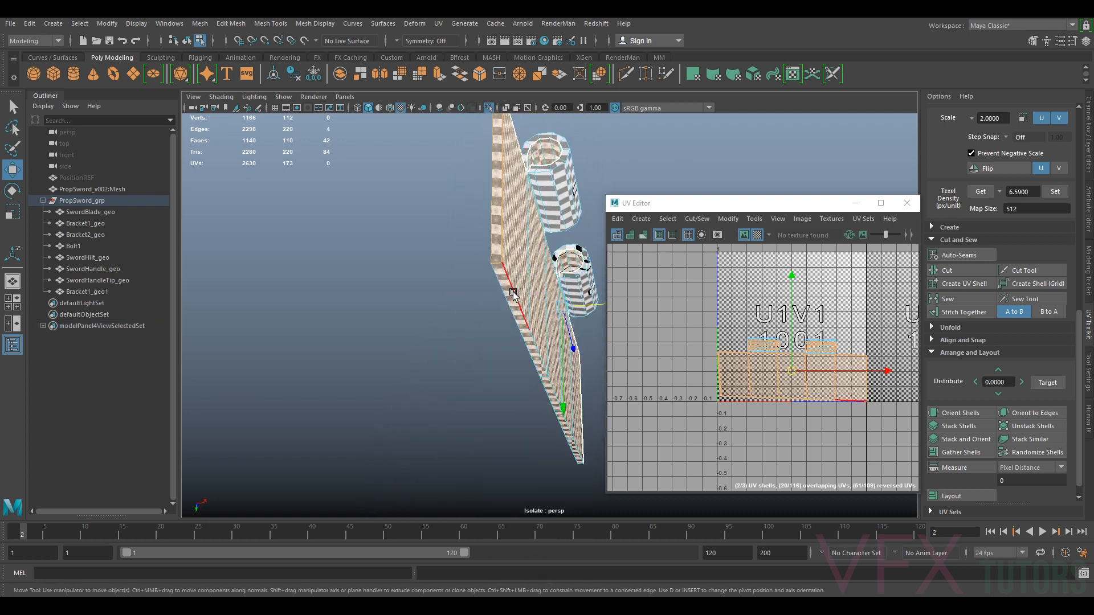
pyautogui.click(513, 294)
pyautogui.click(946, 270)
# Select the shells in the UV Editor and move them upward
pyautogui.moveTo(765, 359); pyautogui.dragTo(731, 331, button='right')
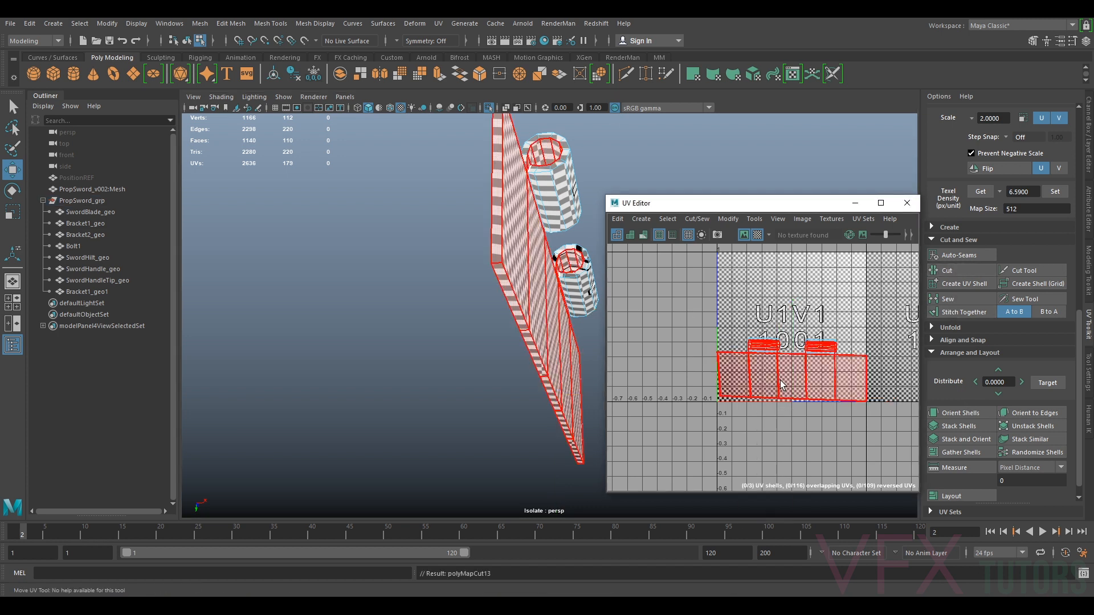
pyautogui.click(781, 377)
pyautogui.keyDown('alt'); pyautogui.moveTo(582, 206); pyautogui.dragTo(654, 273); pyautogui.keyUp('alt')
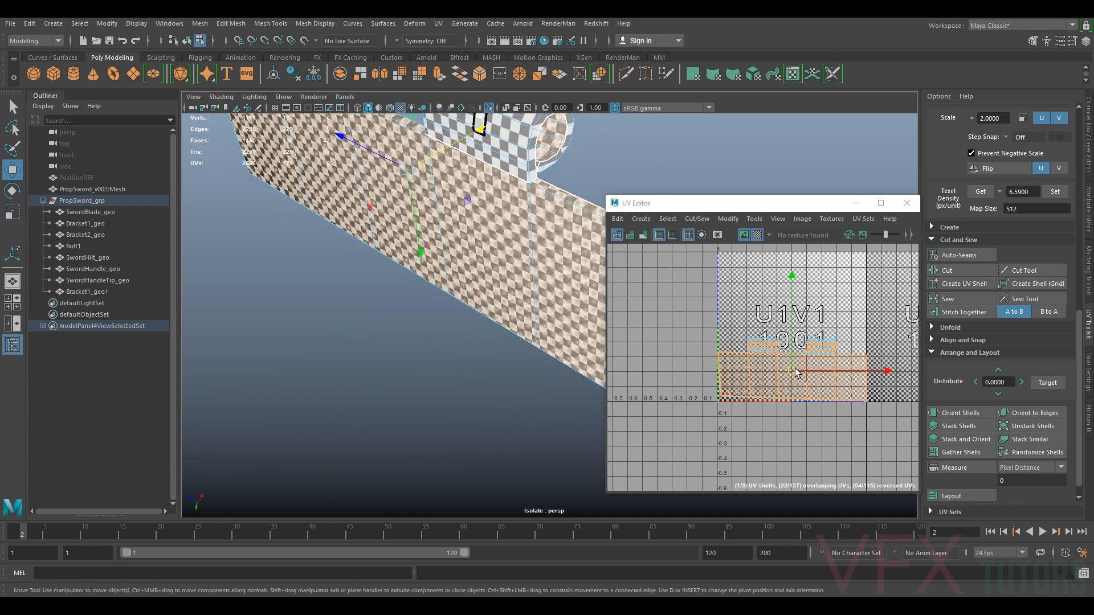
pyautogui.moveTo(796, 374); pyautogui.dragTo(791, 289)
# Select a seam edge along the plate's top and cut the UVs there
pyautogui.keyDown('alt'); pyautogui.moveTo(577, 329); pyautogui.dragTo(522, 316); pyautogui.keyUp('alt')
pyautogui.moveTo(487, 268); pyautogui.dragTo(478, 242, button='right')
pyautogui.click(454, 260)
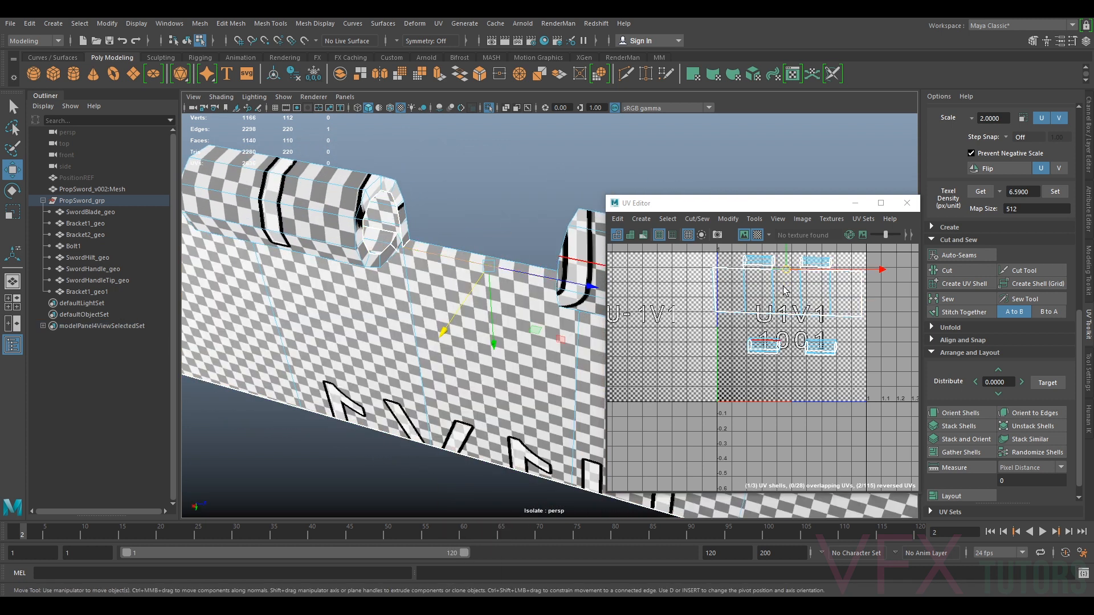
pyautogui.click(950, 270)
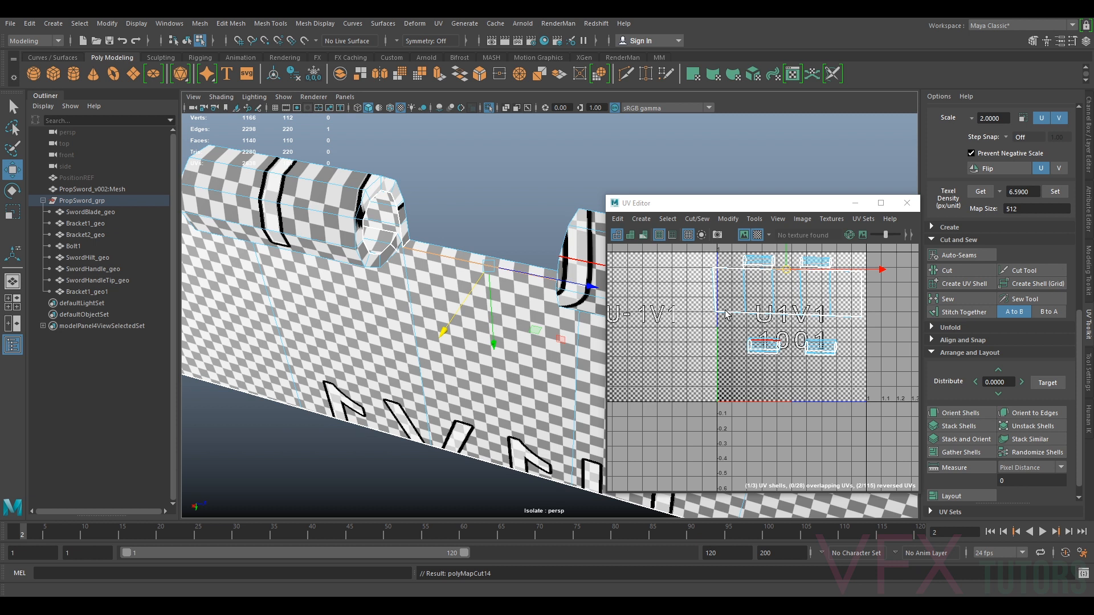
# Select the plate's main UV shell and unfold it
pyautogui.rightClick(746, 299)
pyautogui.moveTo(710, 290); pyautogui.dragTo(709, 289, button='right')
pyautogui.click(735, 299)
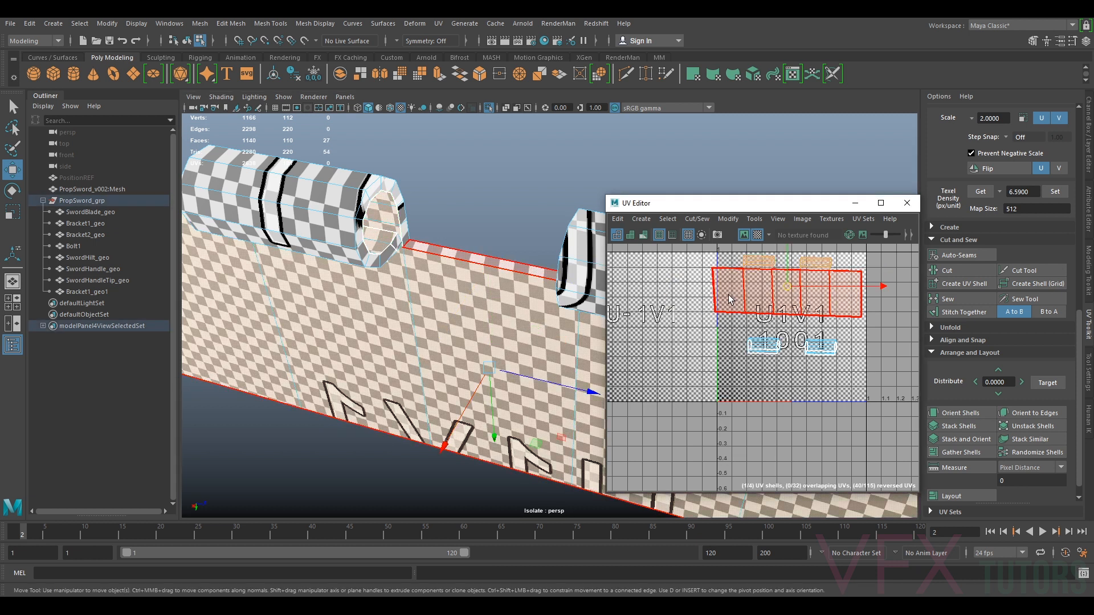
pyautogui.click(965, 301)
pyautogui.click(728, 219)
pyautogui.click(758, 575)
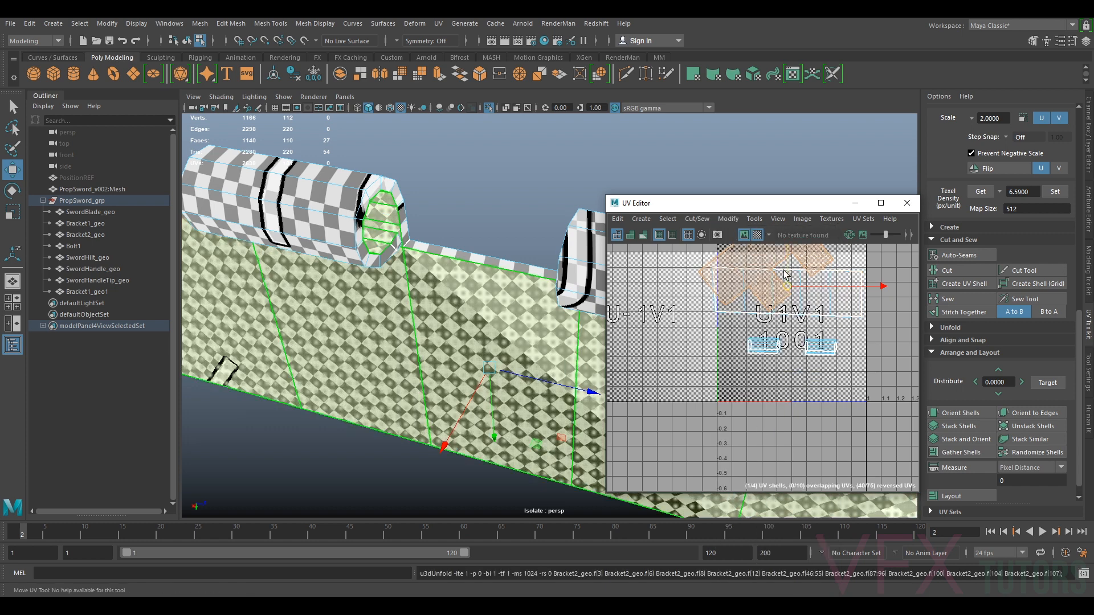
# Rotate the unfolded plate shell upright in the UV Editor
pyautogui.press('e')
pyautogui.moveTo(847, 258); pyautogui.dragTo(779, 388)
pyautogui.press('w')
pyautogui.scroll(5, 772, 370)
pyautogui.click(758, 276)
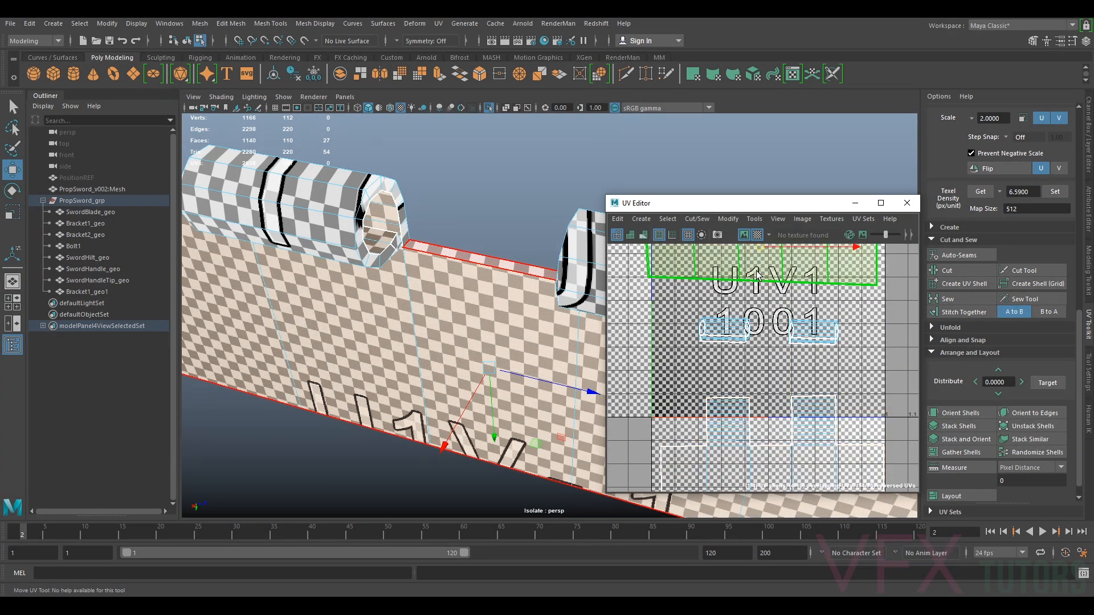
# Cut the plate shell along a vertical edge and unfold it again
pyautogui.scroll(-4, 716, 299)
pyautogui.keyDown('alt'); pyautogui.moveTo(570, 351); pyautogui.dragTo(382, 343); pyautogui.keyUp('alt')
pyautogui.hotkey('ctrl', 'u')
pyautogui.scroll(3, 734, 353)
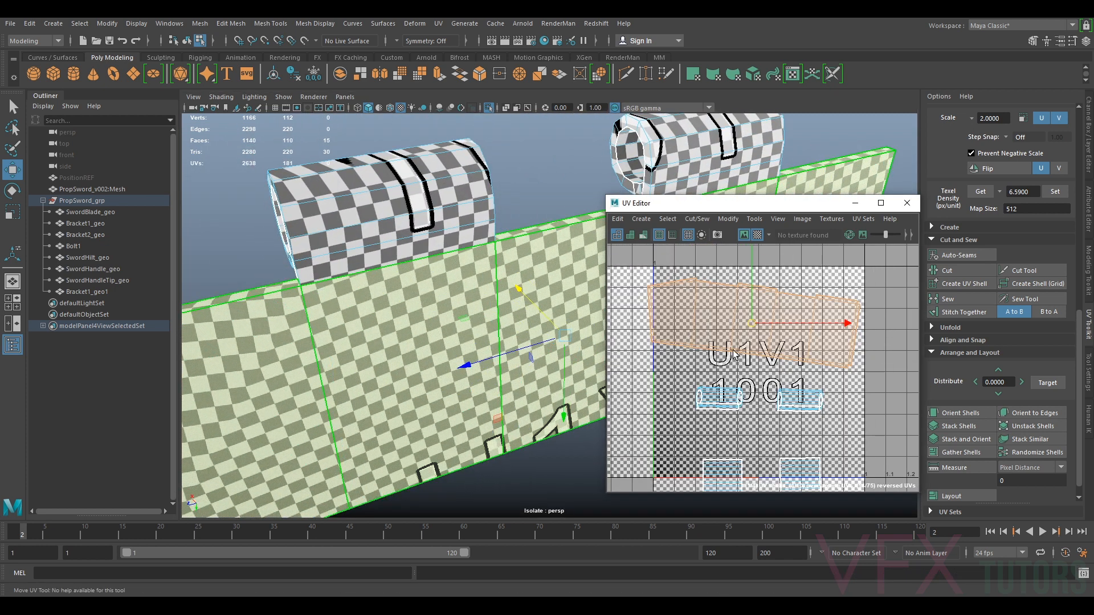
pyautogui.scroll(5, 735, 320)
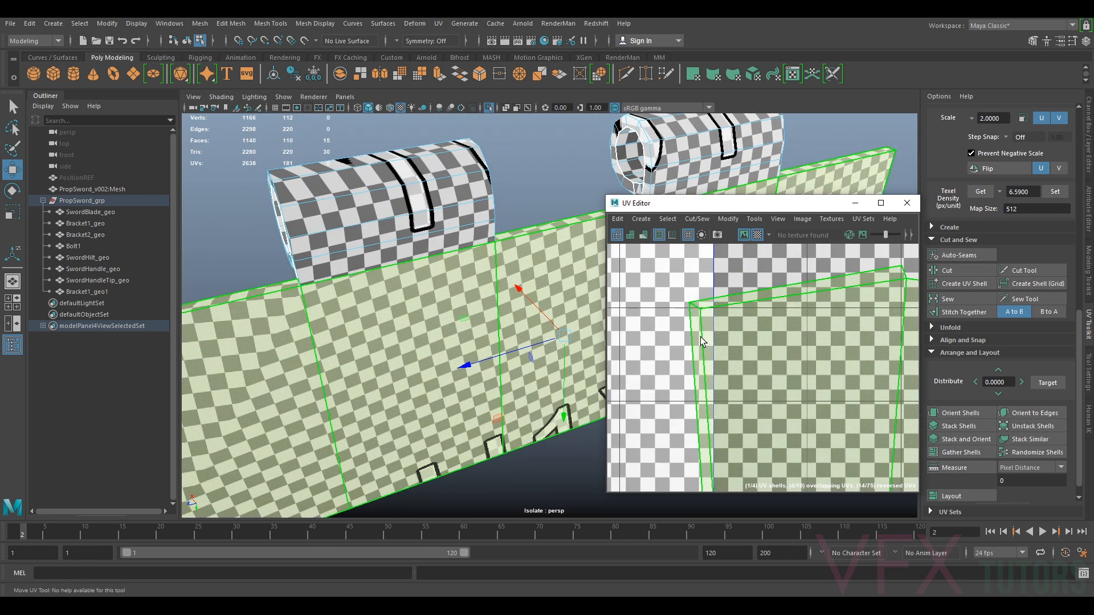
pyautogui.moveTo(701, 309); pyautogui.dragTo(690, 282, button='right')
pyautogui.click(692, 342)
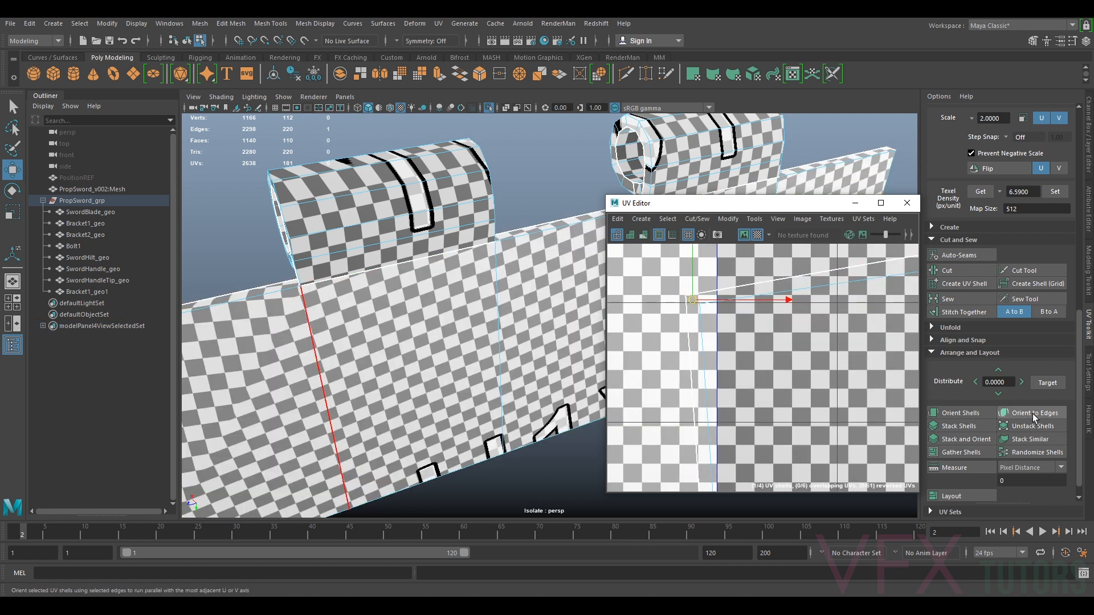
pyautogui.click(961, 283)
pyautogui.scroll(-3, 835, 360)
pyautogui.moveTo(836, 360); pyautogui.dragTo(832, 352, button='right')
pyautogui.click(583, 131)
pyautogui.click(728, 219)
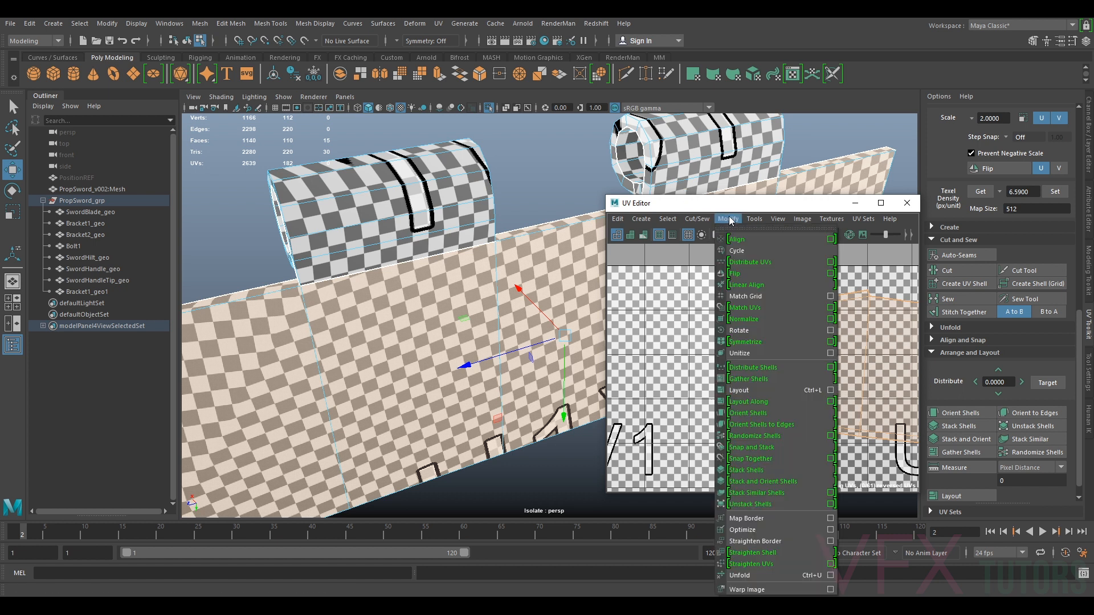
pyautogui.click(757, 577)
# Select another vertical seam edge on the plate and cut the UVs along it
pyautogui.scroll(-3, 788, 442)
pyautogui.keyDown('alt'); pyautogui.moveTo(869, 386); pyautogui.dragTo(719, 338, button='middle'); pyautogui.keyUp('alt')
pyautogui.scroll(5, 844, 362)
pyautogui.keyDown('alt'); pyautogui.moveTo(763, 377); pyautogui.dragTo(916, 360, button='middle'); pyautogui.keyUp('alt')
pyautogui.scroll(-3, 916, 360)
pyautogui.keyDown('alt'); pyautogui.moveTo(762, 379); pyautogui.dragTo(894, 366, button='middle'); pyautogui.keyUp('alt')
pyautogui.scroll(5, 894, 365)
pyautogui.moveTo(719, 341); pyautogui.dragTo(719, 311, button='right')
pyautogui.keyDown('alt'); pyautogui.moveTo(682, 323); pyautogui.dragTo(856, 318, button='middle'); pyautogui.keyUp('alt')
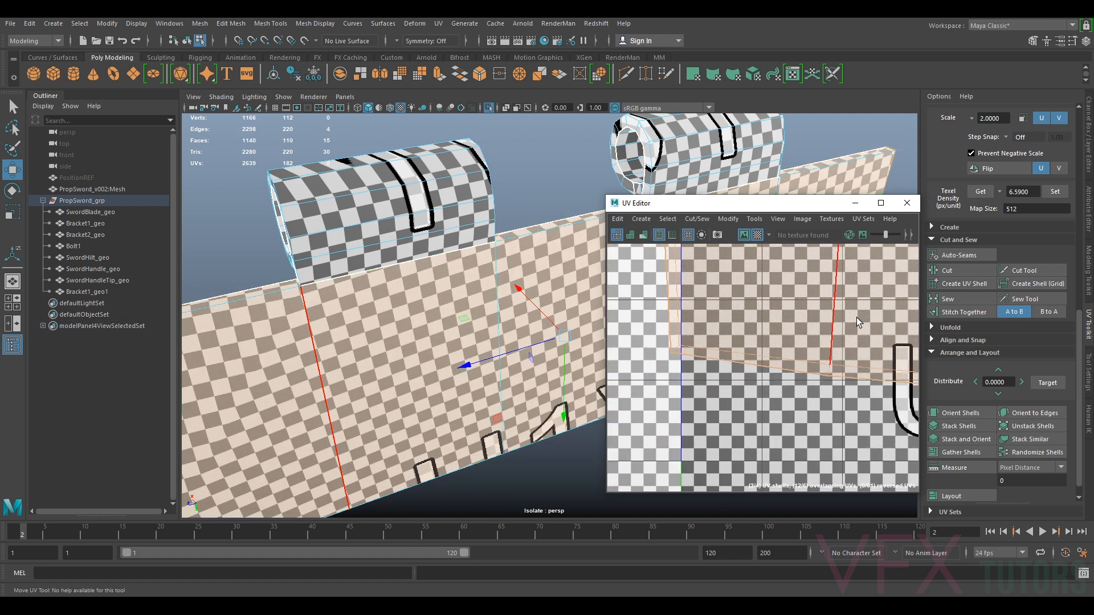
pyautogui.click(677, 350)
pyautogui.click(949, 272)
# Select the plate shells and unfold them
pyautogui.moveTo(842, 299); pyautogui.dragTo(810, 280, button='right')
pyautogui.click(798, 293)
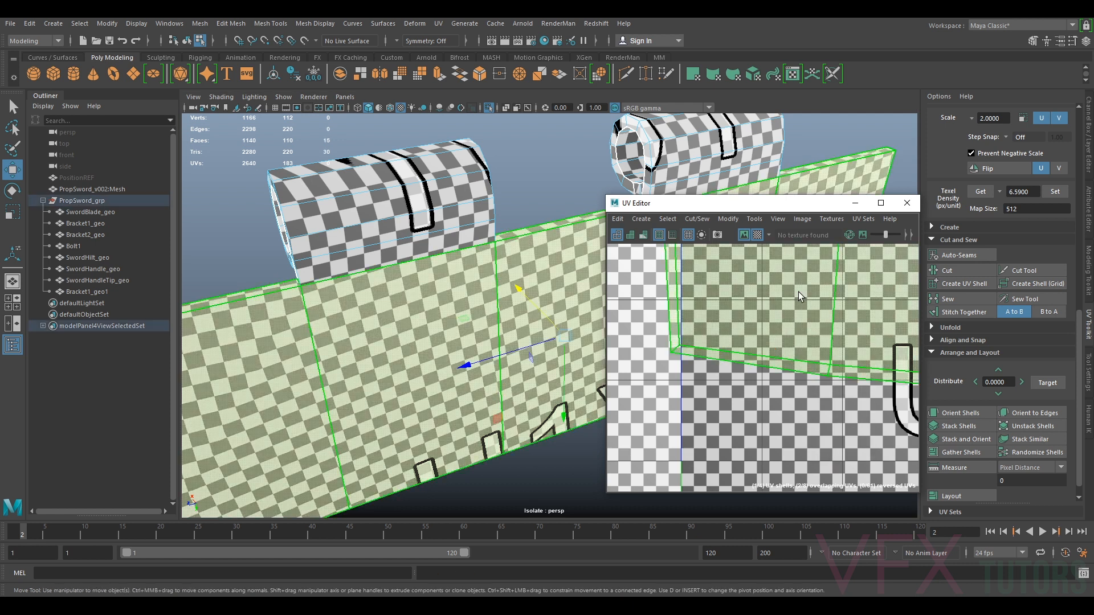
pyautogui.click(731, 220)
pyautogui.click(751, 577)
# Orient the selected tab shell to the UV axes and select the neighbouring tab's shell
pyautogui.scroll(-6, 777, 432)
pyautogui.keyDown('alt'); pyautogui.moveTo(871, 334); pyautogui.dragTo(769, 296, button='middle'); pyautogui.keyUp('alt')
pyautogui.scroll(-3, 792, 330)
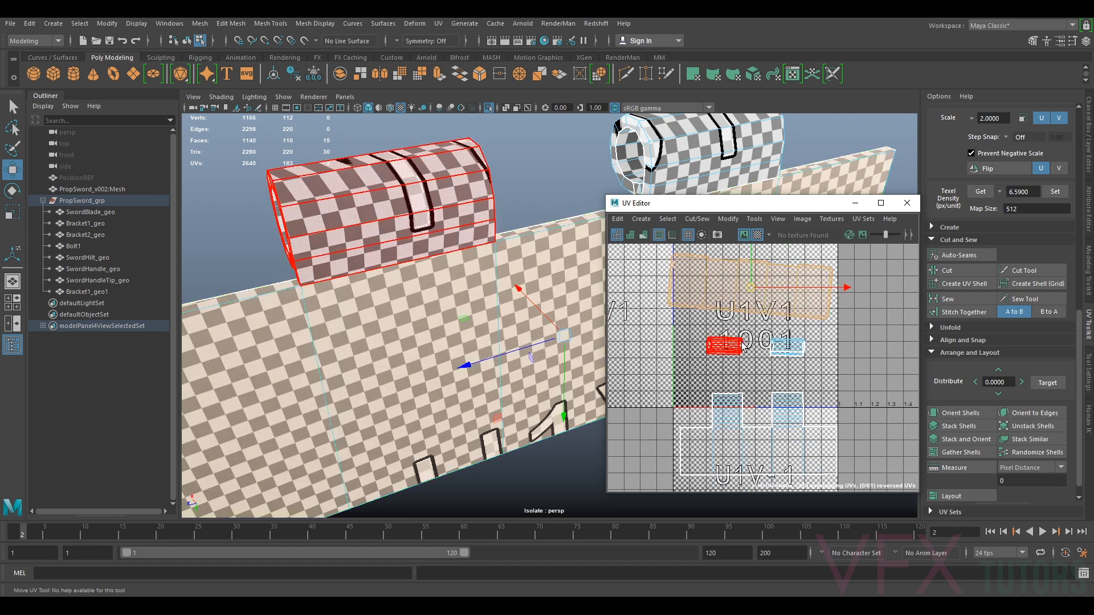
pyautogui.click(958, 412)
pyautogui.click(737, 346)
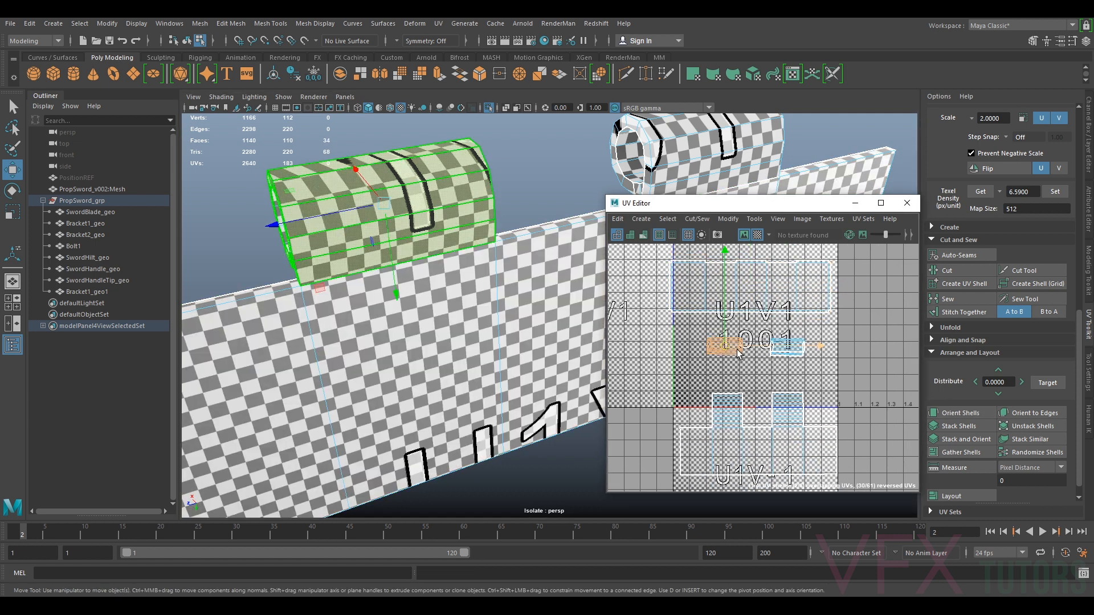
# Orient the neighbouring tab shell to the UV axes and unfold the selected shells
pyautogui.press('g')
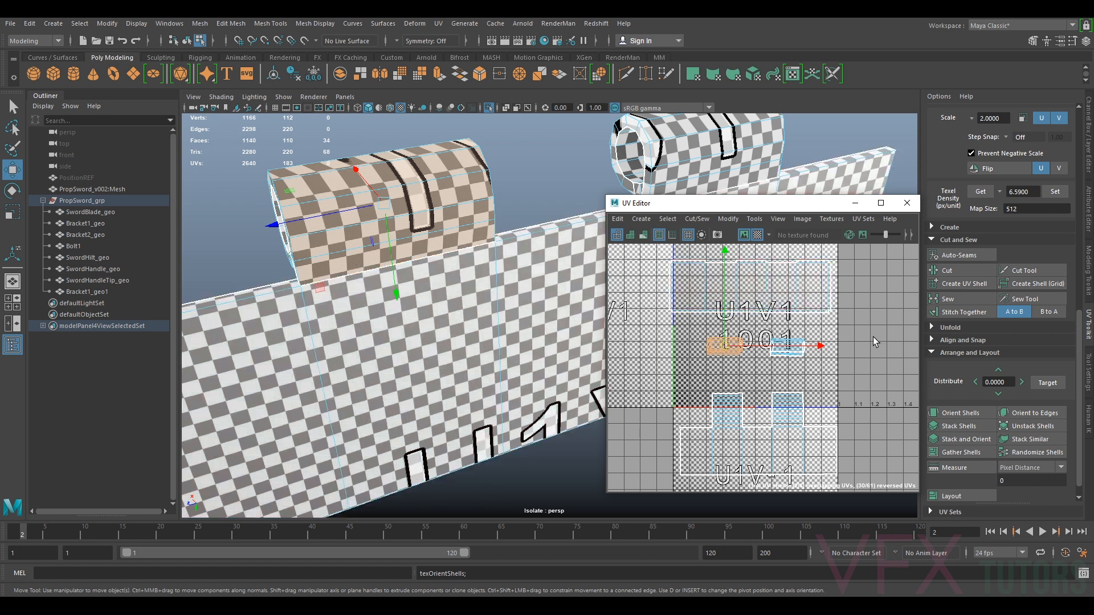
pyautogui.click(729, 219)
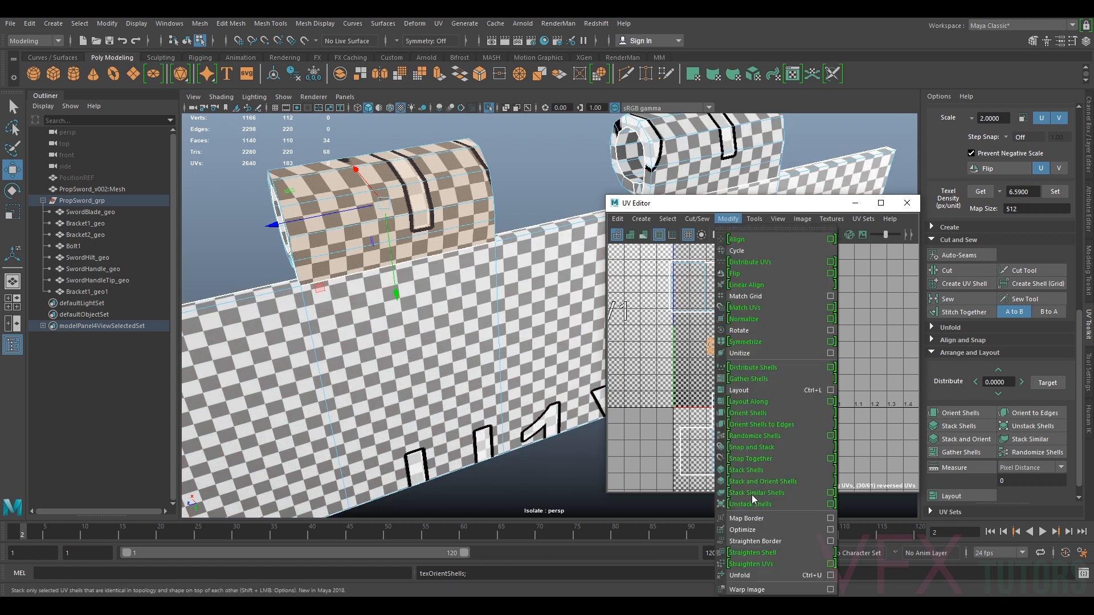
pyautogui.click(757, 574)
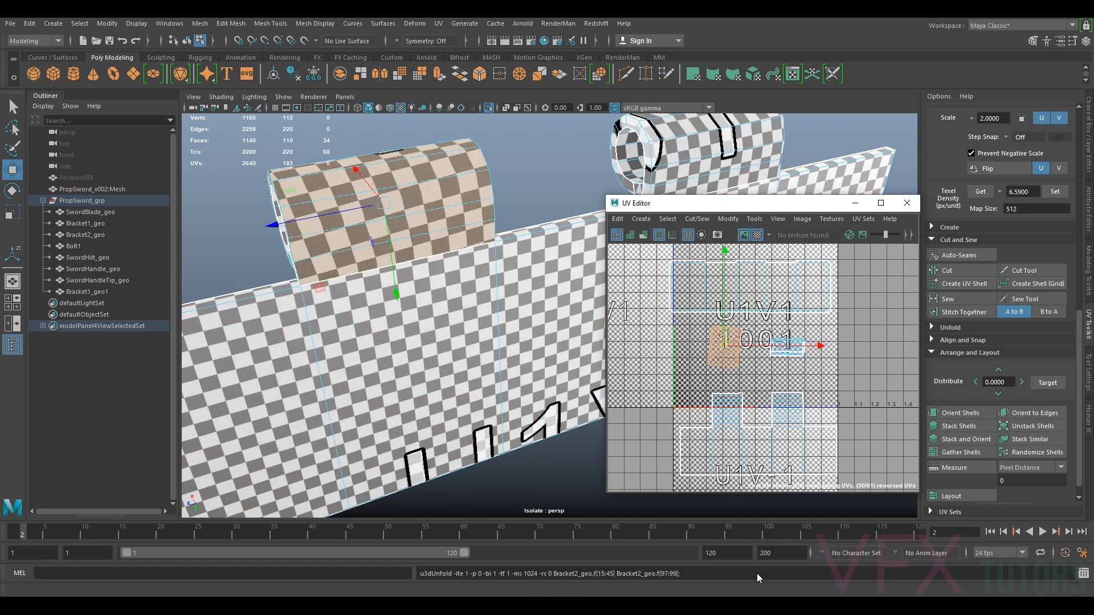
# Unfold the other tab shell again, then orient both tab shells to the UV axes
pyautogui.click(793, 353)
pyautogui.press('g')
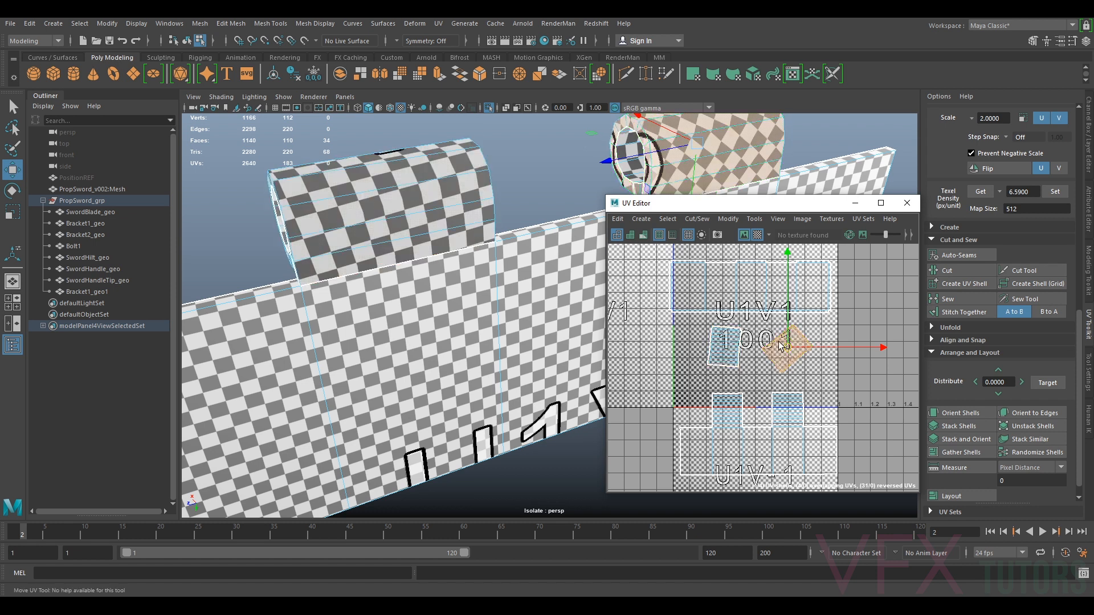
pyautogui.keyDown('shift'); pyautogui.click(722, 347); pyautogui.keyUp('shift')
pyautogui.click(961, 413)
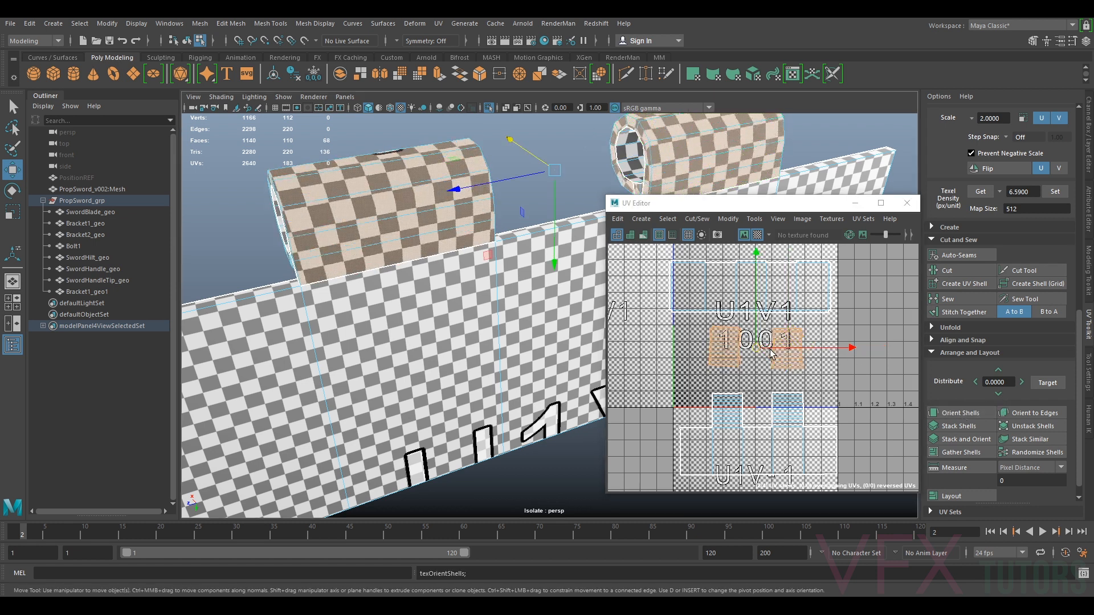
# Select the bracket's tab shells and move them up above the plate shells in UV space
pyautogui.keyDown('alt'); pyautogui.moveTo(473, 284); pyautogui.dragTo(672, 310); pyautogui.keyUp('alt')
pyautogui.scroll(-2, 761, 353)
pyautogui.click(793, 336)
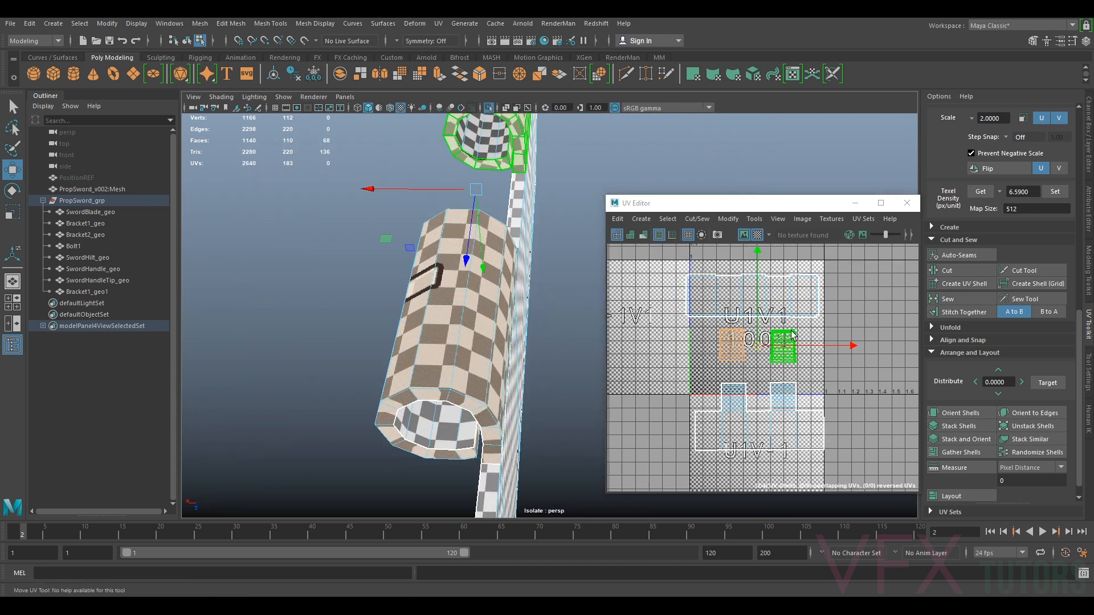
pyautogui.moveTo(760, 348); pyautogui.dragTo(756, 260)
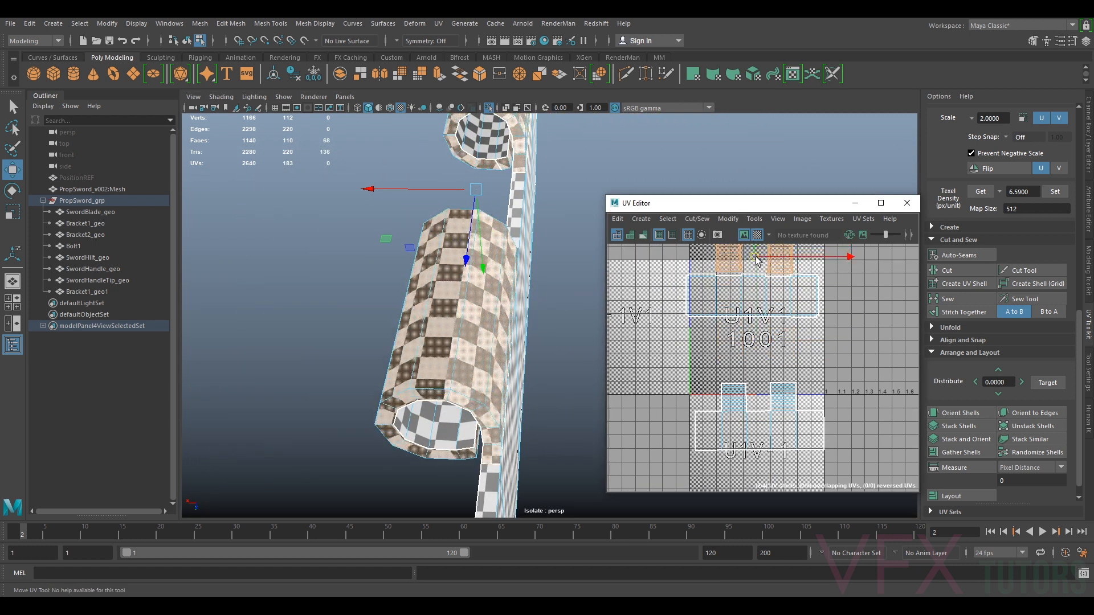
# Set the lower tab shells' texel density to 6.5900 and move them upward in the UV layout
pyautogui.click(761, 415)
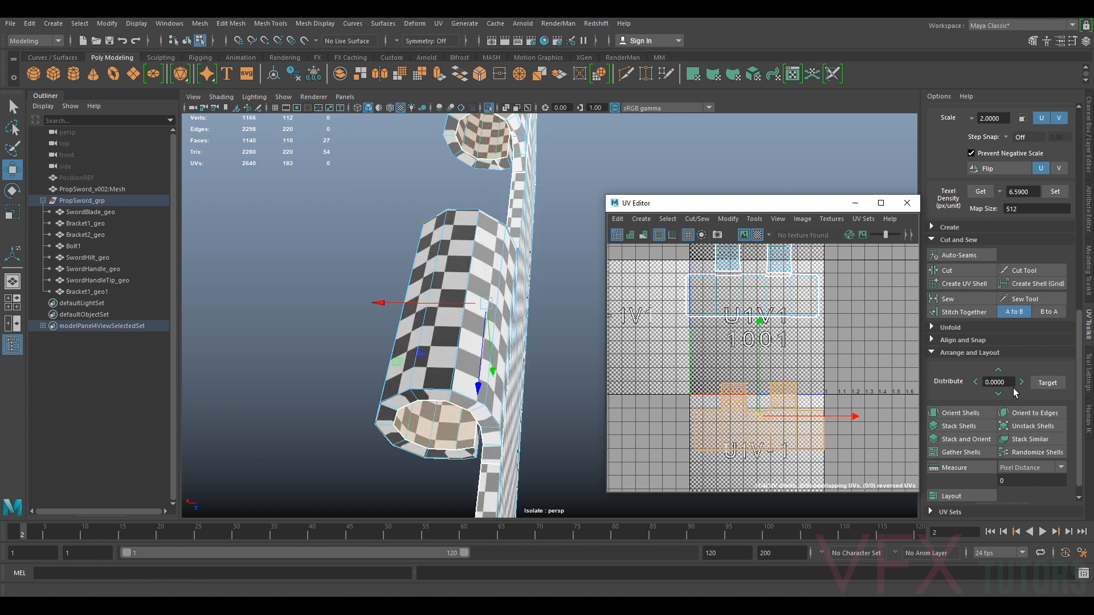
pyautogui.click(1057, 191)
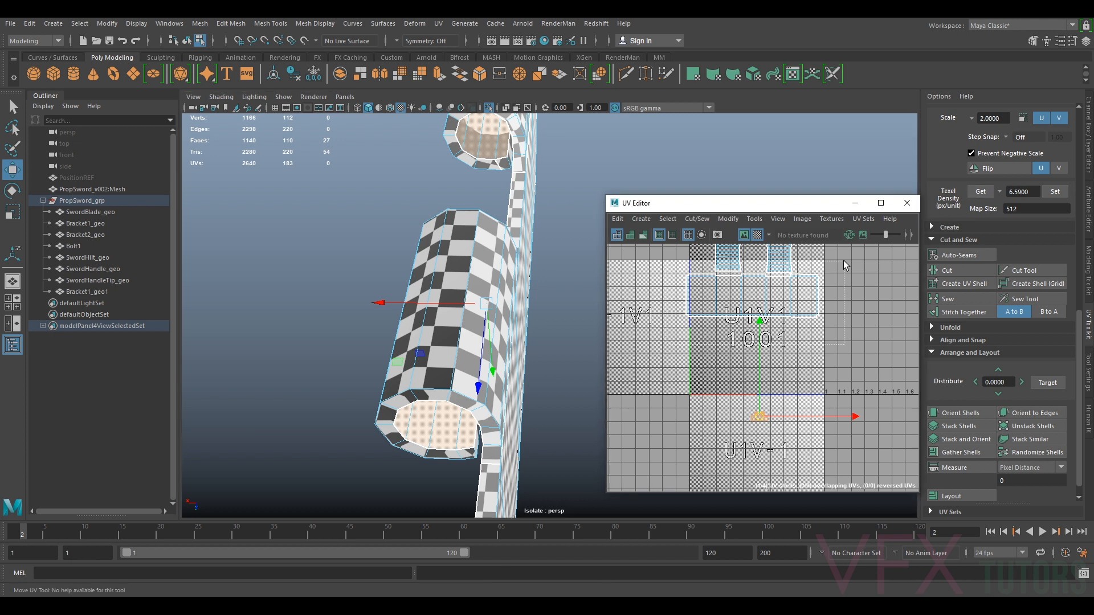
pyautogui.moveTo(846, 265); pyautogui.dragTo(847, 264)
pyautogui.click(1053, 193)
pyautogui.scroll(3, 746, 314)
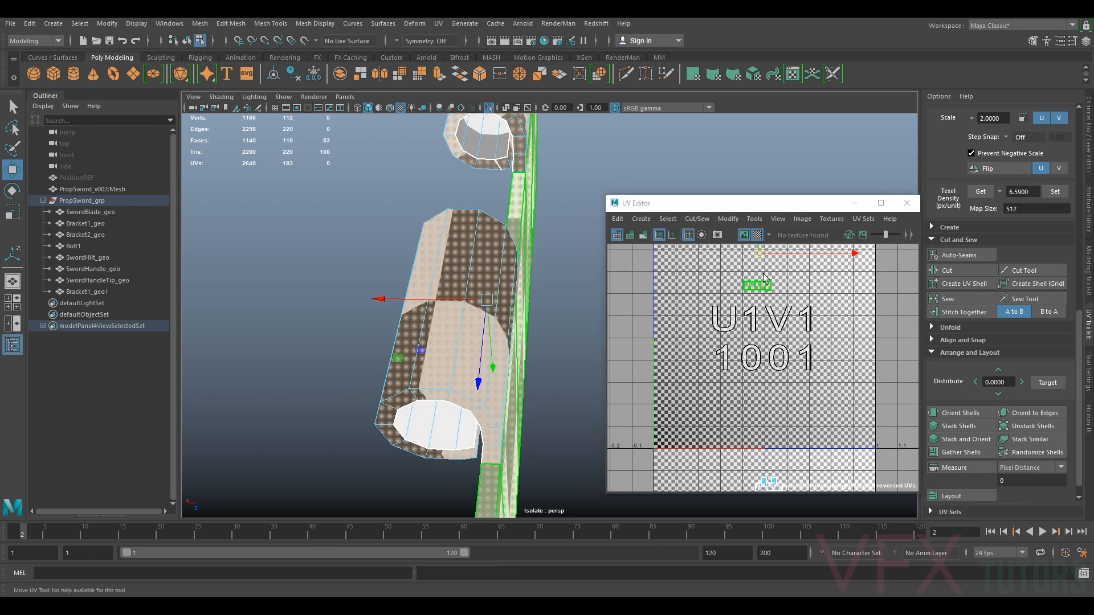
pyautogui.keyDown('alt'); pyautogui.moveTo(753, 287); pyautogui.dragTo(753, 366, button='middle'); pyautogui.keyUp('alt')
pyautogui.click(717, 300)
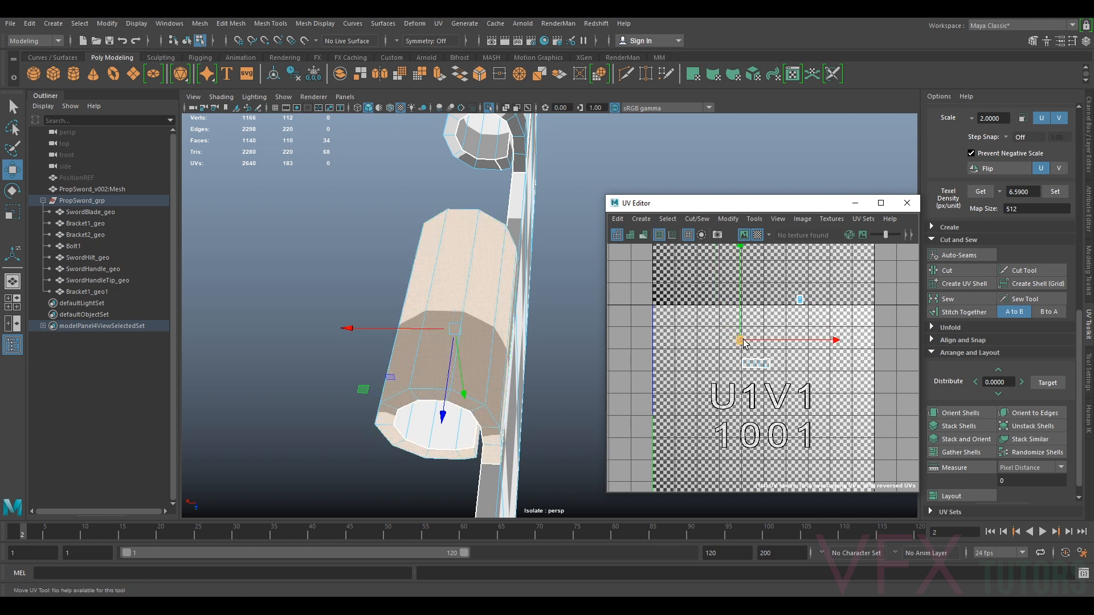
# Reposition the rescaled tab shells inside the 1001 tile
pyautogui.scroll(2, 786, 335)
pyautogui.scroll(1, 786, 334)
pyautogui.click(814, 262)
pyautogui.moveTo(814, 262); pyautogui.dragTo(734, 379)
pyautogui.scroll(-4, 734, 379)
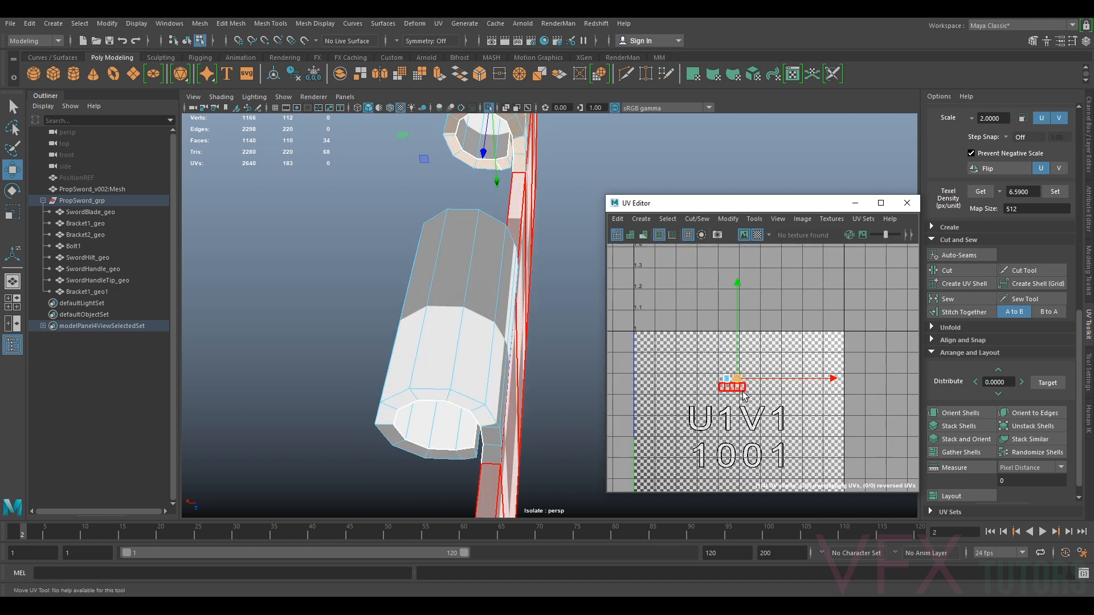
pyautogui.click(753, 413)
pyautogui.moveTo(753, 416); pyautogui.dragTo(741, 328)
# Apply the 6.5900 texel density to the remaining selected shells and place them in the tile
pyautogui.scroll(4, 761, 328)
pyautogui.moveTo(780, 265); pyautogui.dragTo(709, 338)
pyautogui.click(1055, 192)
pyautogui.moveTo(741, 336); pyautogui.dragTo(771, 295, button='right')
pyautogui.click(768, 286)
# Select the bracket and exit isolate view to frame it on the whole sword
pyautogui.moveTo(537, 311); pyautogui.dragTo(589, 275, button='right')
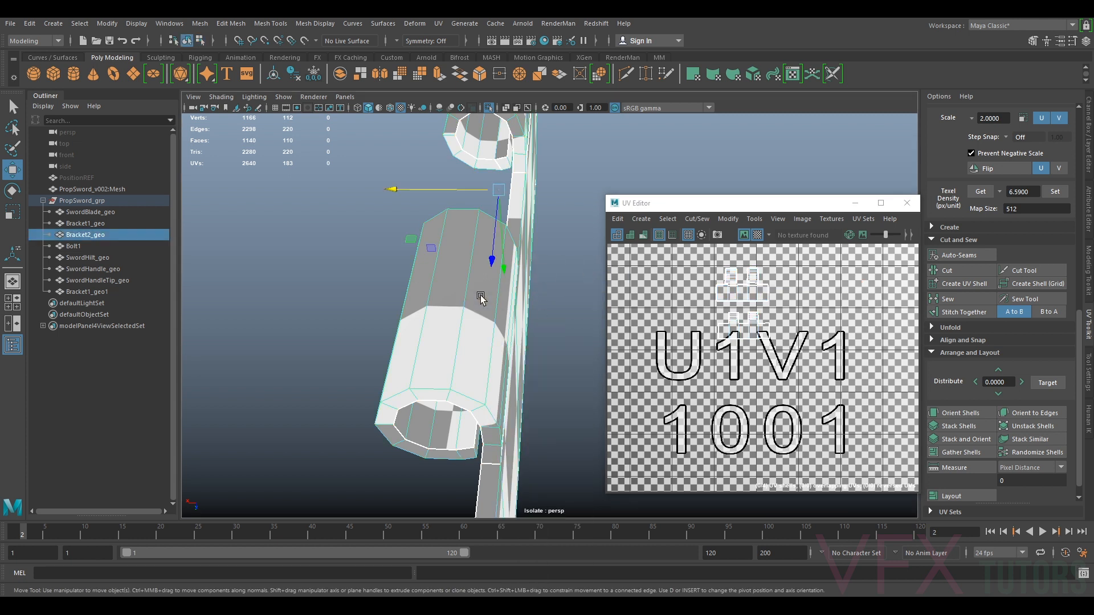
pyautogui.click(554, 271)
pyautogui.click(465, 302)
pyautogui.hotkey('ctrl', '1')
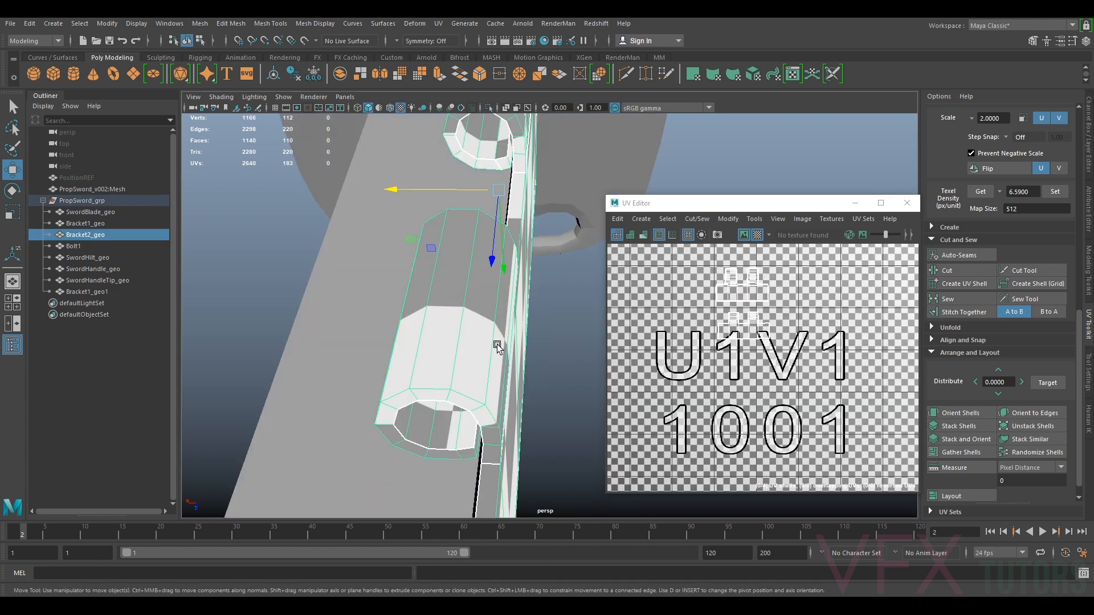
pyautogui.scroll(-5, 497, 371)
pyautogui.press('f')
pyautogui.scroll(-3, 615, 285)
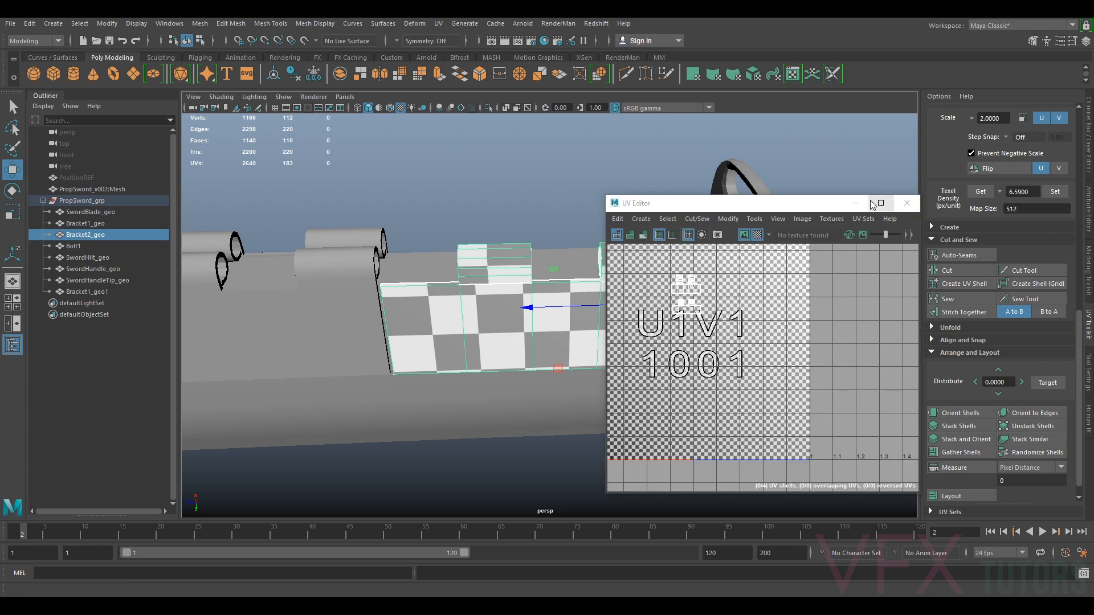
# Close the UV Editor and make the reference layer visible
pyautogui.click(906, 207)
pyautogui.keyDown('alt'); pyautogui.moveTo(593, 307); pyautogui.dragTo(561, 296); pyautogui.keyUp('alt')
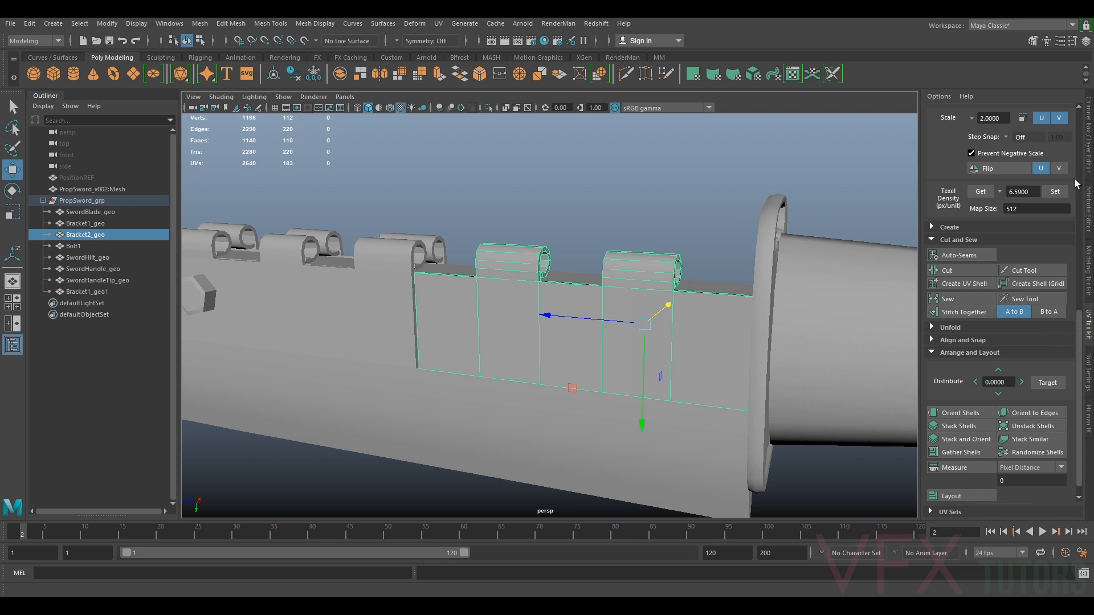
pyautogui.click(1089, 165)
pyautogui.click(948, 441)
# Duplicate the bracket and set the copy's Scale X to -1 to mirror it
pyautogui.keyDown('alt'); pyautogui.moveTo(575, 342); pyautogui.dragTo(587, 316); pyautogui.keyUp('alt')
pyautogui.hotkey('ctrl', 'd')
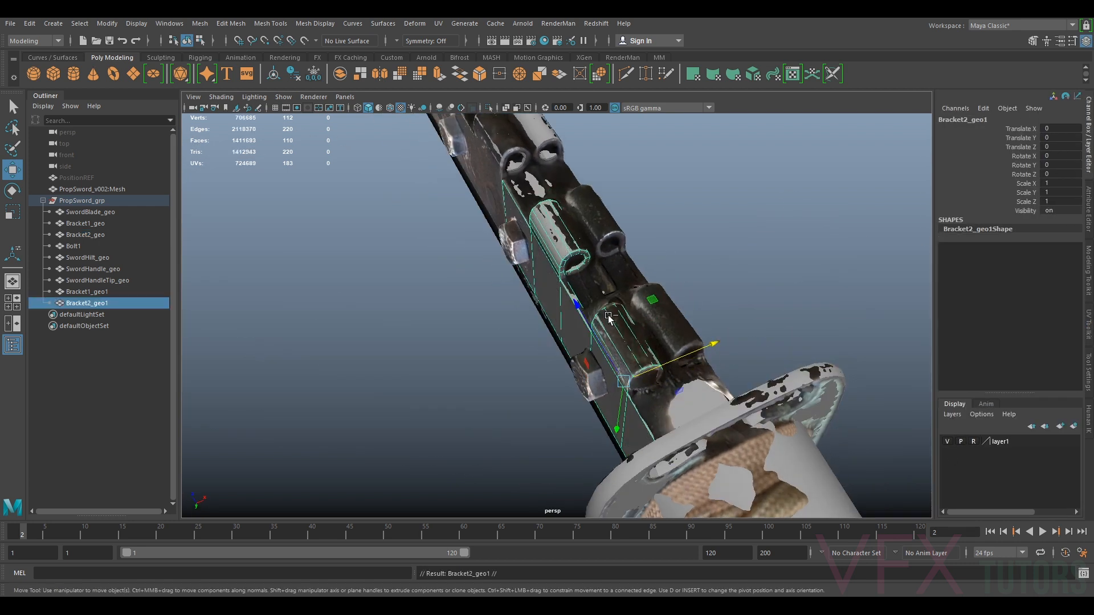
pyautogui.moveTo(672, 361); pyautogui.dragTo(687, 356)
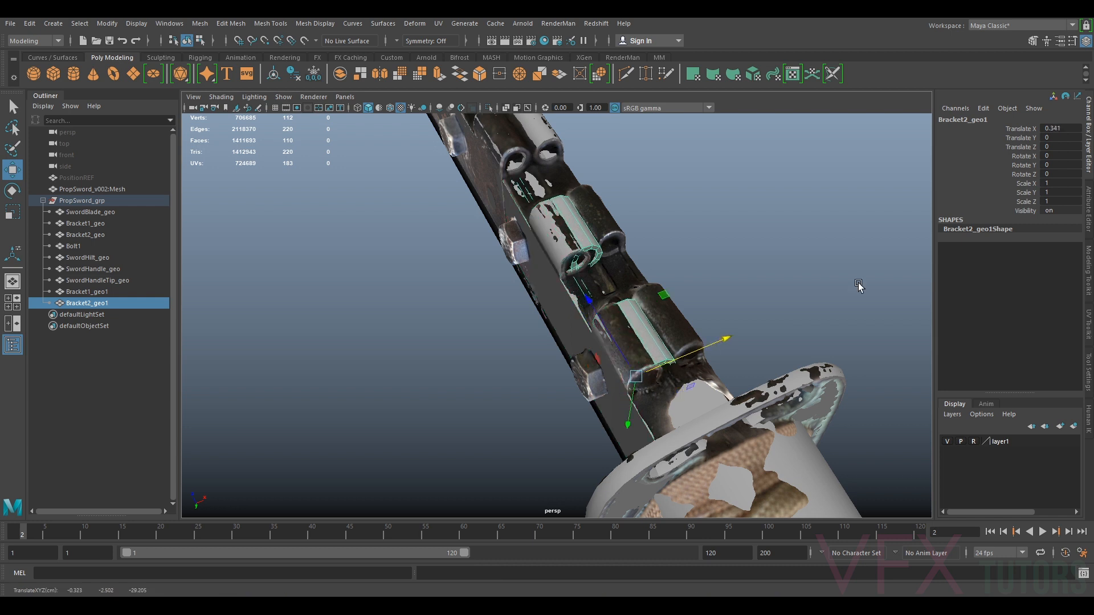
pyautogui.click(1059, 183)
pyautogui.write('-1')
pyautogui.press('Return')
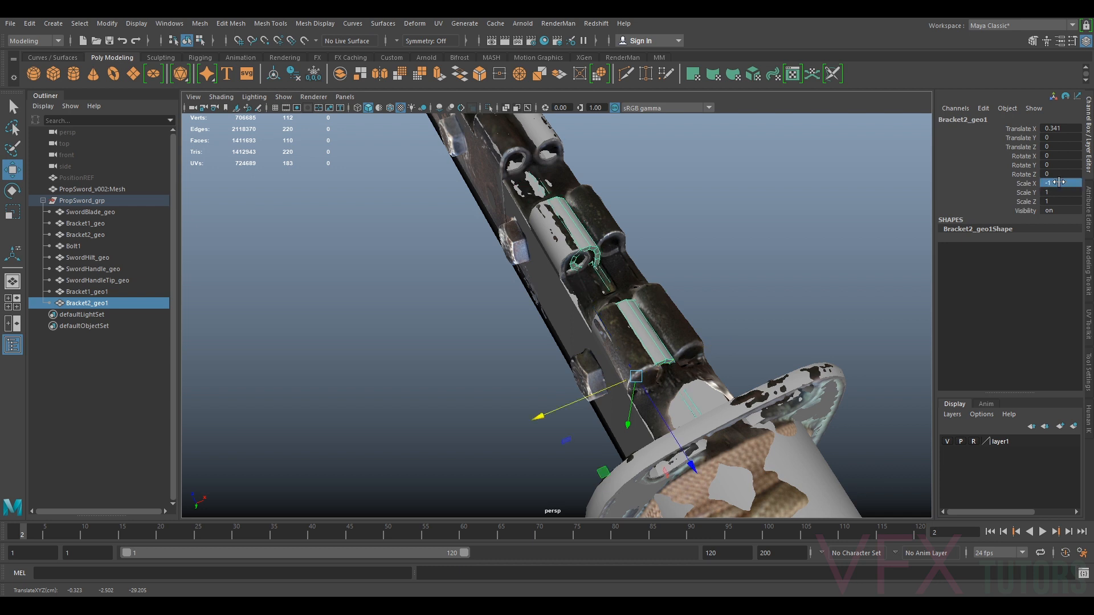
# Move and rotate the mirrored bracket onto the opposite side of the sword
pyautogui.moveTo(587, 396); pyautogui.dragTo(621, 393)
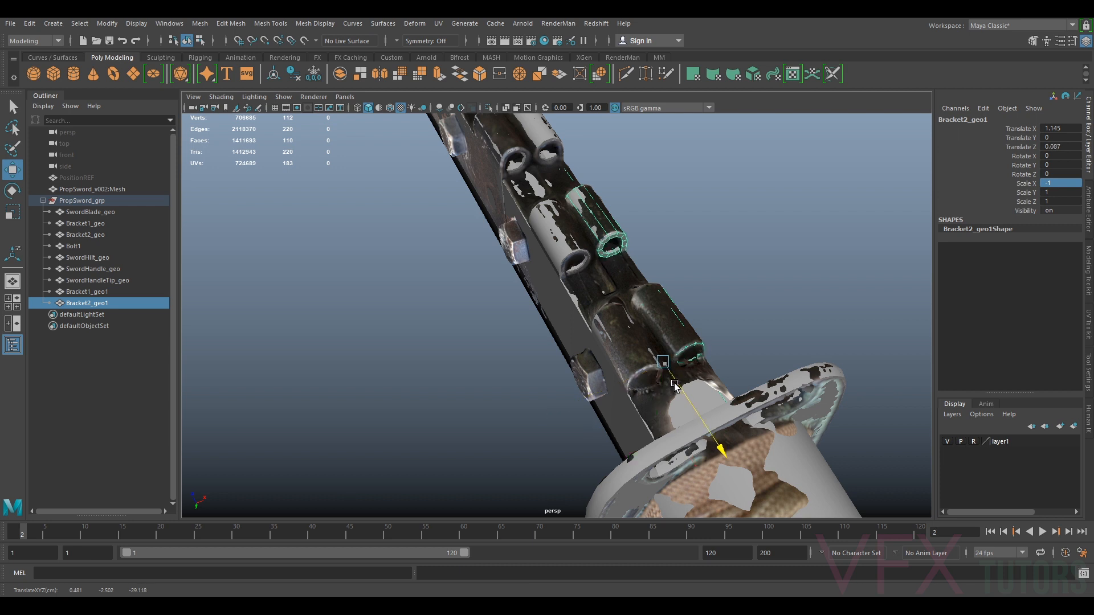
pyautogui.keyDown('alt'); pyautogui.moveTo(750, 371); pyautogui.dragTo(591, 376); pyautogui.keyUp('alt')
pyautogui.keyDown('alt'); pyautogui.moveTo(591, 376); pyautogui.dragTo(644, 320, button='middle'); pyautogui.keyUp('alt')
pyautogui.keyDown('alt'); pyautogui.moveTo(570, 319); pyautogui.dragTo(582, 317, button='right'); pyautogui.keyUp('alt')
pyautogui.moveTo(561, 290); pyautogui.dragTo(550, 277)
pyautogui.press('e')
pyautogui.moveTo(627, 307); pyautogui.dragTo(559, 288)
pyautogui.press('w')
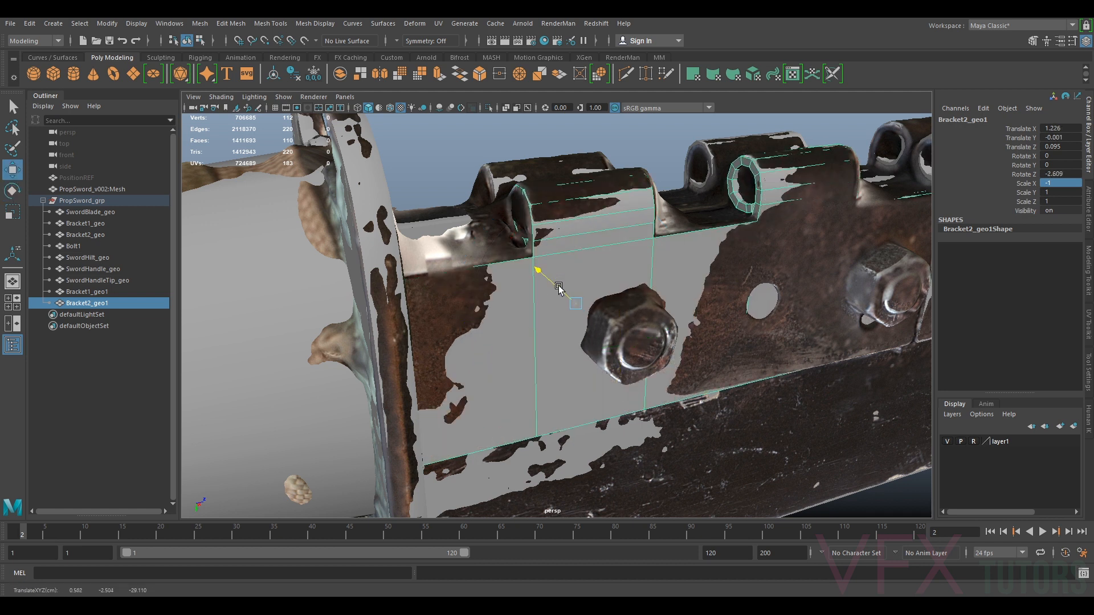
# Adjust the mirrored bracket's rotation and position against the reference, undoing one rotation attempt
pyautogui.press('e')
pyautogui.moveTo(604, 351); pyautogui.dragTo(558, 319)
pyautogui.press('w')
pyautogui.moveTo(511, 294); pyautogui.dragTo(514, 296)
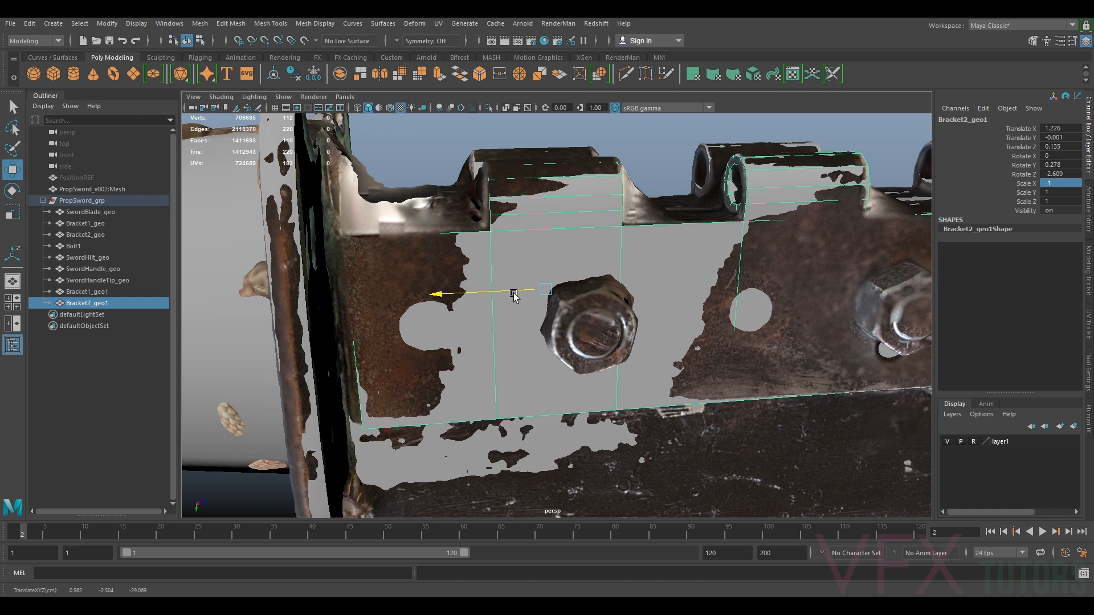
pyautogui.keyDown('alt'); pyautogui.moveTo(621, 319); pyautogui.dragTo(539, 244); pyautogui.keyUp('alt')
pyautogui.press('e')
pyautogui.press('w')
pyautogui.moveTo(533, 282); pyautogui.dragTo(508, 282)
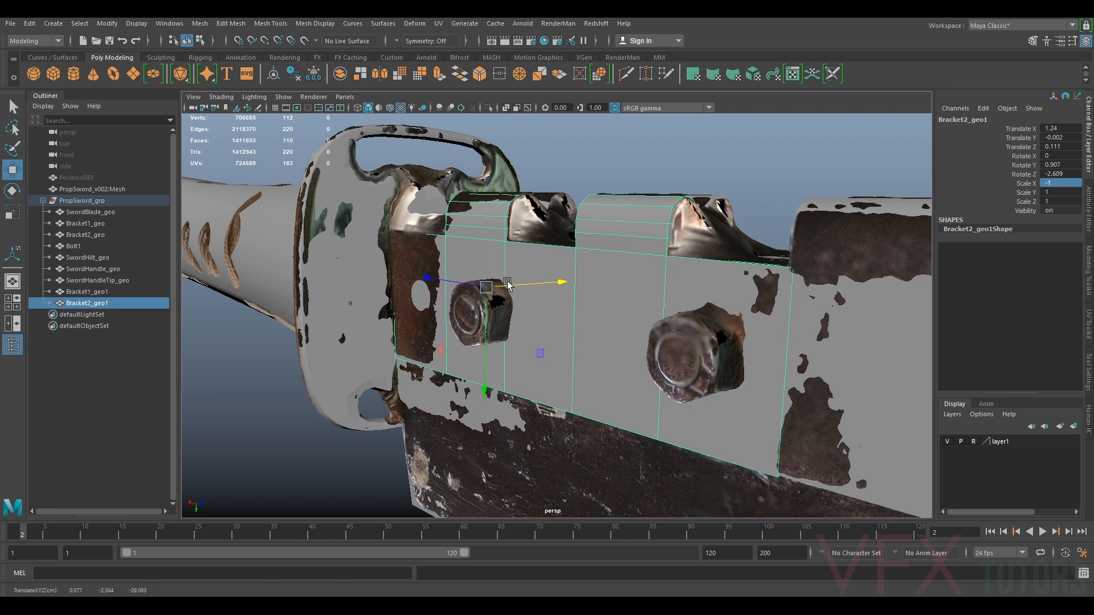
pyautogui.press('e')
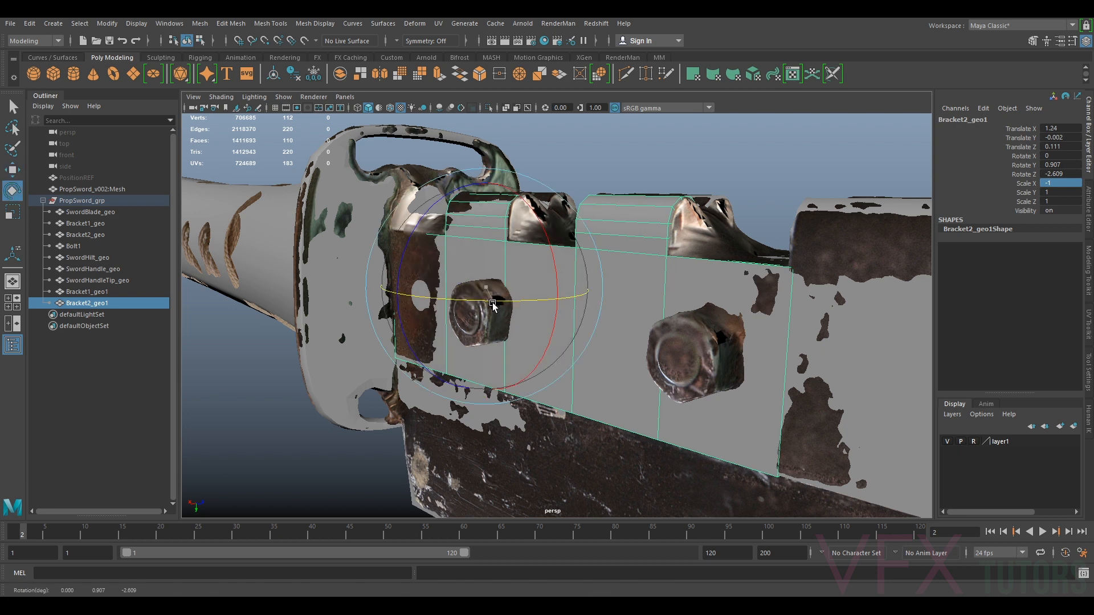
pyautogui.moveTo(493, 305); pyautogui.dragTo(494, 306)
pyautogui.hotkey('ctrl', 'z')
pyautogui.moveTo(493, 305); pyautogui.dragTo(511, 286)
pyautogui.press('w')
pyautogui.keyDown('alt'); pyautogui.moveTo(537, 350); pyautogui.dragTo(582, 325); pyautogui.keyUp('alt')
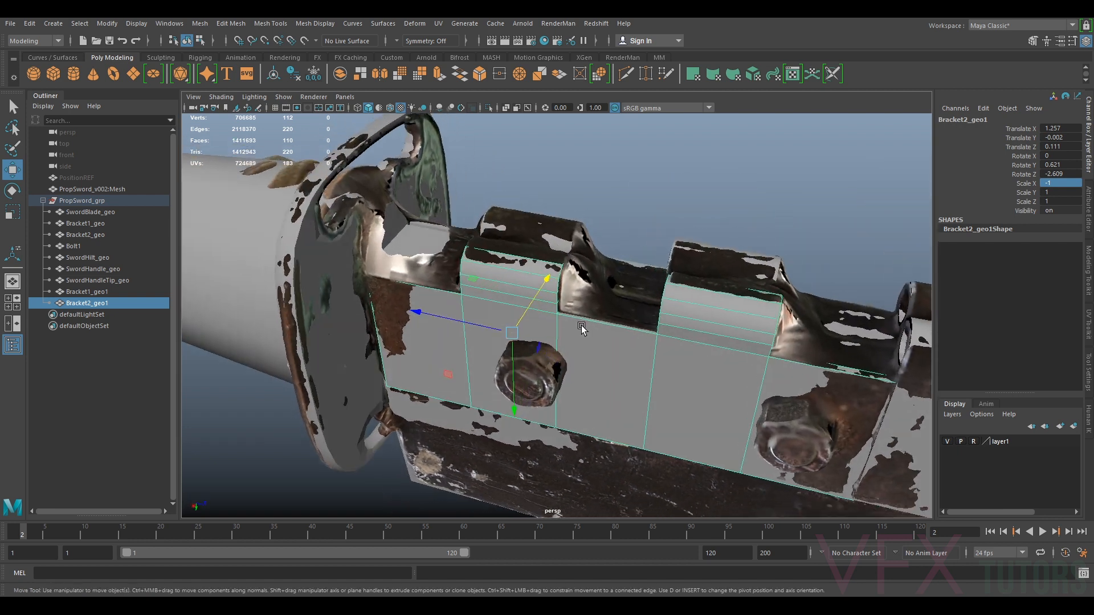
# Fine-tune the mirrored bracket's position so it sits flush against the blade
pyautogui.keyDown('alt'); pyautogui.moveTo(774, 354); pyautogui.dragTo(662, 297, button='middle'); pyautogui.keyUp('alt')
pyautogui.keyDown('alt'); pyautogui.moveTo(663, 298); pyautogui.dragTo(723, 321, button='right'); pyautogui.keyUp('alt')
pyautogui.keyDown('alt'); pyautogui.moveTo(733, 306); pyautogui.dragTo(457, 281); pyautogui.keyUp('alt')
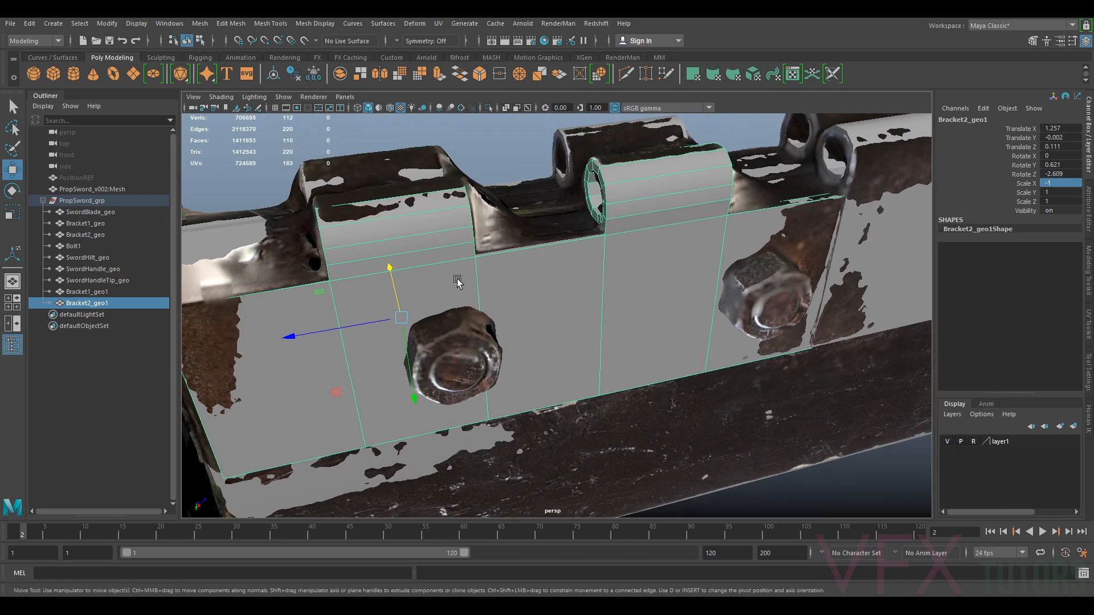
pyautogui.moveTo(366, 318); pyautogui.dragTo(366, 322)
pyautogui.keyDown('alt'); pyautogui.moveTo(502, 317); pyautogui.dragTo(589, 292); pyautogui.keyUp('alt')
pyautogui.moveTo(636, 226); pyautogui.dragTo(667, 199, button='right')
pyautogui.moveTo(649, 388); pyautogui.dragTo(650, 389)
pyautogui.moveTo(650, 313)
pyautogui.mouseDown()
pyautogui.moveTo(799, 313)
pyautogui.moveTo(654, 296)
pyautogui.mouseUp()
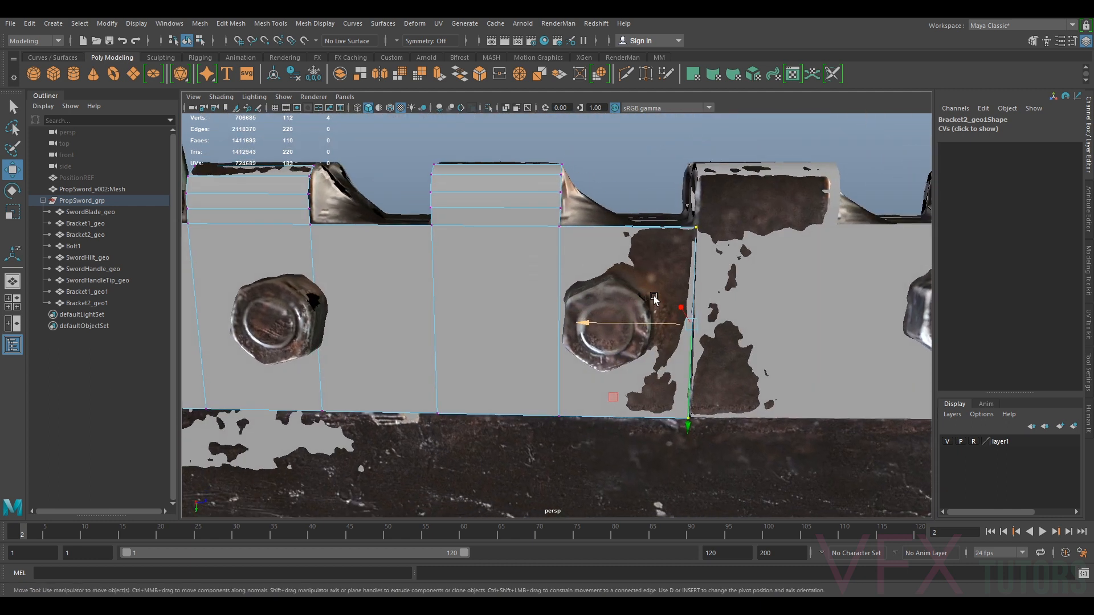
pyautogui.moveTo(668, 241); pyautogui.dragTo(720, 227, button='right')
pyautogui.scroll(-5, 696, 290)
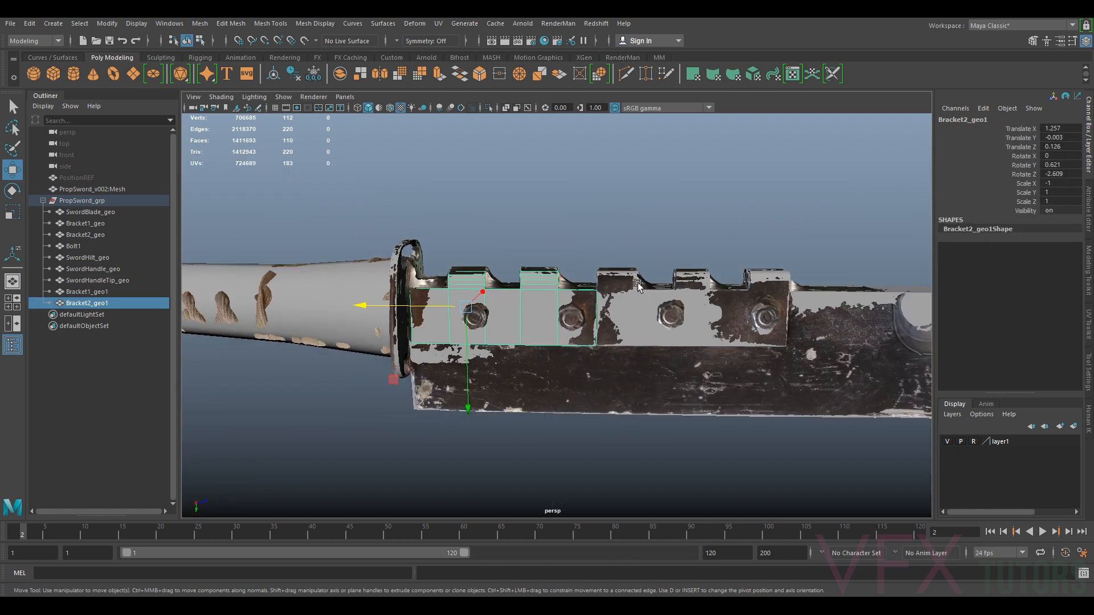
# Open the UV Editor and move the mirrored bracket's UV shells to the right
pyautogui.click(439, 24)
pyautogui.click(469, 43)
pyautogui.moveTo(687, 282); pyautogui.dragTo(659, 265, button='right')
pyautogui.scroll(5, 661, 272)
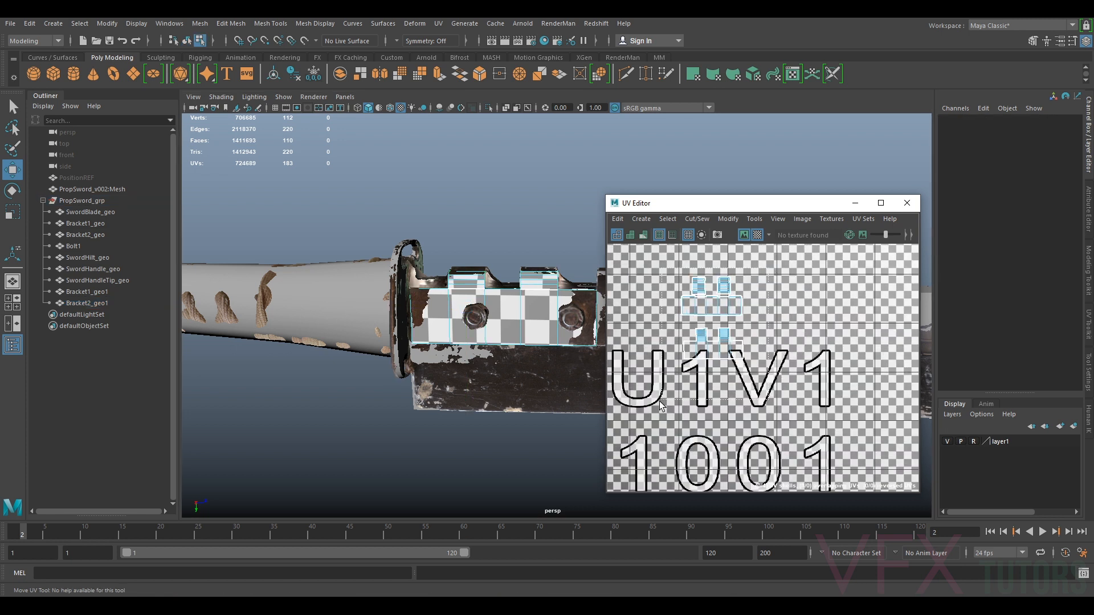
pyautogui.moveTo(661, 406); pyautogui.dragTo(767, 268)
pyautogui.moveTo(730, 318); pyautogui.dragTo(808, 321)
# Hide the reference layer and select the bracket pieces in the viewport to show their UVs
pyautogui.click(947, 442)
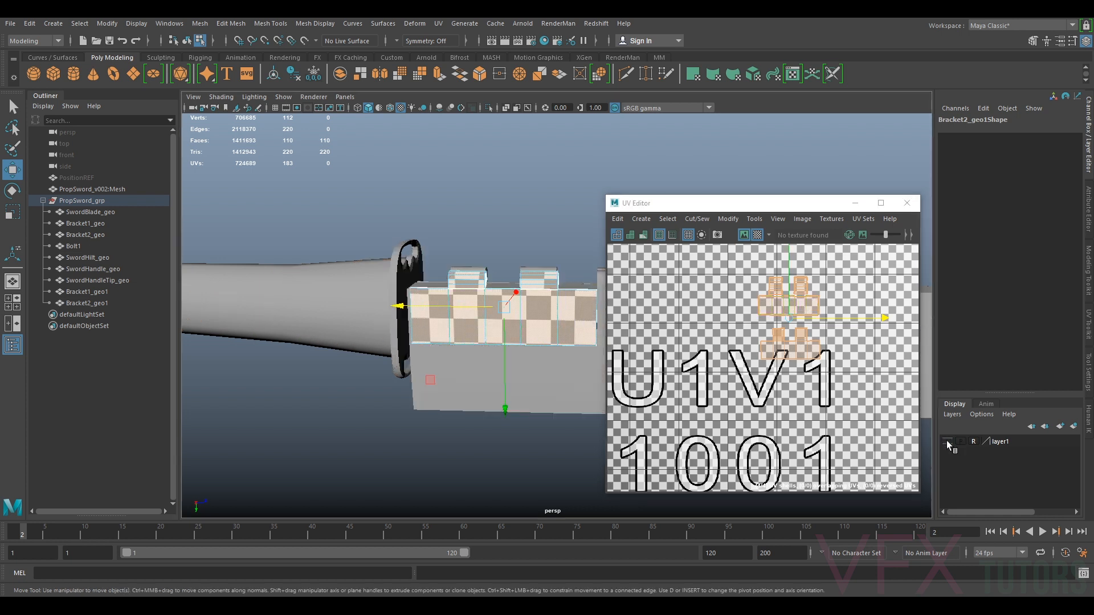
pyautogui.moveTo(735, 290); pyautogui.dragTo(747, 283, button='right')
pyautogui.click(747, 283)
pyautogui.moveTo(518, 293); pyautogui.dragTo(553, 282, button='right')
pyautogui.scroll(-4, 553, 283)
pyautogui.keyDown('alt'); pyautogui.moveTo(551, 282); pyautogui.dragTo(459, 261, button='middle'); pyautogui.keyUp('alt')
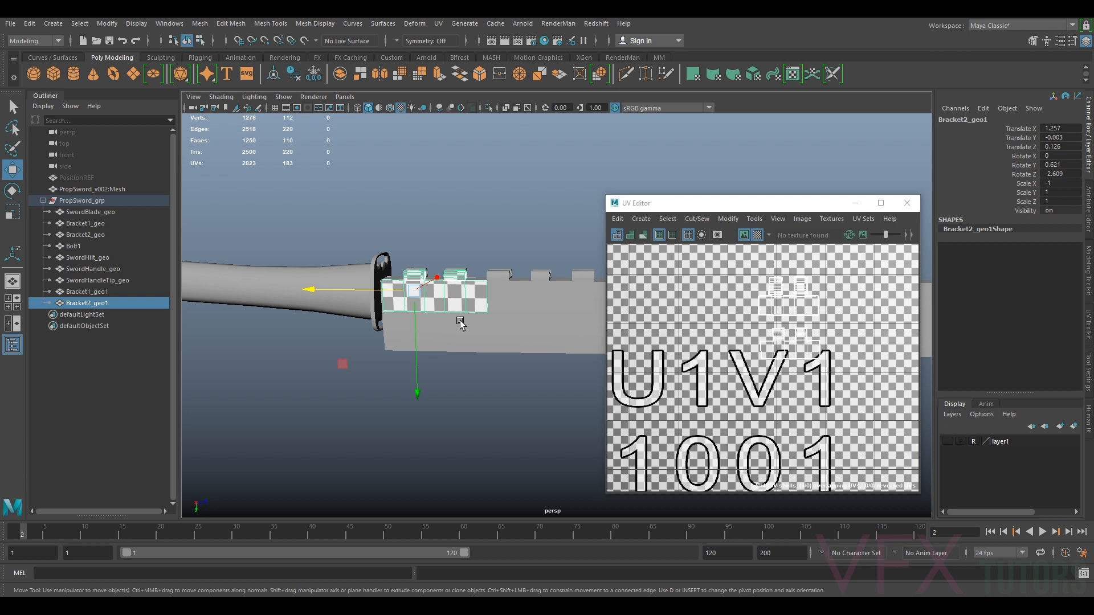
pyautogui.moveTo(460, 321); pyautogui.dragTo(513, 296)
pyautogui.scroll(-5, 730, 291)
# Move the mirrored bracket's UV shells into the empty area of the 1001 tile
pyautogui.keyDown('alt'); pyautogui.moveTo(734, 317); pyautogui.dragTo(805, 303, button='middle'); pyautogui.keyUp('alt')
pyautogui.scroll(2, 804, 303)
pyautogui.moveTo(782, 308); pyautogui.dragTo(754, 268, button='right')
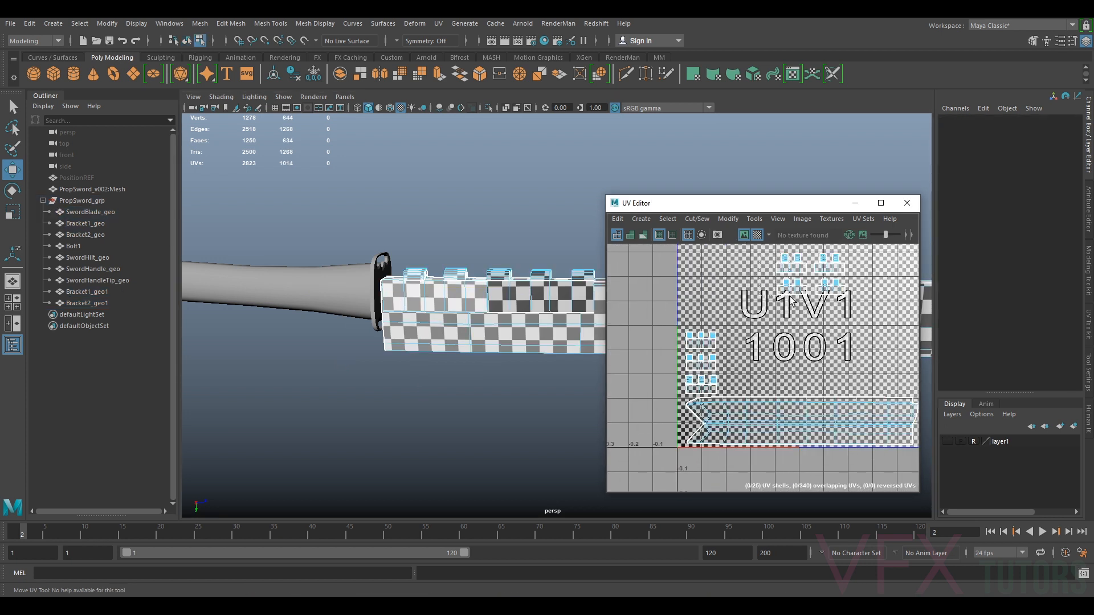
pyautogui.moveTo(810, 293); pyautogui.dragTo(773, 375)
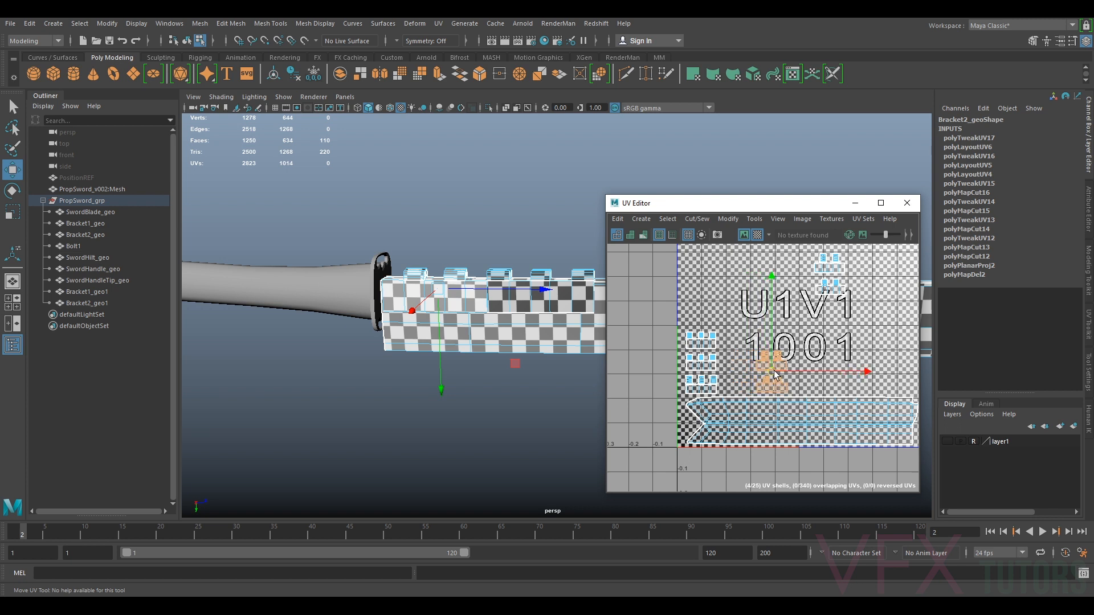
pyautogui.moveTo(810, 298); pyautogui.dragTo(765, 331)
# Select the original bracket to compare its UV shell layout
pyautogui.keyDown('alt'); pyautogui.moveTo(496, 373); pyautogui.dragTo(621, 383); pyautogui.keyUp('alt')
pyautogui.keyDown('alt'); pyautogui.moveTo(620, 383); pyautogui.dragTo(509, 330, button='middle'); pyautogui.keyUp('alt')
pyautogui.keyDown('alt'); pyautogui.moveTo(509, 331); pyautogui.dragTo(570, 308); pyautogui.keyUp('alt')
pyautogui.keyDown('alt'); pyautogui.moveTo(570, 309); pyautogui.dragTo(449, 307, button='middle'); pyautogui.keyUp('alt')
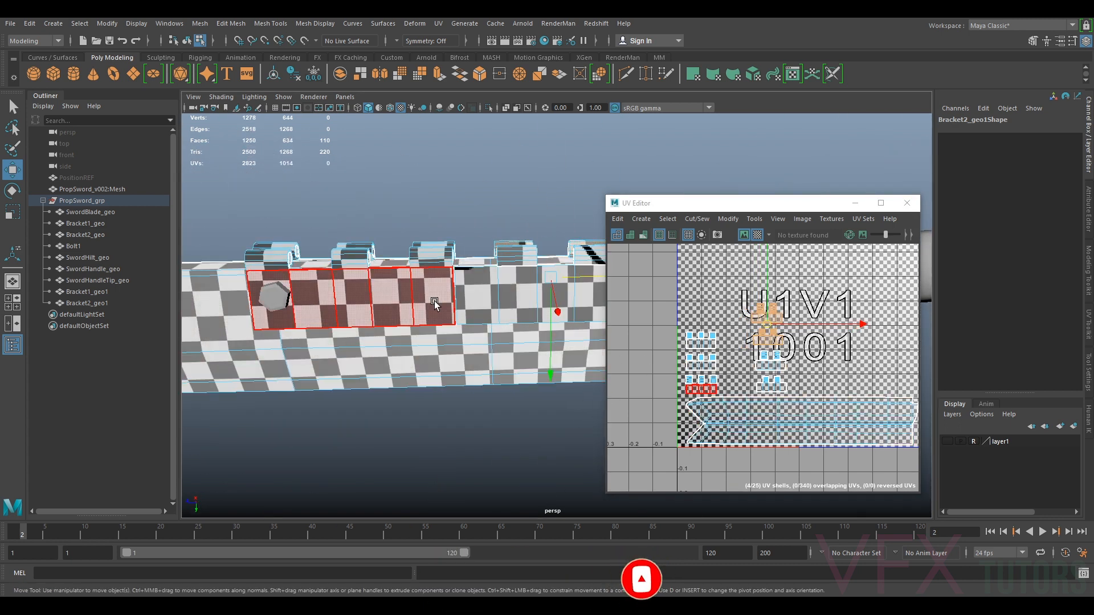
pyautogui.moveTo(514, 305); pyautogui.dragTo(522, 277, button='right')
pyautogui.click(418, 293)
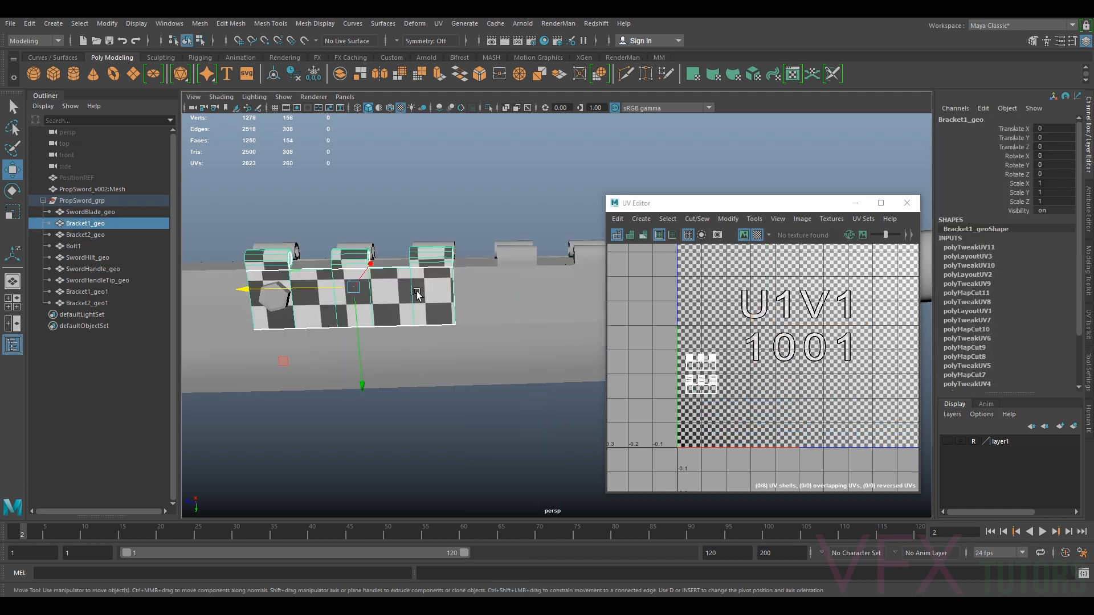
# Select each of the brackets in turn to compare their UV shell layouts
pyautogui.click(522, 302)
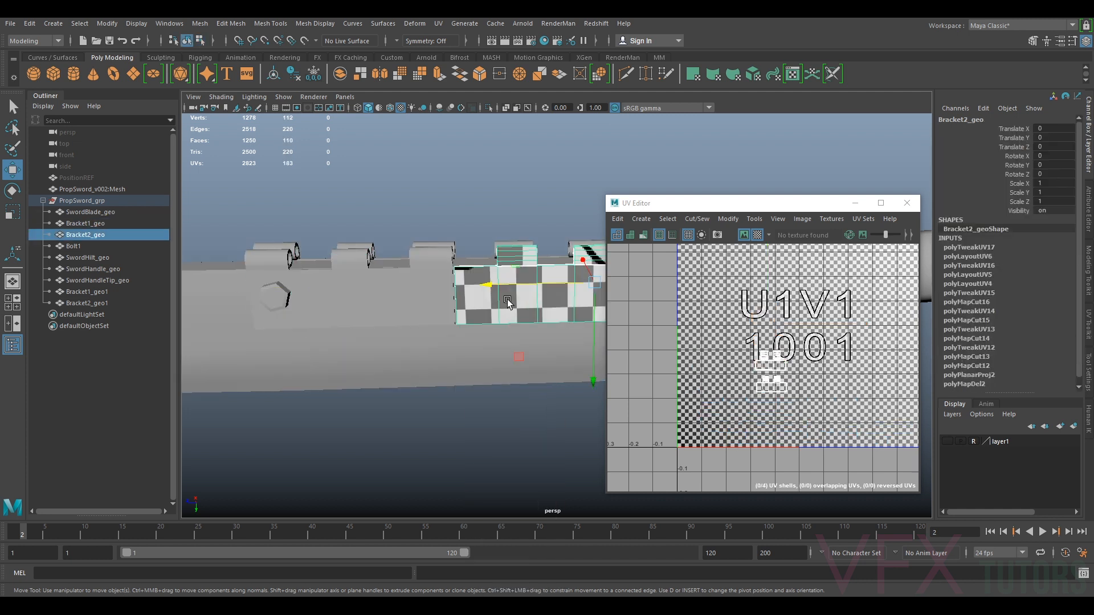
pyautogui.click(419, 302)
pyautogui.click(509, 305)
pyautogui.keyDown('alt'); pyautogui.moveTo(509, 306); pyautogui.dragTo(317, 319); pyautogui.keyUp('alt')
pyautogui.click(550, 274)
pyautogui.moveTo(550, 275)
pyautogui.keyDown('alt'); pyautogui.mouseDown()
pyautogui.moveTo(566, 274)
pyautogui.moveTo(530, 272)
pyautogui.mouseUp(); pyautogui.keyUp('alt')
pyautogui.click(559, 253)
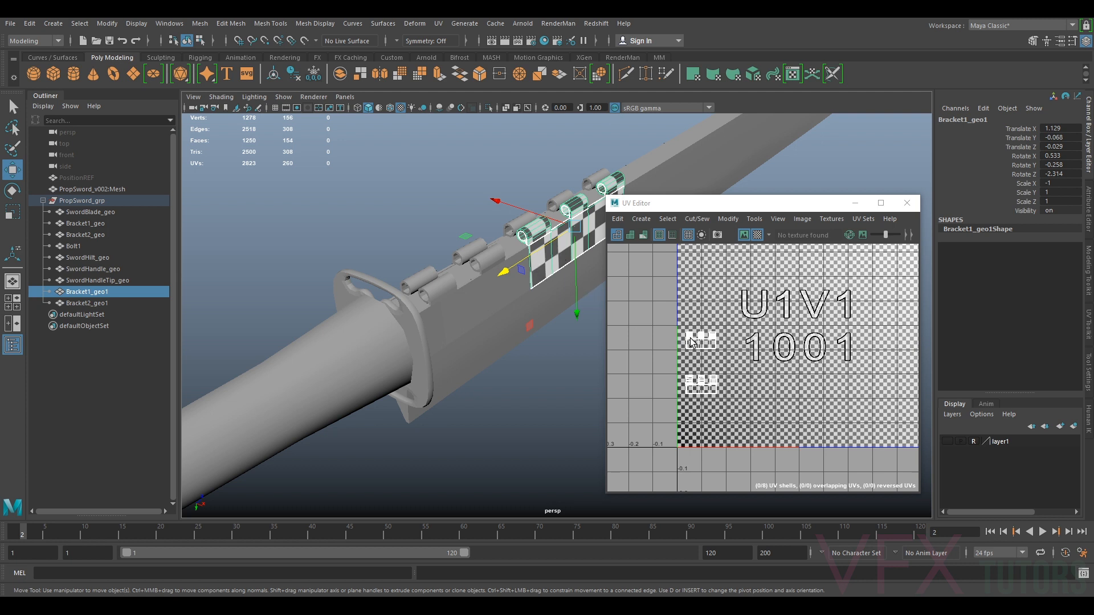
pyautogui.click(555, 204)
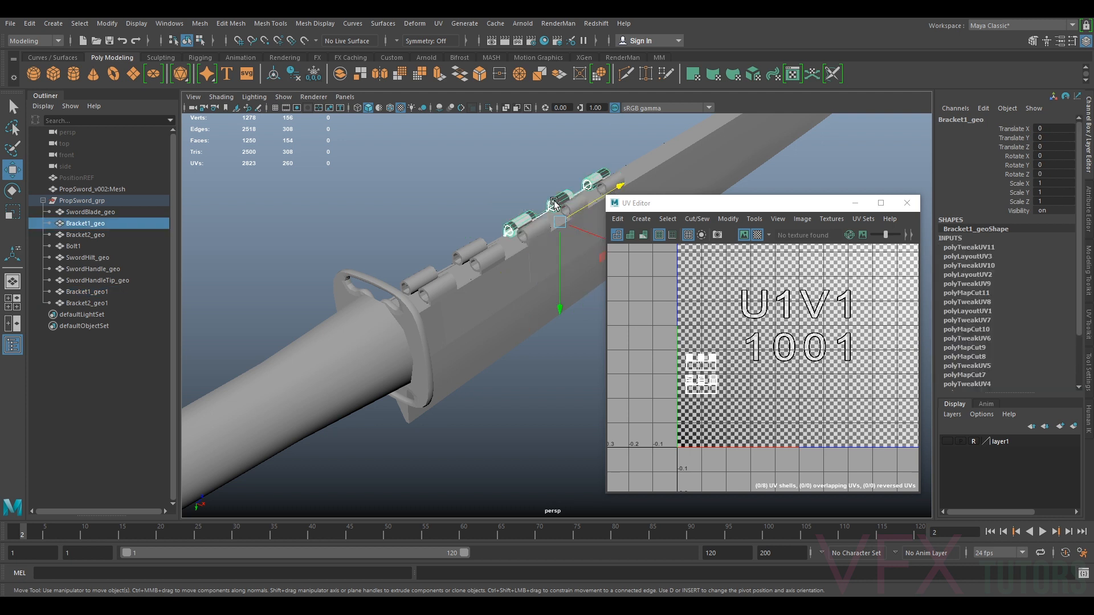
pyautogui.click(474, 249)
# Move the second original bracket's UV shells above the first bracket's shells in the tile's left column
pyautogui.rightClick(763, 355)
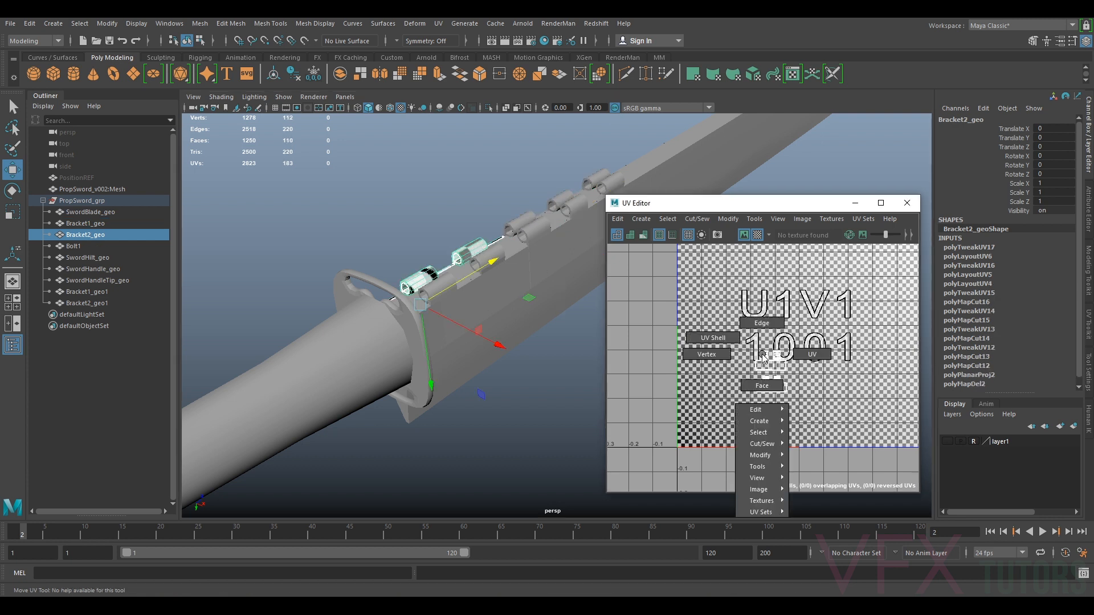
pyautogui.click(712, 338)
pyautogui.click(769, 368)
pyautogui.moveTo(769, 368); pyautogui.dragTo(702, 327)
# Select the mirrored first bracket and move its UV shells to the right within the 1001 tile
pyautogui.keyDown('shift'); pyautogui.click(556, 254); pyautogui.keyUp('shift')
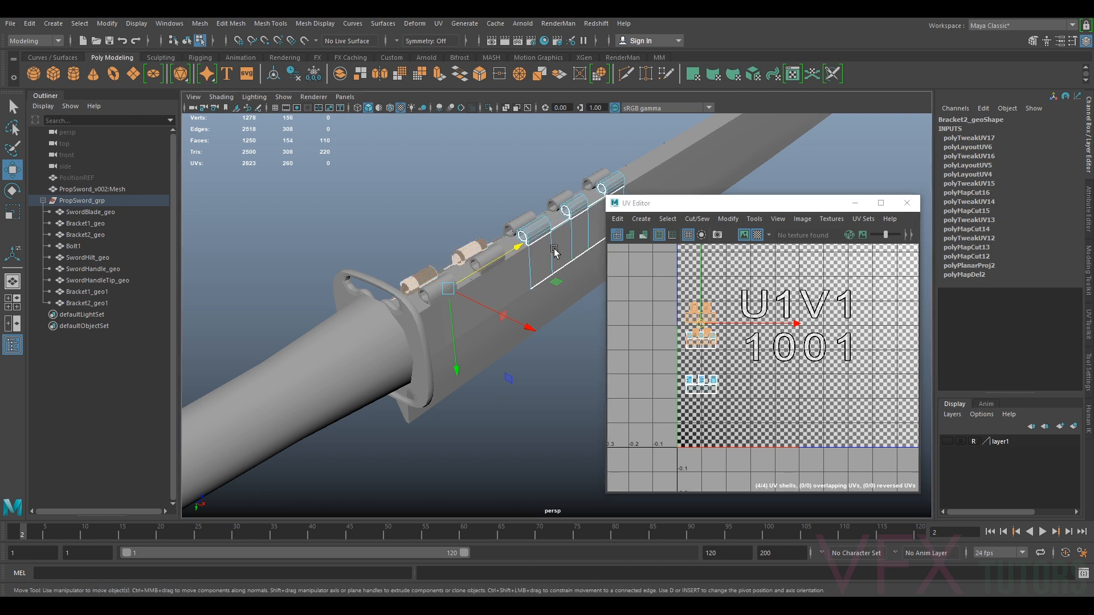
pyautogui.moveTo(556, 253); pyautogui.dragTo(590, 236, button='right')
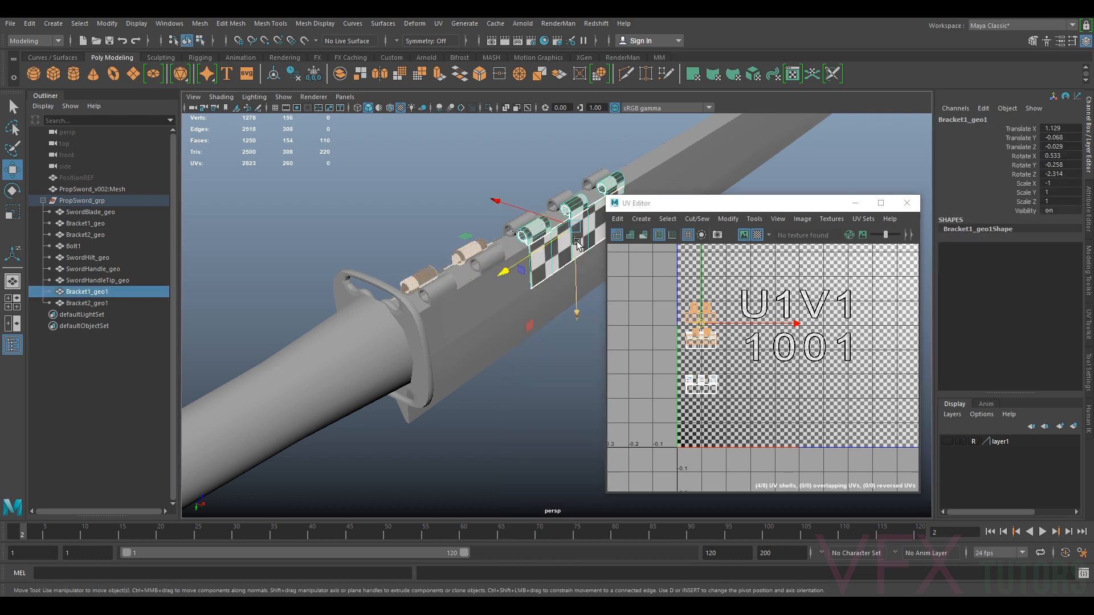
pyautogui.click(559, 292)
pyautogui.click(554, 263)
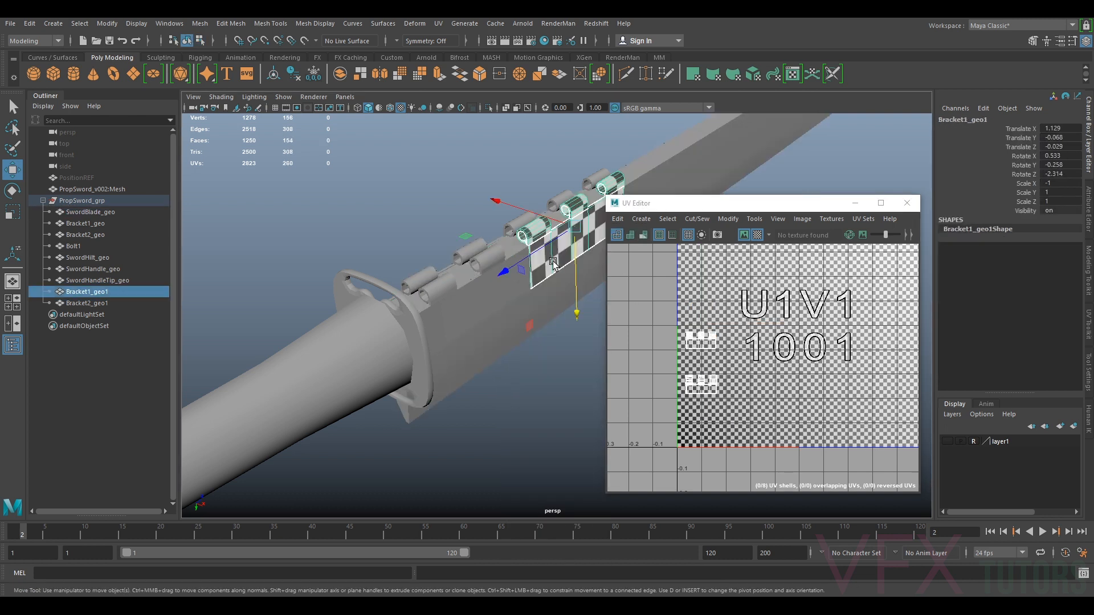
pyautogui.rightClick(711, 342)
pyautogui.click(679, 330)
pyautogui.click(702, 353)
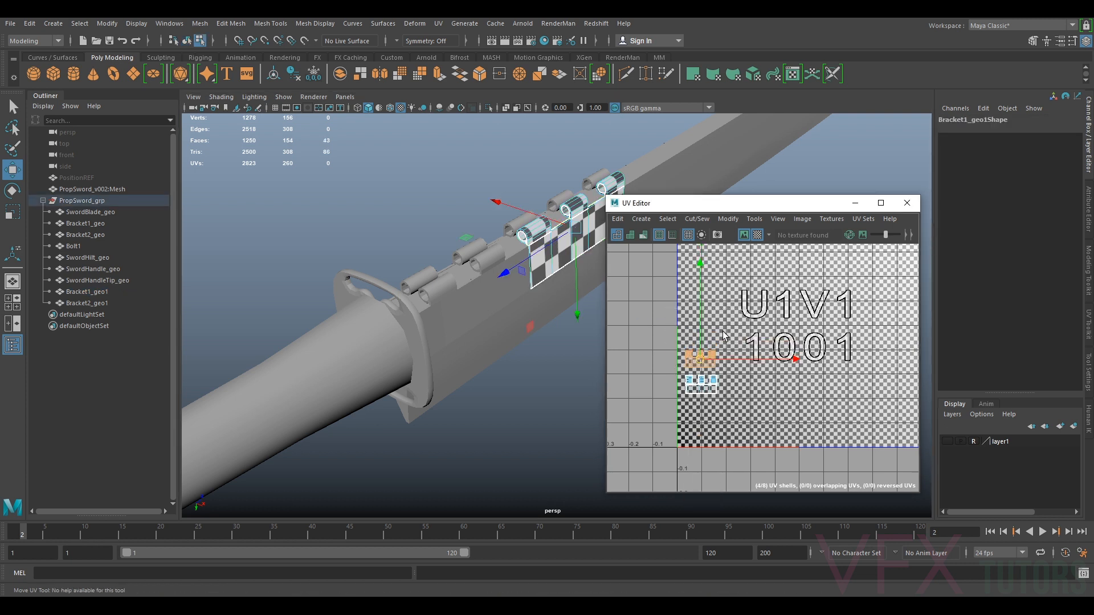
pyautogui.moveTo(663, 421); pyautogui.dragTo(663, 423)
pyautogui.moveTo(693, 374); pyautogui.dragTo(746, 376)
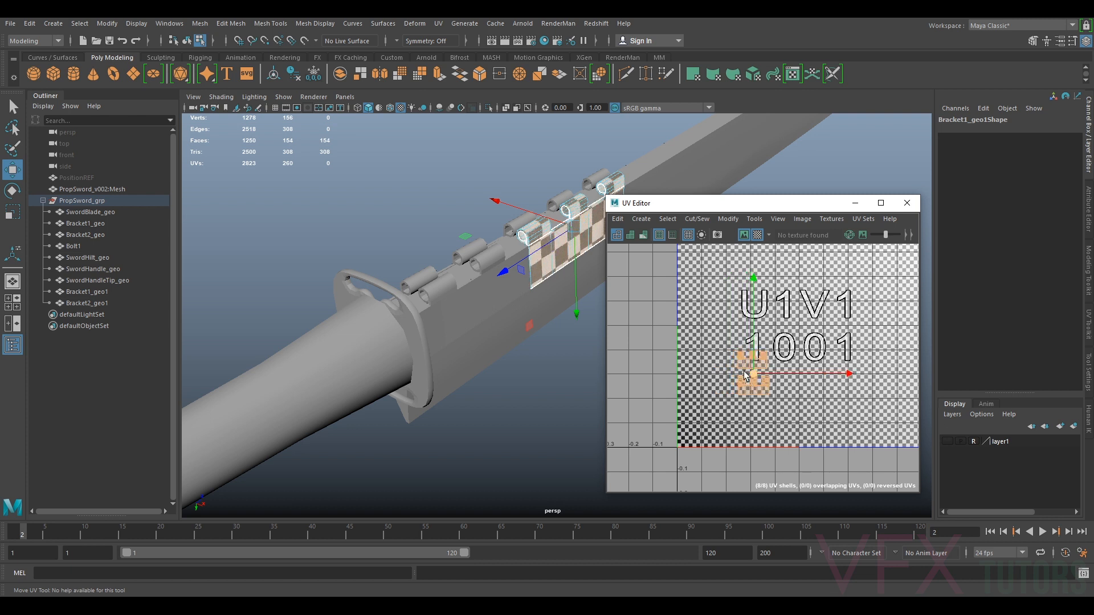
# Select the mirrored second bracket and move its UV shells next to the mirrored first bracket's shells
pyautogui.rightClick(582, 240)
pyautogui.click(581, 206)
pyautogui.click(500, 287)
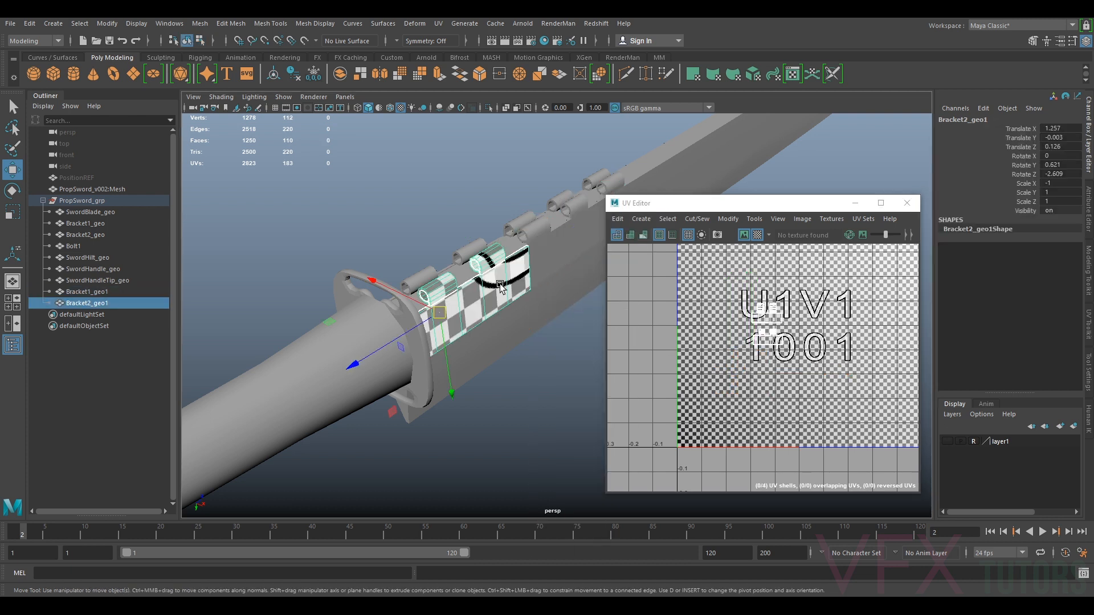
pyautogui.moveTo(778, 331); pyautogui.dragTo(744, 316, button='right')
pyautogui.moveTo(796, 286); pyautogui.dragTo(764, 384)
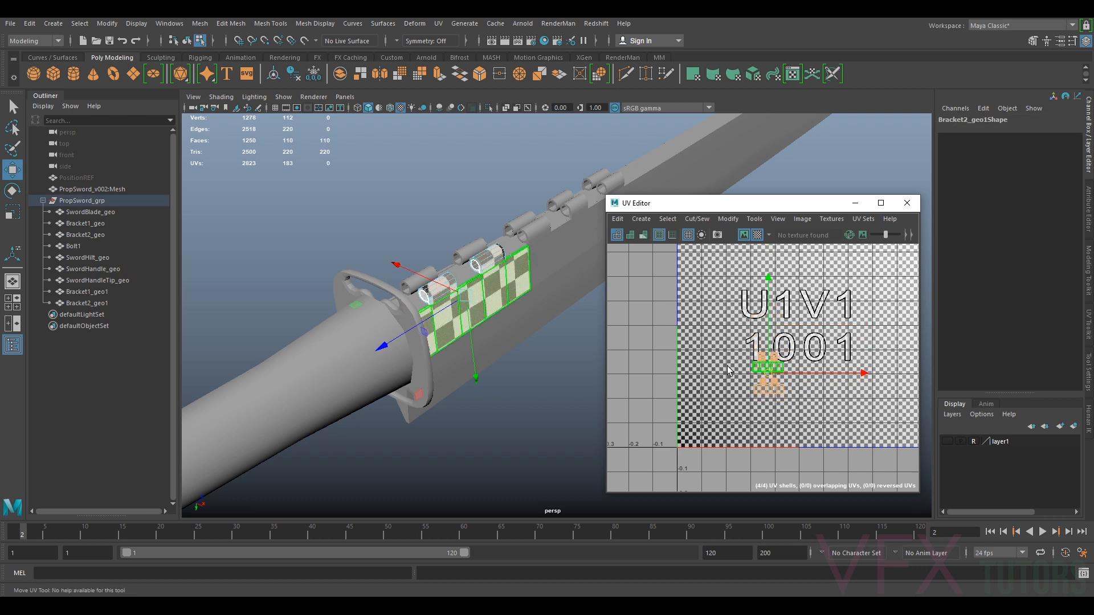
# Select all four brackets and reposition their UV shells together within the 1001 tile
pyautogui.press('F8')
pyautogui.click(534, 245)
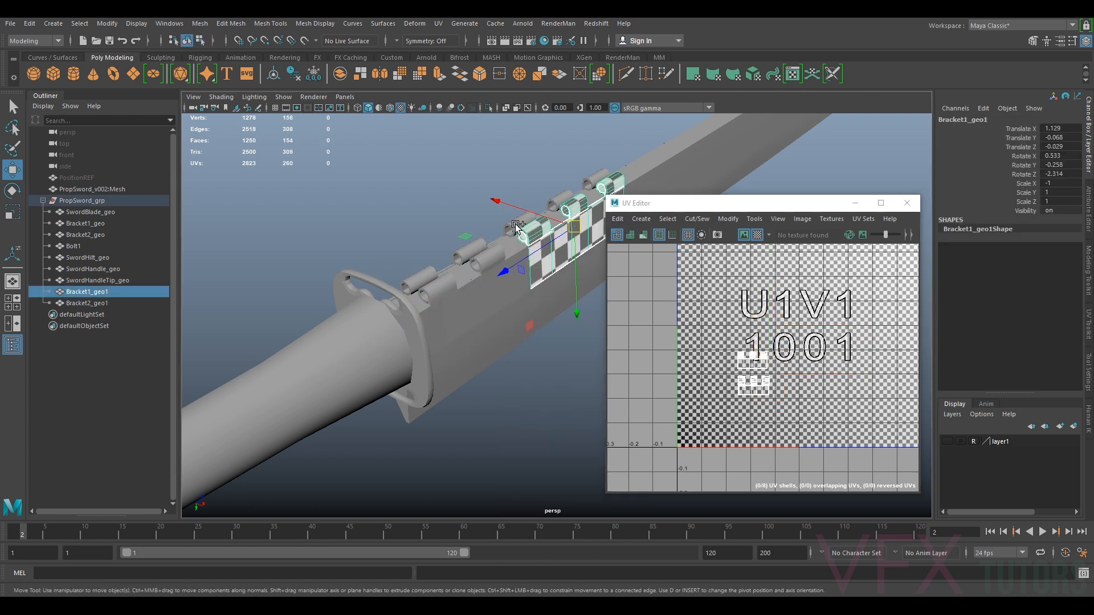
pyautogui.keyDown('shift'); pyautogui.click(517, 226); pyautogui.keyUp('shift')
pyautogui.keyDown('shift'); pyautogui.click(468, 252); pyautogui.keyUp('shift')
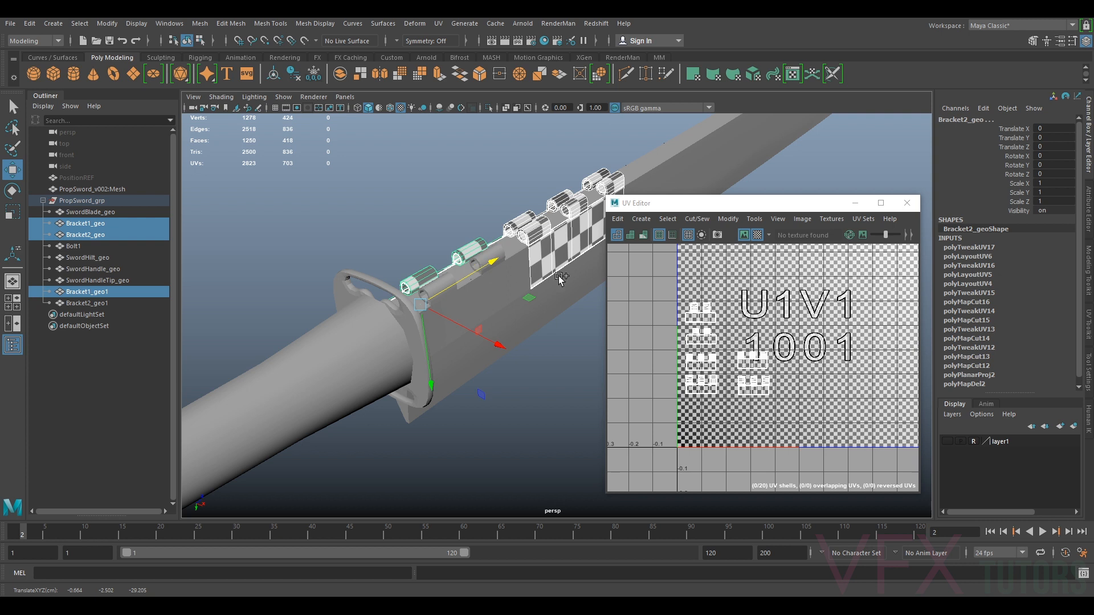
pyautogui.keyDown('shift'); pyautogui.click(512, 279); pyautogui.keyUp('shift')
pyautogui.scroll(3, 734, 355)
pyautogui.moveTo(776, 370); pyautogui.dragTo(746, 362, button='right')
pyautogui.scroll(3, 755, 372)
pyautogui.click(813, 380)
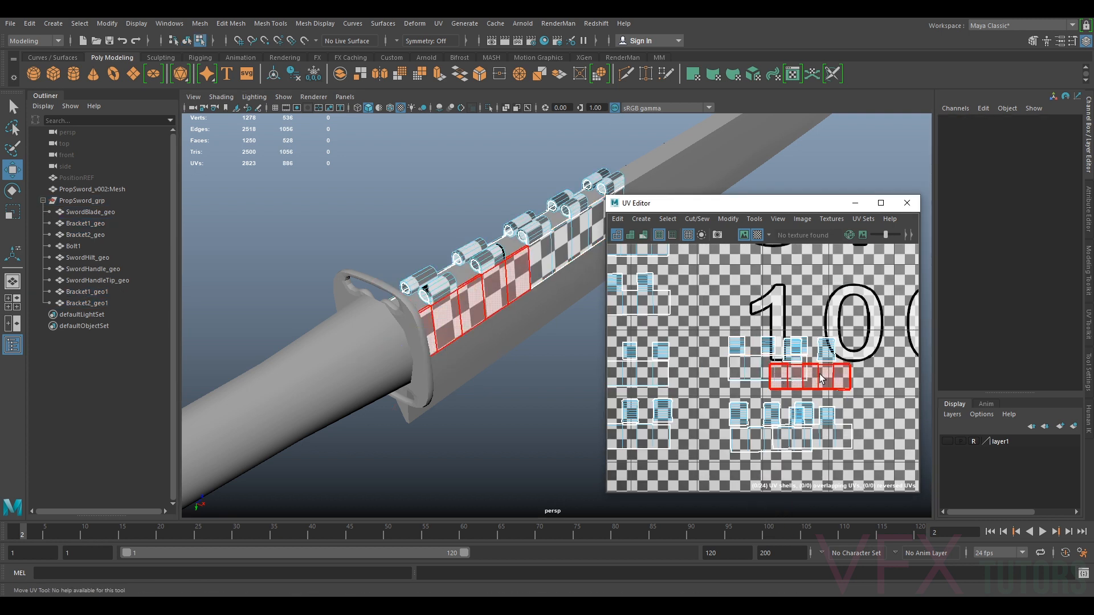
pyautogui.press('w')
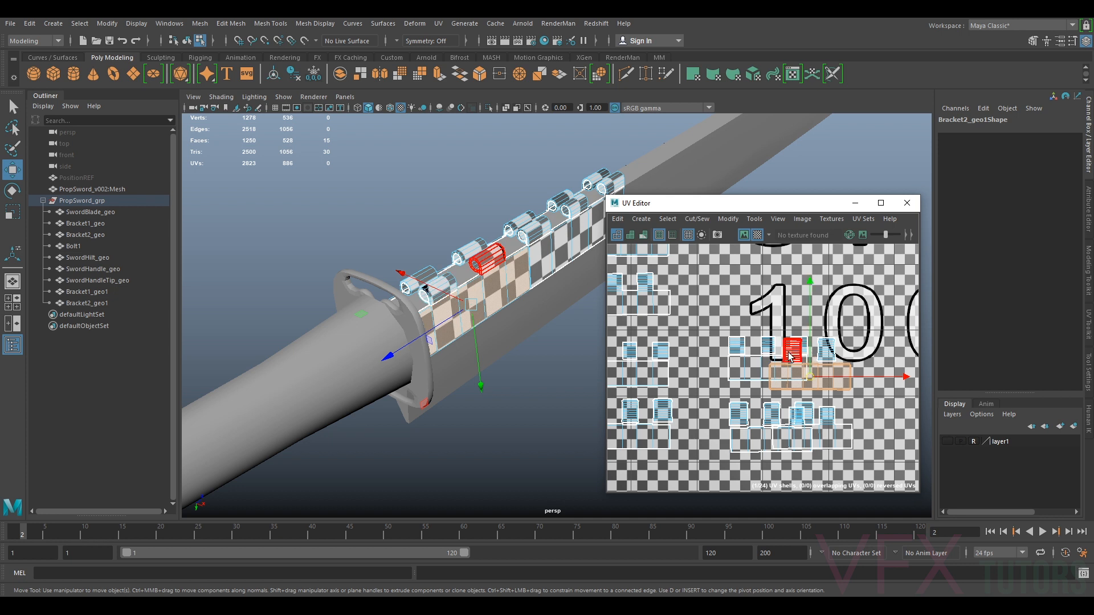
pyautogui.keyDown('shift'); pyautogui.click(789, 353); pyautogui.keyUp('shift')
pyautogui.keyDown('shift'); pyautogui.click(826, 352); pyautogui.keyUp('shift')
pyautogui.keyDown('shift'); pyautogui.click(828, 436); pyautogui.keyUp('shift')
pyautogui.moveTo(819, 403); pyautogui.dragTo(766, 277)
# Arrange the brackets' UV shells into two tidy columns near the top-left of the 1001 tile
pyautogui.scroll(-3, 767, 285)
pyautogui.scroll(-4, 763, 279)
pyautogui.scroll(6, 719, 312)
pyautogui.keyDown('alt'); pyautogui.moveTo(722, 281); pyautogui.dragTo(717, 330, button='middle'); pyautogui.keyUp('alt')
pyautogui.moveTo(704, 334); pyautogui.dragTo(702, 348)
pyautogui.moveTo(731, 261); pyautogui.dragTo(664, 299)
pyautogui.scroll(-3, 736, 302)
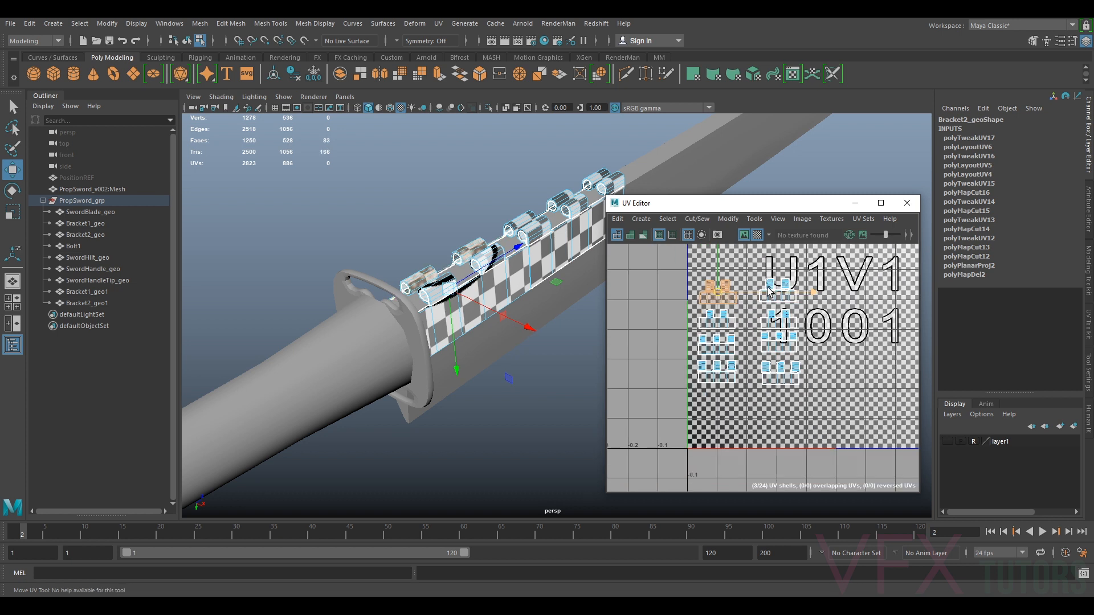
pyautogui.click(778, 291)
pyautogui.scroll(3, 786, 293)
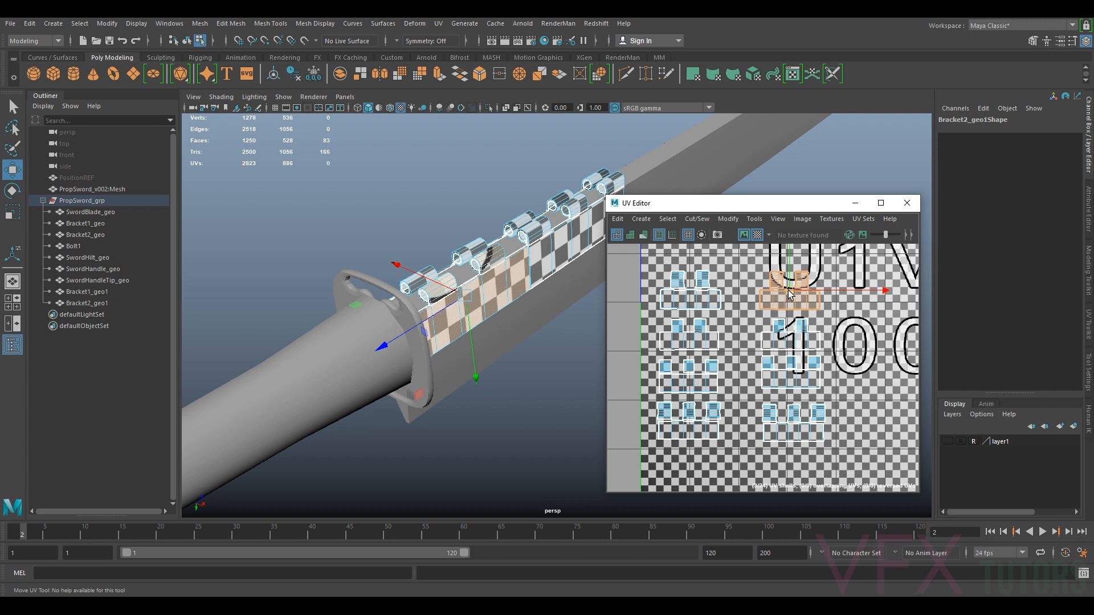
pyautogui.scroll(-2, 790, 295)
pyautogui.keyDown('shift'); pyautogui.moveTo(760, 400); pyautogui.dragTo(770, 340); pyautogui.keyUp('shift')
# Select the blade together with the brackets to check their UV shells side by side
pyautogui.moveTo(506, 254); pyautogui.dragTo(561, 237, button='right')
pyautogui.scroll(-5, 538, 232)
pyautogui.keyDown('alt'); pyautogui.moveTo(538, 232); pyautogui.dragTo(472, 258, button='middle'); pyautogui.keyUp('alt')
pyautogui.keyDown('alt'); pyautogui.moveTo(471, 259); pyautogui.dragTo(416, 252); pyautogui.keyUp('alt')
pyautogui.click(506, 207)
pyautogui.moveTo(506, 206); pyautogui.dragTo(570, 312)
pyautogui.scroll(-2, 789, 334)
pyautogui.keyDown('alt'); pyautogui.moveTo(791, 330); pyautogui.dragTo(718, 340, button='middle'); pyautogui.keyUp('alt')
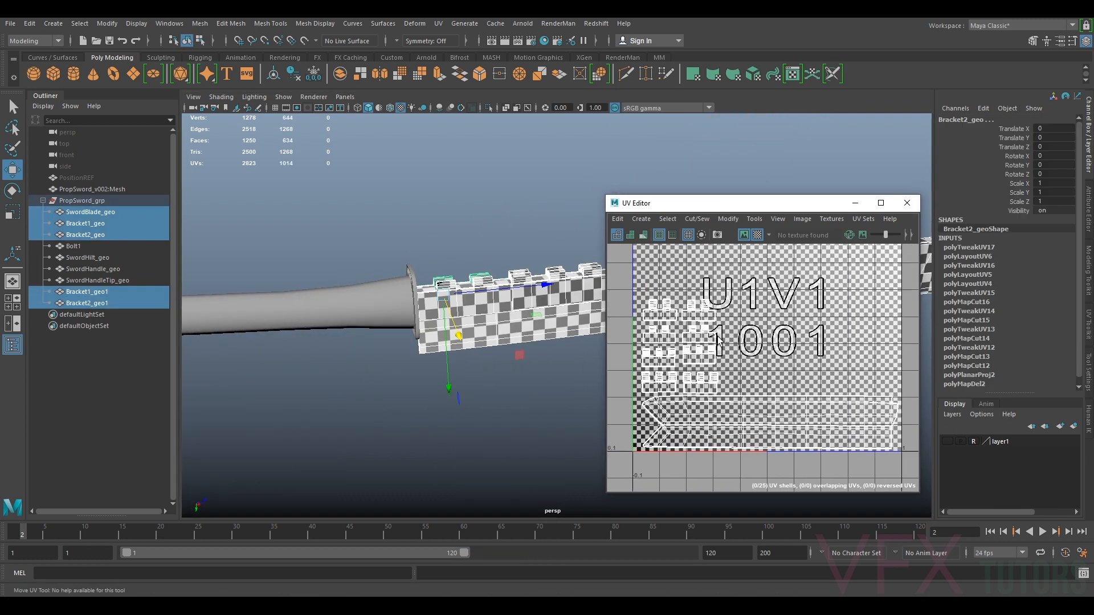
pyautogui.keyDown('alt'); pyautogui.moveTo(506, 334); pyautogui.dragTo(470, 406); pyautogui.keyUp('alt')
pyautogui.scroll(3, 466, 399)
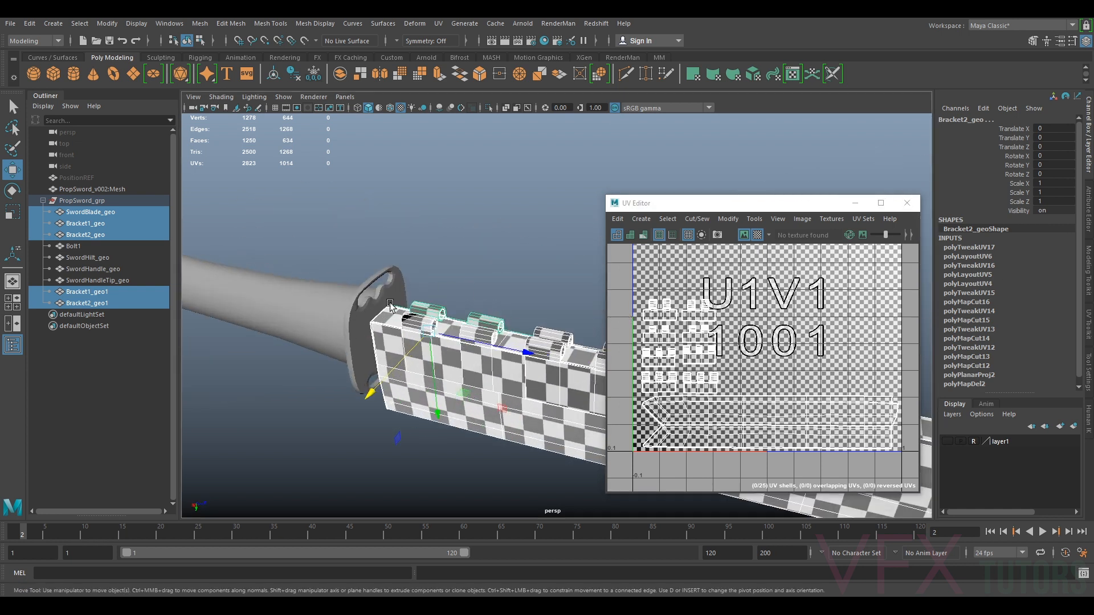
# Select the sword hilt, isolate it, and delete its UVs
pyautogui.click(383, 303)
pyautogui.scroll(3, 379, 319)
pyautogui.keyDown('alt'); pyautogui.moveTo(356, 368); pyautogui.dragTo(345, 361); pyautogui.keyUp('alt')
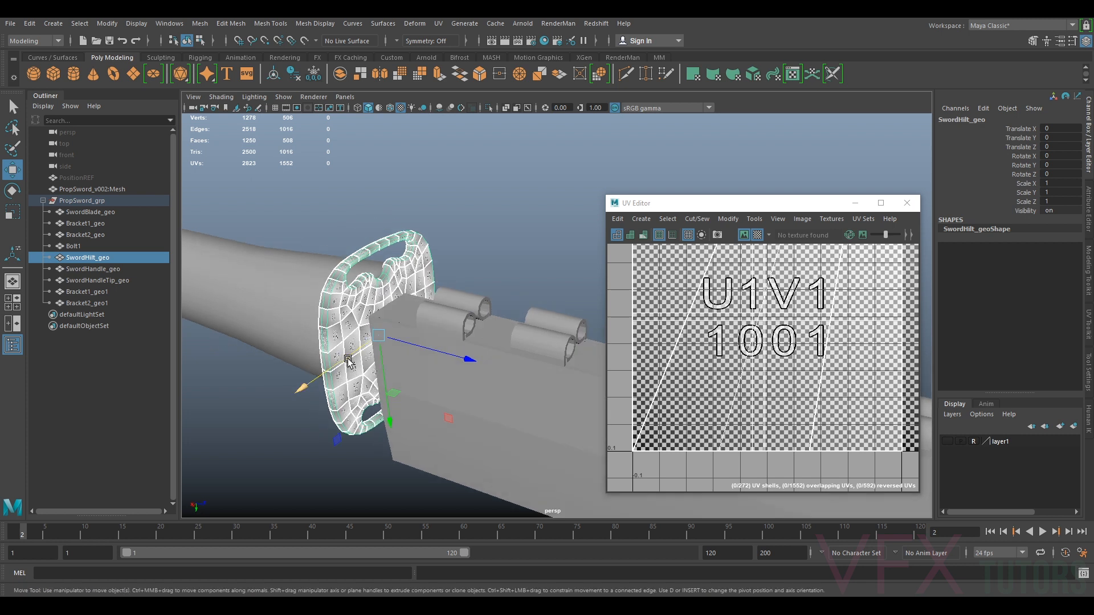
pyautogui.hotkey('ctrl', '1')
pyautogui.moveTo(512, 391)
pyautogui.keyDown('alt'); pyautogui.mouseDown()
pyautogui.moveTo(464, 408)
pyautogui.moveTo(504, 372)
pyautogui.mouseUp(); pyautogui.keyUp('alt')
pyautogui.scroll(2, 462, 337)
pyautogui.keyDown('alt'); pyautogui.moveTo(418, 384); pyautogui.dragTo(495, 324, button='middle'); pyautogui.keyUp('alt')
pyautogui.click(435, 24)
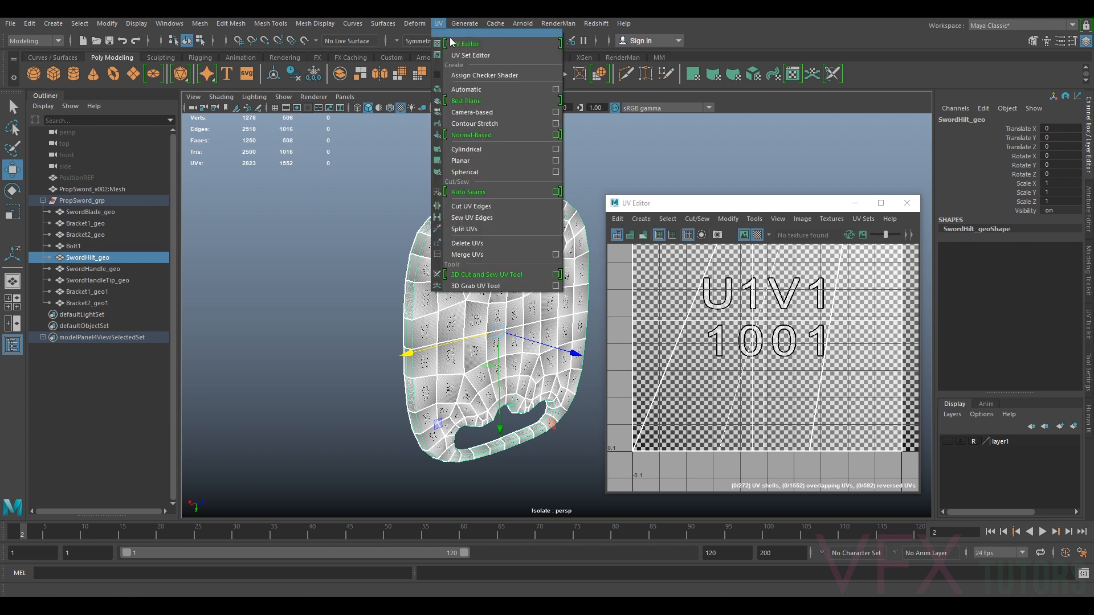
pyautogui.click(477, 244)
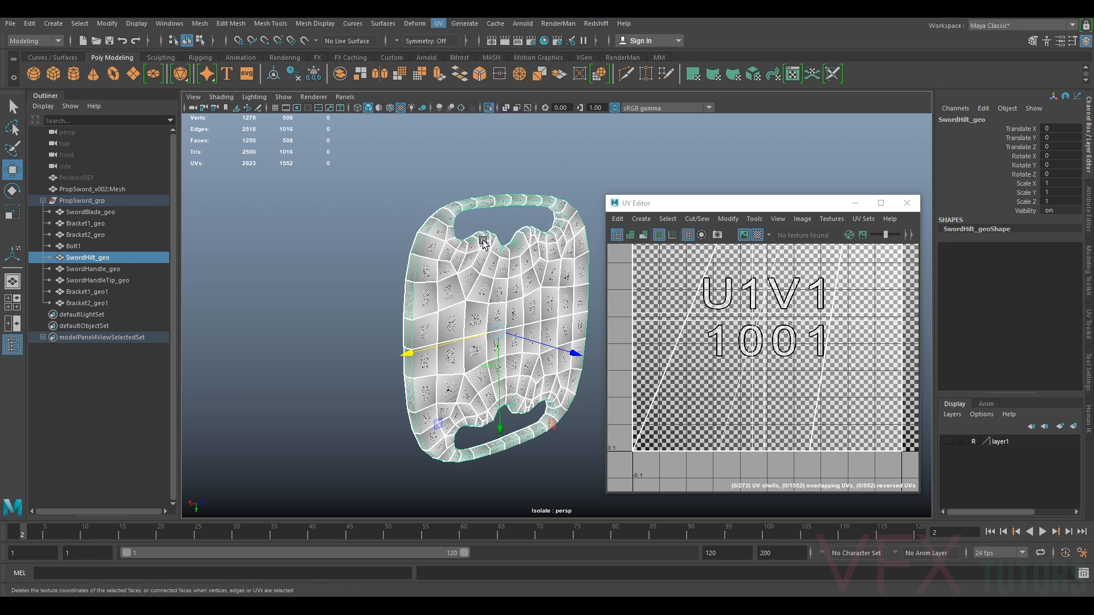
# Apply a camera-based UV projection to the hilt from a front-on view
pyautogui.keyDown('alt'); pyautogui.moveTo(475, 223); pyautogui.dragTo(1, 174); pyautogui.keyUp('alt')
pyautogui.keyDown('alt'); pyautogui.moveTo(520, 323); pyautogui.dragTo(449, 295, button='middle'); pyautogui.keyUp('alt')
pyautogui.keyDown('alt'); pyautogui.moveTo(448, 296); pyautogui.dragTo(481, 207); pyautogui.keyUp('alt')
pyautogui.click(439, 24)
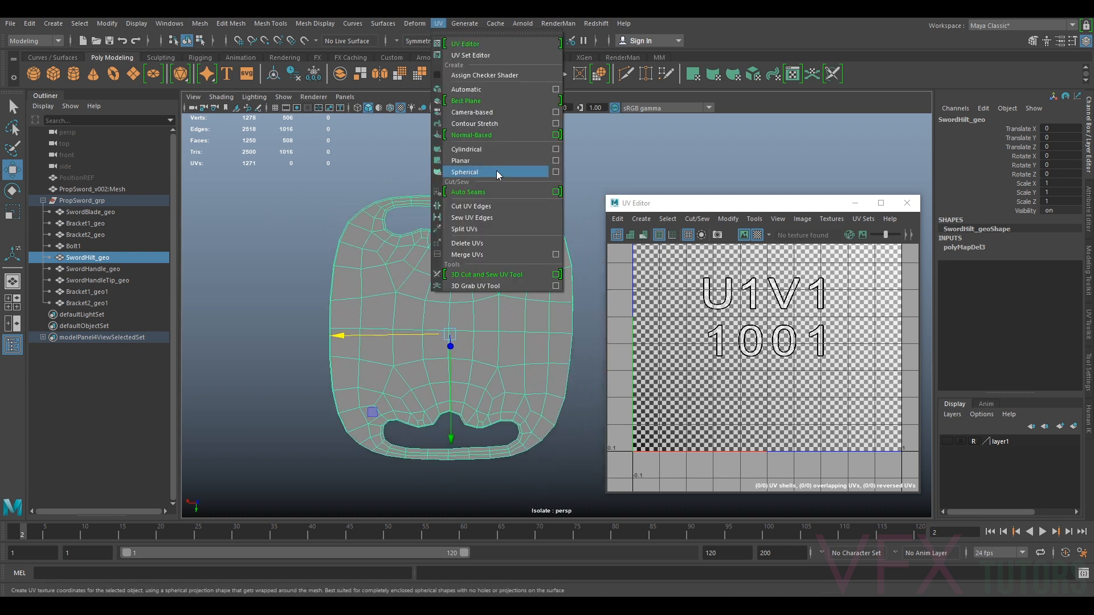
pyautogui.click(498, 112)
# Select the edge loops around the hilt's rim and cut them as UV seams
pyautogui.keyDown('alt'); pyautogui.moveTo(429, 200); pyautogui.dragTo(354, 236); pyautogui.keyUp('alt')
pyautogui.scroll(5, 354, 235)
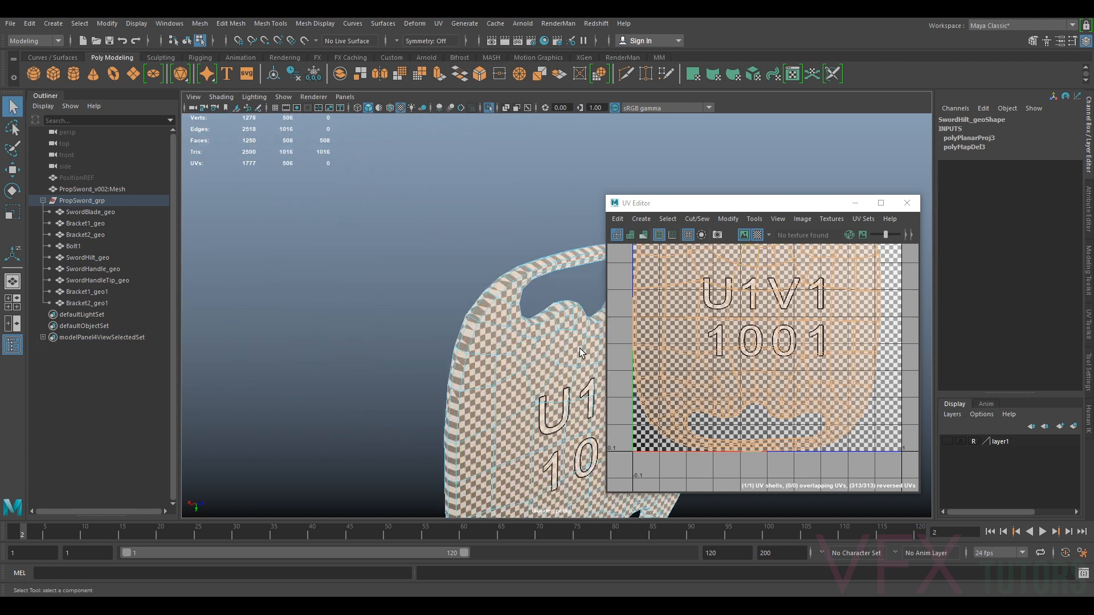
pyautogui.moveTo(482, 294); pyautogui.dragTo(481, 263, button='right')
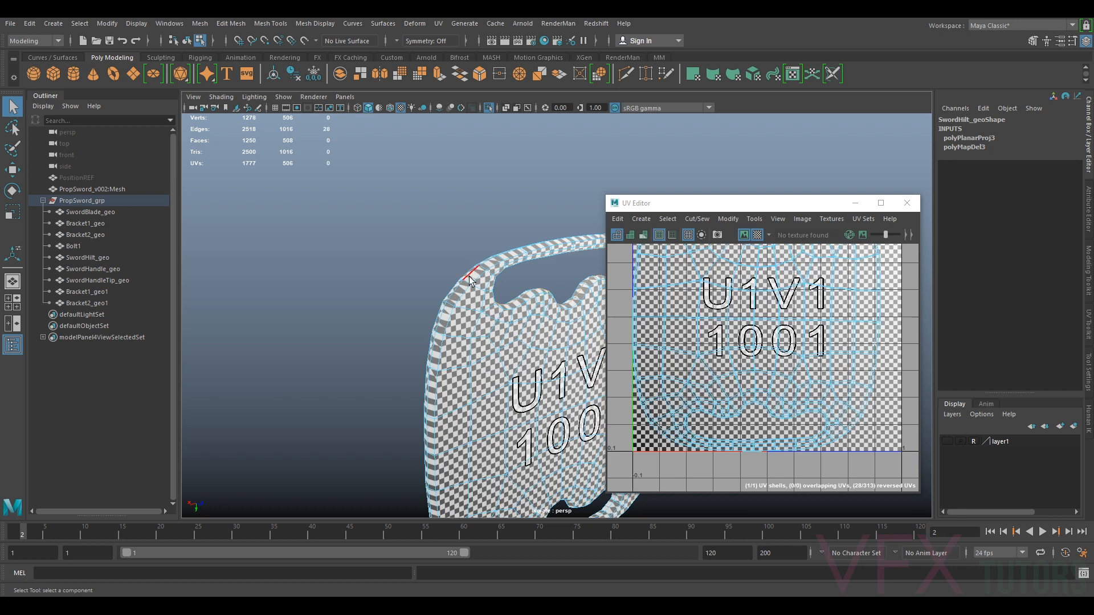
pyautogui.keyDown('alt'); pyautogui.moveTo(448, 372); pyautogui.dragTo(546, 423); pyautogui.keyUp('alt')
pyautogui.keyDown('shift'); pyautogui.doubleClick(361, 259); pyautogui.keyUp('shift')
pyautogui.scroll(-3, 433, 274)
pyautogui.scroll(-4, 547, 424)
pyautogui.keyDown('alt'); pyautogui.moveTo(547, 424); pyautogui.dragTo(441, 226, button='middle'); pyautogui.keyUp('alt')
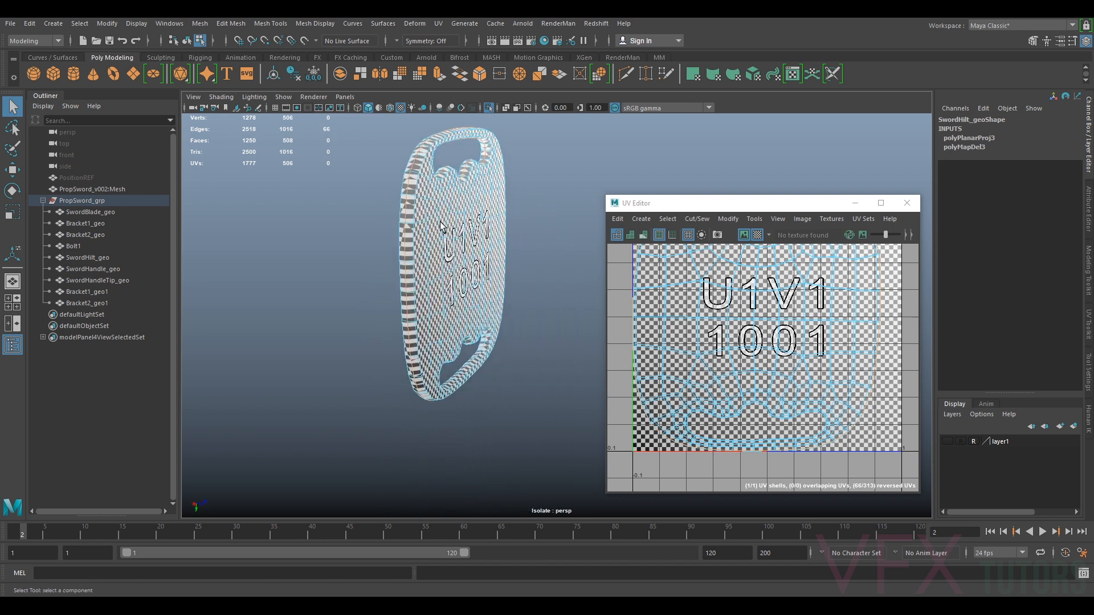
pyautogui.scroll(5, 441, 227)
pyautogui.keyDown('alt'); pyautogui.moveTo(444, 373); pyautogui.dragTo(401, 399); pyautogui.keyUp('alt')
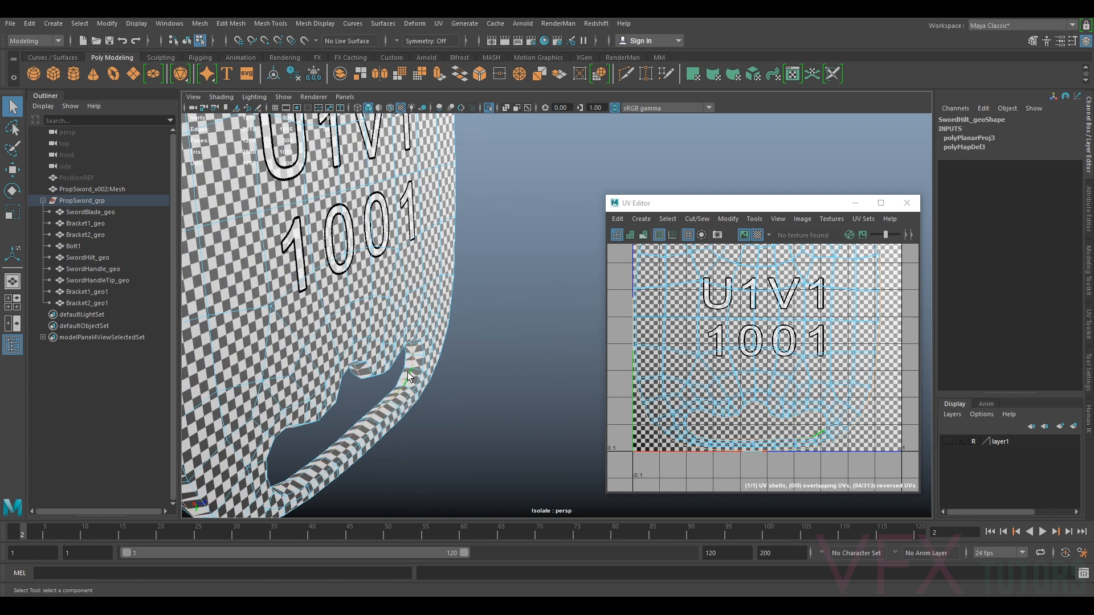
pyautogui.click(1089, 313)
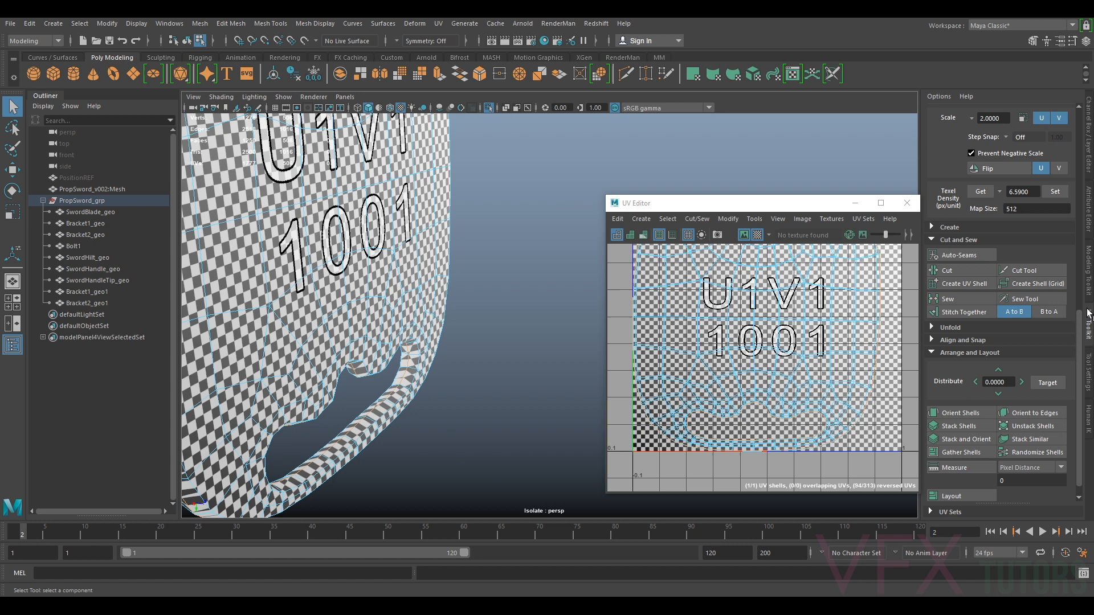
pyautogui.click(946, 272)
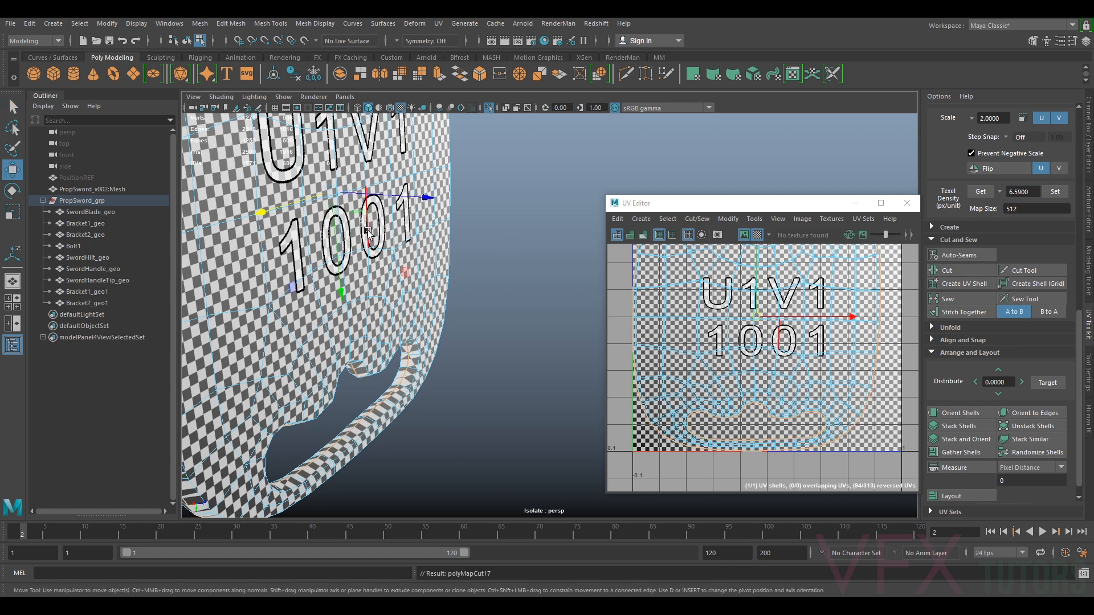
# Unfold the hilt's UV shells and move them into the 1001 tile
pyautogui.scroll(-2, 369, 232)
pyautogui.moveTo(762, 327); pyautogui.dragTo(733, 302, button='right')
pyautogui.click(751, 312)
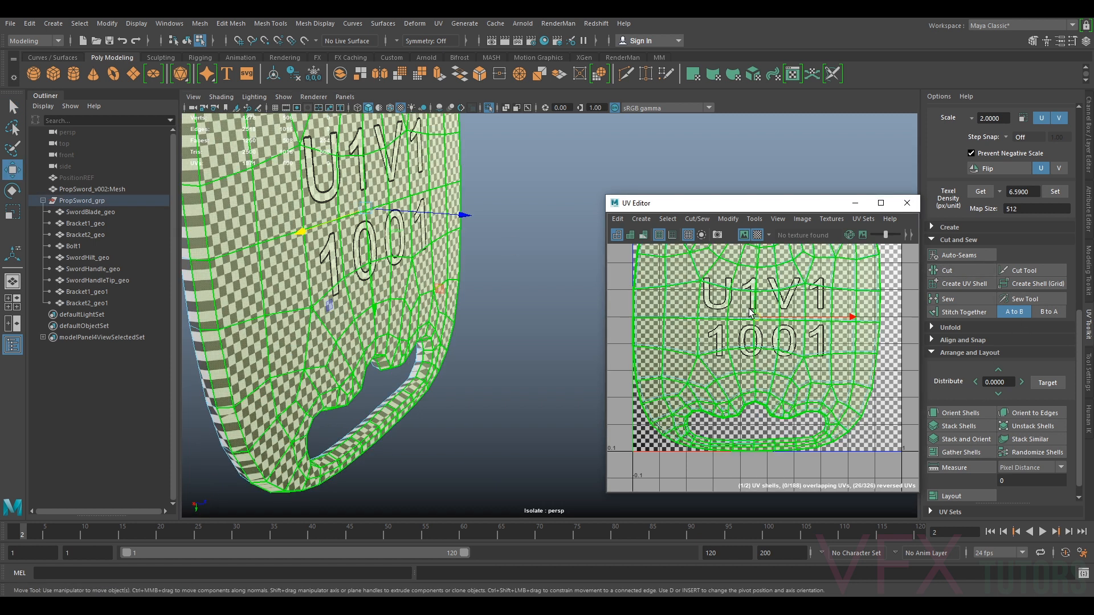
pyautogui.click(732, 219)
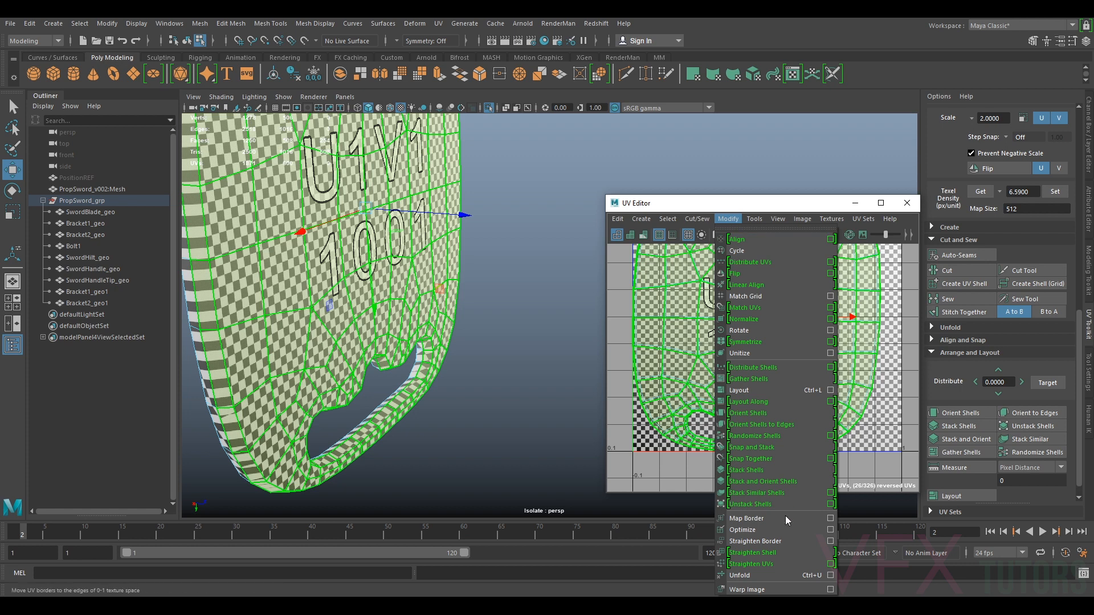
pyautogui.click(765, 561)
pyautogui.scroll(-2, 774, 325)
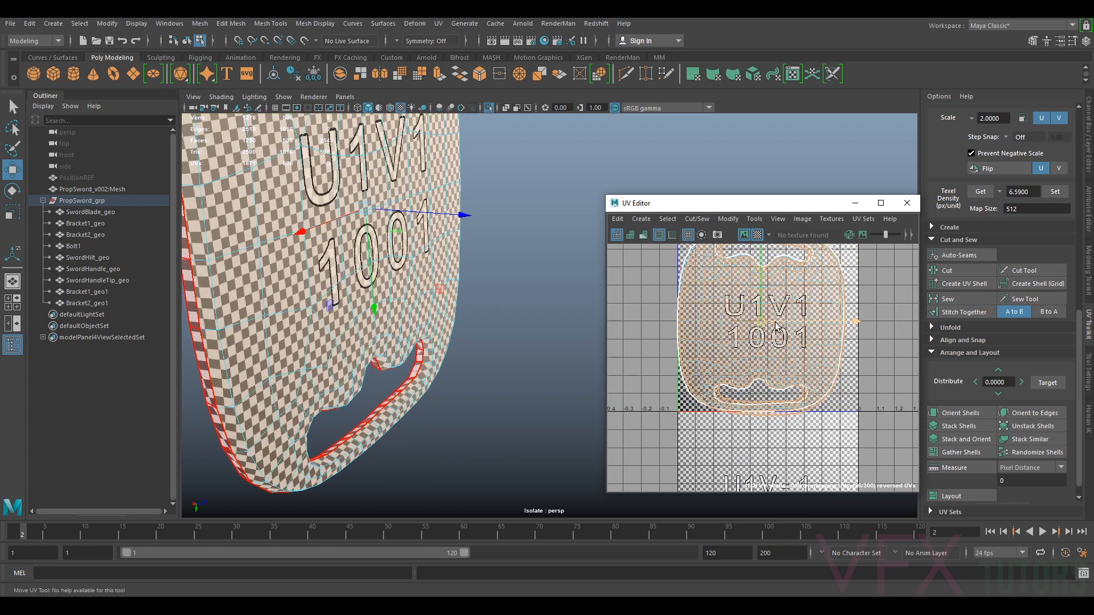
pyautogui.moveTo(762, 327); pyautogui.dragTo(825, 321)
# Select a hilt UV shell and apply Orient Shells to it
pyautogui.click(706, 337)
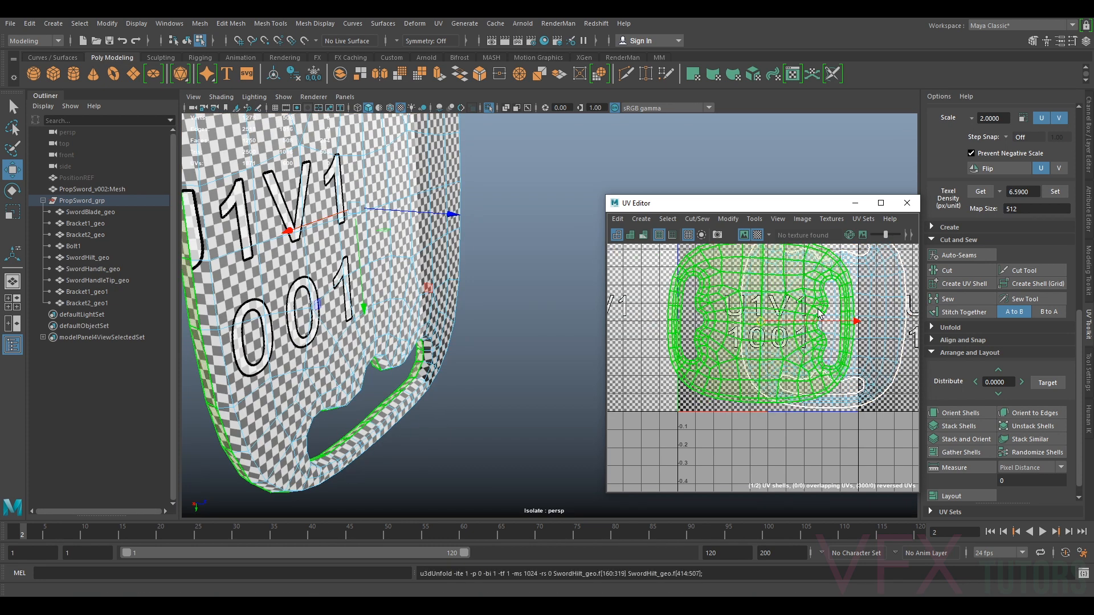
pyautogui.press('e')
pyautogui.click(729, 357)
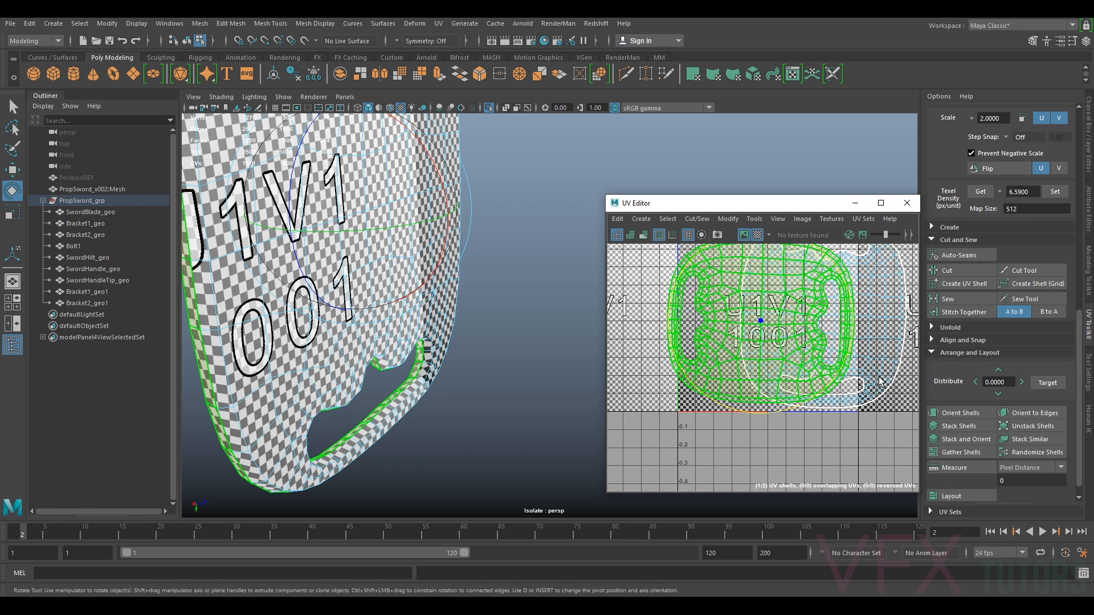
pyautogui.click(955, 413)
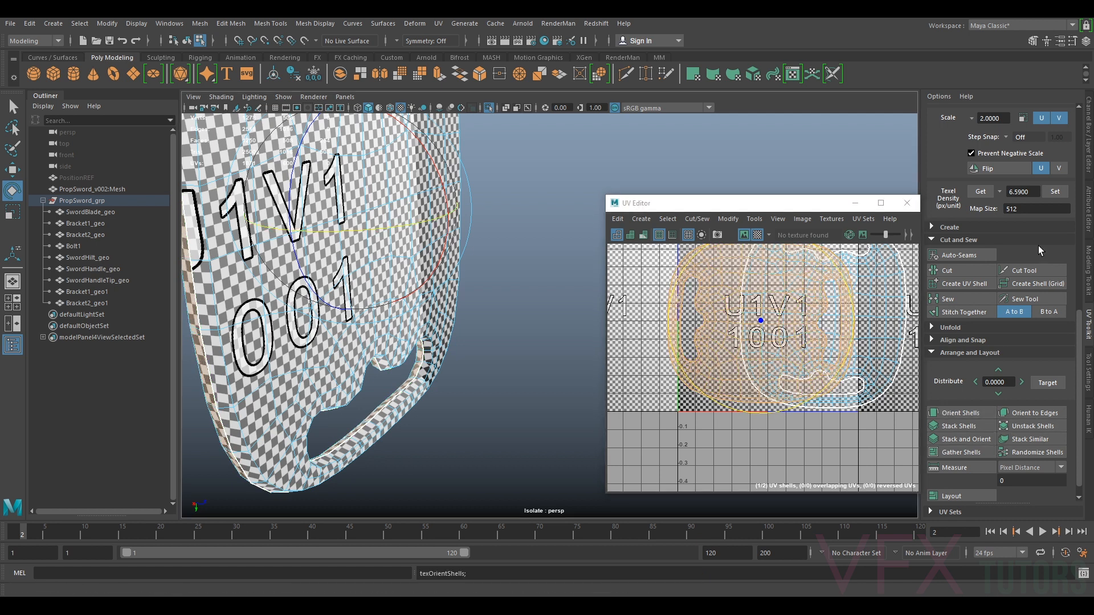
# Rotate the selected hilt UV shell 90 degrees three times
pyautogui.scroll(4, 1043, 228)
pyautogui.click(1042, 212)
pyautogui.scroll(-2, 701, 335)
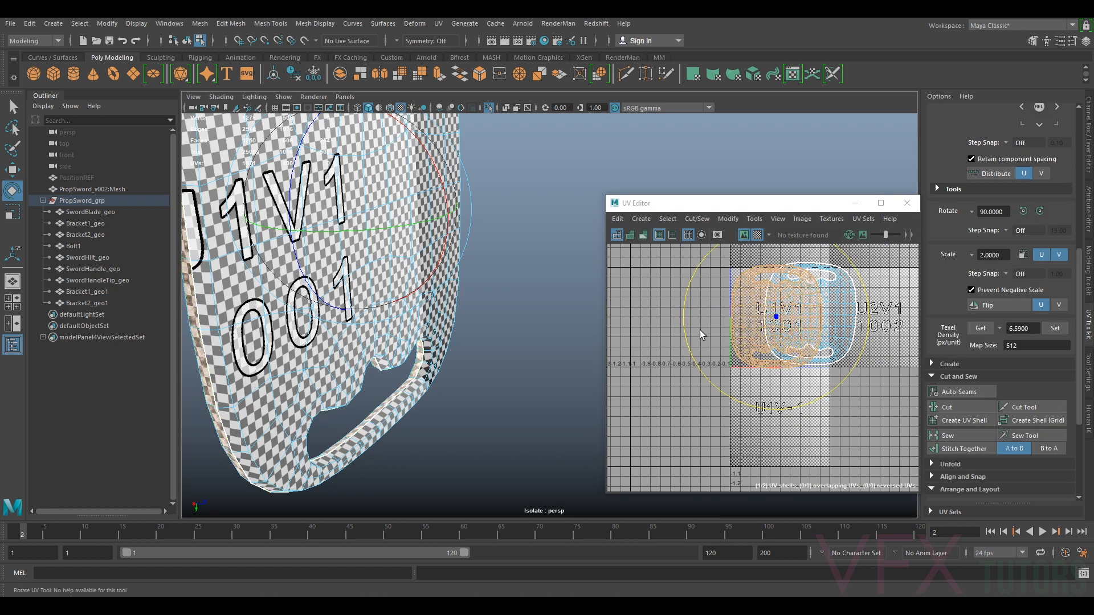
pyautogui.keyDown('alt'); pyautogui.moveTo(477, 331); pyautogui.dragTo(547, 379); pyautogui.keyUp('alt')
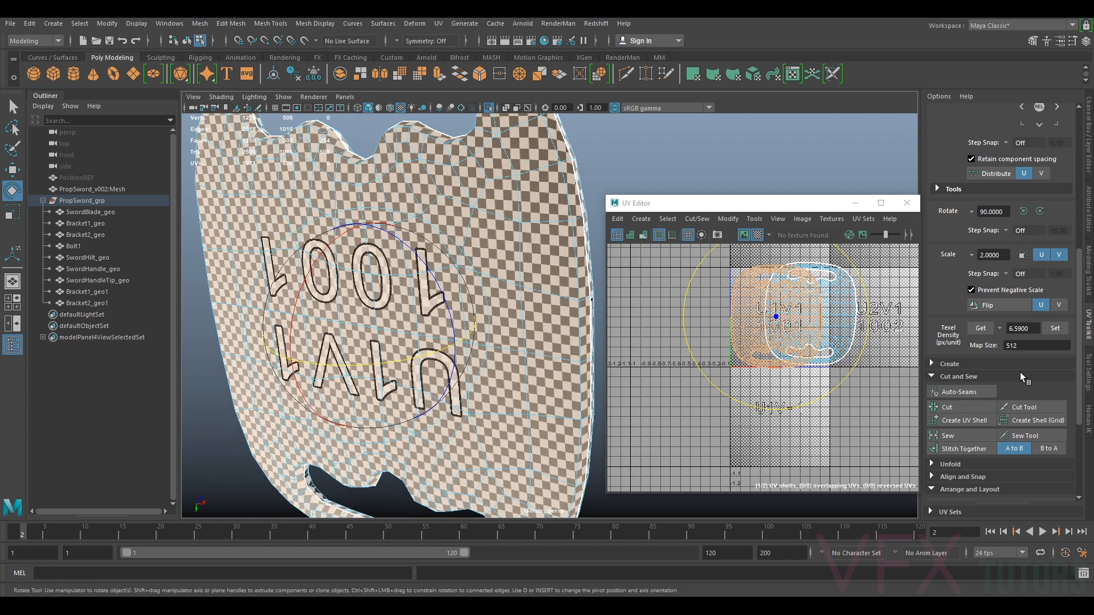
pyautogui.click(1040, 212)
pyautogui.click(1040, 212)
# Select both hilt UV shells and apply Orient Shells to them
pyautogui.keyDown('alt'); pyautogui.moveTo(445, 336); pyautogui.dragTo(311, 335); pyautogui.keyUp('alt')
pyautogui.keyDown('alt'); pyautogui.moveTo(473, 338); pyautogui.dragTo(227, 335); pyautogui.keyUp('alt')
pyautogui.scroll(3, 724, 332)
pyautogui.scroll(-2, 800, 321)
pyautogui.keyDown('alt'); pyautogui.moveTo(800, 321); pyautogui.dragTo(613, 374, button='middle'); pyautogui.keyUp('alt')
pyautogui.keyDown('alt'); pyautogui.moveTo(764, 314); pyautogui.dragTo(911, 297, button='middle'); pyautogui.keyUp('alt')
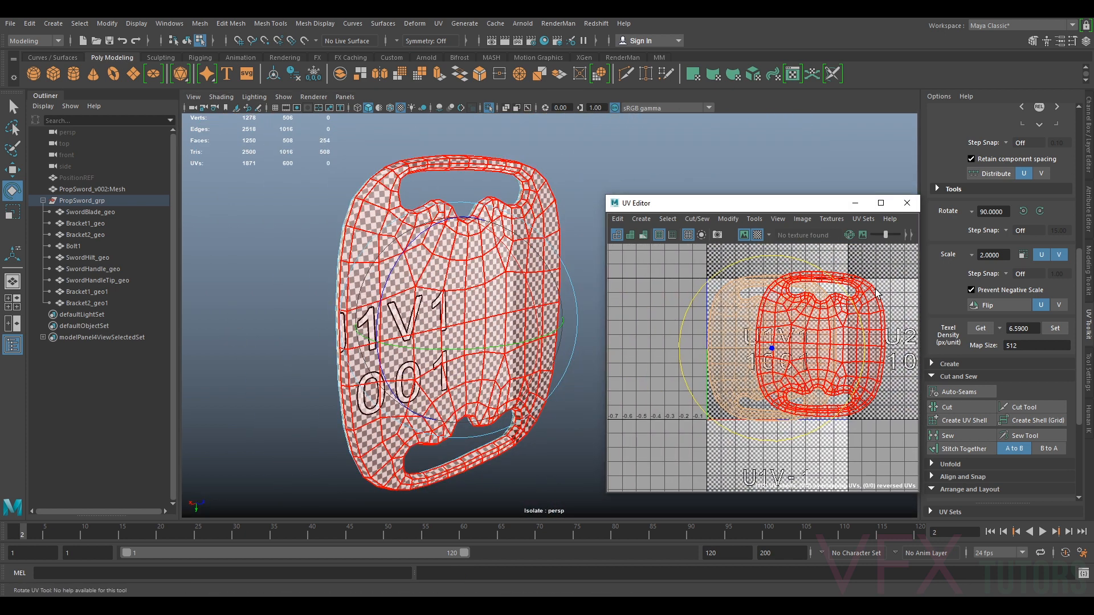
pyautogui.scroll(-3, 955, 473)
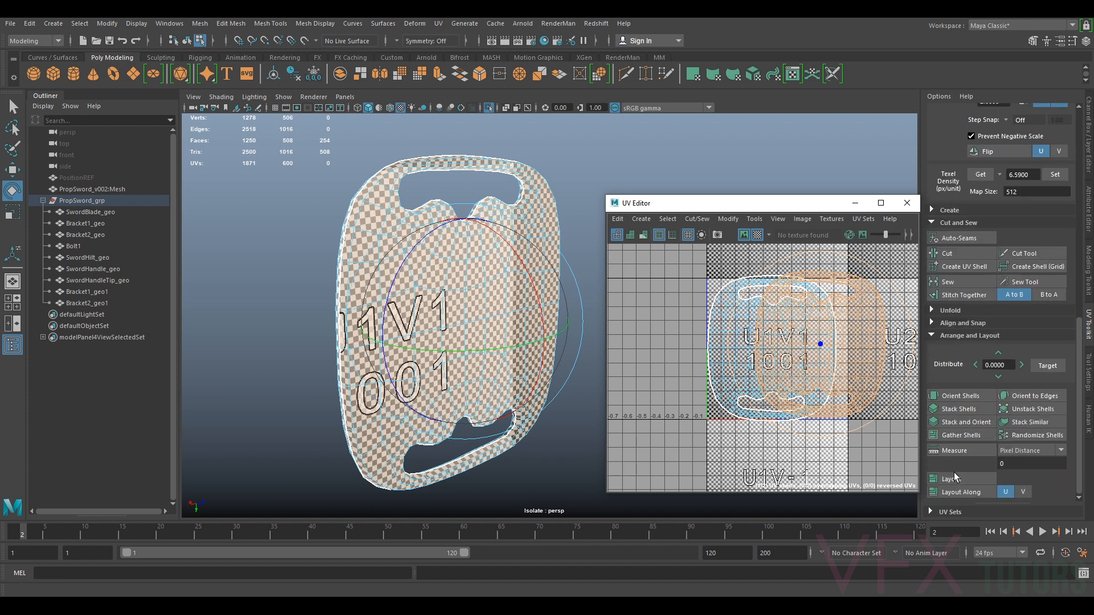
pyautogui.click(955, 398)
# Move the hilt shells into the 1001 tile and set their texel density to 6.5900
pyautogui.keyDown('alt'); pyautogui.moveTo(827, 331); pyautogui.dragTo(773, 357, button='middle'); pyautogui.keyUp('alt')
pyautogui.moveTo(852, 273); pyautogui.dragTo(666, 384)
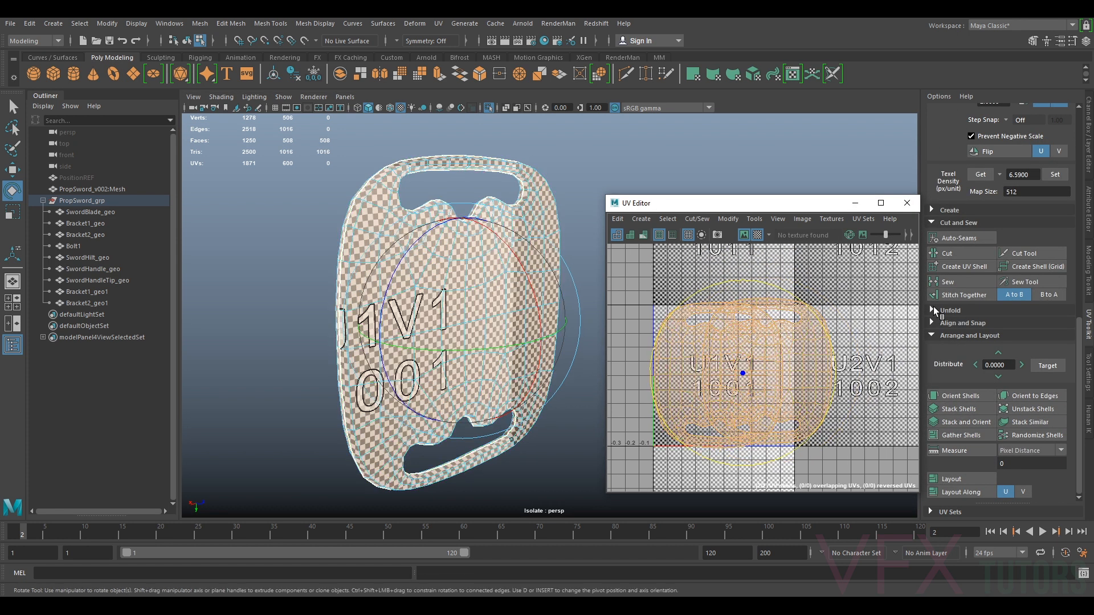
pyautogui.scroll(3, 1020, 228)
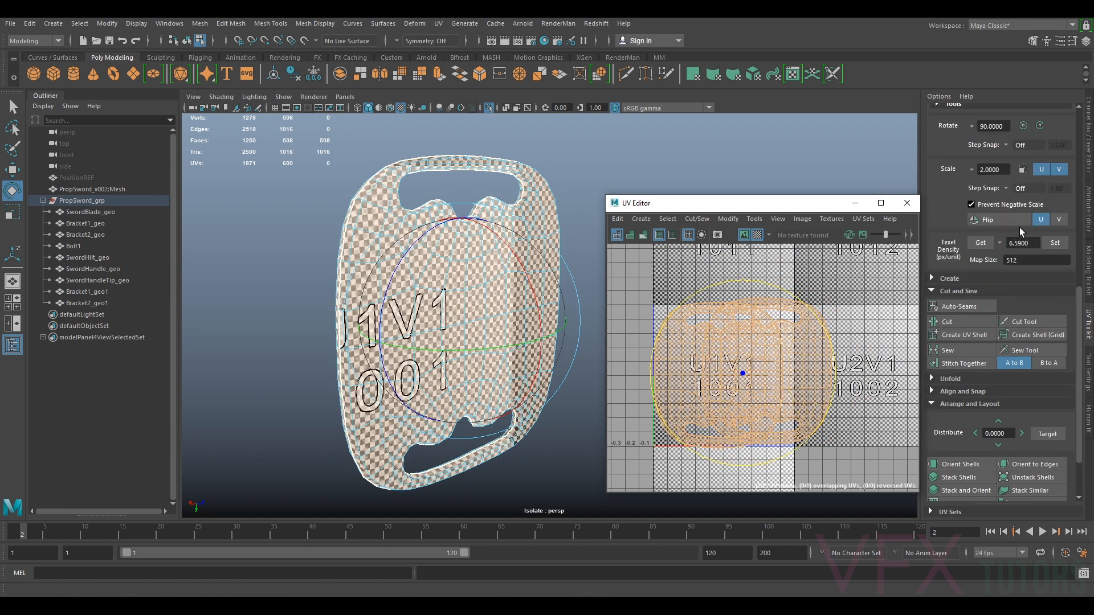
pyautogui.click(1055, 243)
# Move one of the scaled hilt shells beside the other inside the 1001 tile
pyautogui.scroll(4, 795, 346)
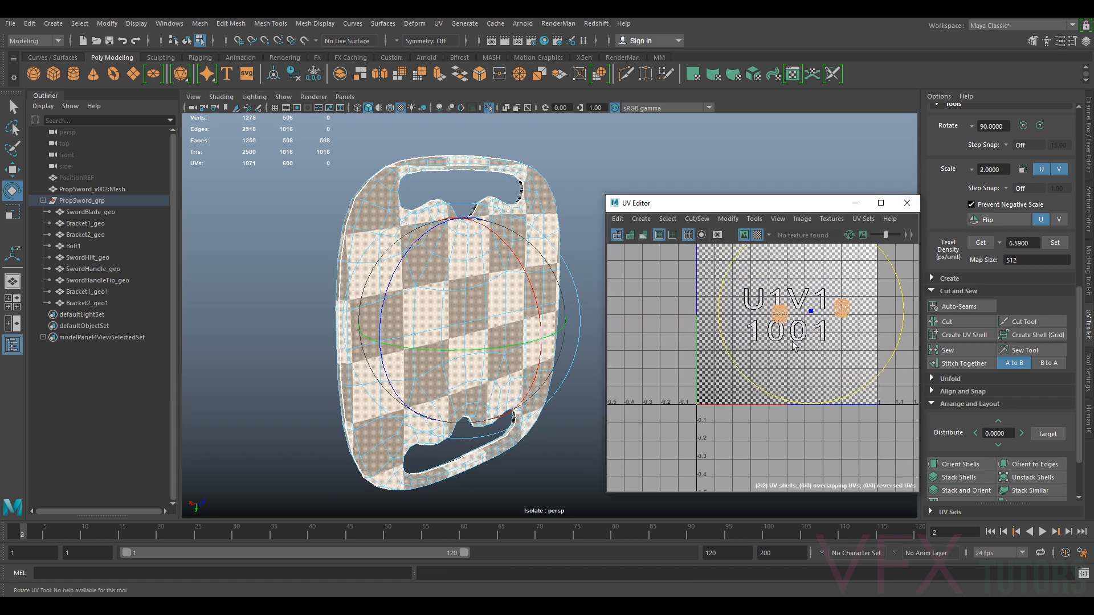
pyautogui.click(780, 313)
pyautogui.press('w')
pyautogui.moveTo(782, 315); pyautogui.dragTo(831, 337)
pyautogui.click(841, 313)
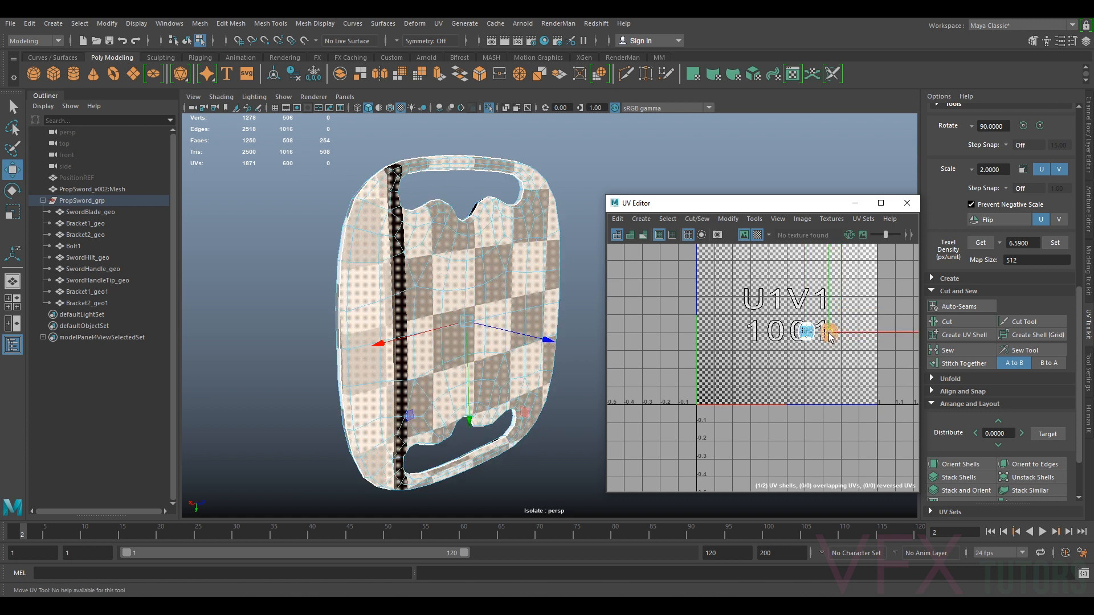
# Leave the isolated view and select the hilt together with the blade and bracket meshes
pyautogui.rightClick(830, 337)
pyautogui.moveTo(847, 322); pyautogui.dragTo(850, 323, button='right')
pyautogui.moveTo(512, 294); pyautogui.dragTo(550, 280, button='right')
pyautogui.click(600, 310)
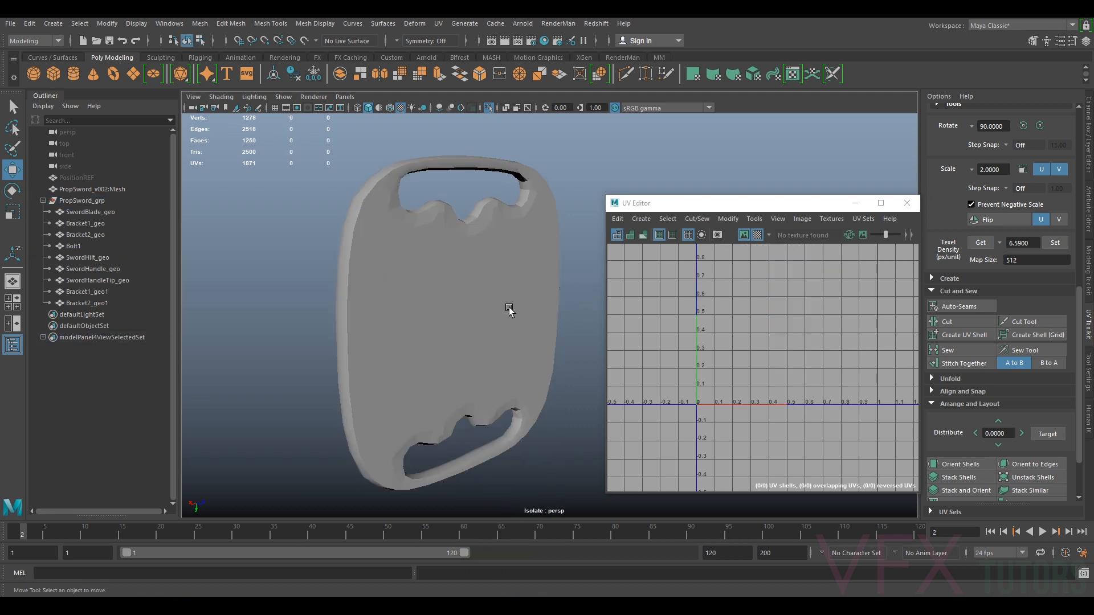
pyautogui.click(508, 306)
pyautogui.hotkey('ctrl', '1')
pyautogui.keyDown('alt'); pyautogui.moveTo(536, 349); pyautogui.dragTo(470, 374, button='right'); pyautogui.keyUp('alt')
pyautogui.keyDown('alt'); pyautogui.moveTo(470, 375); pyautogui.dragTo(501, 311); pyautogui.keyUp('alt')
pyautogui.keyDown('alt'); pyautogui.moveTo(517, 303); pyautogui.dragTo(509, 321, button='right'); pyautogui.keyUp('alt')
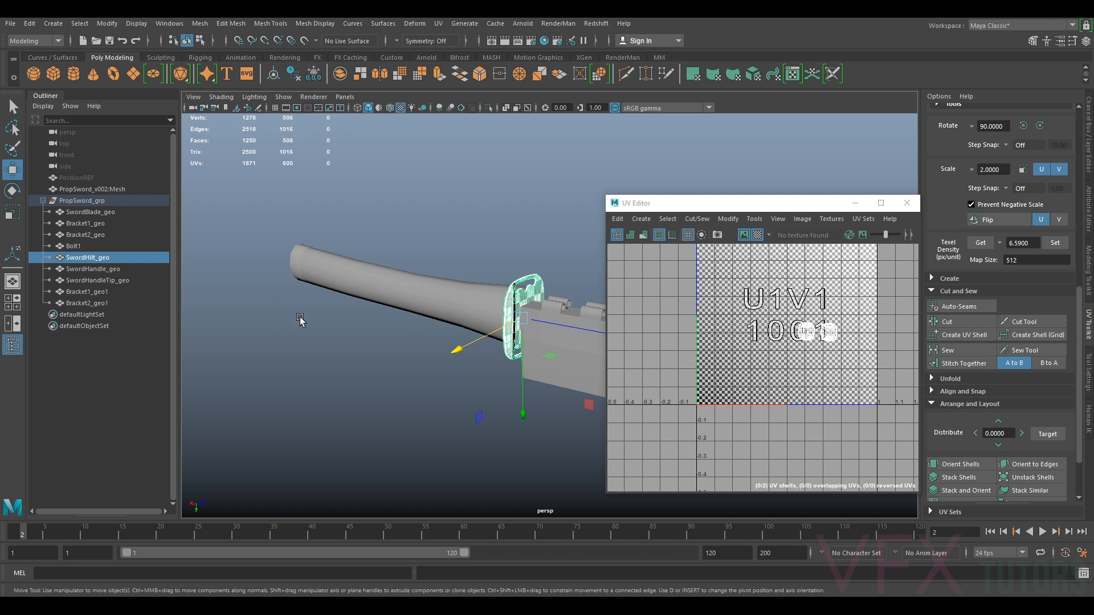
pyautogui.keyDown('alt'); pyautogui.moveTo(300, 318); pyautogui.dragTo(418, 308); pyautogui.keyUp('alt')
pyautogui.keyDown('alt'); pyautogui.moveTo(418, 308); pyautogui.dragTo(298, 279, button='middle'); pyautogui.keyUp('alt')
pyautogui.moveTo(339, 233); pyautogui.dragTo(523, 419)
pyautogui.keyDown('ctrl'); pyautogui.moveTo(330, 262); pyautogui.dragTo(310, 326); pyautogui.keyUp('ctrl')
pyautogui.keyDown('alt'); pyautogui.moveTo(488, 366); pyautogui.dragTo(452, 364); pyautogui.keyUp('alt')
pyautogui.scroll(3, 835, 343)
# Switch to UV shell selection and move the hilt shells next to the bracket shells in 1001
pyautogui.rightClick(837, 332)
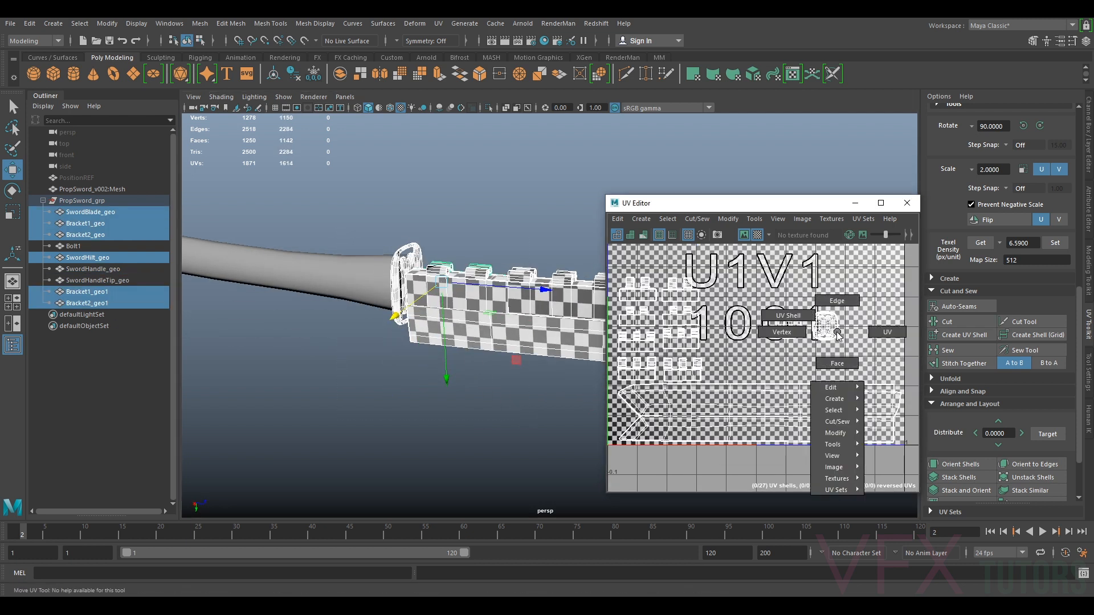
pyautogui.click(803, 325)
pyautogui.moveTo(746, 349); pyautogui.dragTo(745, 350)
pyautogui.moveTo(803, 327); pyautogui.dragTo(744, 363)
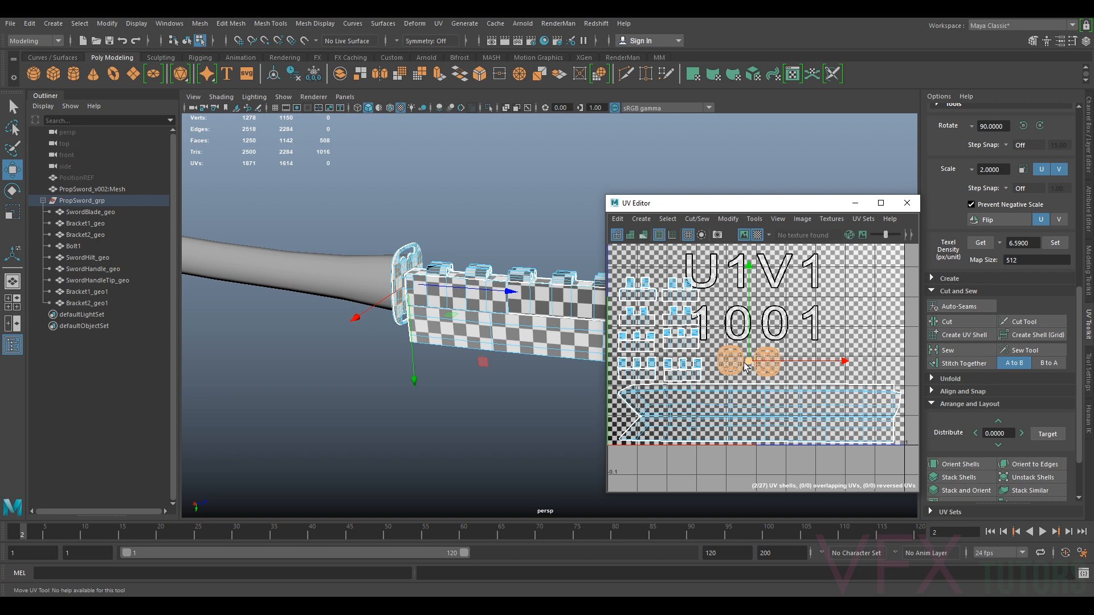
# Select the sword handle's UV shell and unfold it
pyautogui.keyDown('alt'); pyautogui.moveTo(391, 301); pyautogui.dragTo(506, 298, button='middle'); pyautogui.keyUp('alt')
pyautogui.click(416, 255)
pyautogui.moveTo(351, 261); pyautogui.dragTo(392, 245, button='right')
pyautogui.keyDown('alt'); pyautogui.moveTo(417, 280); pyautogui.dragTo(433, 267); pyautogui.keyUp('alt')
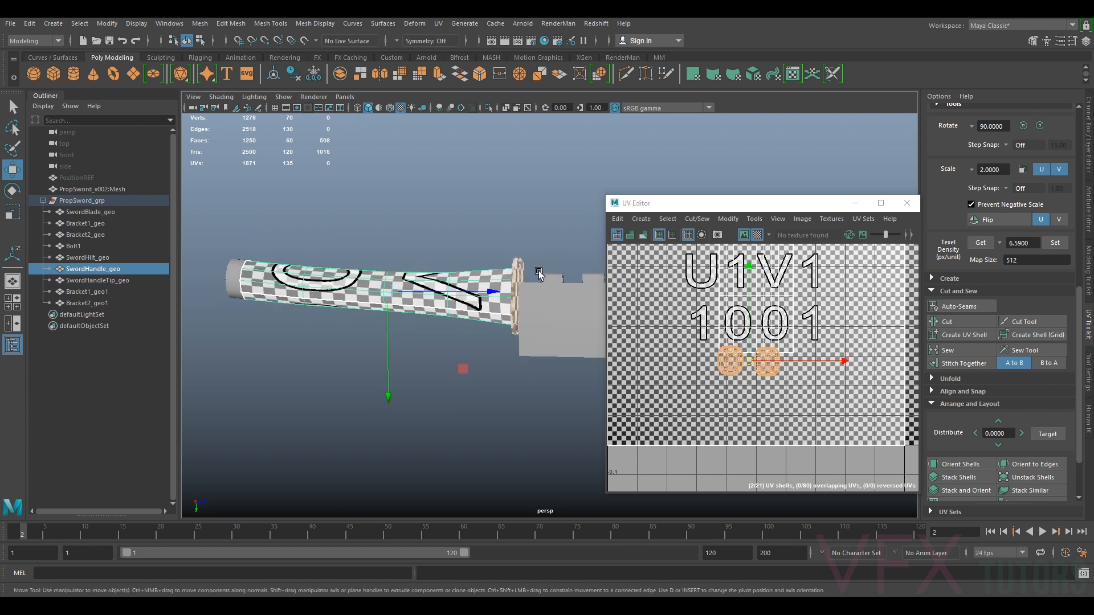
pyautogui.moveTo(786, 307); pyautogui.dragTo(750, 293, button='right')
pyautogui.click(755, 296)
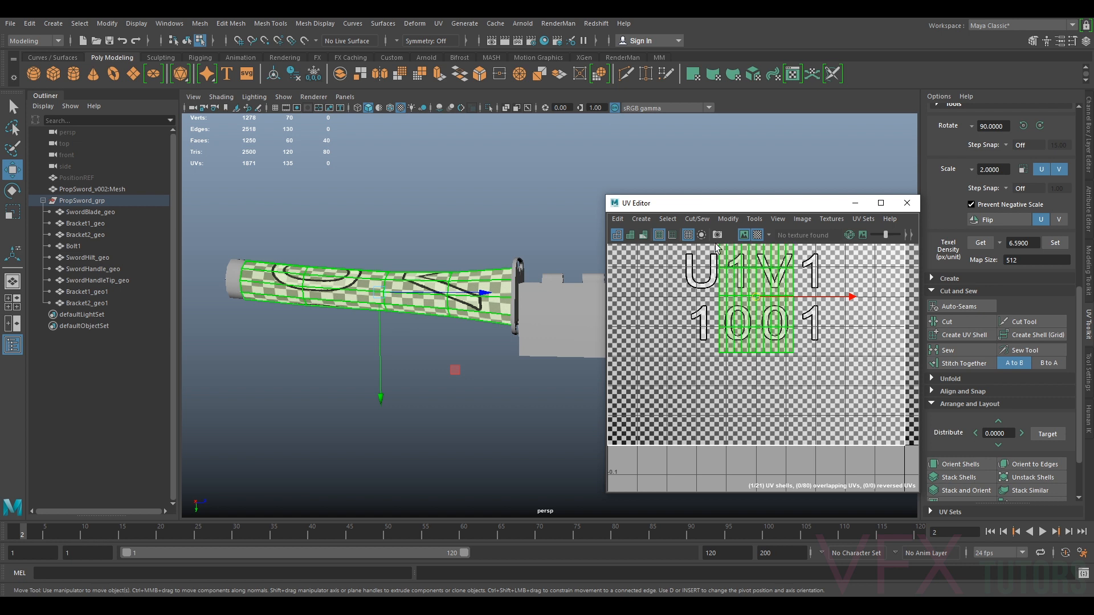
pyautogui.click(723, 223)
pyautogui.click(771, 576)
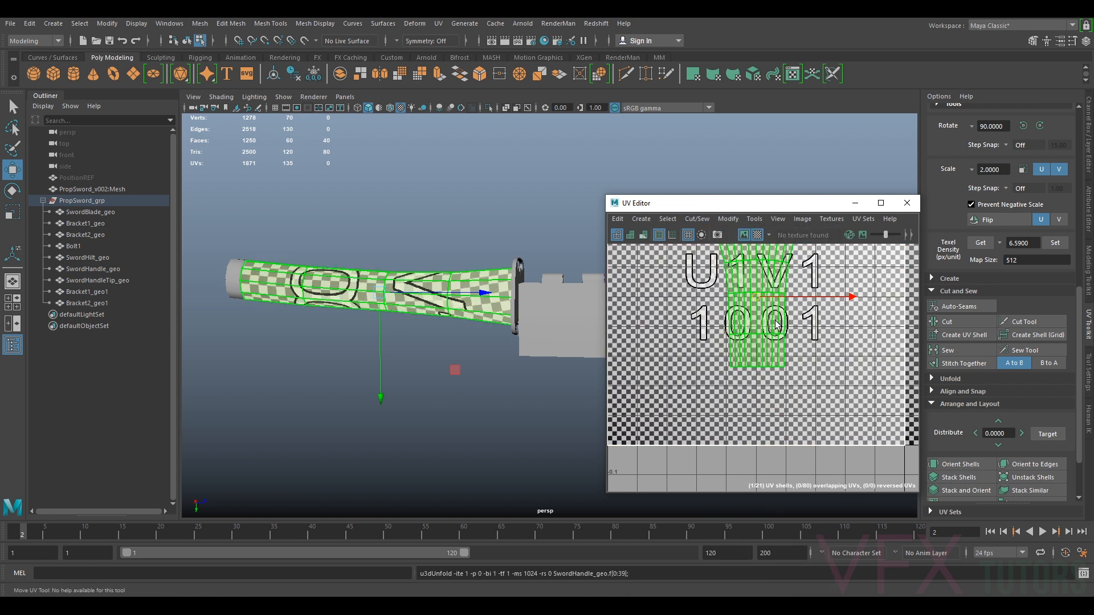
# Isolate the handle and inspect its UV checker pattern from several angles
pyautogui.scroll(-3, 771, 308)
pyautogui.keyDown('alt'); pyautogui.moveTo(771, 308); pyautogui.dragTo(773, 335, button='middle'); pyautogui.keyUp('alt')
pyautogui.keyDown('alt'); pyautogui.moveTo(462, 309); pyautogui.dragTo(591, 362); pyautogui.keyUp('alt')
pyautogui.hotkey('ctrl', '1')
pyautogui.keyDown('alt'); pyautogui.moveTo(502, 370); pyautogui.dragTo(464, 351); pyautogui.keyUp('alt')
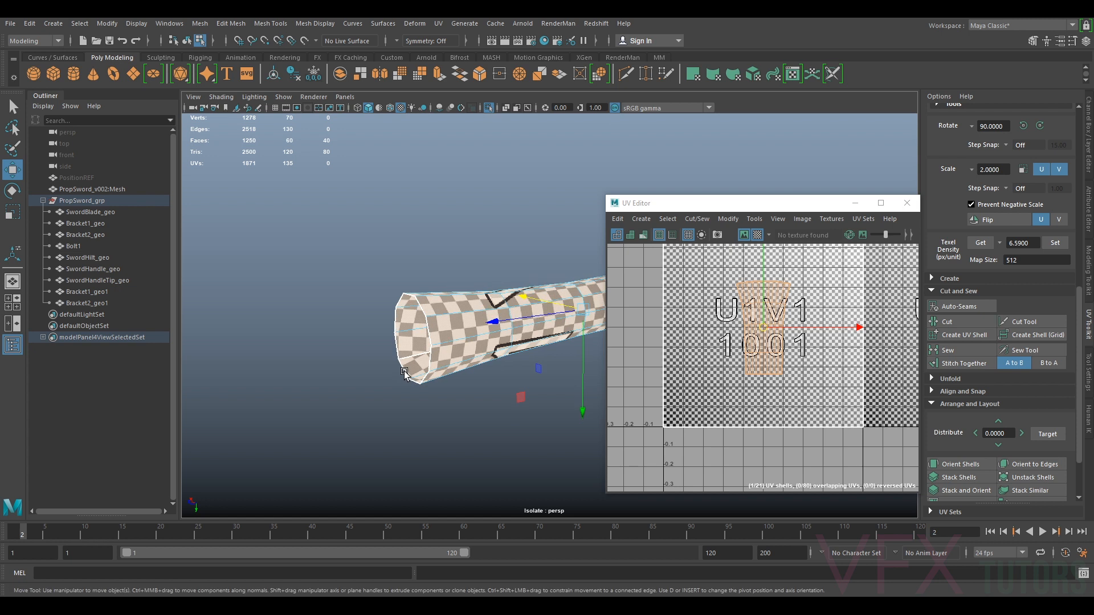
pyautogui.keyDown('alt'); pyautogui.moveTo(467, 351); pyautogui.dragTo(528, 335, button='middle'); pyautogui.keyUp('alt')
pyautogui.scroll(3, 528, 334)
pyautogui.moveTo(507, 296); pyautogui.dragTo(557, 275, button='right')
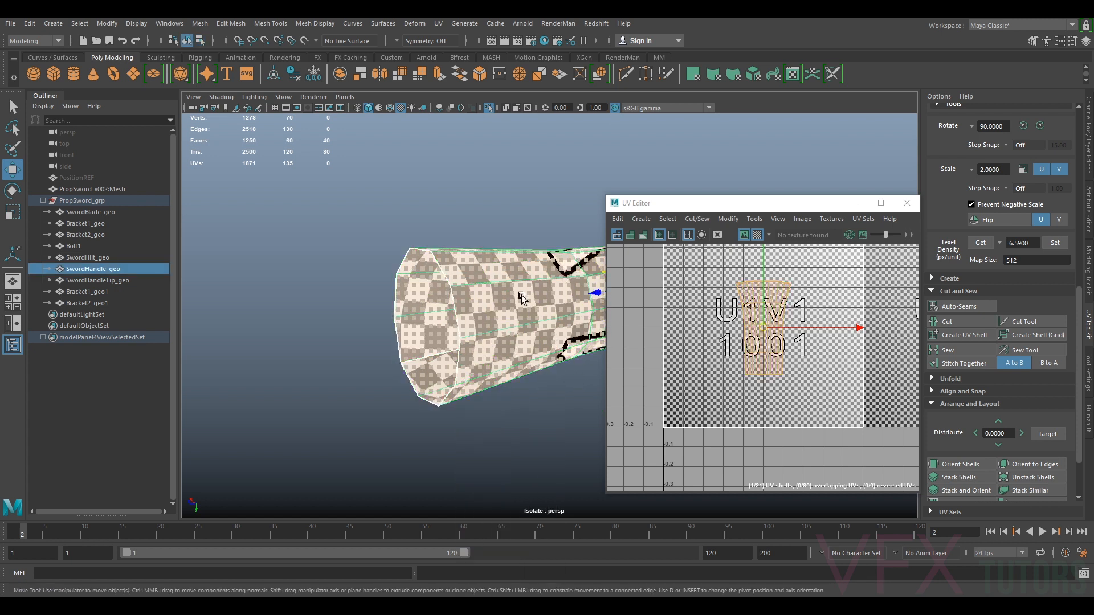
pyautogui.click(519, 300)
pyautogui.hotkey('ctrl', '1')
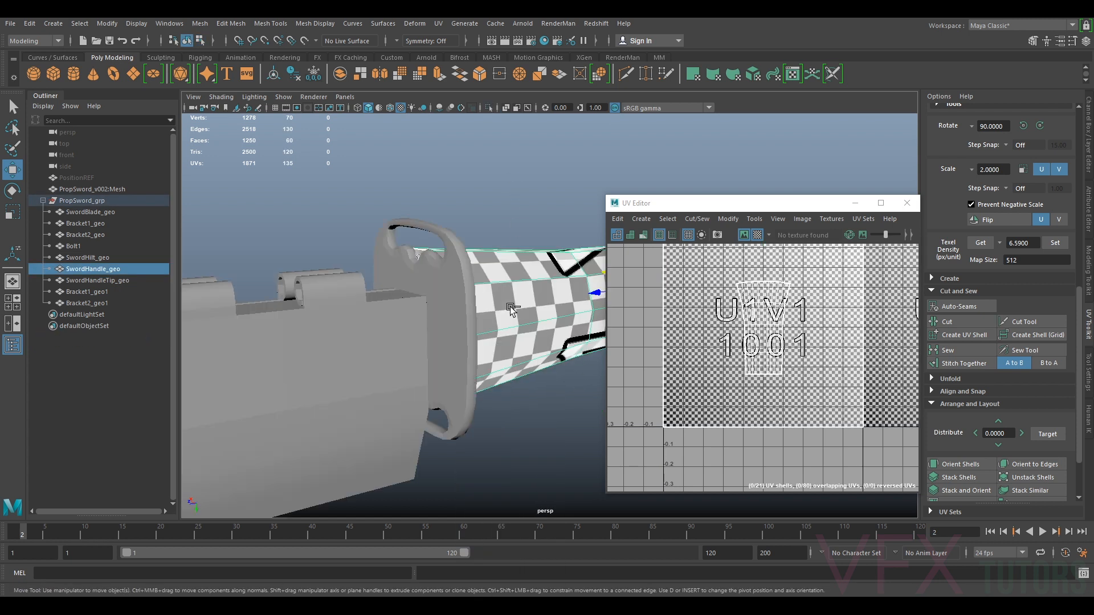
pyautogui.hotkey('ctrl', '1')
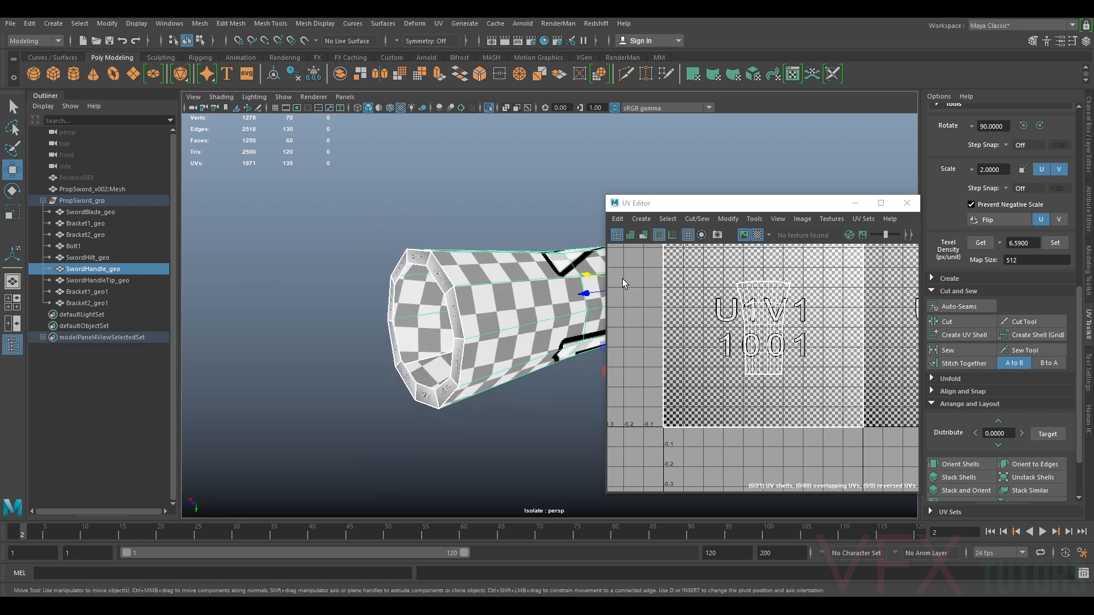
pyautogui.keyDown('alt'); pyautogui.moveTo(450, 317); pyautogui.dragTo(490, 309); pyautogui.keyUp('alt')
pyautogui.scroll(2, 495, 307)
pyautogui.scroll(-3, 496, 307)
pyautogui.moveTo(533, 295); pyautogui.dragTo(567, 284, button='right')
pyautogui.keyDown('alt'); pyautogui.moveTo(564, 285); pyautogui.dragTo(513, 283); pyautogui.keyUp('alt')
pyautogui.scroll(-3, 510, 273)
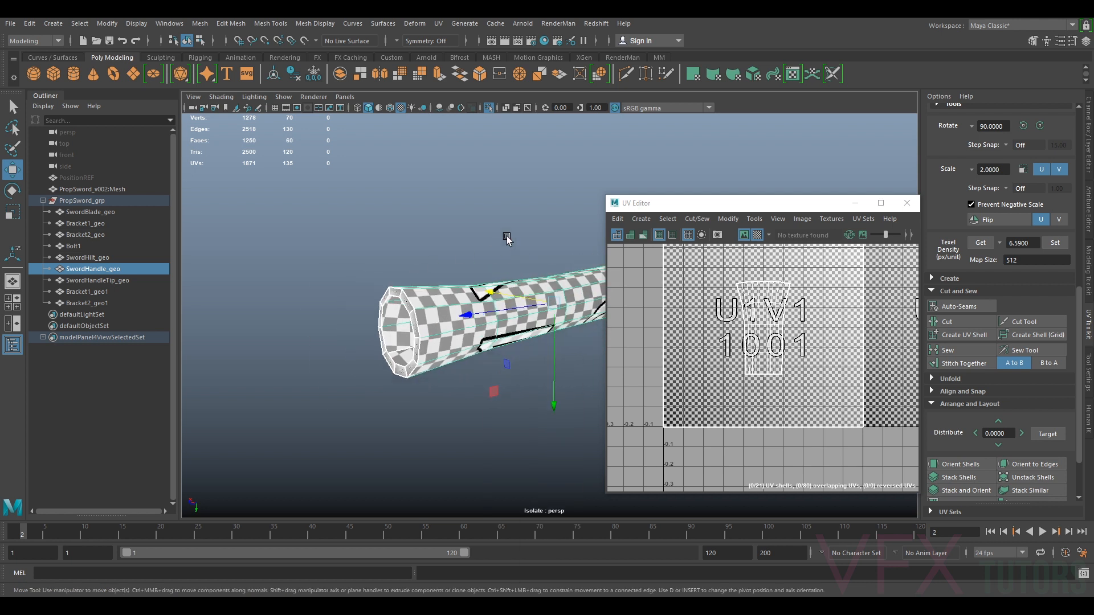
# Delete the handle's UVs and reproject them with a camera-based projection
pyautogui.click(439, 24)
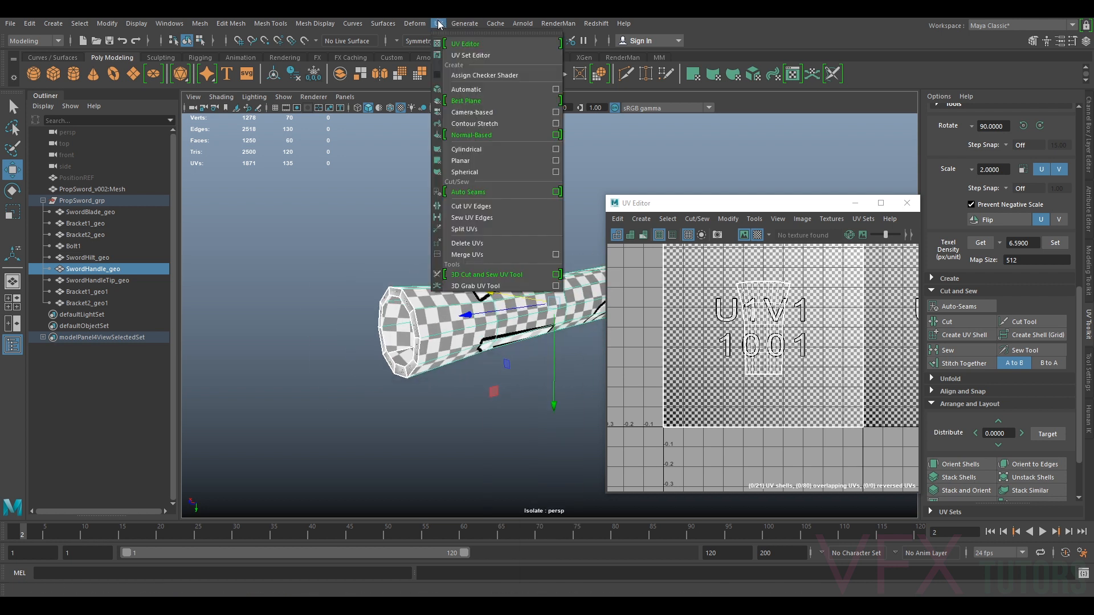
pyautogui.click(481, 243)
pyautogui.keyDown('alt'); pyautogui.moveTo(508, 313); pyautogui.dragTo(371, 314, button='middle'); pyautogui.keyUp('alt')
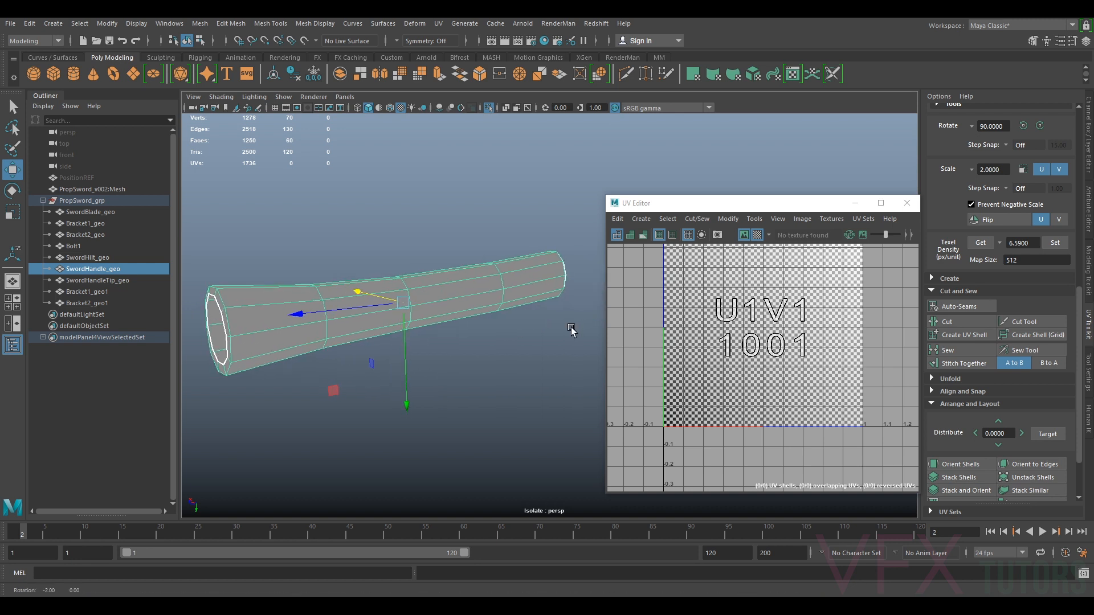
pyautogui.keyDown('alt'); pyautogui.moveTo(571, 330); pyautogui.dragTo(541, 303); pyautogui.keyUp('alt')
pyautogui.click(441, 25)
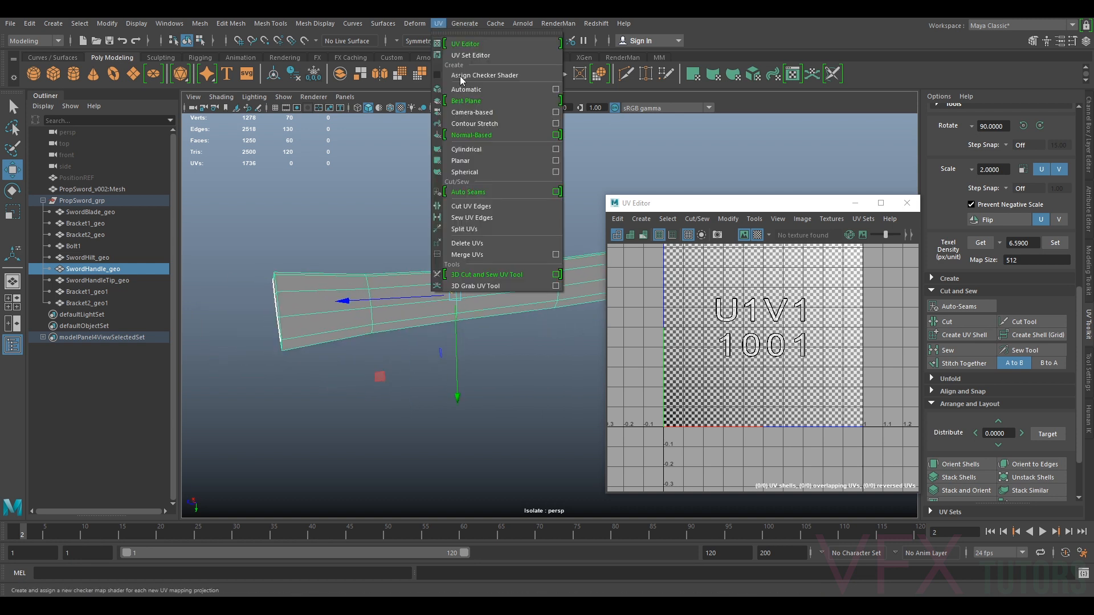
pyautogui.click(483, 112)
# Select an edge running along the handle and cut it as a UV seam
pyautogui.moveTo(386, 287); pyautogui.dragTo(391, 252, button='right')
pyautogui.keyDown('alt'); pyautogui.moveTo(391, 252); pyautogui.dragTo(447, 239); pyautogui.keyUp('alt')
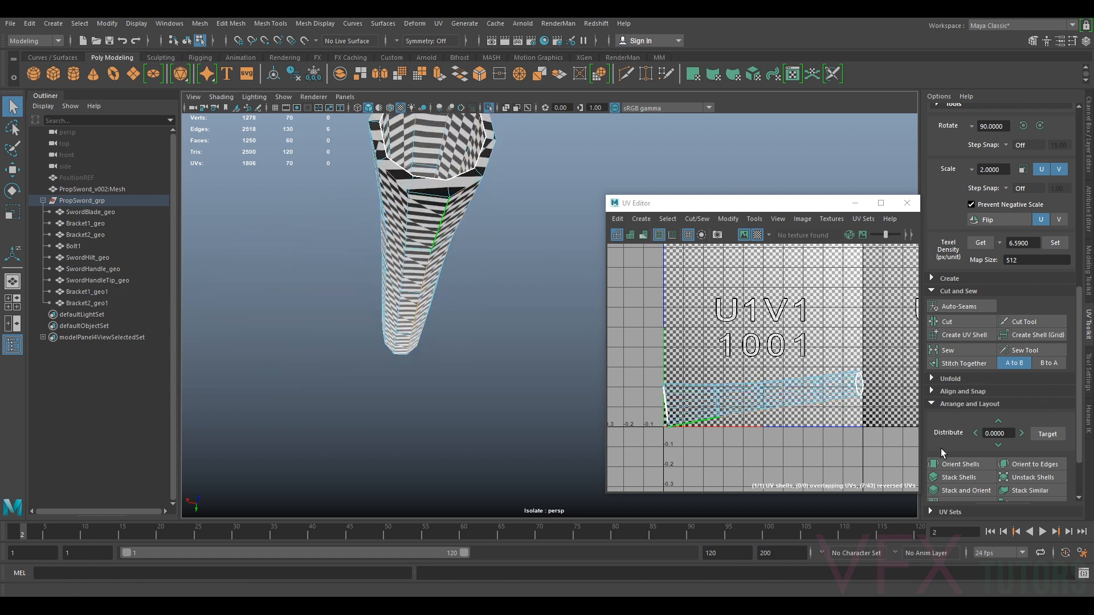
pyautogui.click(951, 326)
# Select the handle's UV shell and unfold it
pyautogui.press('w')
pyautogui.keyDown('alt'); pyautogui.moveTo(406, 225); pyautogui.dragTo(359, 310); pyautogui.keyUp('alt')
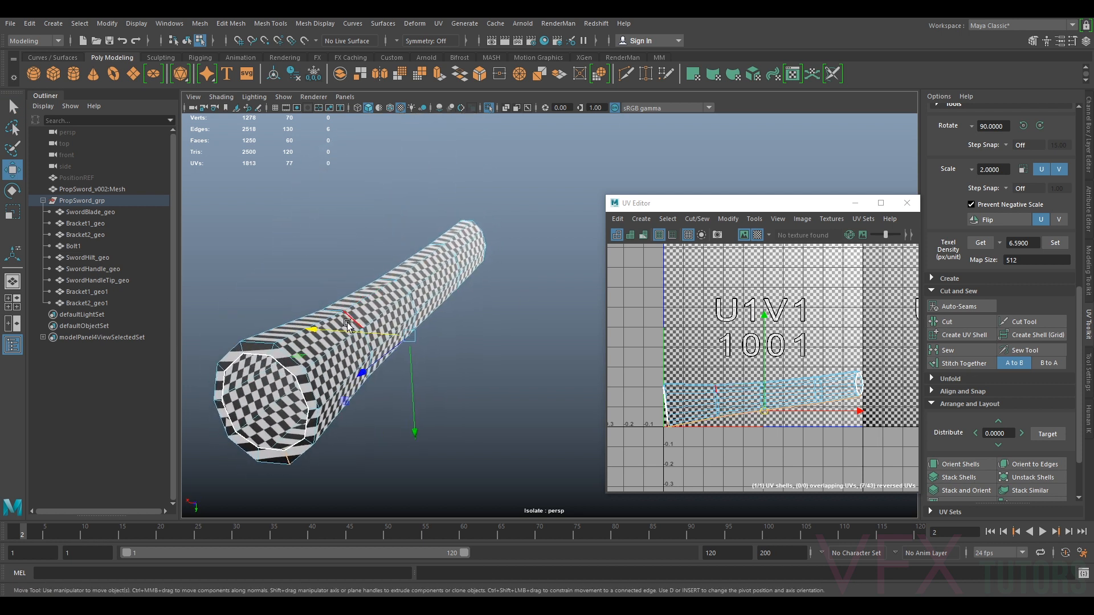
pyautogui.keyDown('alt'); pyautogui.moveTo(300, 355); pyautogui.dragTo(312, 341); pyautogui.keyUp('alt')
pyautogui.moveTo(312, 341); pyautogui.dragTo(342, 293, button='right')
pyautogui.moveTo(751, 373); pyautogui.dragTo(715, 360, button='right')
pyautogui.click(765, 397)
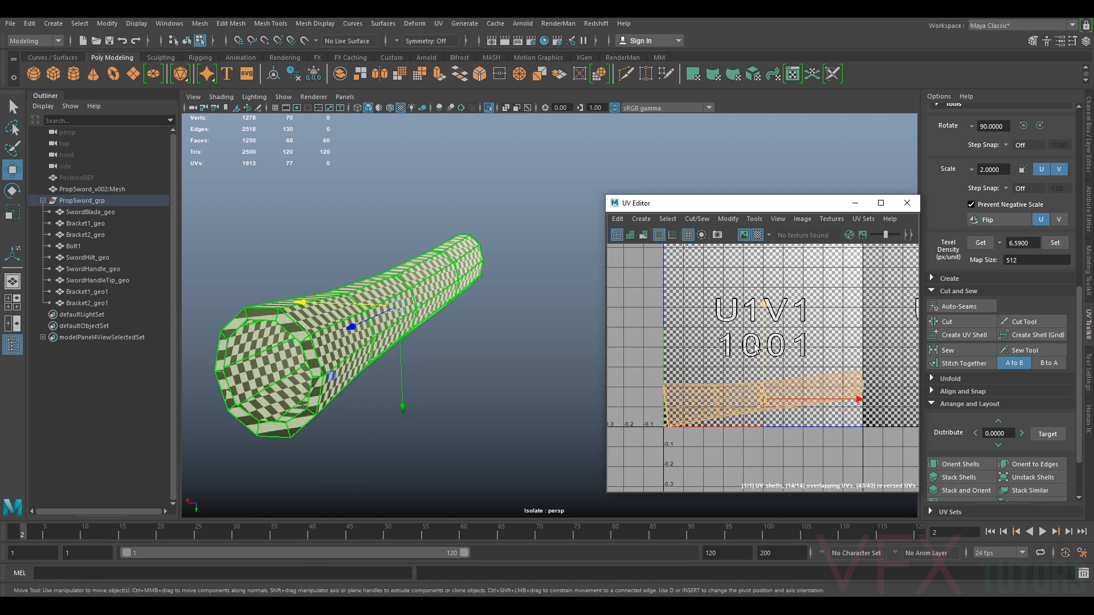
pyautogui.click(729, 220)
pyautogui.click(748, 577)
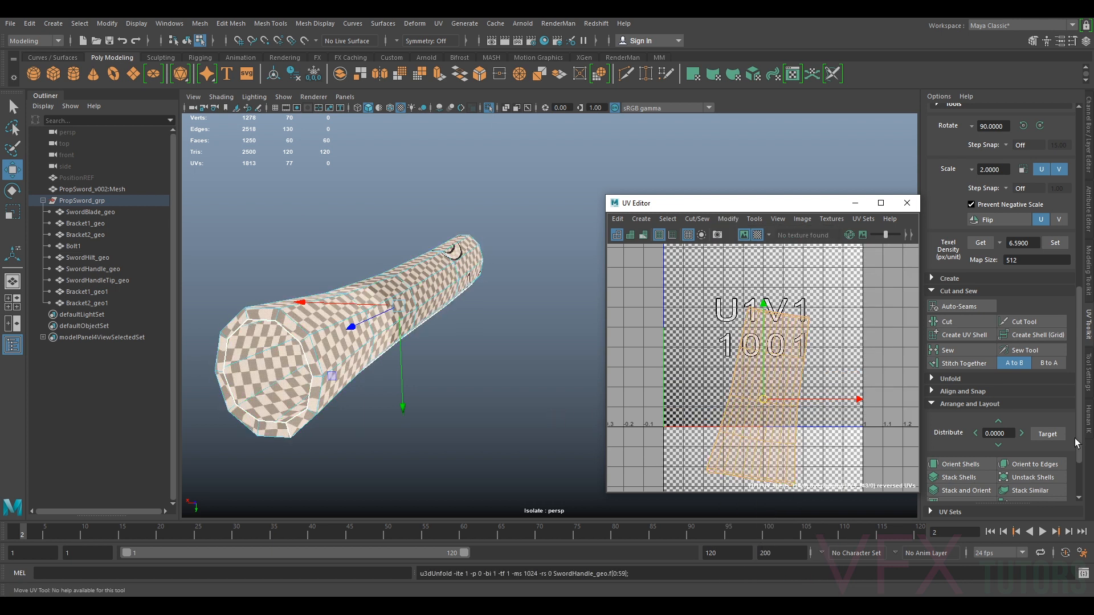
# Orient the handle shell and rotate it 90 degrees
pyautogui.click(978, 461)
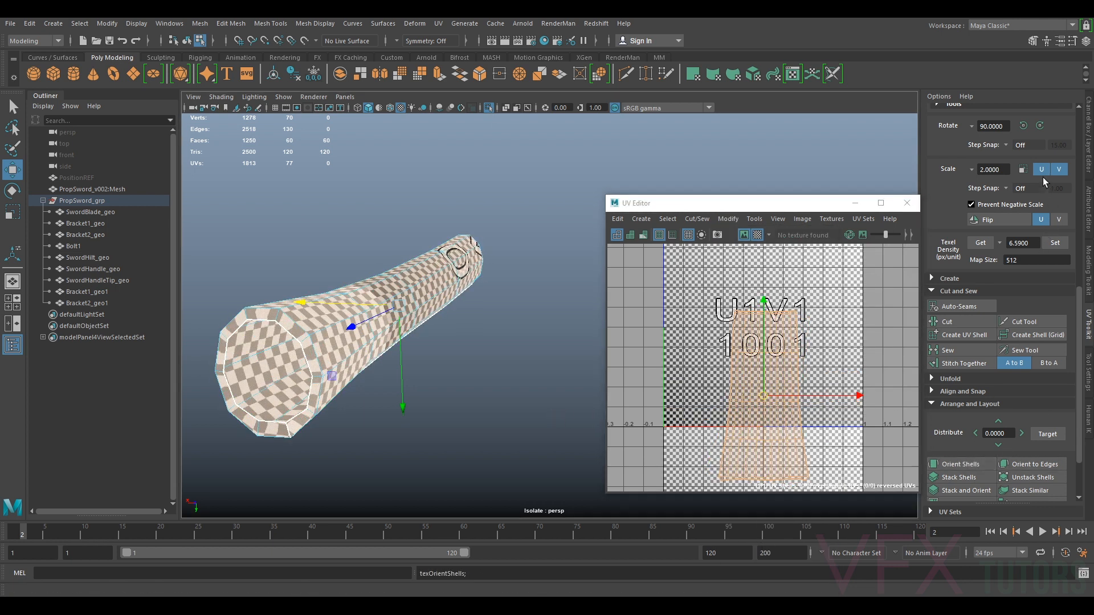
pyautogui.click(1037, 127)
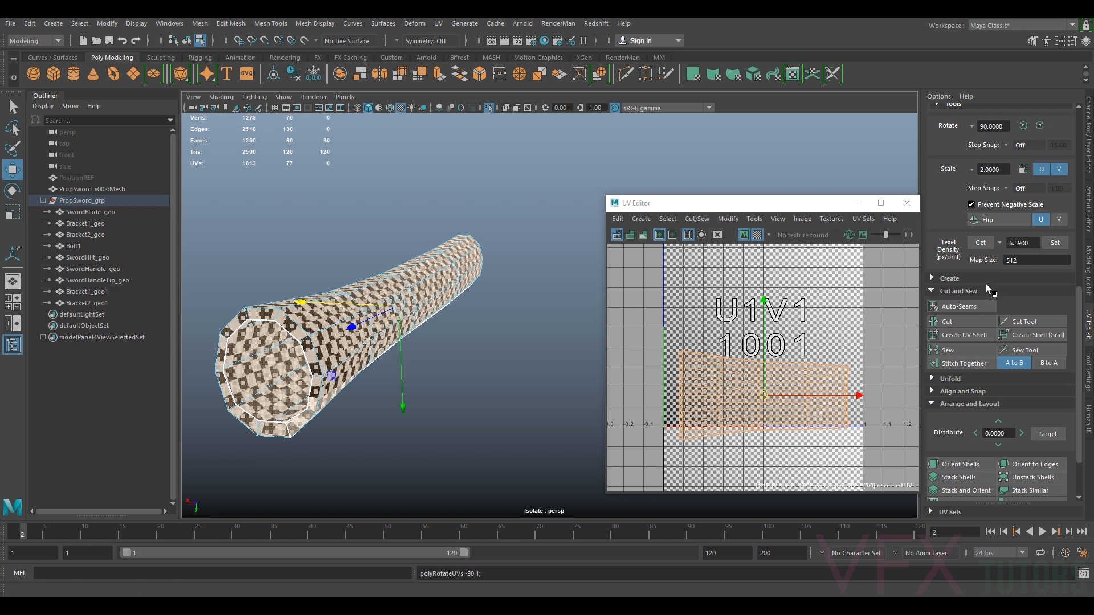
# Set the handle shell's texel density to 6.5900 and move it toward the 1001 tile's right edge
pyautogui.scroll(3, 1025, 296)
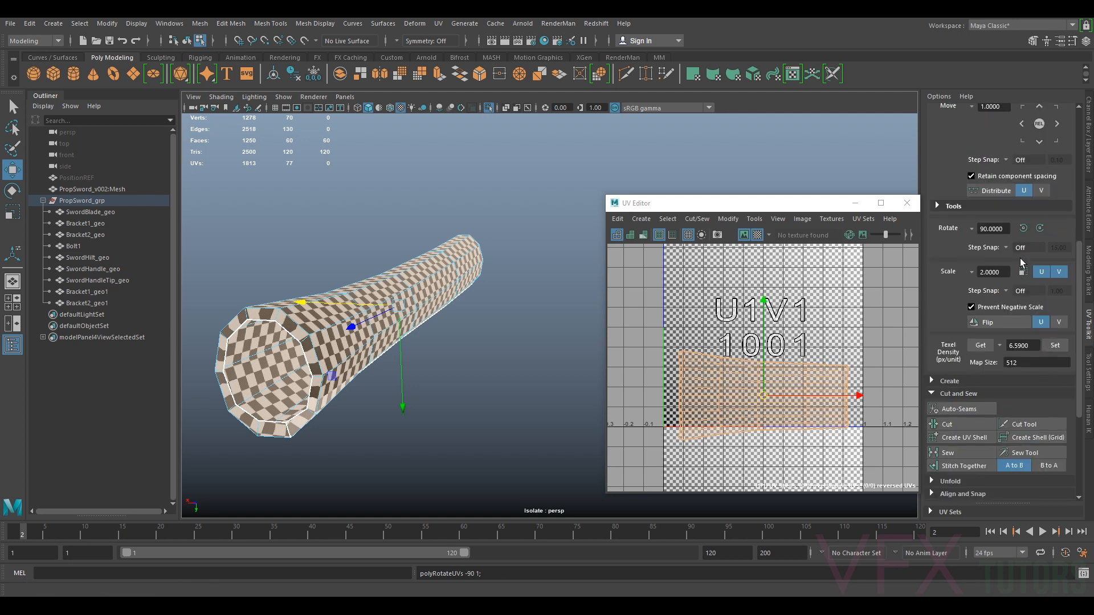
pyautogui.click(1055, 345)
pyautogui.moveTo(769, 398); pyautogui.dragTo(827, 385)
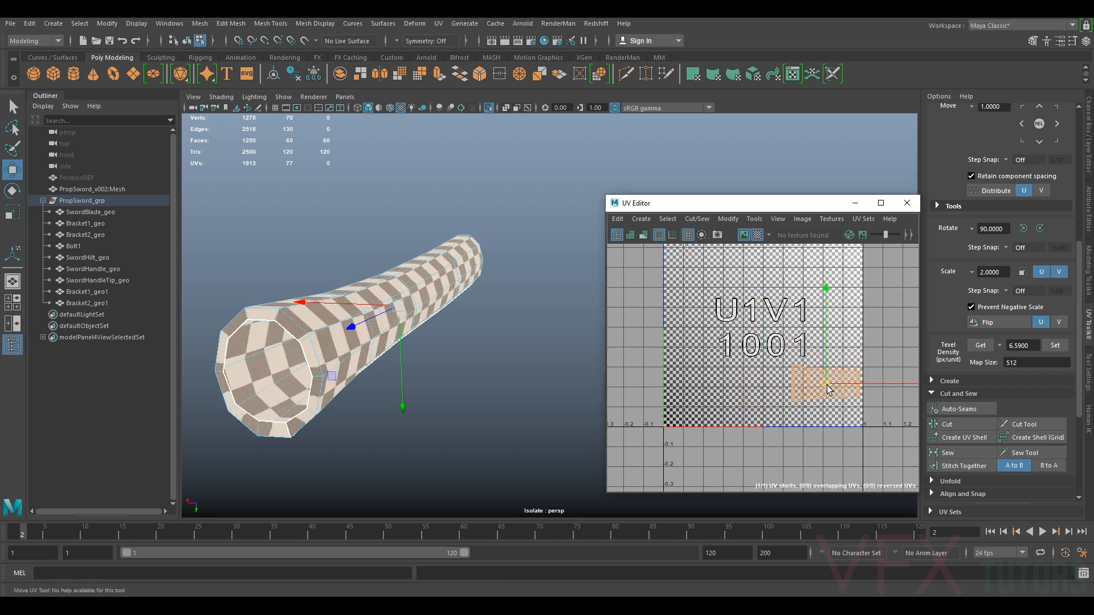
# Leave isolation and review all sword UV shells together in the 1001 tile
pyautogui.keyDown('alt'); pyautogui.moveTo(477, 393); pyautogui.dragTo(407, 368); pyautogui.keyUp('alt')
pyautogui.keyDown('alt'); pyautogui.moveTo(473, 313); pyautogui.dragTo(416, 363, button='middle'); pyautogui.keyUp('alt')
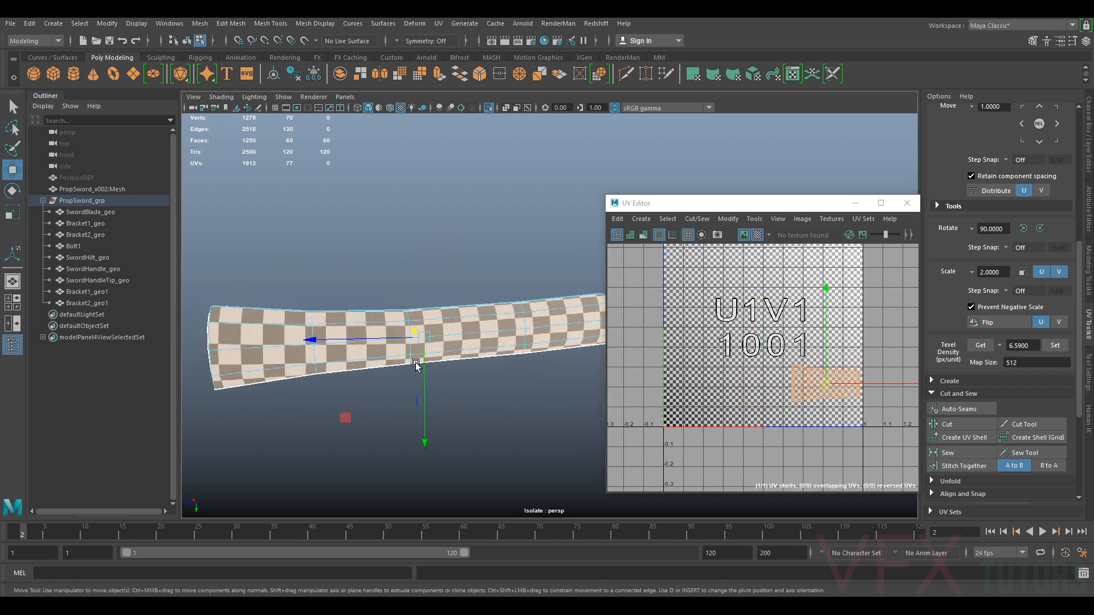
pyautogui.moveTo(515, 337); pyautogui.dragTo(579, 273, button='right')
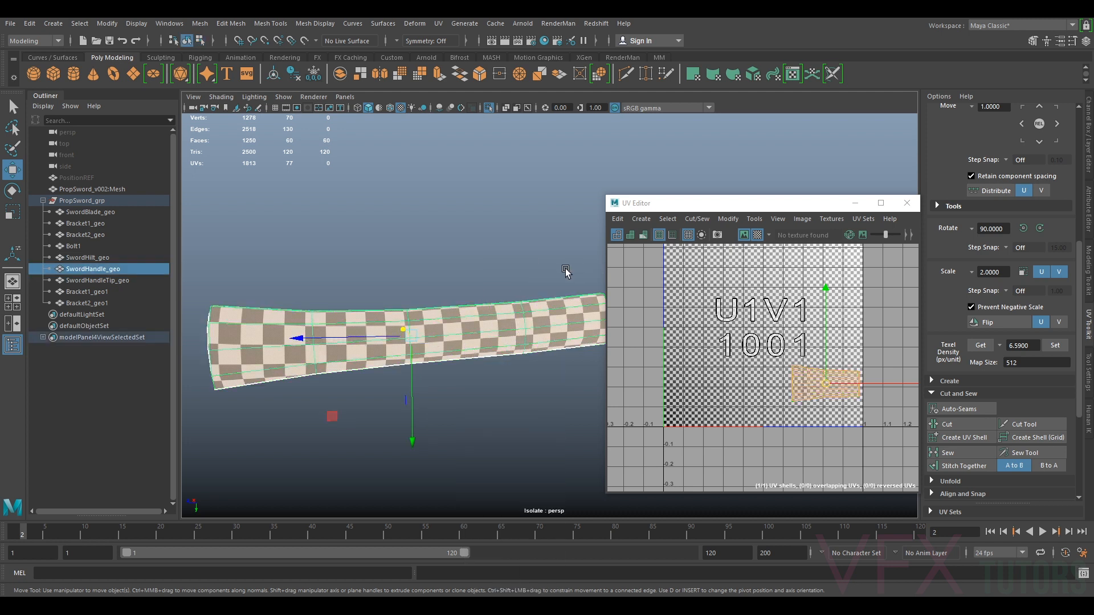
pyautogui.hotkey('ctrl', '1')
pyautogui.scroll(-3, 453, 370)
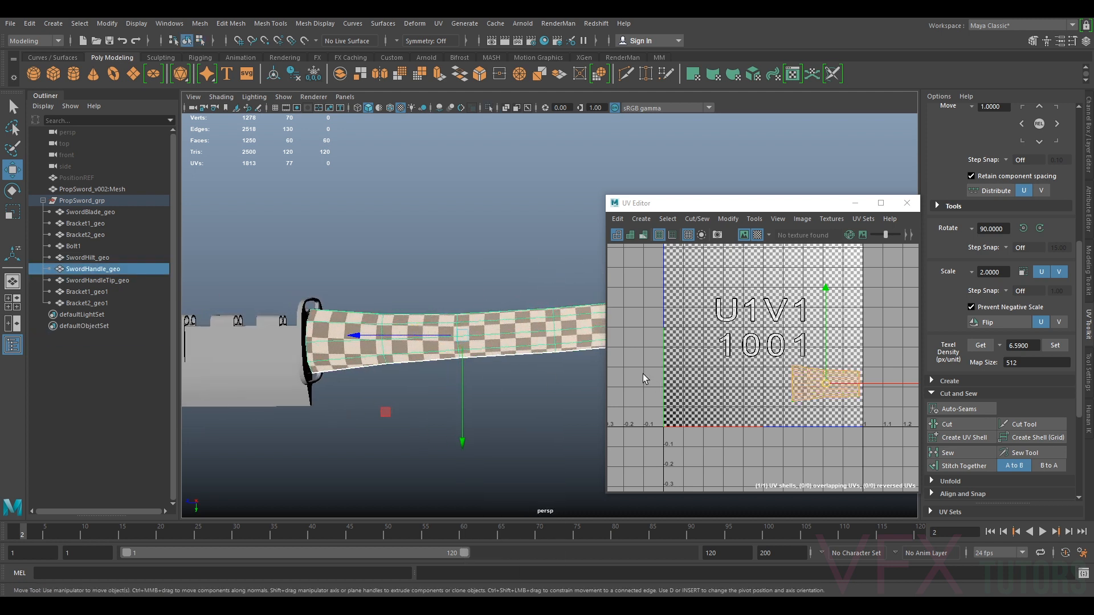
pyautogui.scroll(-3, 325, 288)
pyautogui.moveTo(411, 251); pyautogui.dragTo(256, 454)
pyautogui.scroll(3, 780, 404)
pyautogui.moveTo(832, 368); pyautogui.dragTo(789, 347, button='right')
pyautogui.click(838, 359)
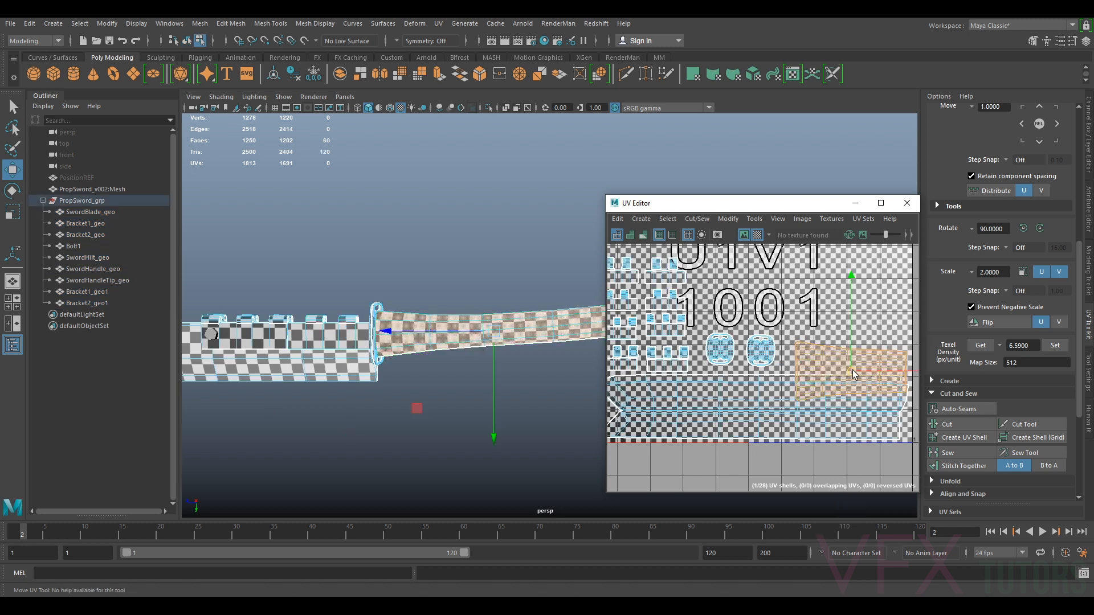
# Select the sword handle tip and isolate it in the viewport
pyautogui.moveTo(852, 371); pyautogui.dragTo(844, 337)
pyautogui.scroll(-3, 840, 339)
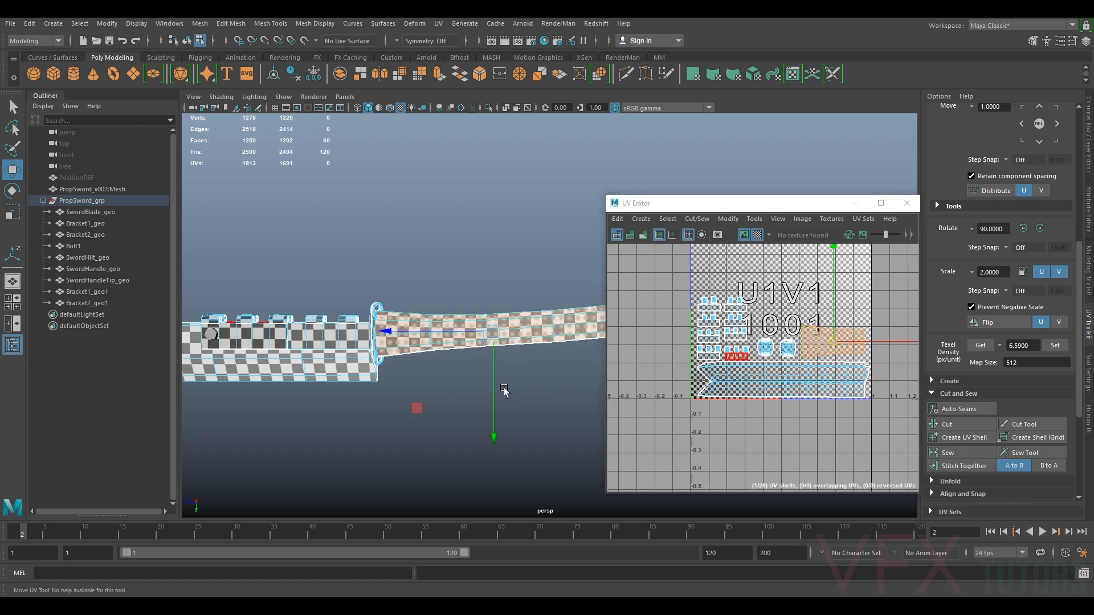
pyautogui.keyDown('alt'); pyautogui.moveTo(510, 380); pyautogui.dragTo(430, 382, button='middle'); pyautogui.keyUp('alt')
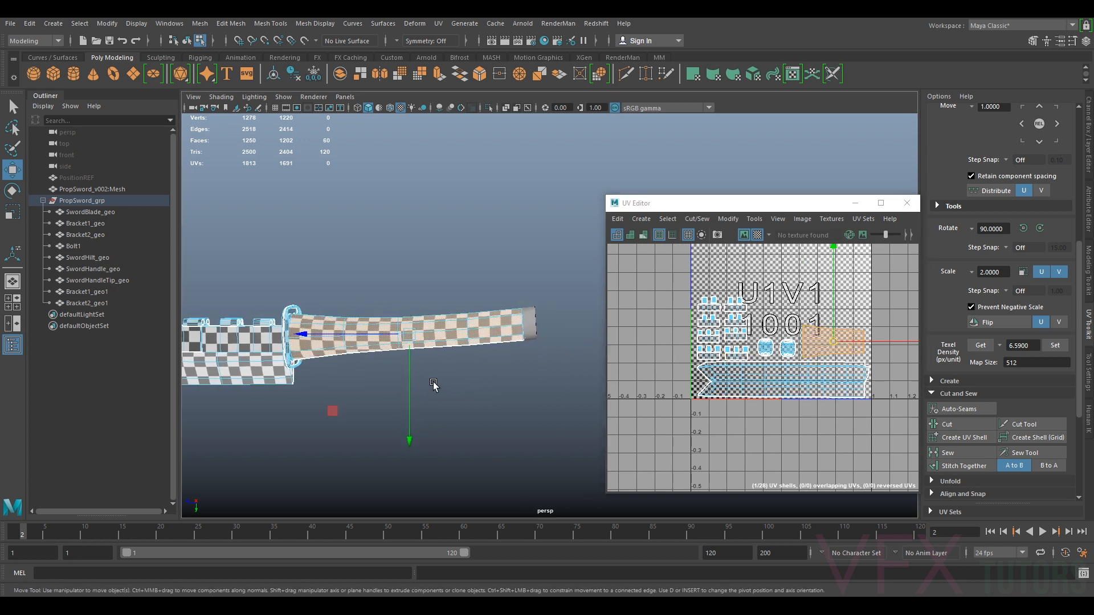
pyautogui.keyDown('alt'); pyautogui.moveTo(460, 345); pyautogui.dragTo(504, 370, button='right'); pyautogui.keyUp('alt')
pyautogui.keyDown('alt'); pyautogui.moveTo(511, 317); pyautogui.dragTo(485, 320); pyautogui.keyUp('alt')
pyautogui.keyDown('alt'); pyautogui.moveTo(524, 318); pyautogui.dragTo(493, 320, button='middle'); pyautogui.keyUp('alt')
pyautogui.scroll(3, 470, 329)
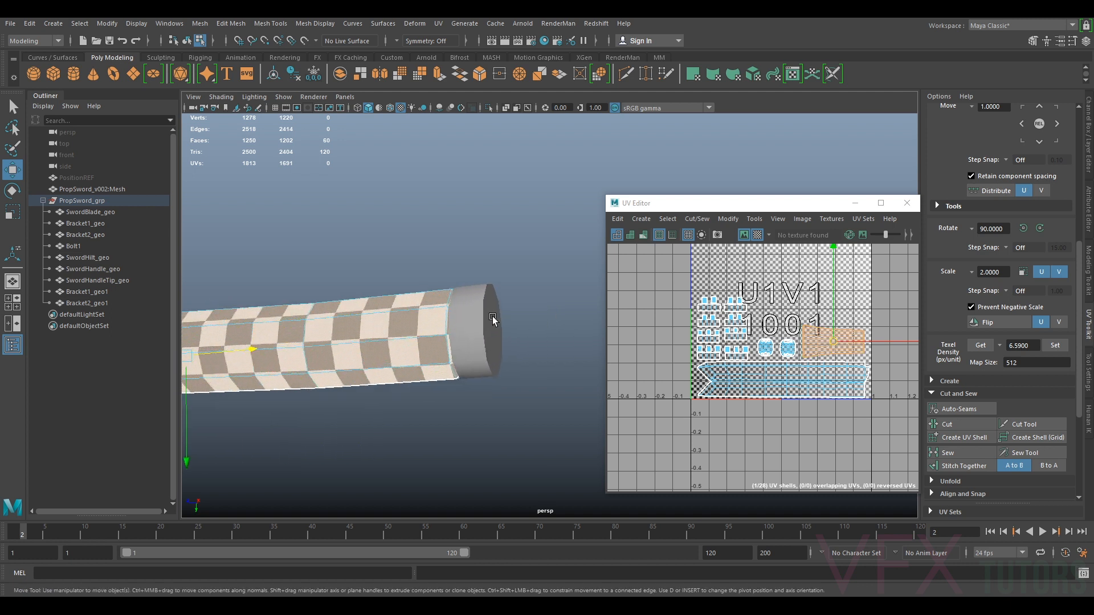
pyautogui.moveTo(483, 296); pyautogui.dragTo(532, 279, button='right')
pyautogui.click(469, 312)
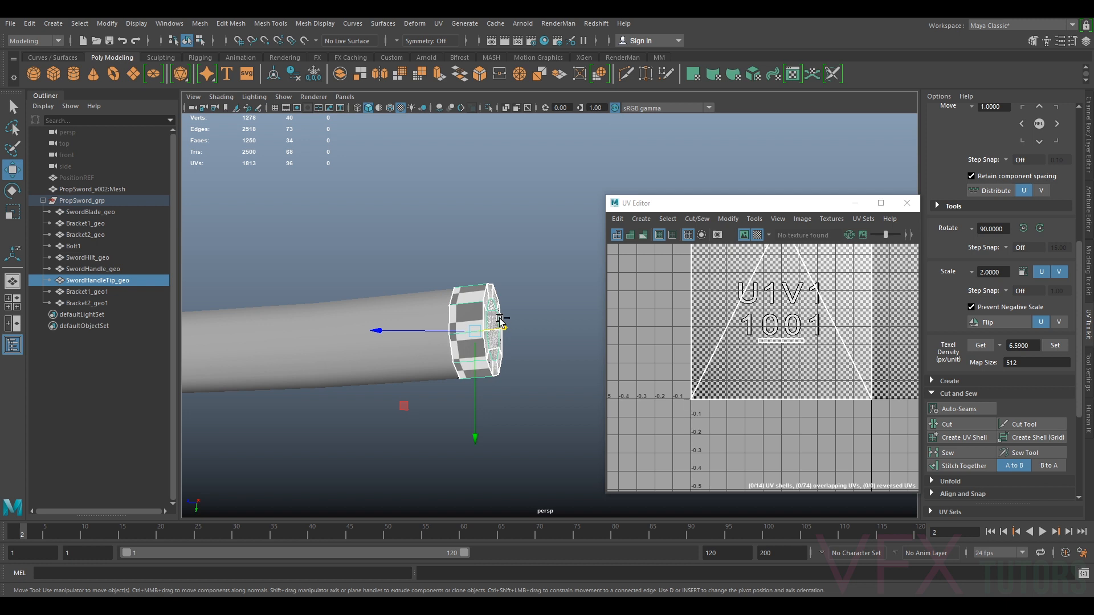
pyautogui.hotkey('ctrl', '1')
pyautogui.keyDown('alt'); pyautogui.moveTo(496, 325); pyautogui.dragTo(347, 350); pyautogui.keyUp('alt')
pyautogui.press('f')
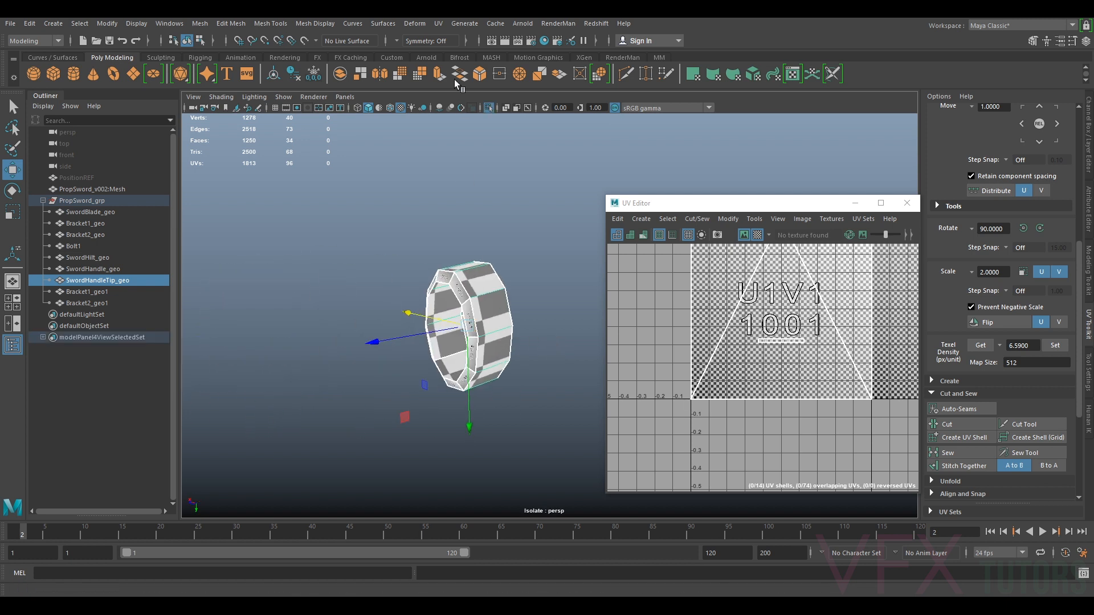
# Delete the existing UVs of the handle tip
pyautogui.click(442, 25)
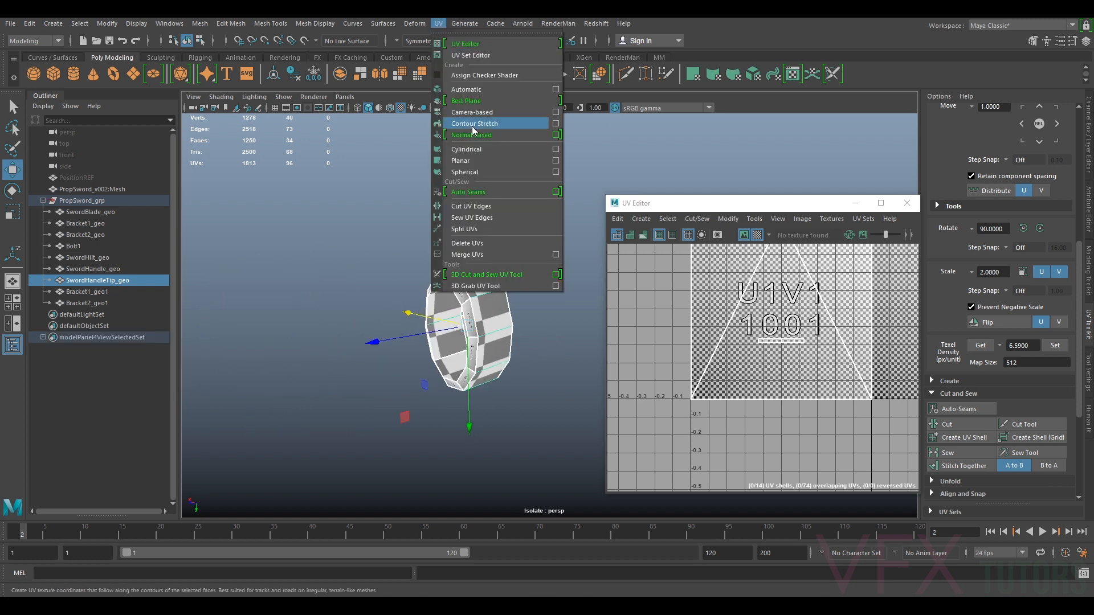
pyautogui.click(478, 243)
pyautogui.keyDown('alt'); pyautogui.moveTo(519, 290); pyautogui.dragTo(437, 292); pyautogui.keyUp('alt')
pyautogui.scroll(-3, 442, 290)
pyautogui.keyDown('alt'); pyautogui.moveTo(535, 299); pyautogui.dragTo(395, 294, button='middle'); pyautogui.keyUp('alt')
pyautogui.click(418, 300)
pyautogui.keyDown('alt'); pyautogui.moveTo(539, 327); pyautogui.dragTo(478, 317); pyautogui.keyUp('alt')
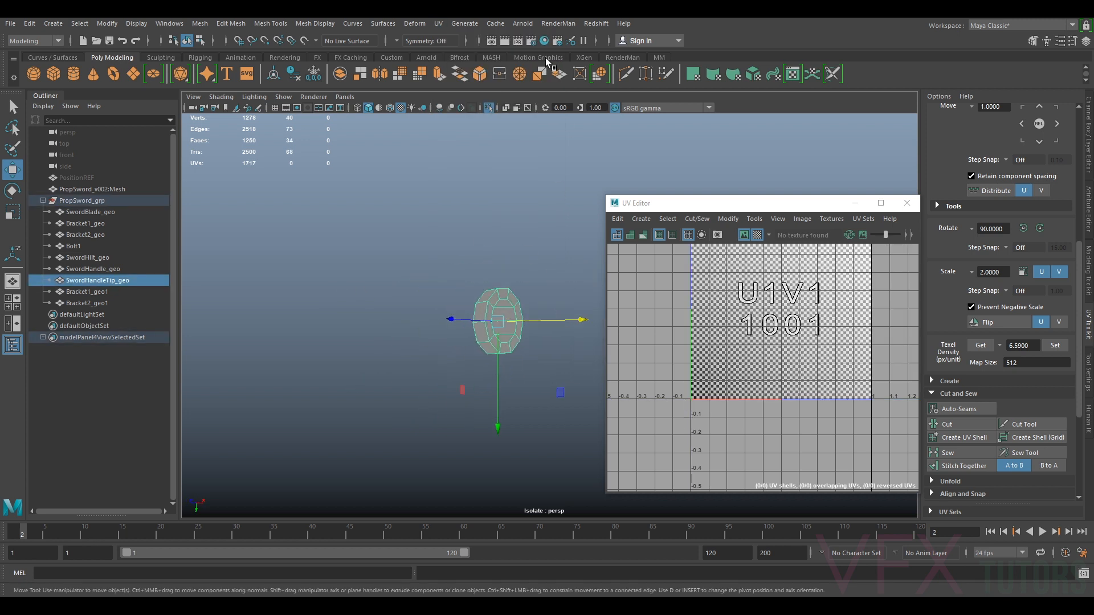
# Apply a camera-based UV projection to the handle tip
pyautogui.click(438, 25)
pyautogui.click(480, 111)
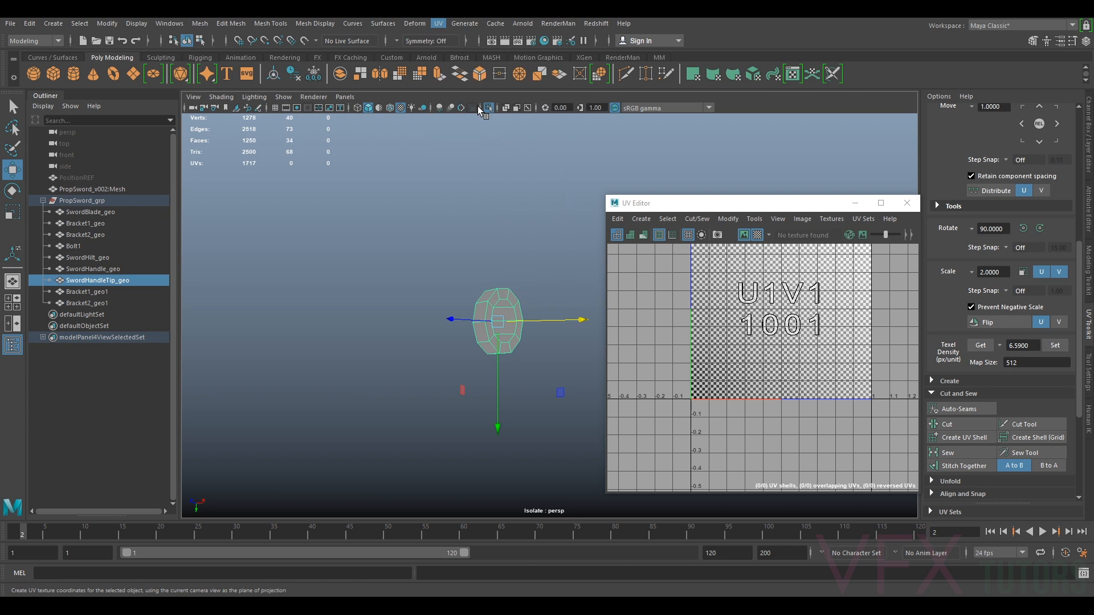
pyautogui.scroll(2, 456, 296)
pyautogui.keyDown('alt'); pyautogui.moveTo(446, 302); pyautogui.dragTo(519, 316); pyautogui.keyUp('alt')
pyautogui.keyDown('alt'); pyautogui.moveTo(428, 316); pyautogui.dragTo(591, 323, button='middle'); pyautogui.keyUp('alt')
pyautogui.scroll(2, 591, 323)
pyautogui.keyDown('alt'); pyautogui.moveTo(539, 341); pyautogui.dragTo(630, 334); pyautogui.keyUp('alt')
# Select the edge loop around the handle tip's cap and cut the UVs along it
pyautogui.rightClick(461, 340)
pyautogui.click(461, 272)
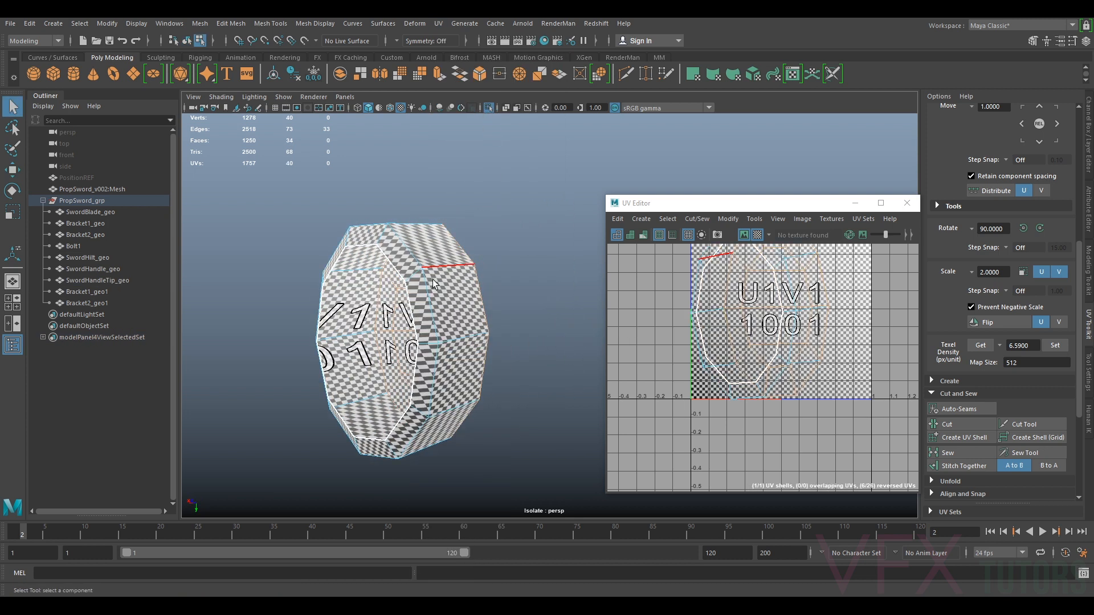
pyautogui.keyDown('alt'); pyautogui.moveTo(490, 310); pyautogui.dragTo(407, 326); pyautogui.keyUp('alt')
pyautogui.keyDown('alt'); pyautogui.moveTo(412, 415); pyautogui.dragTo(421, 337); pyautogui.keyUp('alt')
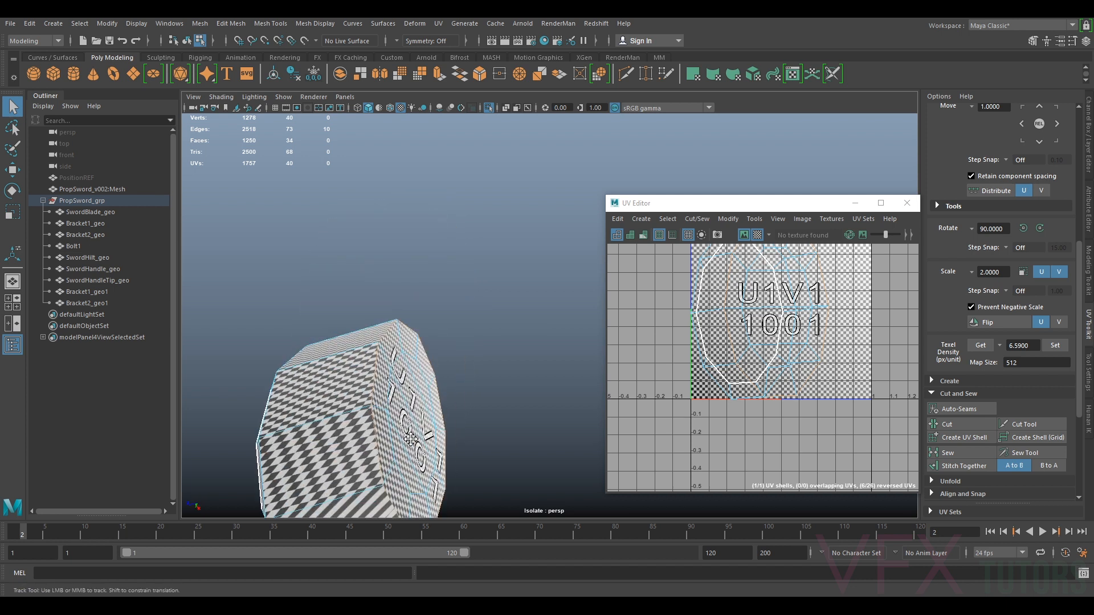
pyautogui.keyDown('alt'); pyautogui.moveTo(420, 337); pyautogui.dragTo(497, 210, button='middle'); pyautogui.keyUp('alt')
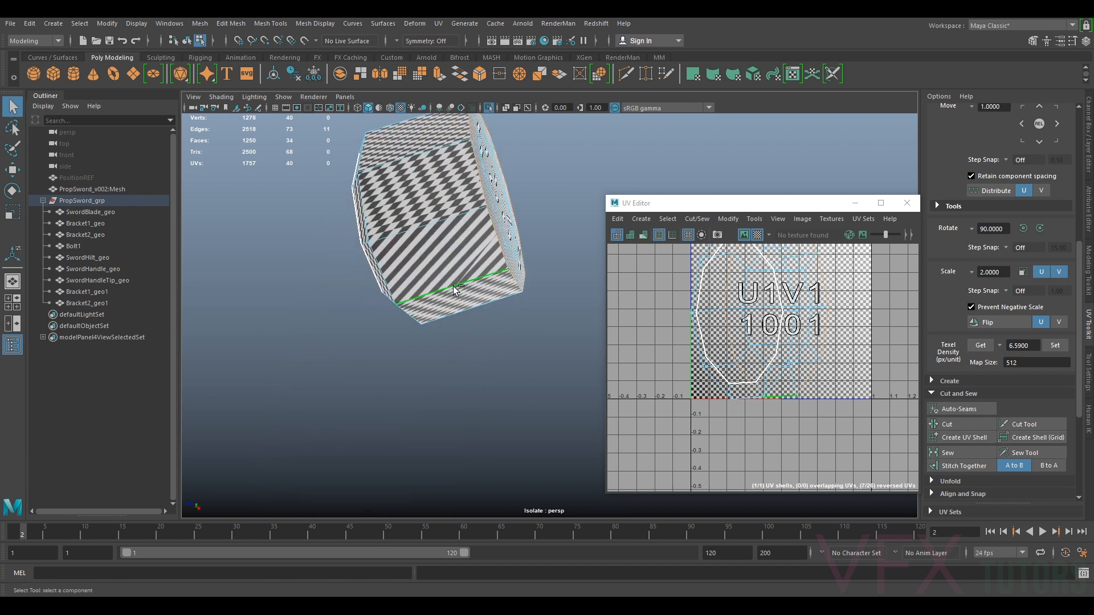
pyautogui.moveTo(432, 297)
pyautogui.keyDown('alt'); pyautogui.mouseDown()
pyautogui.moveTo(405, 298)
pyautogui.moveTo(446, 305)
pyautogui.mouseUp(); pyautogui.keyUp('alt')
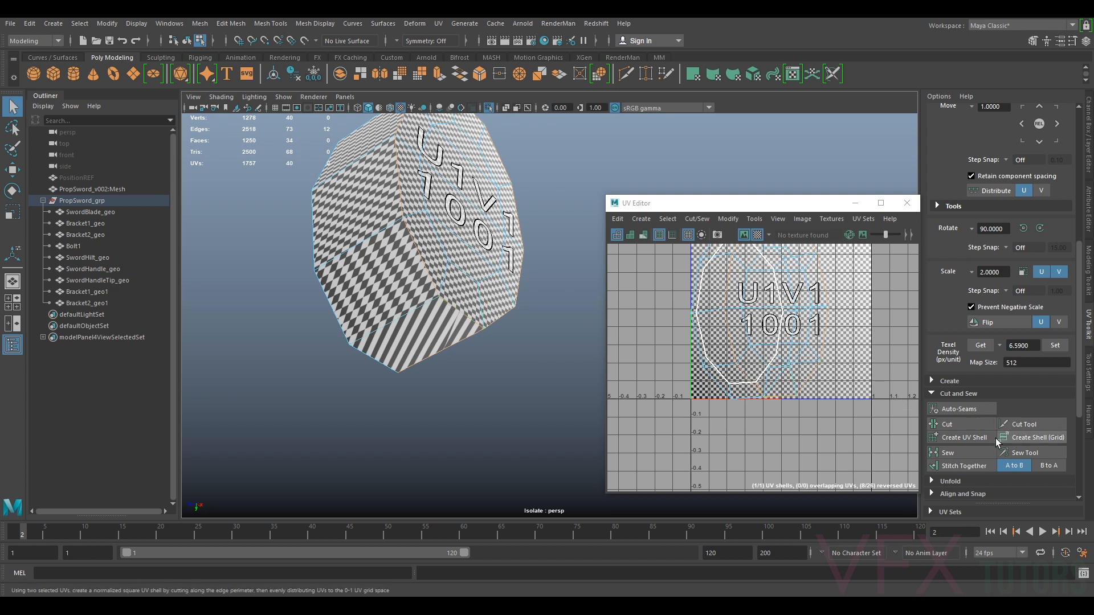
pyautogui.click(975, 423)
# Unfold the handle tip's UVs
pyautogui.press('w')
pyautogui.keyDown('alt'); pyautogui.moveTo(412, 296); pyautogui.dragTo(383, 303); pyautogui.keyUp('alt')
pyautogui.moveTo(506, 233); pyautogui.dragTo(572, 251, button='right')
pyautogui.moveTo(774, 327); pyautogui.dragTo(736, 307, button='right')
pyautogui.click(734, 304)
pyautogui.click(729, 219)
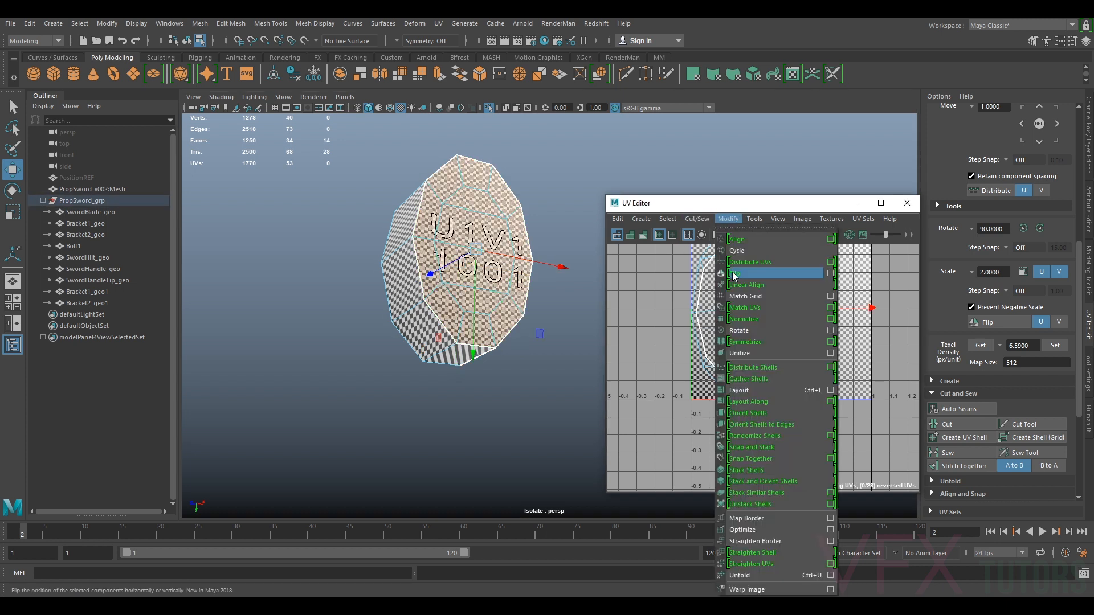
pyautogui.click(752, 559)
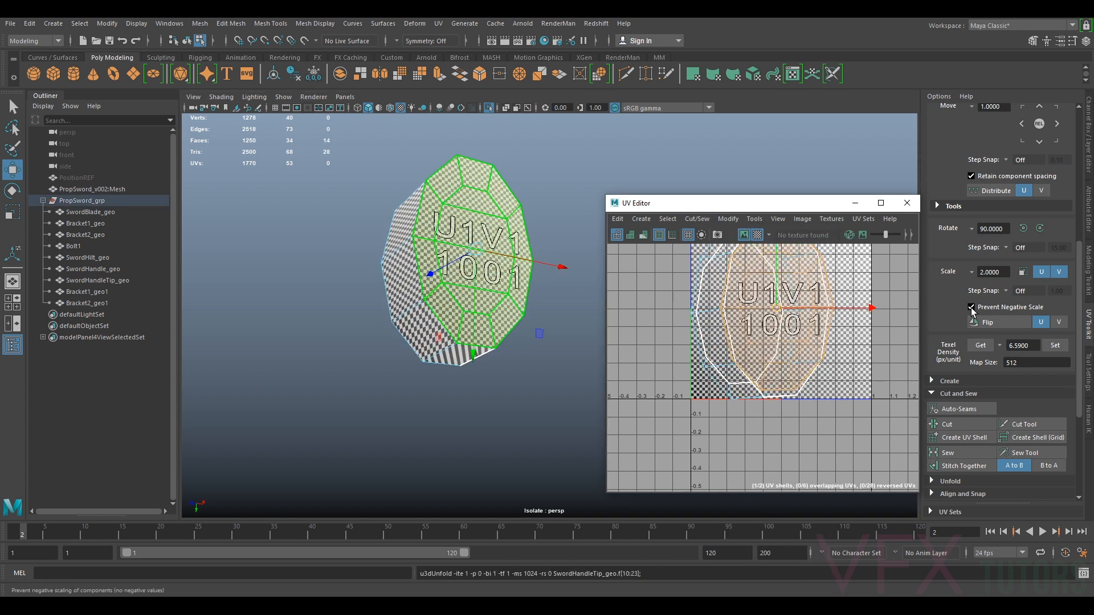
# Move the unfolded cap shell aside in the UV editor
pyautogui.moveTo(797, 308); pyautogui.dragTo(894, 312)
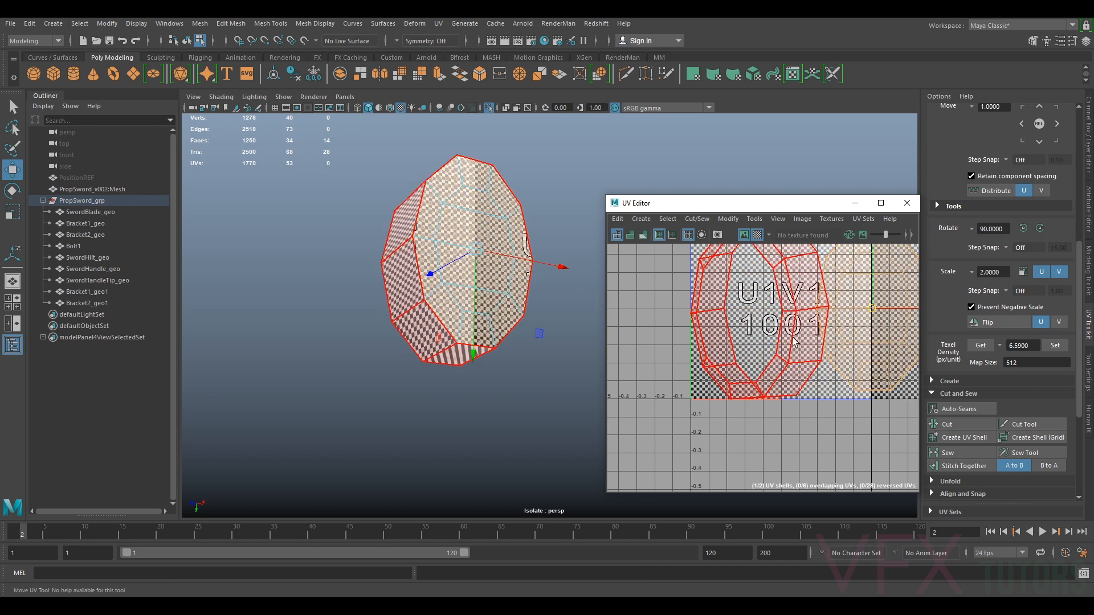
pyautogui.click(801, 345)
pyautogui.press('g')
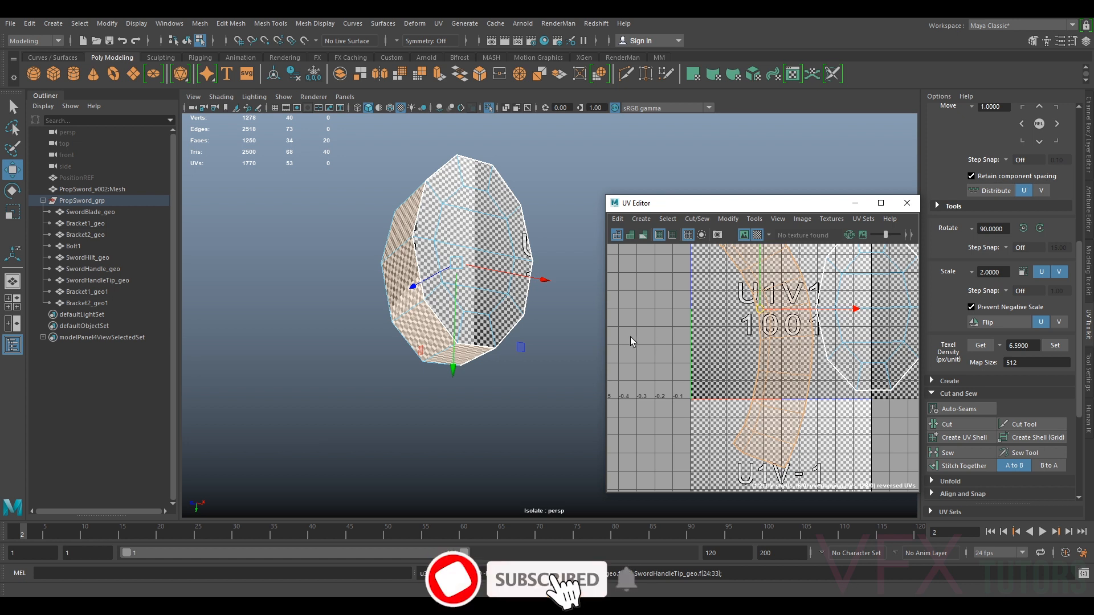
# Select an edge running along the handle tip's side and cut the UVs there
pyautogui.keyDown('alt'); pyautogui.moveTo(393, 276); pyautogui.dragTo(561, 285); pyautogui.keyUp('alt')
pyautogui.moveTo(575, 185); pyautogui.dragTo(575, 159, button='right')
pyautogui.click(565, 187)
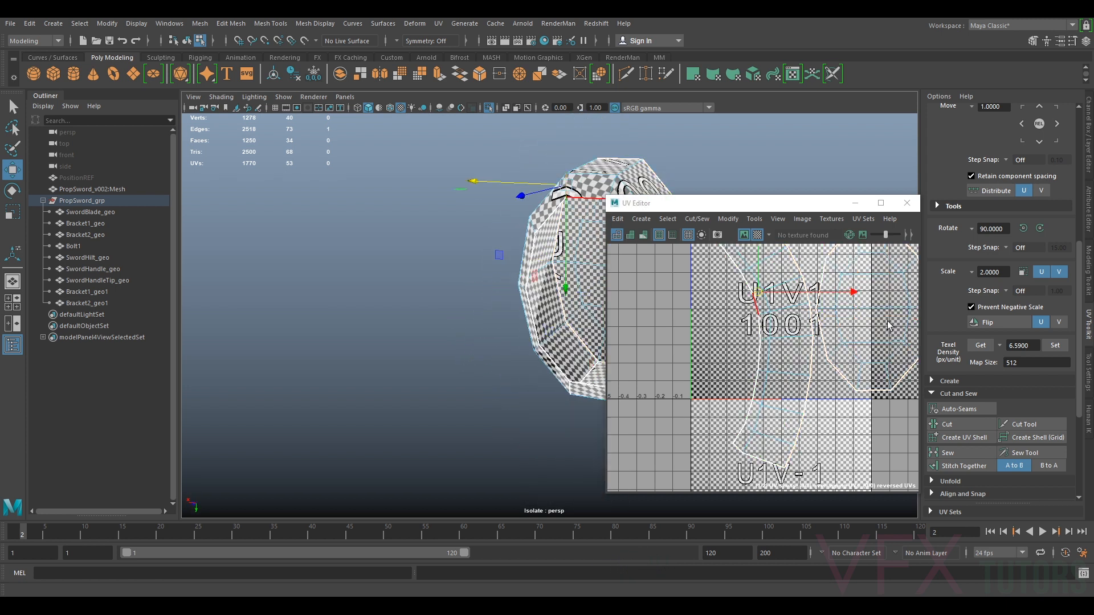
pyautogui.click(958, 426)
pyautogui.moveTo(812, 359); pyautogui.dragTo(807, 386, button='right')
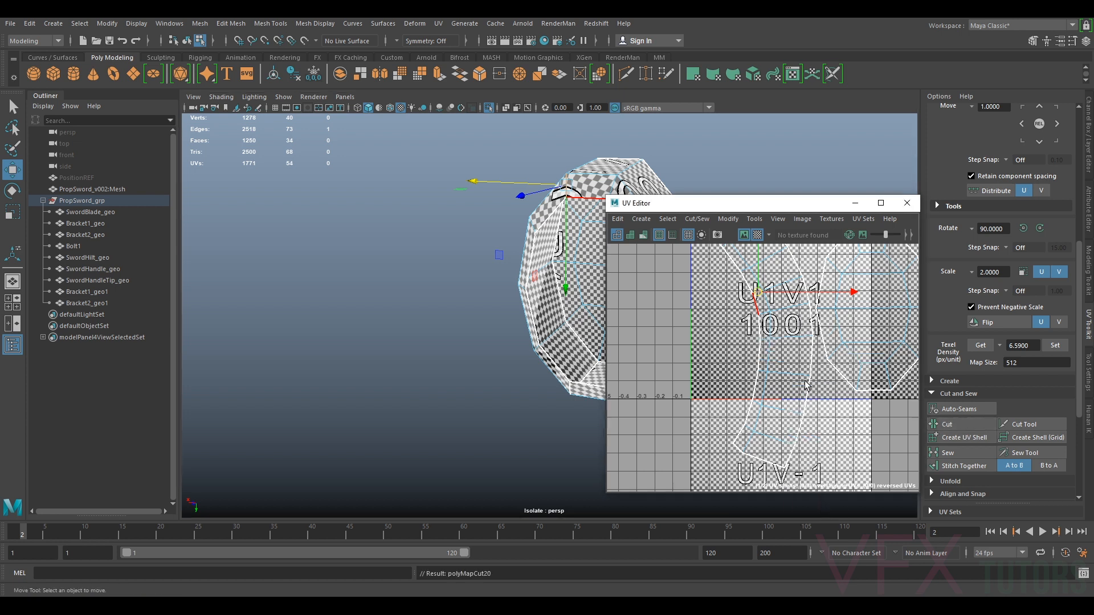
# Select the handle tip's side shell and unfold it
pyautogui.doubleClick(790, 366)
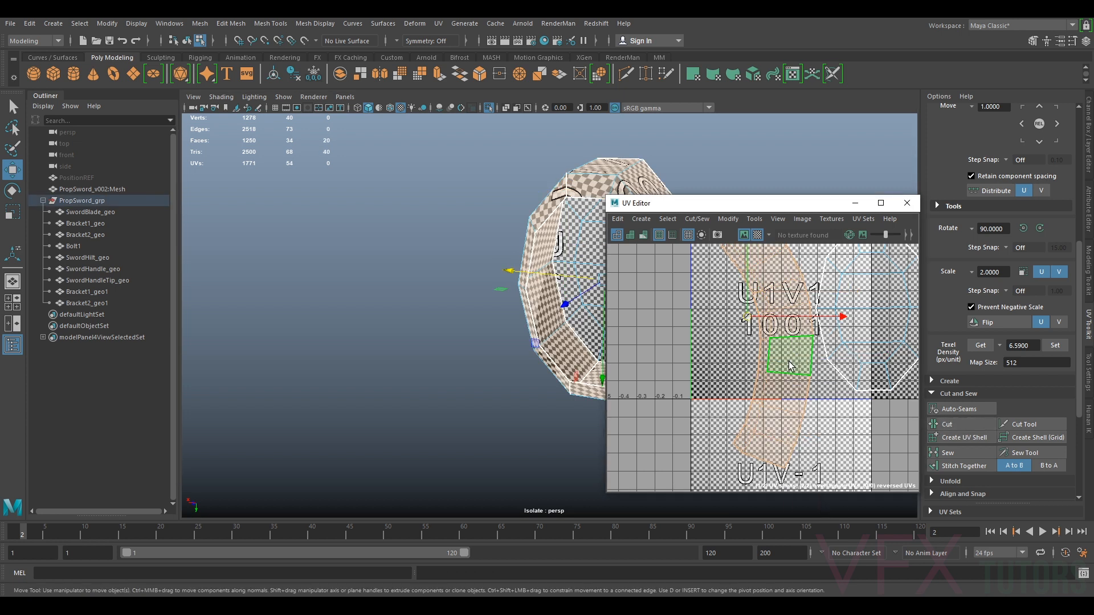
pyautogui.click(734, 223)
pyautogui.click(760, 575)
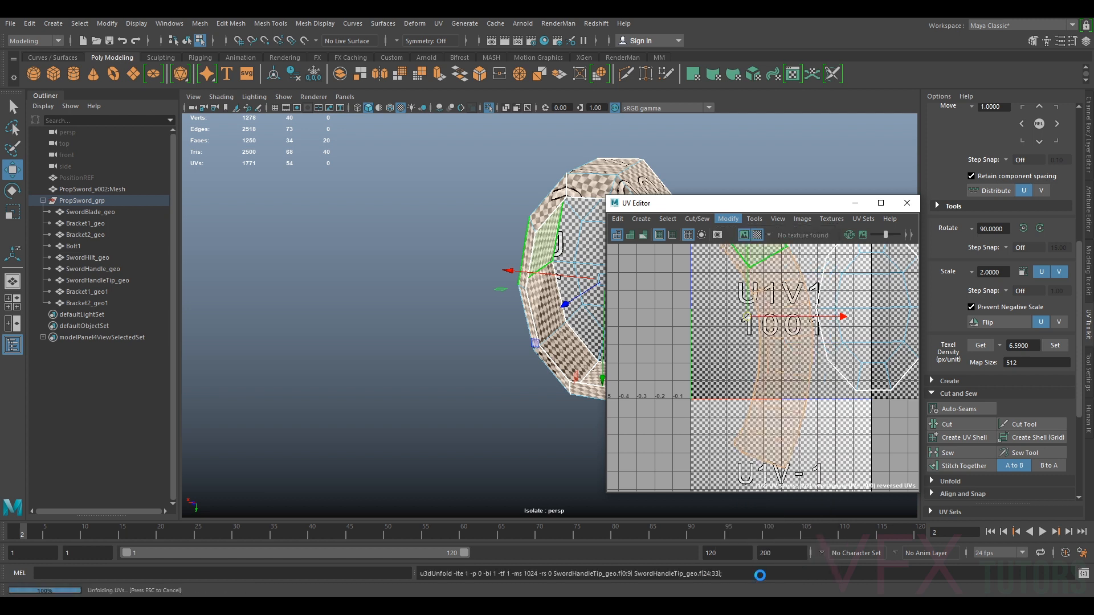
# Rotate the side strip shell to lie horizontally and move it below the cap shell
pyautogui.scroll(-3, 816, 388)
pyautogui.press('e')
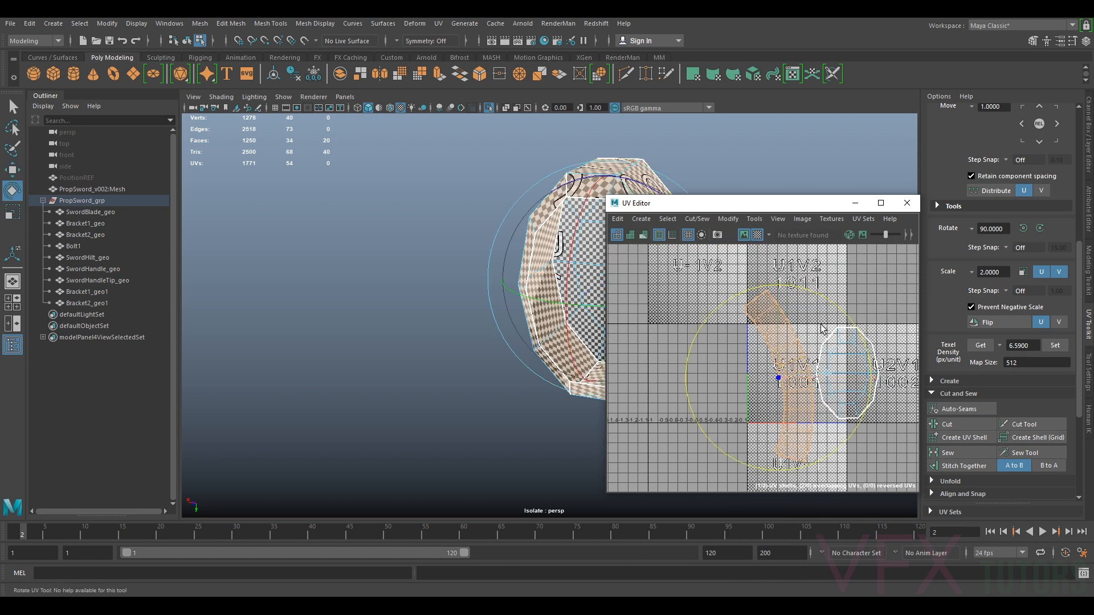
pyautogui.moveTo(841, 288); pyautogui.dragTo(821, 426)
pyautogui.scroll(4, 815, 423)
pyautogui.keyDown('alt'); pyautogui.moveTo(803, 393); pyautogui.dragTo(819, 410, button='middle'); pyautogui.keyUp('alt')
pyautogui.scroll(-4, 753, 325)
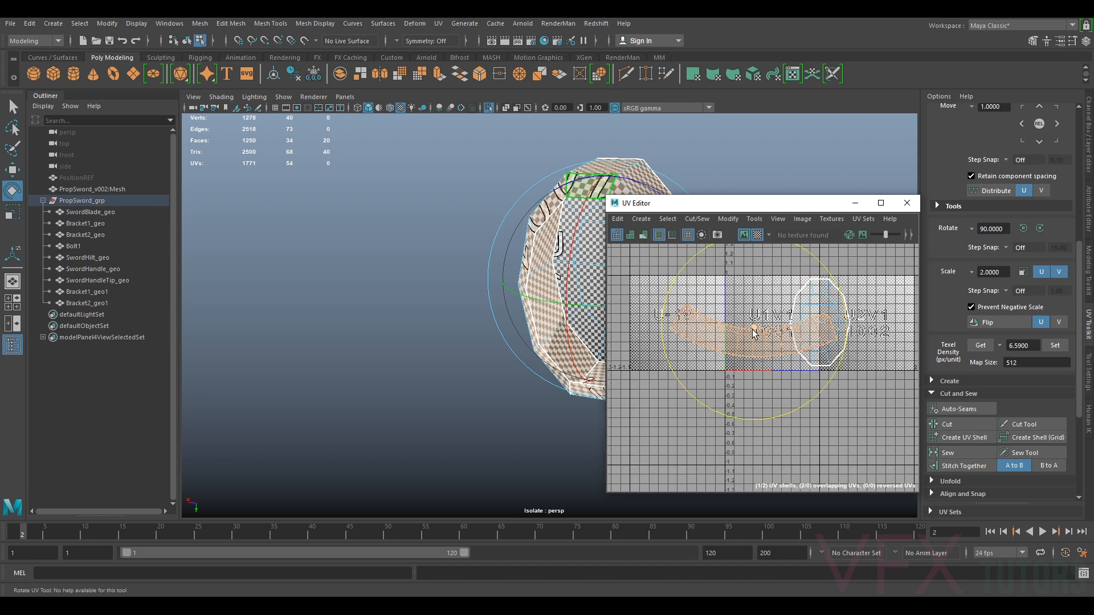
pyautogui.press('w')
pyautogui.moveTo(761, 331); pyautogui.dragTo(777, 431)
# Try to straighten the side strip shell
pyautogui.keyDown('alt'); pyautogui.moveTo(354, 319); pyautogui.dragTo(496, 337); pyautogui.keyUp('alt')
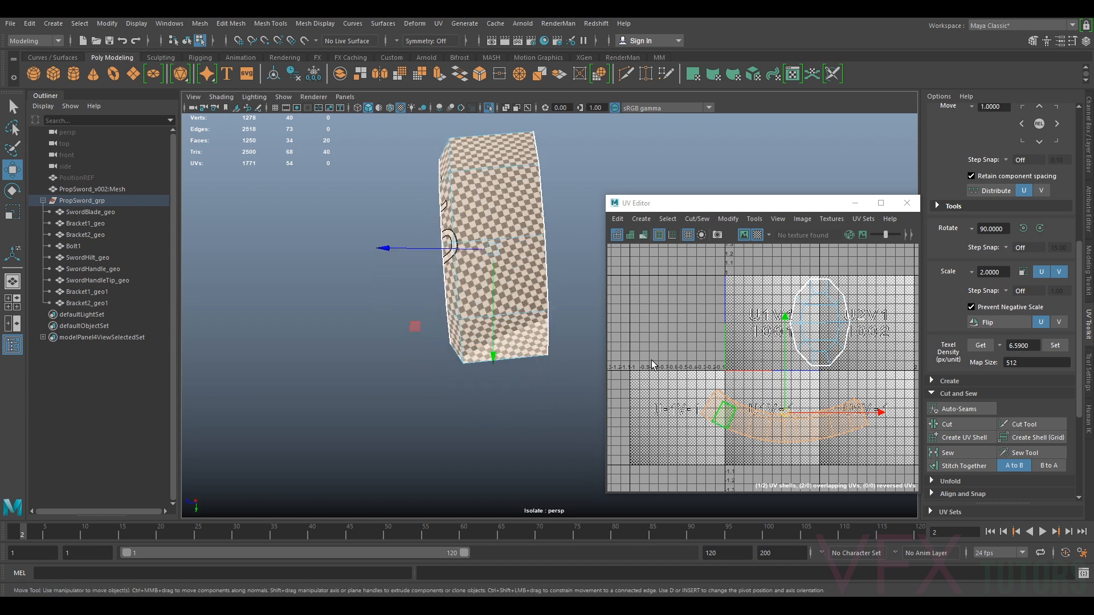
pyautogui.scroll(3, 819, 417)
pyautogui.keyDown('alt'); pyautogui.moveTo(835, 453); pyautogui.dragTo(838, 416, button='middle'); pyautogui.keyUp('alt')
pyautogui.keyDown('alt'); pyautogui.moveTo(730, 413); pyautogui.dragTo(734, 378, button='middle'); pyautogui.keyUp('alt')
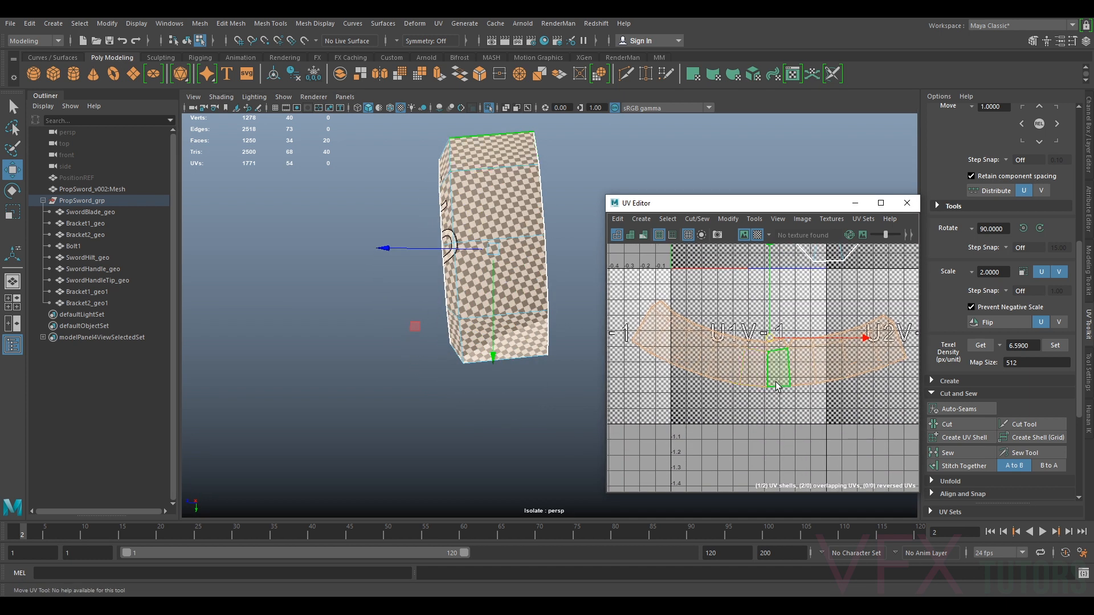
pyautogui.click(730, 219)
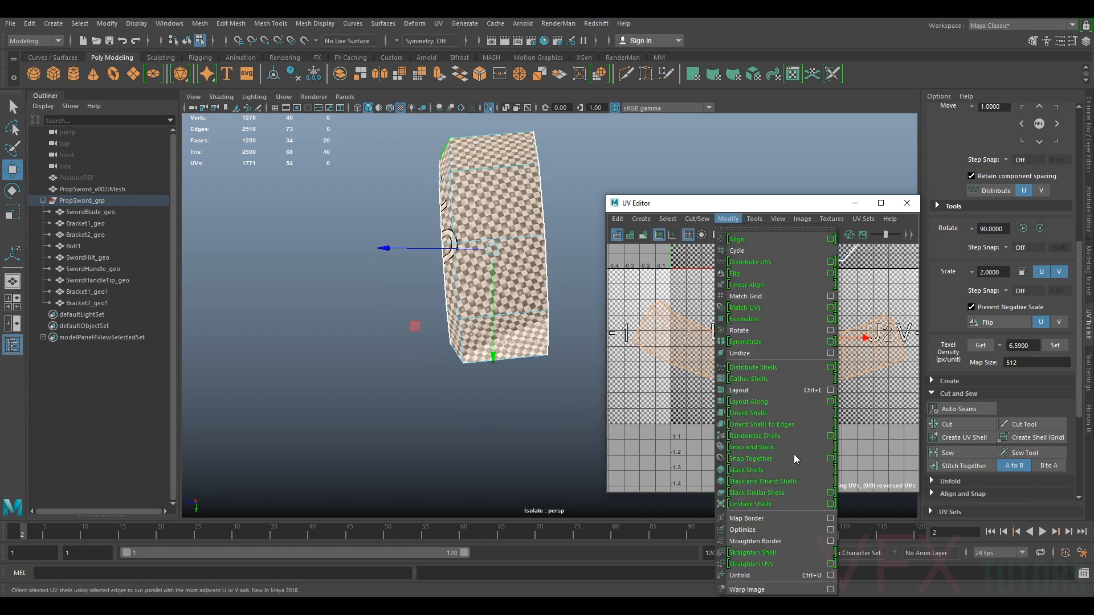
pyautogui.click(785, 550)
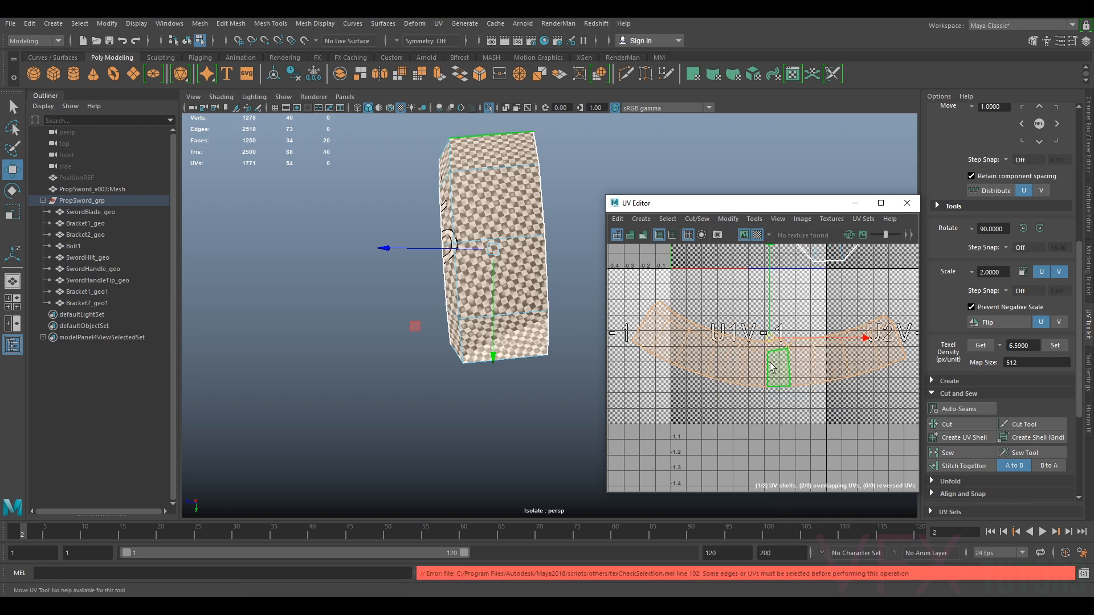
# Select an edge across the side strip and straighten the shell along it
pyautogui.click(769, 363)
pyautogui.moveTo(771, 365); pyautogui.dragTo(770, 335, button='right')
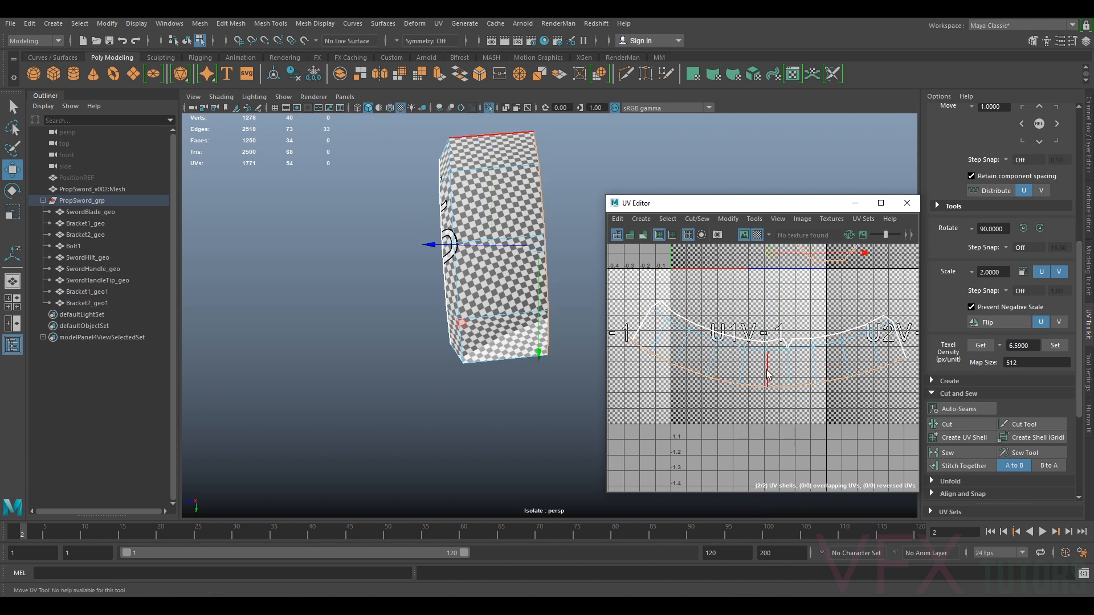
pyautogui.hotkey('ctrl', 'z')
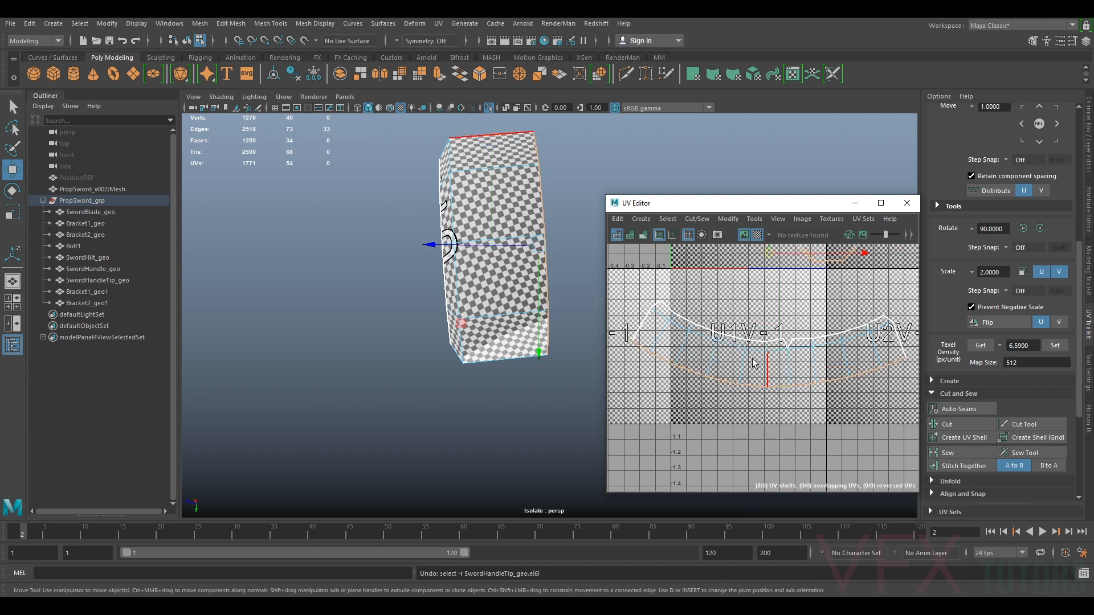
pyautogui.click(729, 219)
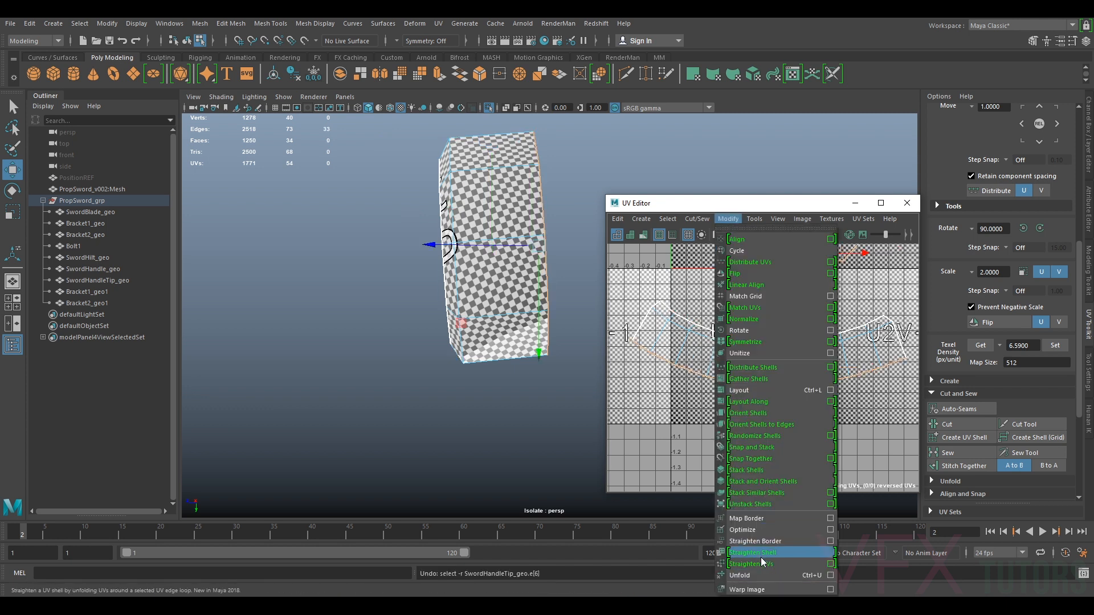
pyautogui.click(761, 555)
pyautogui.moveTo(768, 359); pyautogui.dragTo(751, 352, button='right')
pyautogui.click(757, 362)
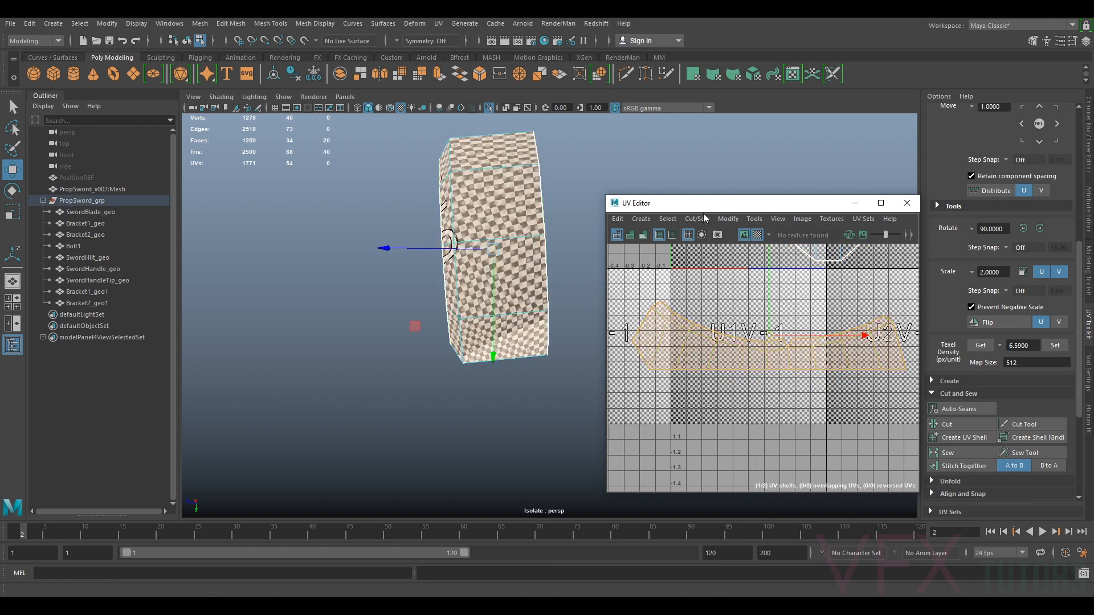
# Straighten the side strip's UVs and optimize the shell
pyautogui.click(740, 220)
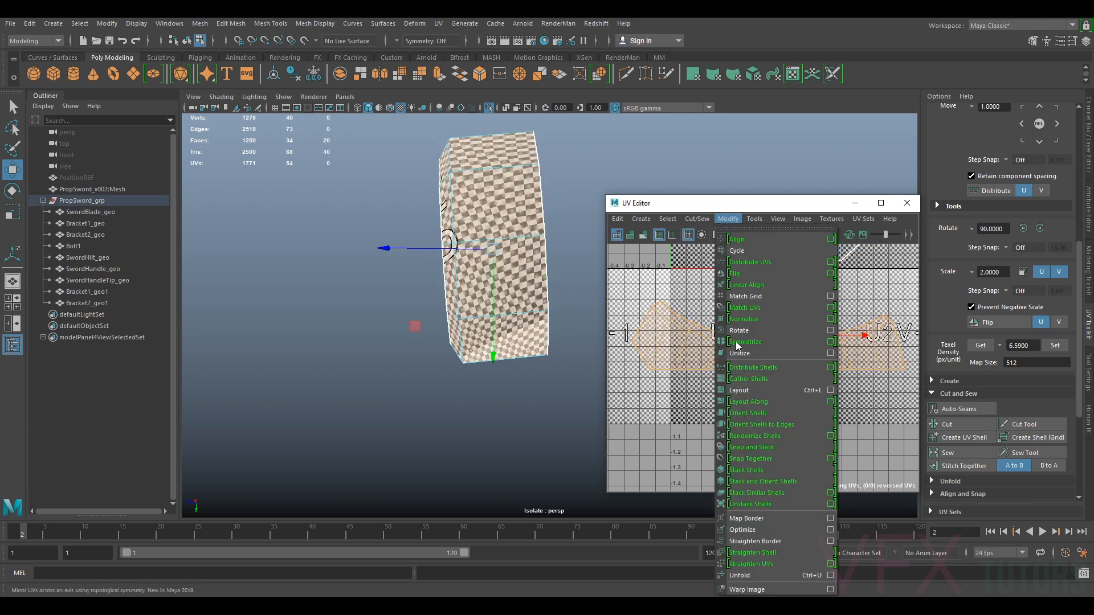
pyautogui.click(761, 567)
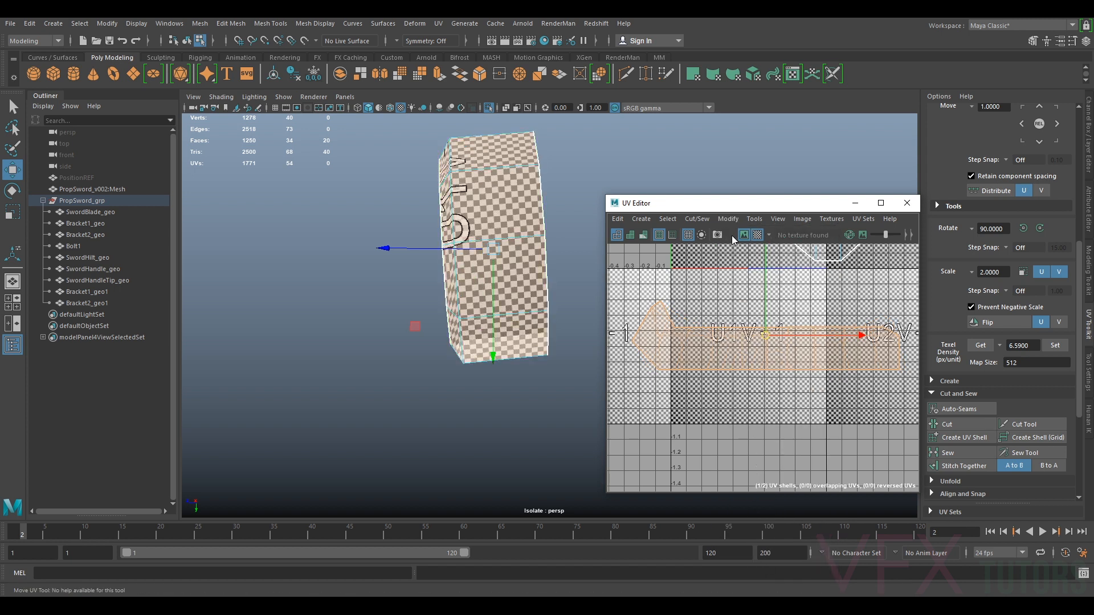
pyautogui.click(729, 219)
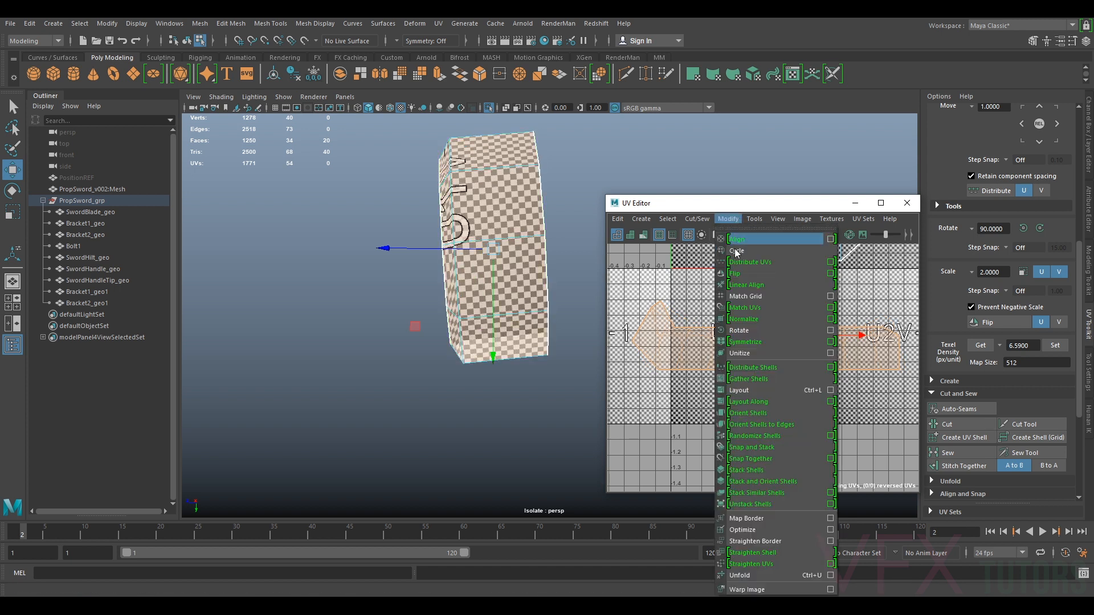
pyautogui.click(746, 530)
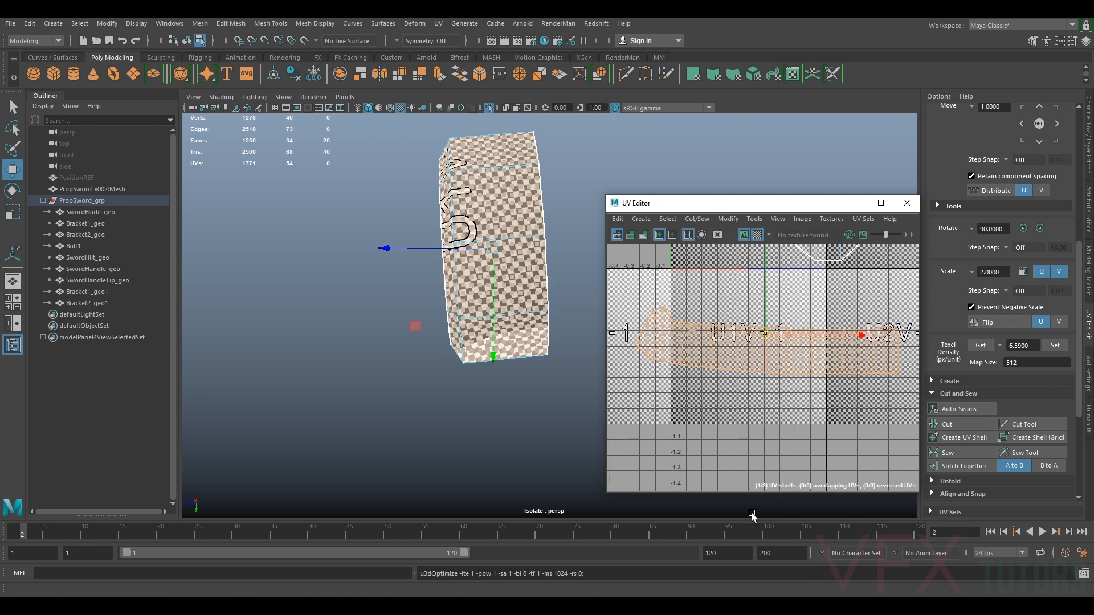
# Unfold the side strip shell of the handle tip
pyautogui.click(729, 219)
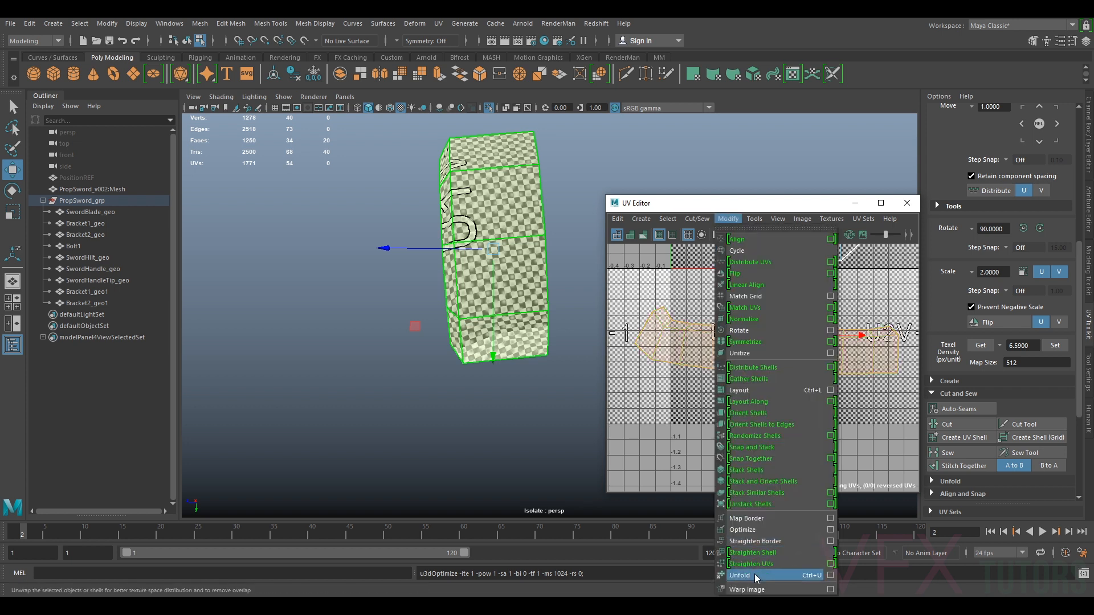
pyautogui.click(755, 573)
pyautogui.moveTo(787, 384); pyautogui.dragTo(788, 356, button='right')
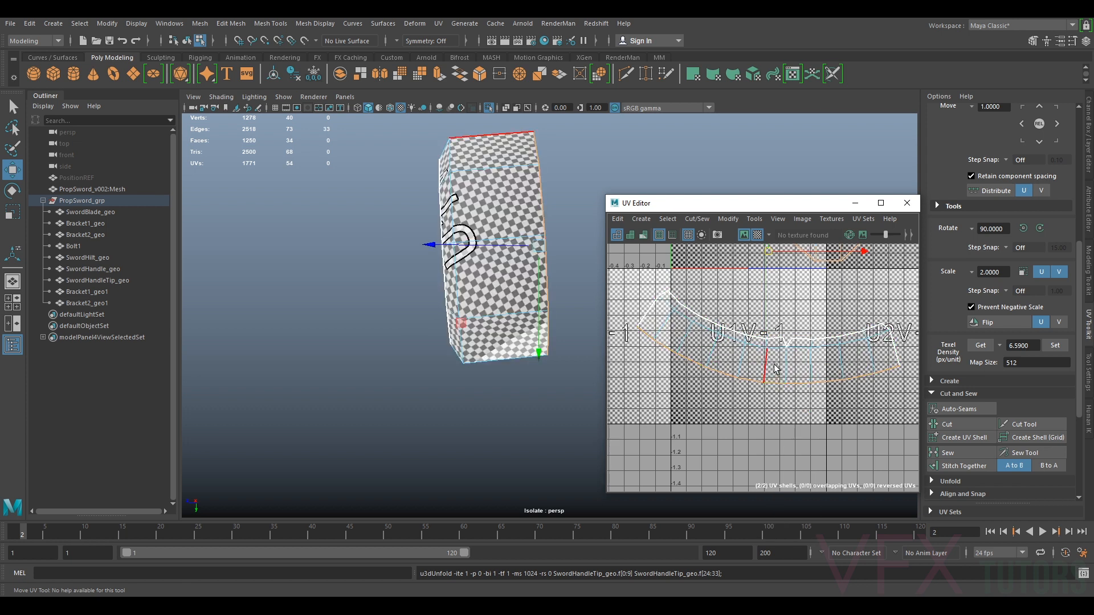
# Scale the side strip's top border UVs flat into a straight line and pin them
pyautogui.press('r')
pyautogui.scroll(-3, 774, 291)
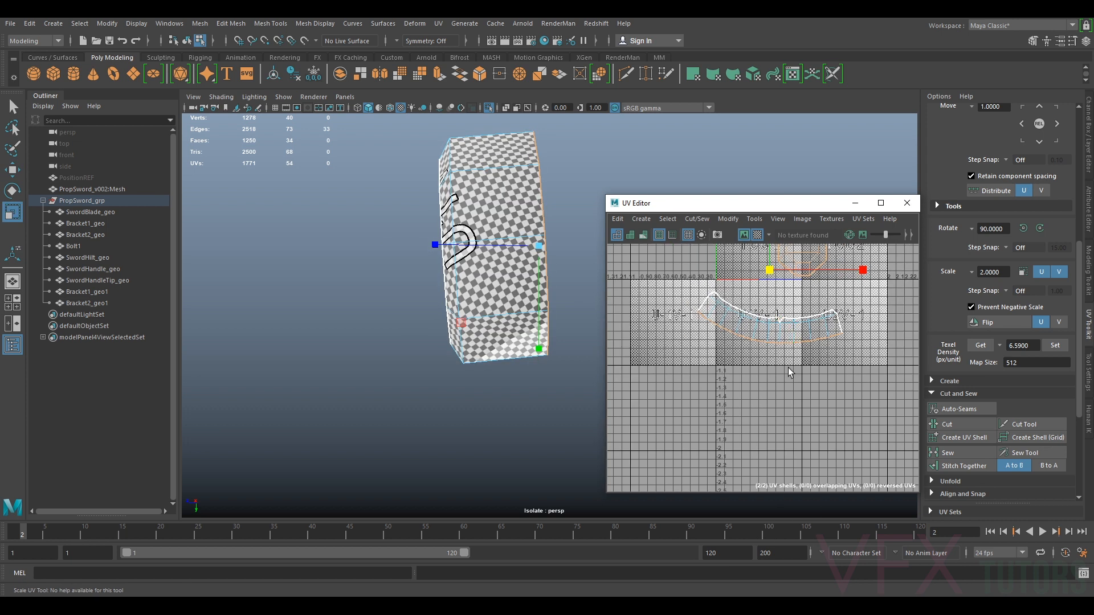
pyautogui.click(786, 348)
pyautogui.click(831, 317)
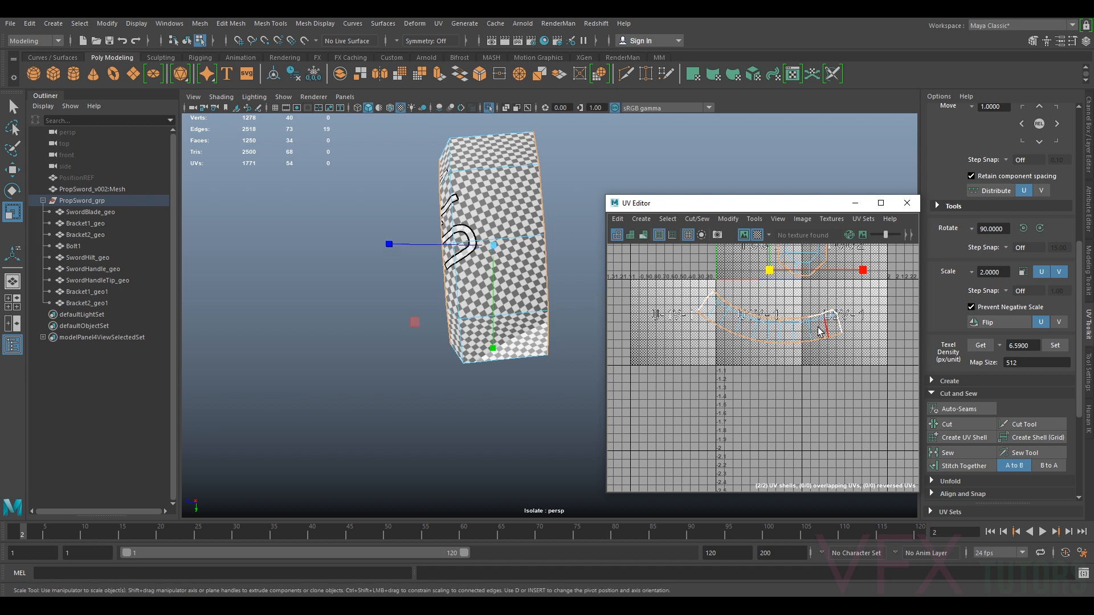
pyautogui.scroll(3, 815, 325)
pyautogui.click(779, 323)
pyautogui.scroll(-3, 728, 329)
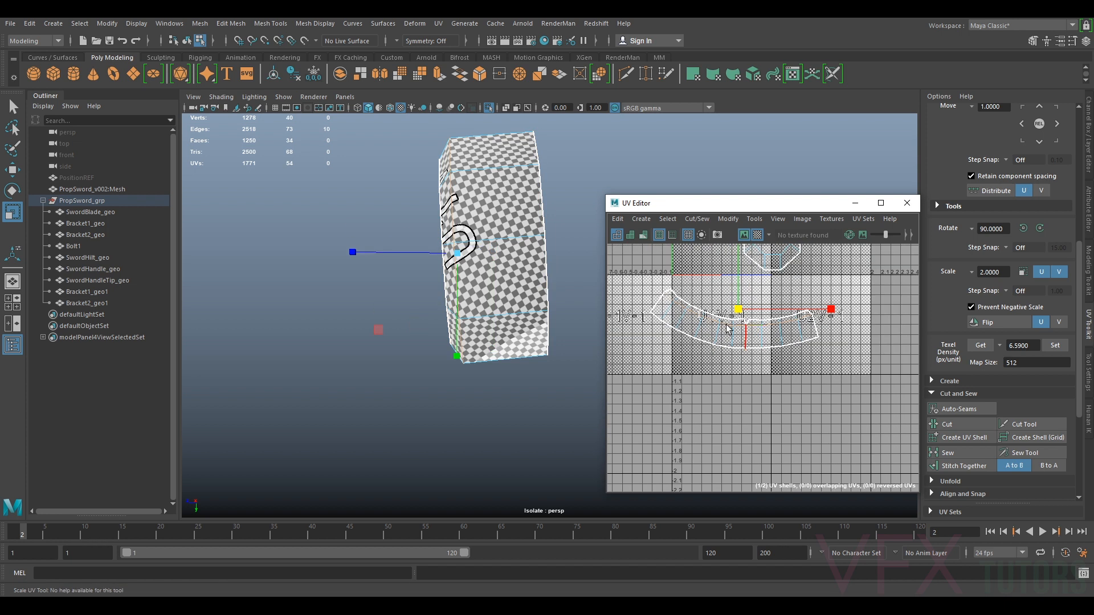
pyautogui.scroll(3, 736, 288)
pyautogui.moveTo(741, 292); pyautogui.dragTo(740, 400)
pyautogui.scroll(-3, 740, 290)
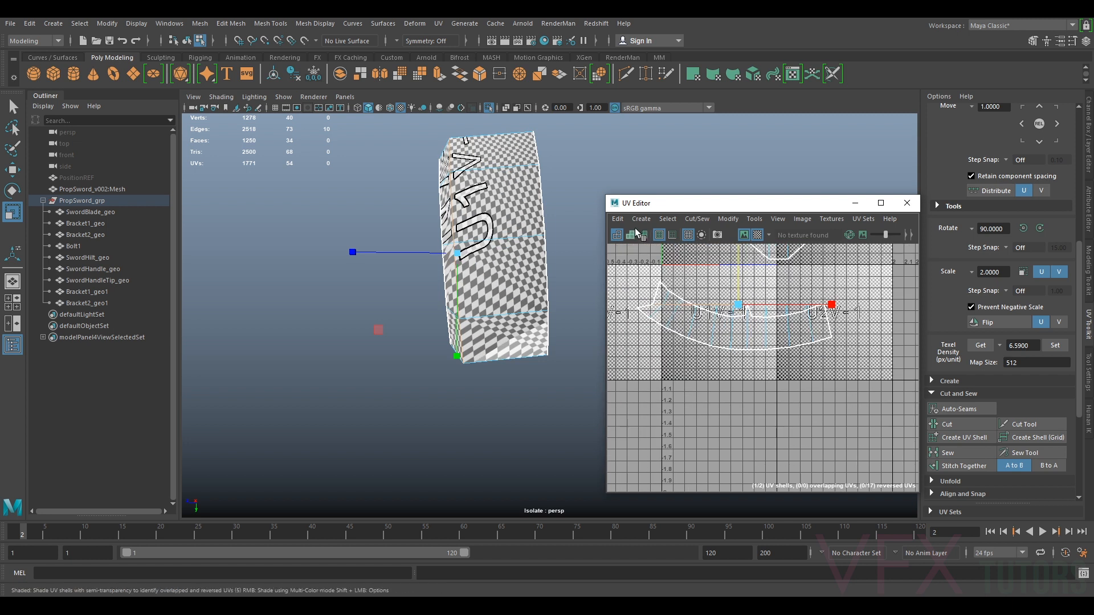
pyautogui.click(620, 221)
pyautogui.click(645, 280)
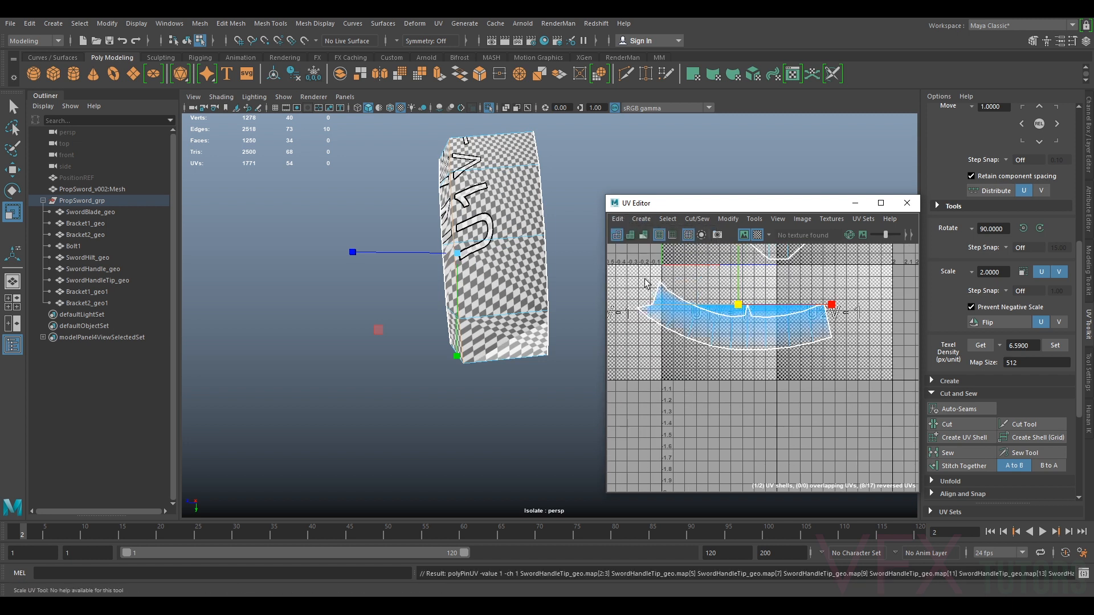
# Unfold the side strip shell around the pinned border UVs
pyautogui.moveTo(752, 315); pyautogui.dragTo(707, 299, button='right')
pyautogui.click(731, 324)
pyautogui.click(727, 221)
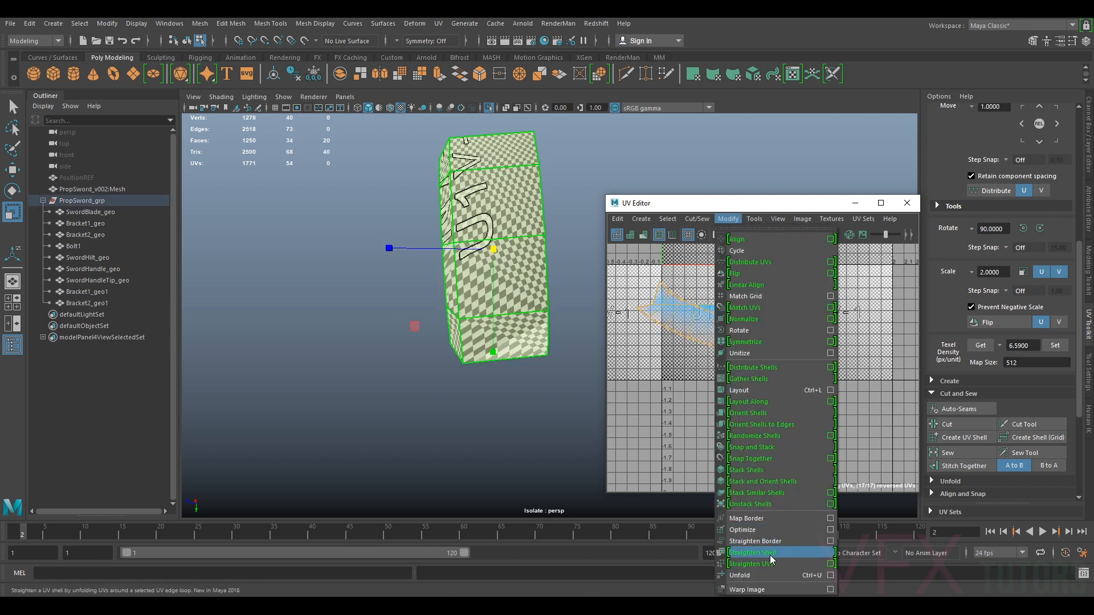
pyautogui.click(758, 576)
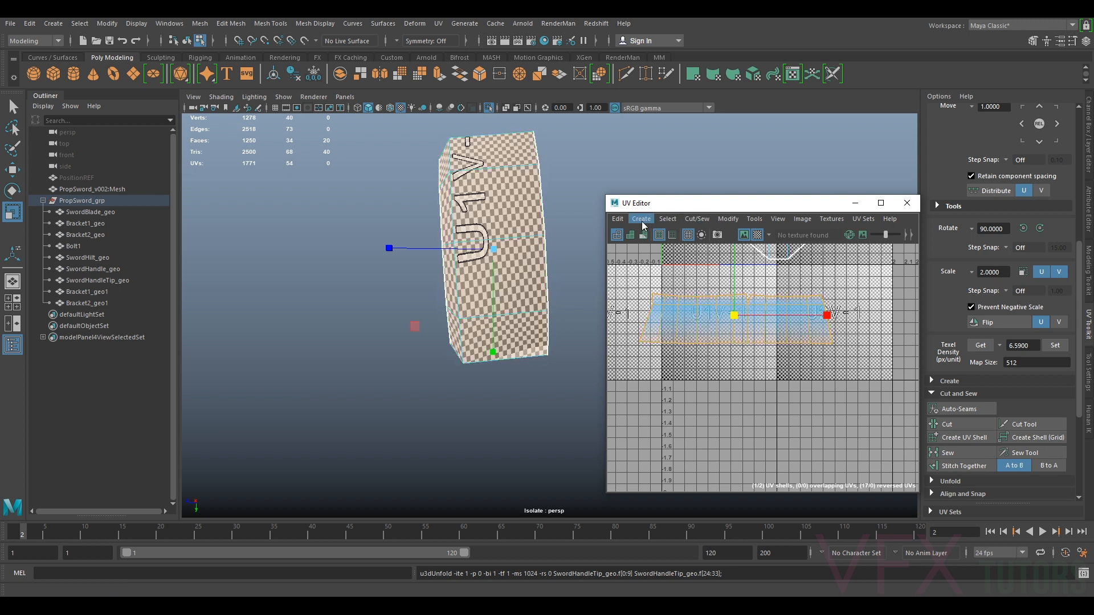
# Unpin all UVs, then select the side strip's other border row and invert the pinning
pyautogui.click(618, 218)
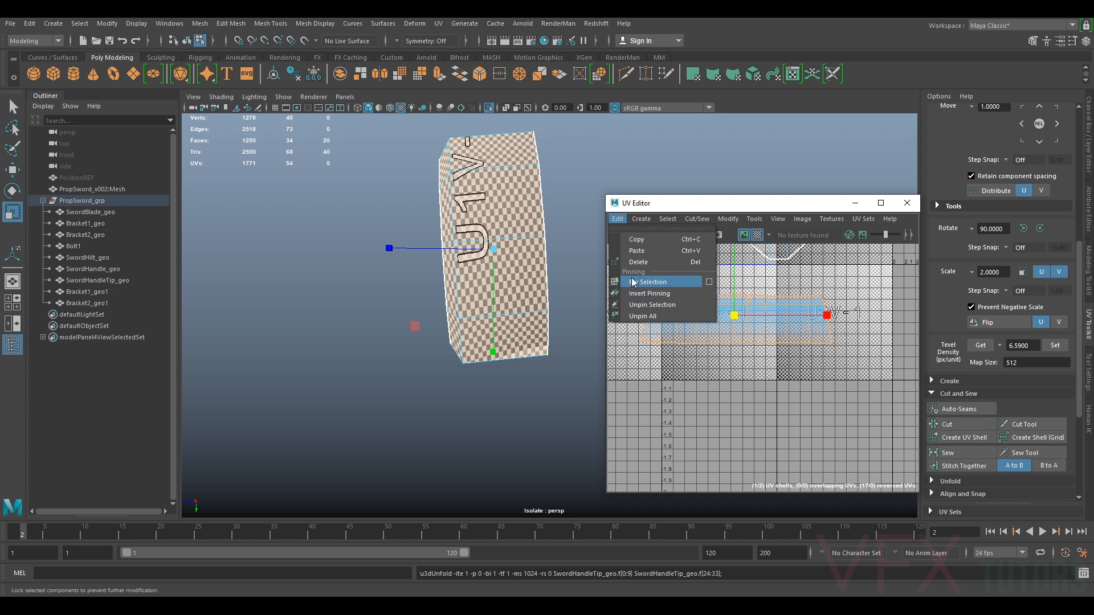
pyautogui.click(647, 316)
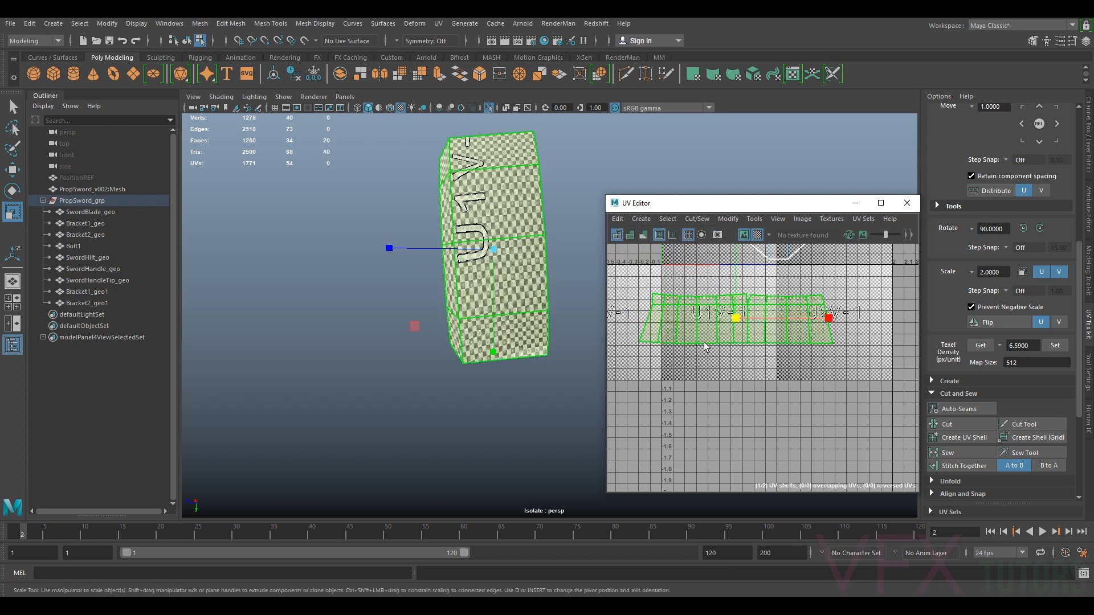
pyautogui.moveTo(712, 346); pyautogui.dragTo(707, 313, button='right')
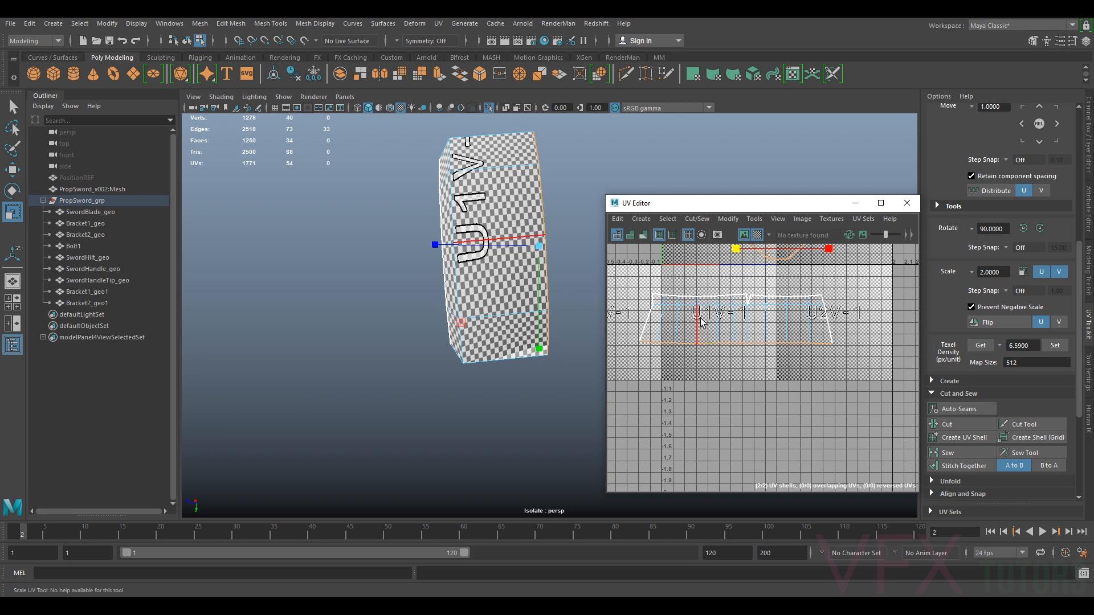
pyautogui.click(621, 221)
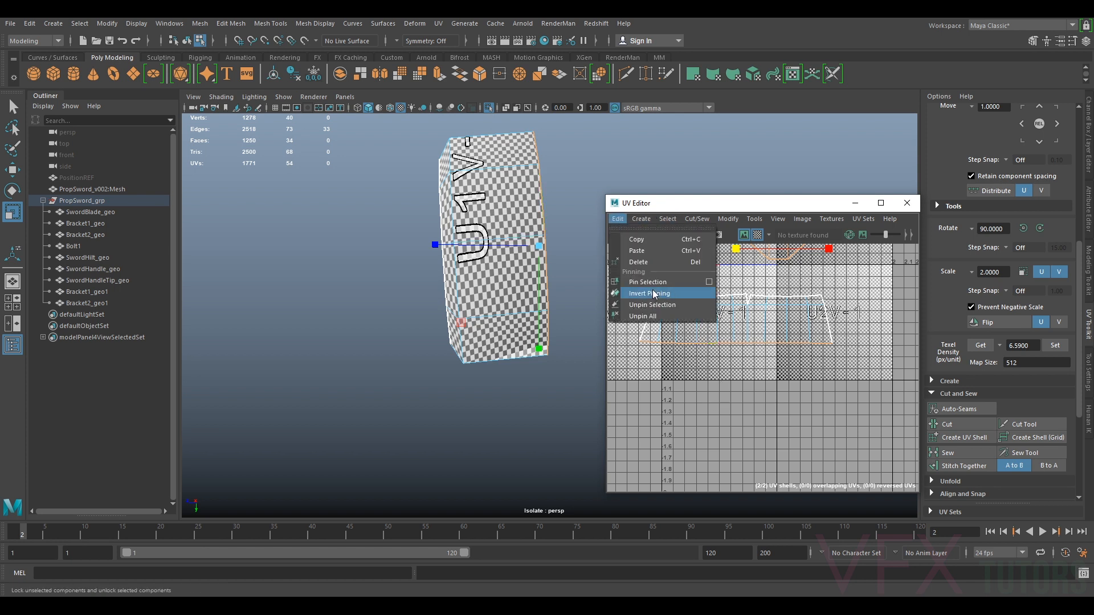
pyautogui.click(644, 290)
# Unfold the side strip shell again with the new pinning
pyautogui.moveTo(735, 322); pyautogui.dragTo(691, 309, button='right')
pyautogui.click(723, 320)
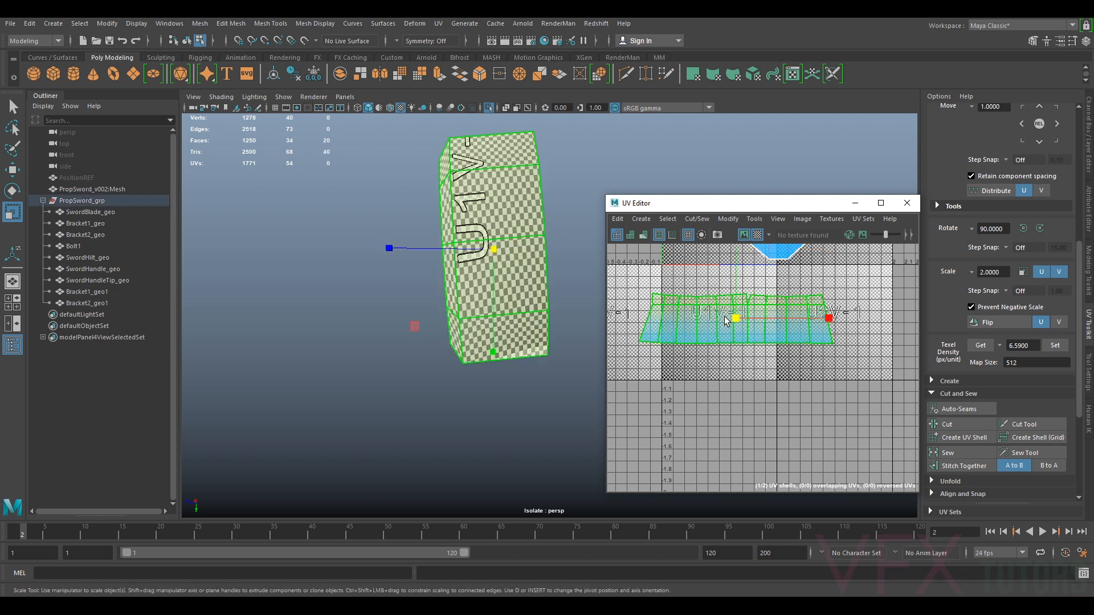
pyautogui.click(729, 219)
pyautogui.click(741, 575)
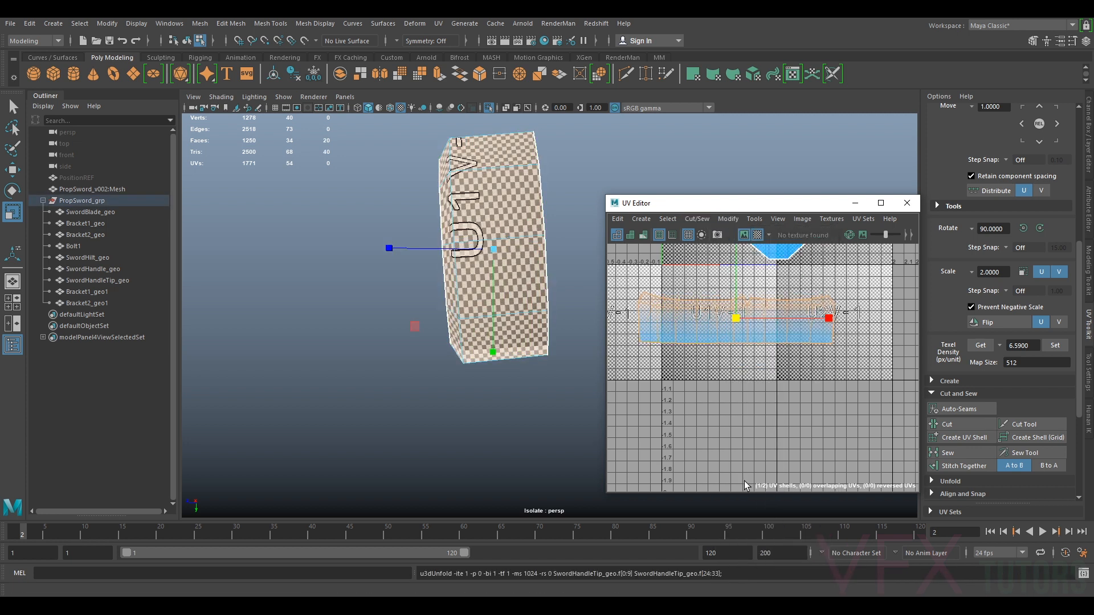
# Unpin all UVs and optimize the side strip shell
pyautogui.keyDown('alt'); pyautogui.moveTo(554, 335); pyautogui.dragTo(604, 334); pyautogui.keyUp('alt')
pyautogui.scroll(2, 678, 296)
pyautogui.moveTo(786, 338); pyautogui.dragTo(738, 324, button='right')
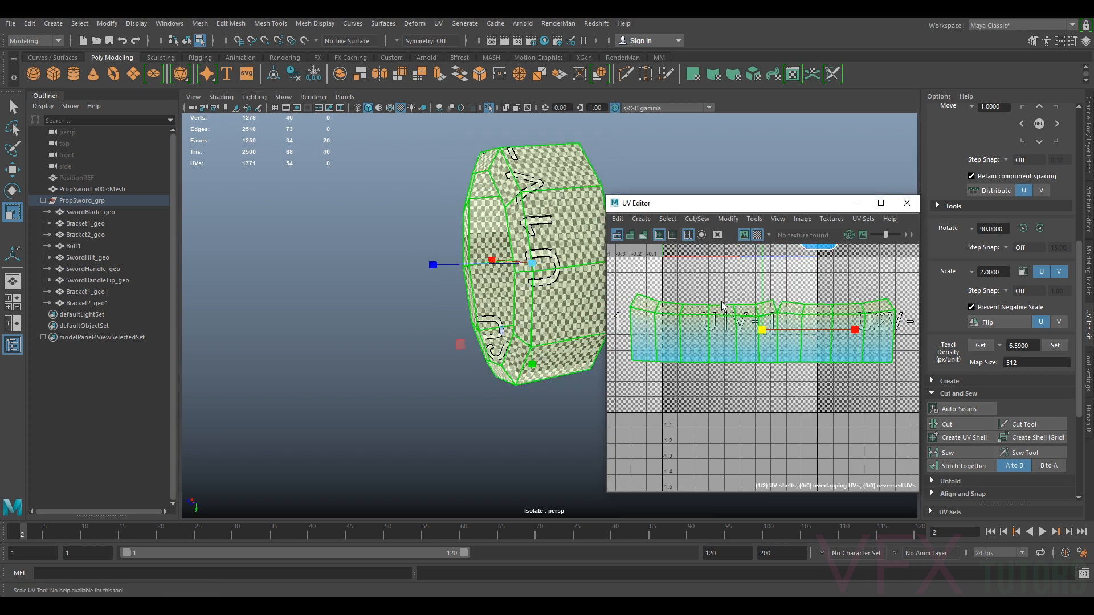
pyautogui.click(635, 221)
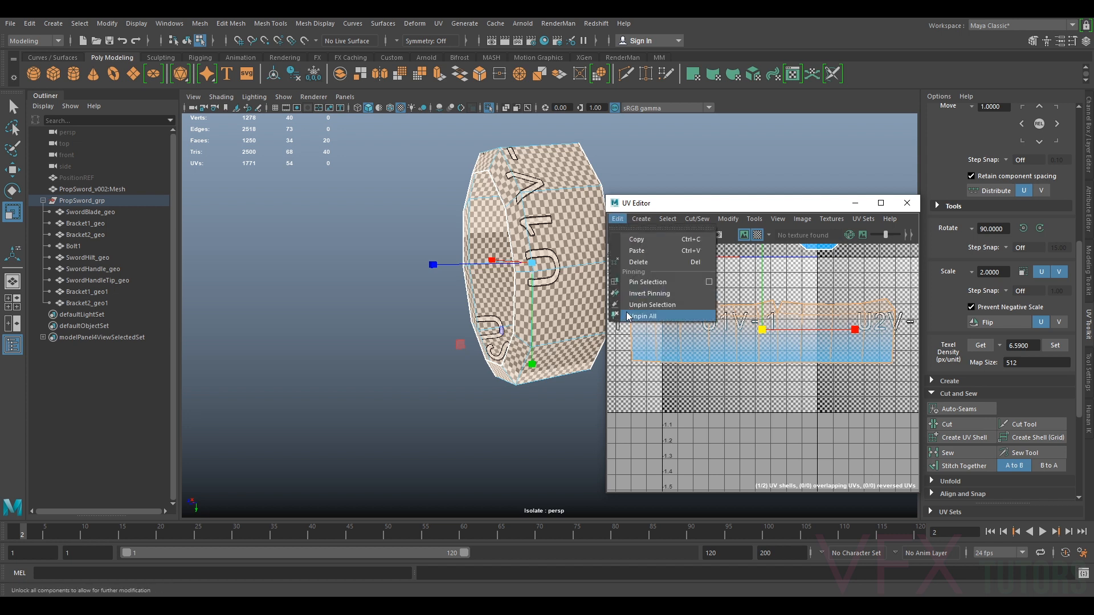
pyautogui.click(649, 315)
pyautogui.click(721, 220)
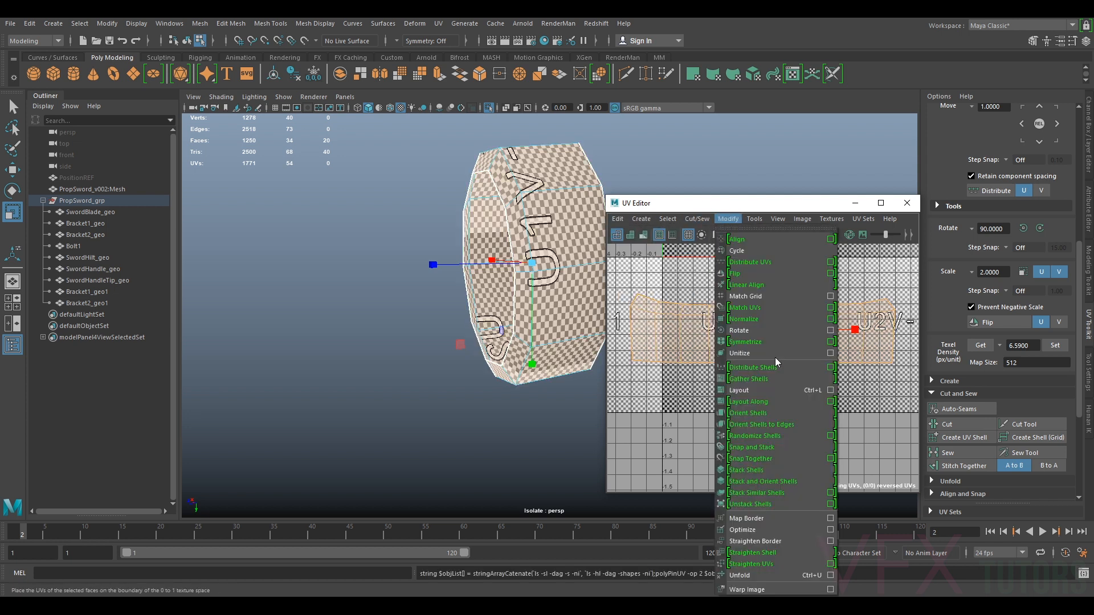
pyautogui.click(750, 534)
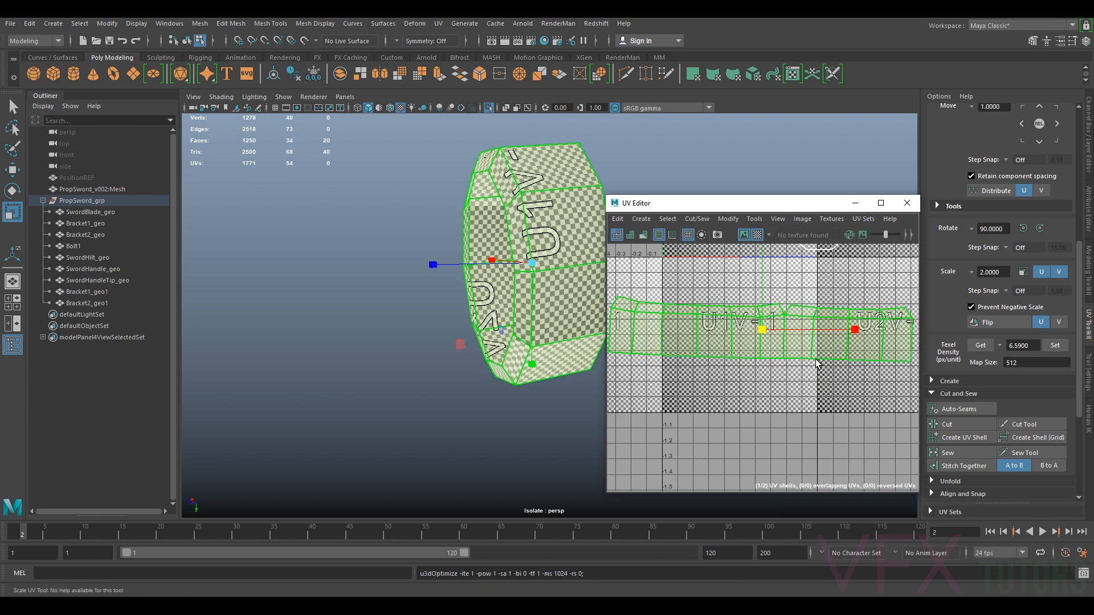
# Select both handle tip shells and set their texel density to 6.59
pyautogui.scroll(-2, 809, 358)
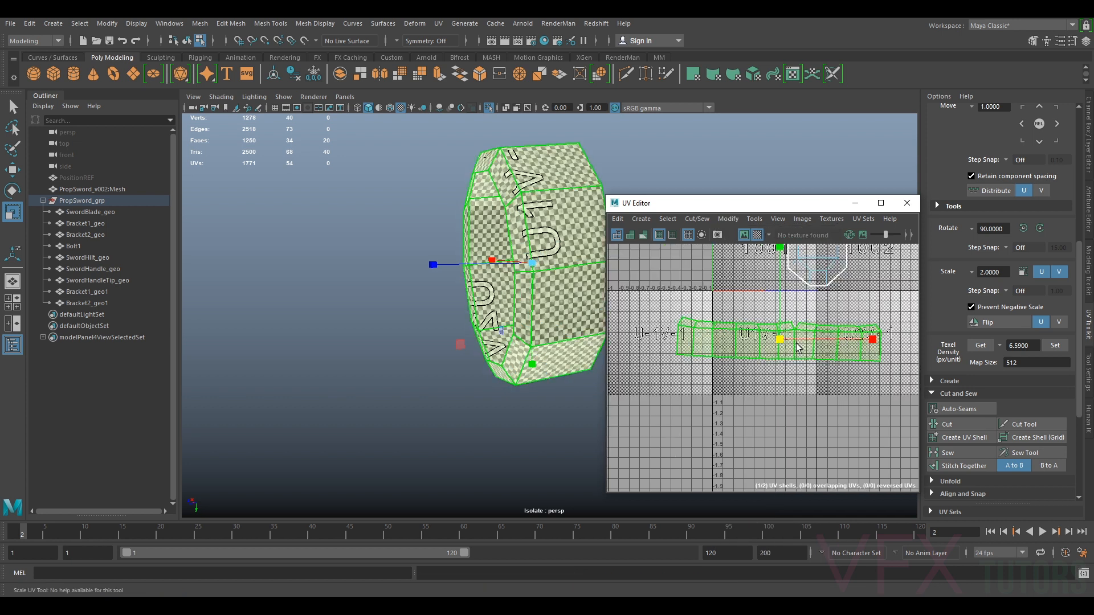
pyautogui.keyDown('shift'); pyautogui.click(827, 270); pyautogui.keyUp('shift')
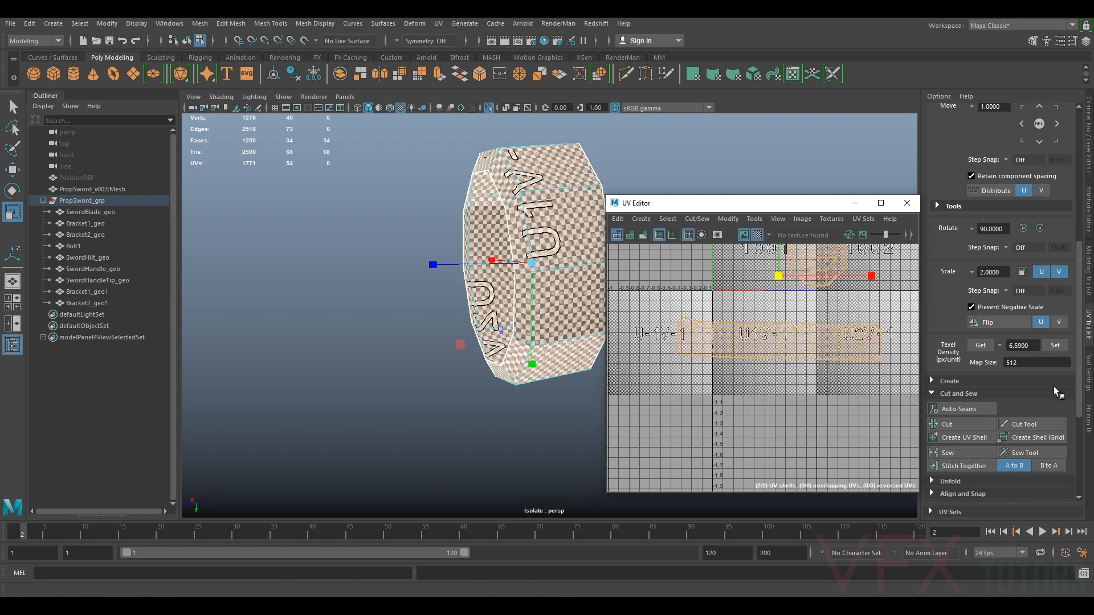
pyautogui.click(1055, 345)
# Move the handle tip shells into the 1001 tile
pyautogui.scroll(2, 772, 330)
pyautogui.click(780, 341)
pyautogui.keyDown('alt'); pyautogui.moveTo(812, 317); pyautogui.dragTo(795, 360, button='middle'); pyautogui.keyUp('alt')
pyautogui.press('w')
pyautogui.moveTo(768, 389); pyautogui.dragTo(796, 253)
pyautogui.keyDown('alt'); pyautogui.moveTo(797, 264); pyautogui.dragTo(794, 324, button='middle'); pyautogui.keyUp('alt')
pyautogui.scroll(2, 795, 326)
pyautogui.click(824, 306)
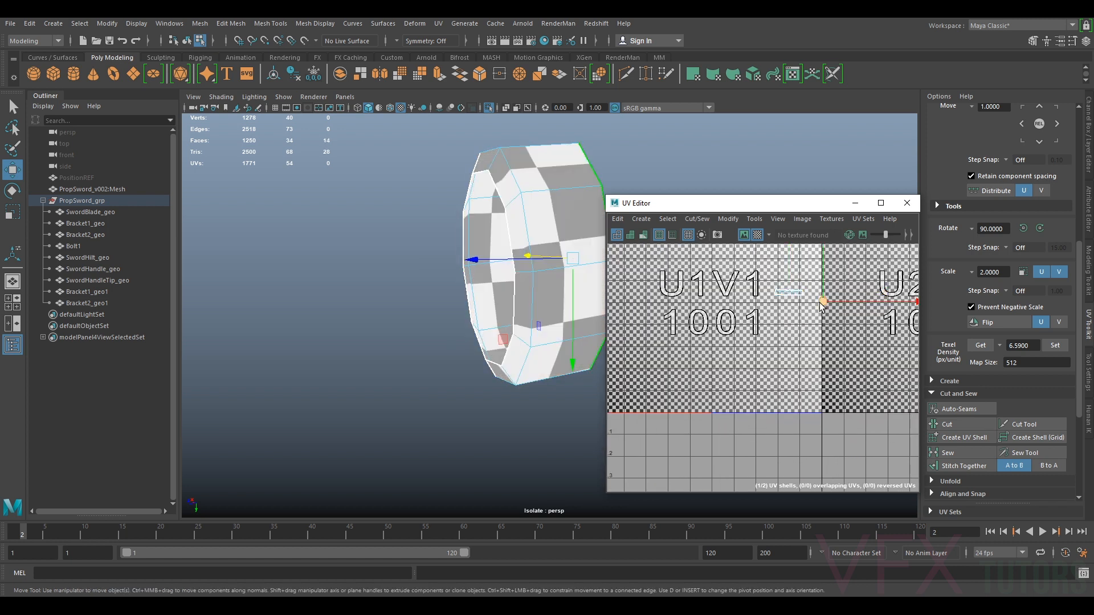
pyautogui.moveTo(823, 306); pyautogui.dragTo(802, 288)
# Exit isolation and select all sword parts to view the whole UV layout
pyautogui.rightClick(792, 284)
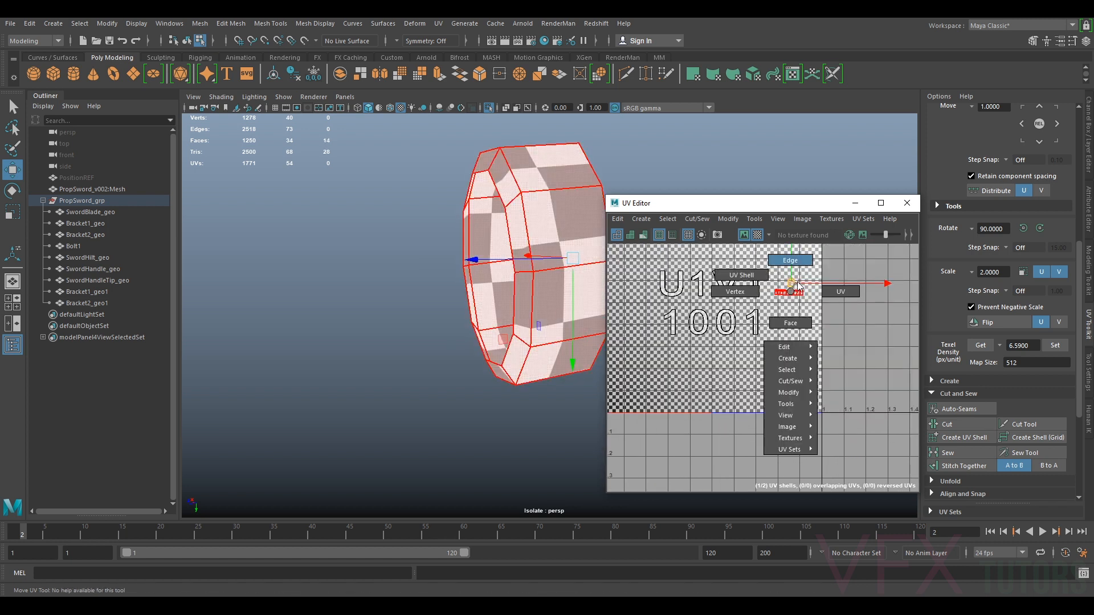
pyautogui.moveTo(617, 256); pyautogui.dragTo(511, 308, button='right')
pyautogui.hotkey('ctrl', '1')
pyautogui.keyDown('alt'); pyautogui.moveTo(510, 308); pyautogui.dragTo(467, 341); pyautogui.keyUp('alt')
pyautogui.moveTo(581, 252); pyautogui.dragTo(328, 388)
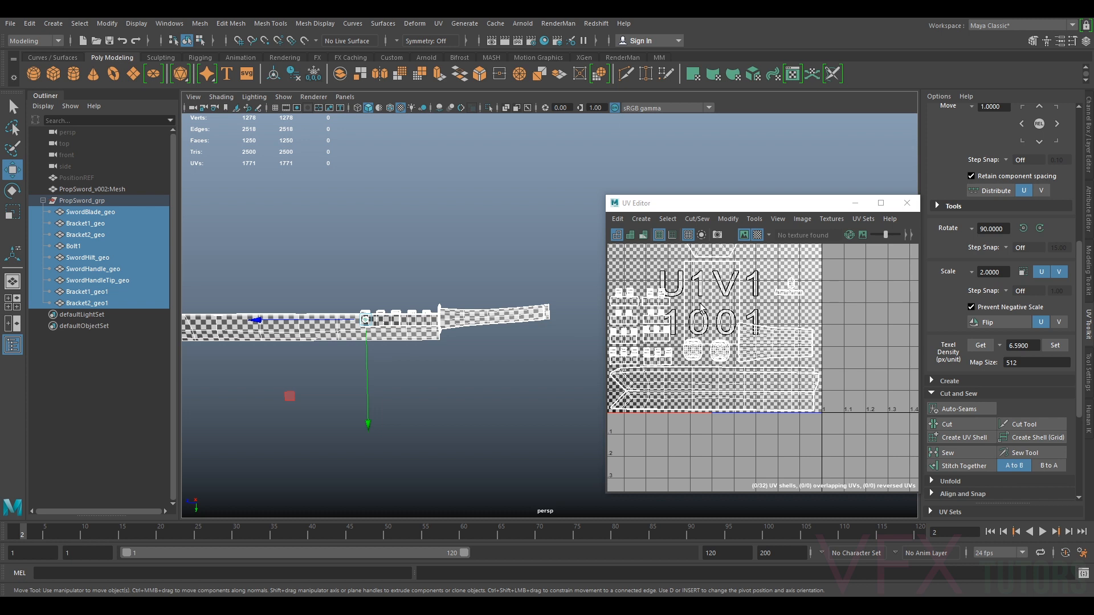
pyautogui.press('f')
pyautogui.keyDown('alt'); pyautogui.moveTo(797, 378); pyautogui.dragTo(833, 373, button='middle'); pyautogui.keyUp('alt')
pyautogui.keyDown('alt'); pyautogui.moveTo(833, 373); pyautogui.dragTo(792, 356, button='right'); pyautogui.keyUp('alt')
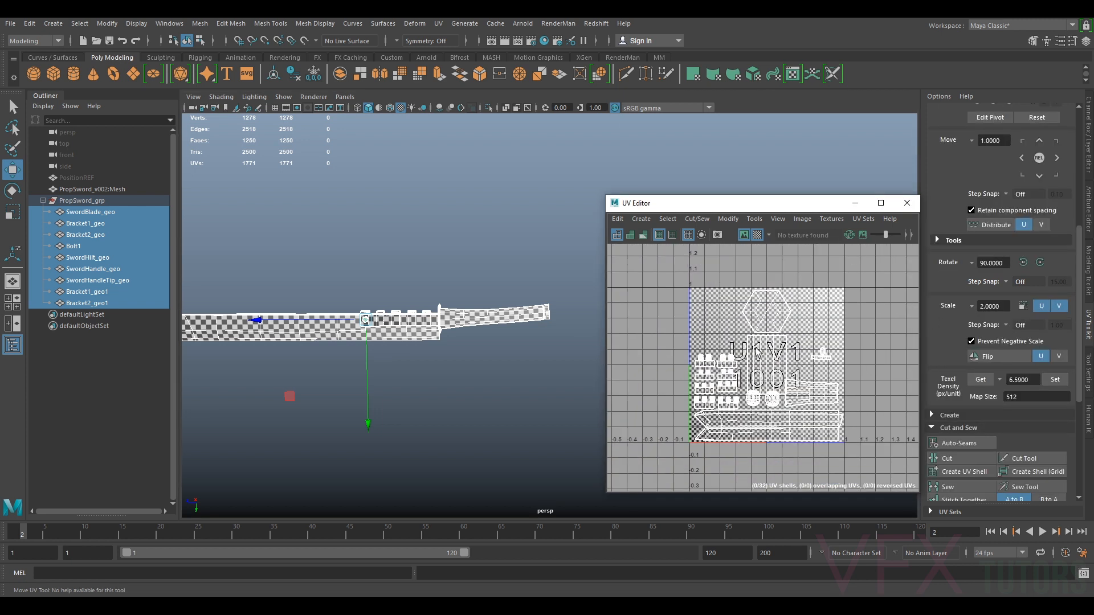
# Select a small shell and move it into an empty area of the 1001 tile
pyautogui.rightClick(767, 317)
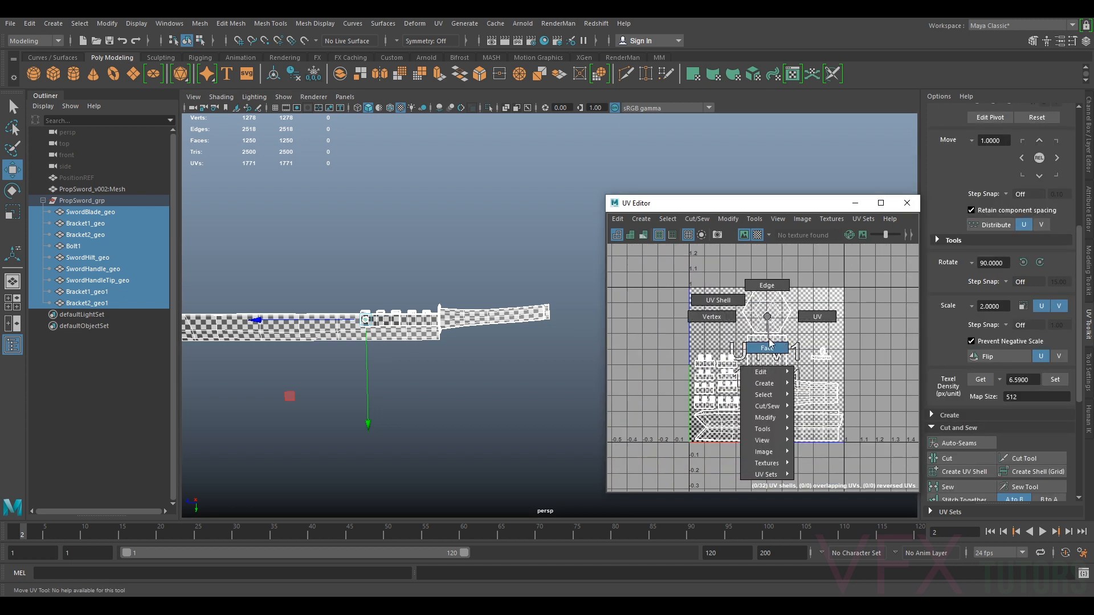
pyautogui.click(767, 347)
pyautogui.click(753, 324)
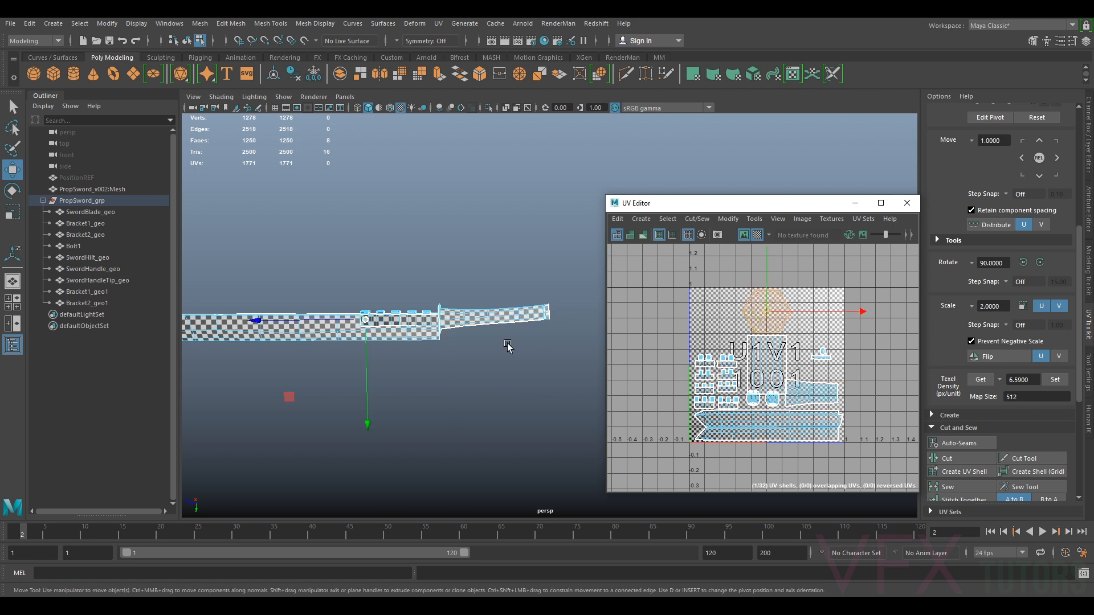
pyautogui.keyDown('alt'); pyautogui.moveTo(508, 346); pyautogui.dragTo(505, 386); pyautogui.keyUp('alt')
pyautogui.scroll(8, 797, 382)
pyautogui.rightClick(806, 342)
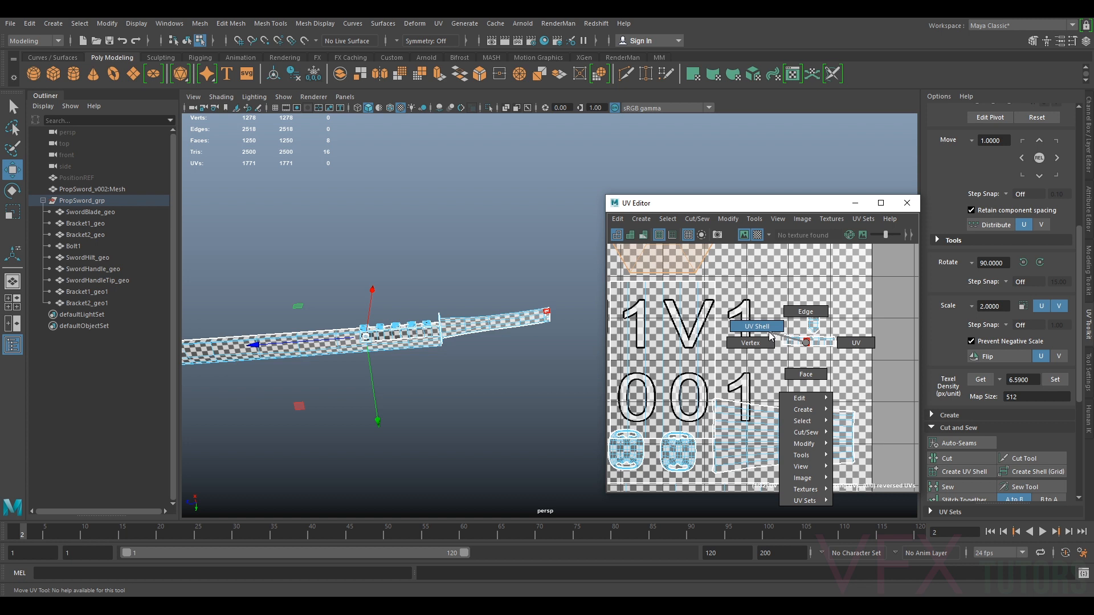
pyautogui.moveTo(770, 332); pyautogui.dragTo(767, 331, button='right')
pyautogui.moveTo(827, 313); pyautogui.dragTo(760, 365)
pyautogui.moveTo(812, 331); pyautogui.dragTo(761, 365)
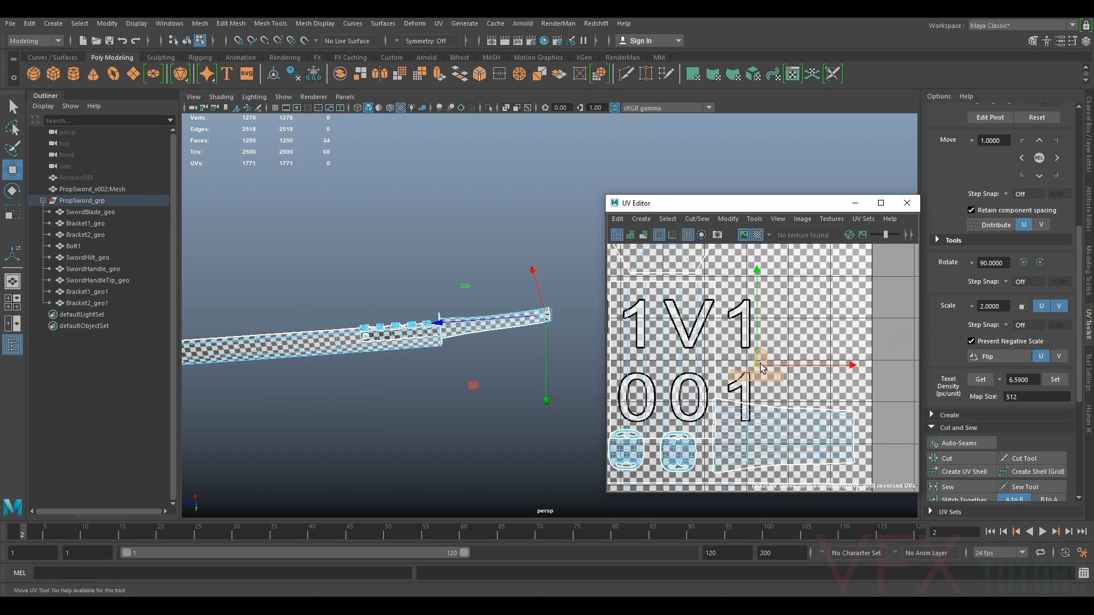
# Select one of the bolts on the handle and isolate it
pyautogui.scroll(-3, 738, 368)
pyautogui.keyDown('alt'); pyautogui.moveTo(420, 343); pyautogui.dragTo(538, 333, button='middle'); pyautogui.keyUp('alt')
pyautogui.scroll(3, 457, 340)
pyautogui.scroll(6, 456, 333)
pyautogui.keyDown('alt'); pyautogui.moveTo(345, 340); pyautogui.dragTo(599, 248, button='middle'); pyautogui.keyUp('alt')
pyautogui.moveTo(566, 260); pyautogui.dragTo(587, 235, button='right')
pyautogui.click(504, 198)
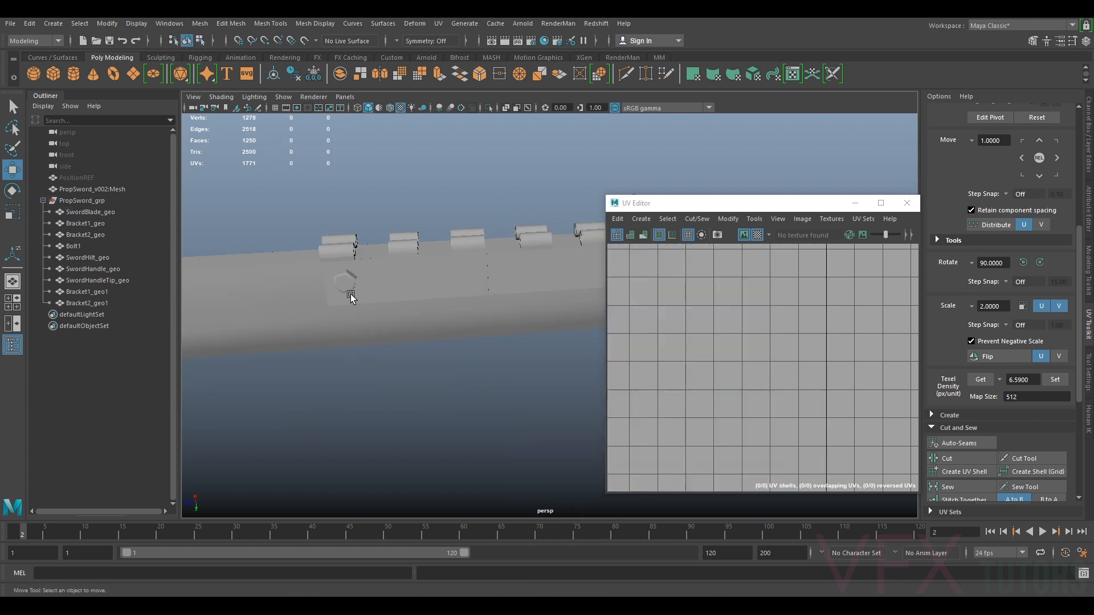
pyautogui.click(344, 285)
pyautogui.hotkey('ctrl', '1')
pyautogui.keyDown('alt'); pyautogui.moveTo(378, 303); pyautogui.dragTo(430, 293); pyautogui.keyUp('alt')
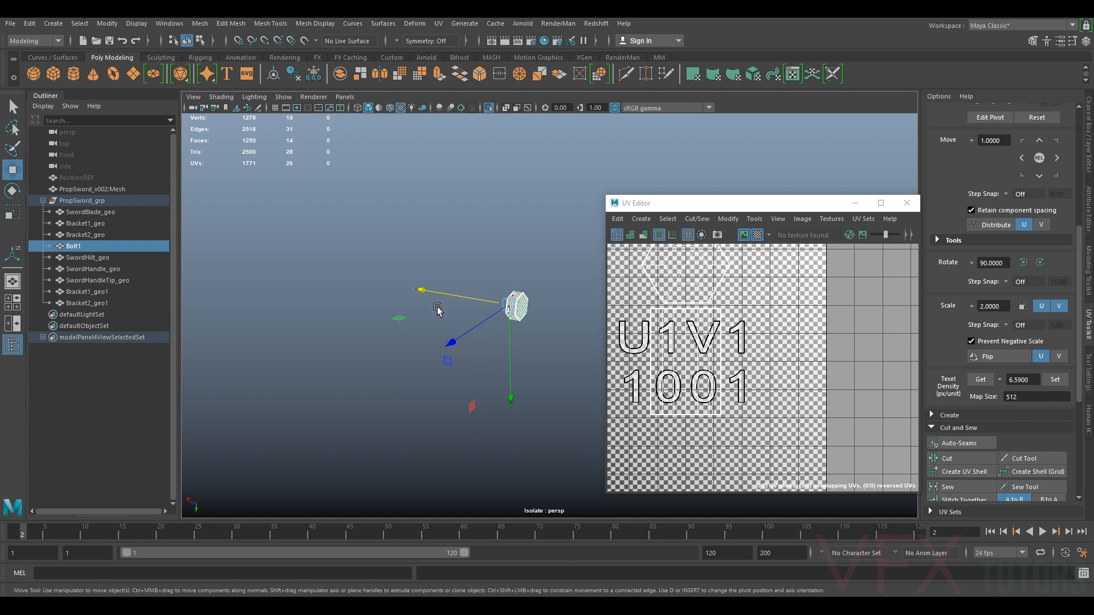
pyautogui.press('f')
# Select the bolt's side edge loops and straighten their UVs
pyautogui.keyDown('alt'); pyautogui.moveTo(462, 320); pyautogui.dragTo(593, 325); pyautogui.keyUp('alt')
pyautogui.moveTo(682, 313); pyautogui.dragTo(654, 306, button='right')
pyautogui.click(684, 279)
pyautogui.click(719, 220)
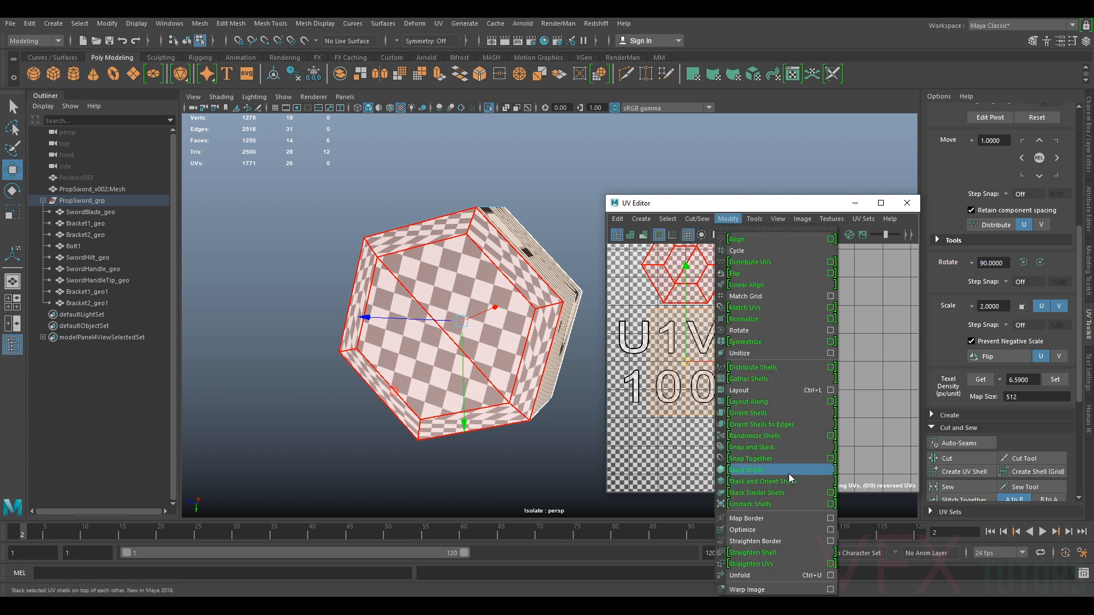
pyautogui.click(755, 567)
# Orient the bolt's selected shell
pyautogui.scroll(-3, 965, 450)
pyautogui.click(965, 452)
pyautogui.scroll(-3, 962, 438)
pyautogui.click(958, 430)
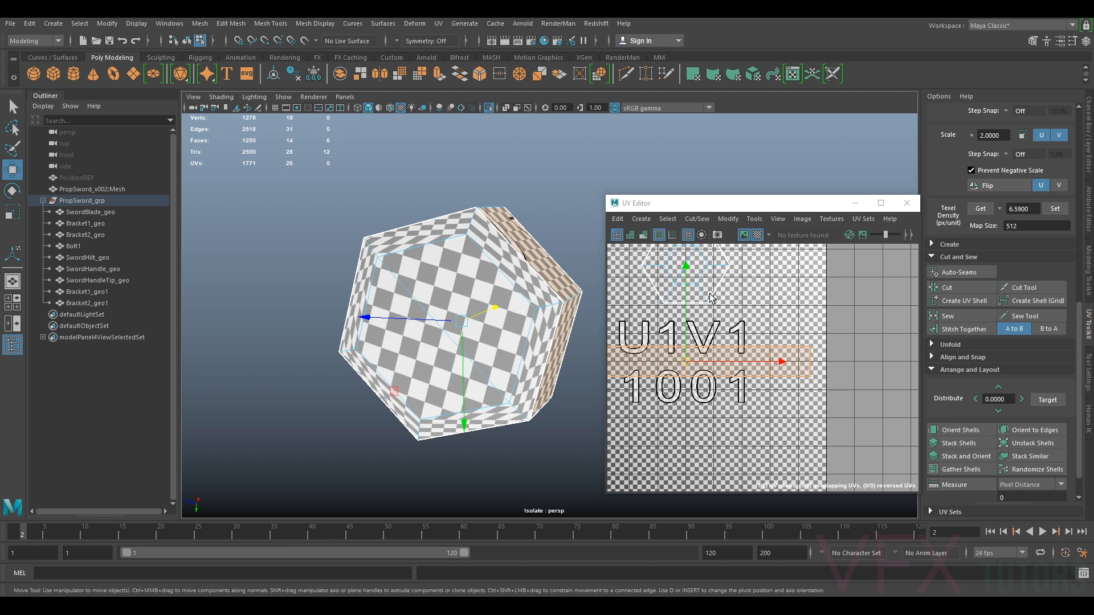
# Unfold the bolt's hexagonal cap shell
pyautogui.click(692, 288)
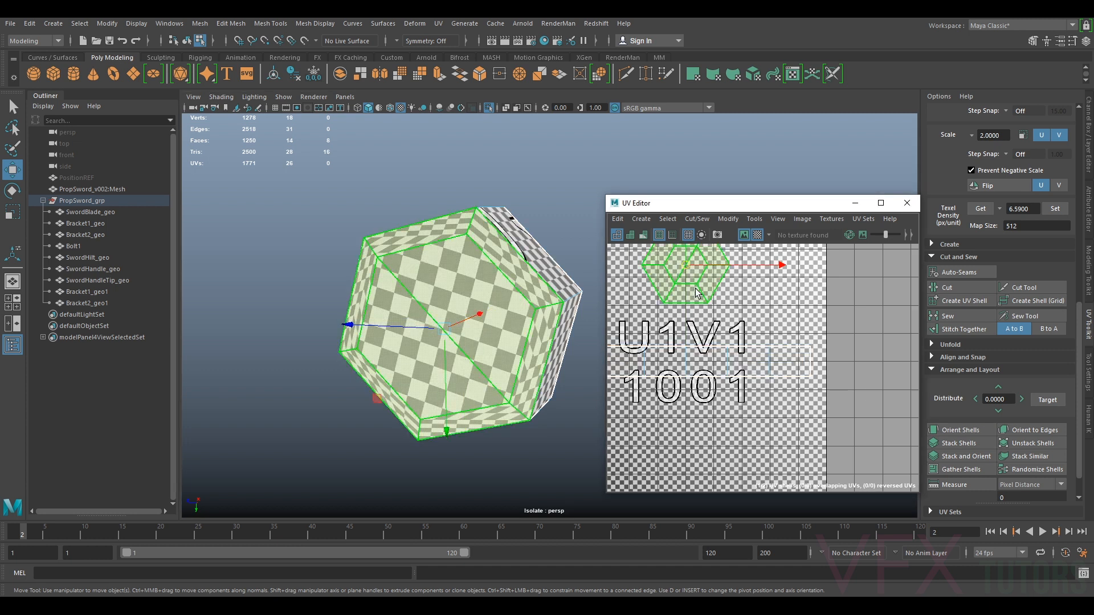
pyautogui.click(729, 220)
pyautogui.click(783, 576)
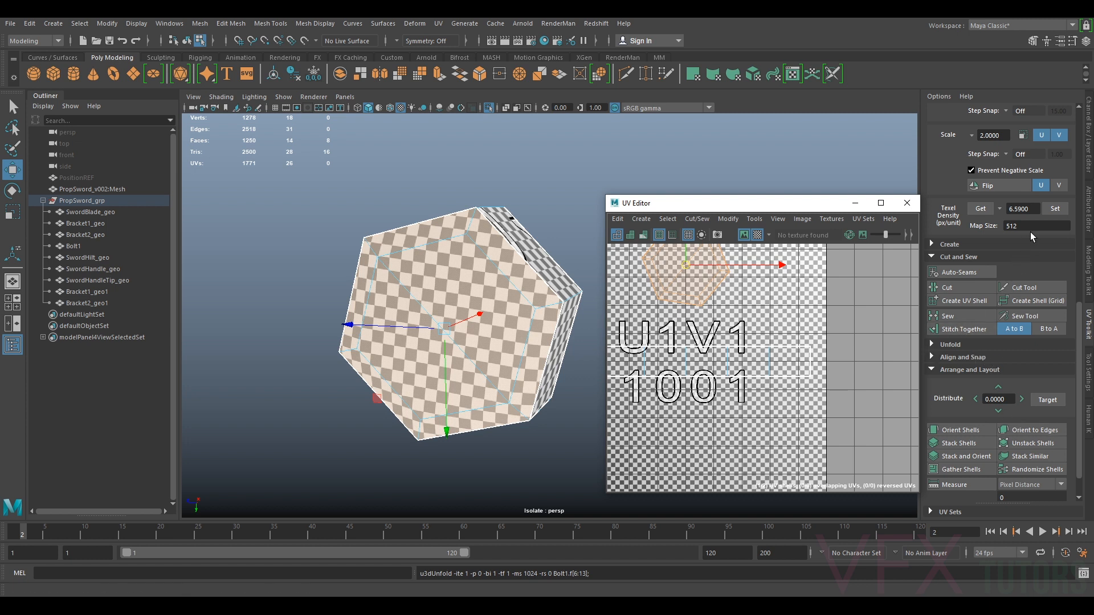
# Orient the bolt cap's UV shell and move it down within the 1001 tile
pyautogui.click(960, 430)
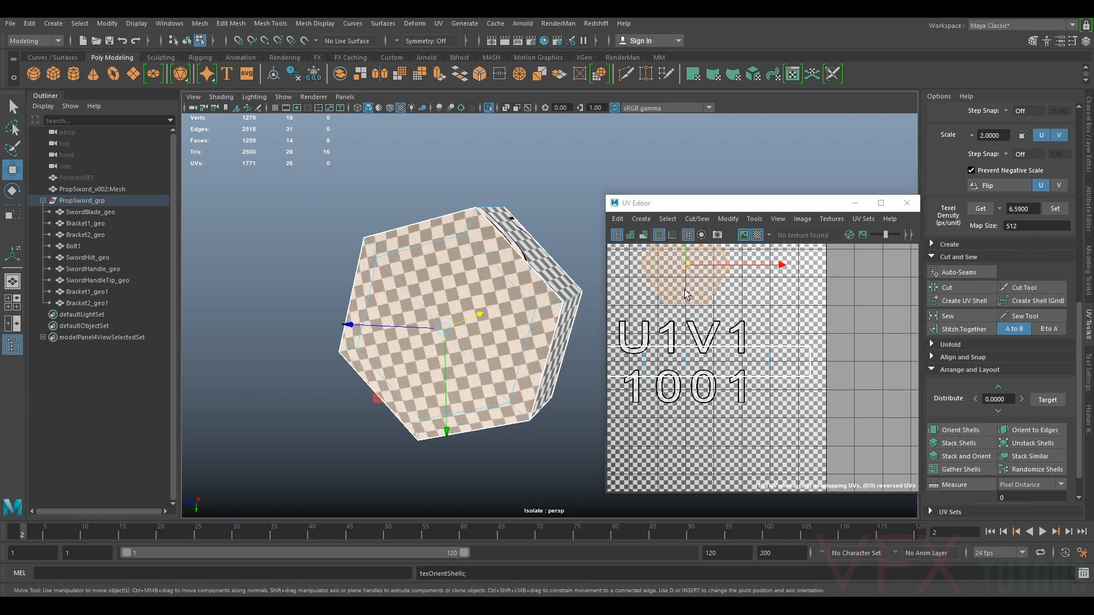
pyautogui.moveTo(689, 270); pyautogui.dragTo(691, 325)
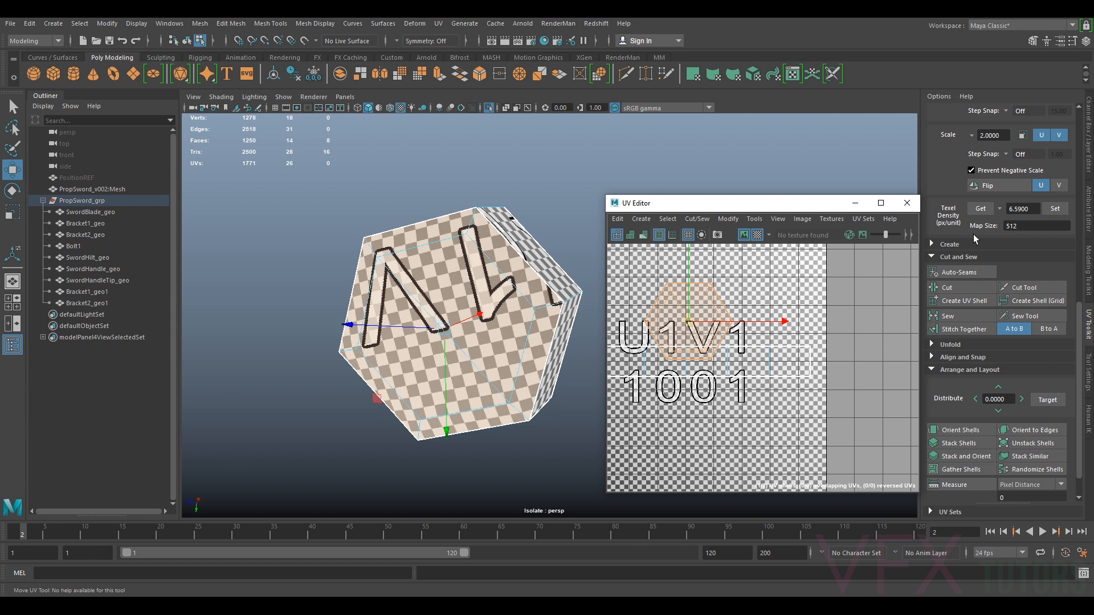
# Rotate the bolt's UV shells by 90 degrees and reposition them in the tile
pyautogui.scroll(3, 1035, 244)
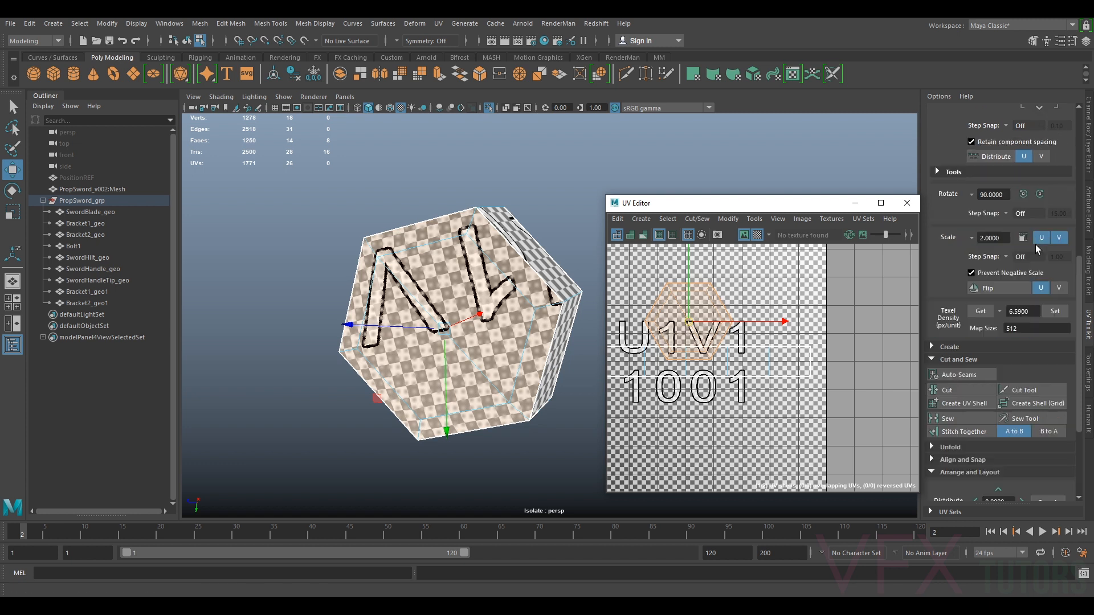
pyautogui.click(1040, 191)
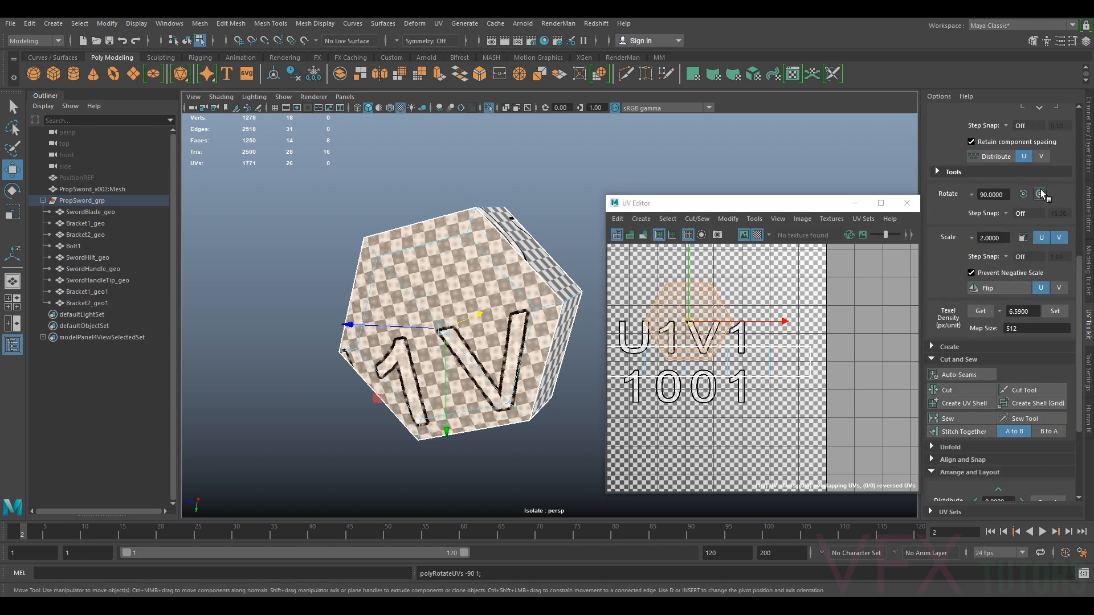
pyautogui.moveTo(691, 325); pyautogui.dragTo(695, 301)
pyautogui.doubleClick(709, 302)
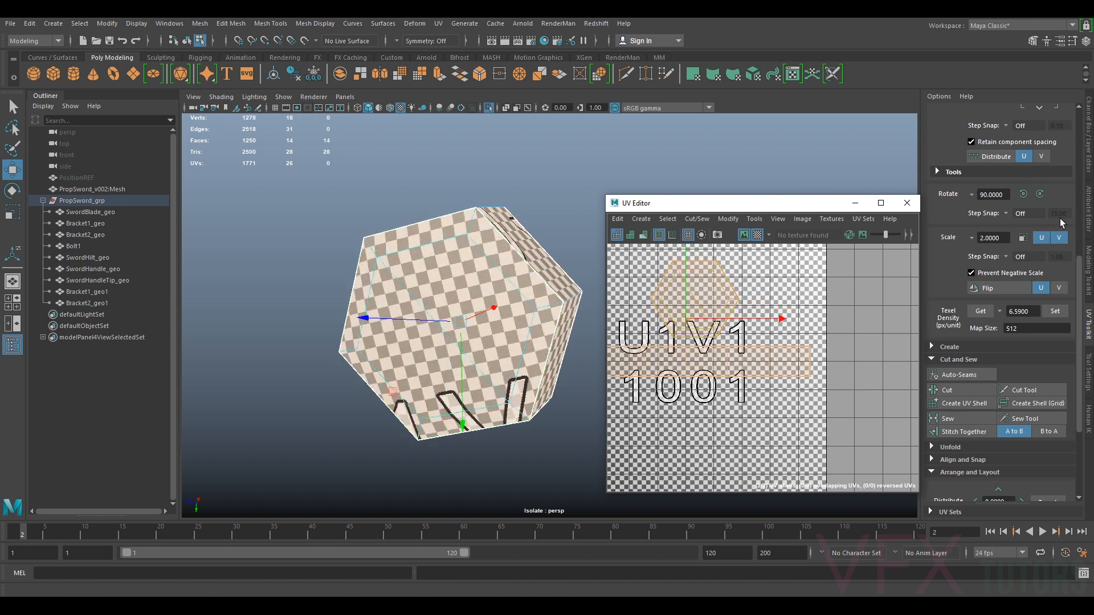
# Set the bolt shells' texel density to 6.5900 px/unit at 512 map size and move them lower in the tile
pyautogui.click(1053, 312)
pyautogui.scroll(3, 718, 312)
pyautogui.click(679, 293)
pyautogui.moveTo(679, 292); pyautogui.dragTo(665, 385)
# Leave the isolated view of the bolt and close the UV editor
pyautogui.scroll(4, 751, 367)
pyautogui.moveTo(735, 340); pyautogui.dragTo(769, 330, button='right')
pyautogui.moveTo(521, 295); pyautogui.dragTo(562, 277, button='right')
pyautogui.scroll(-3, 558, 276)
pyautogui.hotkey('ctrl', '1')
pyautogui.scroll(-5, 516, 303)
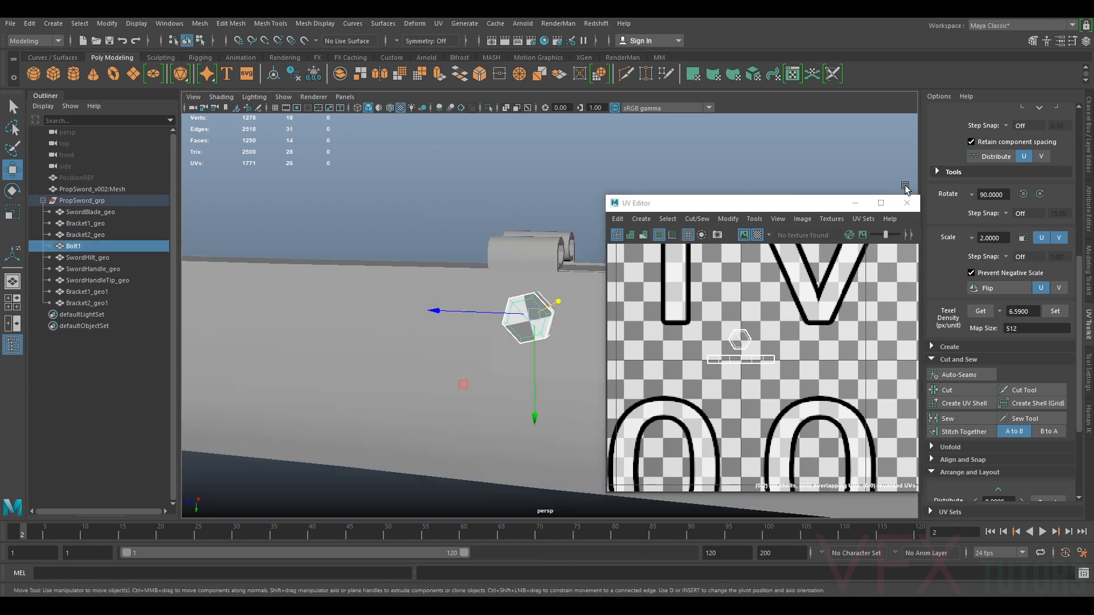
pyautogui.click(906, 203)
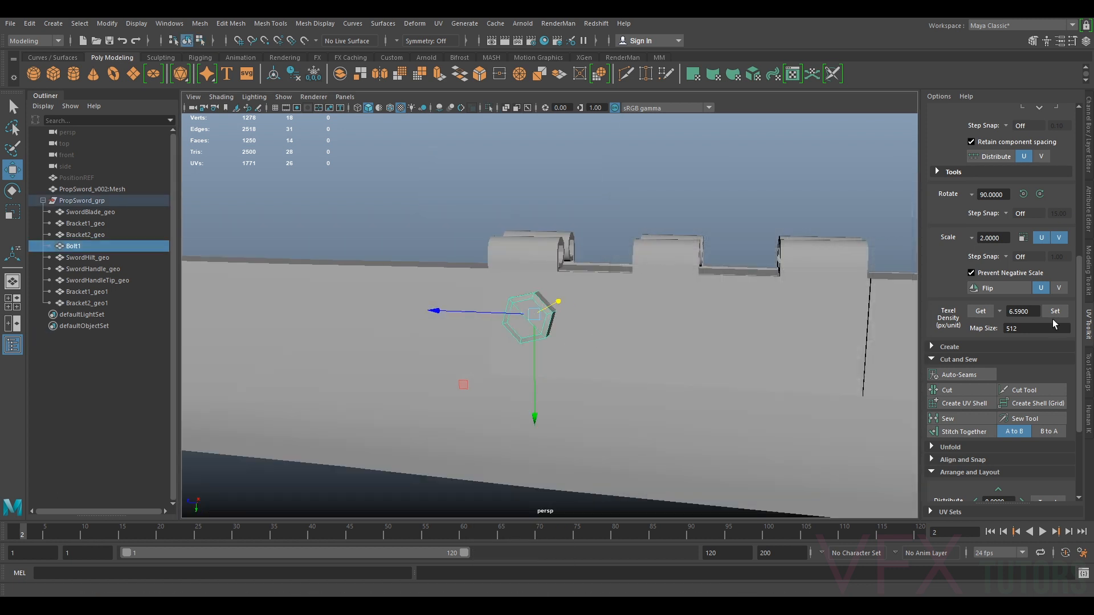
# Open the channel box and turn on visibility of layer1 to show the scanned reference
pyautogui.click(1089, 162)
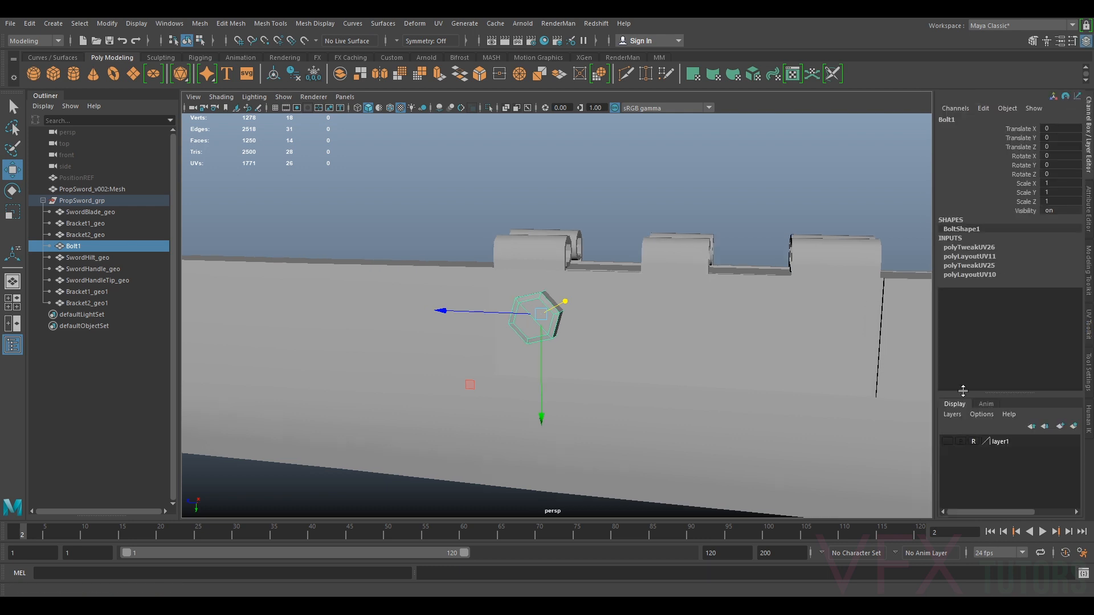
pyautogui.click(947, 442)
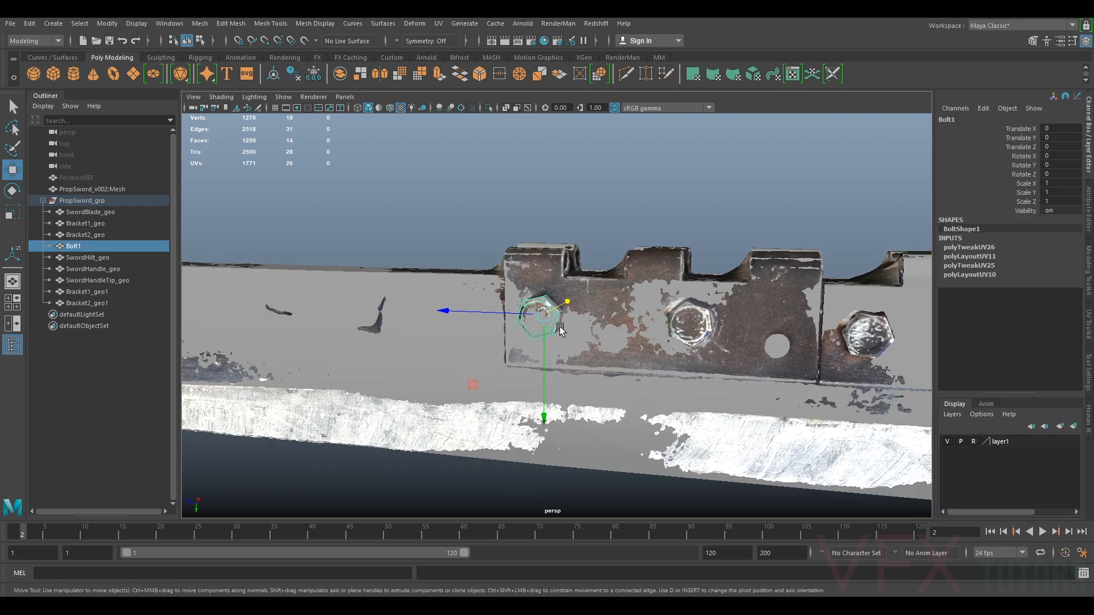
# Duplicate the bolt and move it onto the second scanned bolt, rotating it about -26 degrees in X
pyautogui.keyDown('alt'); pyautogui.moveTo(550, 326); pyautogui.dragTo(652, 319); pyautogui.keyUp('alt')
pyautogui.hotkey('ctrl', 'd')
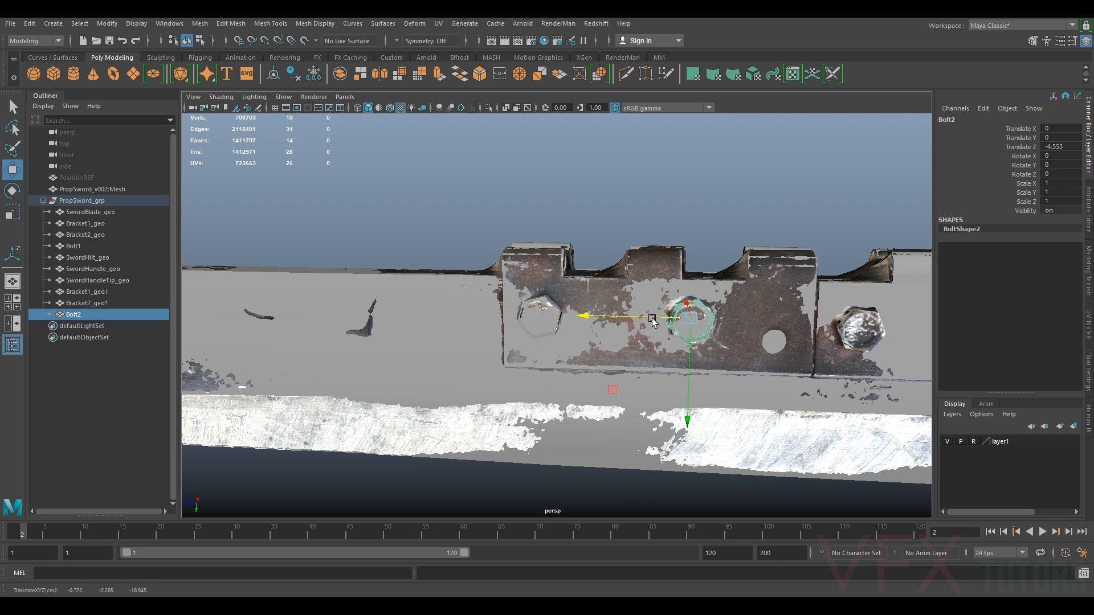
pyautogui.keyDown('alt'); pyautogui.moveTo(653, 319); pyautogui.dragTo(745, 312, button='right'); pyautogui.keyUp('alt')
pyautogui.press('e')
pyautogui.keyDown('alt'); pyautogui.moveTo(804, 306); pyautogui.dragTo(715, 321, button='middle'); pyautogui.keyUp('alt')
pyautogui.moveTo(684, 230); pyautogui.dragTo(633, 243)
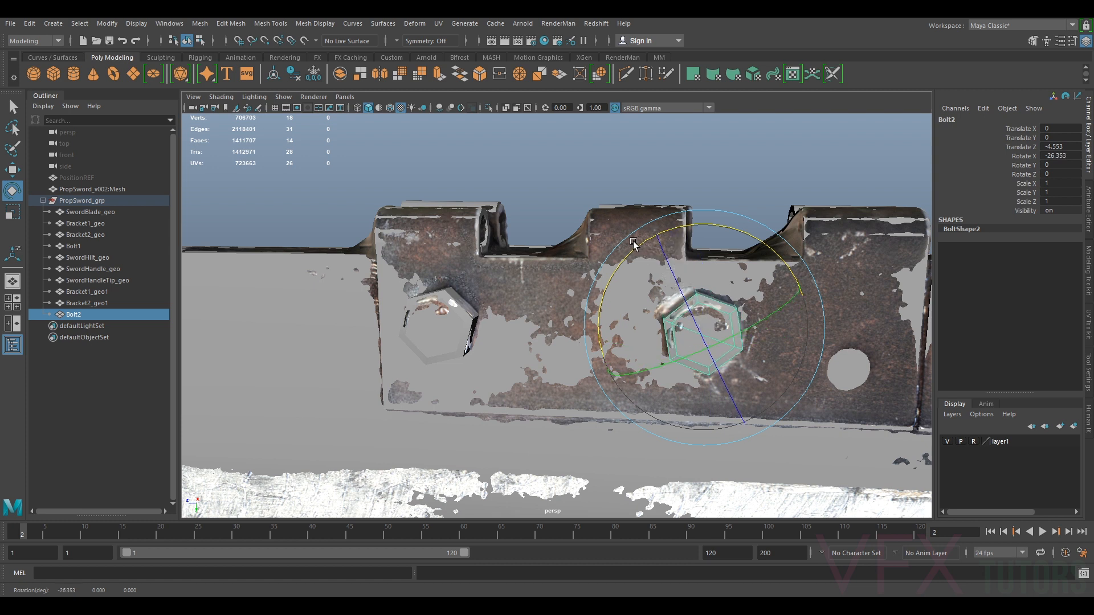
pyautogui.press('w')
pyautogui.moveTo(681, 334); pyautogui.dragTo(676, 338)
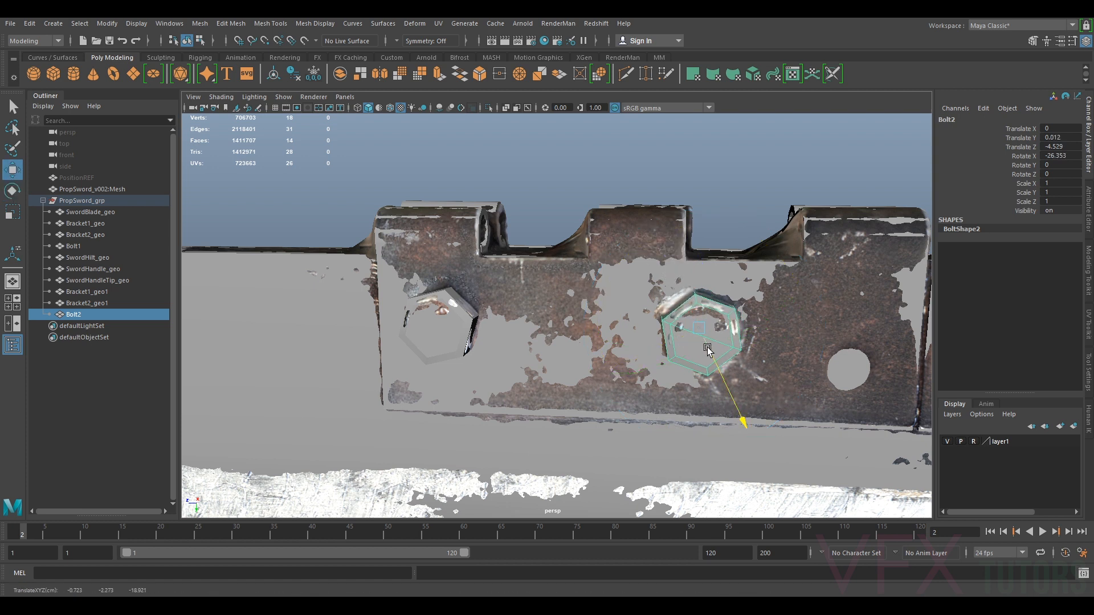
pyautogui.keyDown('alt'); pyautogui.moveTo(820, 333); pyautogui.dragTo(678, 327, button='middle'); pyautogui.keyUp('alt')
pyautogui.keyDown('alt'); pyautogui.moveTo(678, 327); pyautogui.dragTo(643, 325, button='right'); pyautogui.keyUp('alt')
# Duplicate another bolt, place it on the third scanned bolt and rotate it about -38.5 degrees in X
pyautogui.hotkey('ctrl', 'd')
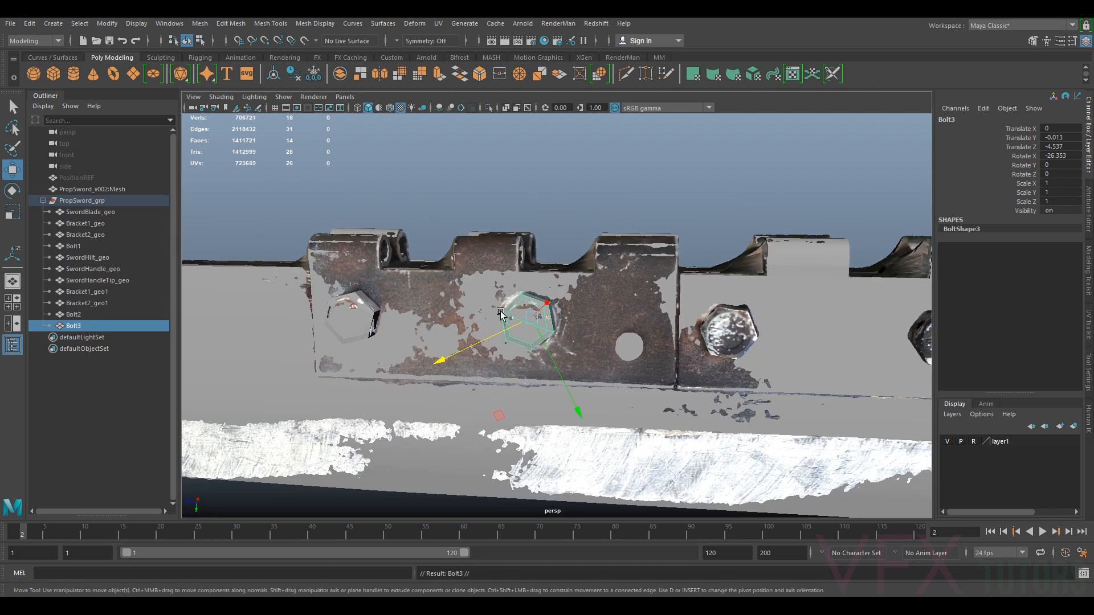
pyautogui.moveTo(504, 317); pyautogui.dragTo(747, 358)
pyautogui.scroll(2, 748, 353)
pyautogui.keyDown('alt'); pyautogui.moveTo(809, 340); pyautogui.dragTo(720, 325, button='middle'); pyautogui.keyUp('alt')
pyautogui.moveTo(670, 332); pyautogui.dragTo(683, 352)
pyautogui.press('e')
pyautogui.moveTo(735, 234); pyautogui.dragTo(708, 235)
pyautogui.press('w')
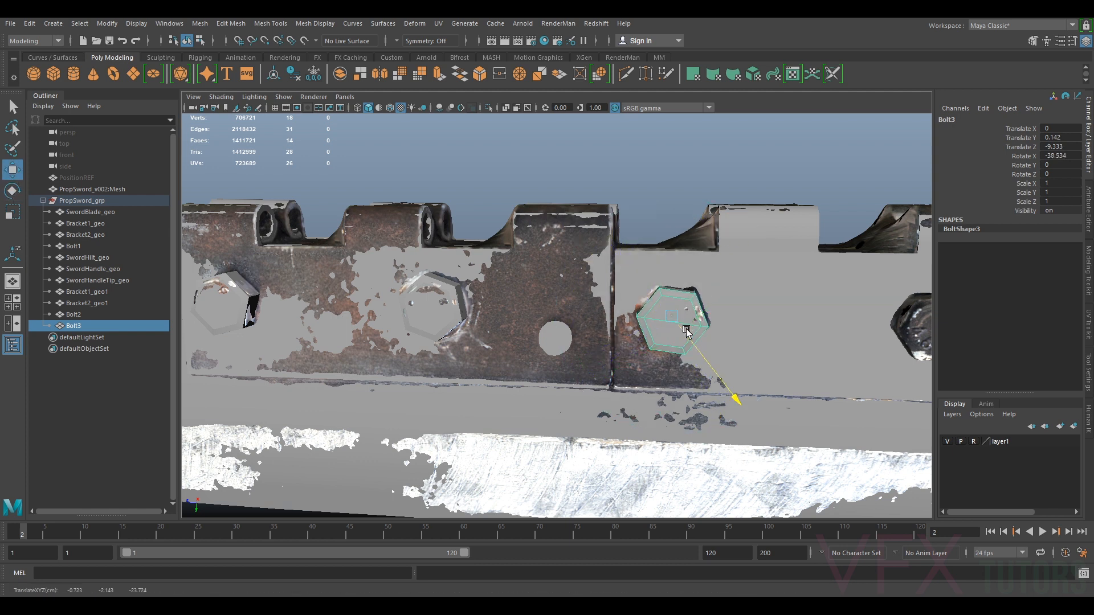
pyautogui.moveTo(644, 340); pyautogui.dragTo(647, 341)
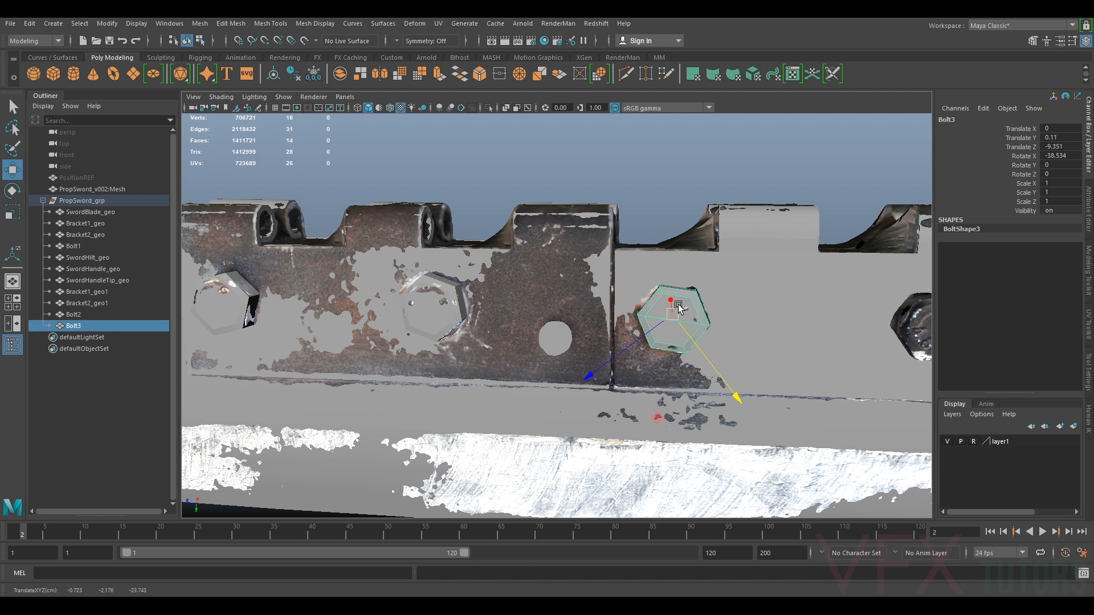
pyautogui.moveTo(673, 301); pyautogui.dragTo(609, 362)
pyautogui.press('f')
pyautogui.moveTo(642, 290); pyautogui.dragTo(659, 294)
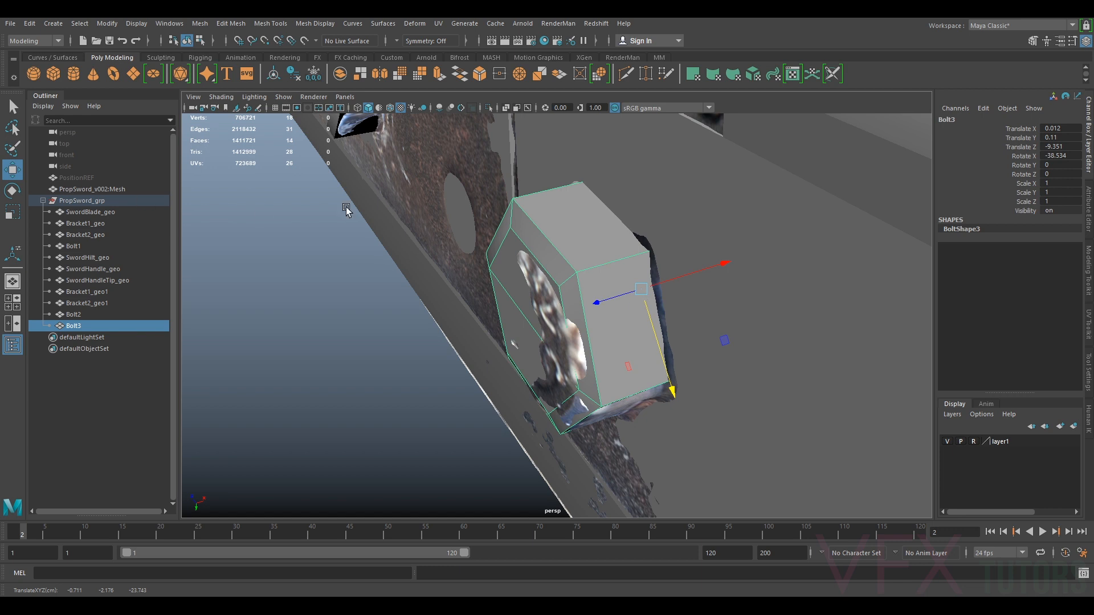
# Switch the Move tool's axis orientation to World
pyautogui.click(1089, 361)
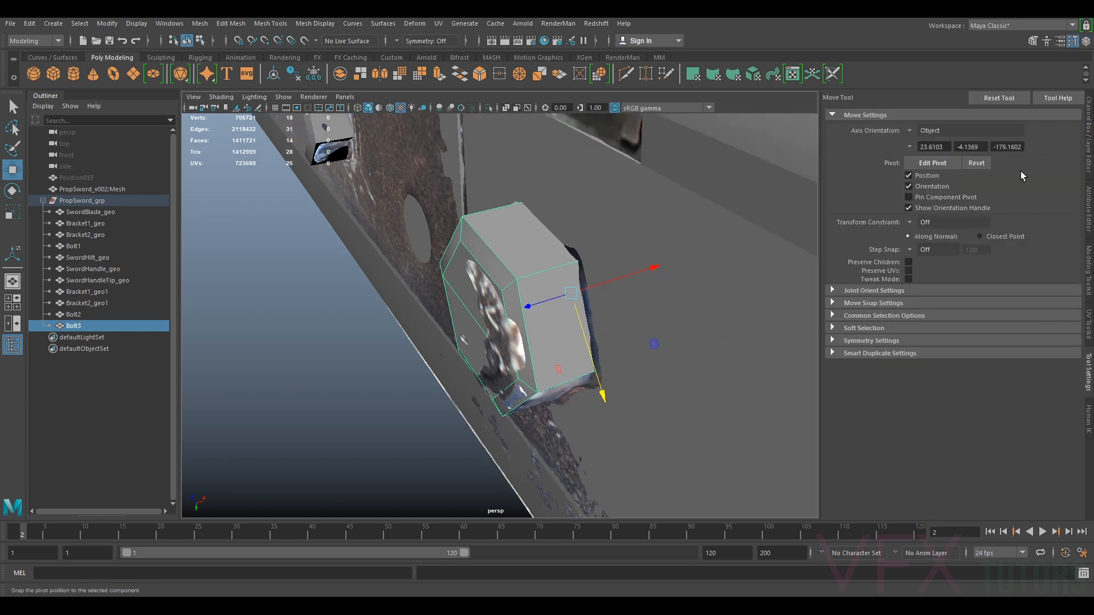
pyautogui.click(906, 129)
pyautogui.click(933, 148)
pyautogui.scroll(-5, 513, 319)
pyautogui.keyDown('alt'); pyautogui.moveTo(485, 322); pyautogui.dragTo(588, 313); pyautogui.keyUp('alt')
pyautogui.keyDown('alt'); pyautogui.moveTo(589, 313); pyautogui.dragTo(536, 308, button='middle'); pyautogui.keyUp('alt')
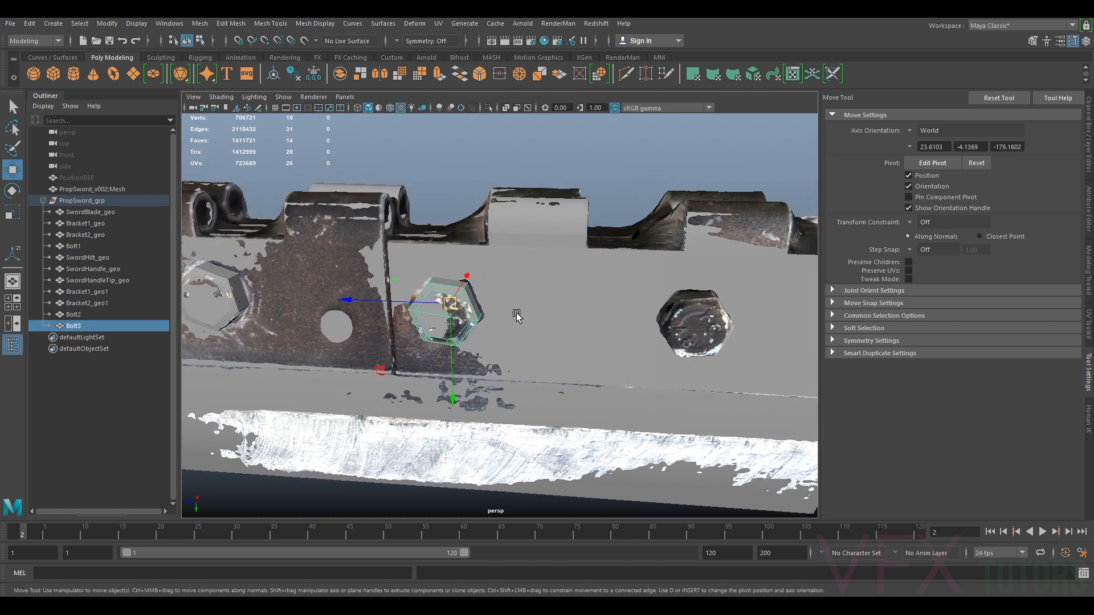
# Duplicate a bolt and place it on the next scanned bolt, rotating it to match
pyautogui.hotkey('ctrl', 'd')
pyautogui.keyDown('alt'); pyautogui.moveTo(673, 319); pyautogui.dragTo(621, 330); pyautogui.keyUp('alt')
pyautogui.keyDown('alt'); pyautogui.moveTo(621, 331); pyautogui.dragTo(673, 334, button='right'); pyautogui.keyUp('alt')
pyautogui.keyDown('alt'); pyautogui.moveTo(673, 333); pyautogui.dragTo(661, 313); pyautogui.keyUp('alt')
pyautogui.press('e')
pyautogui.moveTo(738, 245); pyautogui.dragTo(720, 234)
pyautogui.press('w')
pyautogui.moveTo(662, 315); pyautogui.dragTo(531, 355)
pyautogui.scroll(-5, 622, 323)
# Duplicate a bolt and move it across toward the bolts on the other side of the hilt
pyautogui.hotkey('ctrl', 'd')
pyautogui.keyDown('alt'); pyautogui.moveTo(446, 290); pyautogui.dragTo(497, 309); pyautogui.keyUp('alt')
pyautogui.keyDown('alt'); pyautogui.moveTo(497, 309); pyautogui.dragTo(572, 311, button='right'); pyautogui.keyUp('alt')
pyautogui.scroll(3, 572, 311)
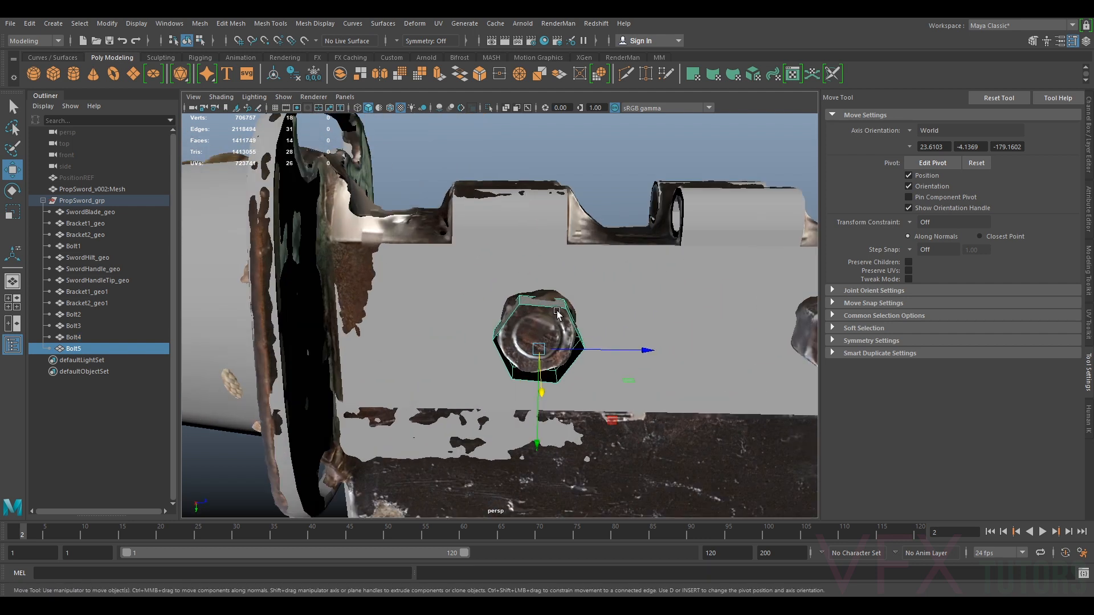
pyautogui.keyDown('alt'); pyautogui.moveTo(500, 327); pyautogui.dragTo(426, 330); pyautogui.keyUp('alt')
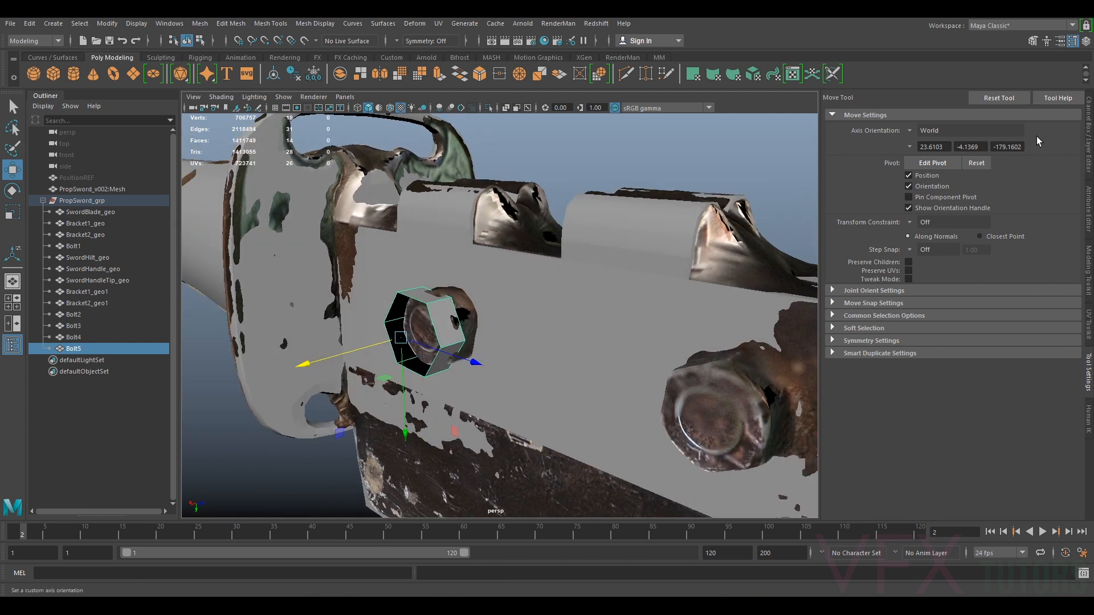
# Mirror the new bolt by setting its Scale X to -1
pyautogui.click(1089, 137)
pyautogui.moveTo(381, 360); pyautogui.dragTo(384, 359)
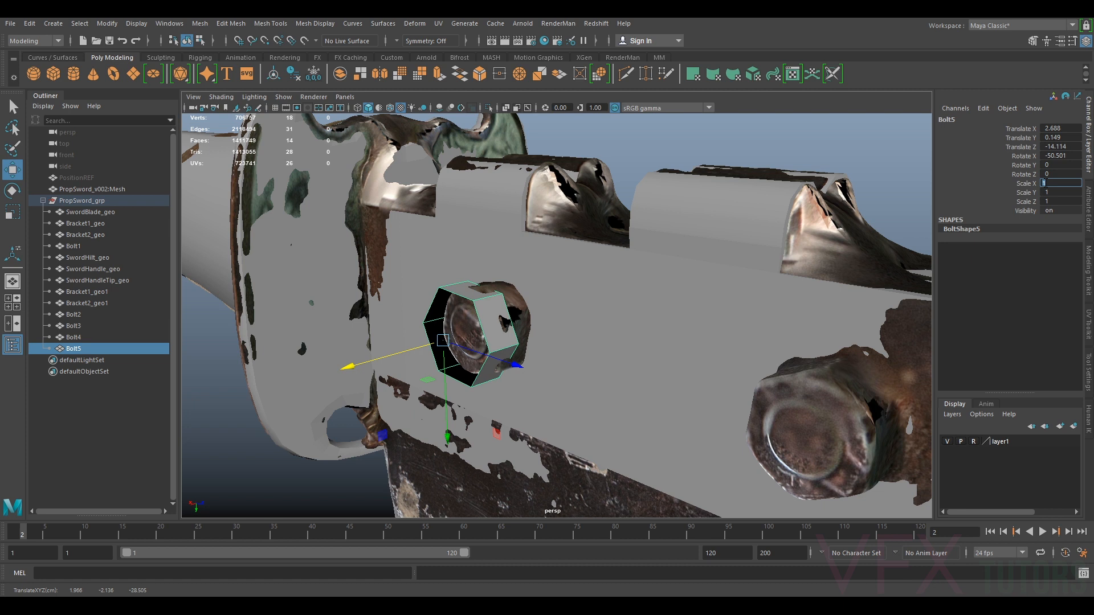
pyautogui.write('-1')
pyautogui.press('Return')
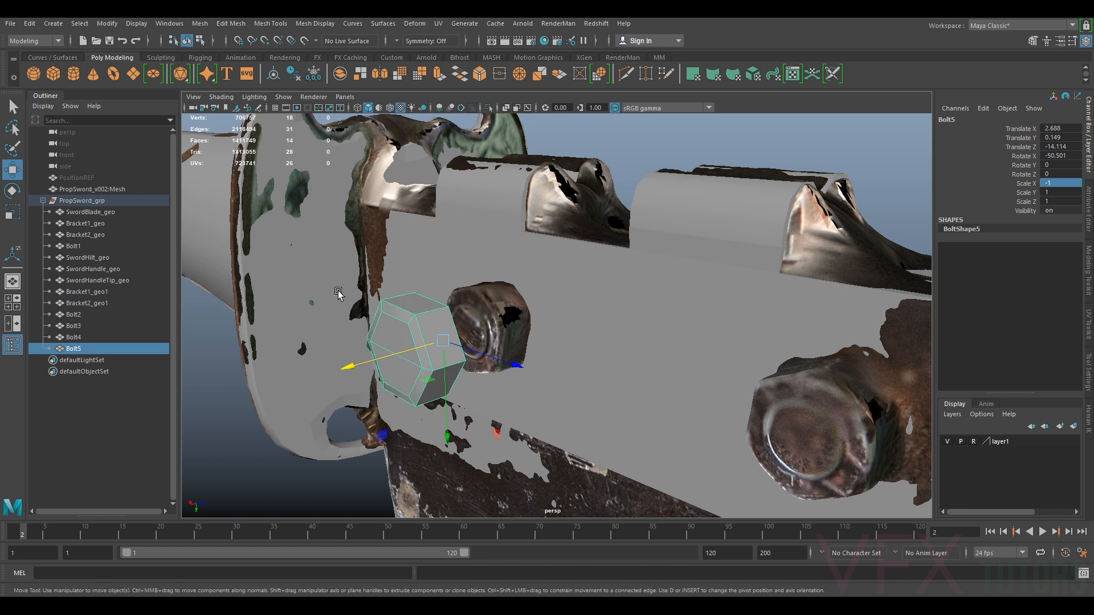
# Move the mirrored bolt onto the opposite-side scanned bolt and rotate it about -90 degrees in X
pyautogui.moveTo(358, 365); pyautogui.dragTo(524, 359)
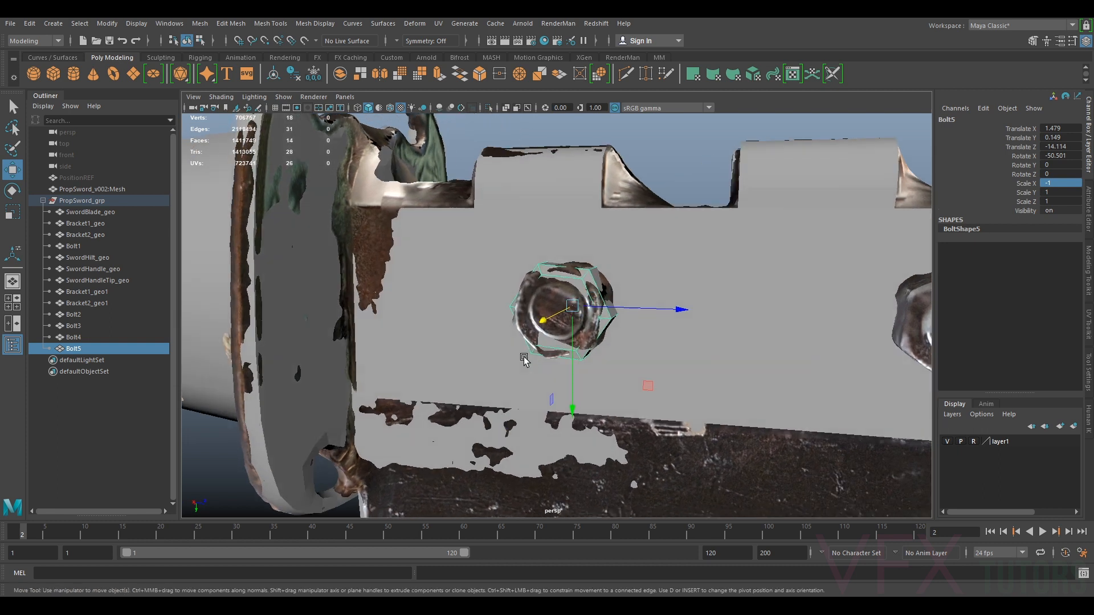
pyautogui.press('e')
pyautogui.moveTo(667, 268); pyautogui.dragTo(681, 342)
pyautogui.press('w')
pyautogui.moveTo(563, 312); pyautogui.dragTo(647, 352)
pyautogui.keyDown('alt'); pyautogui.moveTo(559, 380); pyautogui.dragTo(533, 367, button='middle'); pyautogui.keyUp('alt')
pyautogui.moveTo(544, 370); pyautogui.dragTo(552, 373)
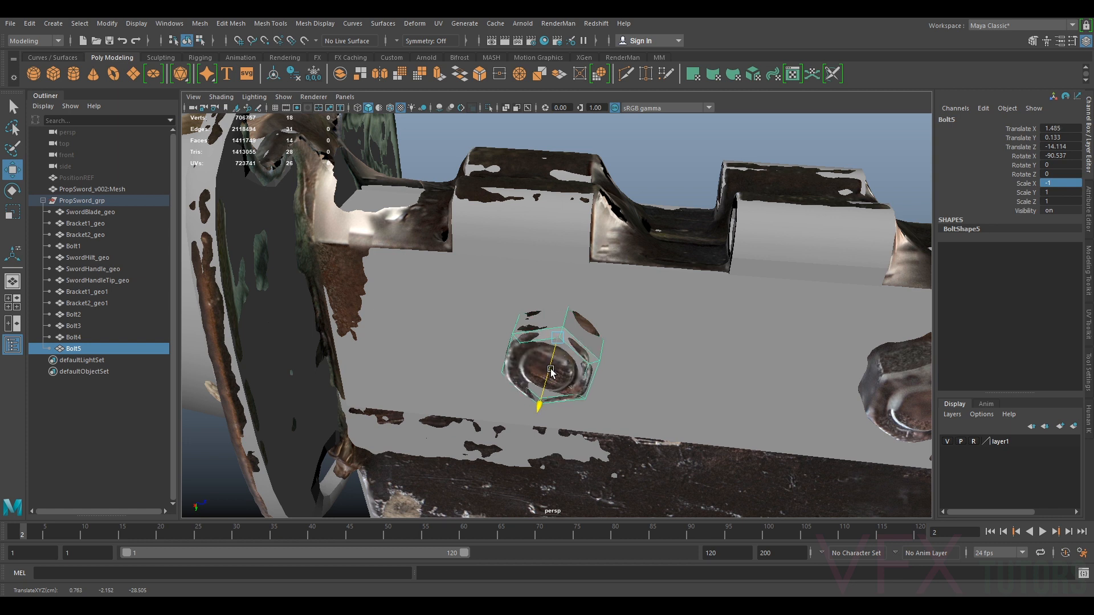
pyautogui.hotkey('ctrl', 'shift', 'd')
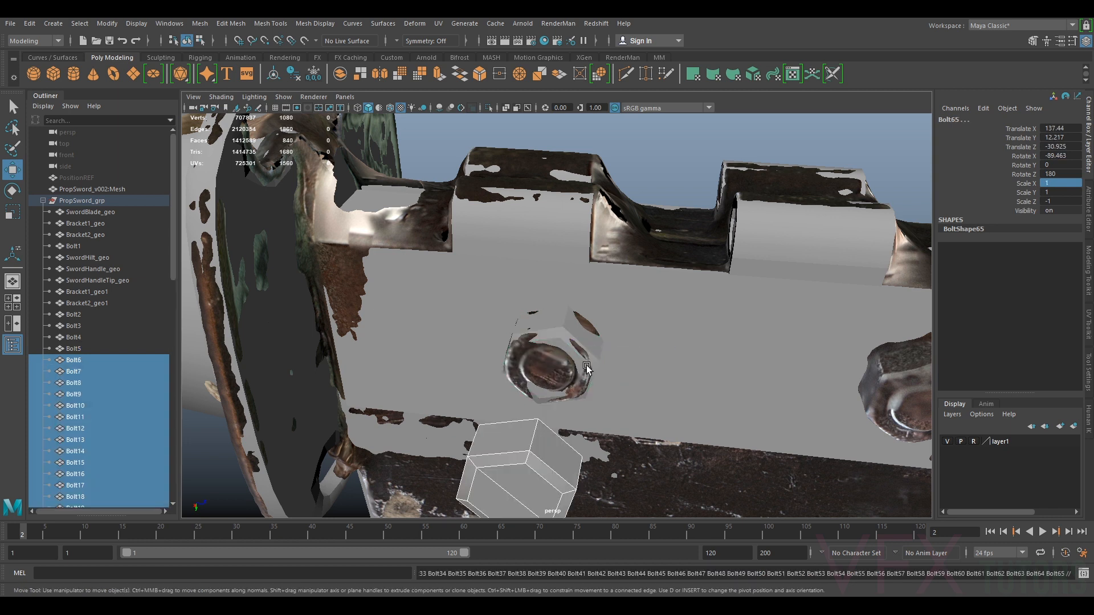
pyautogui.hotkey('ctrl', 'z')
# Duplicate the mirrored bolt and place it on the next opposite-side bolt, rotating it about -80 degrees
pyautogui.hotkey('ctrl', 'd')
pyautogui.scroll(-2, 608, 366)
pyautogui.keyDown('alt'); pyautogui.moveTo(663, 362); pyautogui.dragTo(577, 327, button='middle'); pyautogui.keyUp('alt')
pyautogui.moveTo(547, 302); pyautogui.dragTo(820, 343)
pyautogui.press('e')
pyautogui.moveTo(798, 245); pyautogui.dragTo(777, 240)
pyautogui.press('w')
pyautogui.moveTo(767, 327); pyautogui.dragTo(705, 354)
pyautogui.hotkey('ctrl', 'z')
# Scale the new bolt up slightly to about -1.16 in X
pyautogui.press('r')
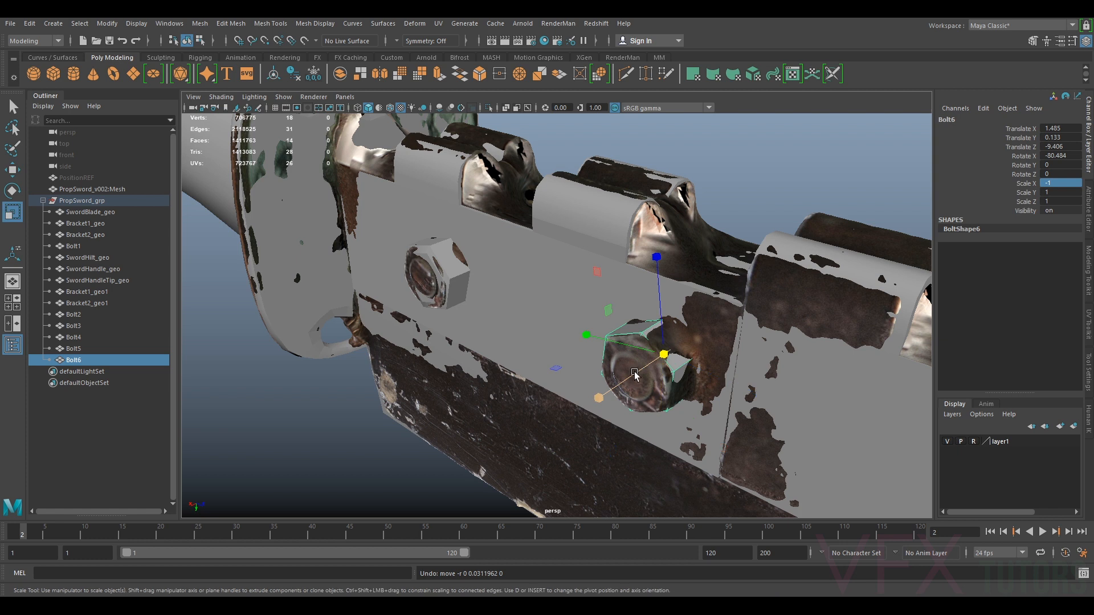
pyautogui.moveTo(627, 379)
pyautogui.mouseDown()
pyautogui.moveTo(677, 358)
pyautogui.moveTo(631, 377)
pyautogui.mouseUp()
pyautogui.press('w')
pyautogui.press('r')
# Scale the previous mirrored bolt slightly to about -1.06 in X
pyautogui.click(456, 264)
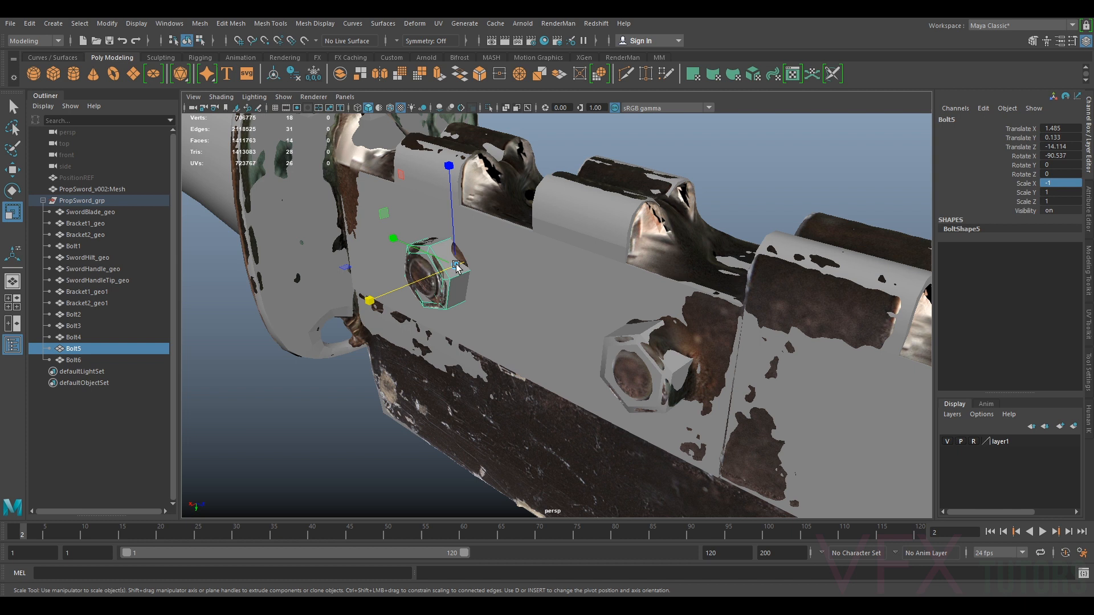
pyautogui.moveTo(434, 280); pyautogui.dragTo(430, 278, button='middle')
pyautogui.press('w')
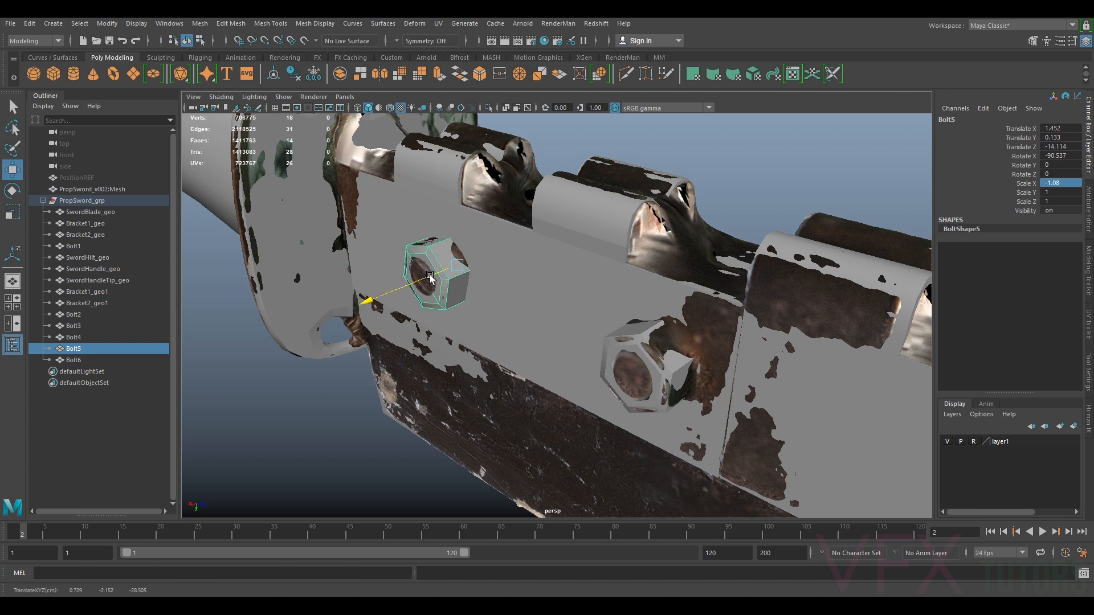
pyautogui.click(684, 376)
pyautogui.keyDown('alt'); pyautogui.moveTo(683, 376); pyautogui.dragTo(656, 368, button='right'); pyautogui.keyUp('alt')
pyautogui.keyDown('alt'); pyautogui.moveTo(655, 367); pyautogui.dragTo(679, 378); pyautogui.keyUp('alt')
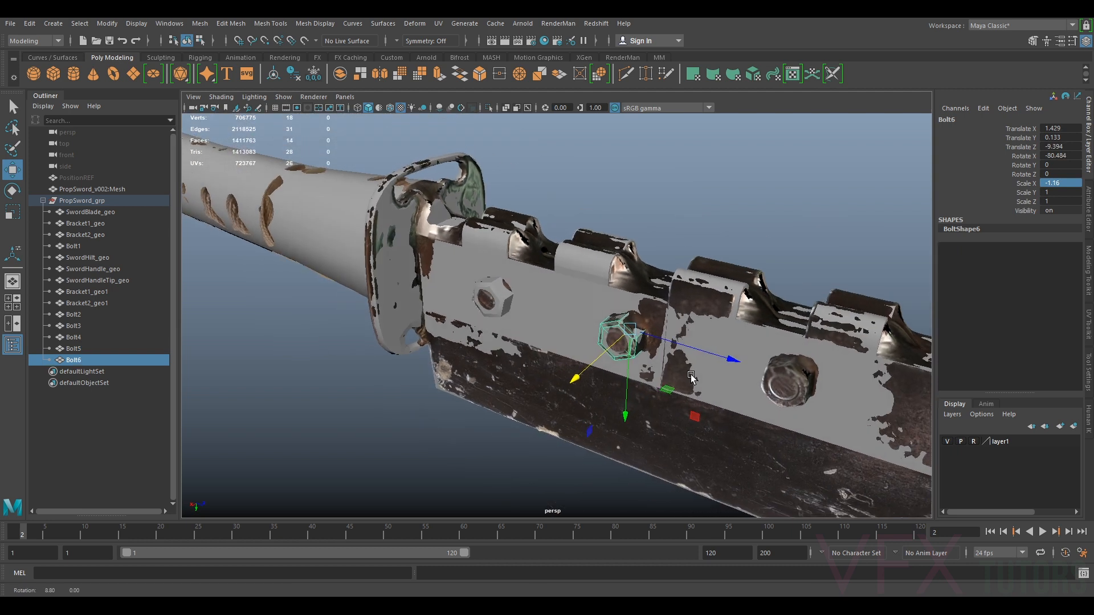
# Duplicate a bolt, move it onto the next scanned bolt along the hilt and adjust its rotation
pyautogui.hotkey('ctrl', 'd')
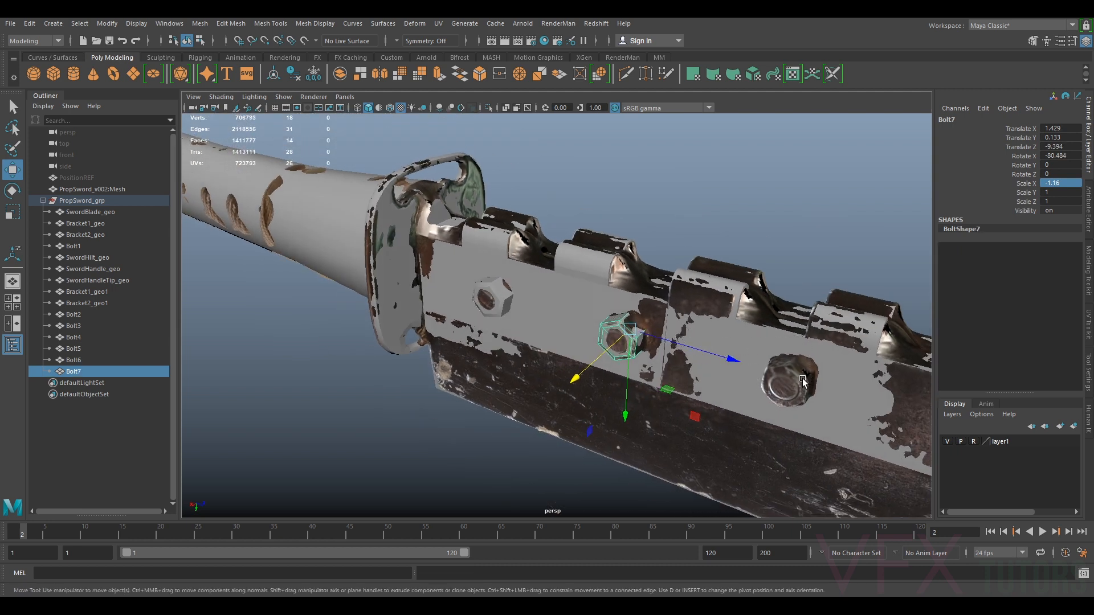
pyautogui.moveTo(701, 345); pyautogui.dragTo(843, 400)
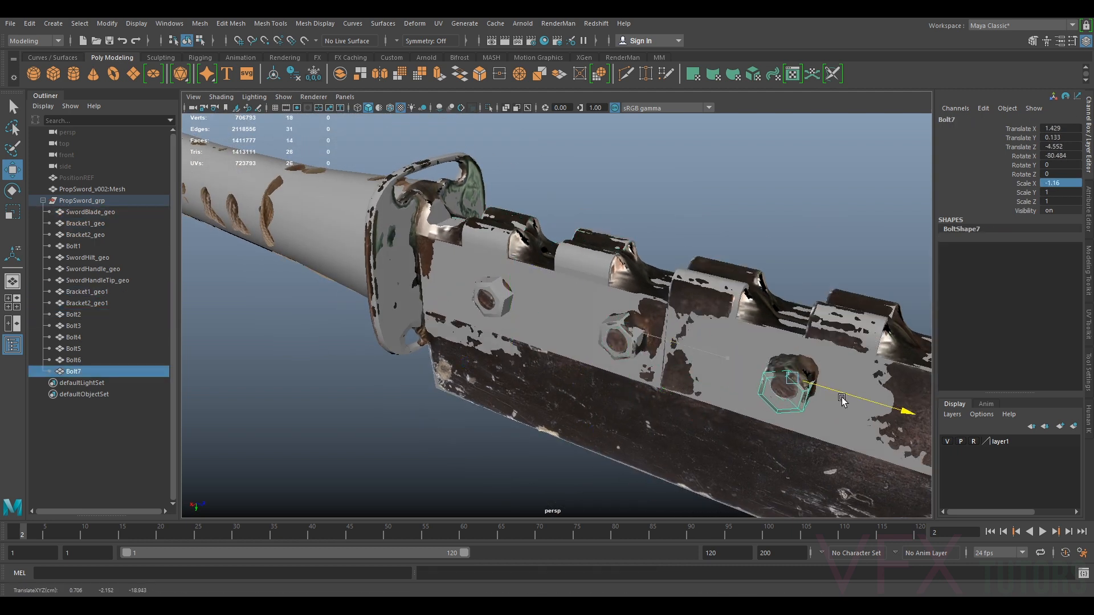
pyautogui.moveTo(785, 420); pyautogui.dragTo(786, 412)
pyautogui.keyDown('alt'); pyautogui.moveTo(812, 405); pyautogui.dragTo(699, 368, button='middle'); pyautogui.keyUp('alt')
pyautogui.keyDown('alt'); pyautogui.moveTo(698, 368); pyautogui.dragTo(725, 375, button='right'); pyautogui.keyUp('alt')
pyautogui.moveTo(786, 359); pyautogui.dragTo(787, 359)
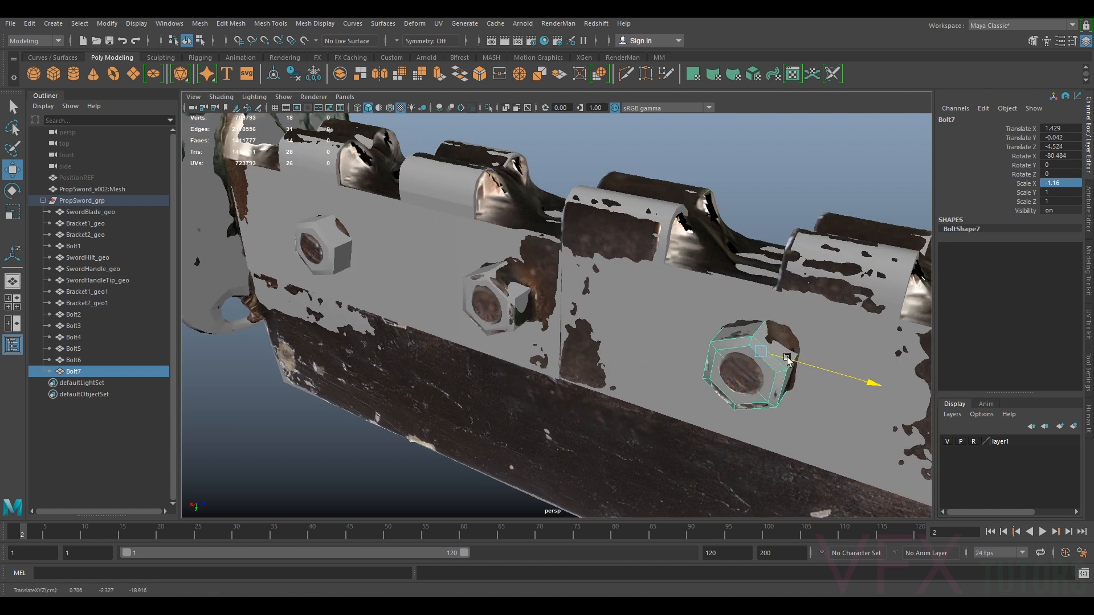
pyautogui.scroll(-5, 798, 373)
pyautogui.scroll(6, 801, 377)
pyautogui.press('e')
pyautogui.moveTo(859, 290); pyautogui.dragTo(855, 289)
pyautogui.press('w')
pyautogui.moveTo(780, 381)
pyautogui.mouseDown()
pyautogui.moveTo(787, 372)
pyautogui.moveTo(779, 379)
pyautogui.mouseUp()
pyautogui.scroll(-5, 807, 378)
pyautogui.scroll(3, 806, 378)
# Duplicate a bolt, place it on the last scanned bolt and rotate it about -58 degrees in X
pyautogui.hotkey('ctrl', 'd')
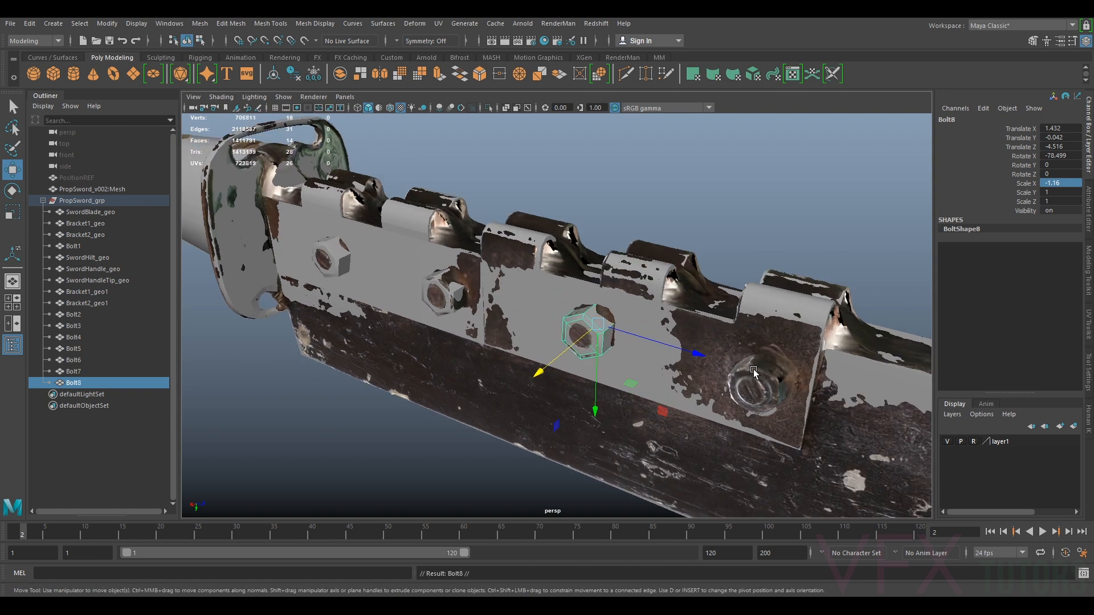
pyautogui.moveTo(696, 350); pyautogui.dragTo(833, 397)
pyautogui.scroll(4, 834, 397)
pyautogui.press('e')
pyautogui.keyDown('alt'); pyautogui.moveTo(851, 386); pyautogui.dragTo(722, 337, button='middle'); pyautogui.keyUp('alt')
pyautogui.moveTo(798, 300); pyautogui.dragTo(763, 281)
pyautogui.press('w')
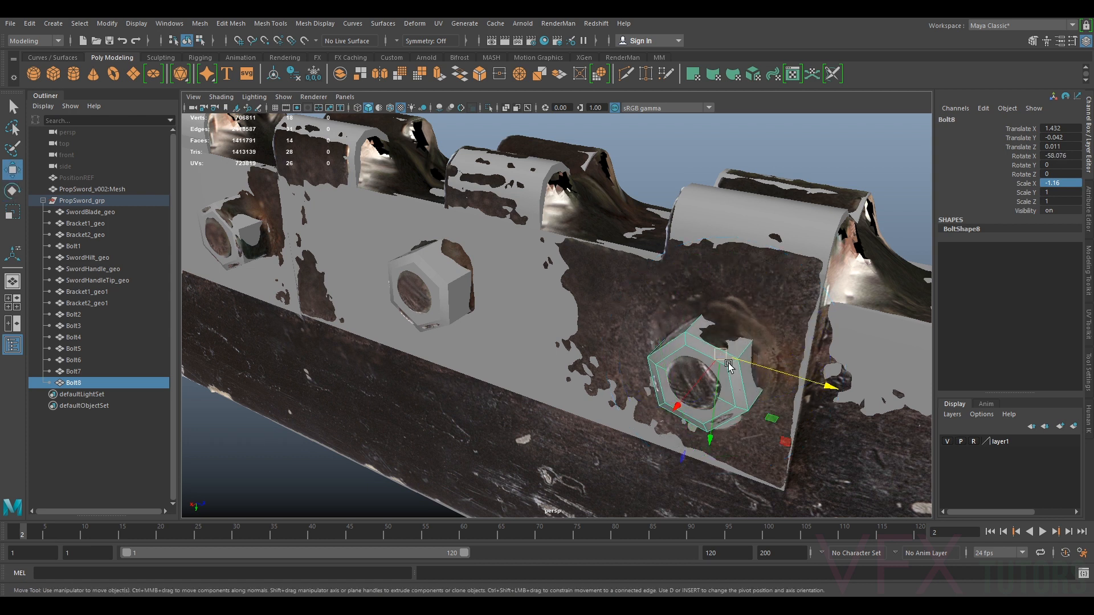
pyautogui.moveTo(735, 363); pyautogui.dragTo(739, 360)
pyautogui.moveTo(690, 390); pyautogui.dragTo(689, 392)
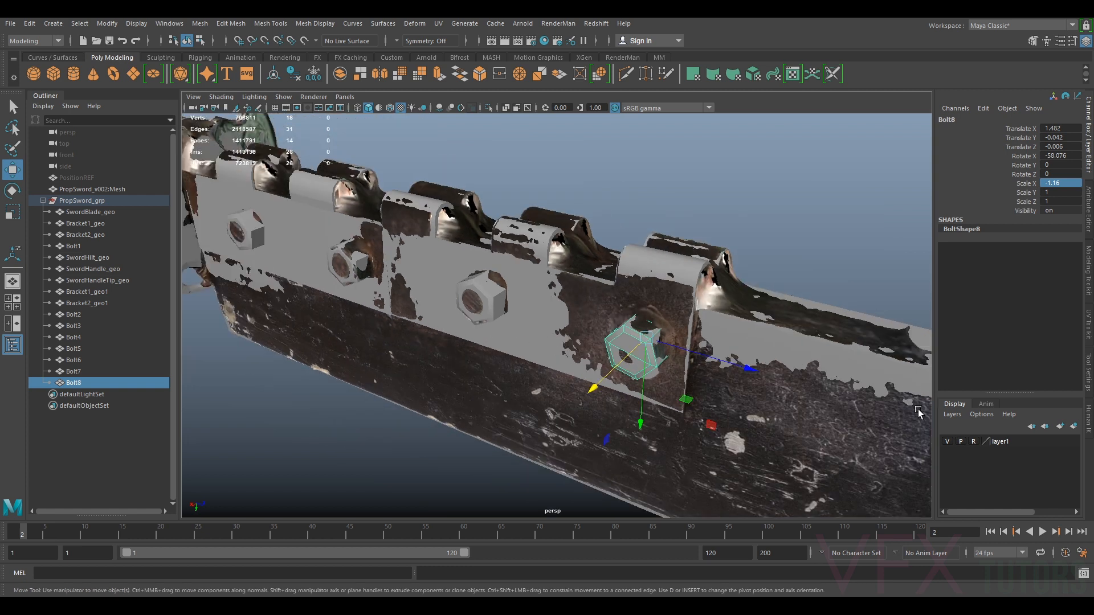
# Hide the scanned sword's display layer to see the bolts on their own
pyautogui.click(946, 442)
pyautogui.keyDown('alt'); pyautogui.moveTo(712, 421); pyautogui.dragTo(624, 338); pyautogui.keyUp('alt')
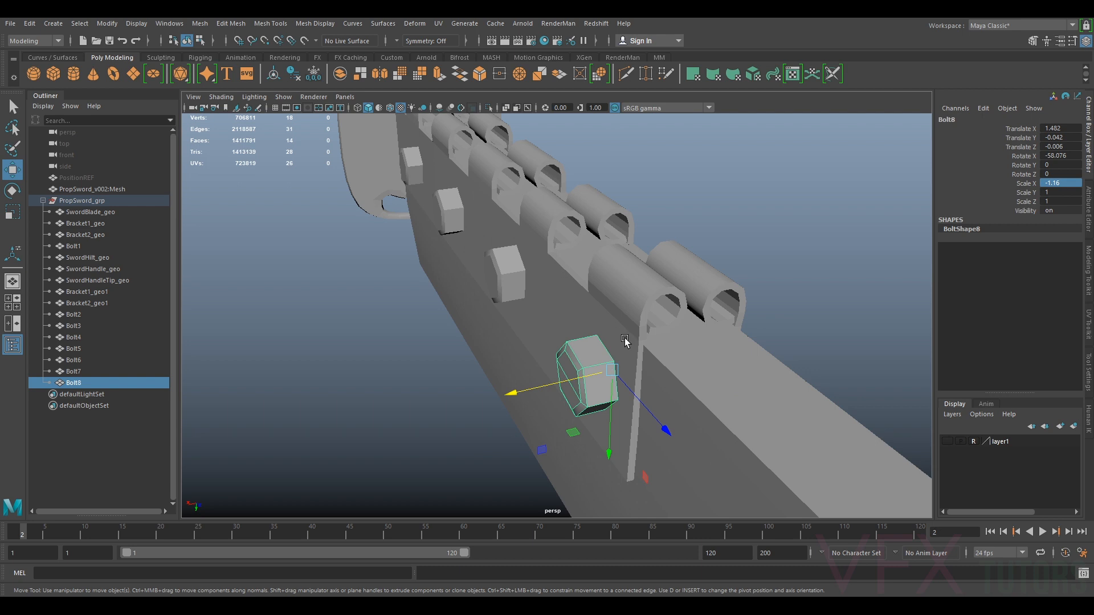
# Scale the last placed bolt slightly with the Scale tool
pyautogui.press('r')
pyautogui.moveTo(512, 392); pyautogui.dragTo(561, 385)
pyautogui.press('w')
pyautogui.click(516, 281)
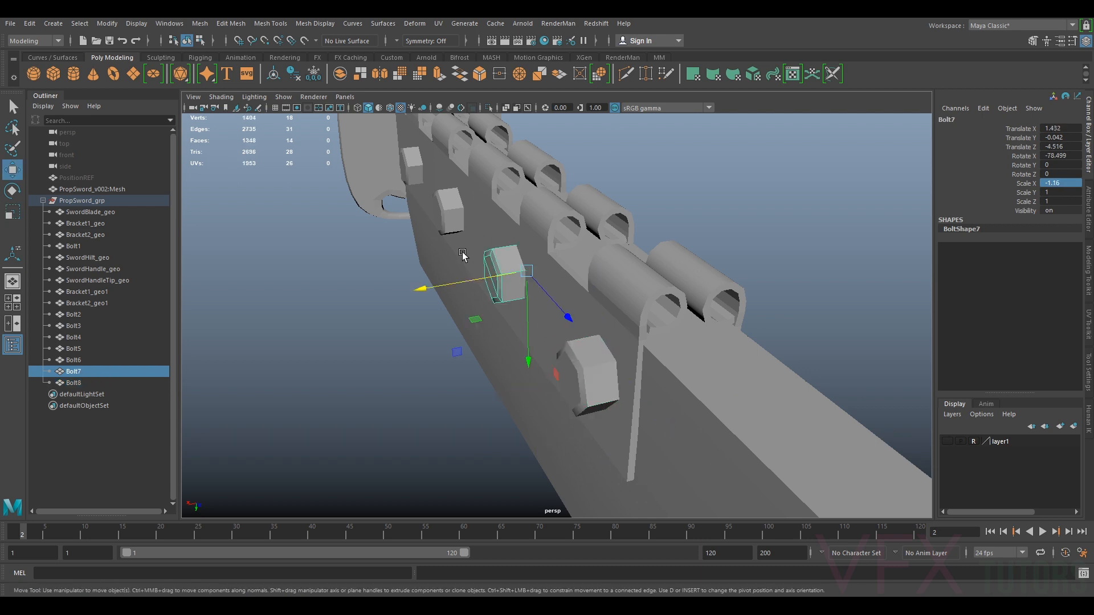
# Select all eight bolts and freeze their transformations
pyautogui.click(437, 206)
pyautogui.click(401, 161)
pyautogui.keyDown('alt'); pyautogui.moveTo(401, 161); pyautogui.dragTo(437, 203); pyautogui.keyUp('alt')
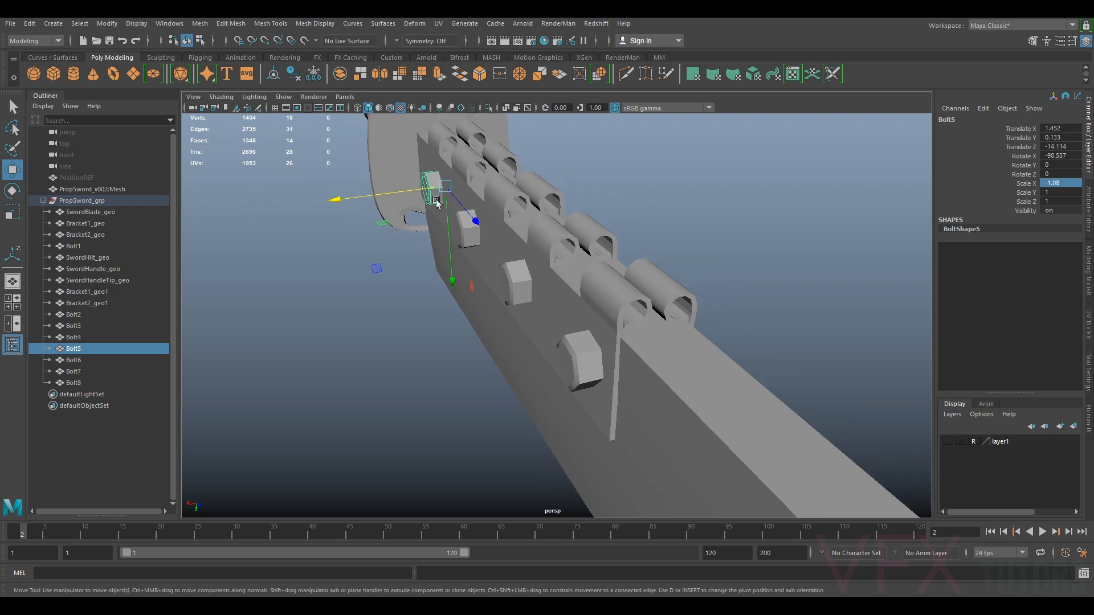
pyautogui.keyDown('shift'); pyautogui.click(469, 243); pyautogui.keyUp('shift')
pyautogui.keyDown('shift'); pyautogui.click(515, 280); pyautogui.keyUp('shift')
pyautogui.keyDown('shift'); pyautogui.click(580, 359); pyautogui.keyUp('shift')
pyautogui.keyDown('alt'); pyautogui.moveTo(696, 284); pyautogui.dragTo(471, 329); pyautogui.keyUp('alt')
pyautogui.keyDown('shift'); pyautogui.click(401, 368); pyautogui.keyUp('shift')
pyautogui.keyDown('shift'); pyautogui.click(504, 288); pyautogui.keyUp('shift')
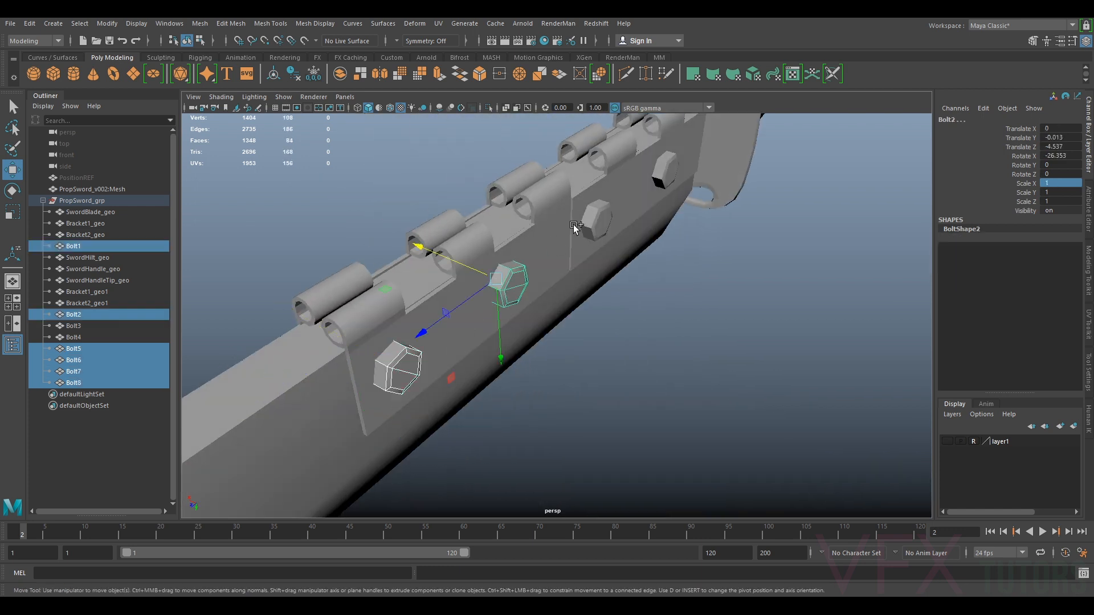
pyautogui.keyDown('shift'); pyautogui.click(598, 220); pyautogui.keyUp('shift')
pyautogui.keyDown('shift'); pyautogui.click(678, 177); pyautogui.keyUp('shift')
pyautogui.click(313, 73)
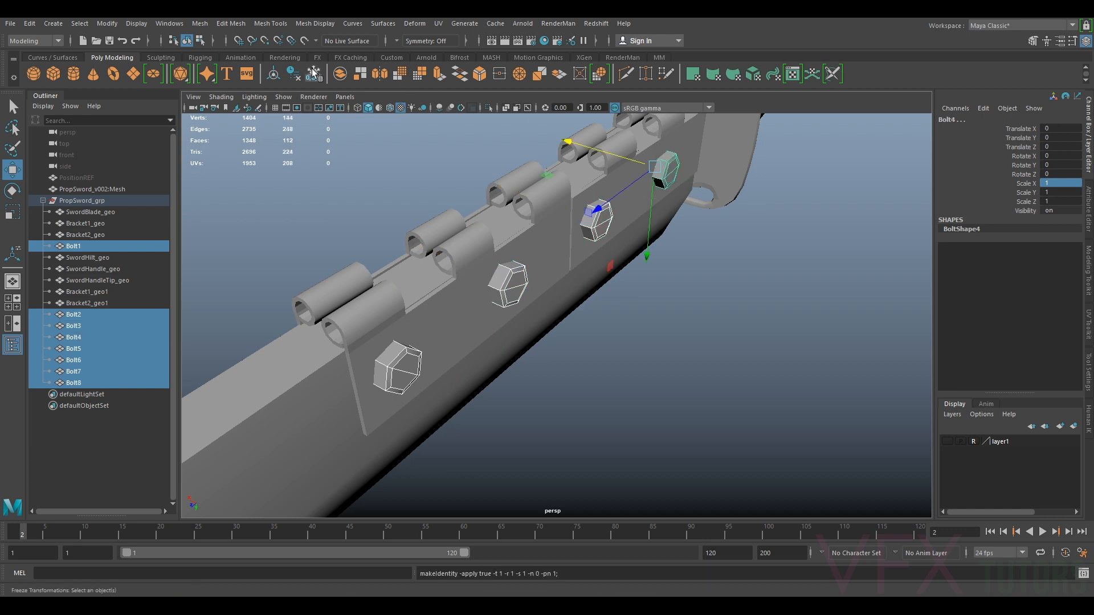
# Delete the construction history of the selected bolts
pyautogui.click(32, 23)
pyautogui.moveTo(90, 130)
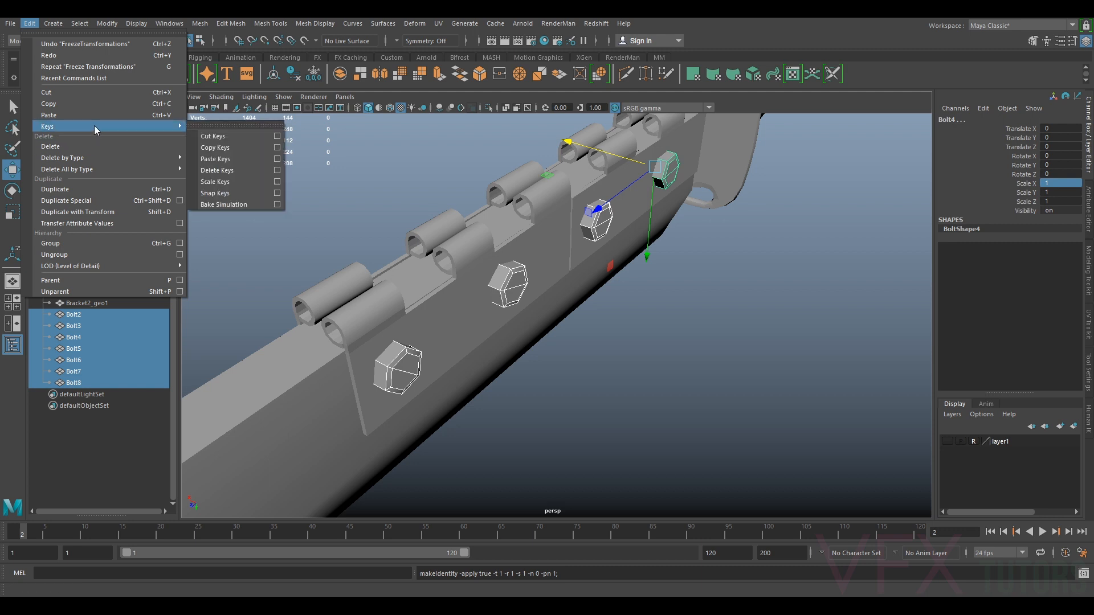
pyautogui.click(219, 165)
# Select one bolt and open the UV Editor
pyautogui.keyDown('alt'); pyautogui.moveTo(501, 254); pyautogui.dragTo(323, 265); pyautogui.keyUp('alt')
pyautogui.click(322, 265)
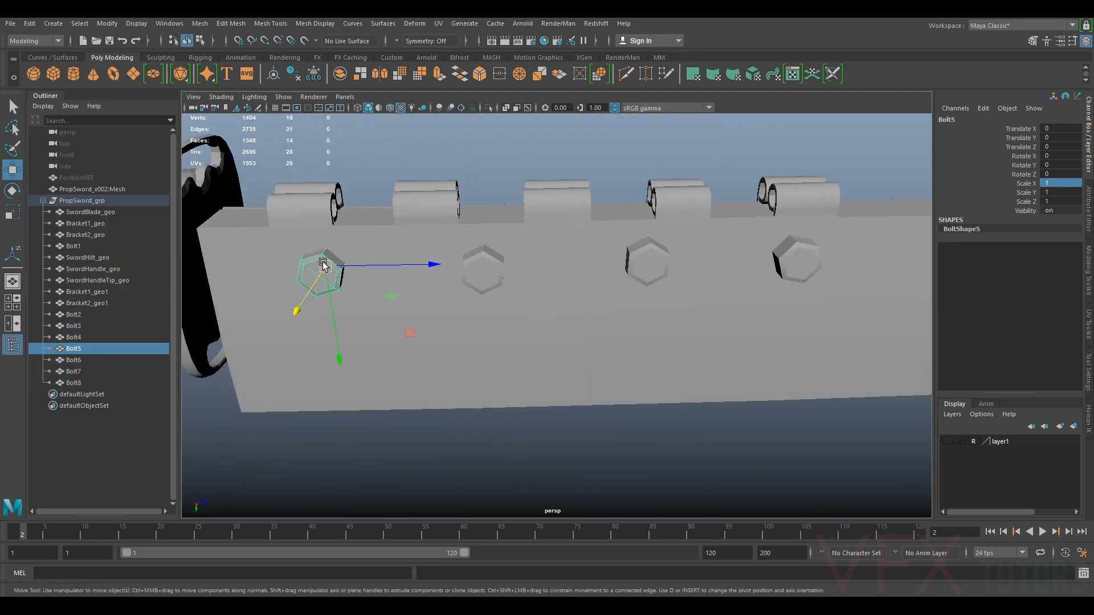
pyautogui.click(437, 24)
pyautogui.click(471, 44)
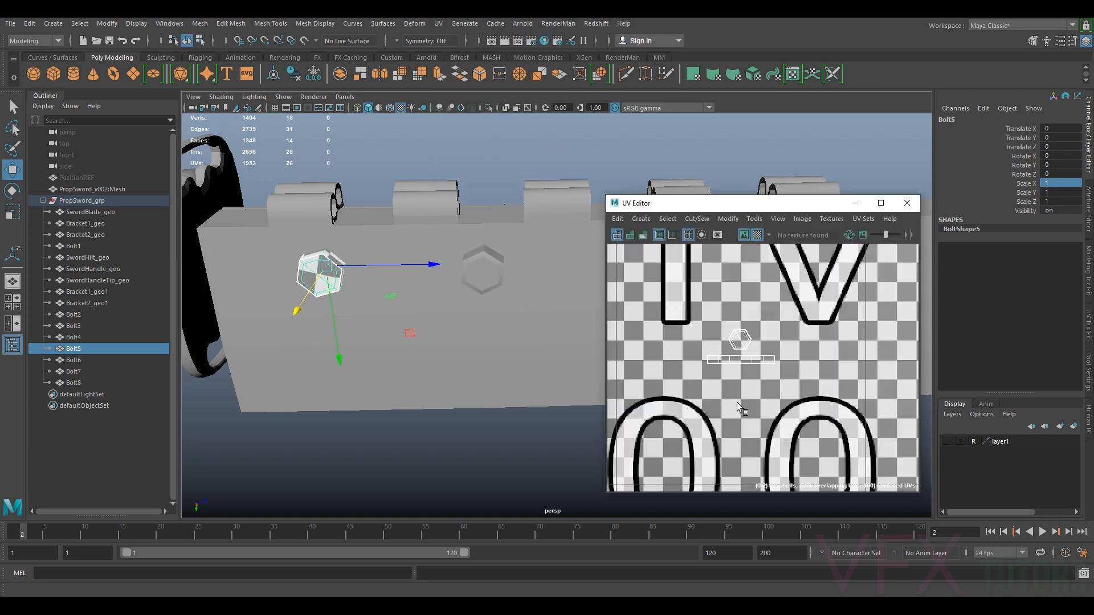
# Select all eight bolts, Bolt1 through Bolt8, and unfold their UVs together
pyautogui.moveTo(741, 343); pyautogui.dragTo(705, 340, button='right')
pyautogui.moveTo(781, 308); pyautogui.dragTo(701, 371)
pyautogui.moveTo(740, 342); pyautogui.dragTo(760, 327, button='right')
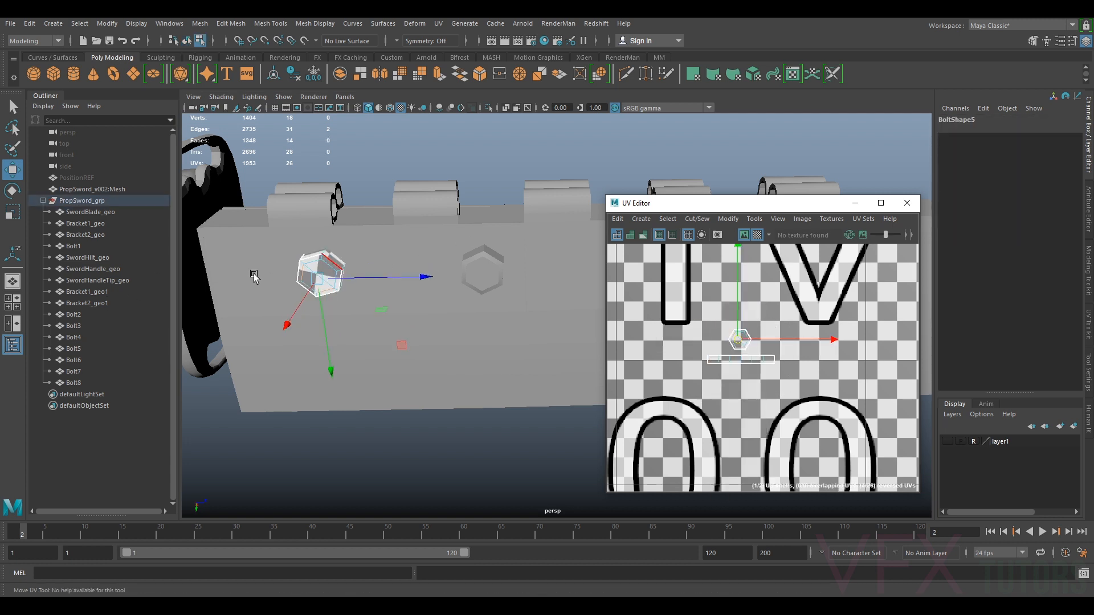
pyautogui.moveTo(76, 245); pyautogui.dragTo(78, 308)
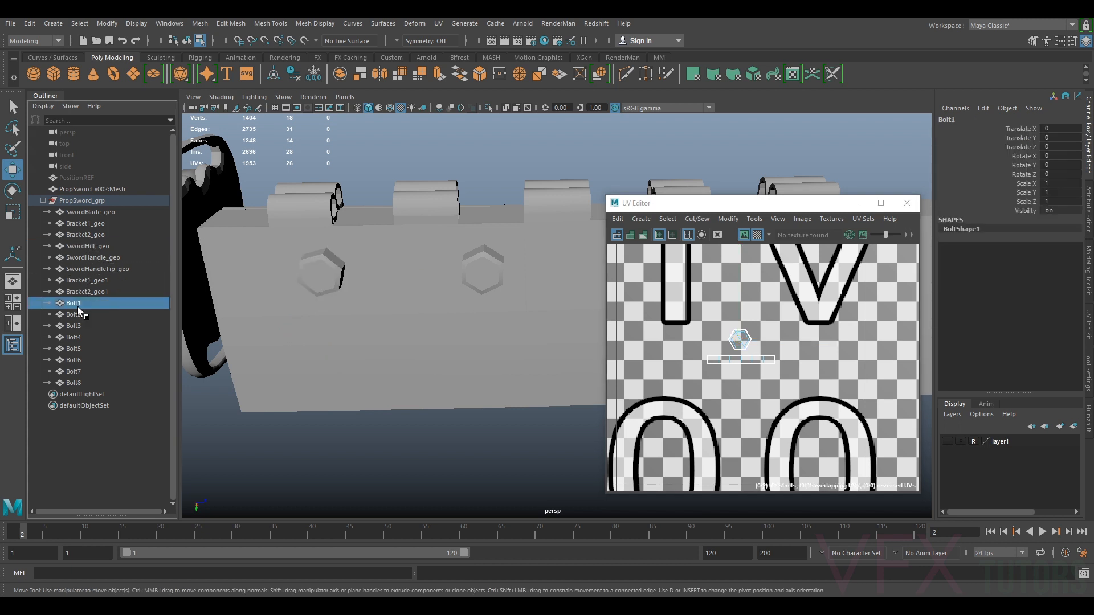
pyautogui.keyDown('shift'); pyautogui.click(84, 377); pyautogui.keyUp('shift')
pyautogui.moveTo(740, 342); pyautogui.dragTo(708, 327, button='right')
pyautogui.moveTo(814, 317); pyautogui.dragTo(692, 397)
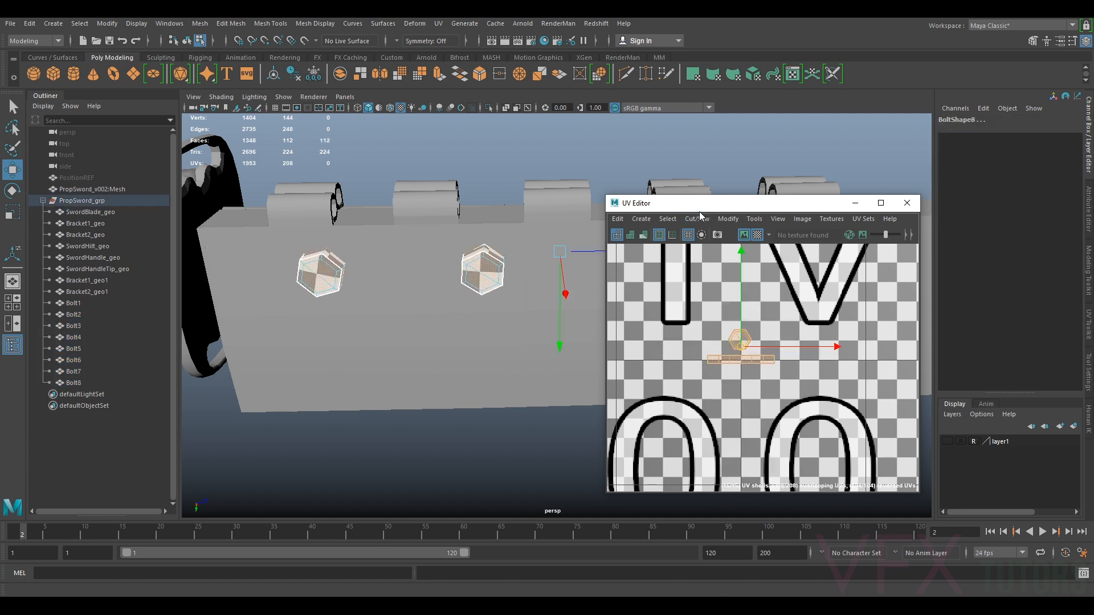
pyautogui.click(728, 219)
pyautogui.click(740, 575)
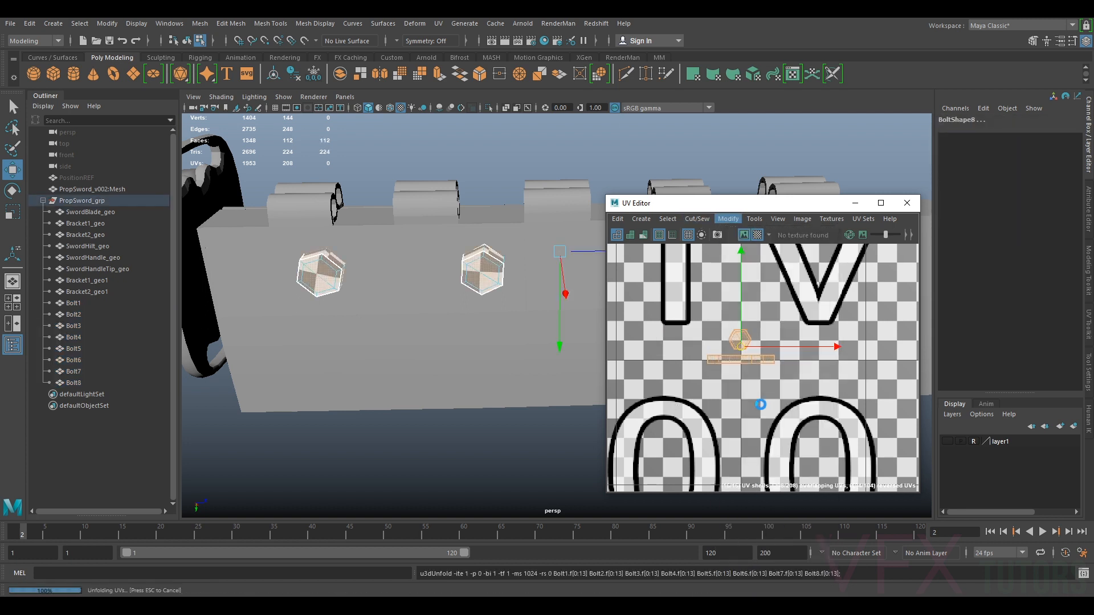
# Lay out the eight bolts' UV shells in the 0-1 UV space
pyautogui.click(1088, 329)
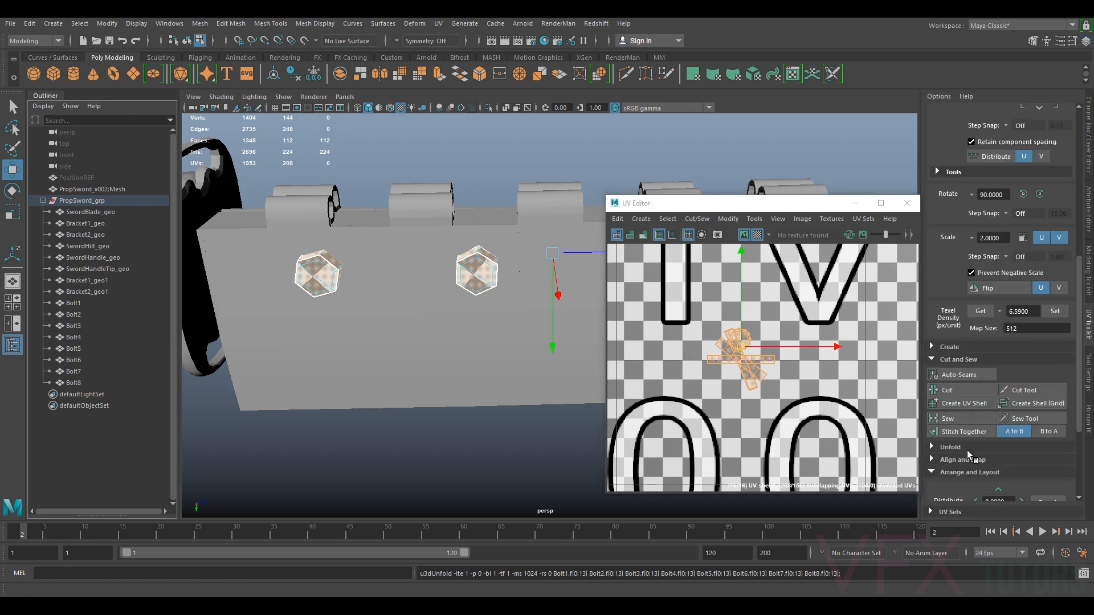
pyautogui.scroll(-5, 969, 454)
pyautogui.click(958, 396)
pyautogui.scroll(2, 747, 351)
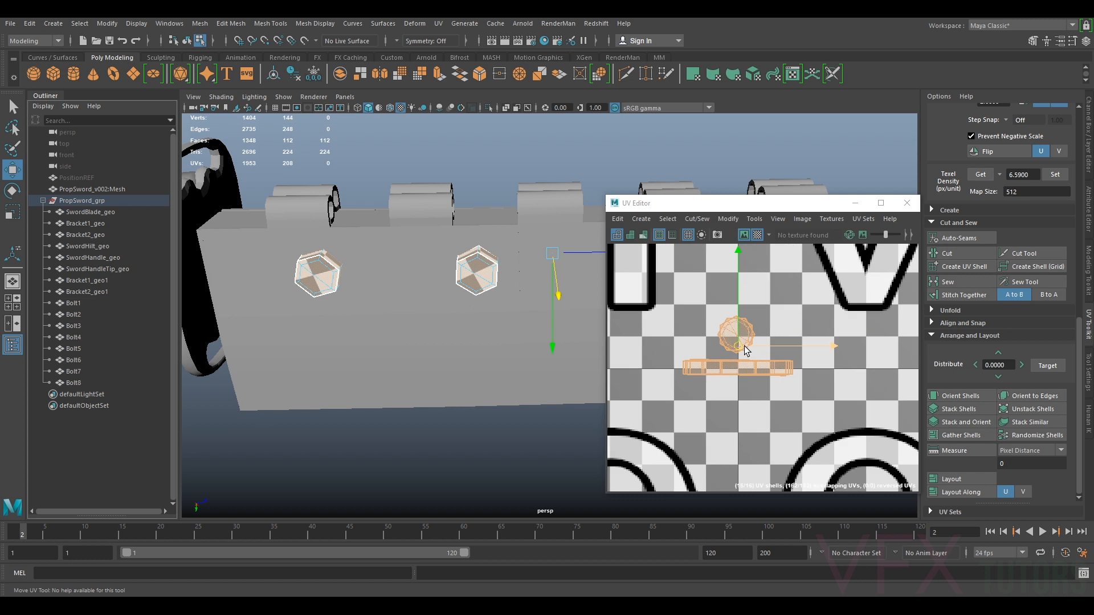
pyautogui.scroll(1, 749, 350)
pyautogui.scroll(-3, 758, 350)
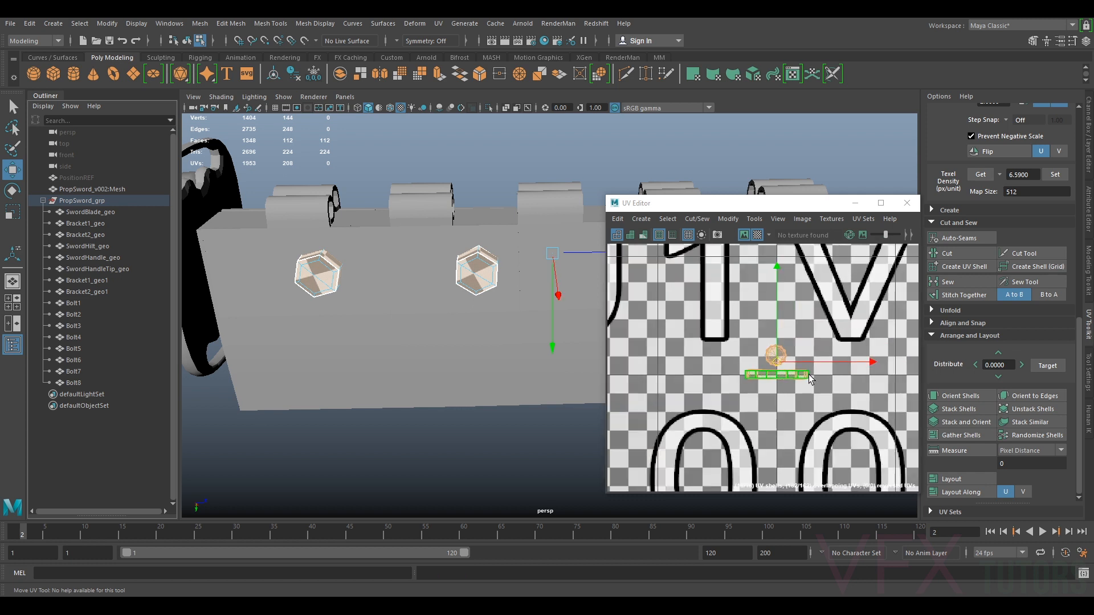
pyautogui.click(959, 482)
pyautogui.scroll(-6, 784, 345)
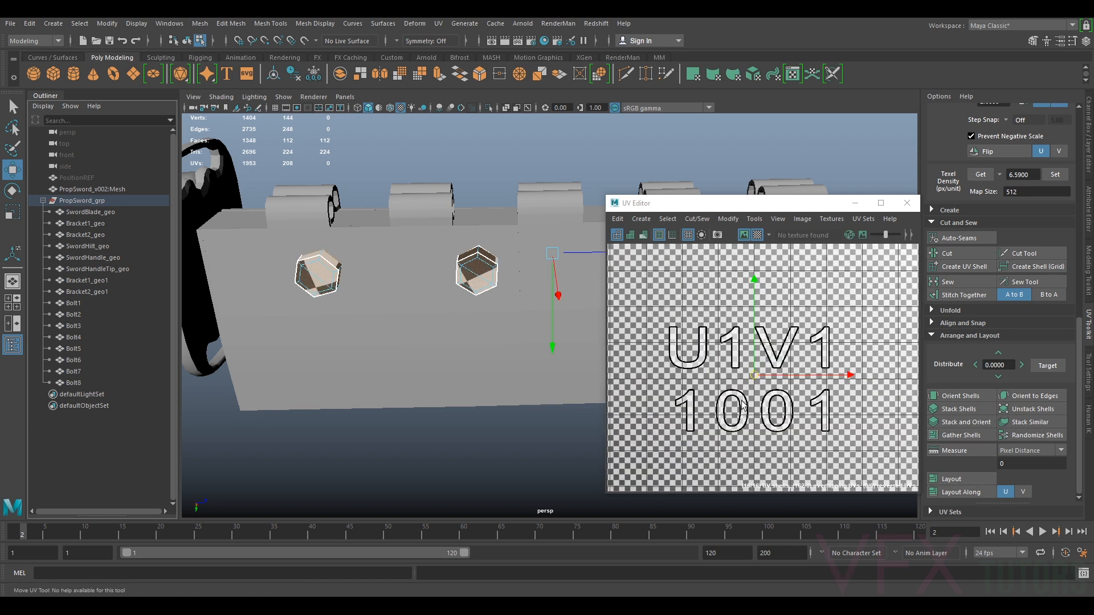
pyautogui.scroll(5, 785, 344)
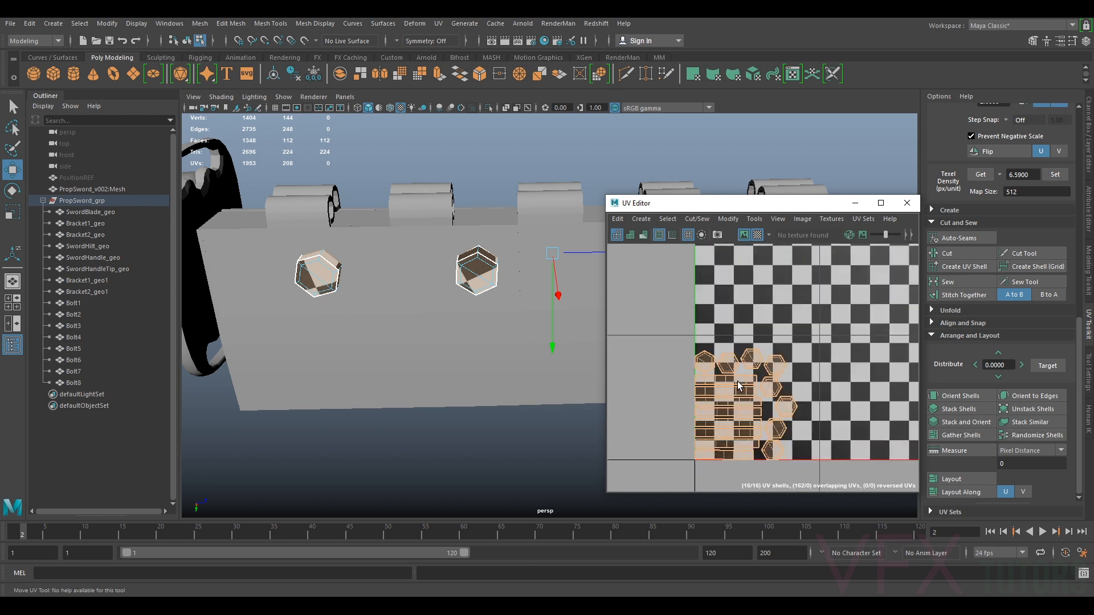
pyautogui.scroll(-4, 758, 387)
pyautogui.scroll(4, 741, 381)
pyautogui.scroll(-3, 823, 338)
pyautogui.scroll(-2, 727, 429)
pyautogui.scroll(-2, 723, 429)
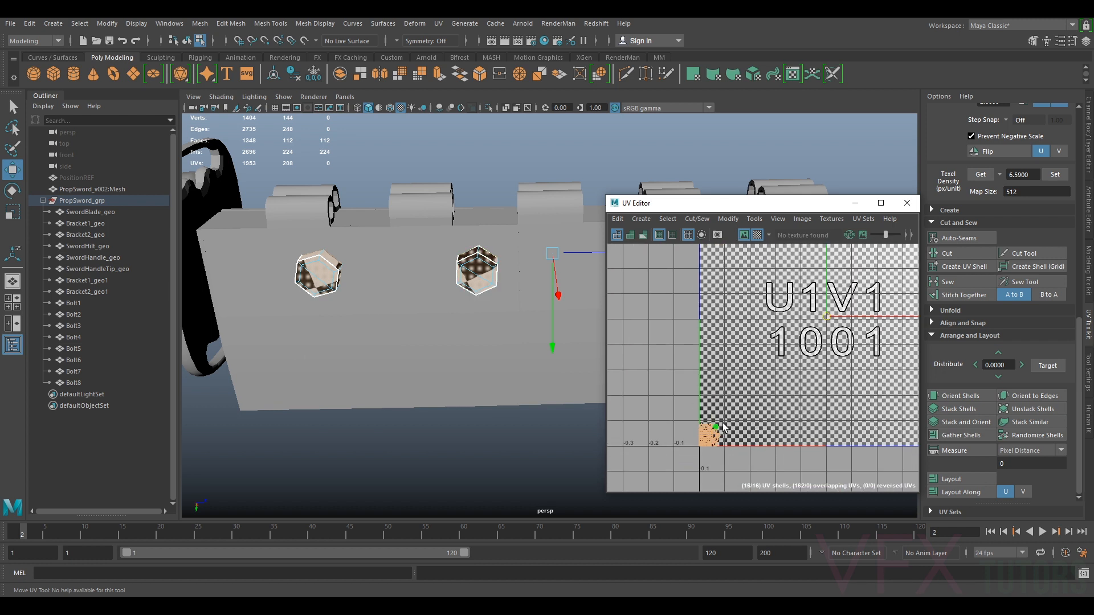
pyautogui.scroll(-2, 712, 438)
# Select every sword part from SwordBlade_geo to Bolt8 to show all their UVs together
pyautogui.click(739, 411)
pyautogui.moveTo(676, 469); pyautogui.dragTo(790, 363)
pyautogui.moveTo(477, 272); pyautogui.dragTo(506, 263, button='right')
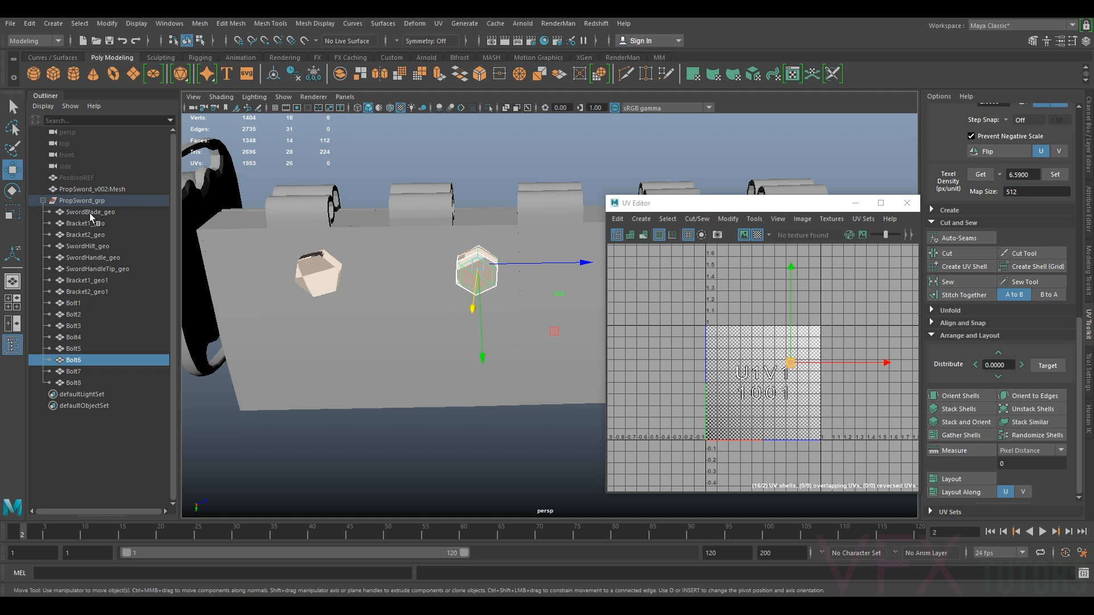
pyautogui.click(90, 213)
pyautogui.keyDown('shift'); pyautogui.click(85, 383); pyautogui.keyUp('shift')
pyautogui.keyDown('alt'); pyautogui.moveTo(736, 366); pyautogui.dragTo(821, 377, button='right'); pyautogui.keyUp('alt')
pyautogui.keyDown('alt'); pyautogui.moveTo(821, 377); pyautogui.dragTo(791, 335, button='middle'); pyautogui.keyUp('alt')
pyautogui.moveTo(792, 302); pyautogui.dragTo(758, 288, button='right')
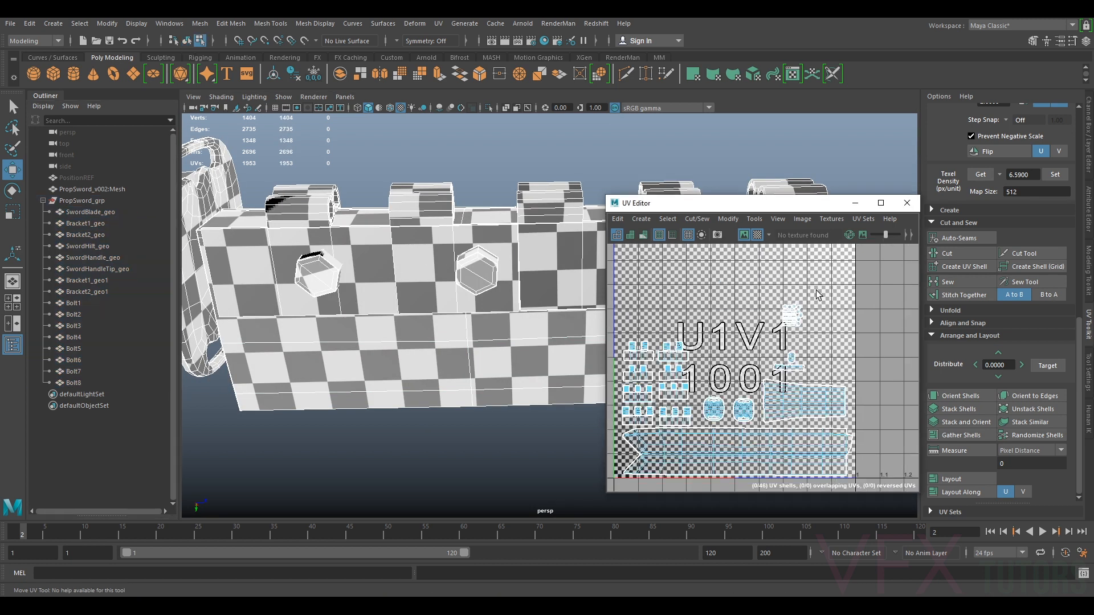
# Move the bolt UV shells into the free space beside the other shells
pyautogui.click(791, 316)
pyautogui.moveTo(791, 318); pyautogui.dragTo(744, 380)
pyautogui.click(791, 359)
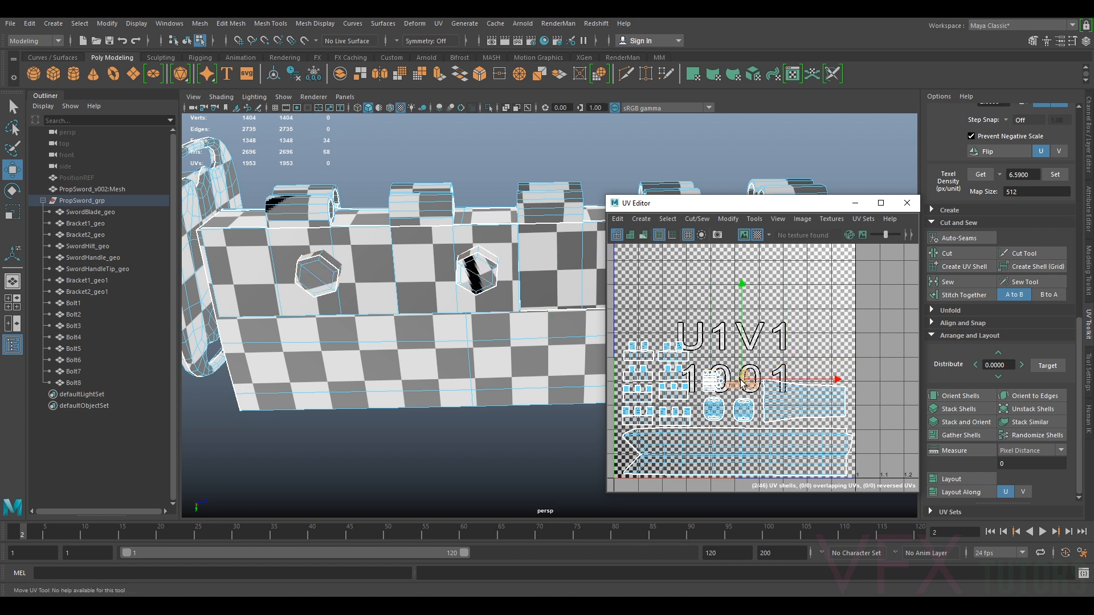
# Close the UV Editor and inspect the checker pattern across the whole sword
pyautogui.scroll(-5, 755, 368)
pyautogui.keyDown('alt'); pyautogui.moveTo(461, 337); pyautogui.dragTo(447, 353); pyautogui.keyUp('alt')
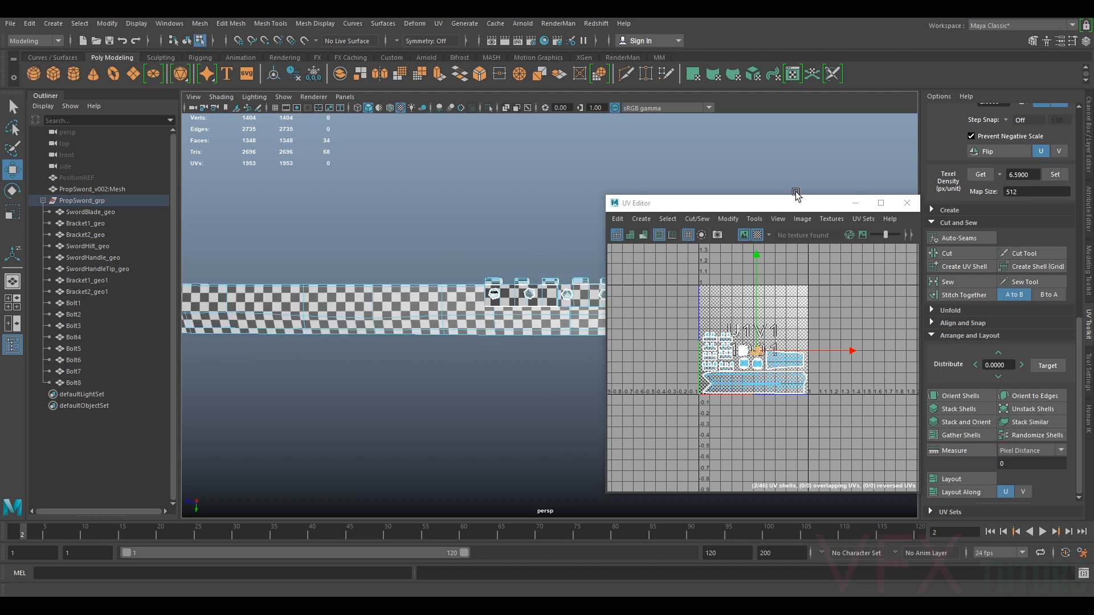
pyautogui.click(864, 205)
pyautogui.keyDown('alt'); pyautogui.moveTo(712, 342); pyautogui.dragTo(527, 380); pyautogui.keyUp('alt')
pyautogui.press('q')
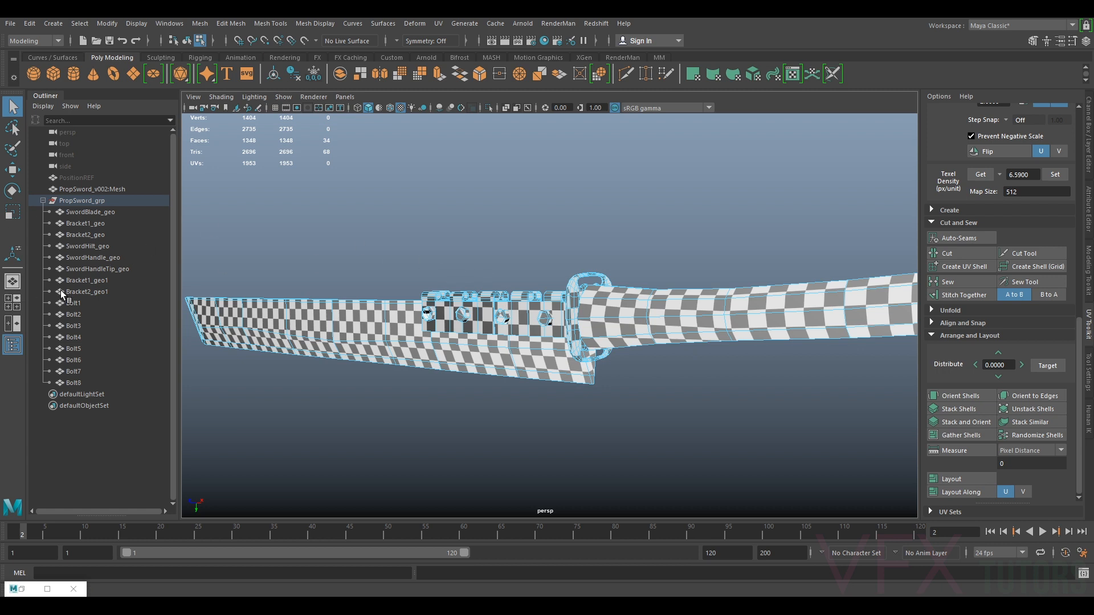
# Select Bolt1 through Bolt8 and combine them into a single mesh
pyautogui.click(77, 302)
pyautogui.keyDown('shift'); pyautogui.click(73, 382); pyautogui.keyUp('shift')
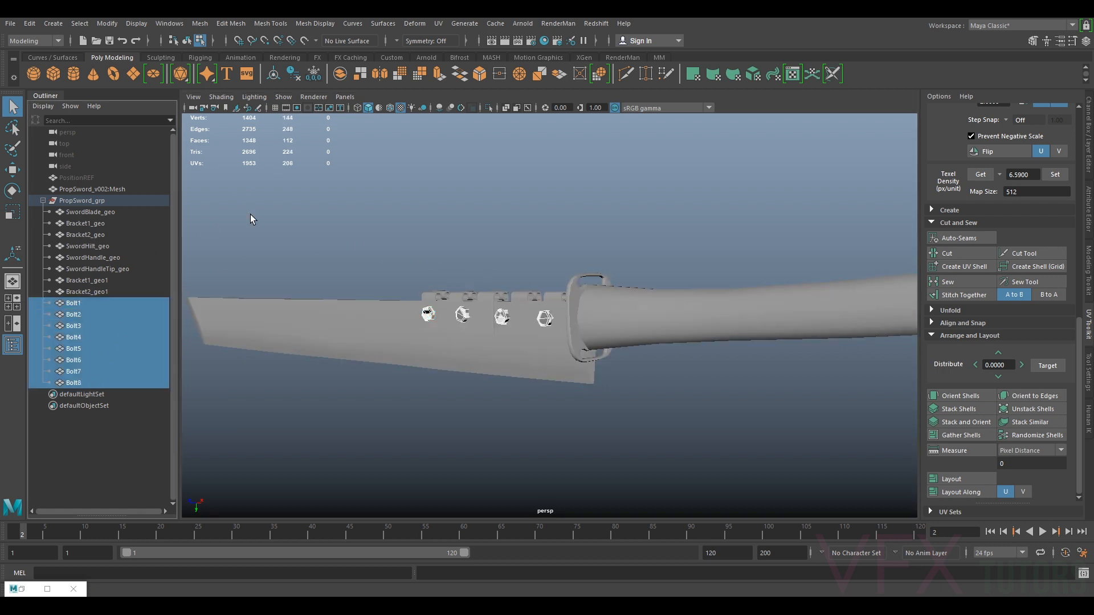
pyautogui.click(200, 24)
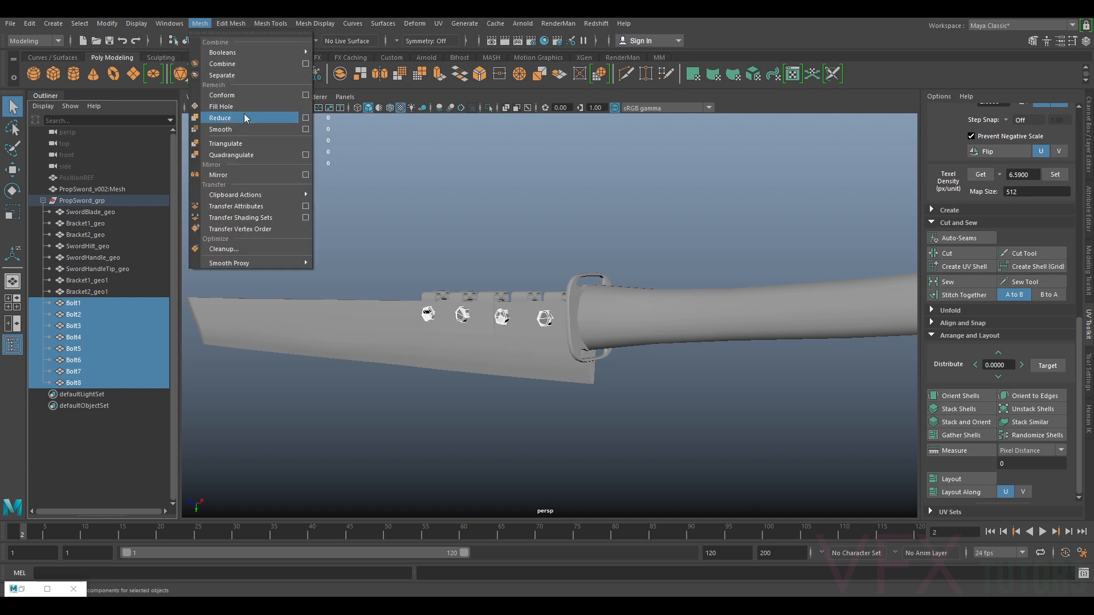
pyautogui.click(238, 64)
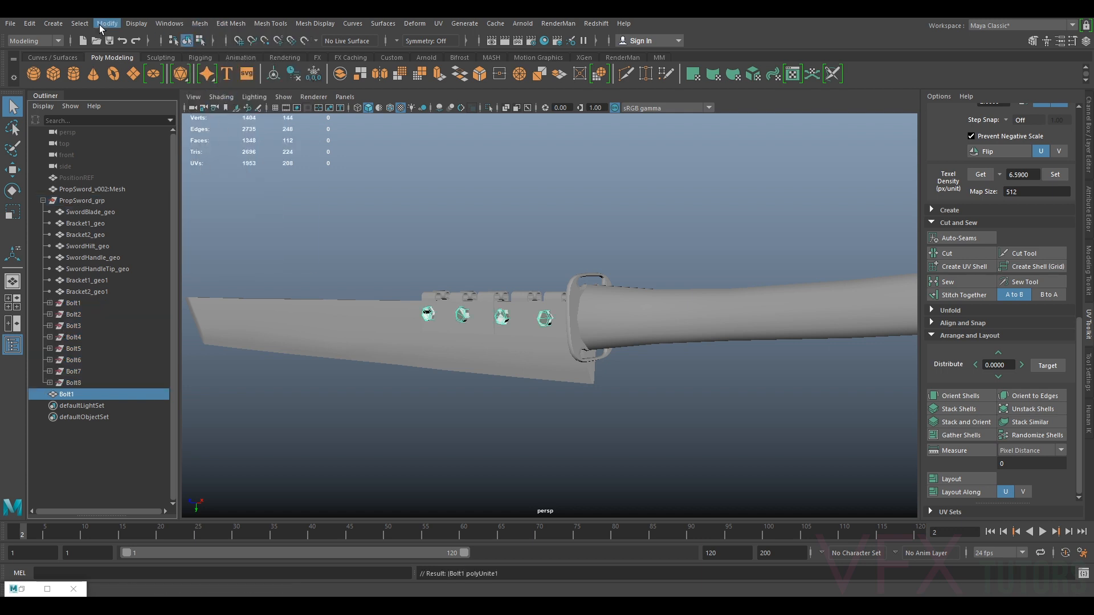
# Delete the construction history of the combined bolt mesh and freeze its transformations
pyautogui.click(29, 23)
pyautogui.moveTo(104, 158)
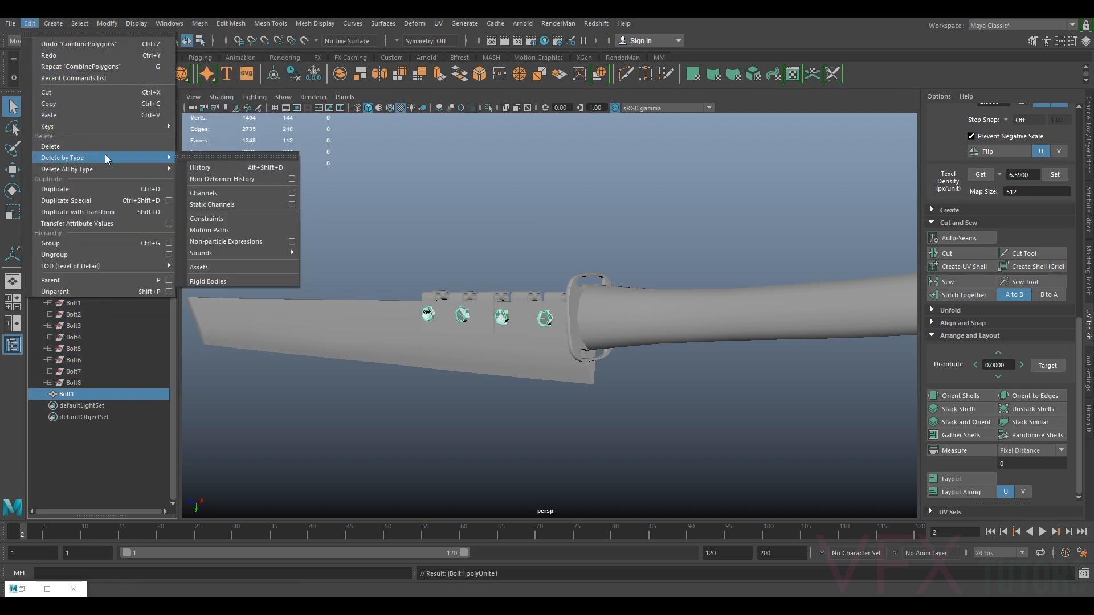
pyautogui.click(225, 158)
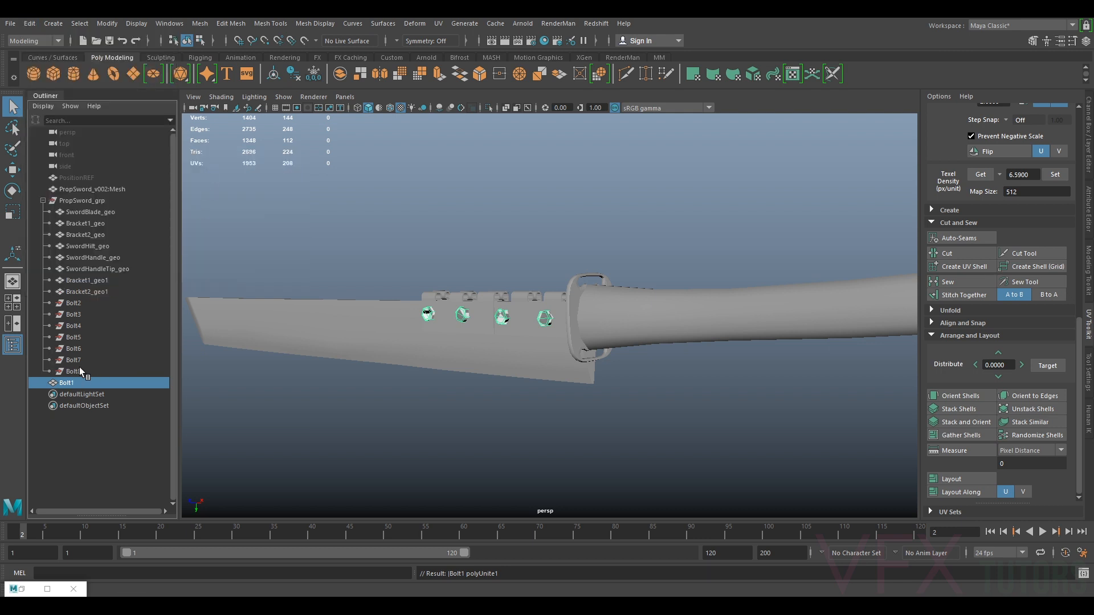
pyautogui.click(314, 74)
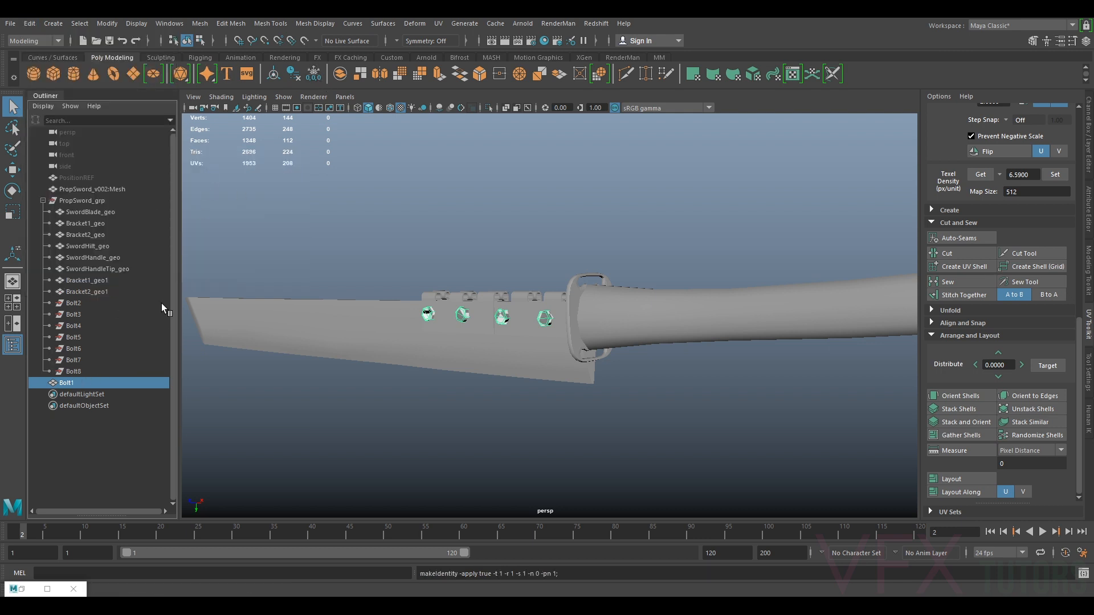
# Delete the leftover empty Bolt2 to Bolt8 transforms
pyautogui.click(73, 369)
pyautogui.keyDown('shift'); pyautogui.click(74, 303); pyautogui.keyUp('shift')
pyautogui.press('Delete')
# Rename the combined bolt mesh Bolts_geo and move it back into PropSword_grp
pyautogui.doubleClick(68, 303)
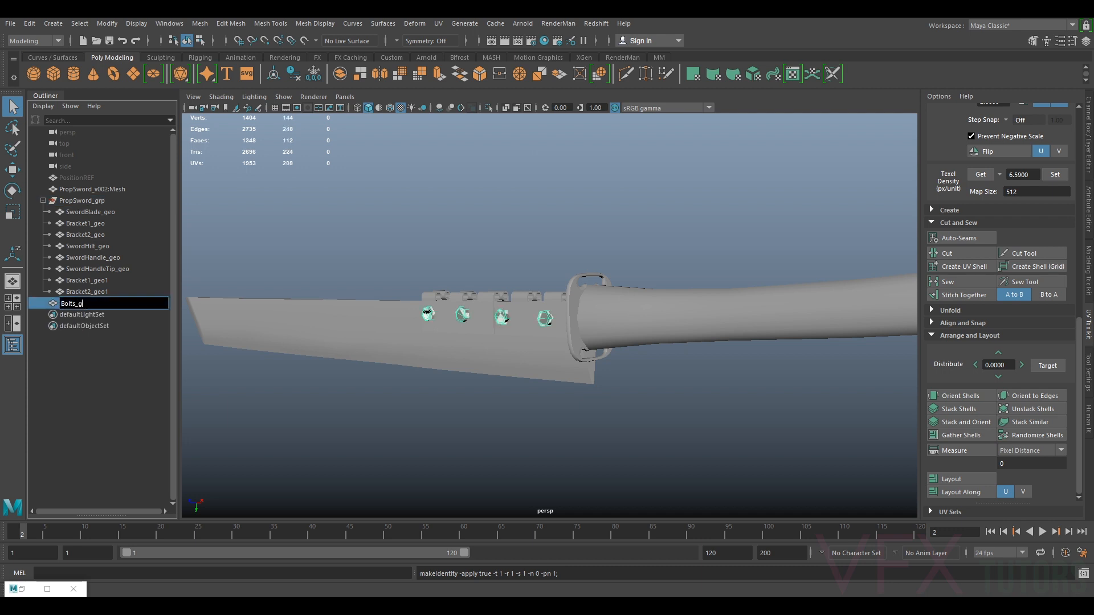
pyautogui.write('Bolts_geo')
pyautogui.press('Return')
pyautogui.moveTo(84, 304); pyautogui.dragTo(81, 286, button='middle')
# Select the four bracket meshes and combine them into a single mesh
pyautogui.keyDown('alt'); pyautogui.moveTo(488, 256); pyautogui.dragTo(580, 302); pyautogui.keyUp('alt')
pyautogui.scroll(3, 580, 302)
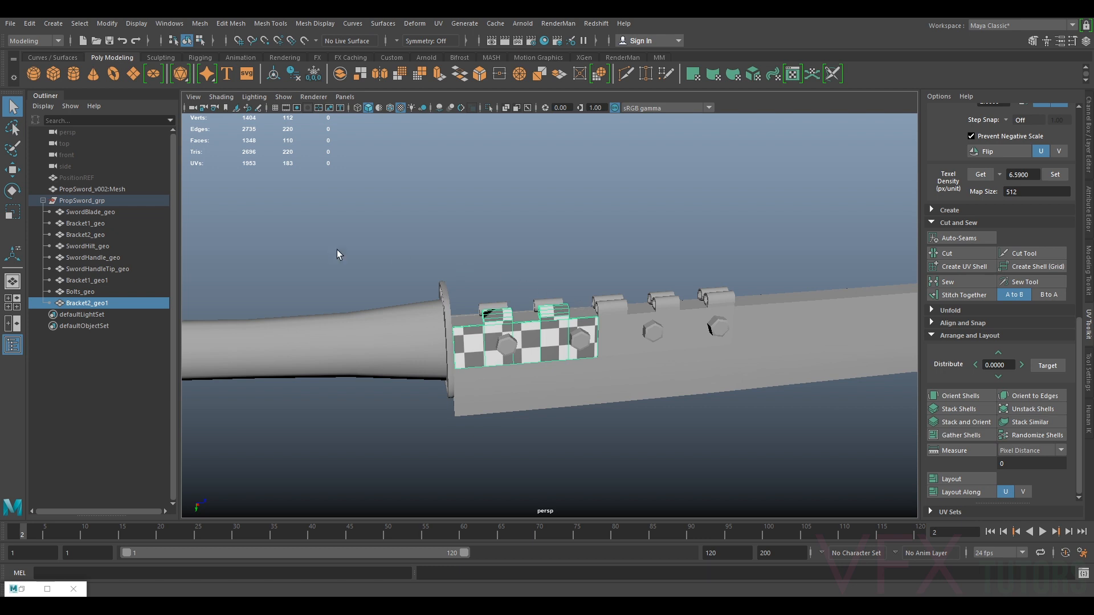
pyautogui.keyDown('ctrl'); pyautogui.click(98, 279); pyautogui.keyUp('ctrl')
pyautogui.keyDown('ctrl'); pyautogui.click(101, 234); pyautogui.keyUp('ctrl')
pyautogui.keyDown('ctrl'); pyautogui.click(102, 224); pyautogui.keyUp('ctrl')
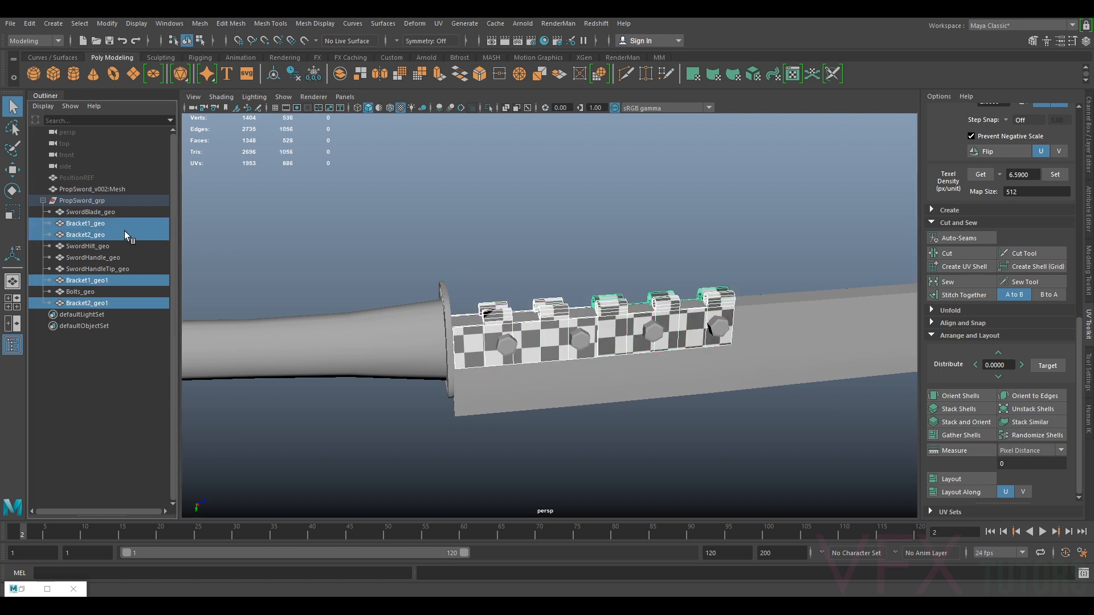
pyautogui.keyDown('alt'); pyautogui.moveTo(609, 366); pyautogui.dragTo(636, 379); pyautogui.keyUp('alt')
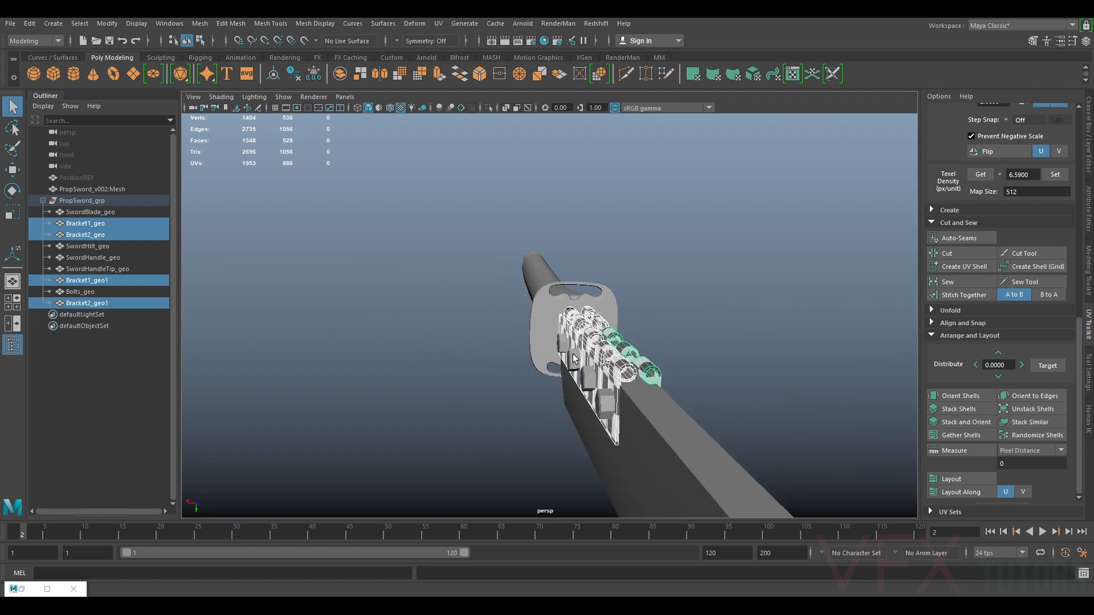
pyautogui.click(200, 23)
pyautogui.click(220, 65)
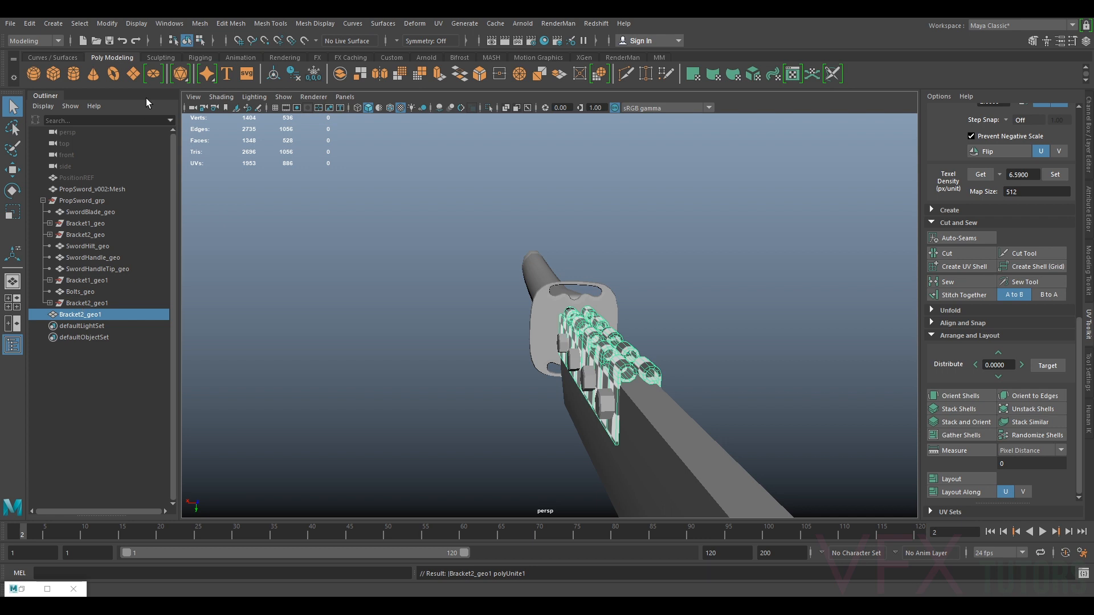
# Delete the construction history of the combined bracket mesh and freeze its transformations
pyautogui.click(34, 24)
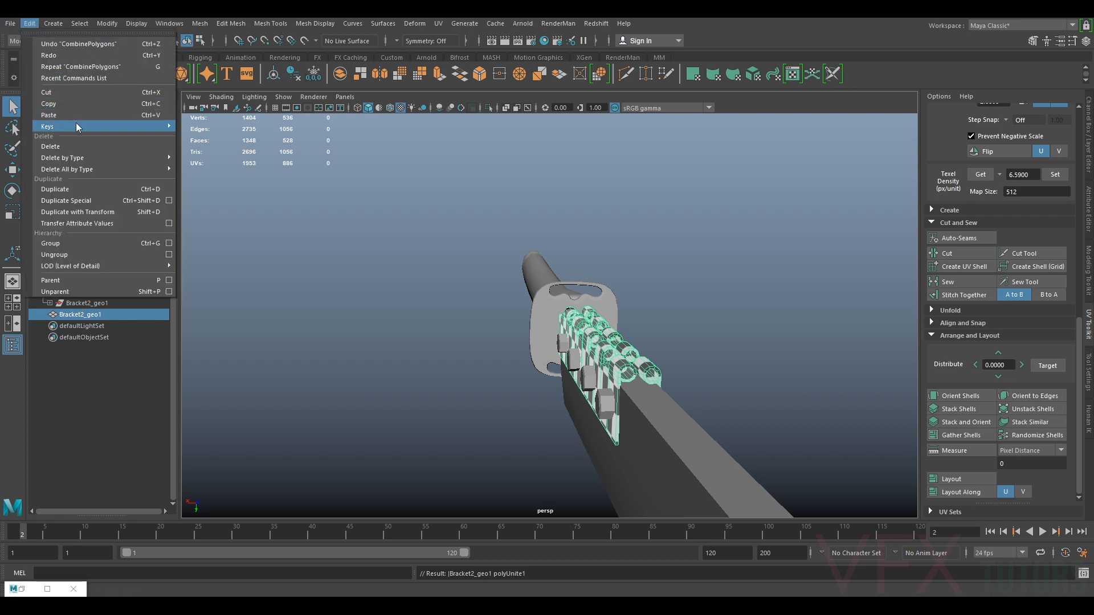
pyautogui.moveTo(109, 167)
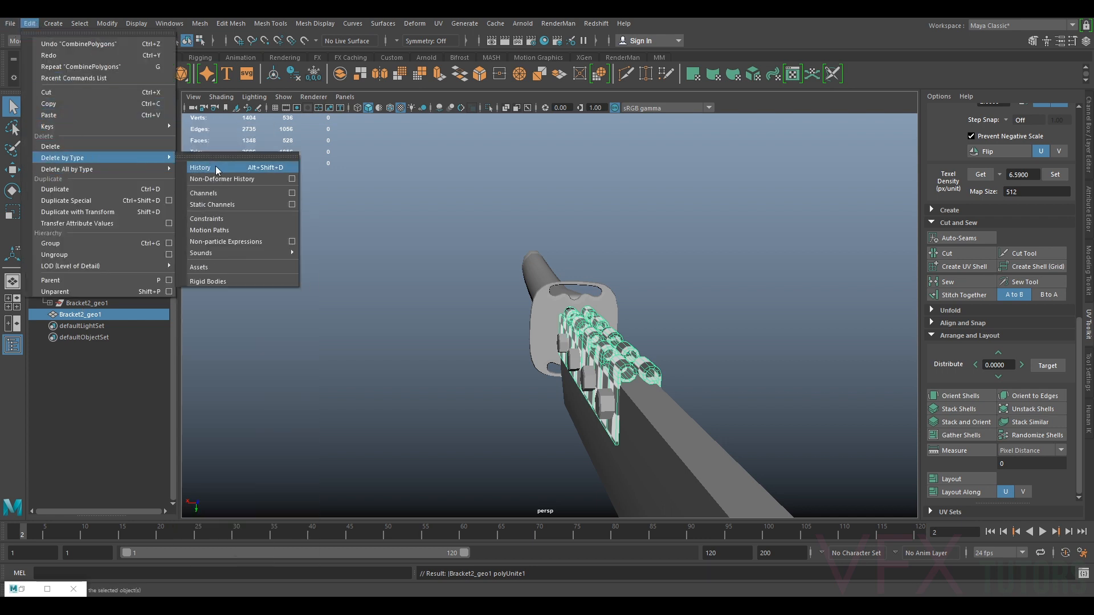
pyautogui.click(214, 165)
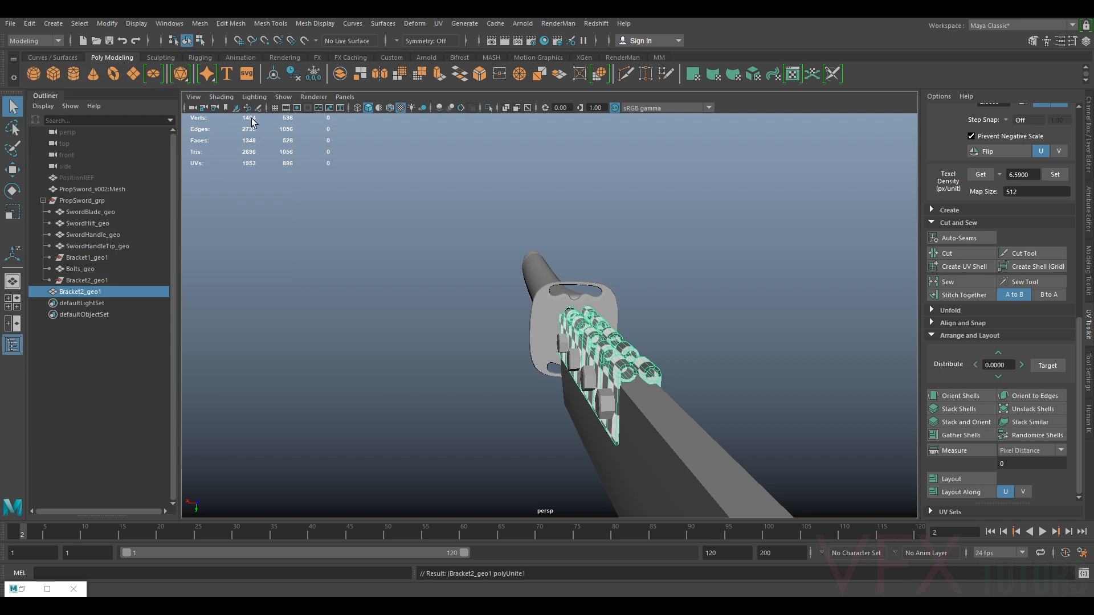
pyautogui.click(313, 75)
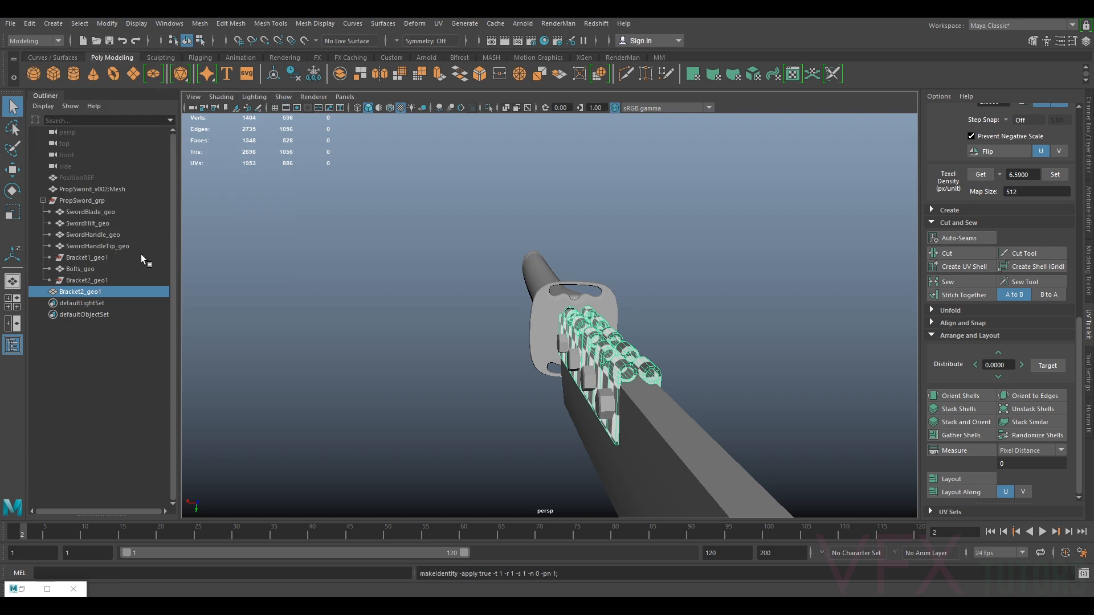
# Rename the combined bracket mesh Bracket_geo and move it into PropSword_grp
pyautogui.doubleClick(108, 289)
pyautogui.click(105, 292)
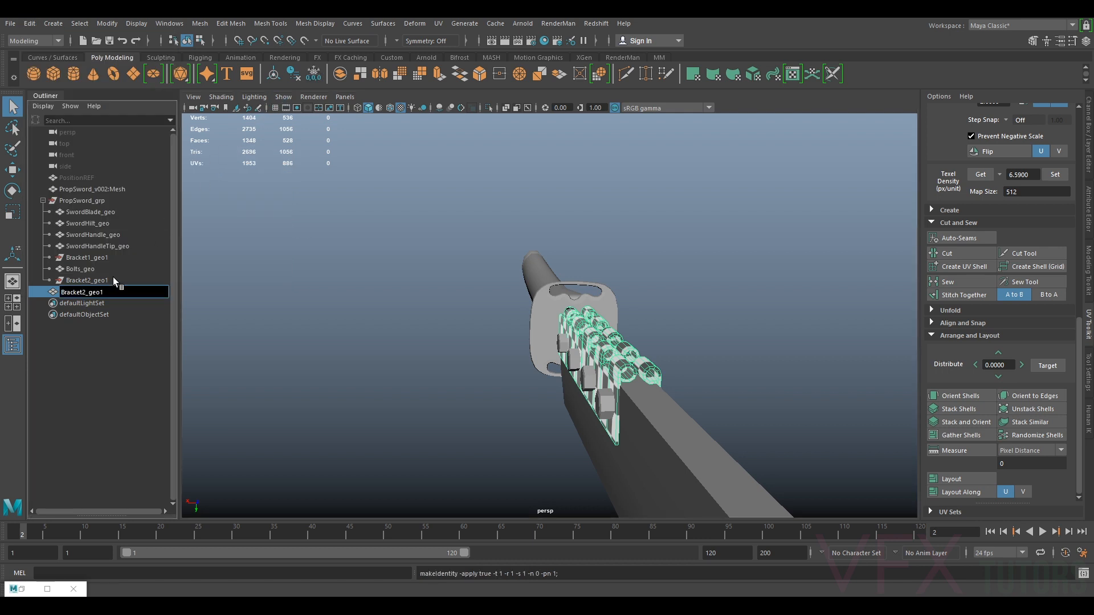
pyautogui.press('Return')
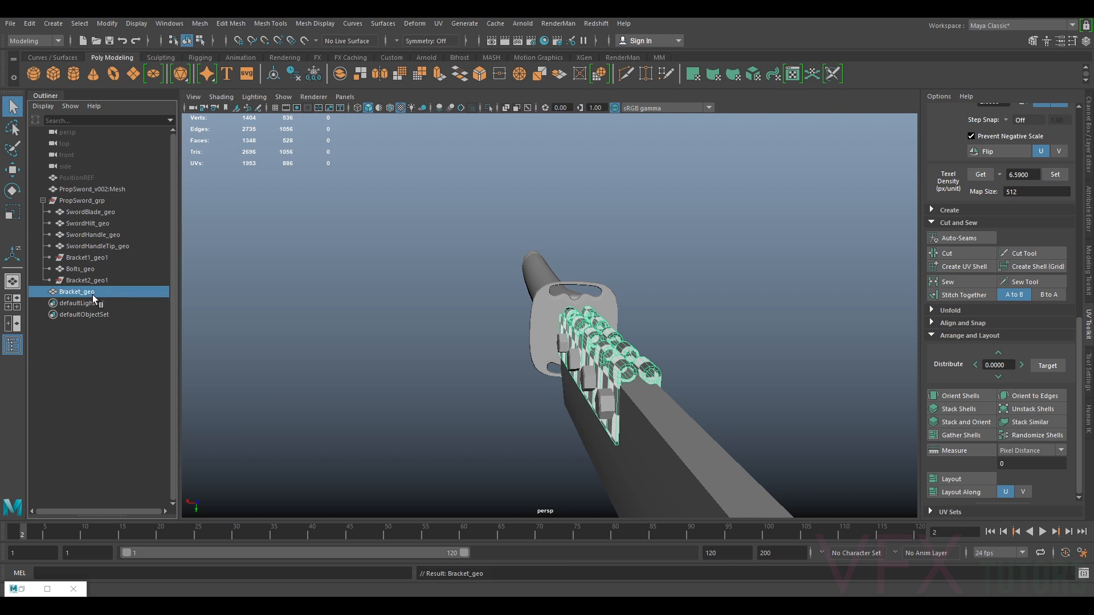
pyautogui.moveTo(89, 293); pyautogui.dragTo(91, 276)
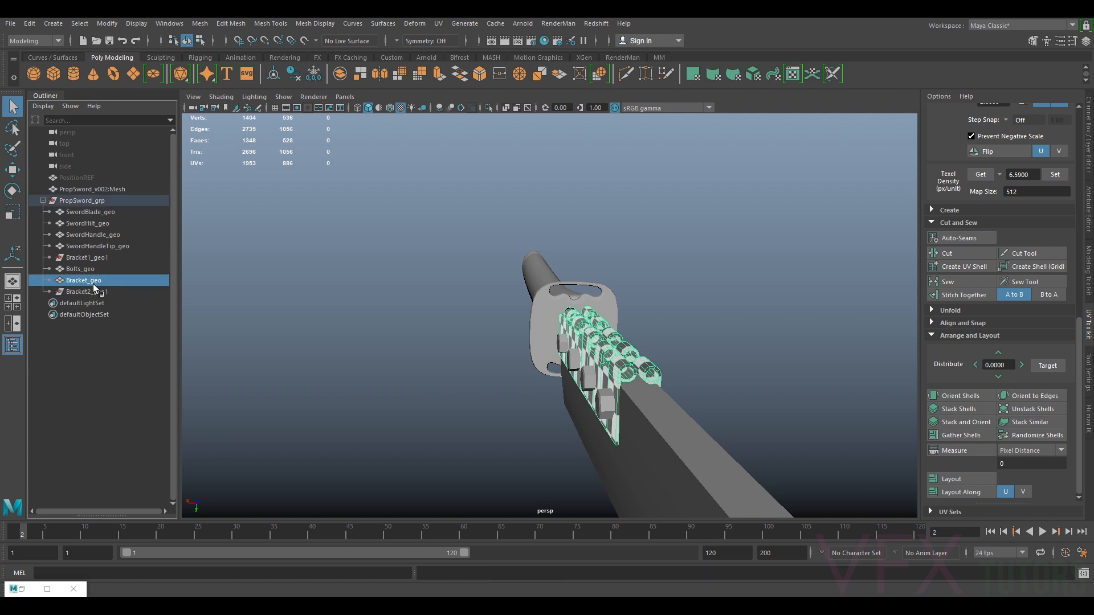
# Delete the leftover empty Bracket1_geo1 and Bracket2_geo1 transforms
pyautogui.keyDown('ctrl'); pyautogui.click(101, 259); pyautogui.keyUp('ctrl')
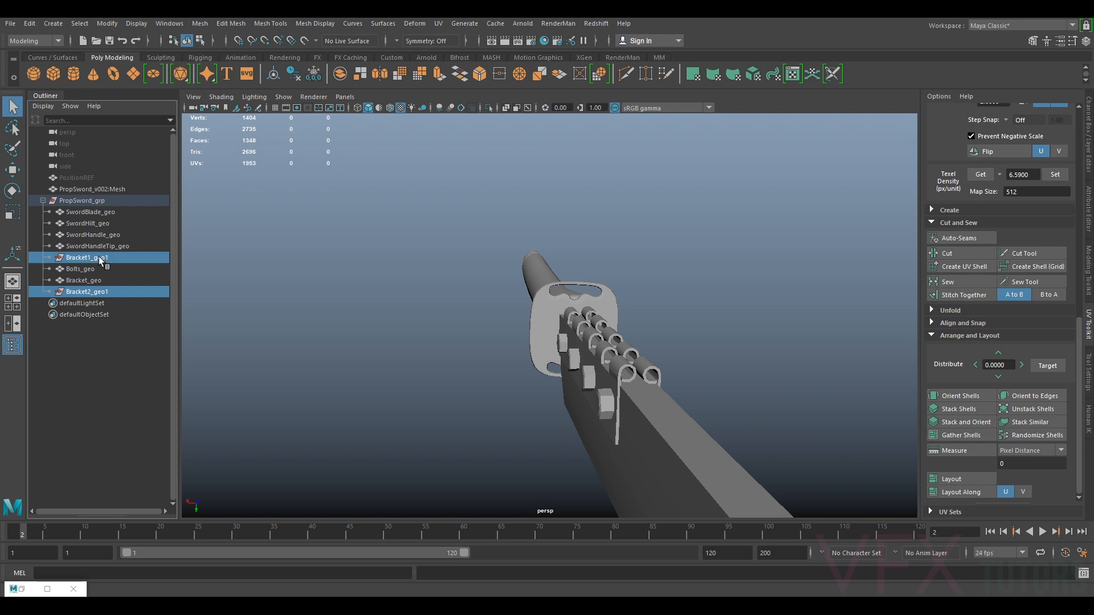
pyautogui.press('Delete')
# Select each sword part in turn to inspect its mesh and checker pattern in the viewport
pyautogui.click(105, 269)
pyautogui.click(84, 259)
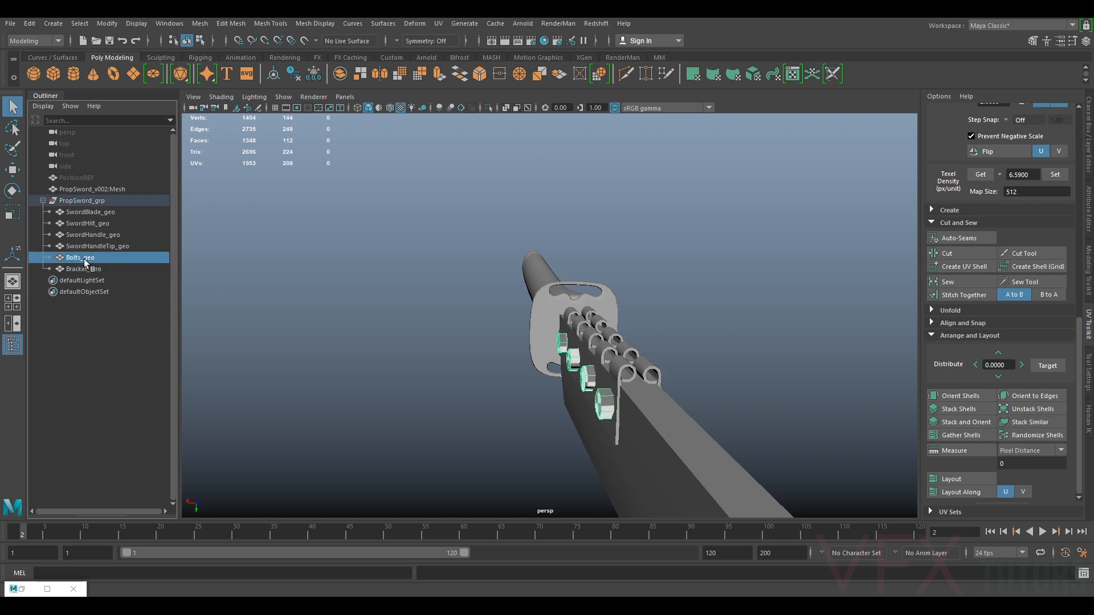
pyautogui.click(83, 246)
pyautogui.press('f')
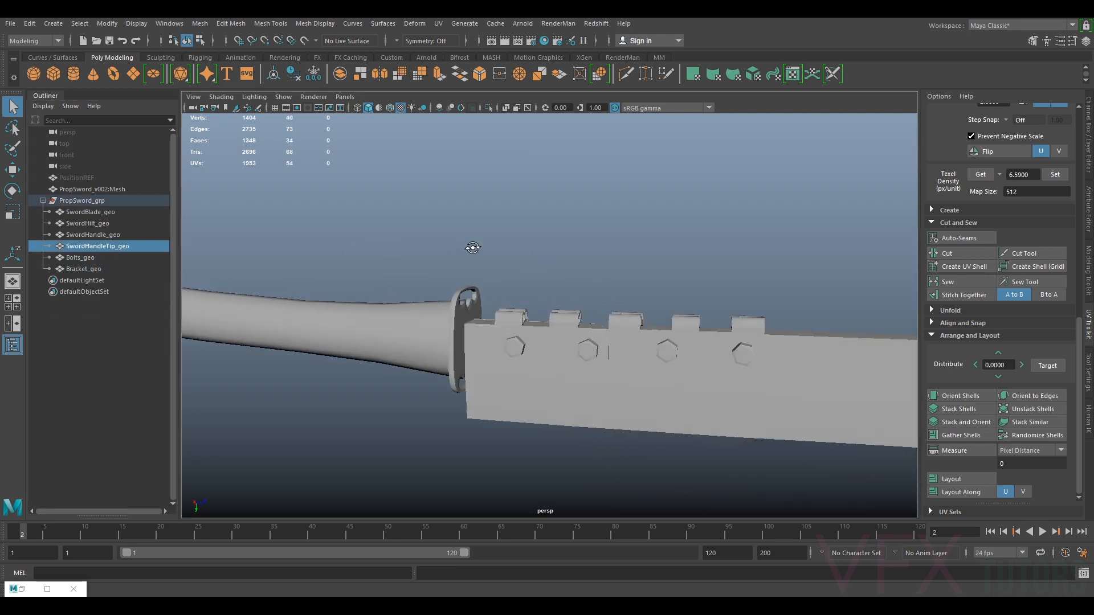
pyautogui.keyDown('alt'); pyautogui.moveTo(530, 239); pyautogui.dragTo(578, 239, button='middle'); pyautogui.keyUp('alt')
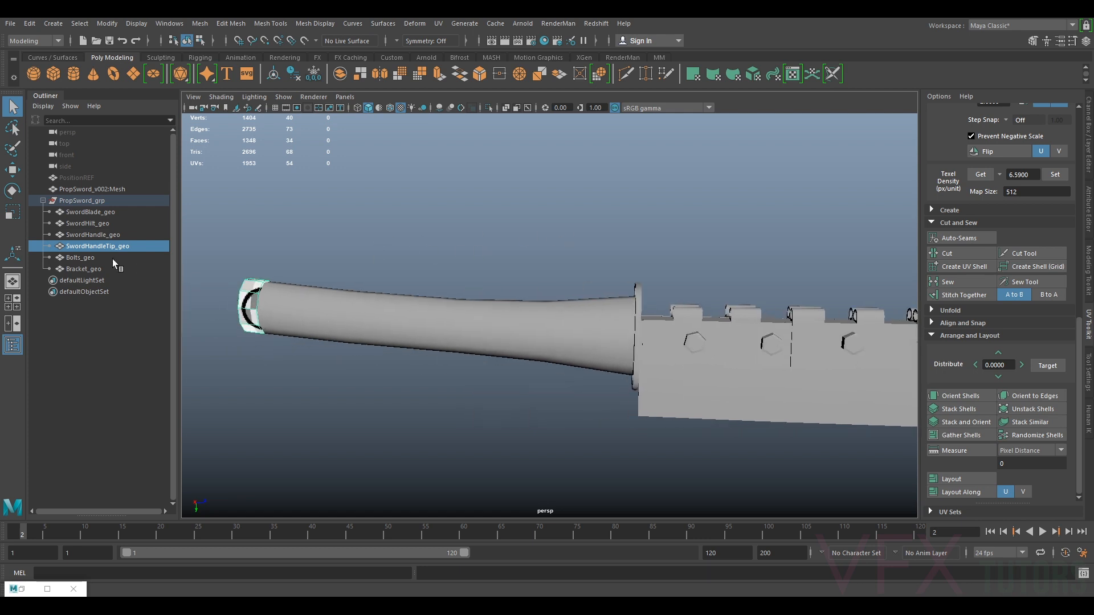
pyautogui.click(105, 234)
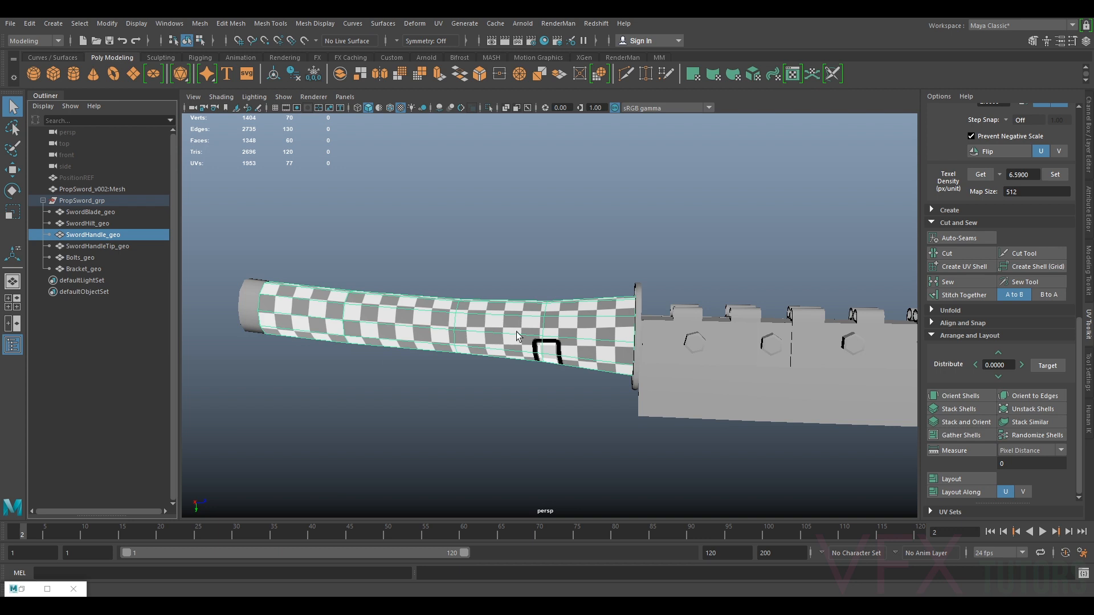
pyautogui.click(104, 223)
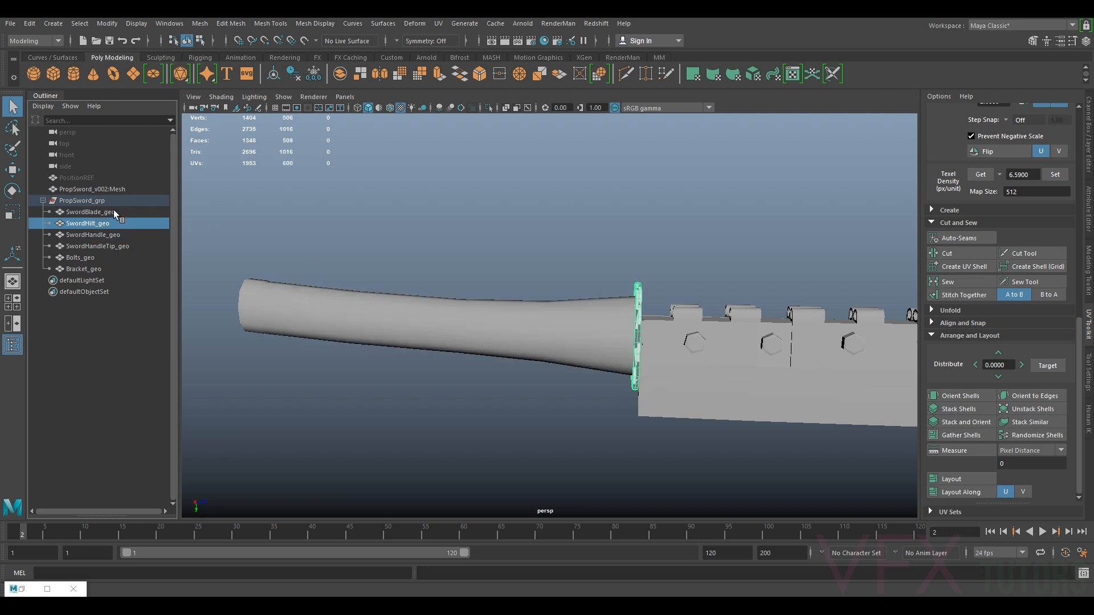
pyautogui.click(91, 212)
pyautogui.press('f')
pyautogui.scroll(3, 616, 320)
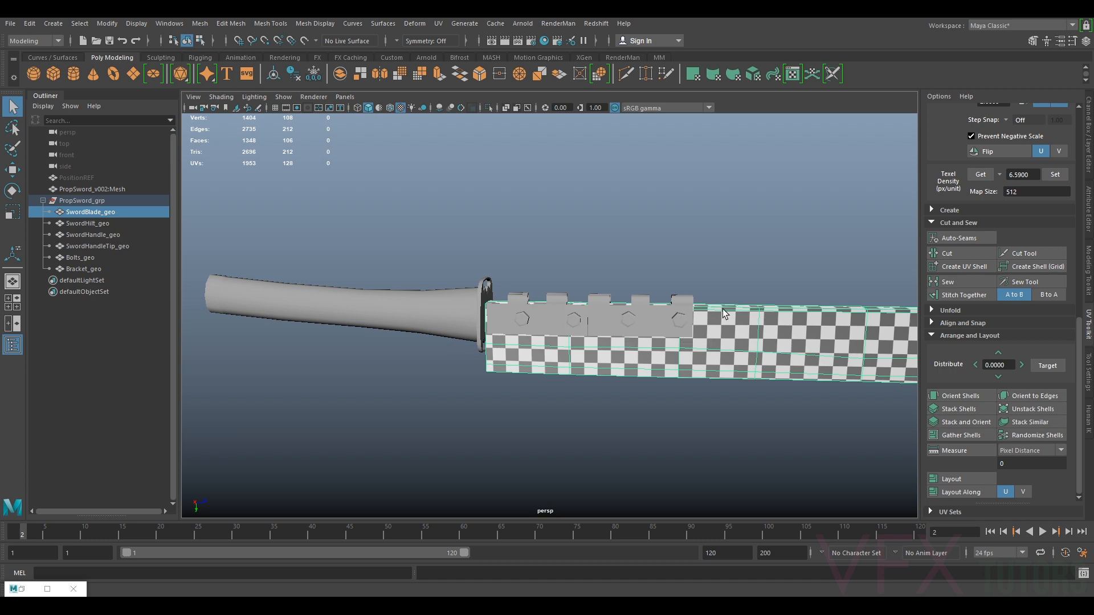
pyautogui.click(410, 320)
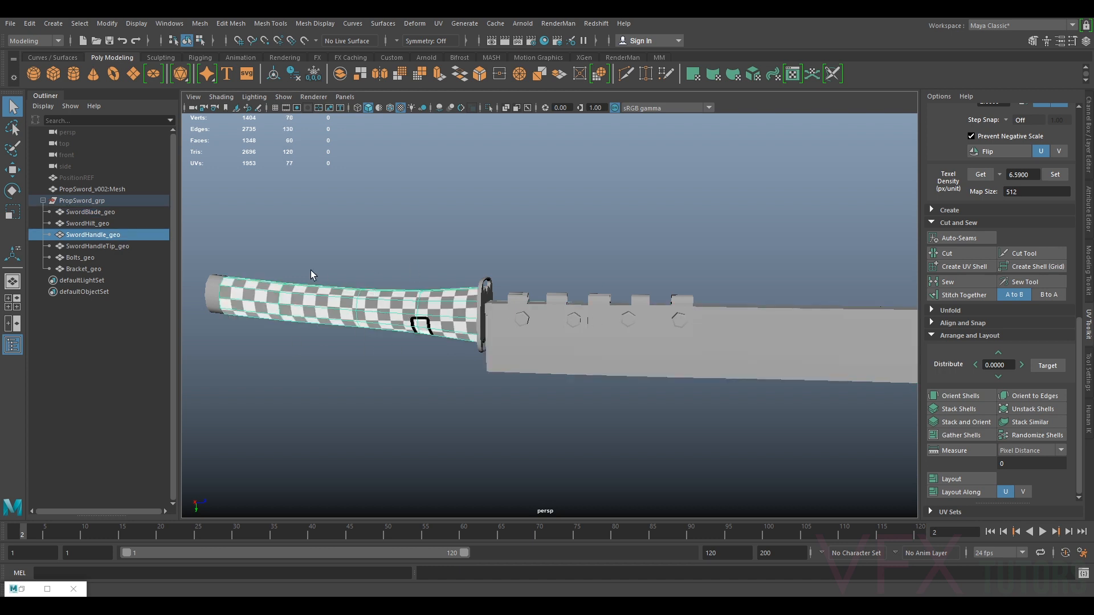
pyautogui.click(210, 293)
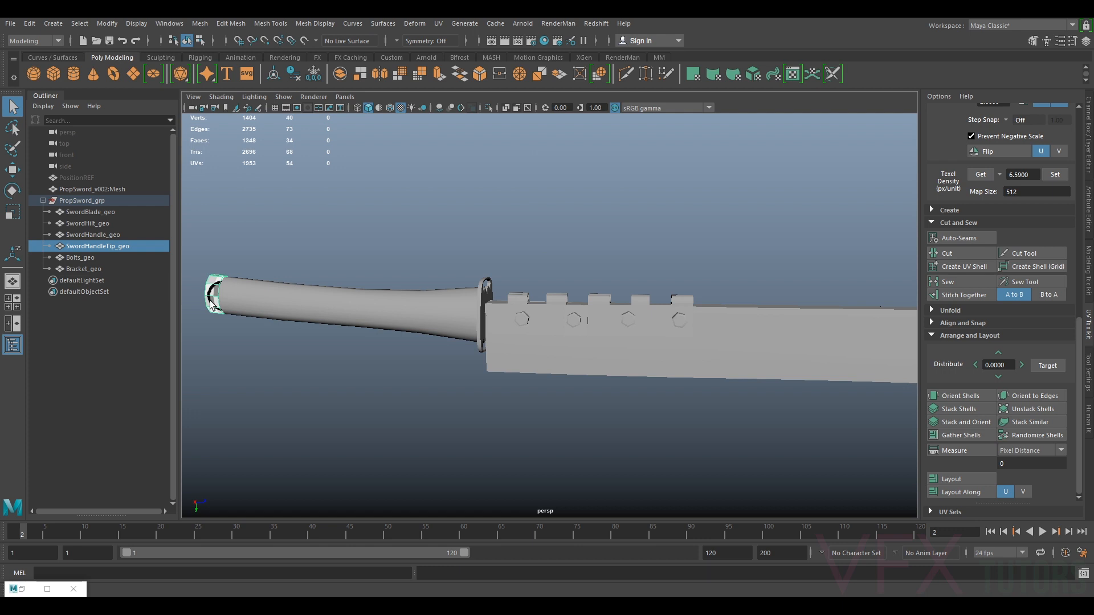
pyautogui.click(484, 297)
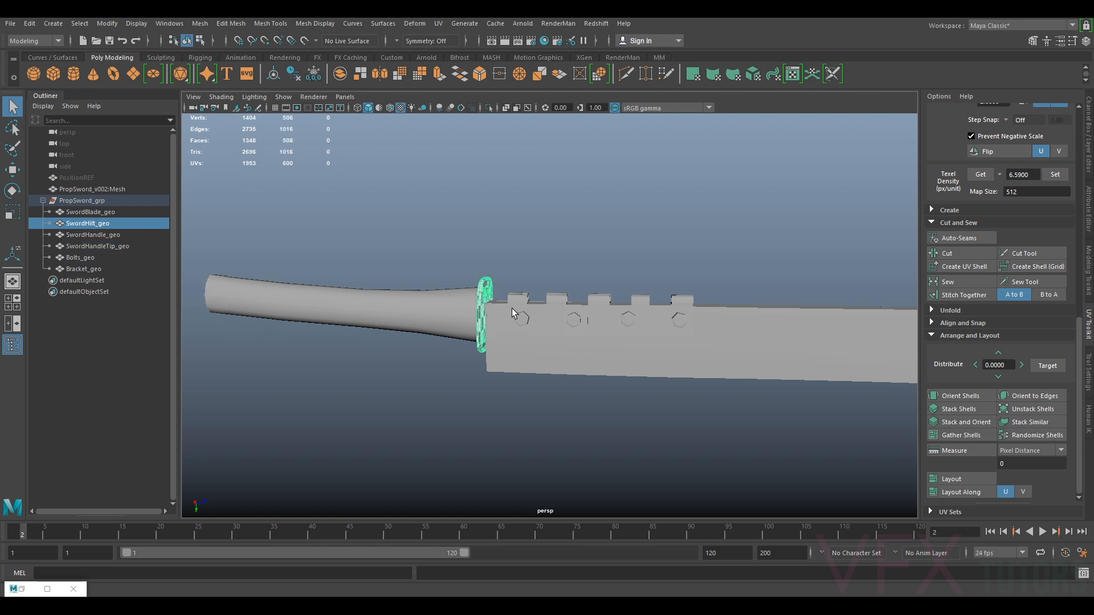
pyautogui.moveTo(534, 286); pyautogui.dragTo(608, 354)
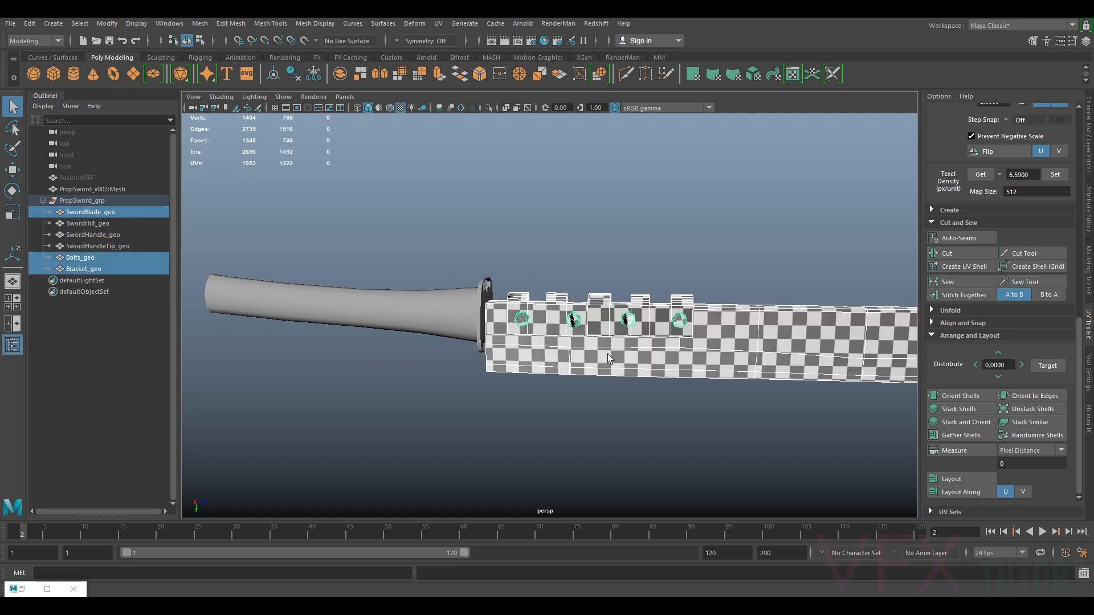
pyautogui.click(447, 313)
pyautogui.click(364, 179)
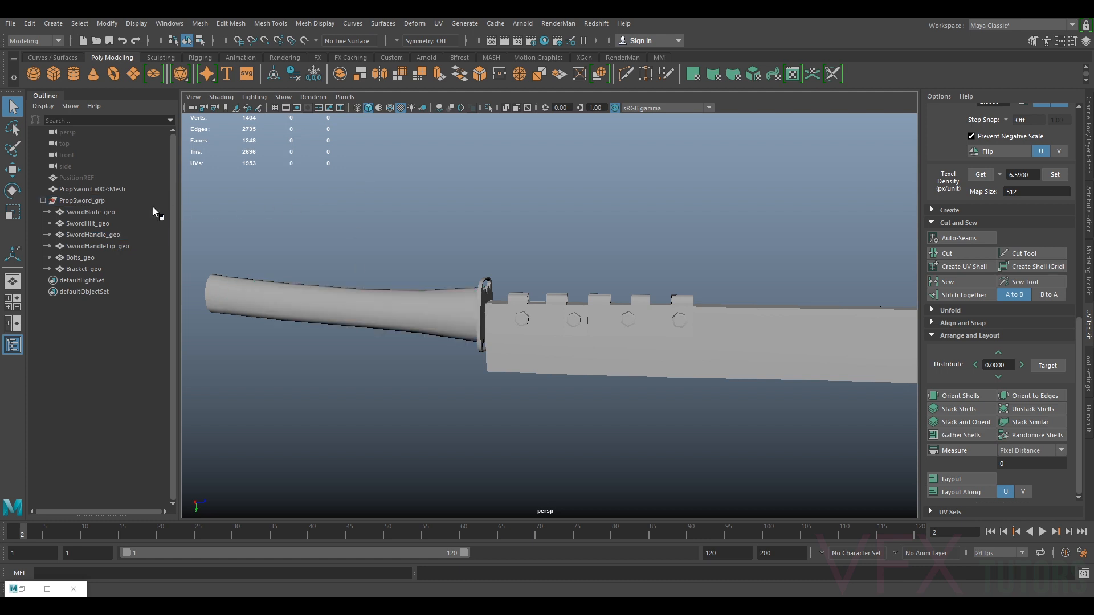
# Select all sword parts from SwordBlade_geo to Bracket_geo and orbit around to inspect the checker pattern
pyautogui.click(90, 211)
pyautogui.keyDown('shift'); pyautogui.click(105, 269); pyautogui.keyUp('shift')
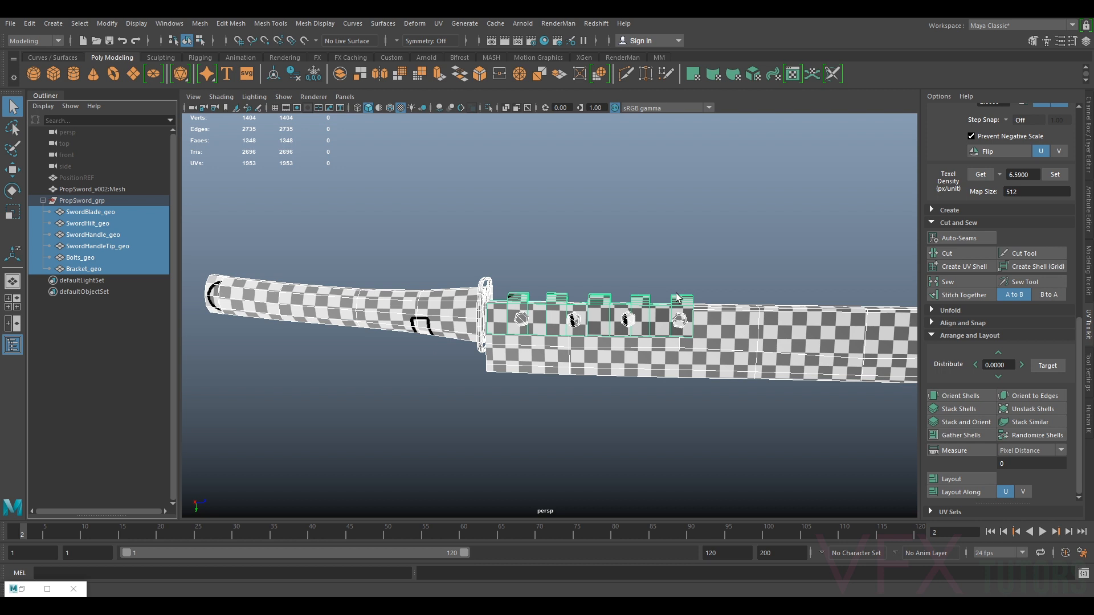
pyautogui.keyDown('alt'); pyautogui.moveTo(676, 293); pyautogui.dragTo(550, 288); pyautogui.keyUp('alt')
pyautogui.keyDown('alt'); pyautogui.moveTo(707, 275); pyautogui.dragTo(636, 348, button='right'); pyautogui.keyUp('alt')
pyautogui.keyDown('alt'); pyautogui.moveTo(636, 349); pyautogui.dragTo(499, 336); pyautogui.keyUp('alt')
pyautogui.keyDown('alt'); pyautogui.moveTo(513, 342); pyautogui.dragTo(651, 350, button='middle'); pyautogui.keyUp('alt')
pyautogui.keyDown('alt'); pyautogui.moveTo(651, 353); pyautogui.dragTo(616, 345); pyautogui.keyUp('alt')
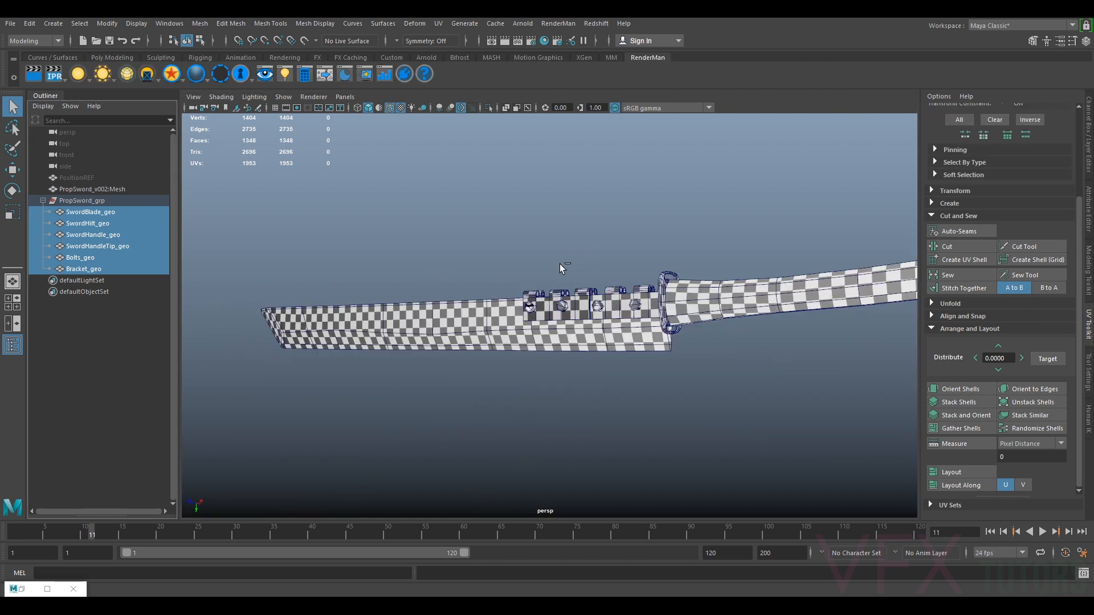
pyautogui.keyDown('alt'); pyautogui.moveTo(586, 279); pyautogui.dragTo(508, 302); pyautogui.keyUp('alt')
pyautogui.keyDown('alt'); pyautogui.moveTo(508, 303); pyautogui.dragTo(492, 317, button='right'); pyautogui.keyUp('alt')
pyautogui.keyDown('alt'); pyautogui.moveTo(492, 317); pyautogui.dragTo(484, 346); pyautogui.keyUp('alt')
# Select the blade, open the Channel Box and zoom in on the blade's surface
pyautogui.click(504, 301)
pyautogui.scroll(-3, 508, 299)
pyautogui.keyDown('alt'); pyautogui.moveTo(701, 275); pyautogui.dragTo(614, 292); pyautogui.keyUp('alt')
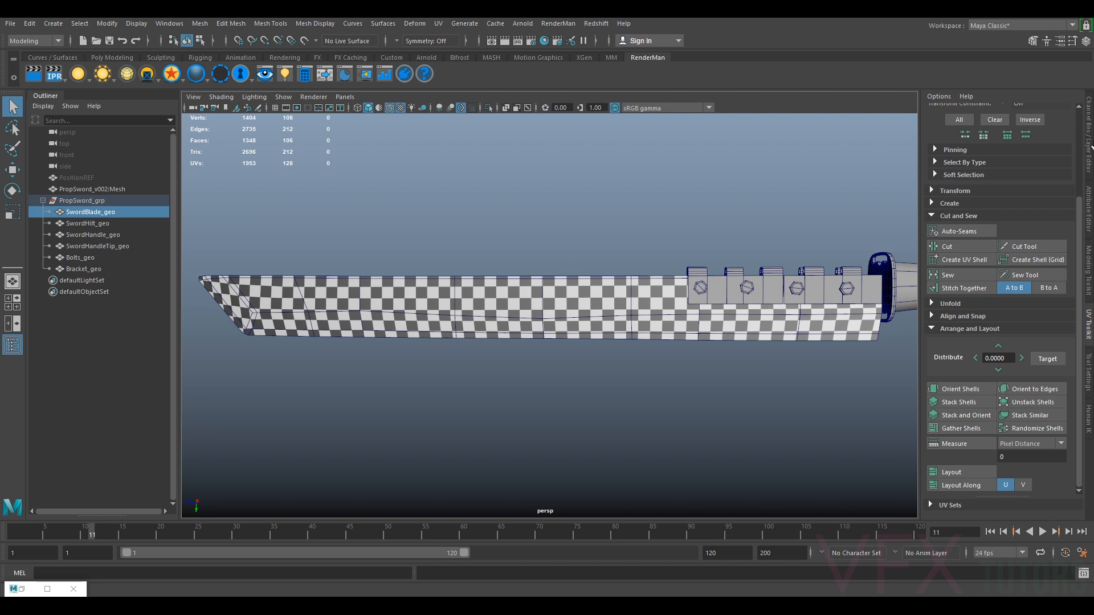
pyautogui.click(1089, 144)
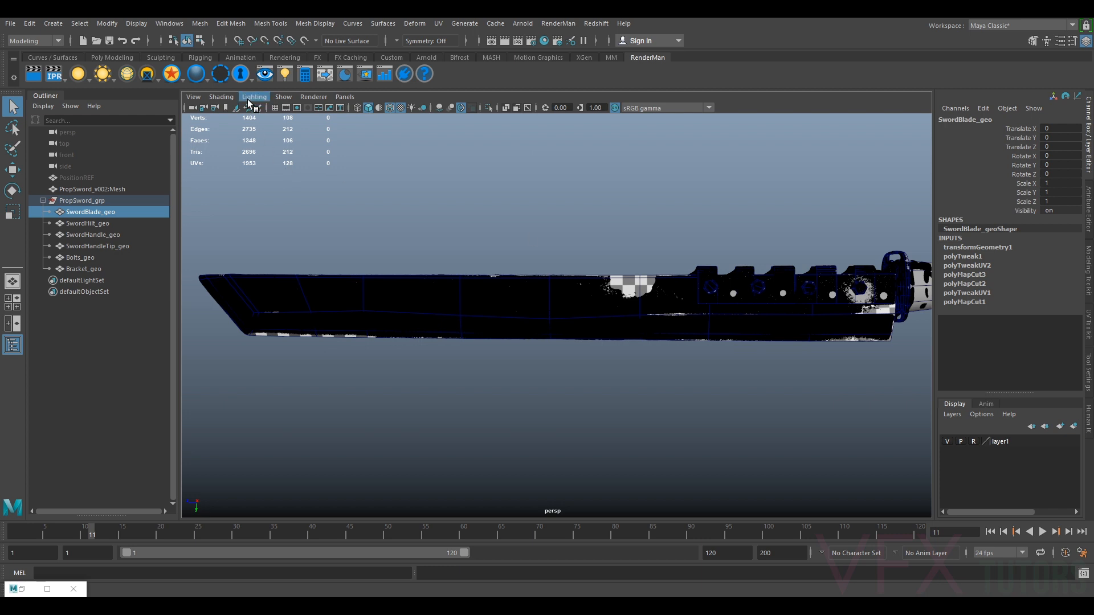
pyautogui.scroll(3, 658, 221)
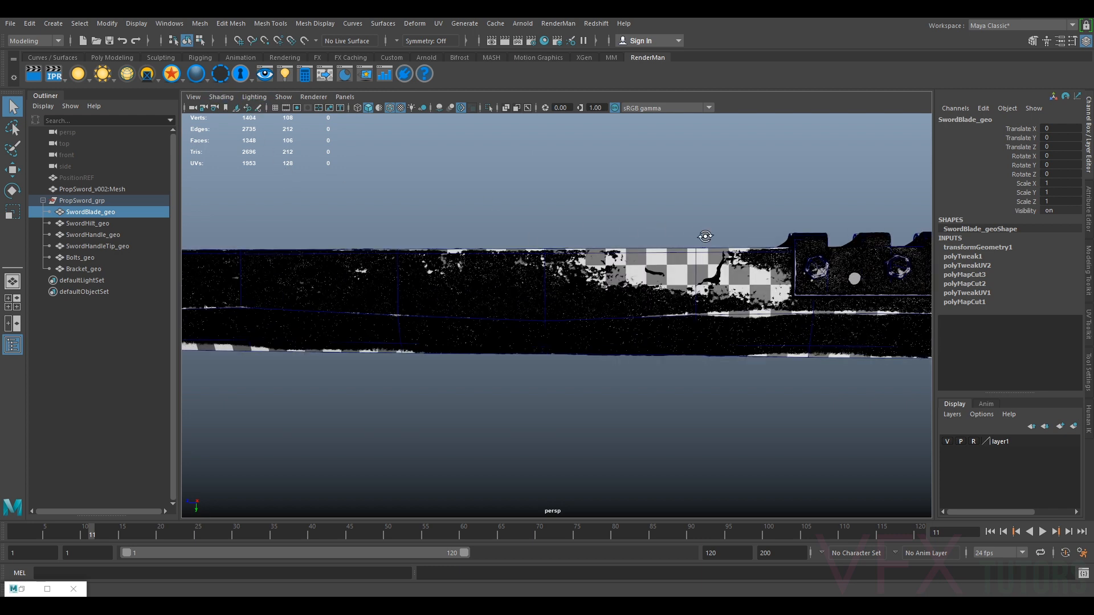
# Turn off wireframe on shaded display in the viewport
pyautogui.keyDown('alt'); pyautogui.moveTo(706, 234); pyautogui.dragTo(691, 231); pyautogui.keyUp('alt')
pyautogui.click(221, 96)
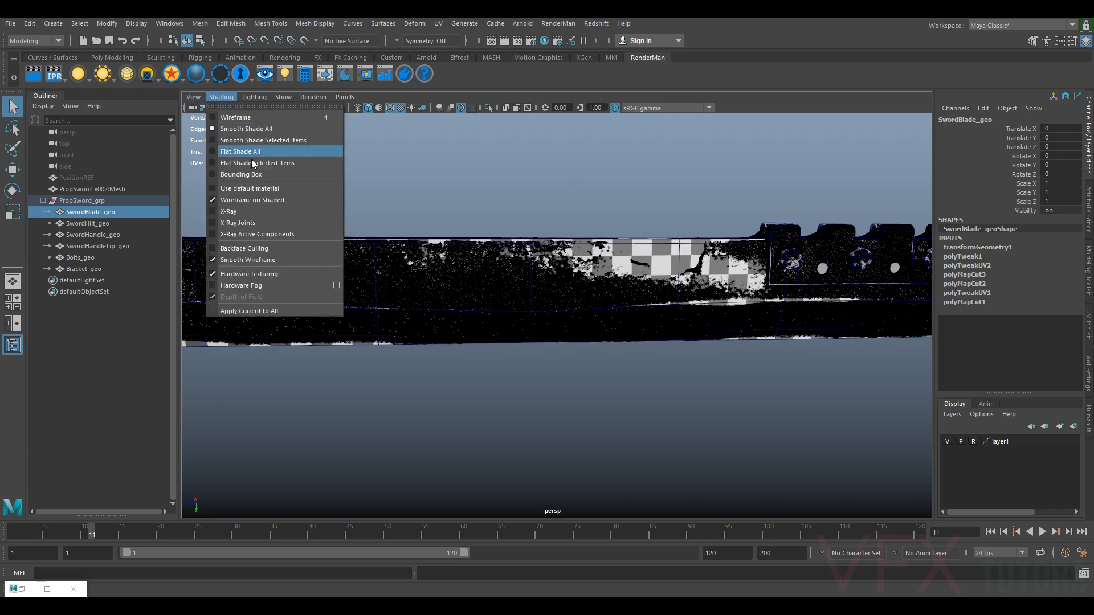
pyautogui.click(251, 200)
pyautogui.keyDown('alt'); pyautogui.moveTo(643, 206); pyautogui.dragTo(655, 314); pyautogui.keyUp('alt')
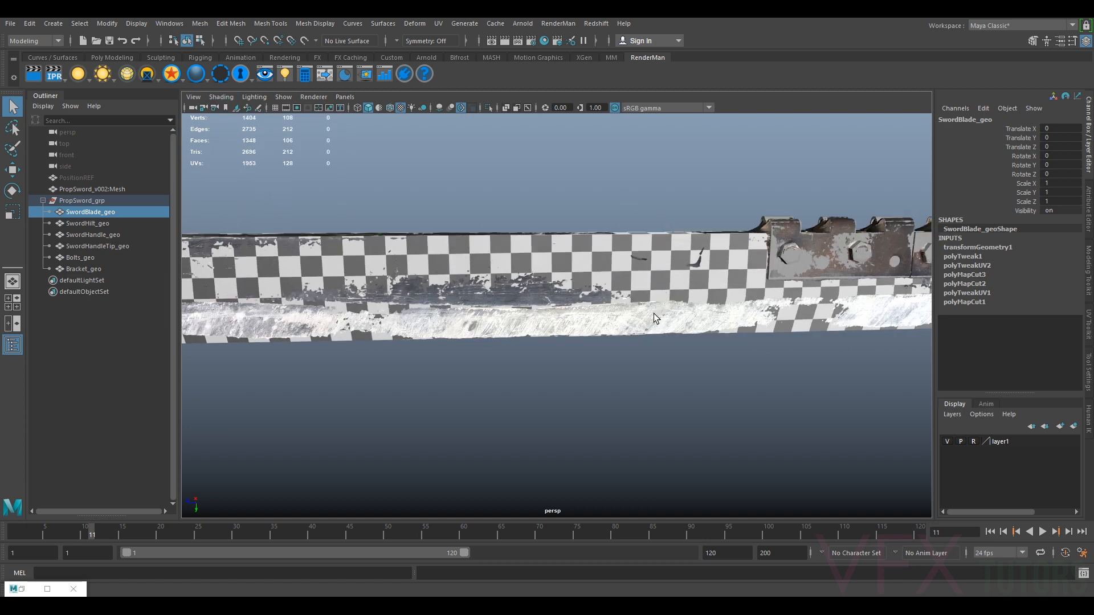
# Hide the sword group and zoom in on the scanned reference mesh to inspect the blade notch and brackets
pyautogui.click(116, 200)
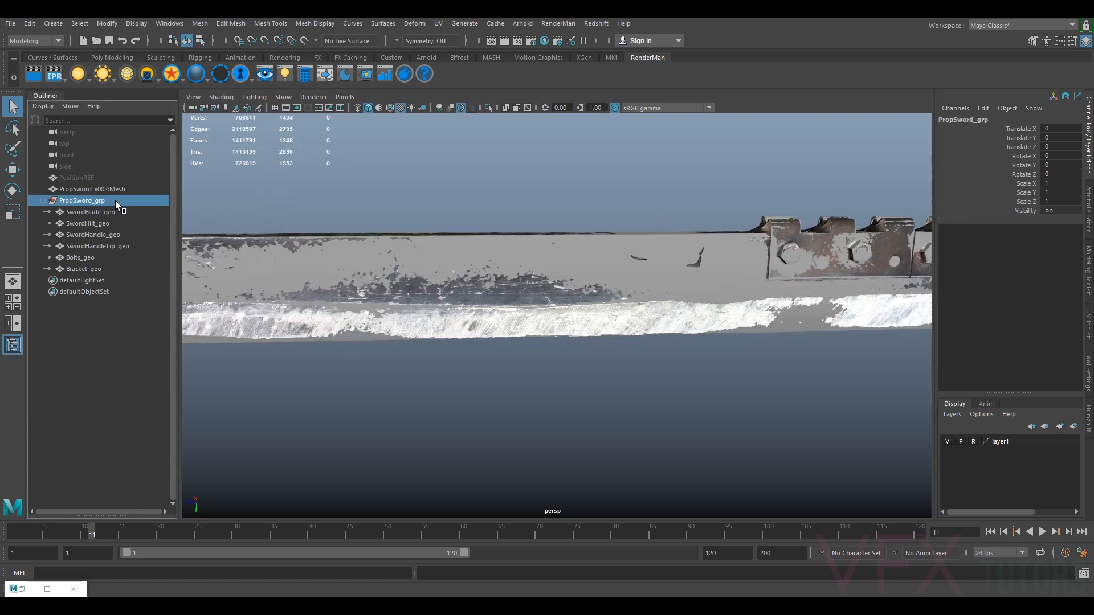
pyautogui.hotkey('ctrl', 'h')
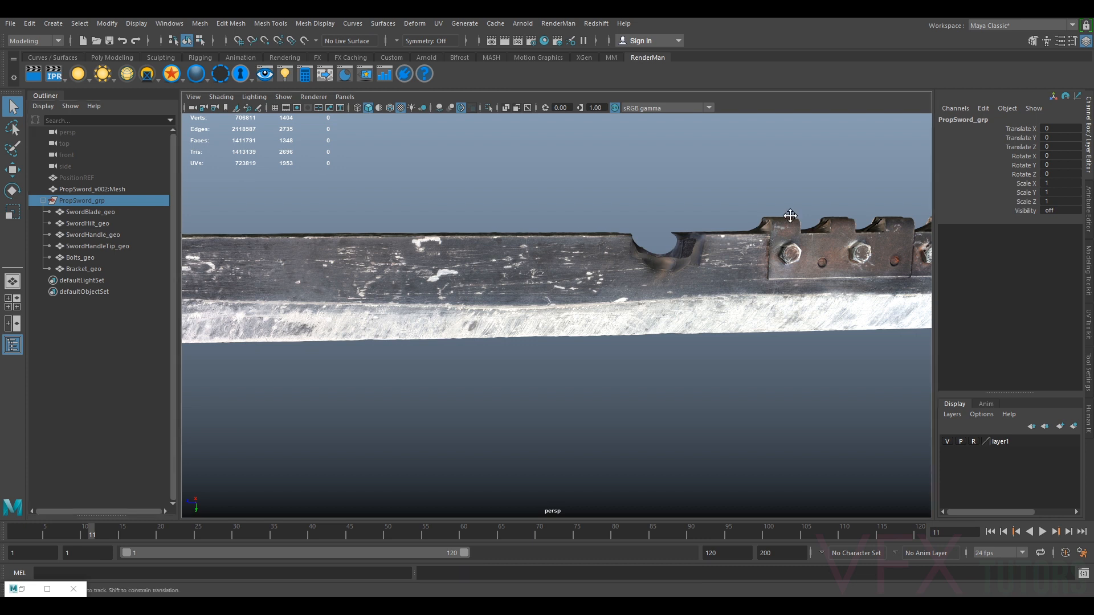
pyautogui.scroll(3, 609, 300)
pyautogui.scroll(4, 609, 300)
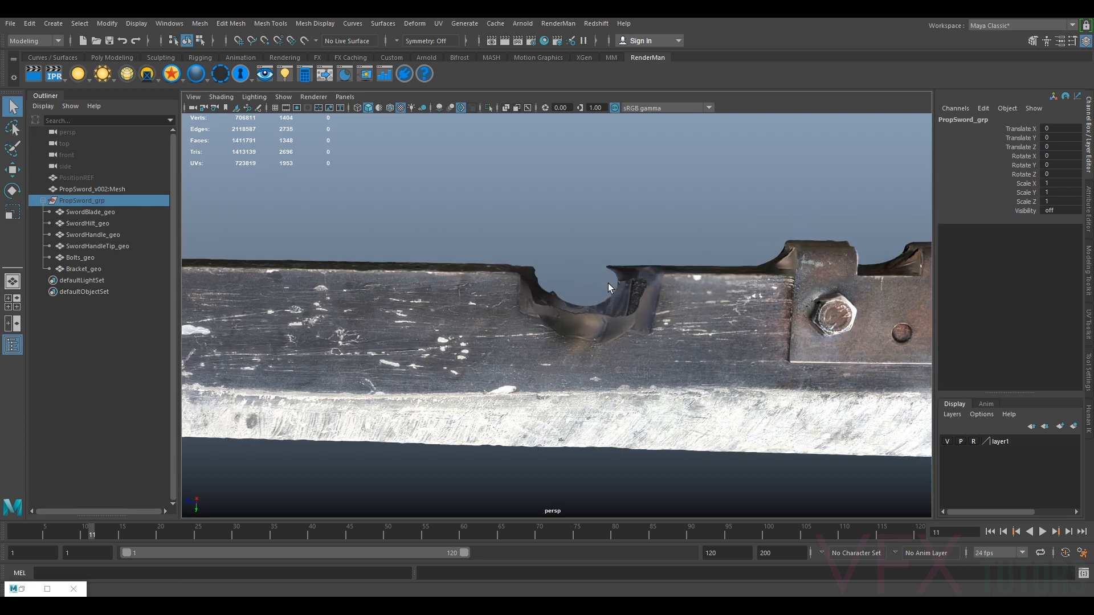
pyautogui.keyDown('alt'); pyautogui.moveTo(634, 326); pyautogui.dragTo(515, 290, button='right'); pyautogui.keyUp('alt')
pyautogui.keyDown('alt'); pyautogui.moveTo(314, 291); pyautogui.dragTo(460, 261); pyautogui.keyUp('alt')
pyautogui.keyDown('alt'); pyautogui.moveTo(460, 261); pyautogui.dragTo(562, 295, button='right'); pyautogui.keyUp('alt')
pyautogui.keyDown('alt'); pyautogui.moveTo(562, 295); pyautogui.dragTo(527, 257); pyautogui.keyUp('alt')
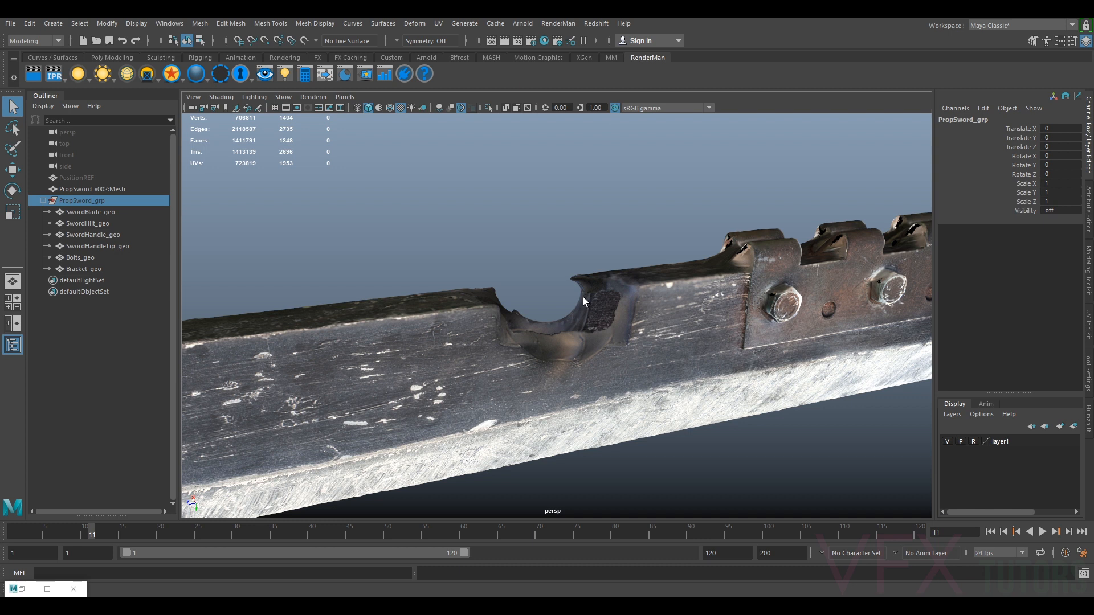
pyautogui.keyDown('alt'); pyautogui.moveTo(622, 313); pyautogui.dragTo(611, 313); pyautogui.keyUp('alt')
pyautogui.click(599, 254)
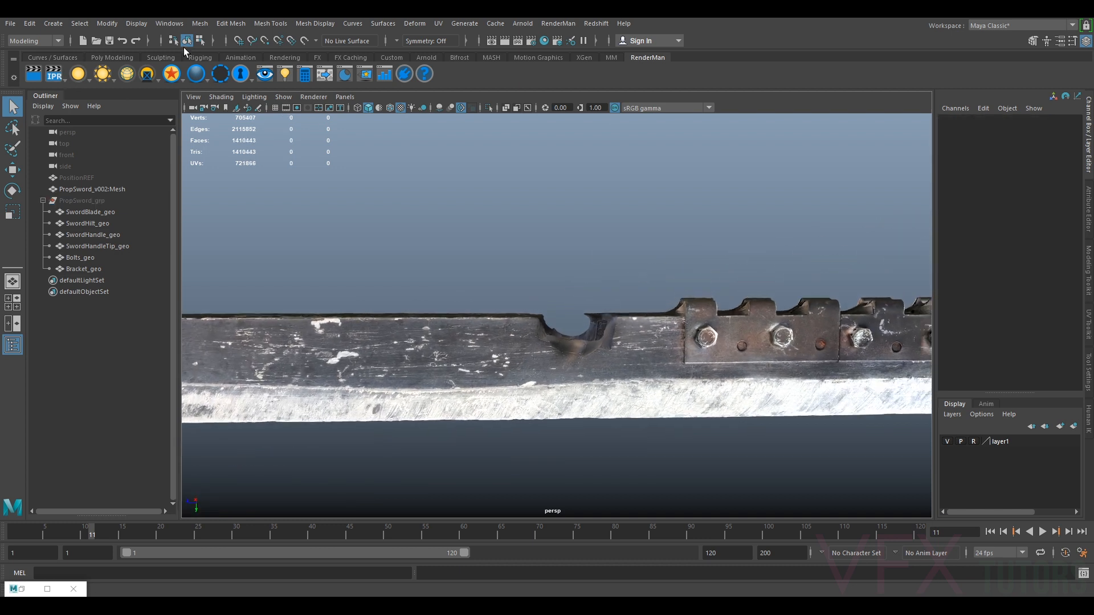
# Open the UV Editor and position its window over the viewport
pyautogui.click(438, 24)
pyautogui.click(474, 45)
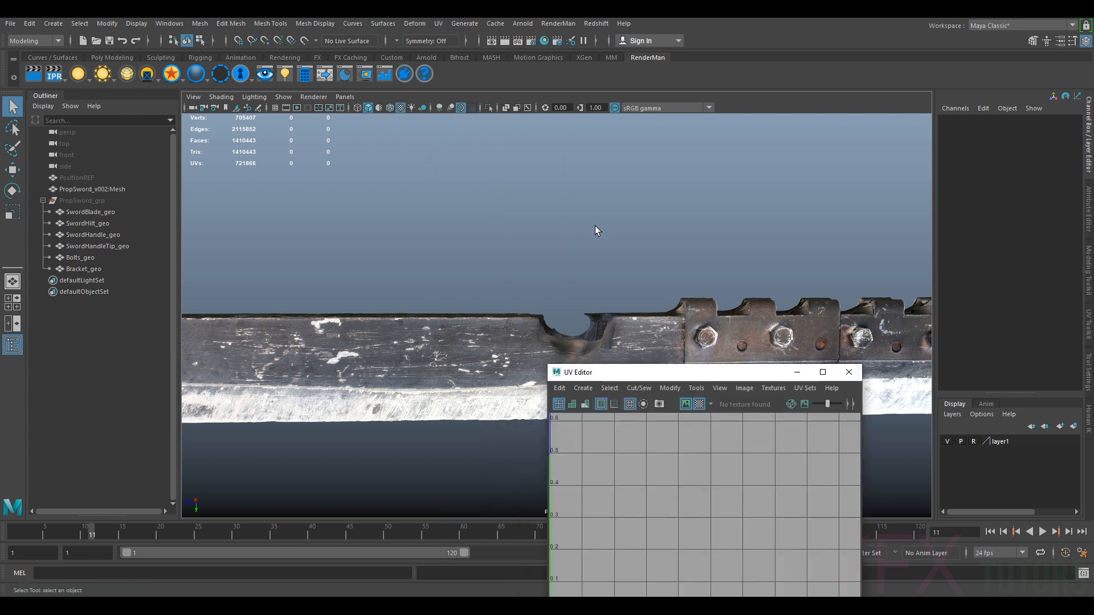
pyautogui.moveTo(667, 375); pyautogui.dragTo(757, 197)
pyautogui.scroll(-4, 460, 354)
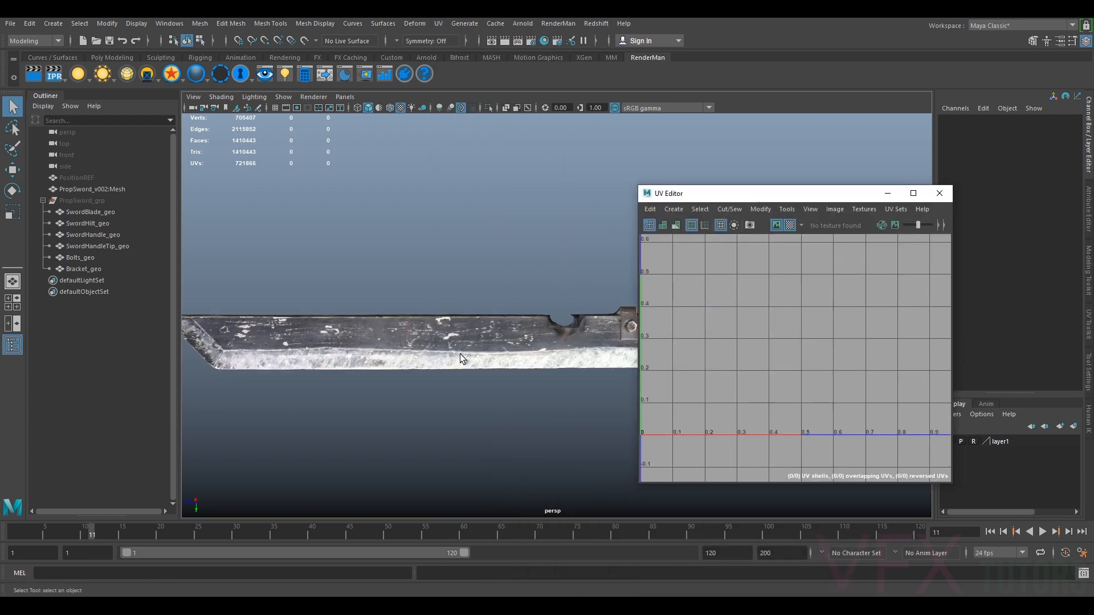
pyautogui.scroll(-3, 764, 337)
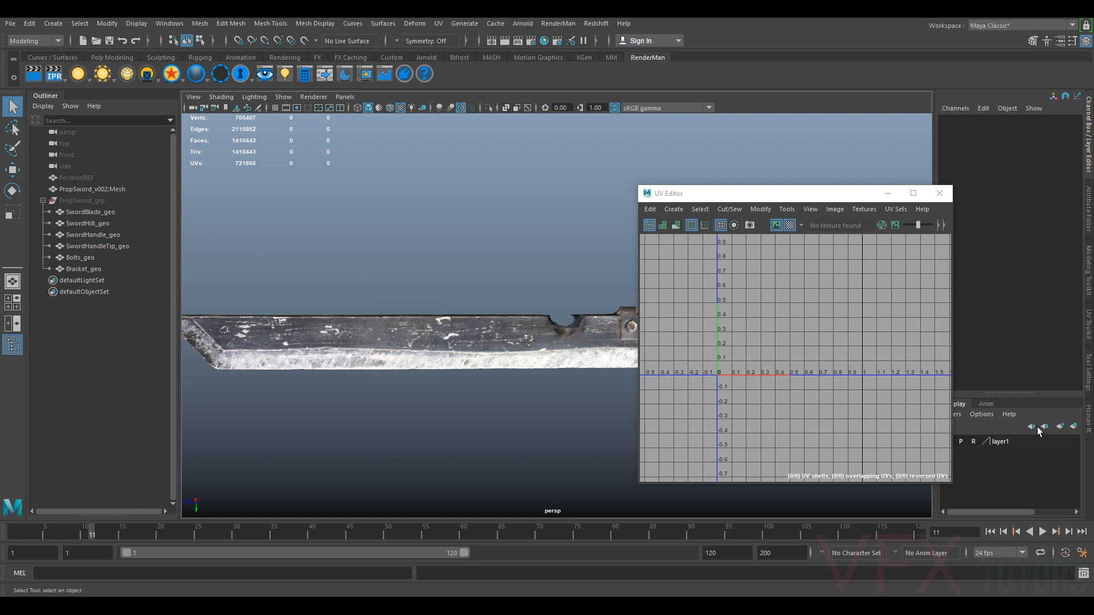
pyautogui.moveTo(763, 196); pyautogui.dragTo(708, 176)
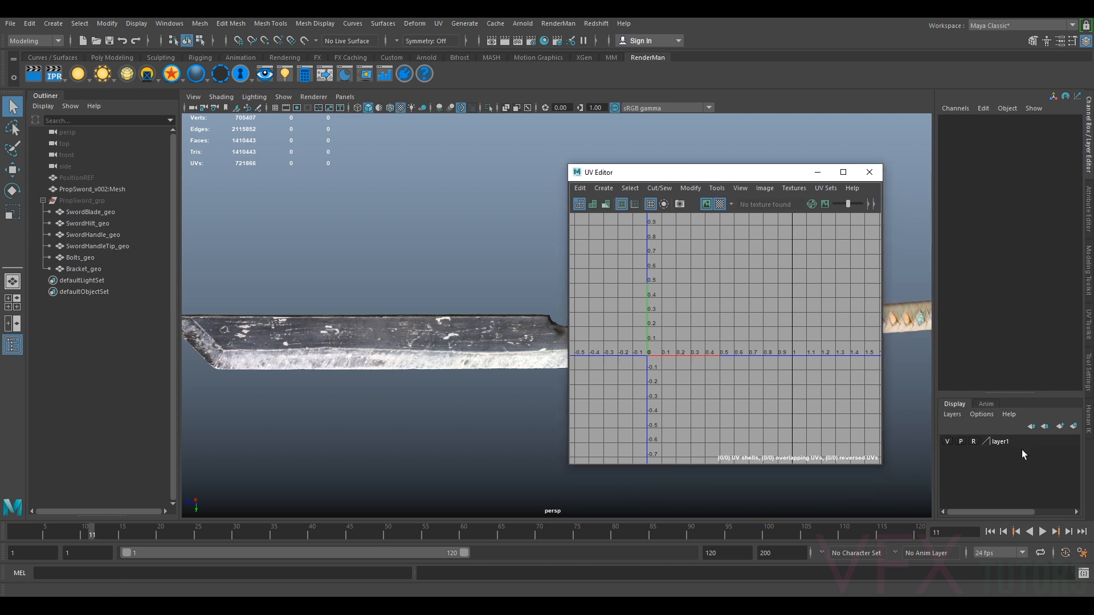
# Hide the reference layer and unhide the sword group
pyautogui.click(947, 442)
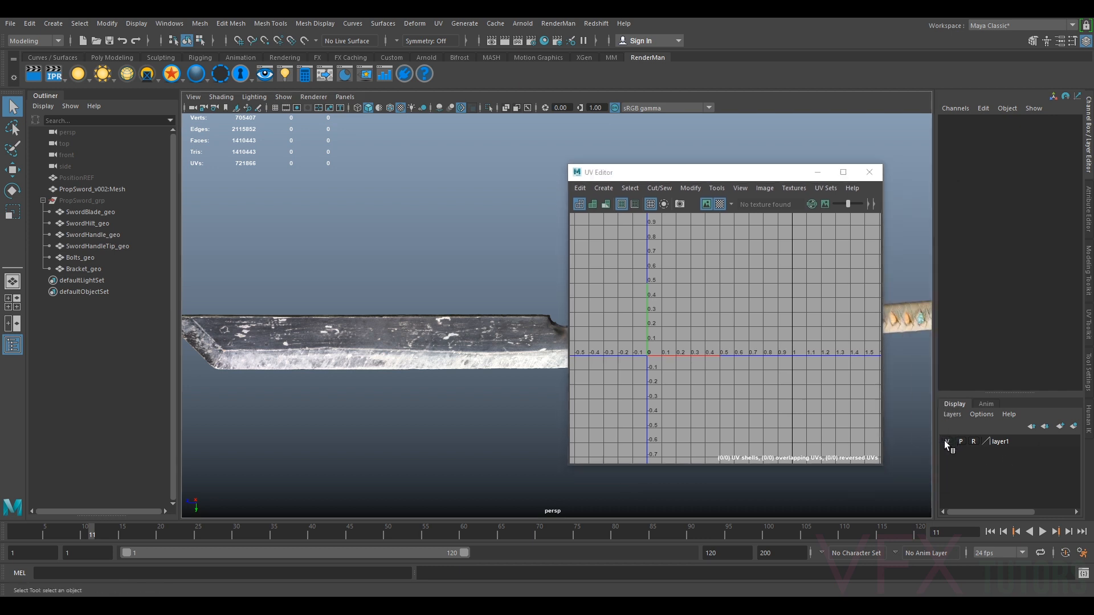
pyautogui.click(79, 201)
pyautogui.press('h')
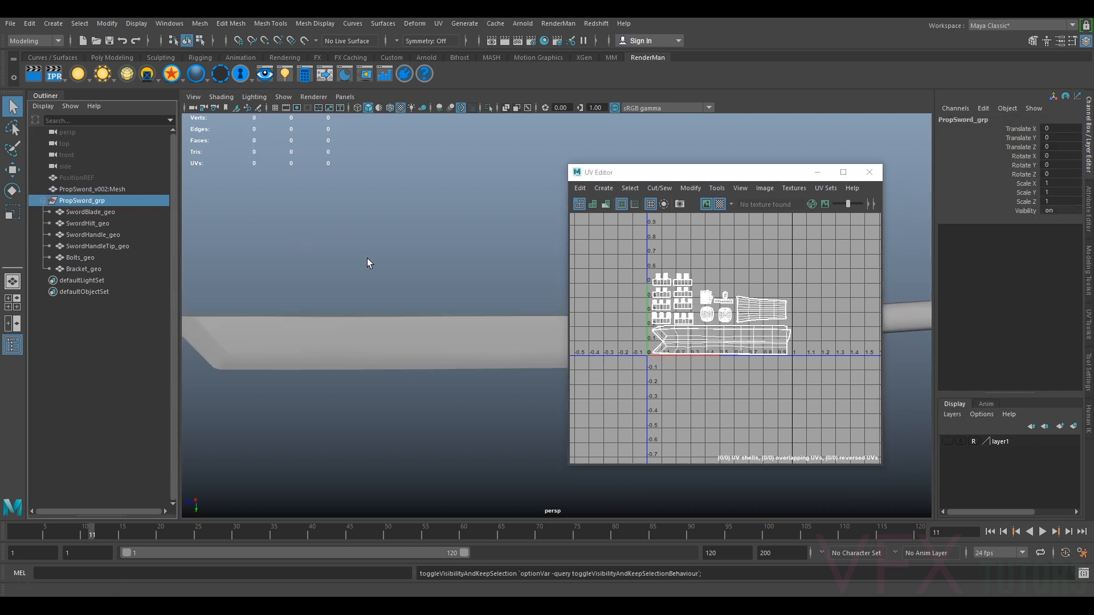
# Inspect the blade's UV shell and seam edges in the UV Editor and viewport
pyautogui.scroll(3, 630, 338)
pyautogui.rightClick(777, 346)
pyautogui.moveTo(777, 347); pyautogui.dragTo(732, 331, button='right')
pyautogui.click(781, 349)
pyautogui.keyDown('alt'); pyautogui.moveTo(425, 383); pyautogui.dragTo(385, 358); pyautogui.keyUp('alt')
pyautogui.keyDown('alt'); pyautogui.moveTo(385, 357); pyautogui.dragTo(466, 318, button='right'); pyautogui.keyUp('alt')
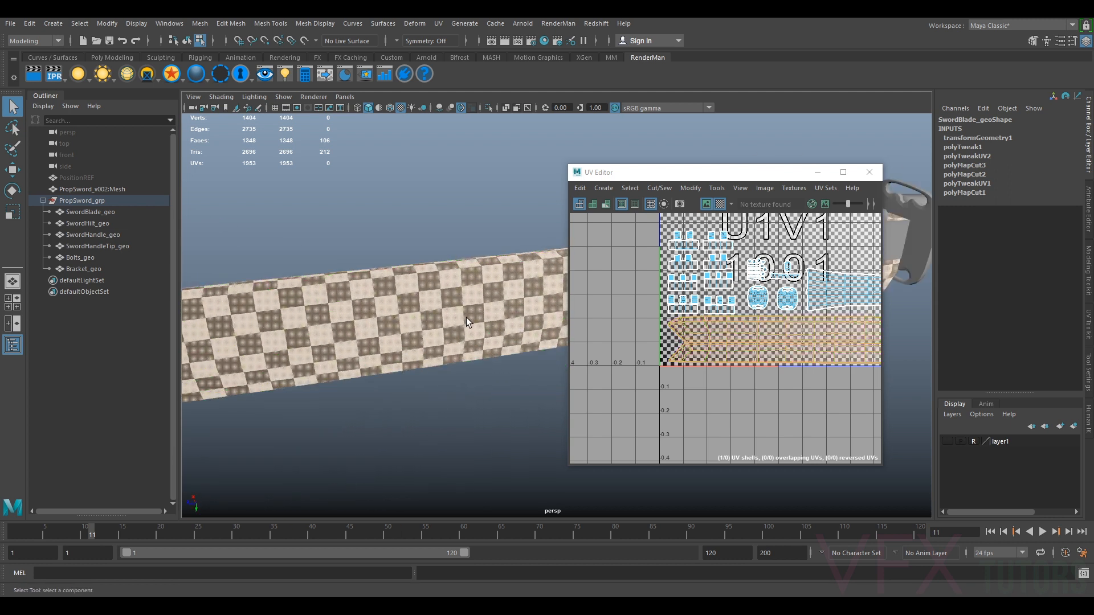
pyautogui.keyDown('alt'); pyautogui.moveTo(467, 316); pyautogui.dragTo(476, 309); pyautogui.keyUp('alt')
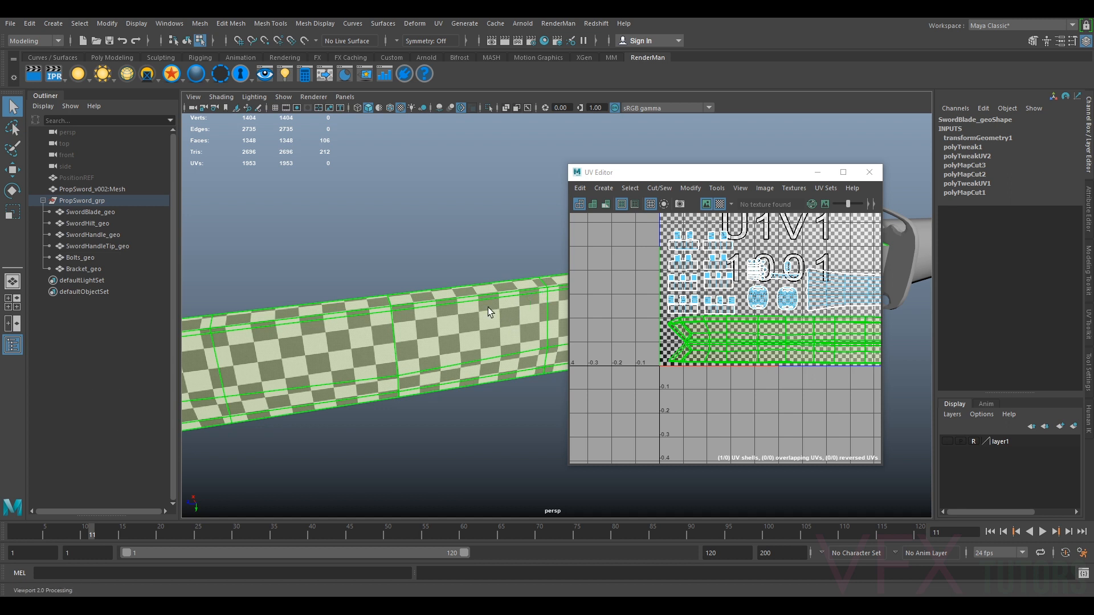
pyautogui.keyDown('alt'); pyautogui.moveTo(481, 310); pyautogui.dragTo(479, 345); pyautogui.keyUp('alt')
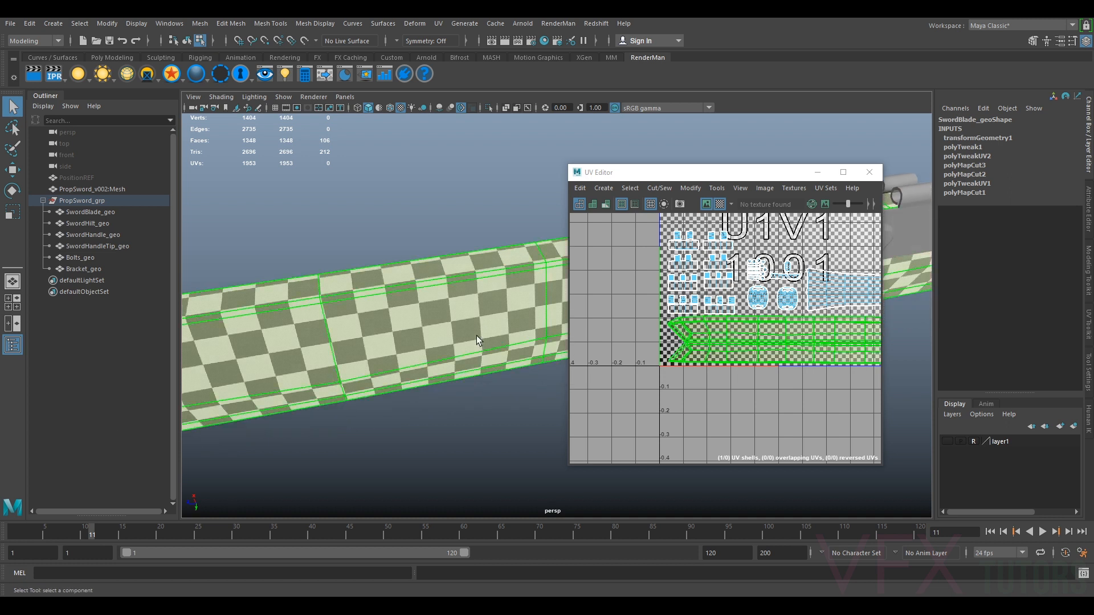
pyautogui.keyDown('alt'); pyautogui.moveTo(477, 336); pyautogui.dragTo(483, 337); pyautogui.keyUp('alt')
pyautogui.keyDown('alt'); pyautogui.moveTo(548, 293); pyautogui.dragTo(460, 350, button='middle'); pyautogui.keyUp('alt')
pyautogui.keyDown('alt'); pyautogui.moveTo(460, 350); pyautogui.dragTo(553, 366); pyautogui.keyUp('alt')
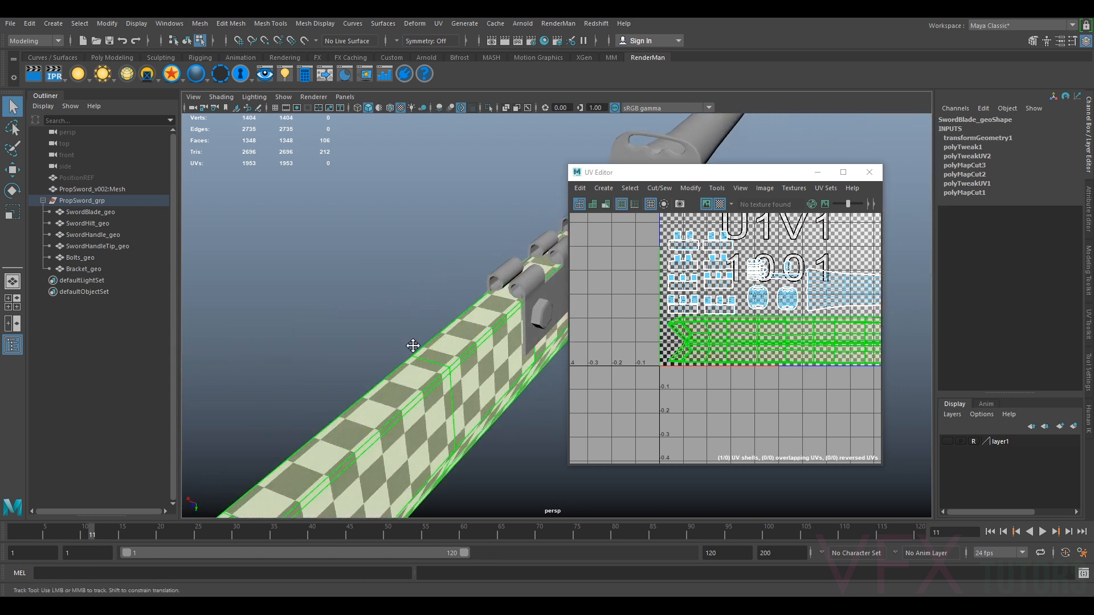
pyautogui.keyDown('alt'); pyautogui.moveTo(412, 346); pyautogui.dragTo(467, 336); pyautogui.keyUp('alt')
pyautogui.rightClick(782, 294)
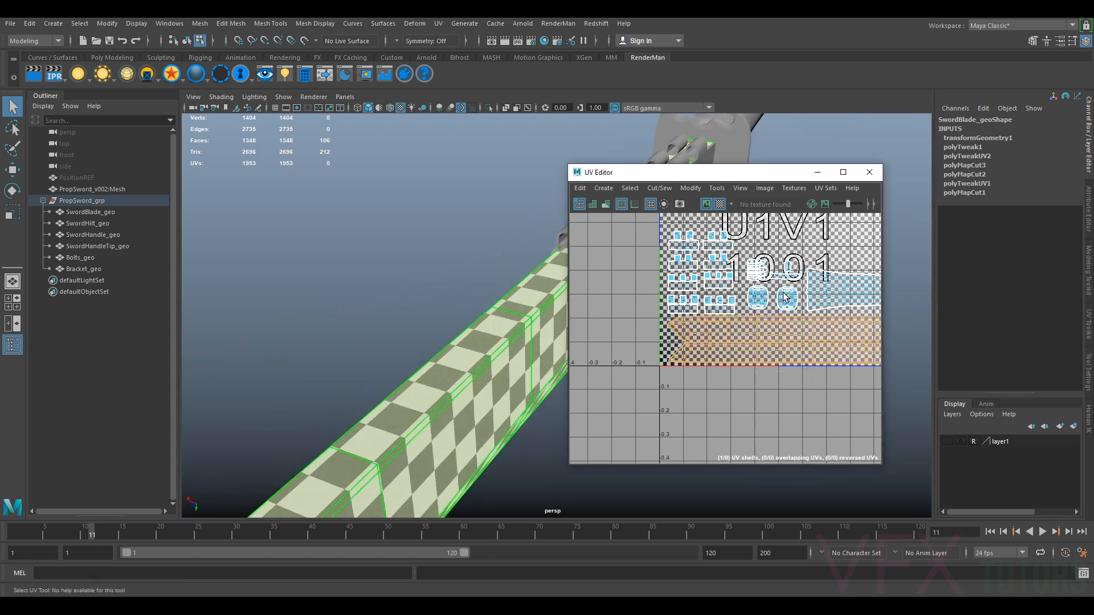
pyautogui.click(798, 324)
pyautogui.doubleClick(772, 323)
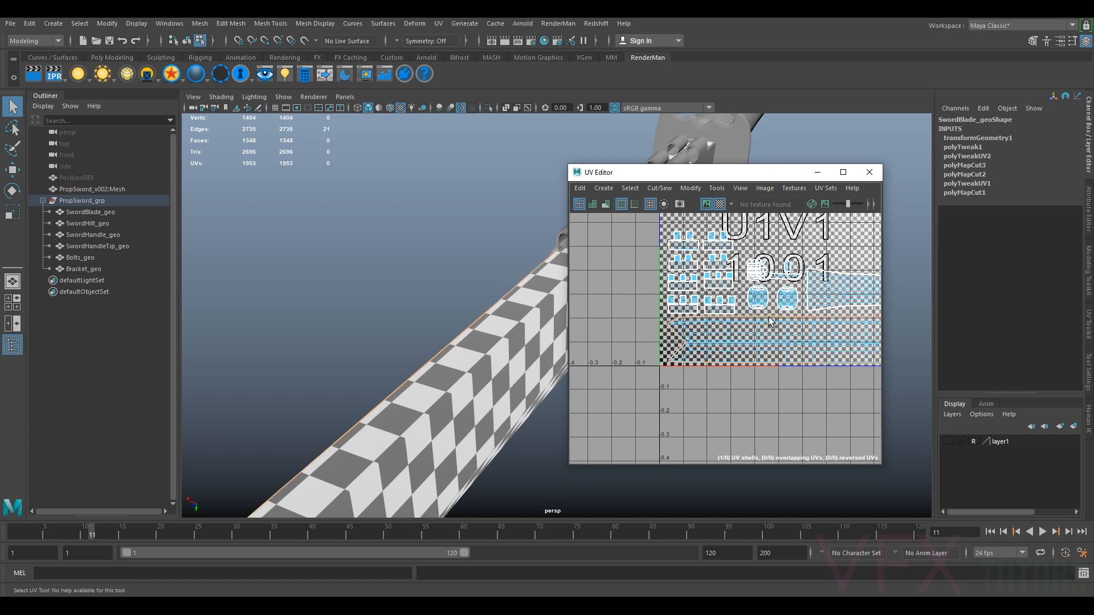
pyautogui.keyDown('alt'); pyautogui.moveTo(455, 395); pyautogui.dragTo(532, 344); pyautogui.keyUp('alt')
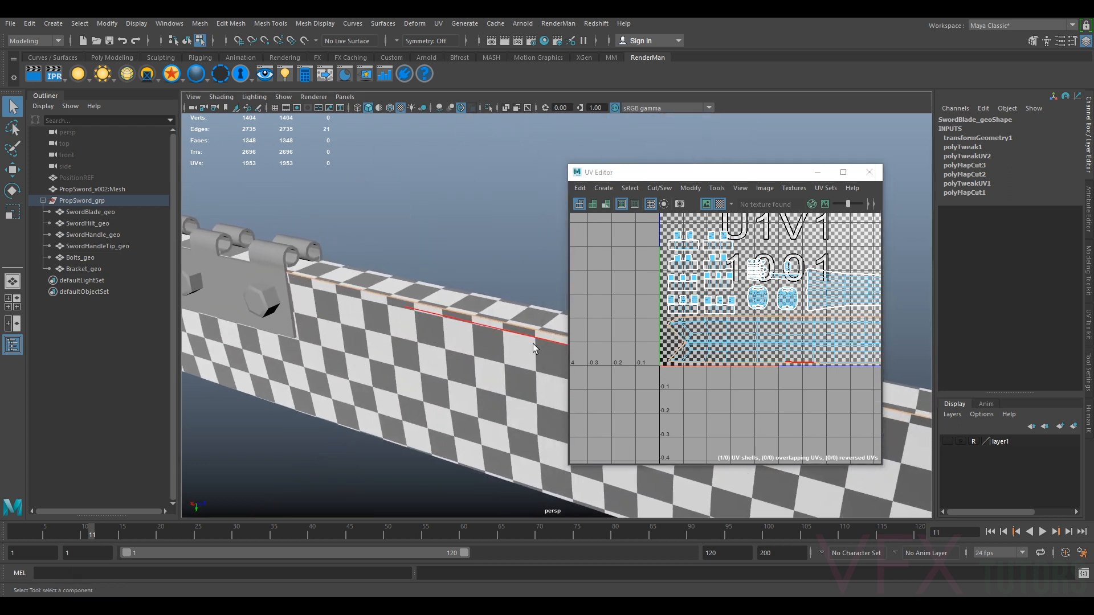
pyautogui.keyDown('alt'); pyautogui.moveTo(407, 353); pyautogui.dragTo(489, 336); pyautogui.keyUp('alt')
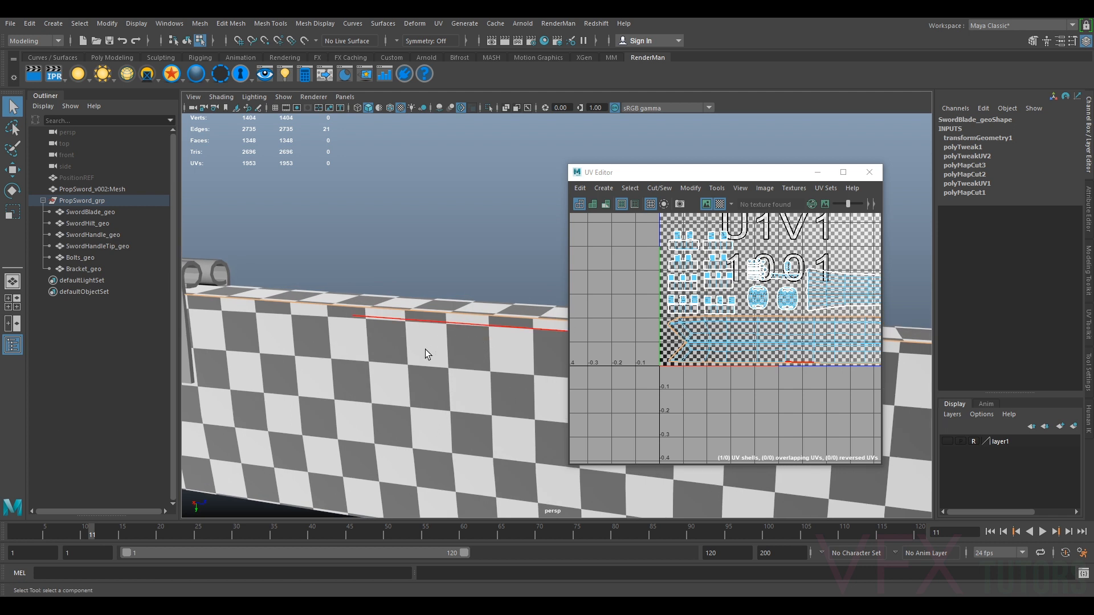
pyautogui.keyDown('alt'); pyautogui.moveTo(425, 350); pyautogui.dragTo(466, 378); pyautogui.keyUp('alt')
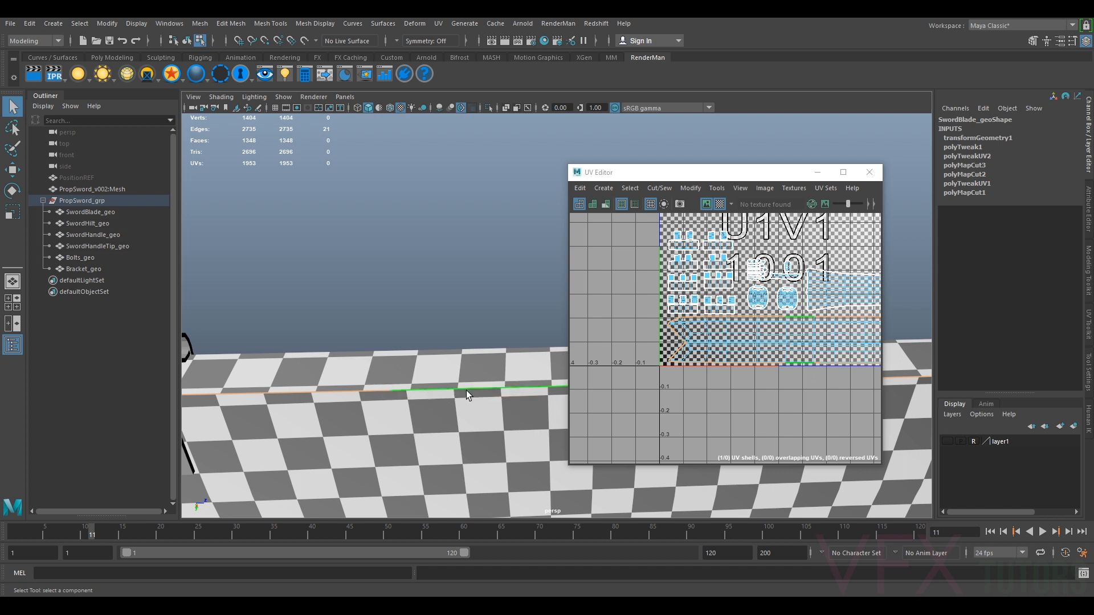
pyautogui.keyDown('alt'); pyautogui.moveTo(462, 386); pyautogui.dragTo(408, 377); pyautogui.keyUp('alt')
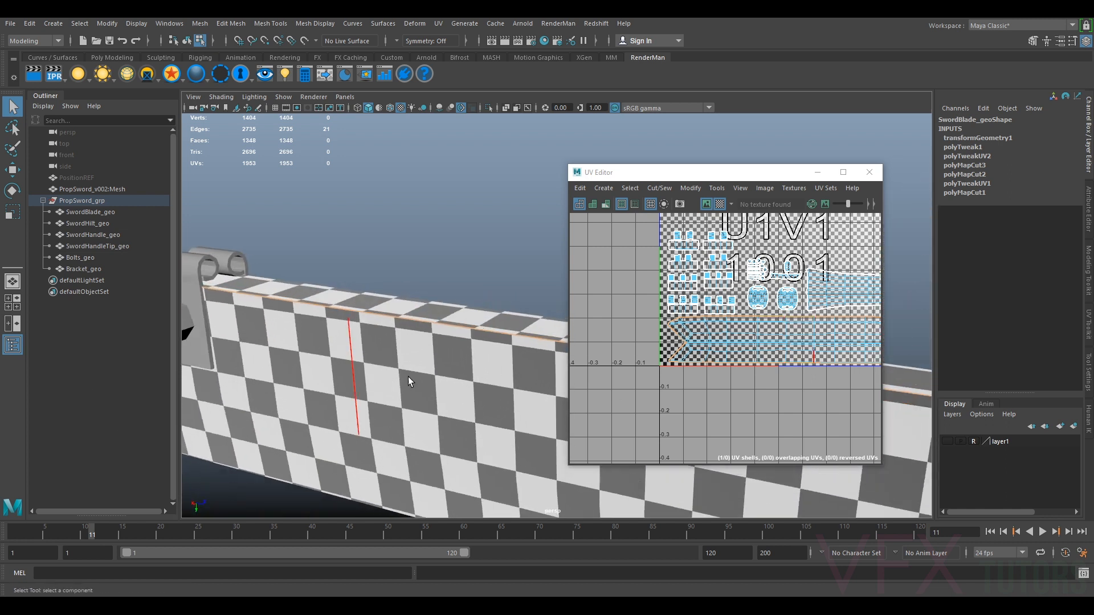
pyautogui.moveTo(466, 357); pyautogui.dragTo(531, 278, button='right')
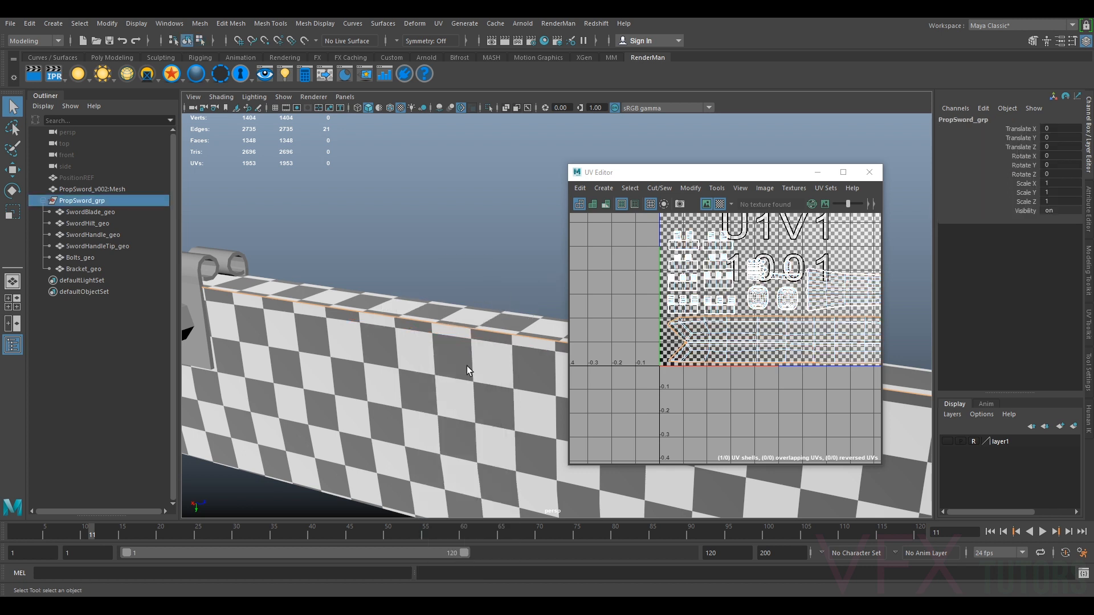
# Isolate the sword blade in the viewport and turn off the checker display in the UV Editor
pyautogui.hotkey('ctrl', '1')
pyautogui.moveTo(482, 364)
pyautogui.keyDown('alt'); pyautogui.mouseDown()
pyautogui.moveTo(488, 334)
pyautogui.moveTo(501, 361)
pyautogui.moveTo(420, 378)
pyautogui.moveTo(439, 408)
pyautogui.moveTo(420, 420)
pyautogui.moveTo(479, 362)
pyautogui.mouseUp(); pyautogui.keyUp('alt')
pyautogui.click(720, 204)
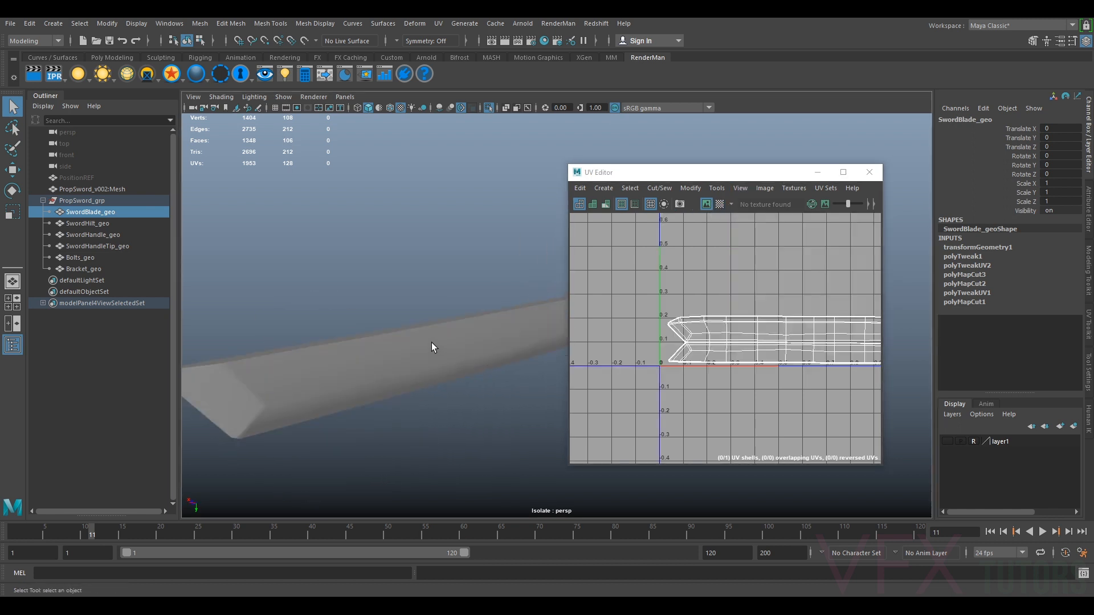
# Delete all UVs on the sword blade
pyautogui.keyDown('alt'); pyautogui.moveTo(373, 374); pyautogui.dragTo(308, 334); pyautogui.keyUp('alt')
pyautogui.keyDown('alt'); pyautogui.moveTo(322, 401); pyautogui.dragTo(374, 332); pyautogui.keyUp('alt')
pyautogui.keyDown('alt'); pyautogui.moveTo(531, 345); pyautogui.dragTo(482, 337); pyautogui.keyUp('alt')
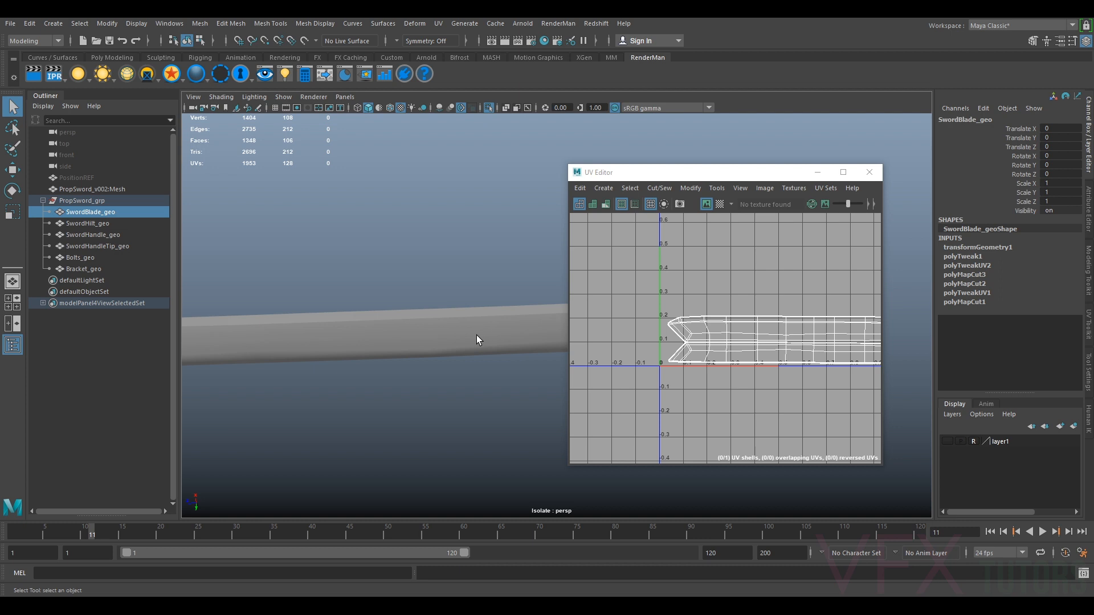
pyautogui.keyDown('alt'); pyautogui.moveTo(310, 302); pyautogui.dragTo(431, 338); pyautogui.keyUp('alt')
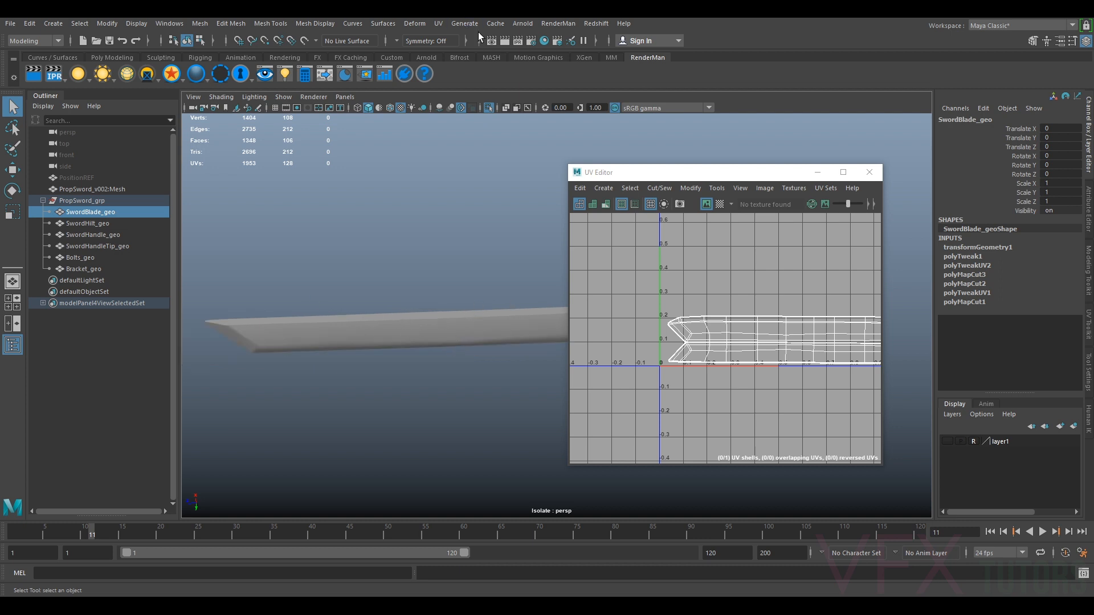
pyautogui.click(437, 24)
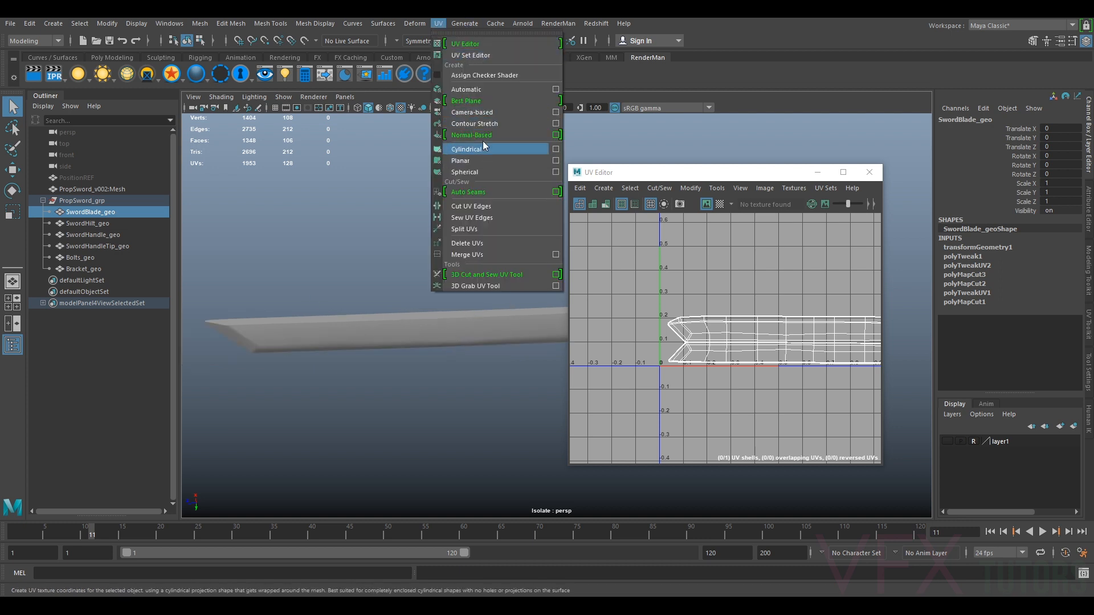
pyautogui.click(494, 243)
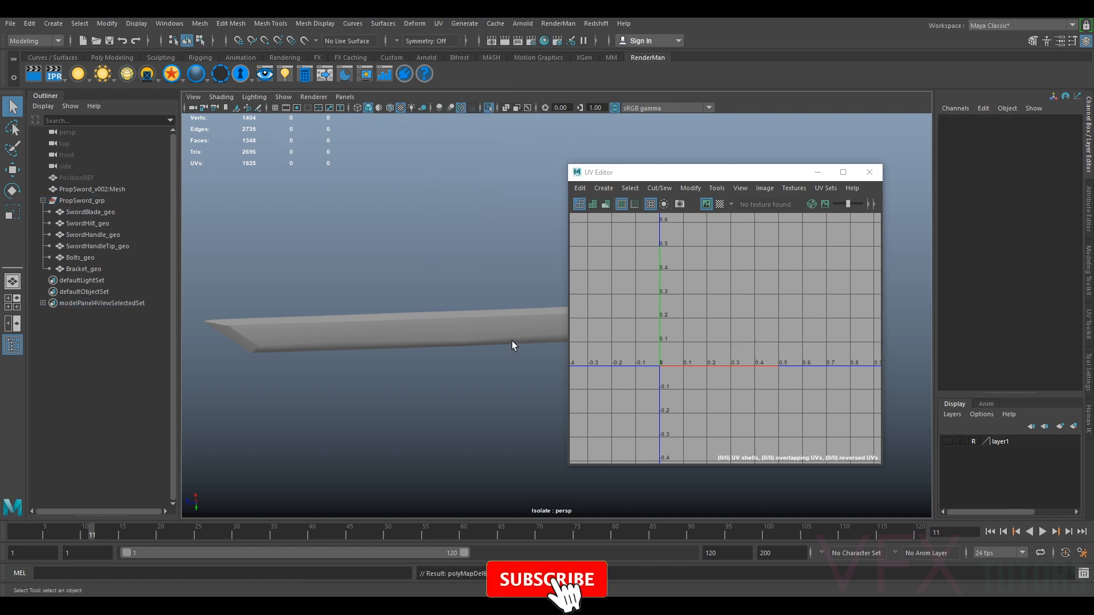
# Toggle the viewport's selection highlighting display for the blade
pyautogui.keyDown('alt'); pyautogui.moveTo(527, 255); pyautogui.dragTo(420, 326); pyautogui.keyUp('alt')
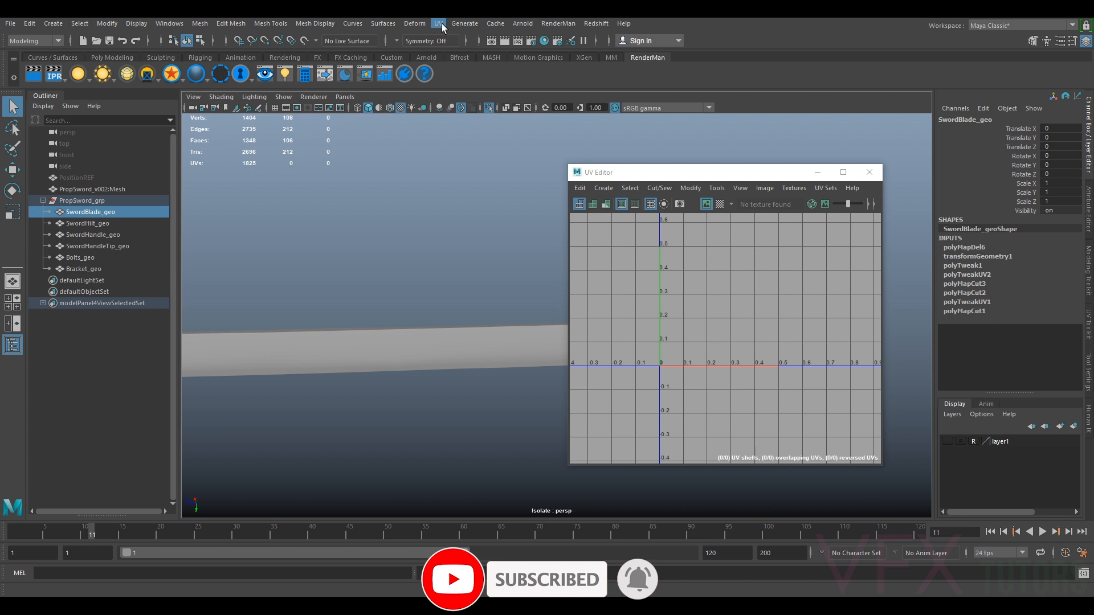
pyautogui.click(284, 97)
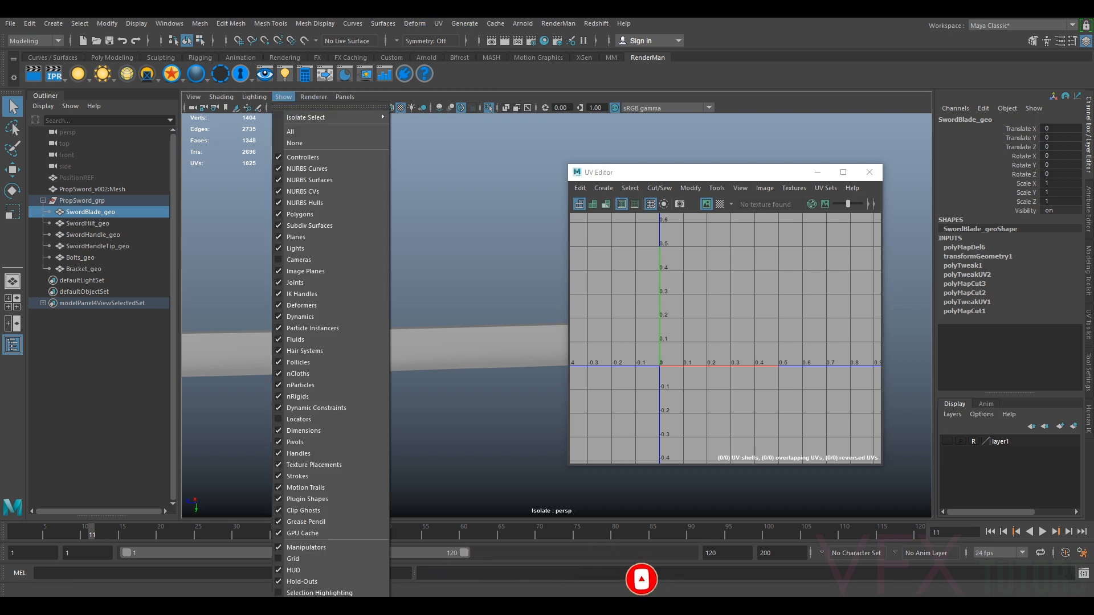
pyautogui.click(318, 593)
pyautogui.scroll(-3, 448, 375)
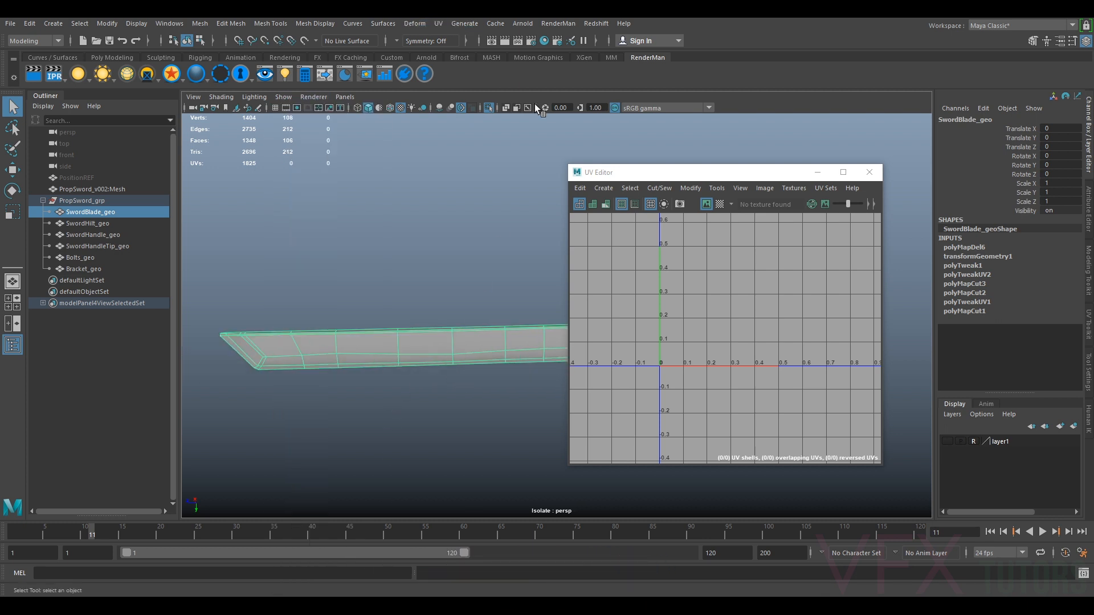
# Apply a camera-based UV projection to the blade and orbit around it
pyautogui.click(438, 23)
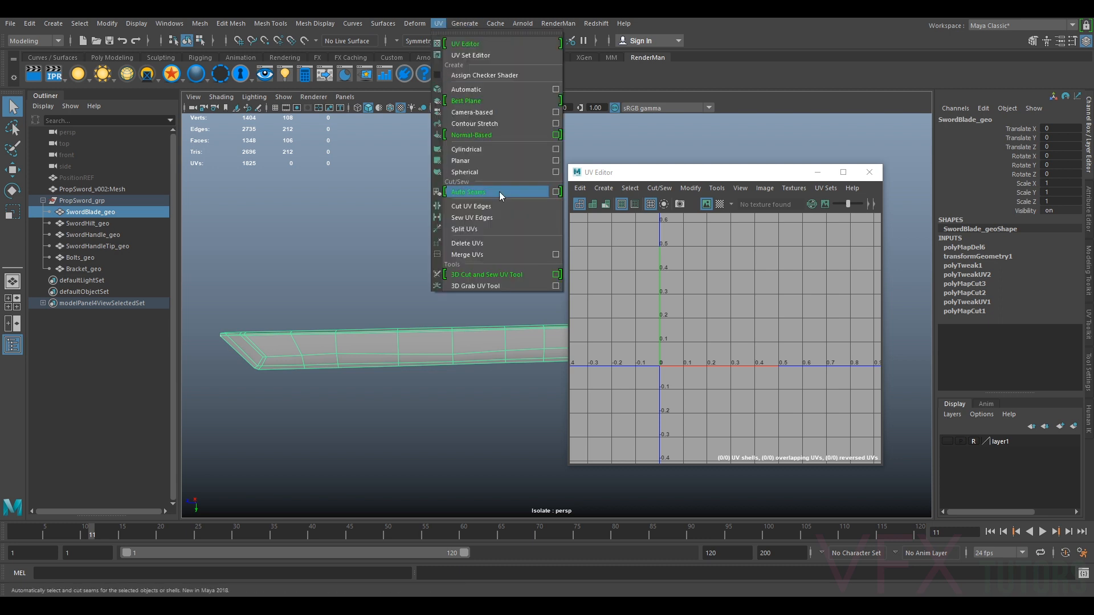
pyautogui.click(481, 113)
pyautogui.keyDown('alt'); pyautogui.moveTo(416, 330); pyautogui.dragTo(469, 359); pyautogui.keyUp('alt')
pyautogui.keyDown('alt'); pyautogui.moveTo(469, 359); pyautogui.dragTo(575, 315, button='middle'); pyautogui.keyUp('alt')
pyautogui.scroll(4, 576, 314)
pyautogui.moveTo(474, 295); pyautogui.dragTo(477, 306, button='right')
pyautogui.click(436, 296)
pyautogui.keyDown('alt'); pyautogui.moveTo(368, 360); pyautogui.dragTo(411, 348); pyautogui.keyUp('alt')
pyautogui.scroll(5, 443, 331)
pyautogui.keyDown('alt'); pyautogui.moveTo(359, 323); pyautogui.dragTo(488, 318, button='middle'); pyautogui.keyUp('alt')
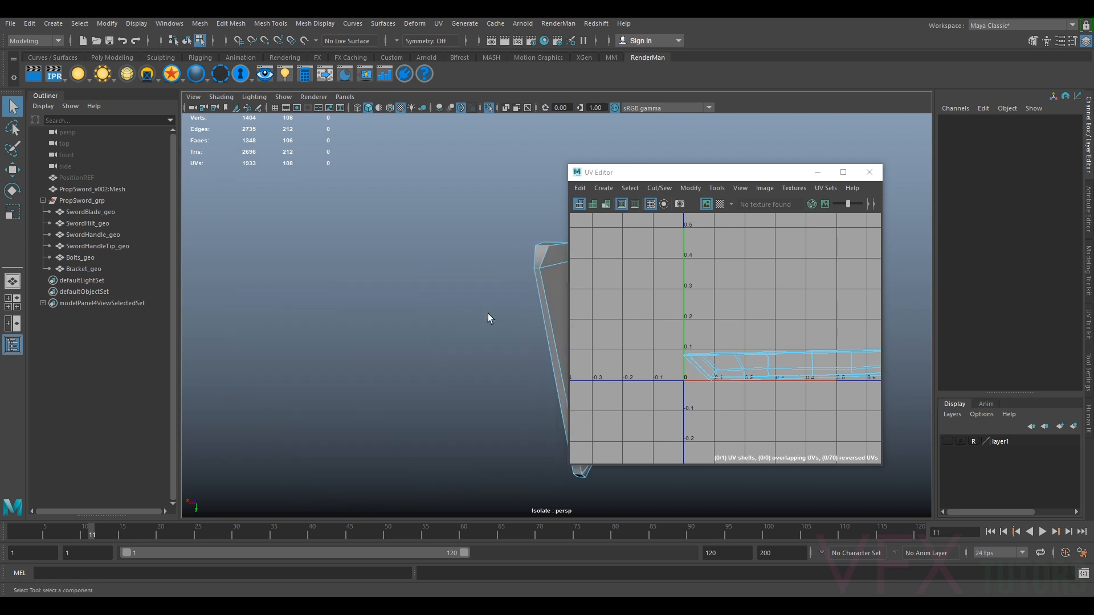
# Select edge loops along the blade's long edges as UV seam edges, orbiting around the blade
pyautogui.doubleClick(538, 298)
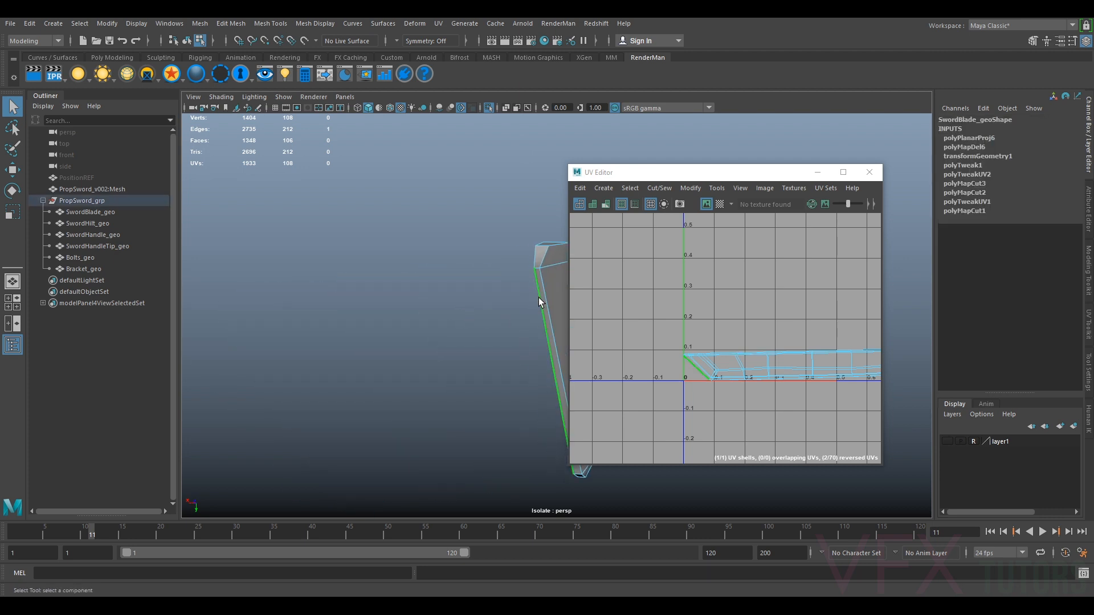
pyautogui.keyDown('alt'); pyautogui.moveTo(529, 297); pyautogui.dragTo(538, 317); pyautogui.keyUp('alt')
pyautogui.keyDown('alt'); pyautogui.moveTo(538, 315); pyautogui.dragTo(369, 323, button='middle'); pyautogui.keyUp('alt')
pyautogui.keyDown('alt'); pyautogui.moveTo(369, 323); pyautogui.dragTo(421, 357); pyautogui.keyUp('alt')
pyautogui.keyDown('alt'); pyautogui.moveTo(437, 366); pyautogui.dragTo(413, 372, button='right'); pyautogui.keyUp('alt')
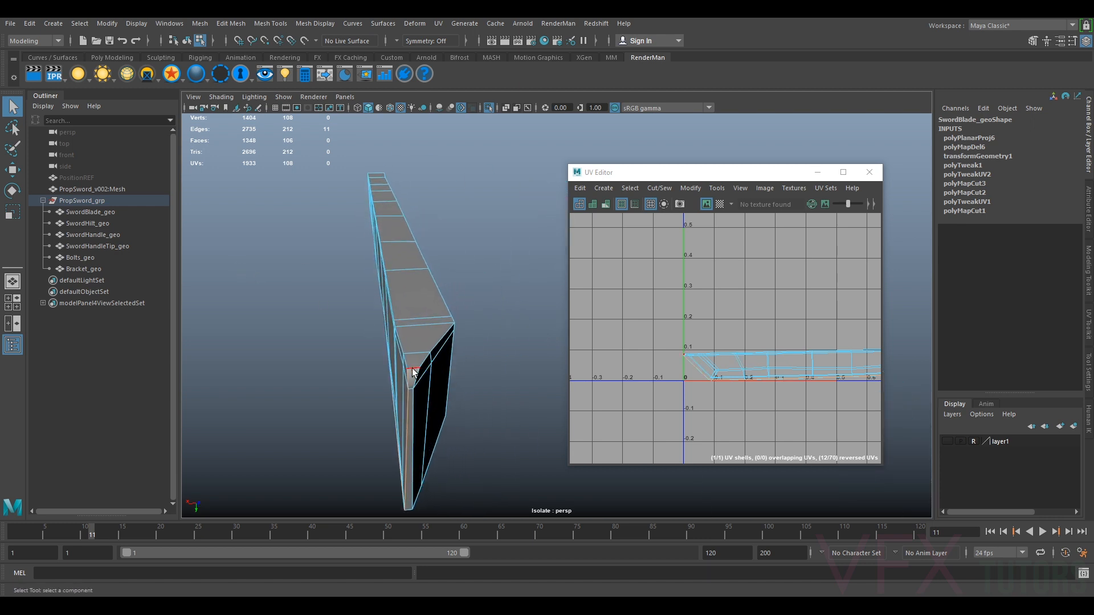
pyautogui.keyDown('alt'); pyautogui.moveTo(405, 367); pyautogui.dragTo(450, 374); pyautogui.keyUp('alt')
pyautogui.keyDown('alt'); pyautogui.moveTo(450, 374); pyautogui.dragTo(317, 348, button='right'); pyautogui.keyUp('alt')
pyautogui.keyDown('alt'); pyautogui.moveTo(317, 348); pyautogui.dragTo(356, 366); pyautogui.keyUp('alt')
pyautogui.keyDown('alt'); pyautogui.moveTo(356, 366); pyautogui.dragTo(425, 361, button='right'); pyautogui.keyUp('alt')
pyautogui.keyDown('alt'); pyautogui.moveTo(425, 360); pyautogui.dragTo(552, 314, button='middle'); pyautogui.keyUp('alt')
pyautogui.keyDown('alt'); pyautogui.moveTo(531, 289); pyautogui.dragTo(467, 279); pyautogui.keyUp('alt')
pyautogui.keyDown('alt'); pyautogui.moveTo(466, 279); pyautogui.dragTo(502, 304, button='right'); pyautogui.keyUp('alt')
pyautogui.keyDown('shift'); pyautogui.doubleClick(355, 372); pyautogui.keyUp('shift')
pyautogui.keyDown('alt'); pyautogui.moveTo(395, 282); pyautogui.dragTo(382, 292); pyautogui.keyUp('alt')
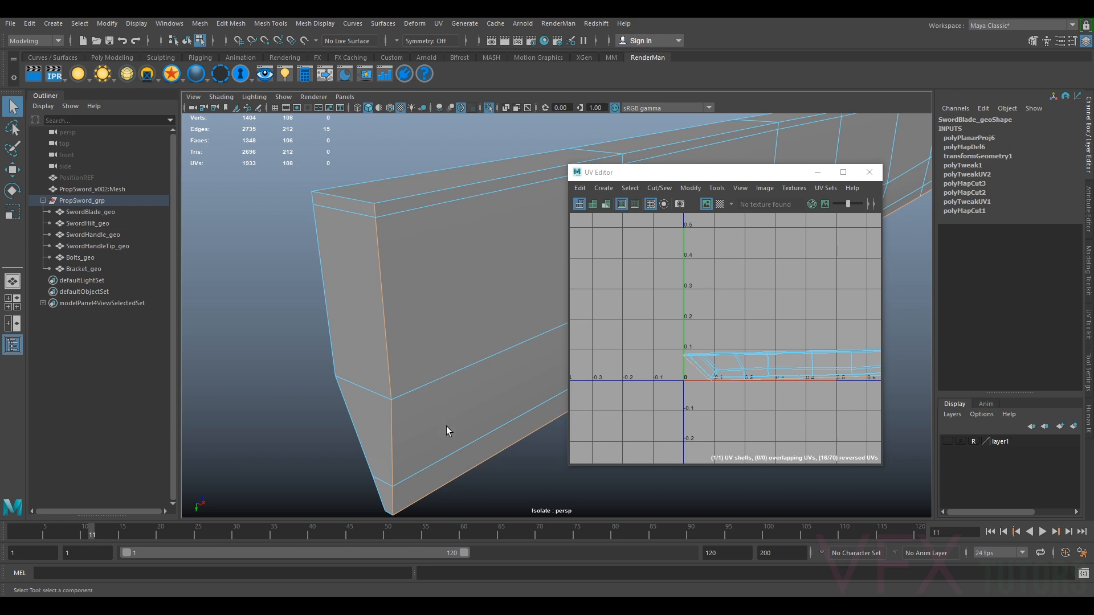
# Add the edges around the blade's tip and lower end to the seam edge selection
pyautogui.keyDown('alt'); pyautogui.moveTo(447, 426); pyautogui.dragTo(480, 374, button='middle'); pyautogui.keyUp('alt')
pyautogui.keyDown('shift'); pyautogui.click(483, 311); pyautogui.keyUp('shift')
pyautogui.keyDown('alt'); pyautogui.moveTo(471, 347); pyautogui.dragTo(437, 374, button='right'); pyautogui.keyUp('alt')
pyautogui.keyDown('alt'); pyautogui.moveTo(436, 374); pyautogui.dragTo(497, 364); pyautogui.keyUp('alt')
pyautogui.keyDown('alt'); pyautogui.moveTo(498, 365); pyautogui.dragTo(236, 407, button='middle'); pyautogui.keyUp('alt')
pyautogui.keyDown('alt'); pyautogui.moveTo(238, 412); pyautogui.dragTo(290, 387); pyautogui.keyUp('alt')
pyautogui.keyDown('shift'); pyautogui.click(405, 330); pyautogui.keyUp('shift')
pyautogui.moveTo(399, 383)
pyautogui.keyDown('alt'); pyautogui.mouseDown()
pyautogui.moveTo(384, 376)
pyautogui.moveTo(394, 374)
pyautogui.mouseUp(); pyautogui.keyUp('alt')
pyautogui.scroll(5, 400, 330)
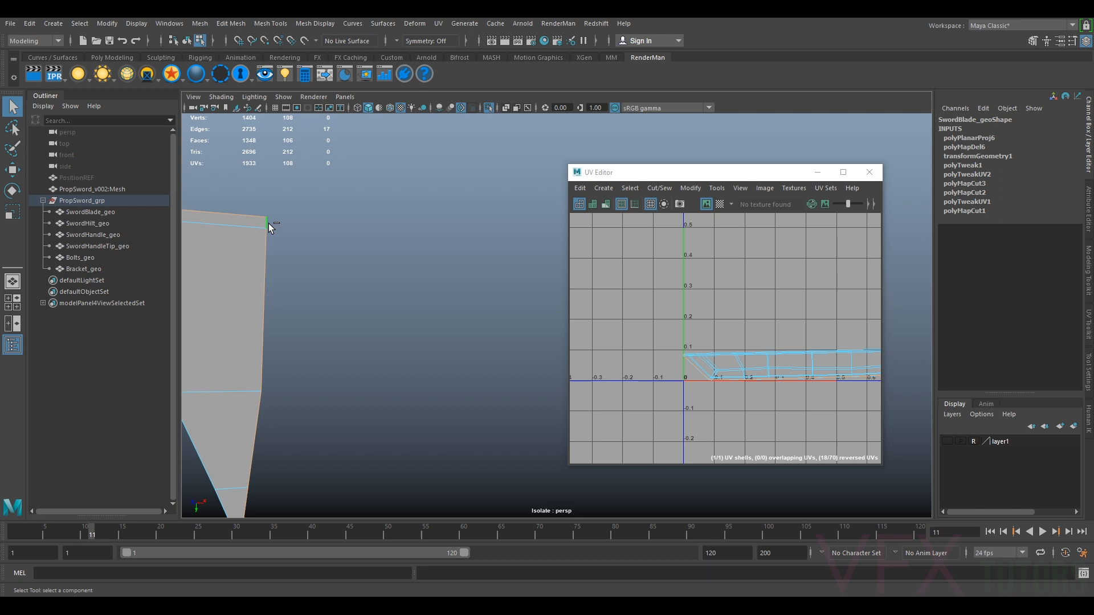
pyautogui.keyDown('ctrl'); pyautogui.click(264, 280); pyautogui.keyUp('ctrl')
pyautogui.keyDown('alt'); pyautogui.moveTo(317, 422); pyautogui.dragTo(363, 354, button='middle'); pyautogui.keyUp('alt')
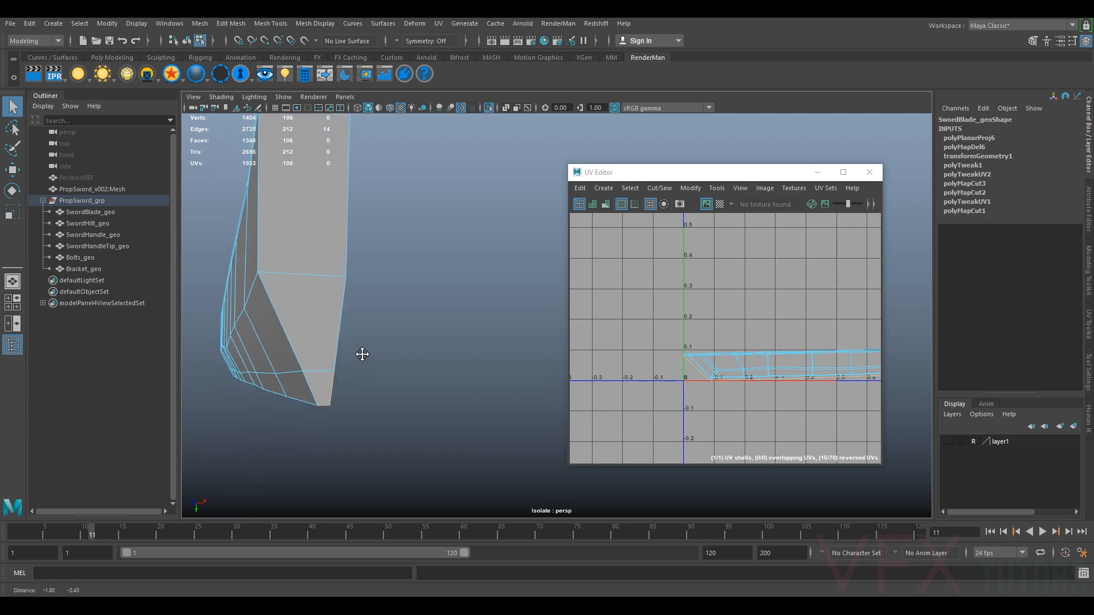
pyautogui.keyDown('shift'); pyautogui.click(301, 276); pyautogui.keyUp('shift')
pyautogui.keyDown('alt'); pyautogui.moveTo(314, 240); pyautogui.dragTo(355, 291); pyautogui.keyUp('alt')
pyautogui.keyDown('shift'); pyautogui.click(351, 198); pyautogui.keyUp('shift')
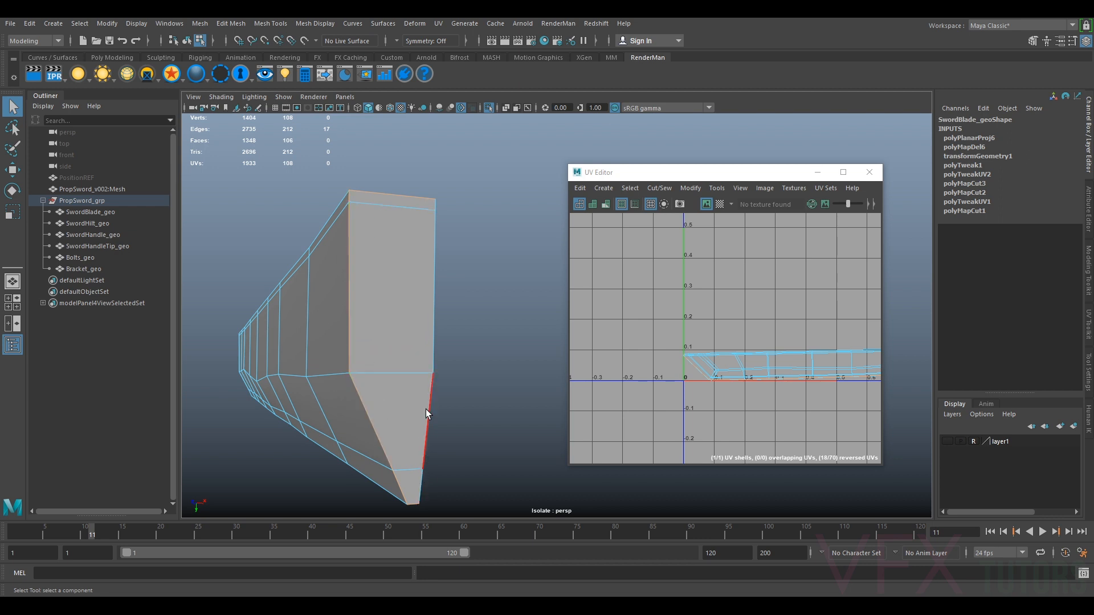
pyautogui.keyDown('alt'); pyautogui.moveTo(458, 415); pyautogui.dragTo(365, 404); pyautogui.keyUp('alt')
pyautogui.keyDown('alt'); pyautogui.moveTo(365, 404); pyautogui.dragTo(403, 393, button='middle'); pyautogui.keyUp('alt')
pyautogui.scroll(3, 381, 356)
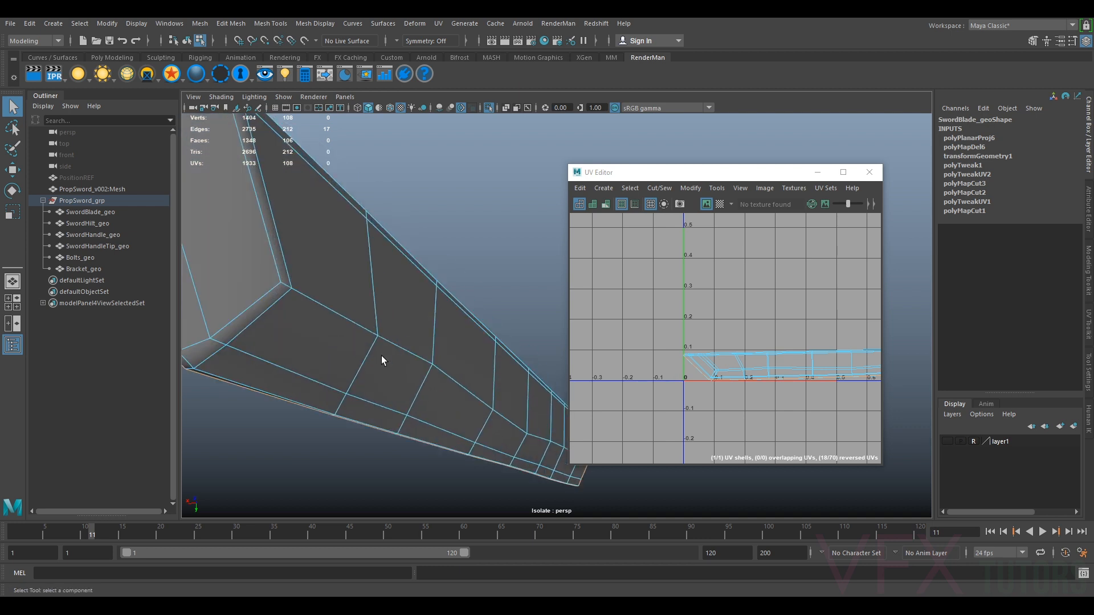
pyautogui.keyDown('alt'); pyautogui.moveTo(382, 356); pyautogui.dragTo(266, 261); pyautogui.keyUp('alt')
pyautogui.keyDown('alt'); pyautogui.moveTo(301, 318); pyautogui.dragTo(442, 383); pyautogui.keyUp('alt')
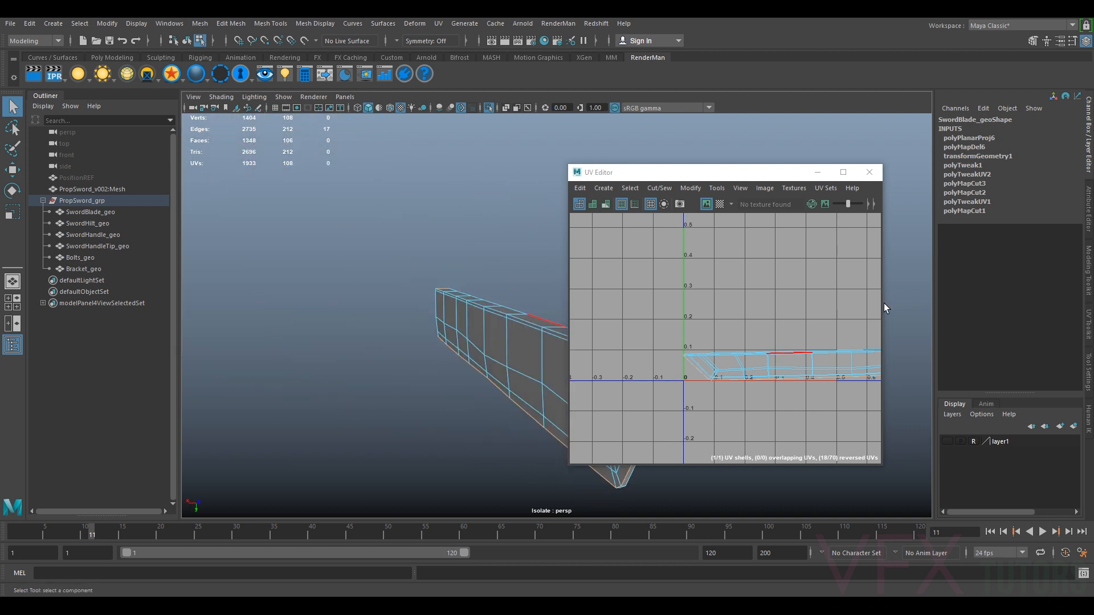
# Open the UV Toolkit and cut the blade's UVs along the selected seam edges
pyautogui.click(1088, 371)
pyautogui.moveTo(794, 167); pyautogui.dragTo(657, 170)
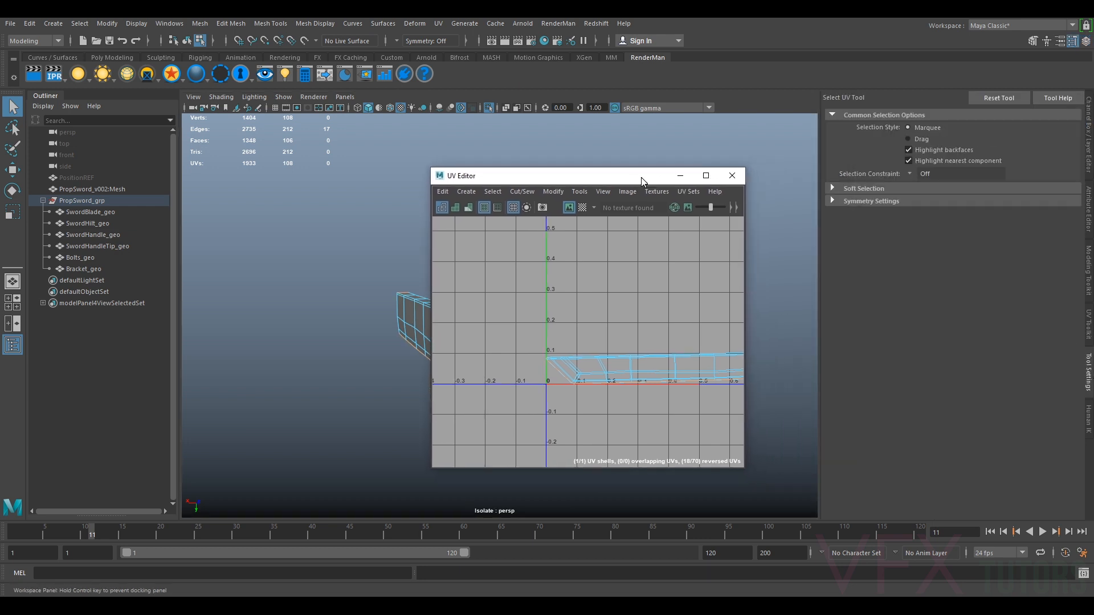
pyautogui.click(1089, 339)
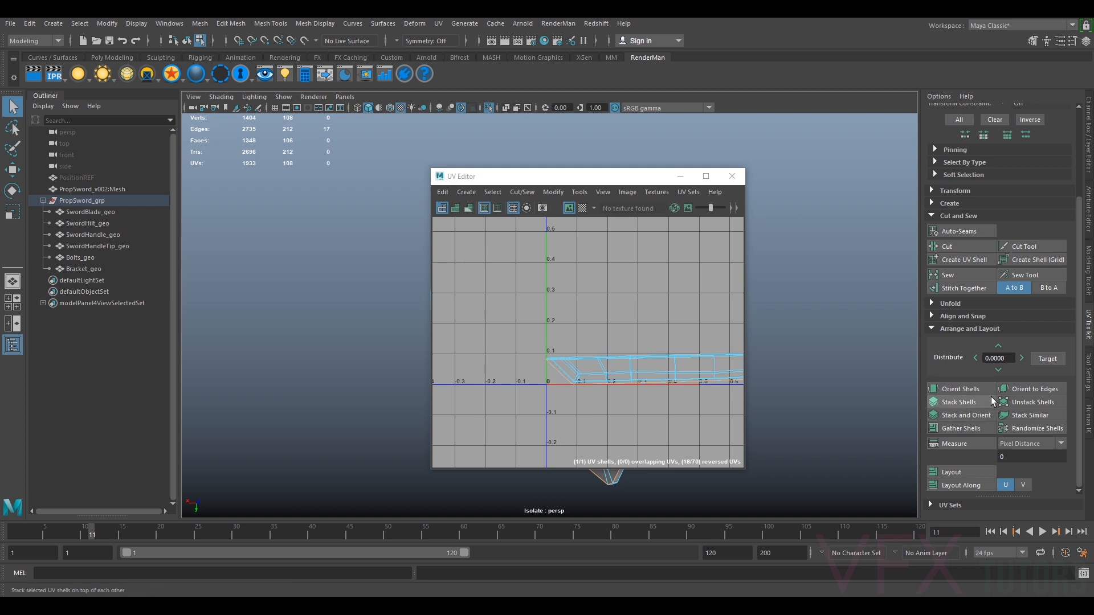
pyautogui.click(959, 245)
# Select the blade's UV shell and unfold it
pyautogui.keyDown('alt'); pyautogui.moveTo(670, 319); pyautogui.dragTo(622, 309, button='middle'); pyautogui.keyUp('alt')
pyautogui.moveTo(706, 362); pyautogui.dragTo(661, 336, button='right')
pyautogui.click(668, 350)
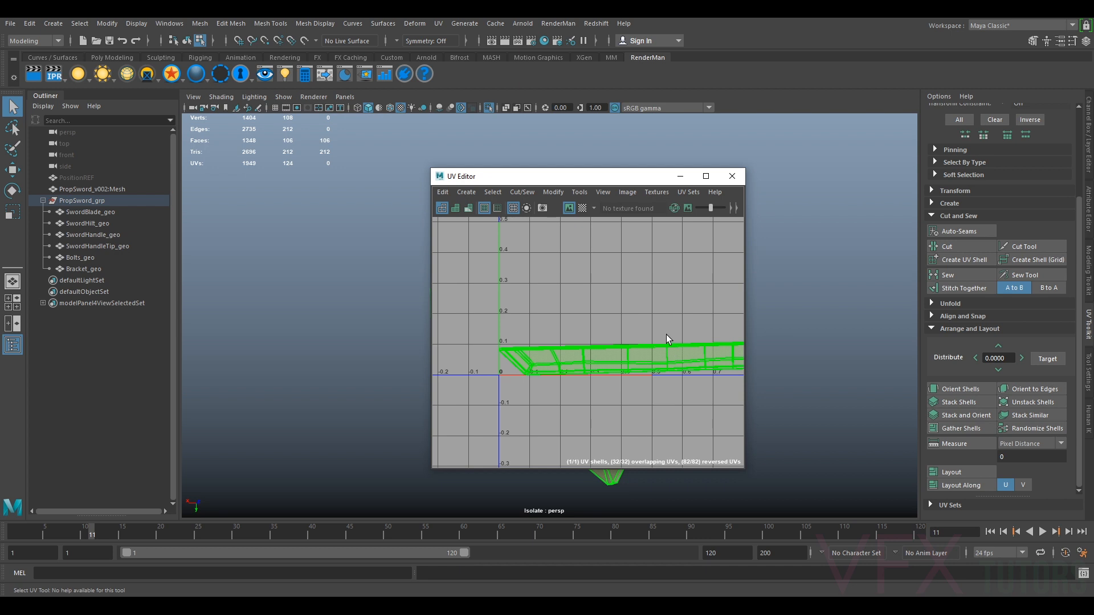
pyautogui.click(552, 192)
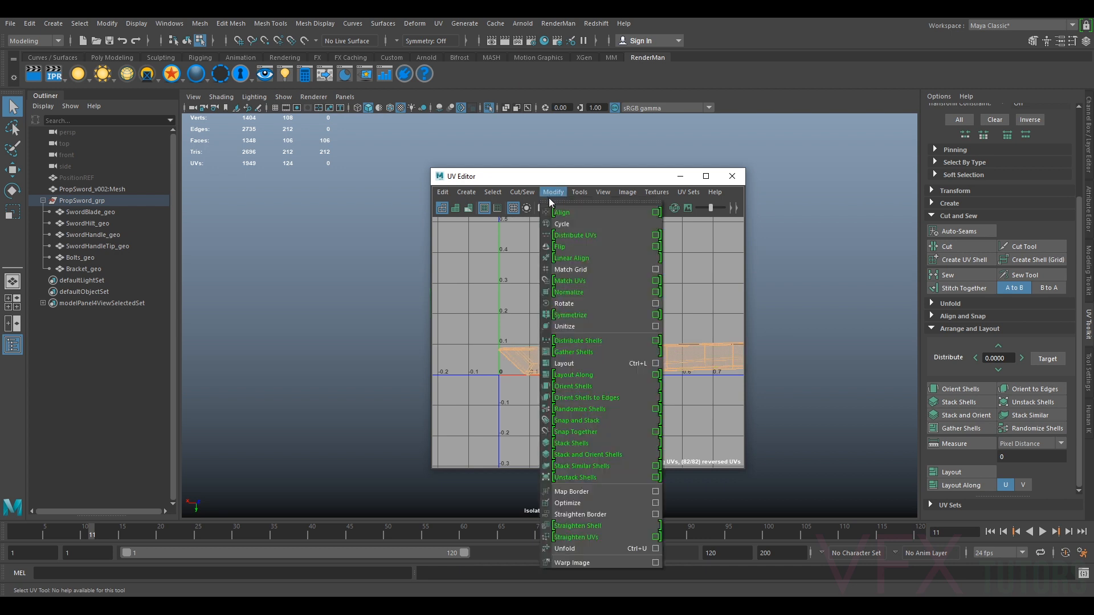
pyautogui.click(584, 549)
pyautogui.keyDown('alt'); pyautogui.moveTo(668, 358); pyautogui.dragTo(593, 362, button='middle'); pyautogui.keyUp('alt')
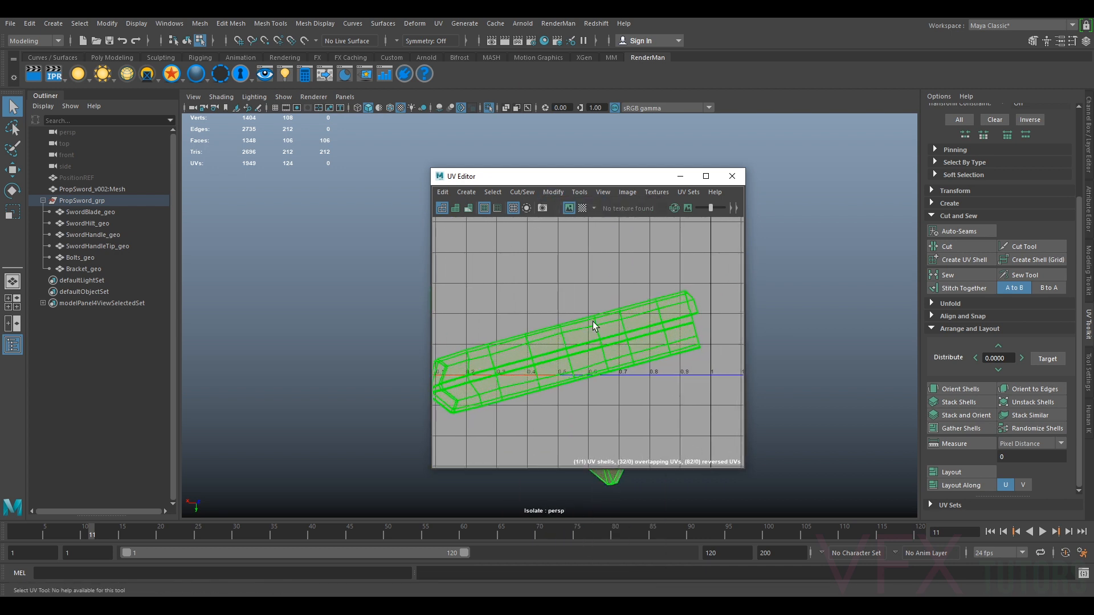
# Turn on the checker pattern display and orient the blade's UV shell
pyautogui.moveTo(559, 178); pyautogui.dragTo(730, 161)
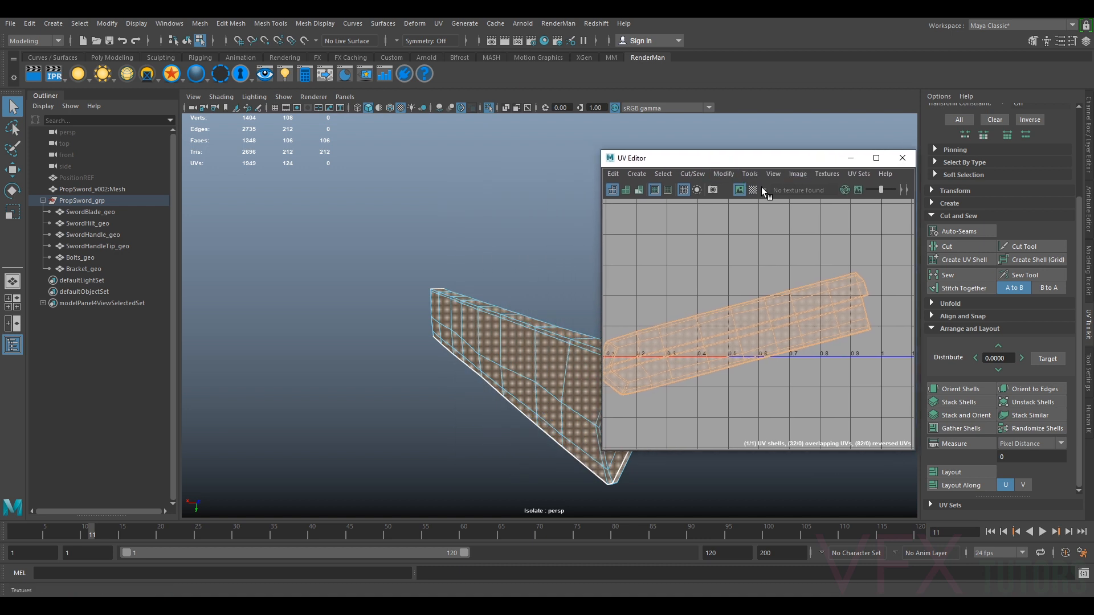
pyautogui.click(752, 190)
pyautogui.keyDown('alt'); pyautogui.moveTo(411, 364); pyautogui.dragTo(377, 357); pyautogui.keyUp('alt')
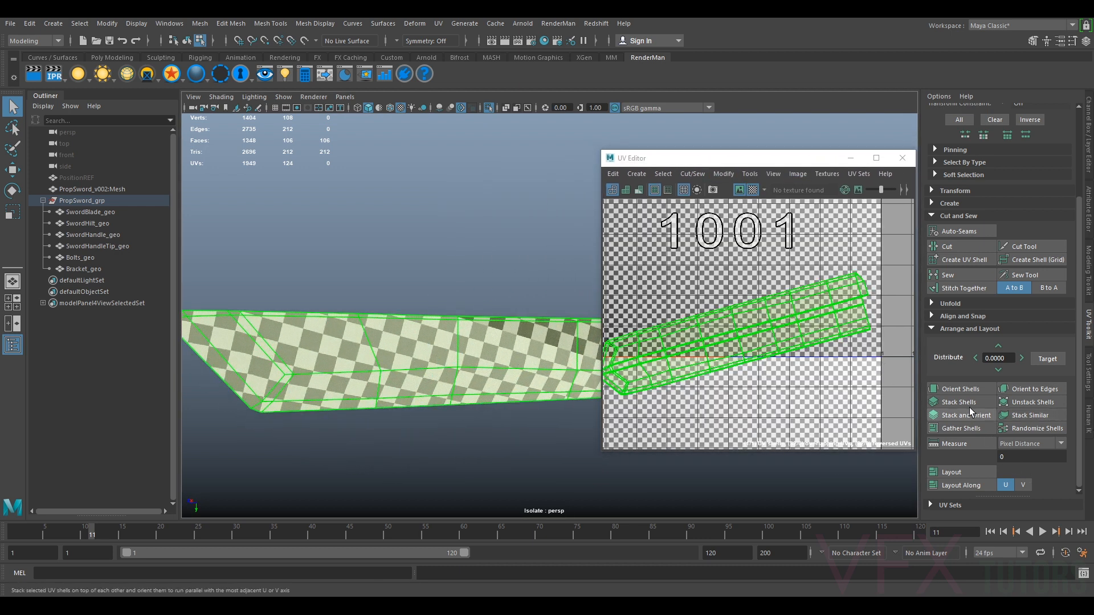
pyautogui.click(961, 388)
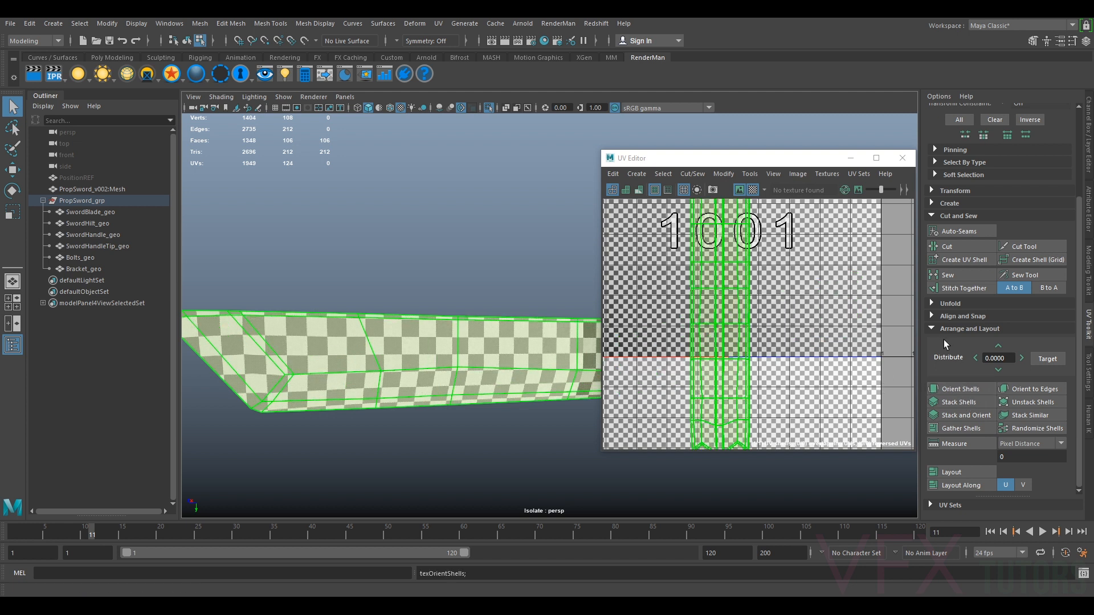
# Rotate the blade's UV shell 90 degrees counterclockwise using the toolkit's Transform rotate
pyautogui.scroll(4, 1026, 299)
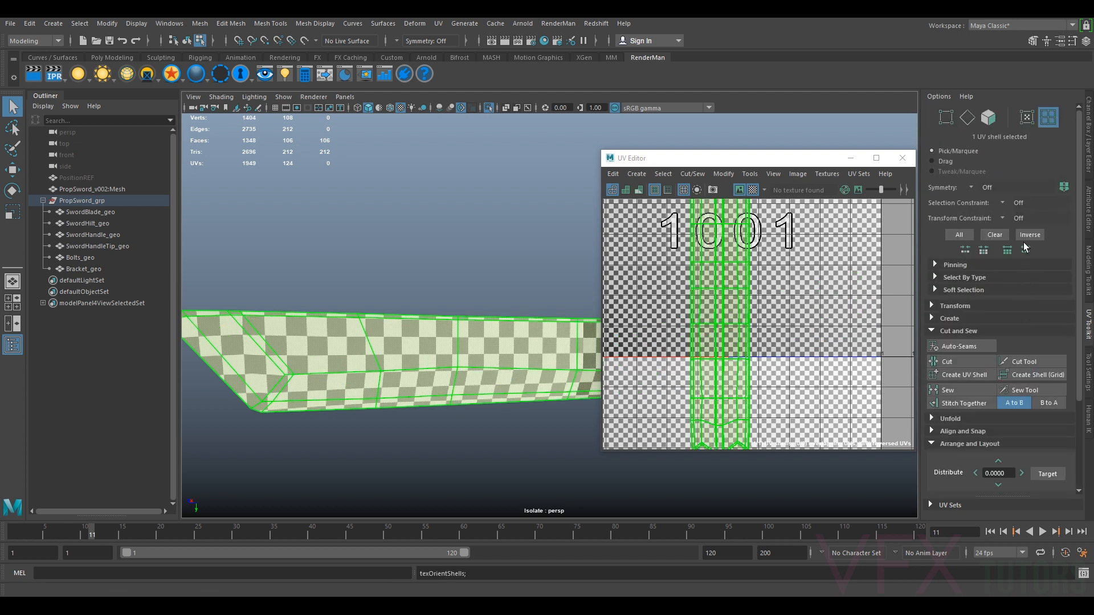
pyautogui.scroll(-4, 1026, 257)
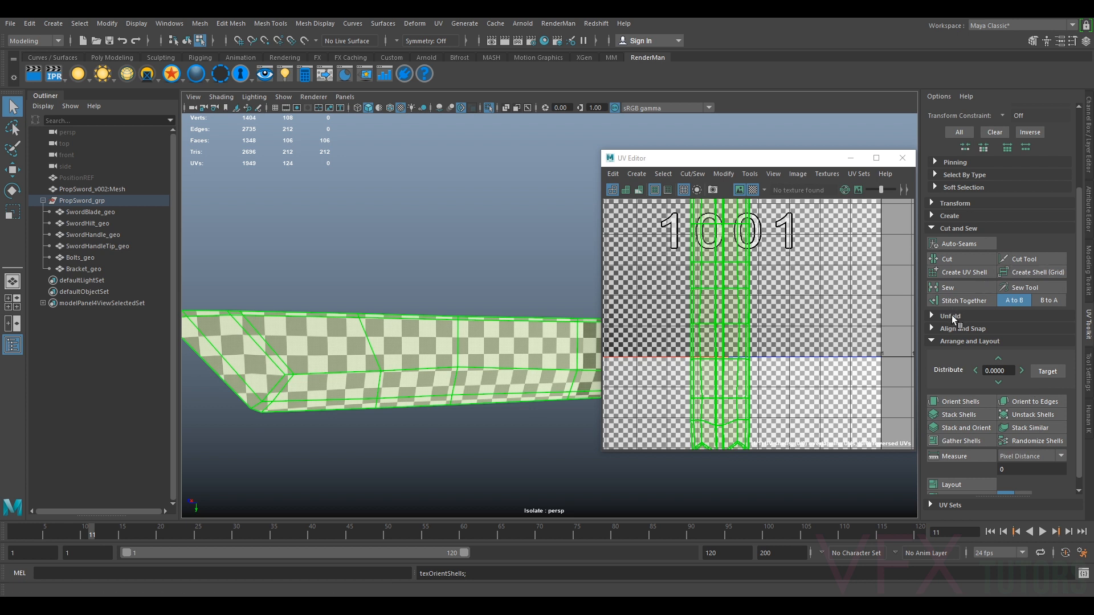
pyautogui.scroll(-1, 952, 331)
pyautogui.scroll(2, 957, 267)
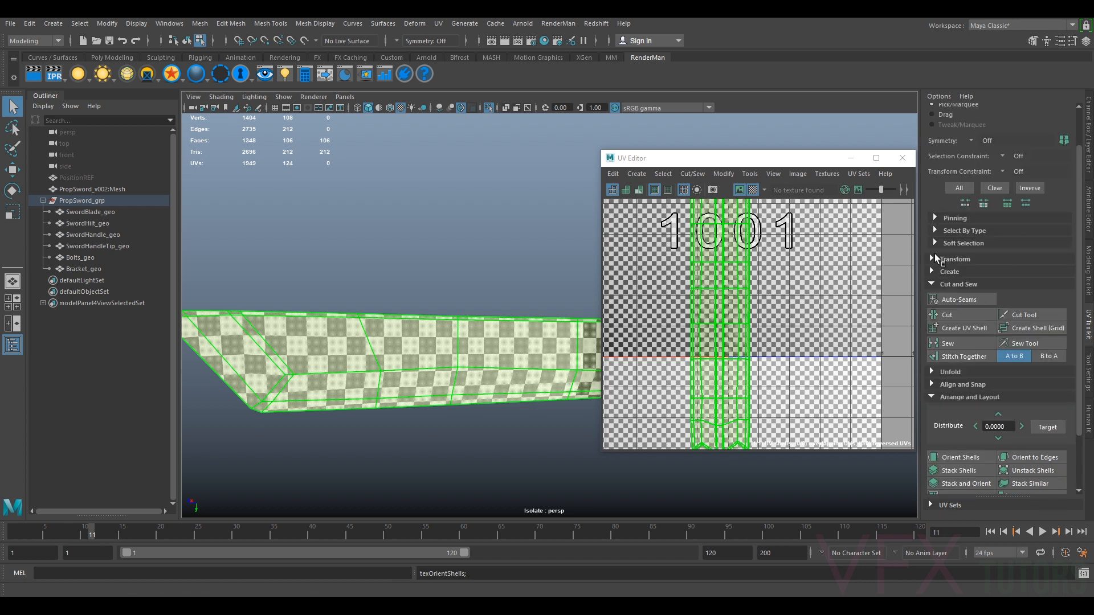
pyautogui.click(934, 258)
pyautogui.scroll(-2, 1051, 310)
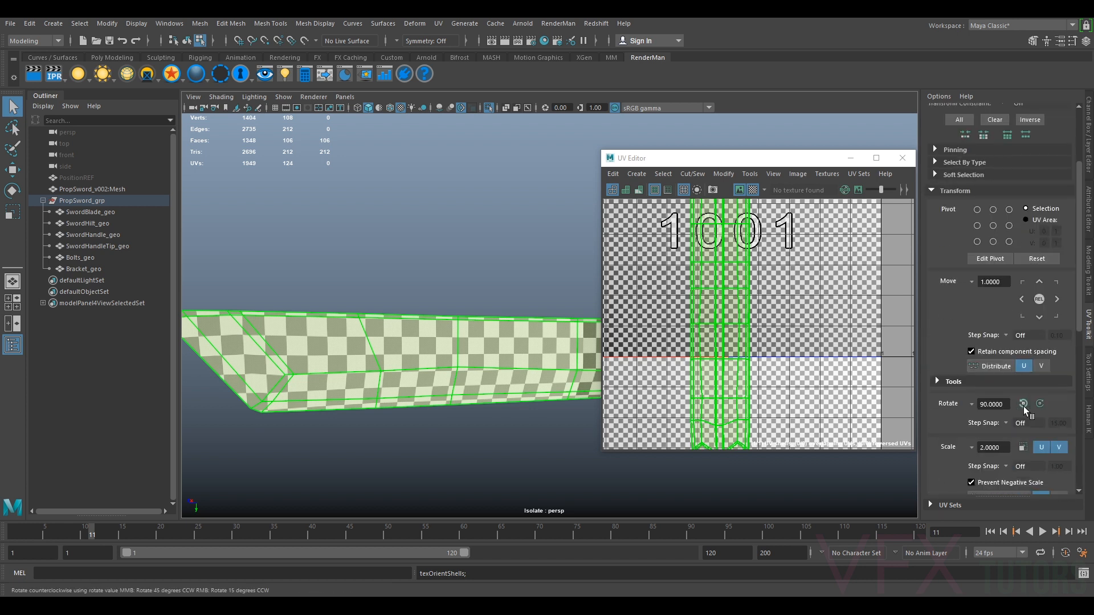
pyautogui.click(1024, 404)
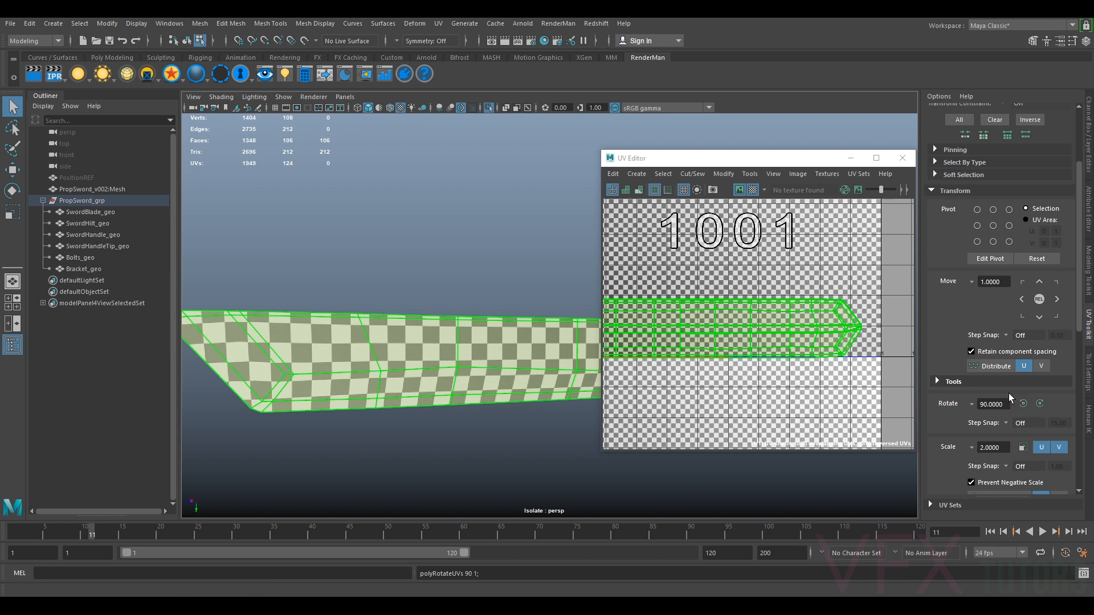
pyautogui.scroll(-2, 666, 322)
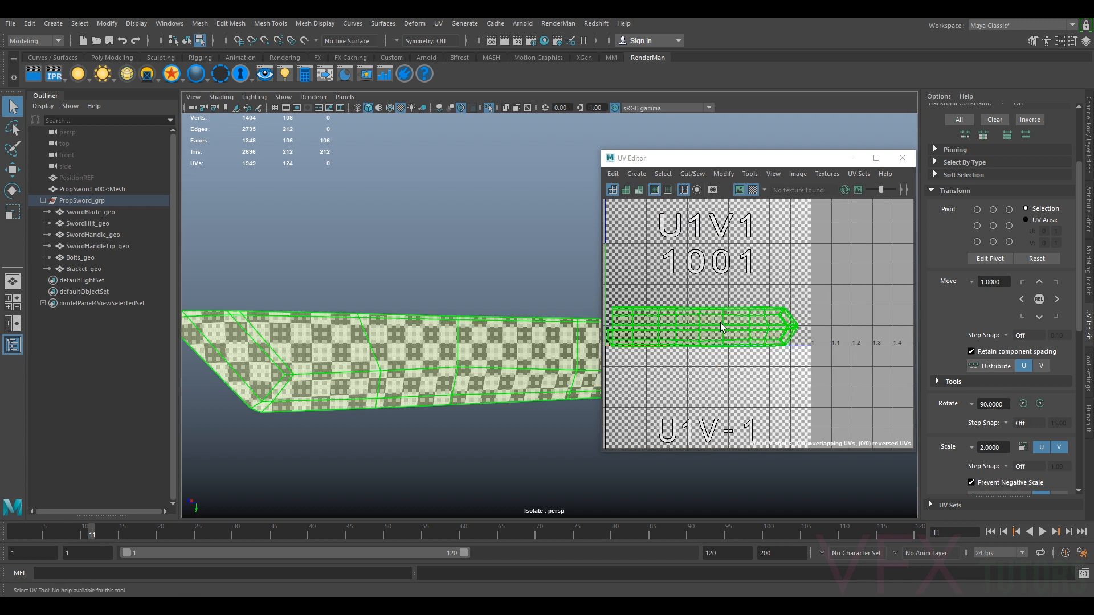
# Rotate the blade shell clockwise and move it to the bottom of the 0–1 UV tile
pyautogui.press('w')
pyautogui.moveTo(706, 330); pyautogui.dragTo(706, 268)
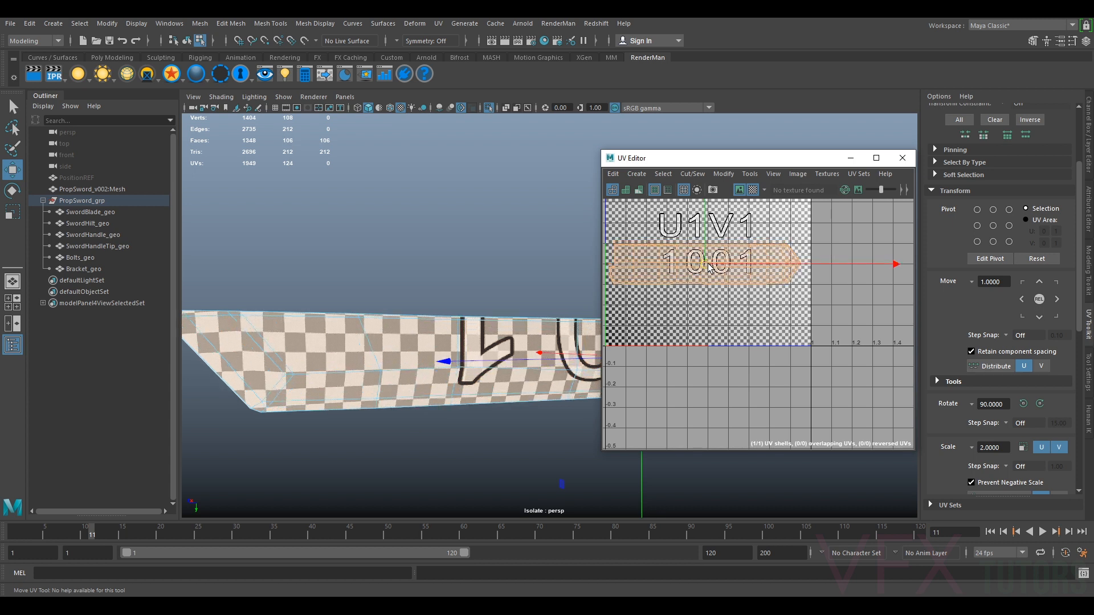
pyautogui.click(1040, 405)
pyautogui.click(1038, 405)
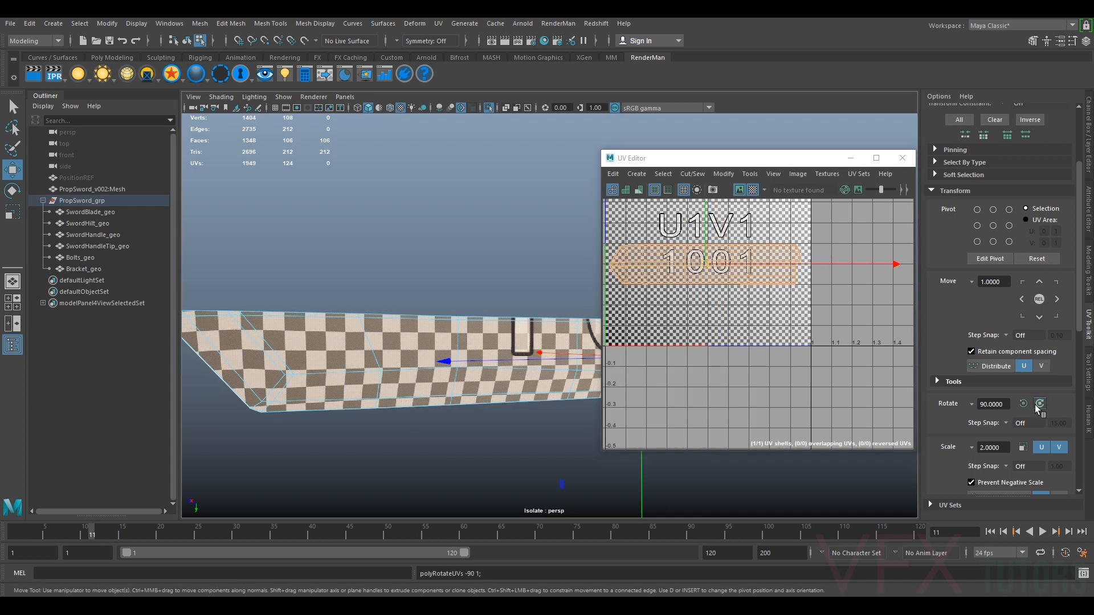
pyautogui.moveTo(705, 270); pyautogui.dragTo(705, 265)
pyautogui.moveTo(447, 331)
pyautogui.keyDown('alt'); pyautogui.mouseDown()
pyautogui.moveTo(459, 334)
pyautogui.moveTo(365, 336)
pyautogui.moveTo(499, 342)
pyautogui.moveTo(445, 337)
pyautogui.mouseUp(); pyautogui.keyUp('alt')
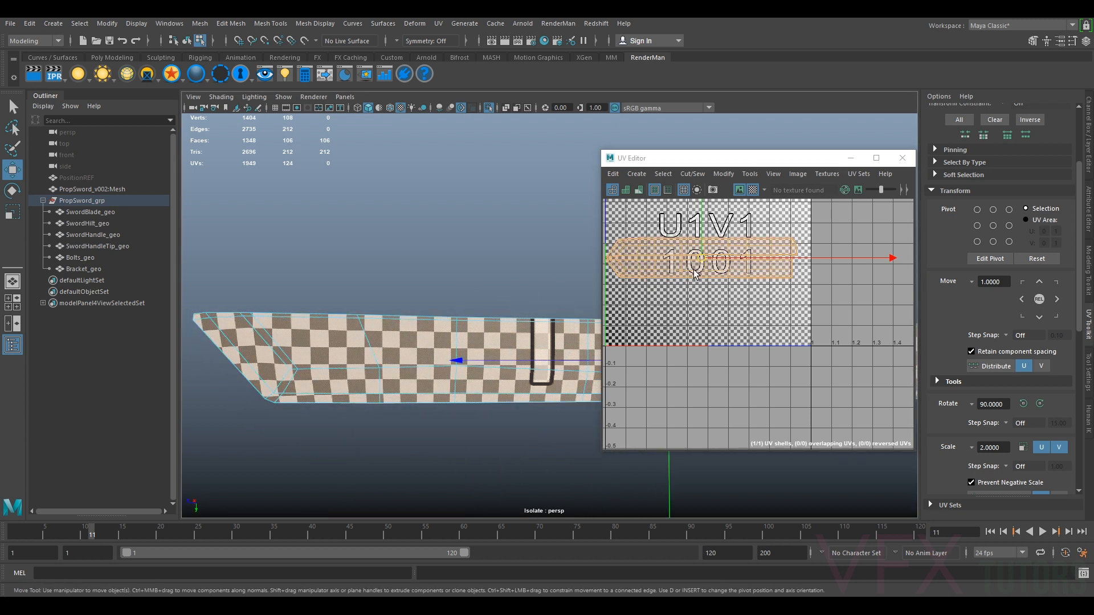
pyautogui.moveTo(698, 259); pyautogui.dragTo(704, 321)
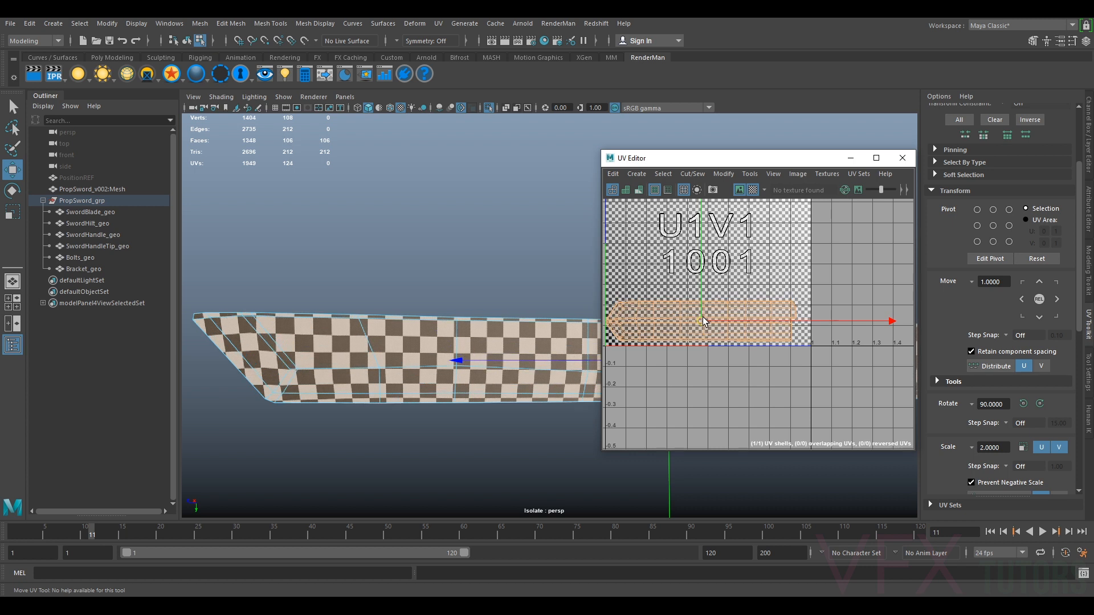
pyautogui.keyDown('alt'); pyautogui.moveTo(703, 320); pyautogui.dragTo(739, 311, button='middle'); pyautogui.keyUp('alt')
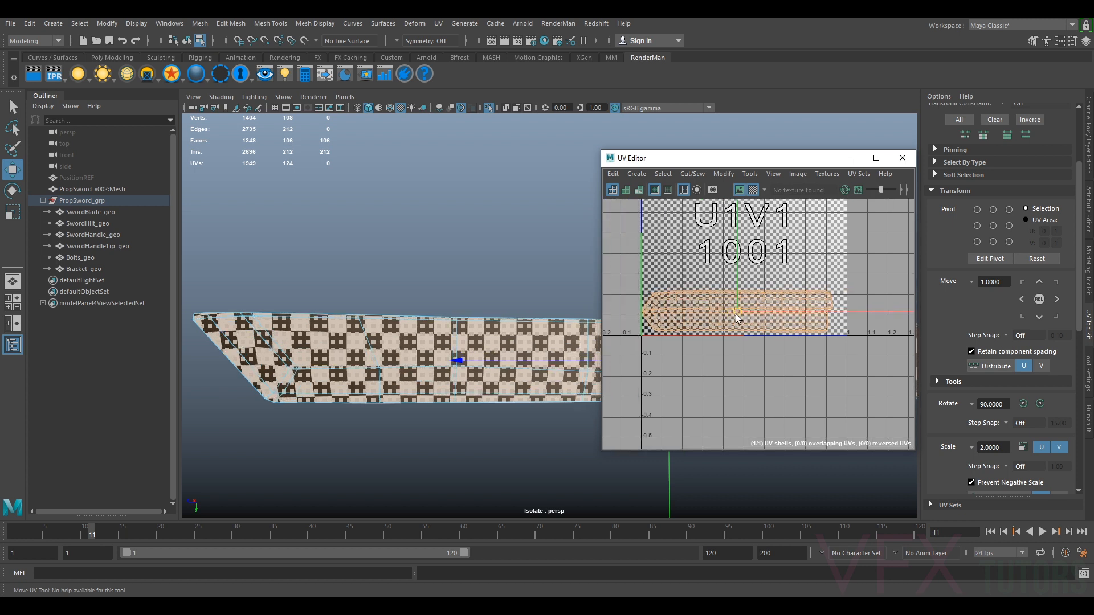
# Set the blade shell's texel density to 6.59 px/unit with a 512 map size
pyautogui.scroll(3, 1014, 302)
pyautogui.scroll(3, 1037, 310)
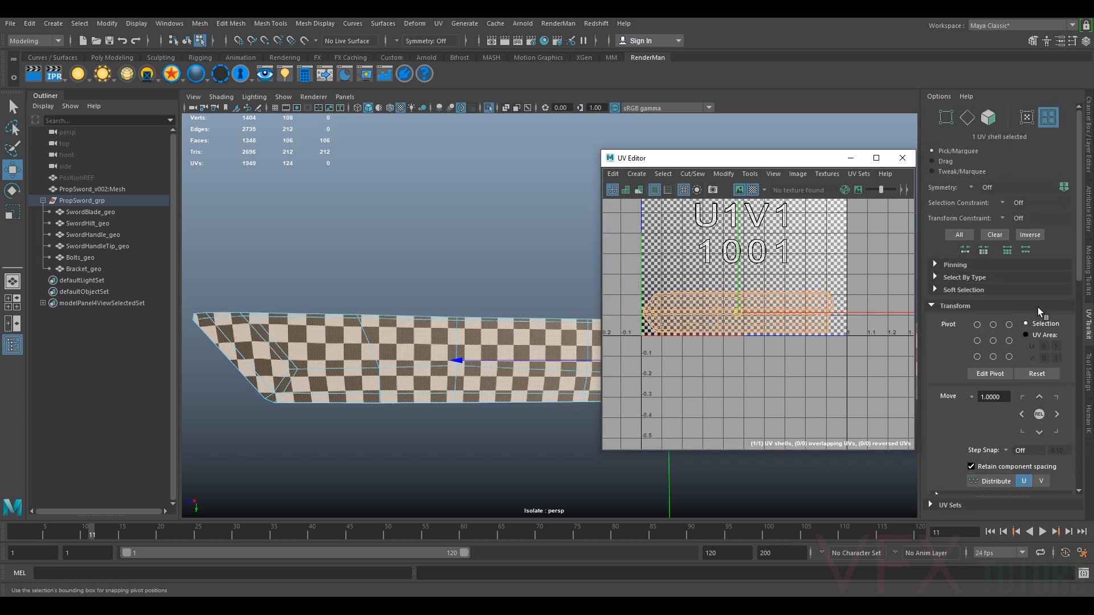
pyautogui.scroll(-10, 947, 342)
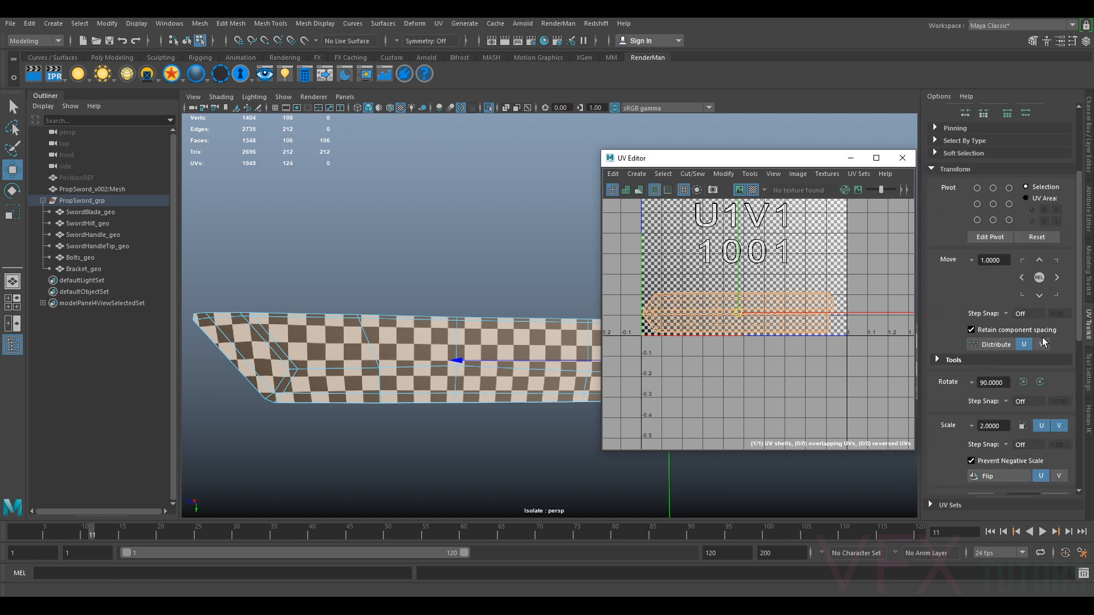
pyautogui.click(1055, 431)
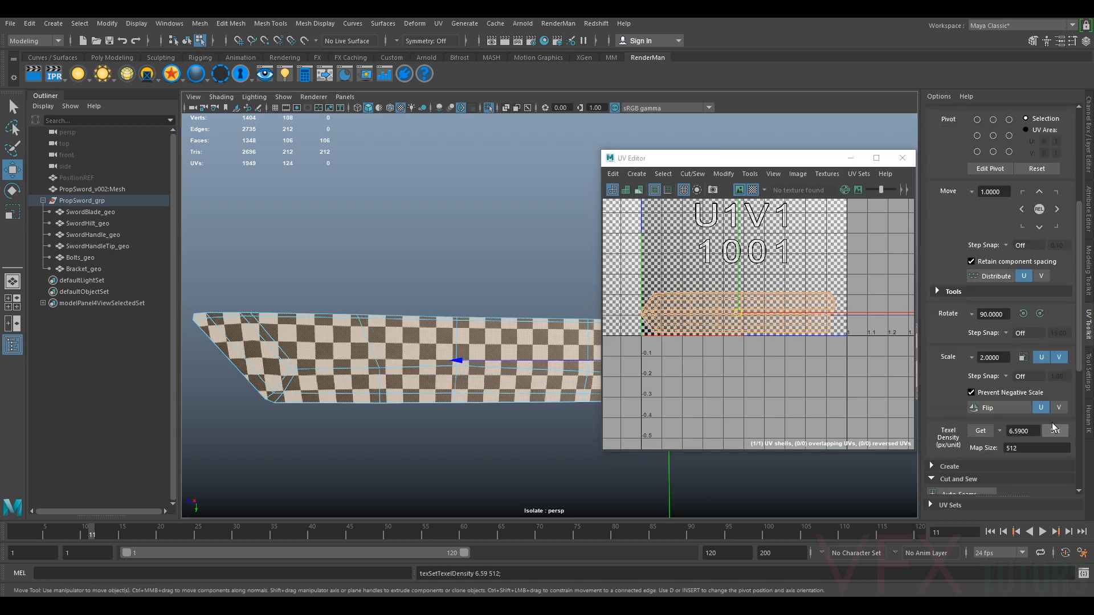
# Inspect the checker pattern across the blade from several angles in the viewport
pyautogui.scroll(3, 753, 318)
pyautogui.moveTo(727, 309); pyautogui.dragTo(734, 313)
pyautogui.keyDown('alt'); pyautogui.moveTo(508, 336); pyautogui.dragTo(495, 381); pyautogui.keyUp('alt')
pyautogui.click(485, 360)
pyautogui.keyDown('alt'); pyautogui.moveTo(499, 336); pyautogui.dragTo(502, 365); pyautogui.keyUp('alt')
pyautogui.click(502, 365)
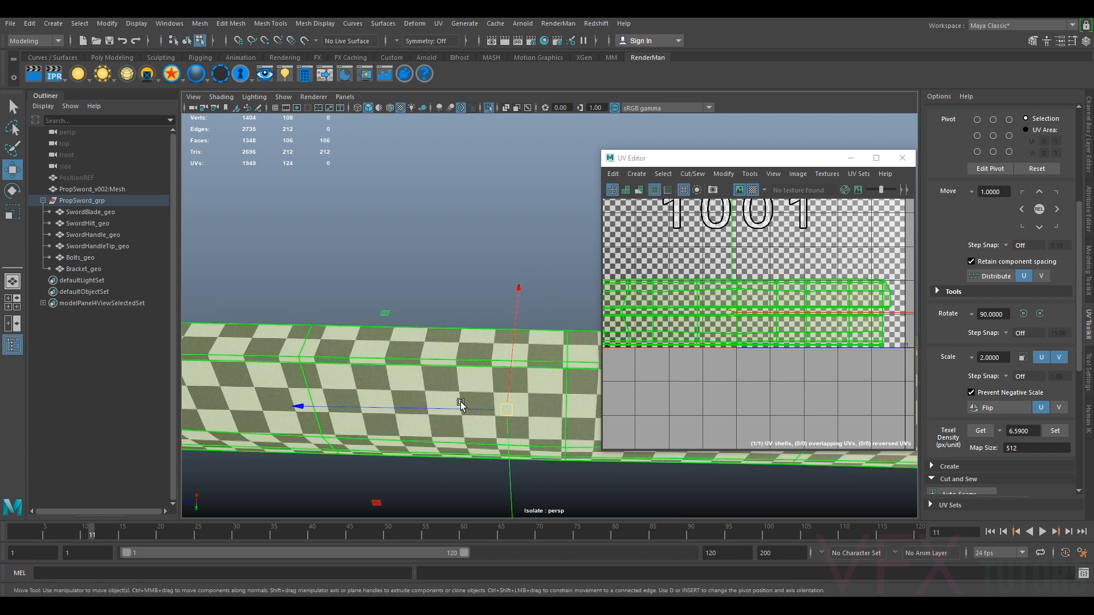
pyautogui.scroll(-3, 470, 363)
pyautogui.keyDown('alt'); pyautogui.moveTo(469, 371); pyautogui.dragTo(494, 356); pyautogui.keyUp('alt')
pyautogui.keyDown('alt'); pyautogui.moveTo(494, 357); pyautogui.dragTo(316, 319, button='middle'); pyautogui.keyUp('alt')
pyautogui.scroll(-3, 542, 329)
pyautogui.keyDown('alt'); pyautogui.moveTo(542, 328); pyautogui.dragTo(496, 329); pyautogui.keyUp('alt')
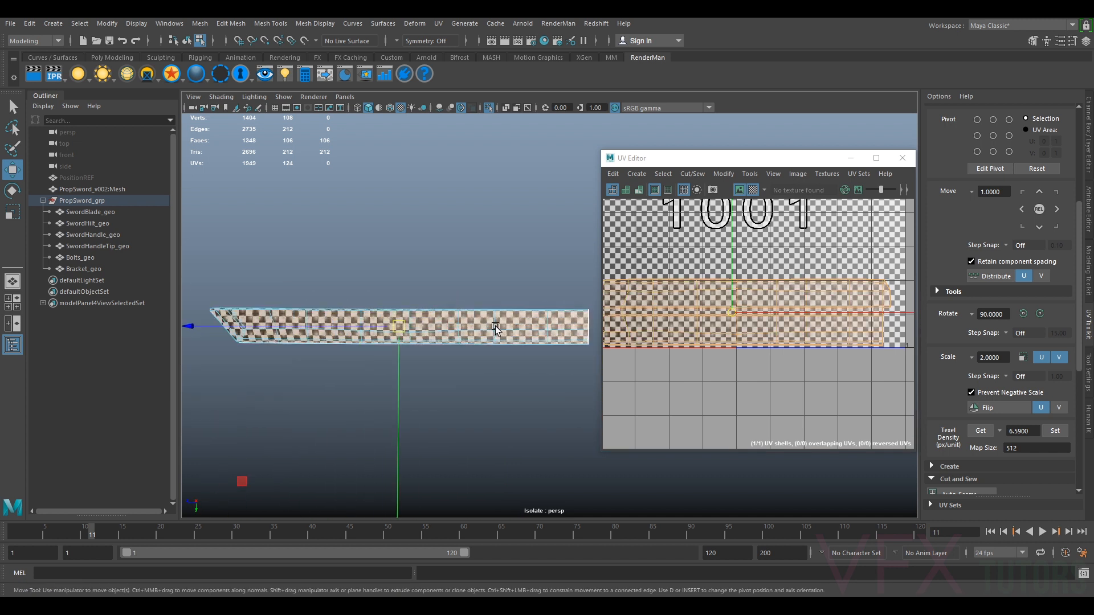
pyautogui.scroll(3, 493, 319)
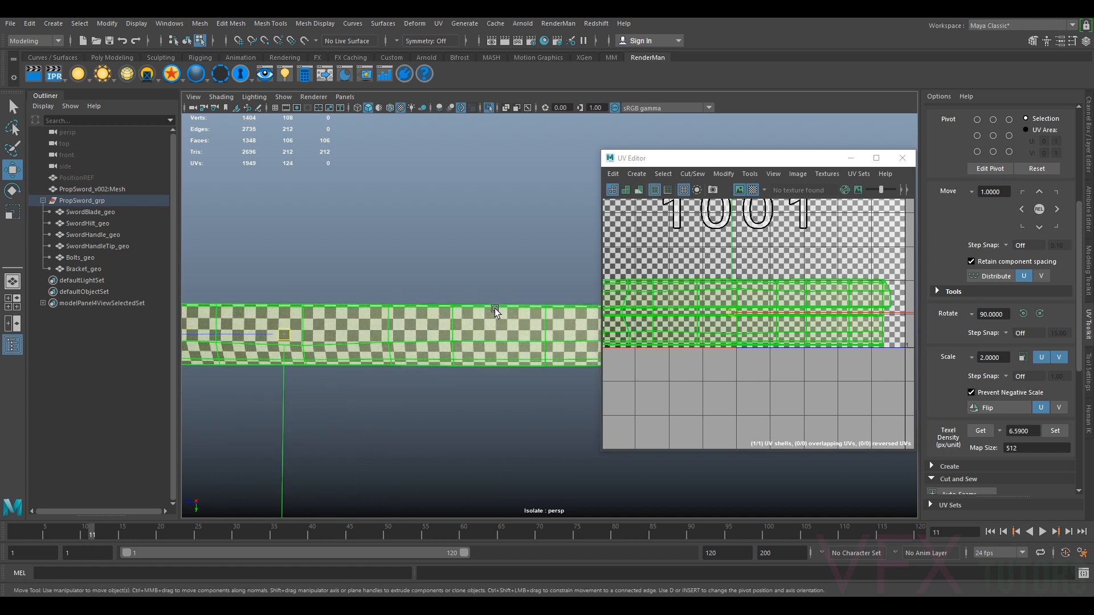
pyautogui.moveTo(479, 310)
pyautogui.keyDown('alt'); pyautogui.mouseDown()
pyautogui.moveTo(454, 348)
pyautogui.moveTo(461, 326)
pyautogui.moveTo(442, 320)
pyautogui.moveTo(496, 320)
pyautogui.mouseUp(); pyautogui.keyUp('alt')
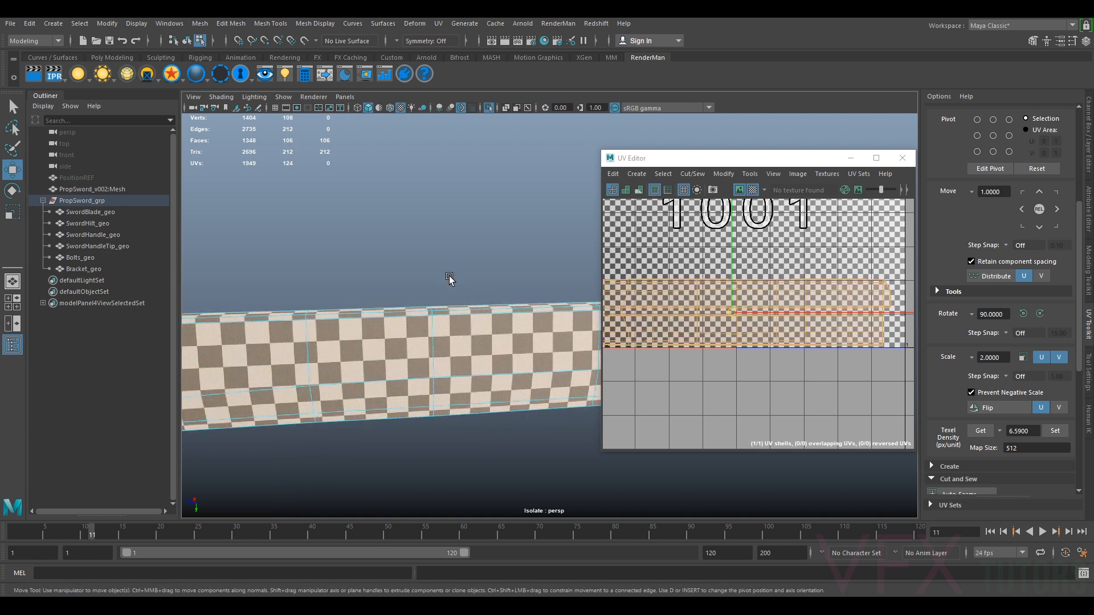
pyautogui.keyDown('alt'); pyautogui.moveTo(461, 322); pyautogui.dragTo(420, 364, button='right'); pyautogui.keyUp('alt')
pyautogui.keyDown('alt'); pyautogui.moveTo(420, 364); pyautogui.dragTo(453, 356); pyautogui.keyUp('alt')
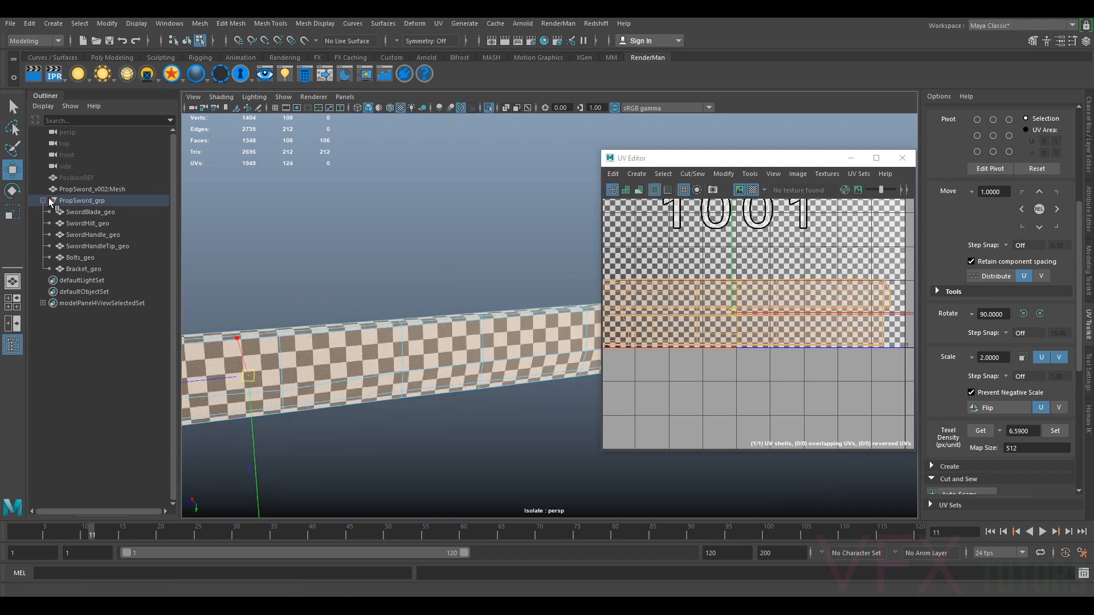
# Select all sword parts from SwordBlade_geo to Bracket_geo in the outliner
pyautogui.click(86, 212)
pyautogui.keyDown('shift'); pyautogui.click(80, 268); pyautogui.keyUp('shift')
pyautogui.scroll(-4, 795, 268)
pyautogui.keyDown('alt'); pyautogui.moveTo(766, 295); pyautogui.dragTo(767, 322, button='middle'); pyautogui.keyUp('alt')
pyautogui.scroll(4, 766, 322)
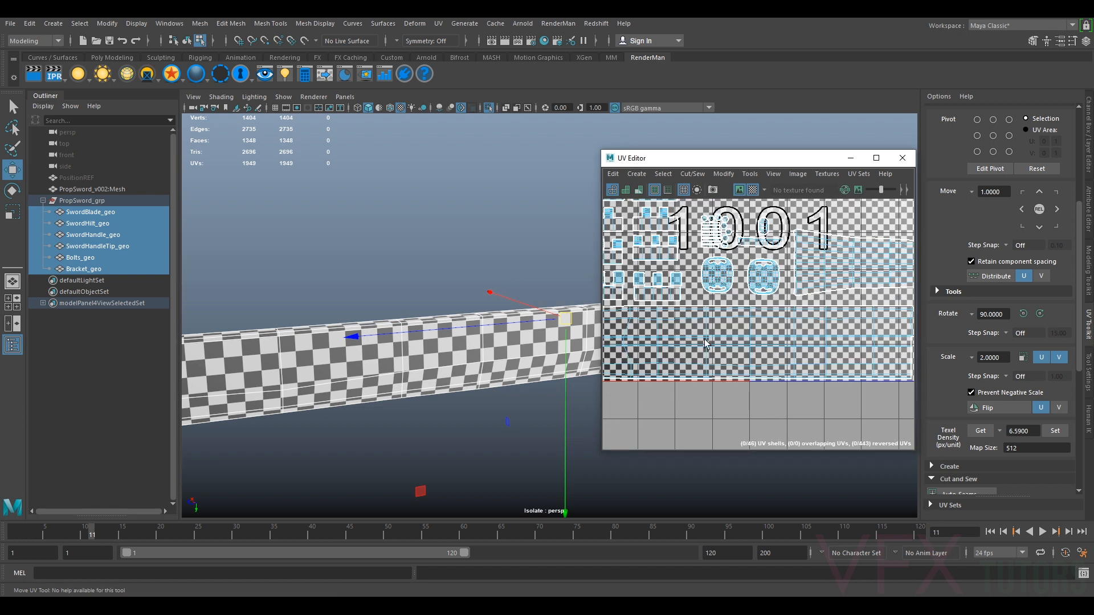
# Exit the isolated view and minimize the UV Editor to show the whole sword
pyautogui.keyDown('alt'); pyautogui.moveTo(458, 359); pyautogui.dragTo(420, 351); pyautogui.keyUp('alt')
pyautogui.hotkey('ctrl', '1')
pyautogui.scroll(-5, 489, 345)
pyautogui.keyDown('alt'); pyautogui.moveTo(501, 351); pyautogui.dragTo(433, 358, button='middle'); pyautogui.keyUp('alt')
pyautogui.keyDown('alt'); pyautogui.moveTo(445, 355); pyautogui.dragTo(469, 355, button='right'); pyautogui.keyUp('alt')
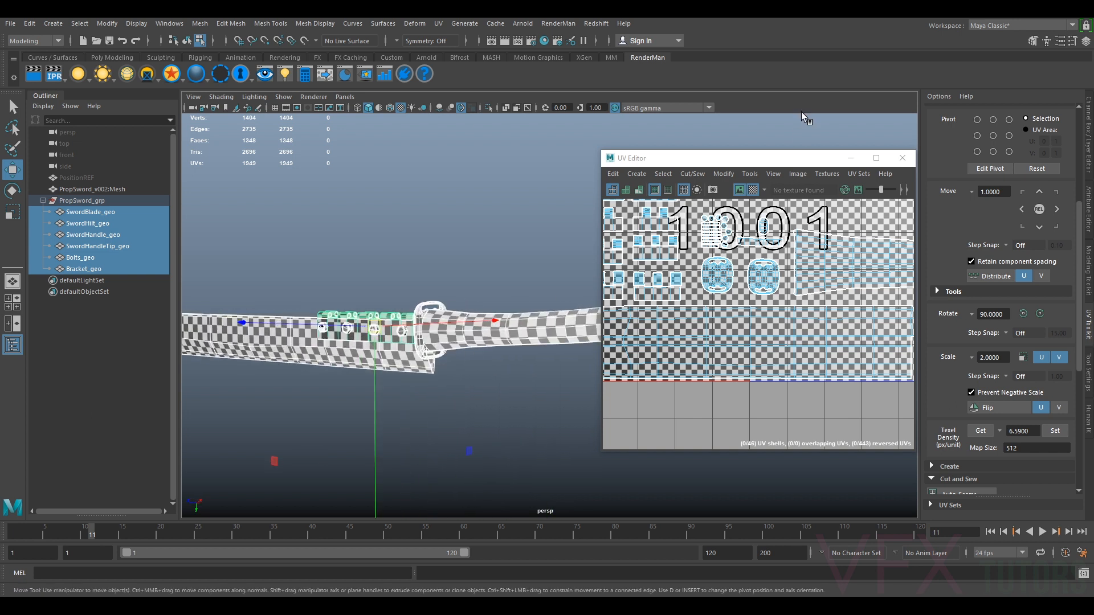
pyautogui.click(853, 162)
pyautogui.keyDown('alt'); pyautogui.moveTo(471, 335); pyautogui.dragTo(667, 308, button='middle'); pyautogui.keyUp('alt')
pyautogui.keyDown('alt'); pyautogui.moveTo(599, 333); pyautogui.dragTo(585, 309); pyautogui.keyUp('alt')
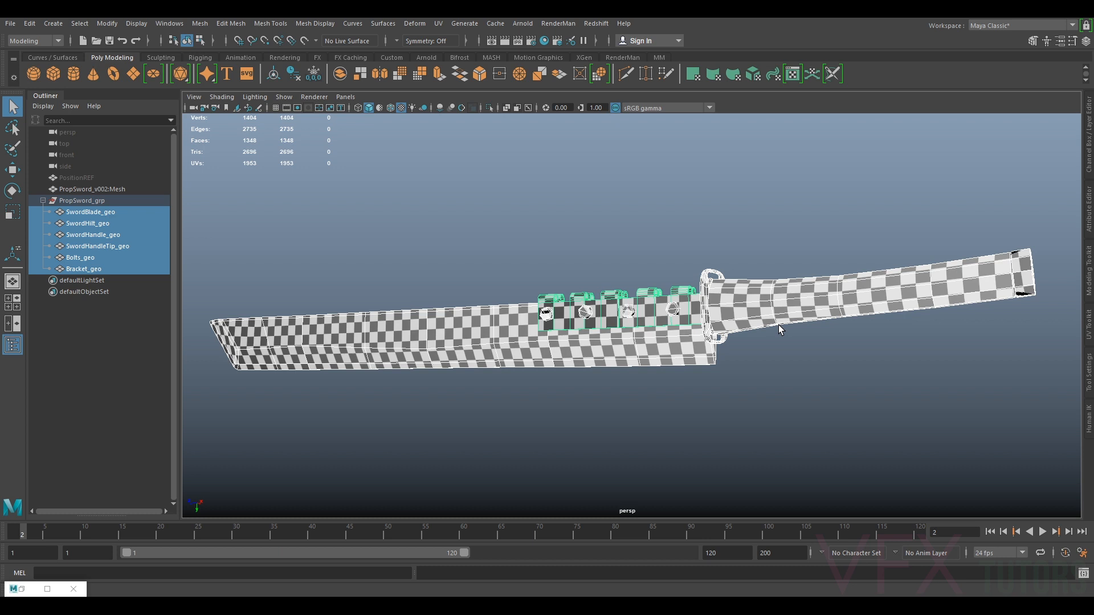